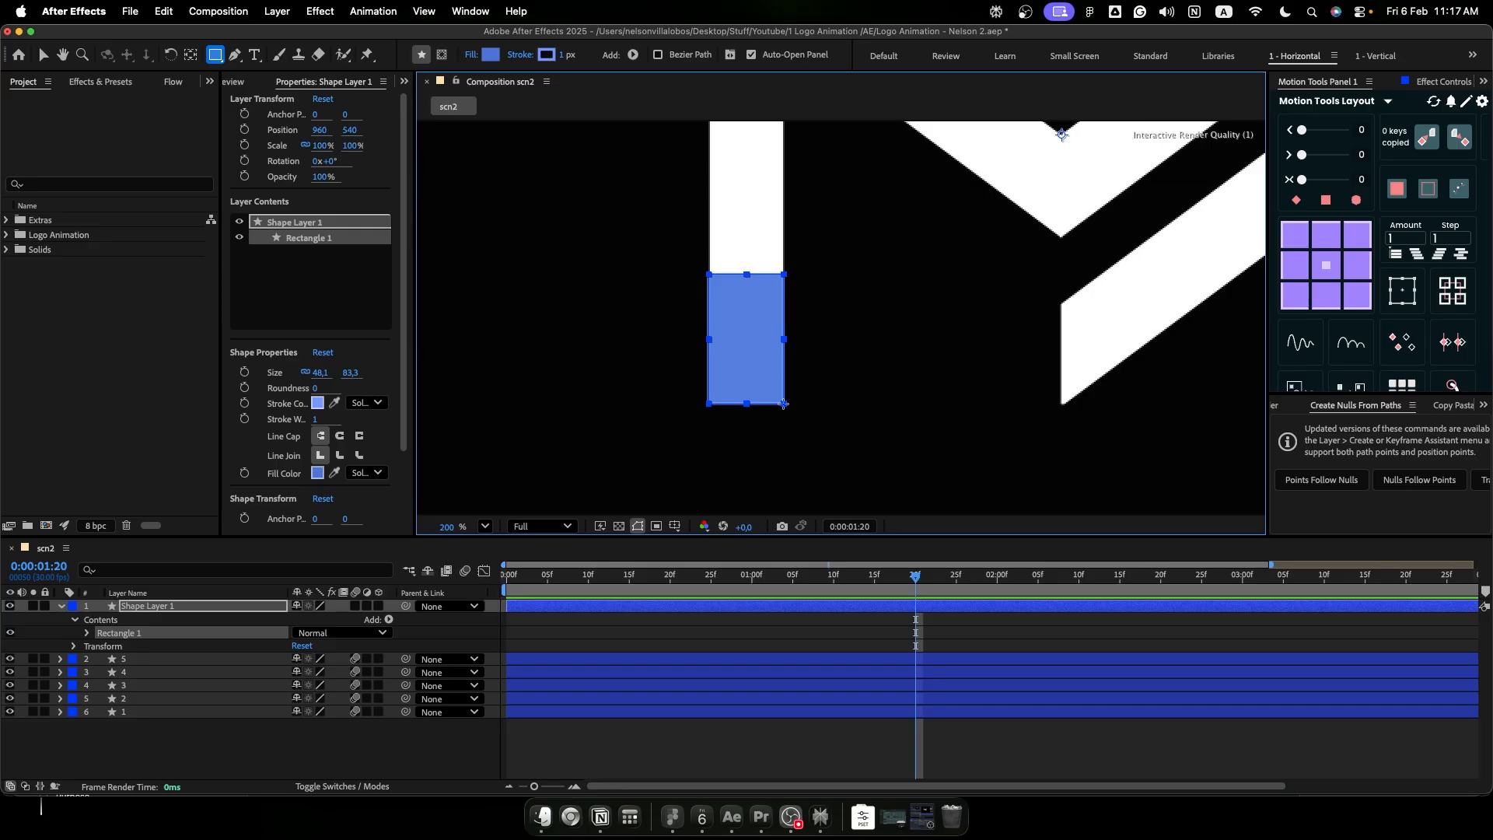
# - Duplicate Shape Layer 1, parent the copy to the original, and rename the copy movement and the original base
pyautogui.click(245, 611)
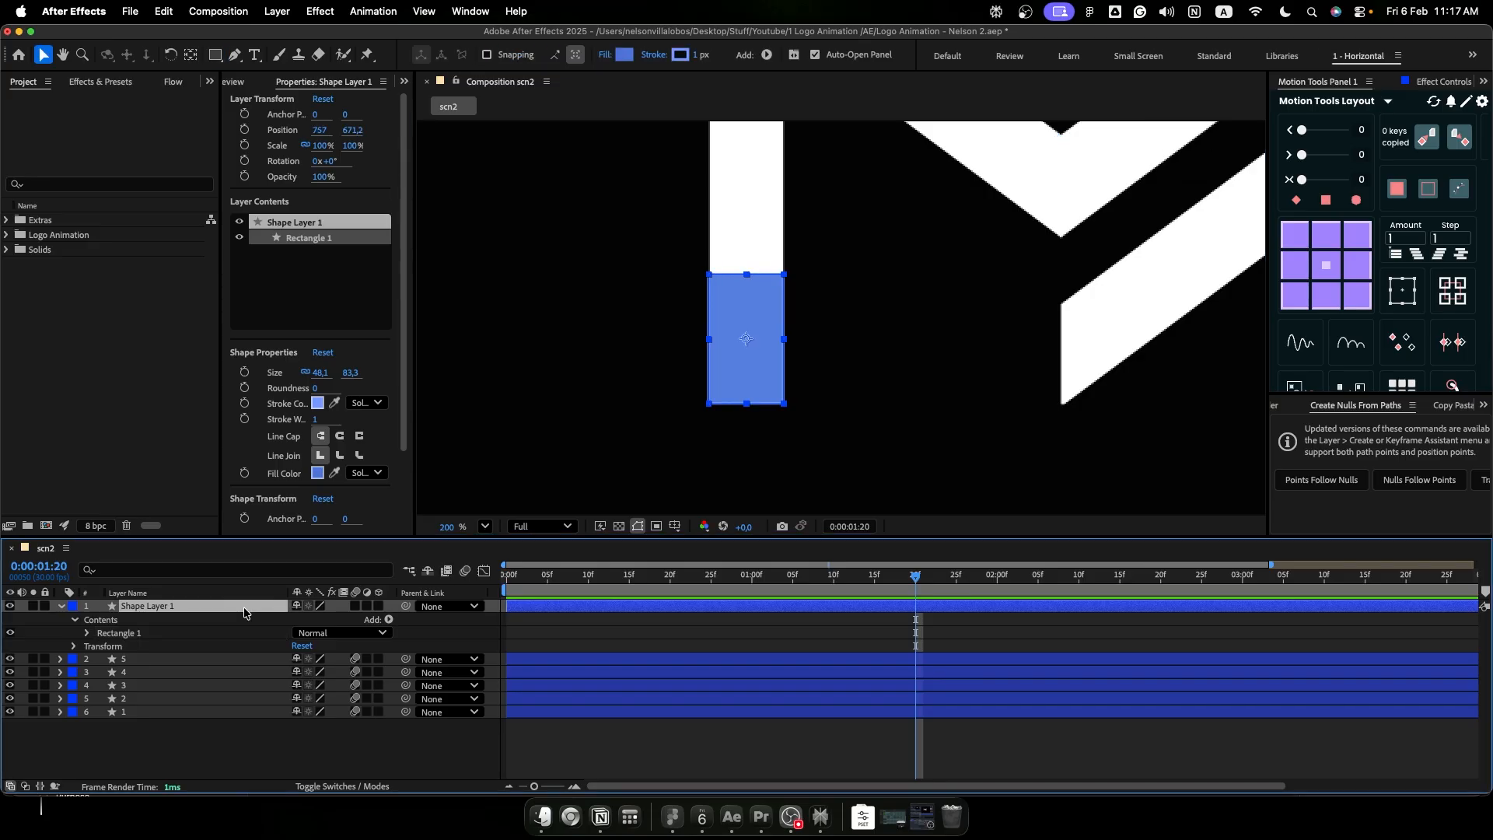
pyautogui.press('super+d')
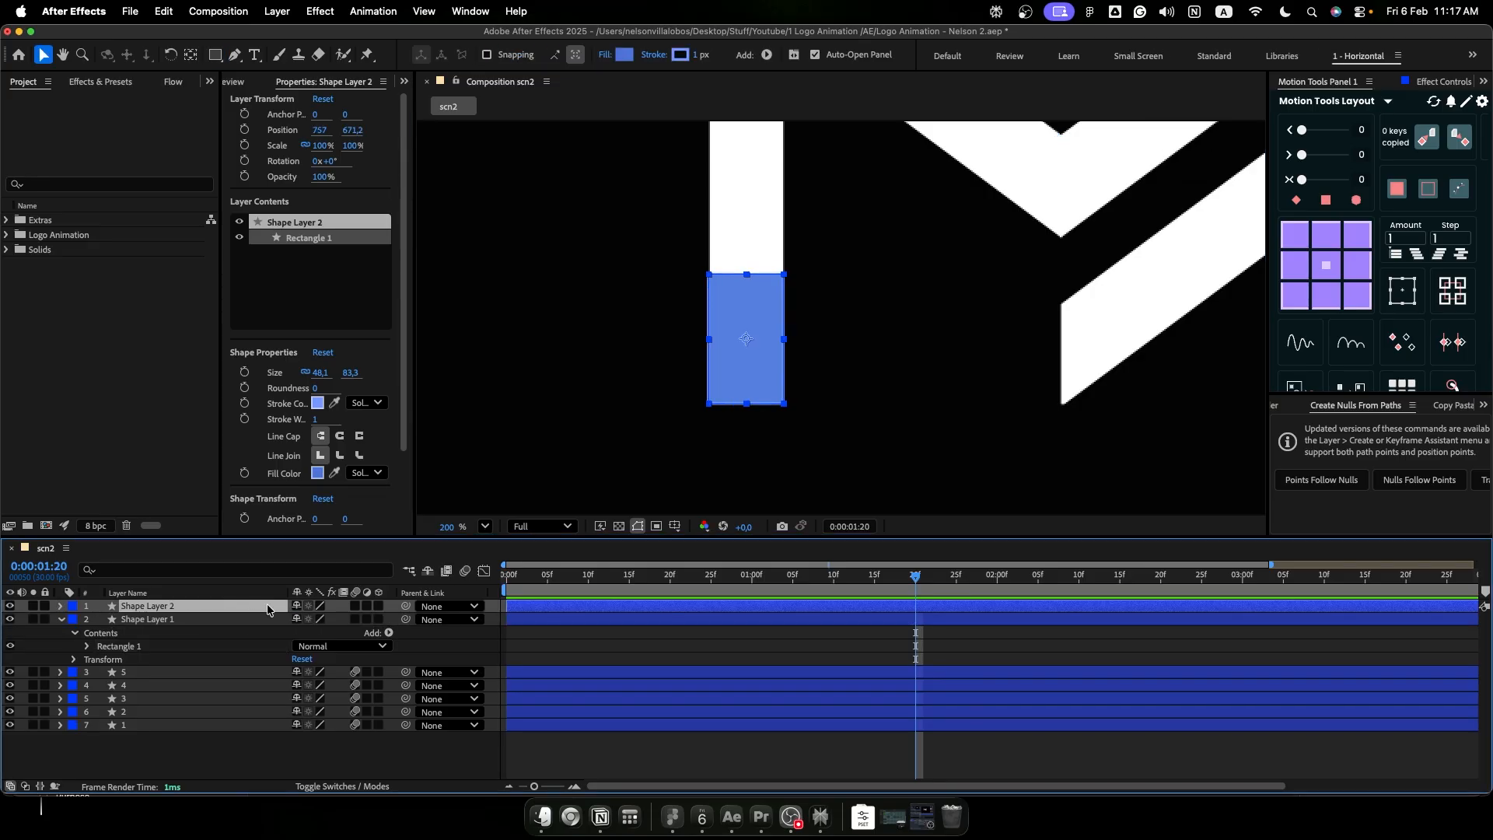
pyautogui.moveTo(405, 609); pyautogui.dragTo(208, 622)
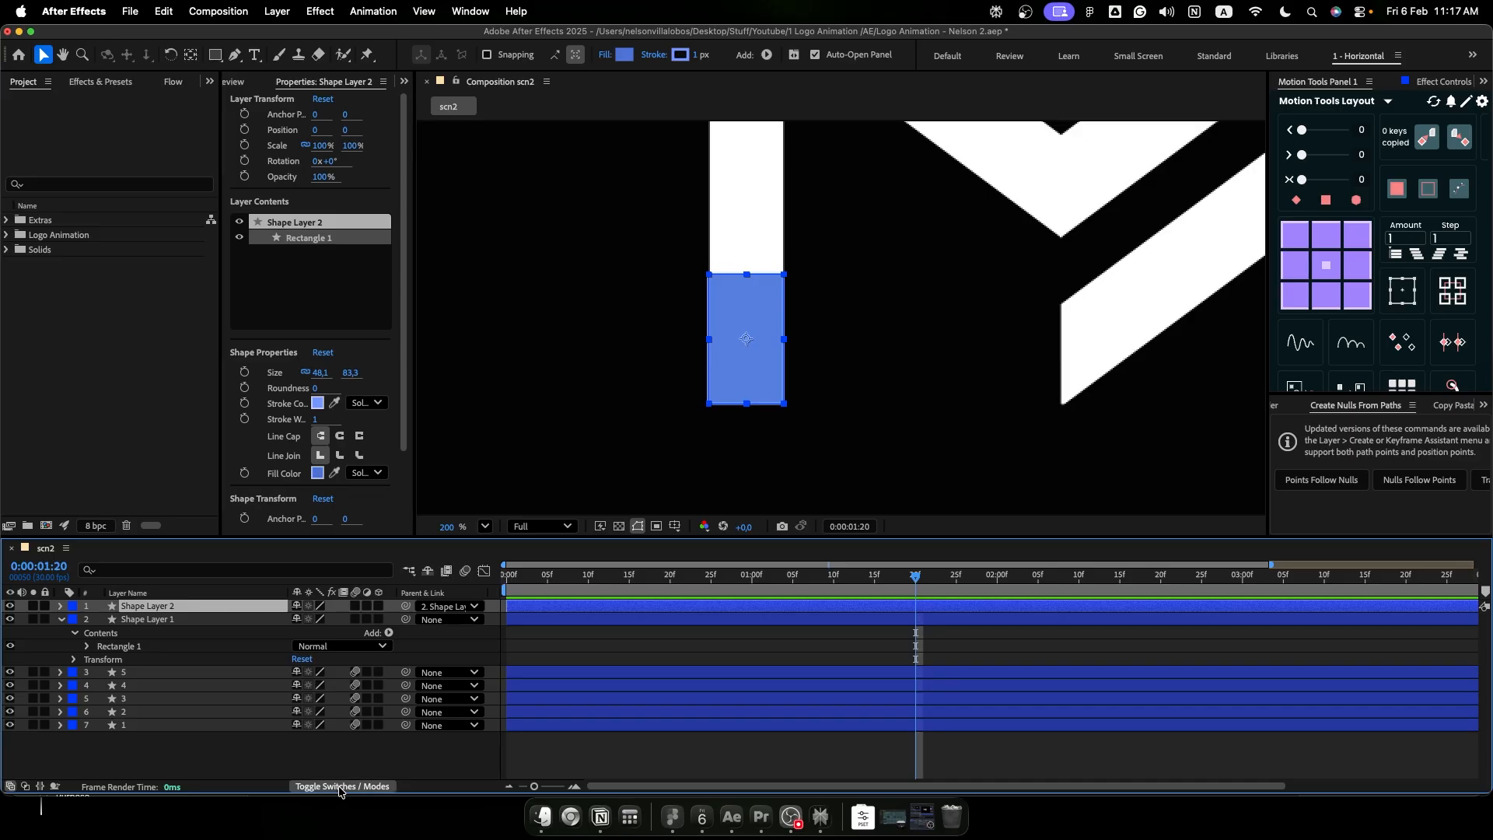
pyautogui.click(339, 786)
pyautogui.click(340, 786)
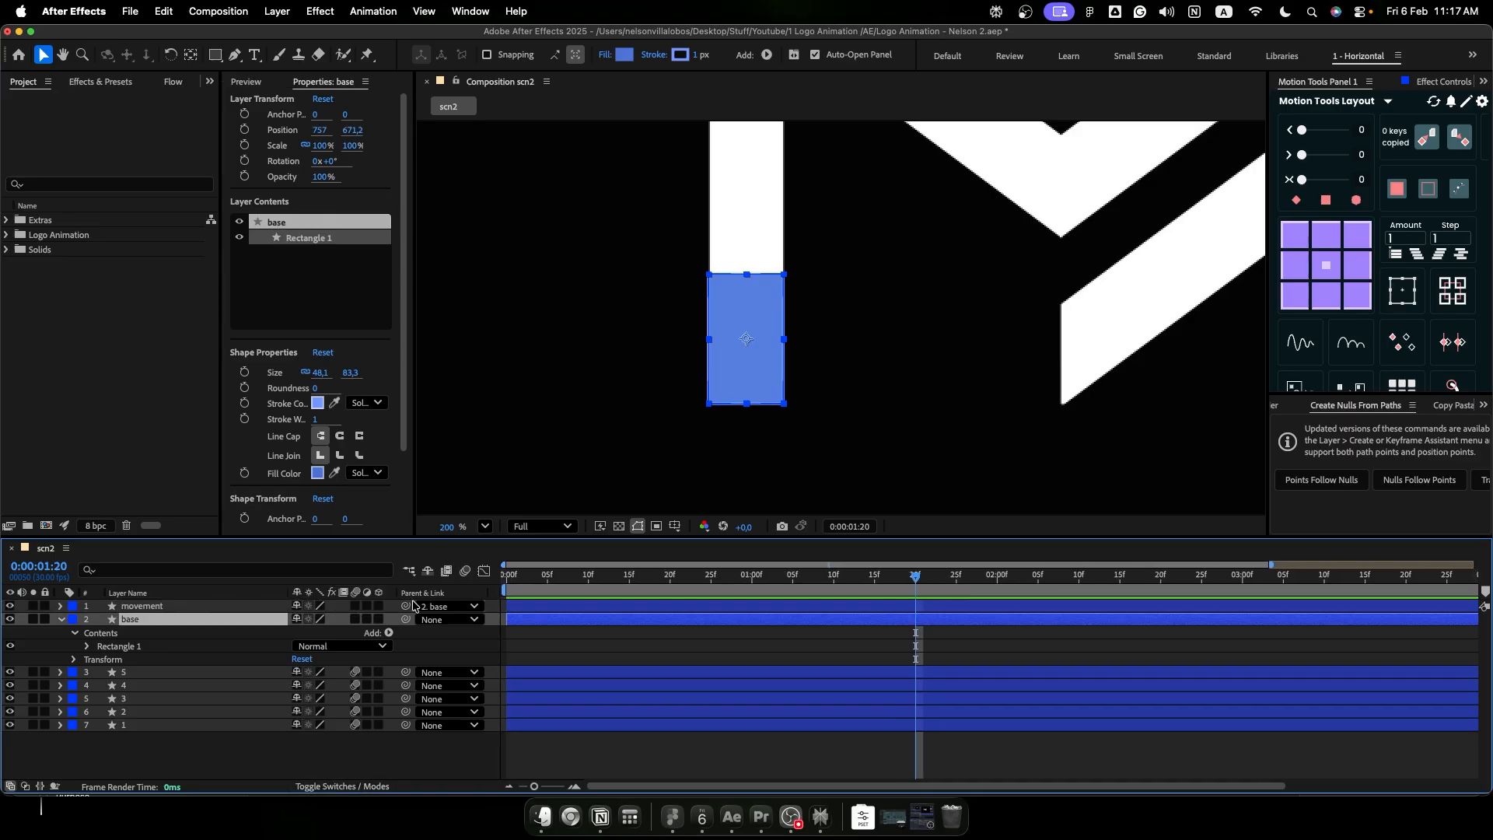
# - Add a position keyframe to the base layer at 1 second
pyautogui.press('-')
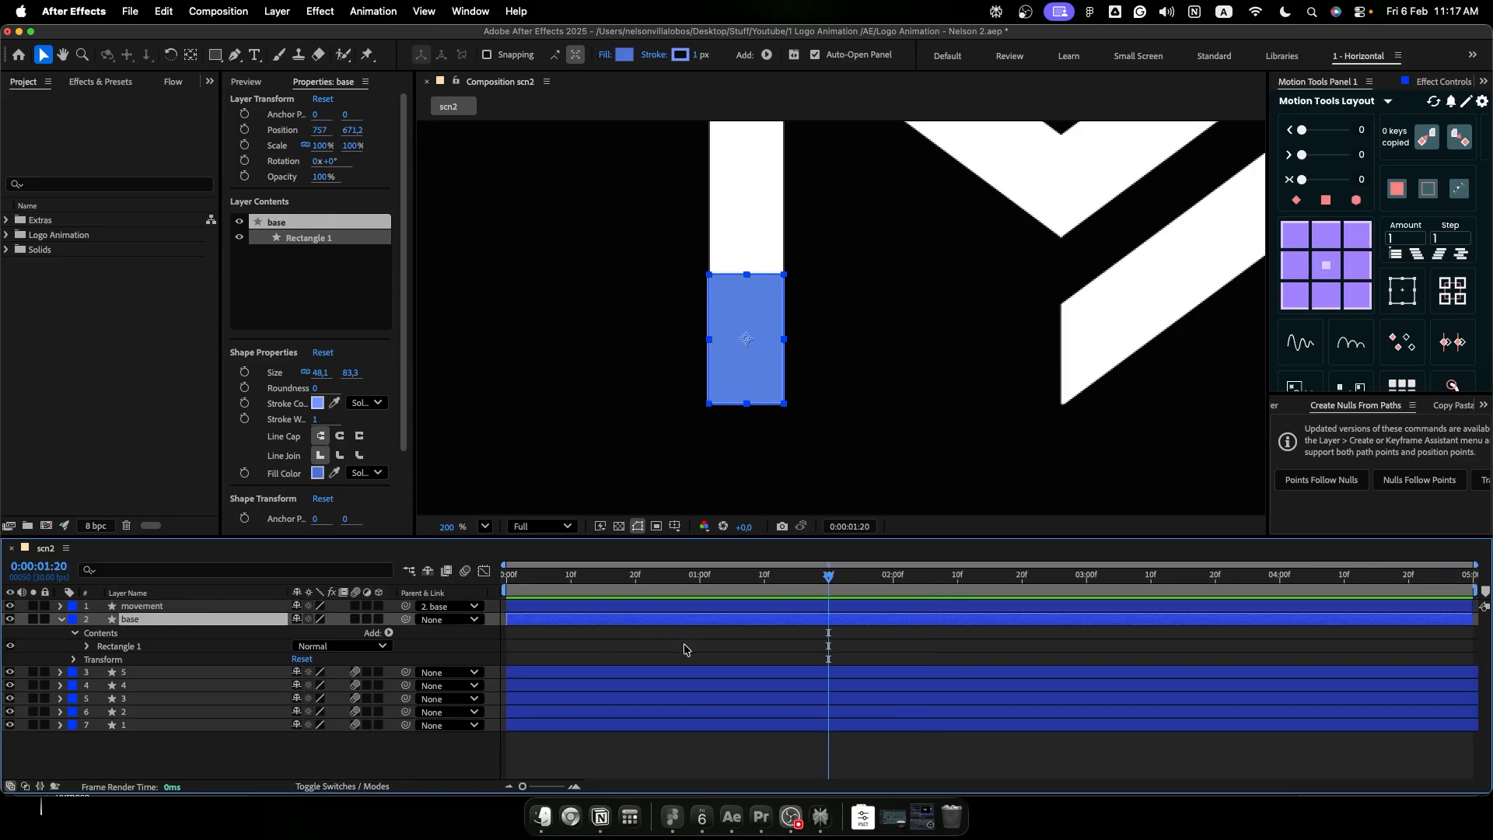
pyautogui.click(702, 578)
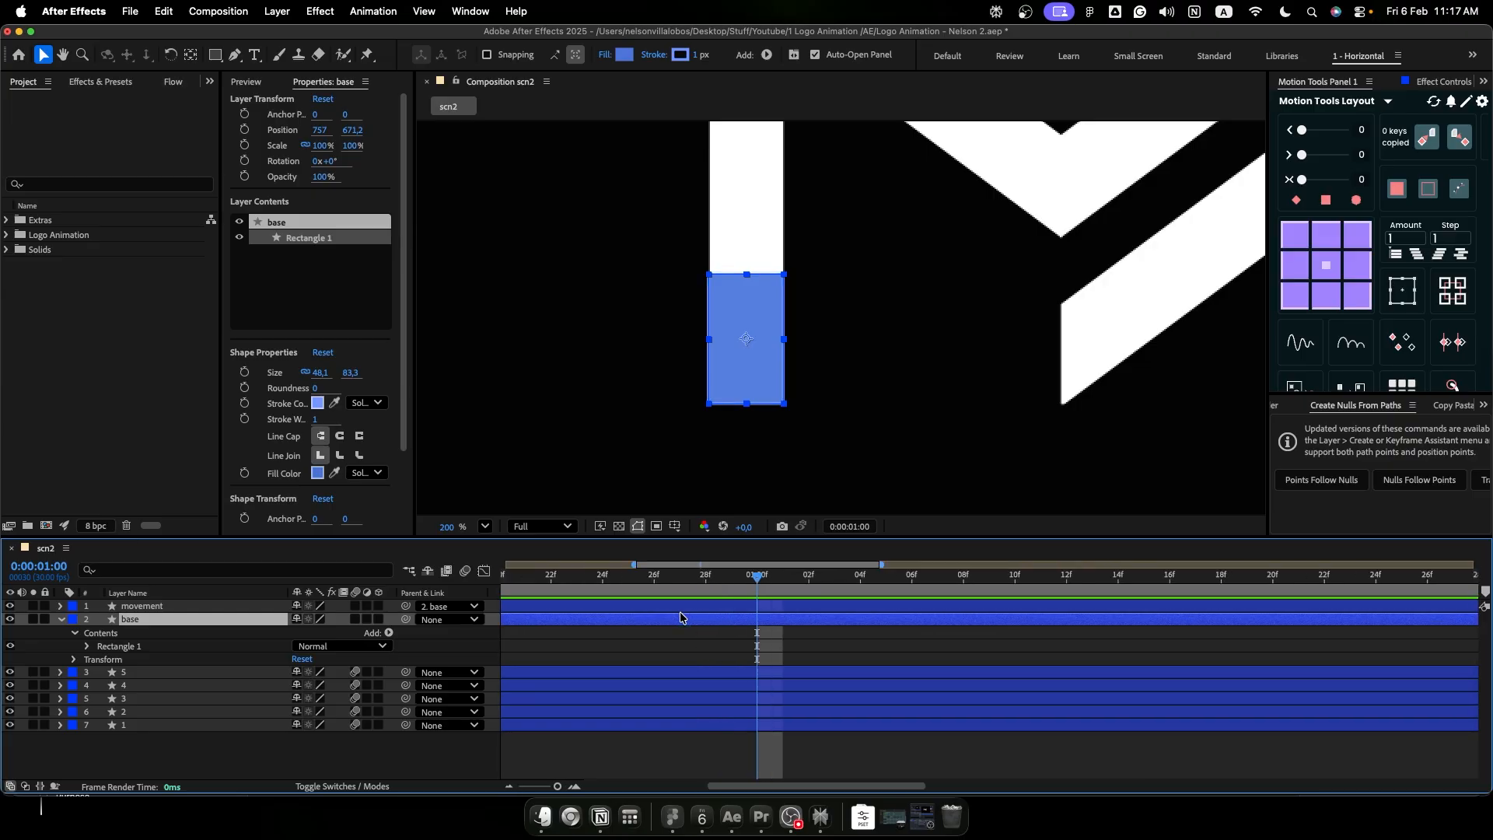
pyautogui.press('=')
pyautogui.press('p')
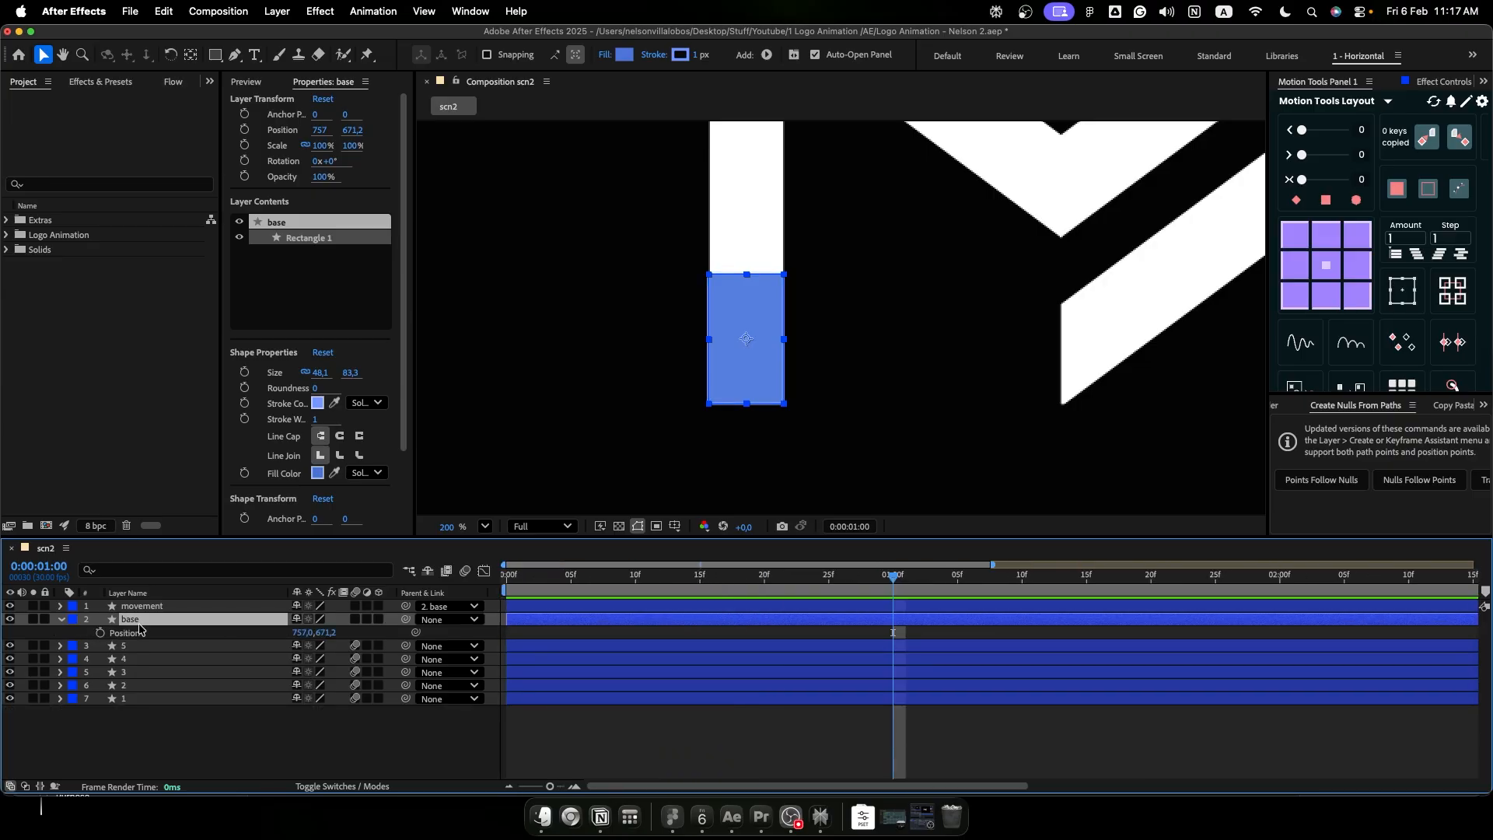
pyautogui.click(100, 633)
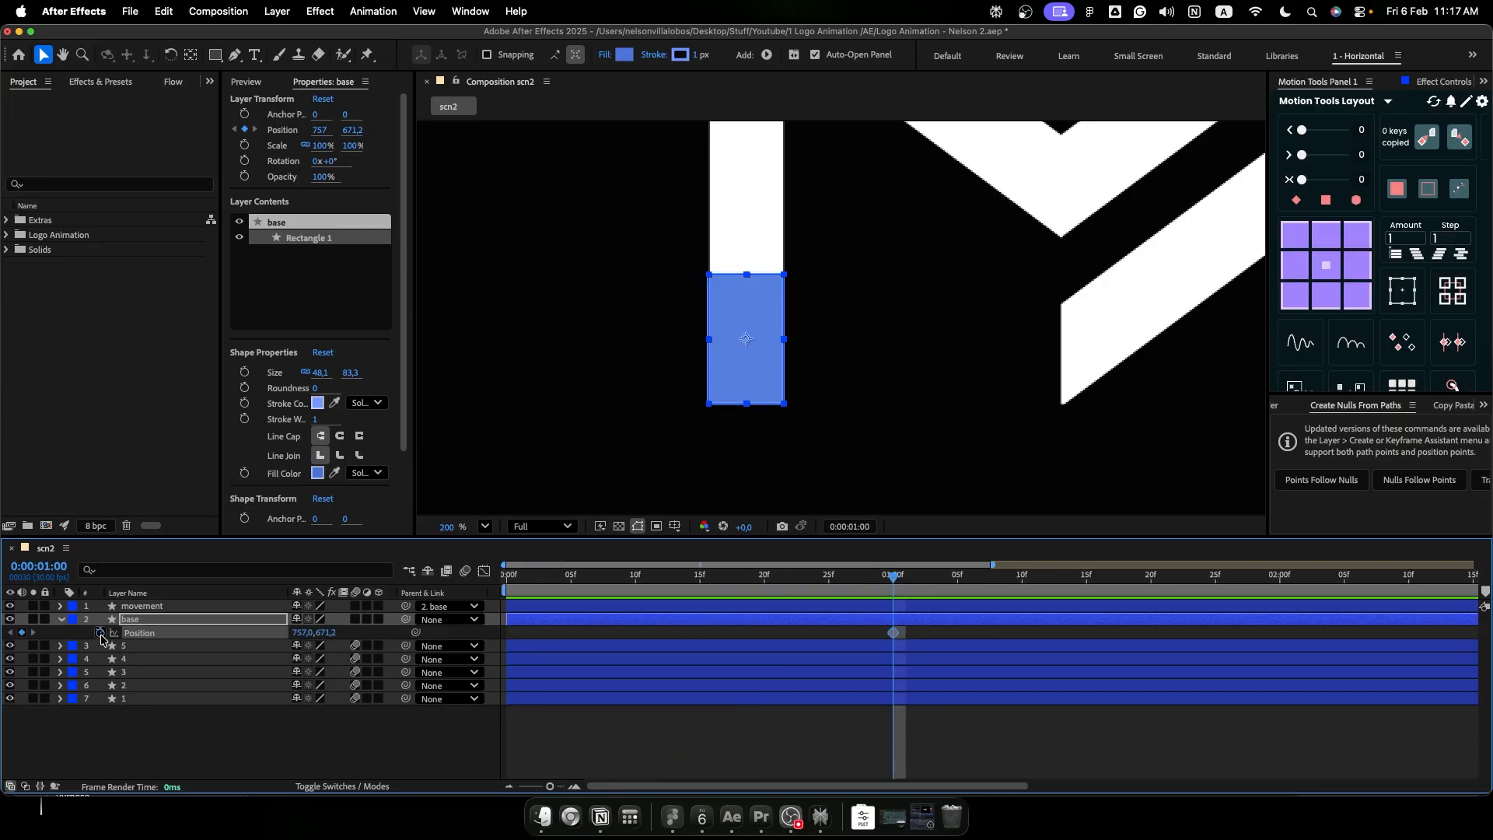
# - At the first frame, set the base layer's X position to 438 so it starts away from the logo
pyautogui.moveTo(894, 576); pyautogui.dragTo(502, 585)
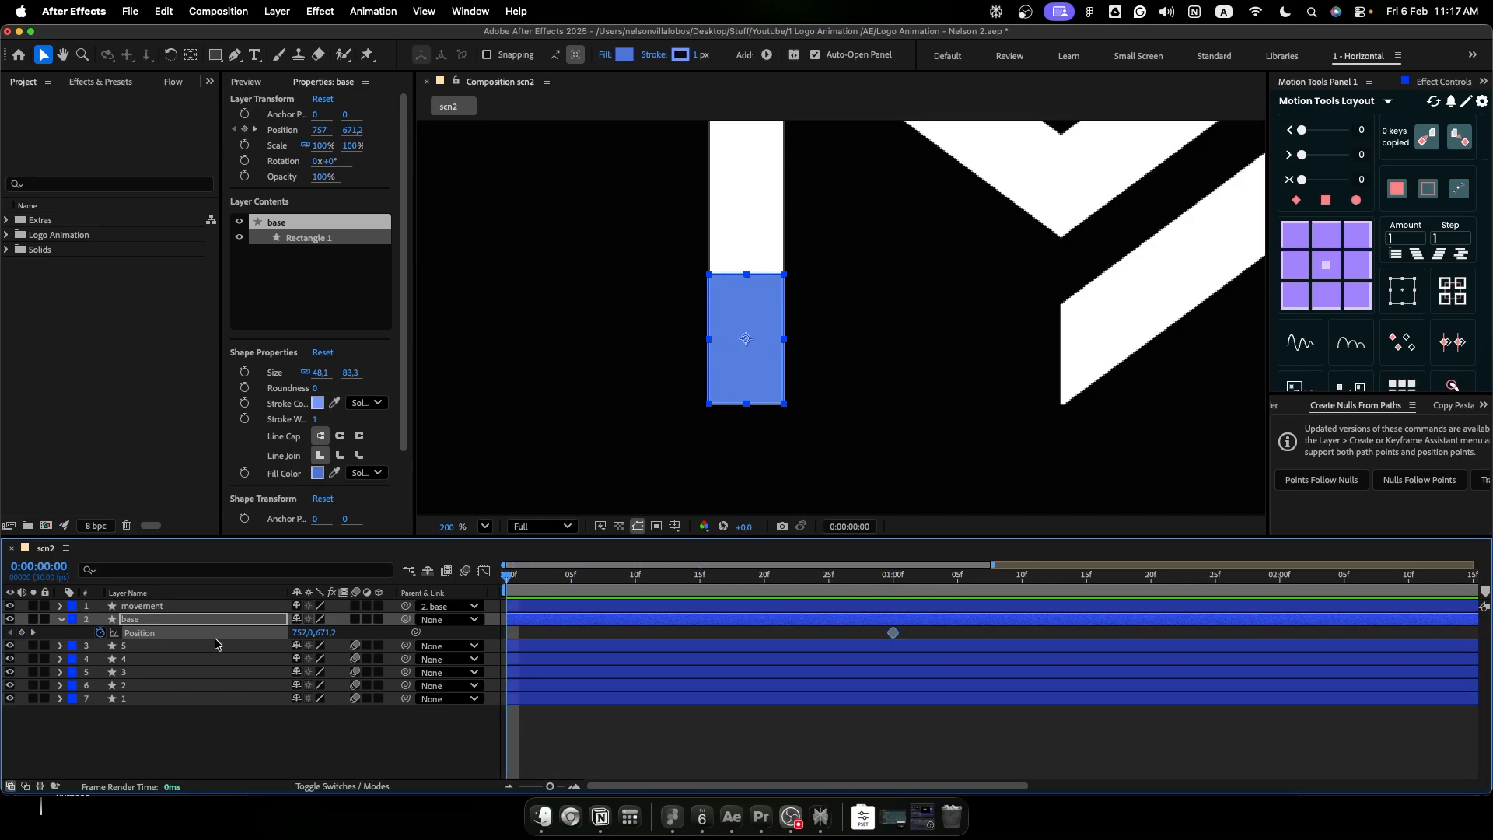
pyautogui.moveTo(637, 413); pyautogui.dragTo(890, 424)
pyautogui.moveTo(300, 632); pyautogui.dragTo(68, 650)
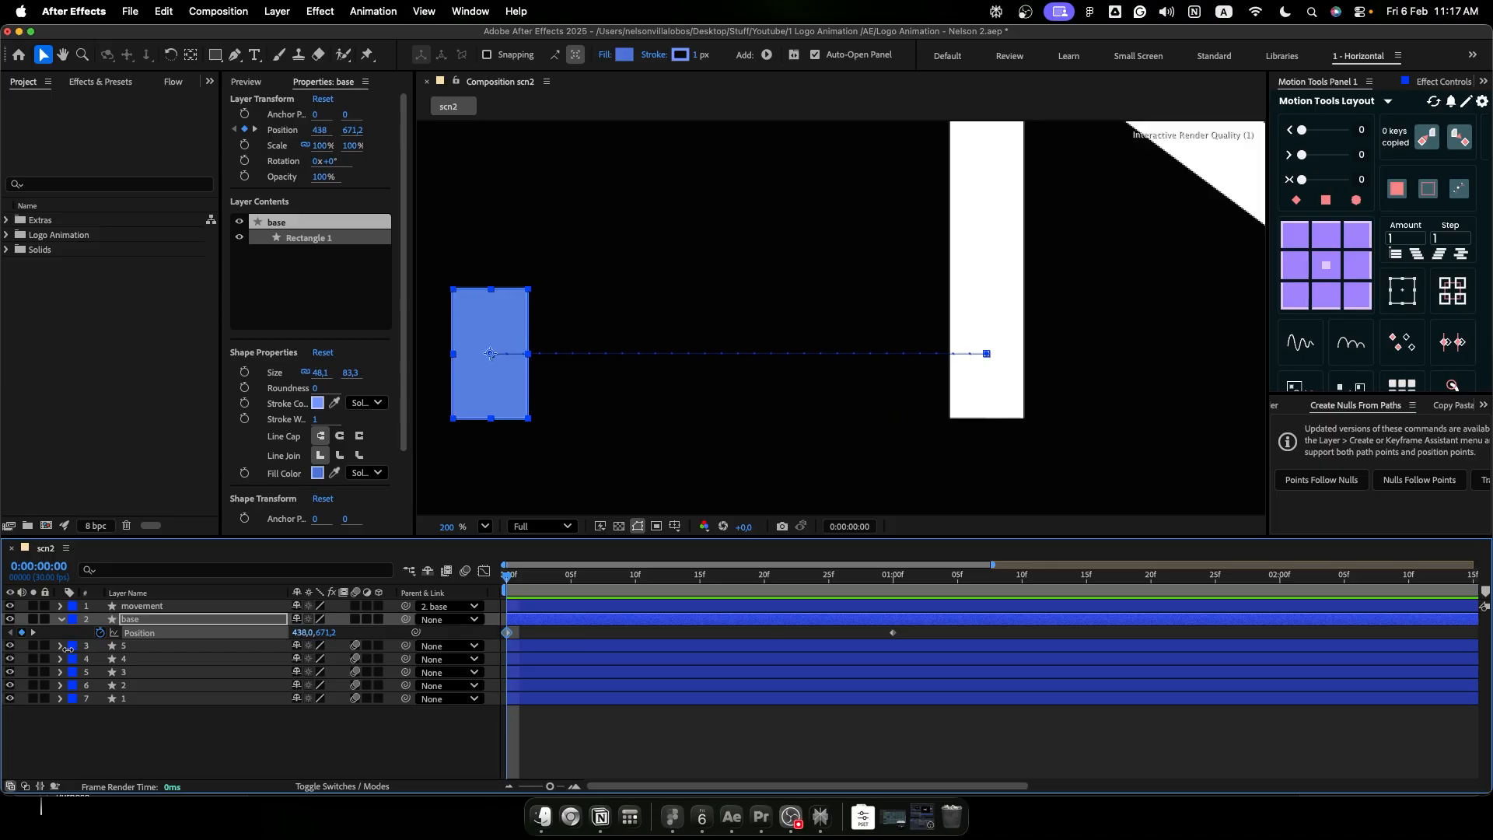
# - Easy-ease both base position keyframes, shape the speed graph for a fast start and long slow-down, and preview the motion
pyautogui.moveTo(948, 633); pyautogui.dragTo(492, 646)
pyautogui.press('F9')
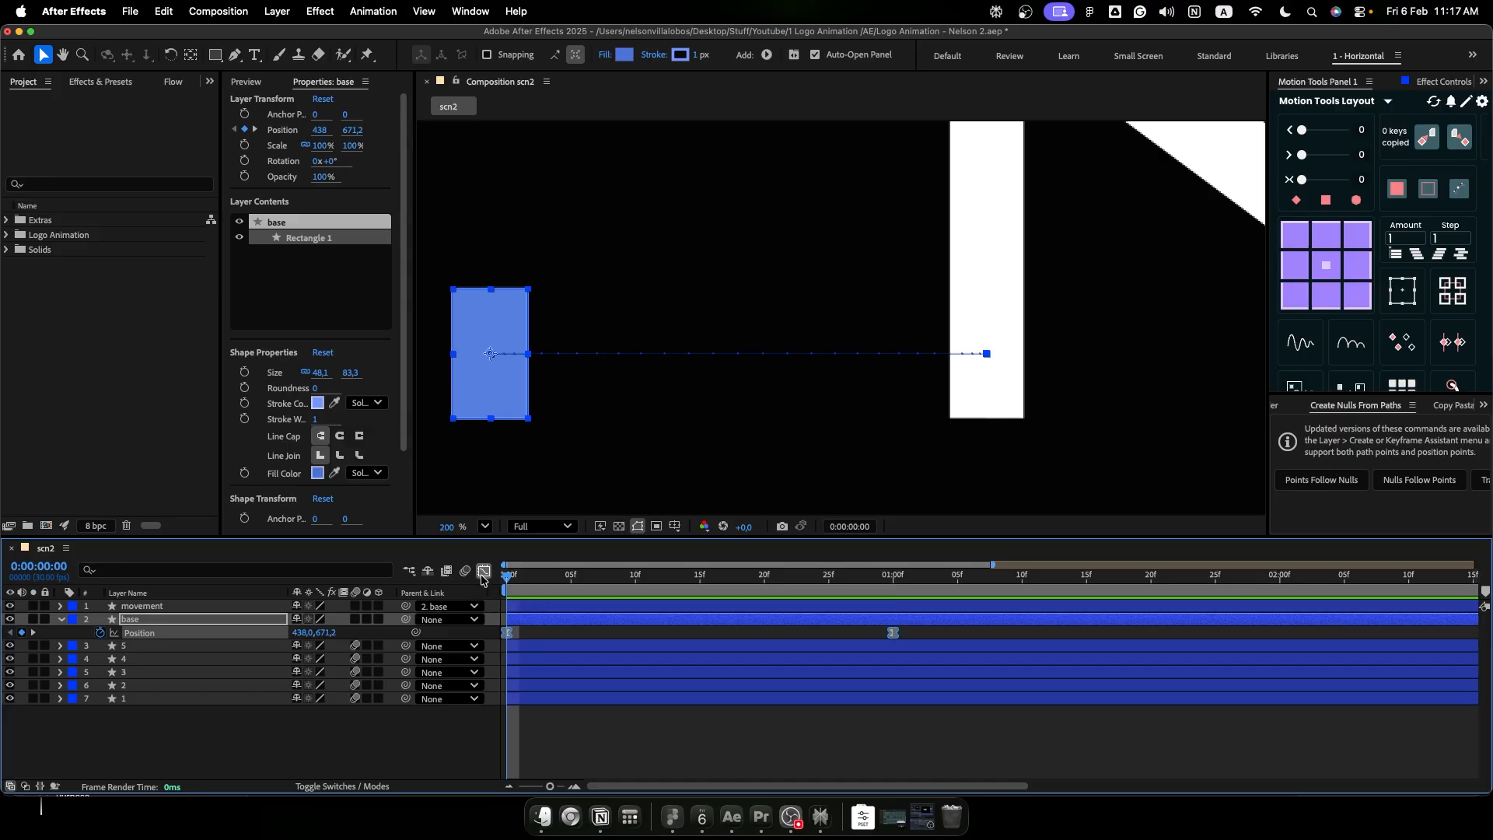
pyautogui.click(483, 578)
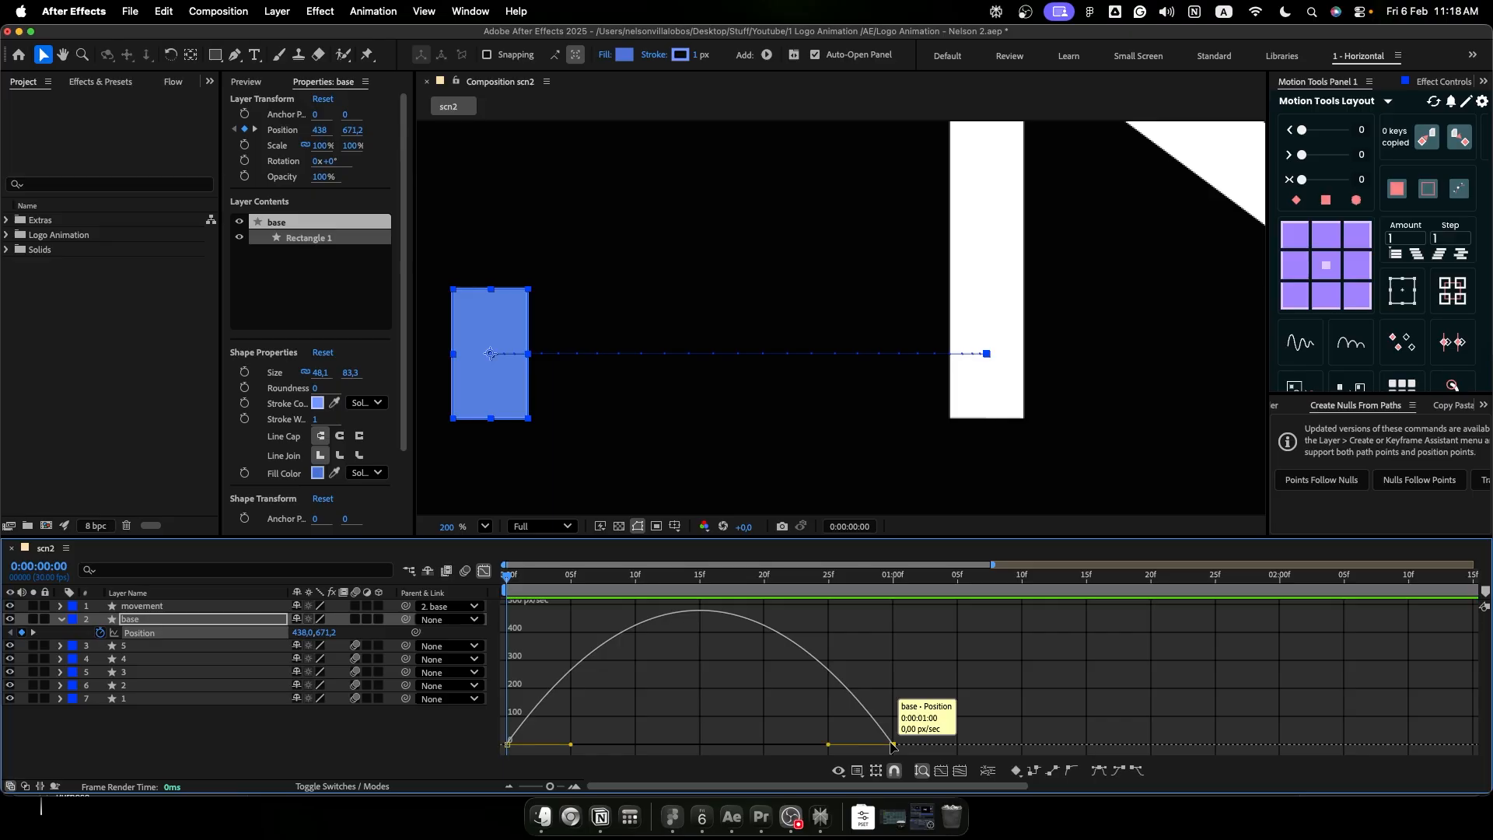
pyautogui.moveTo(829, 745); pyautogui.dragTo(700, 744)
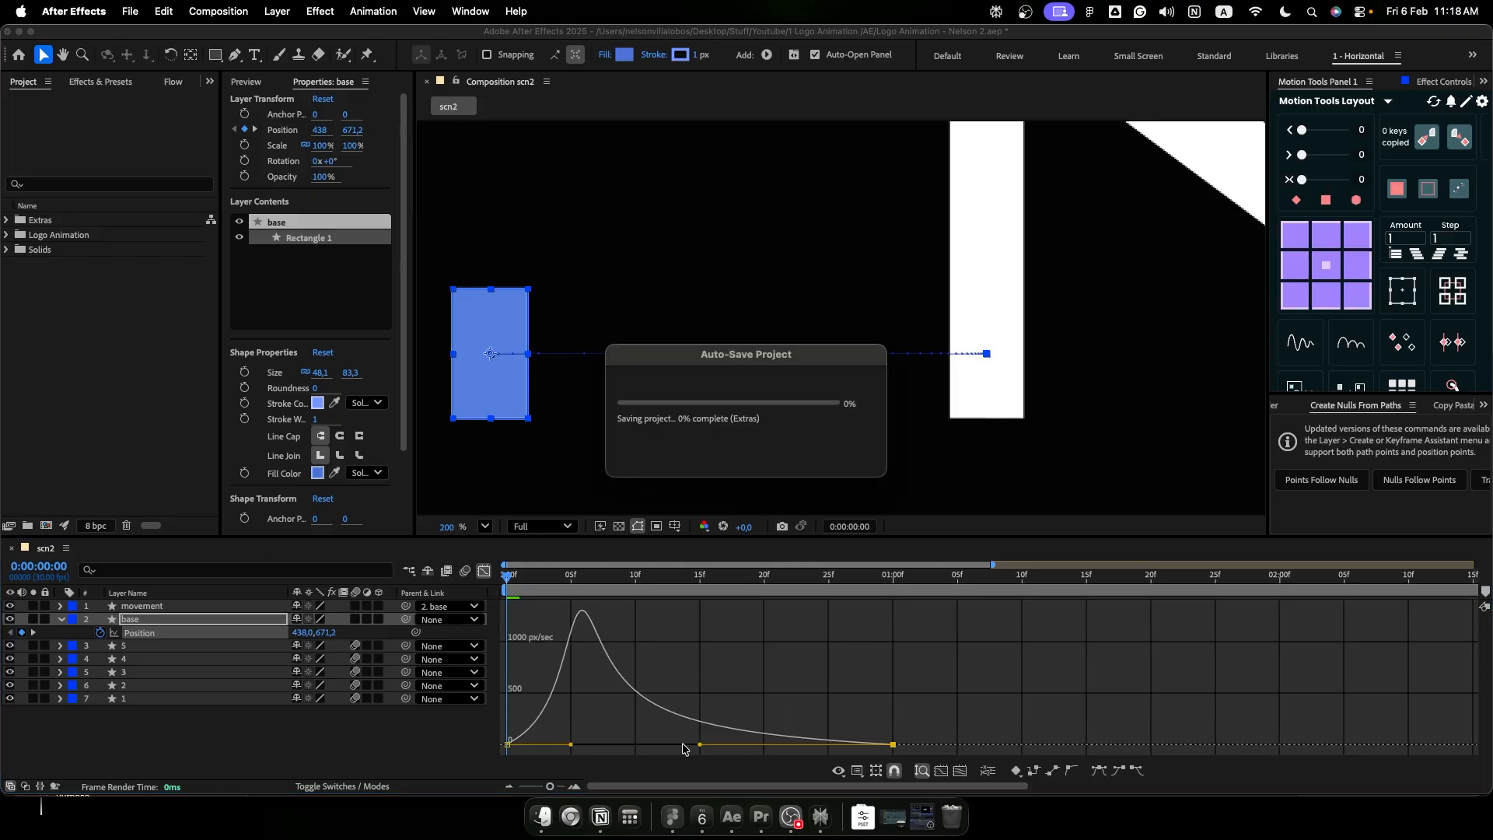
pyautogui.moveTo(571, 744); pyautogui.dragTo(538, 749)
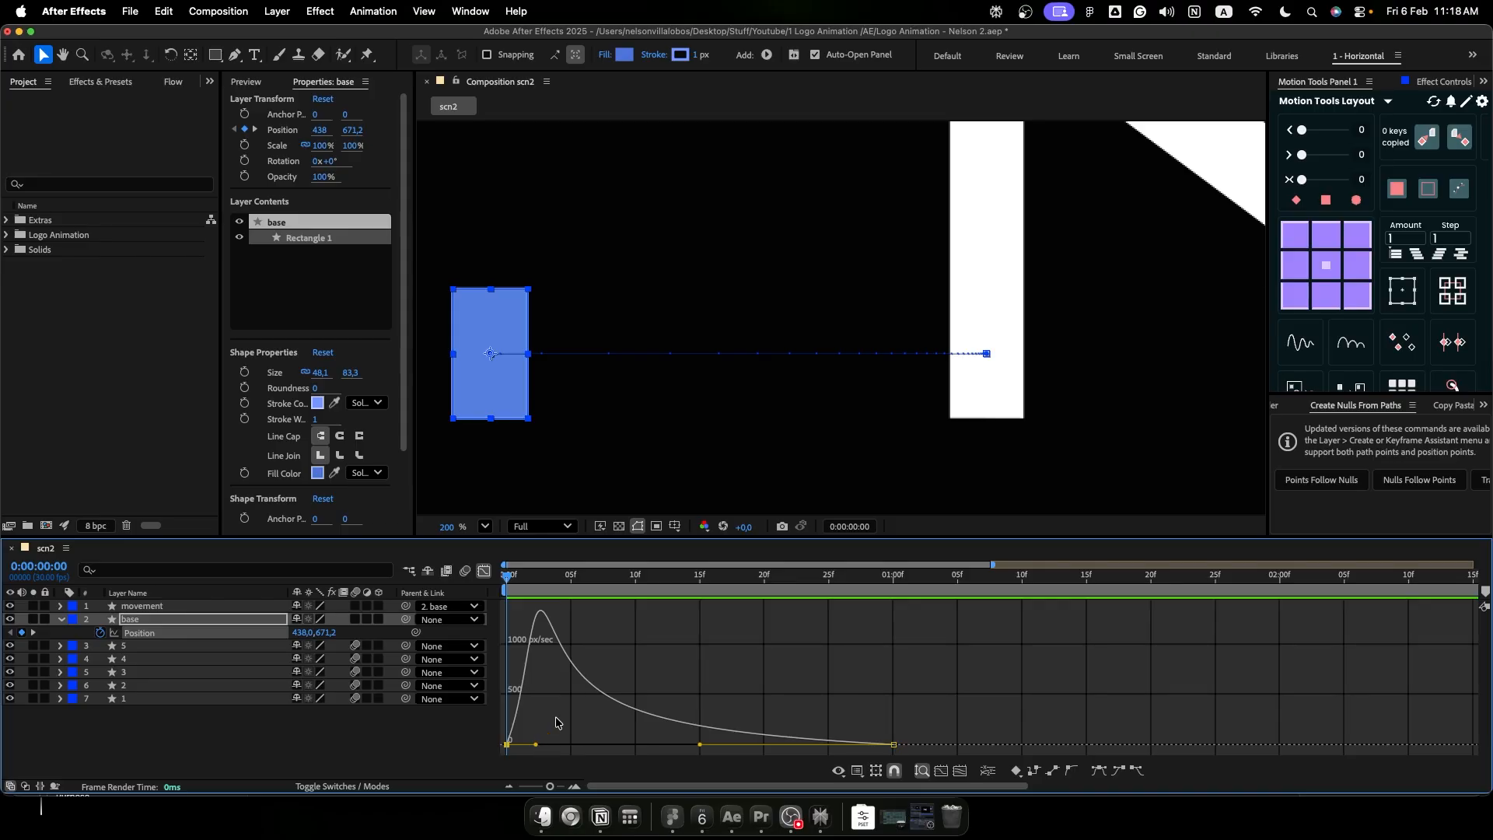
pyautogui.press('space')
pyautogui.press('space')
pyautogui.hotkey('shift', 'F3')
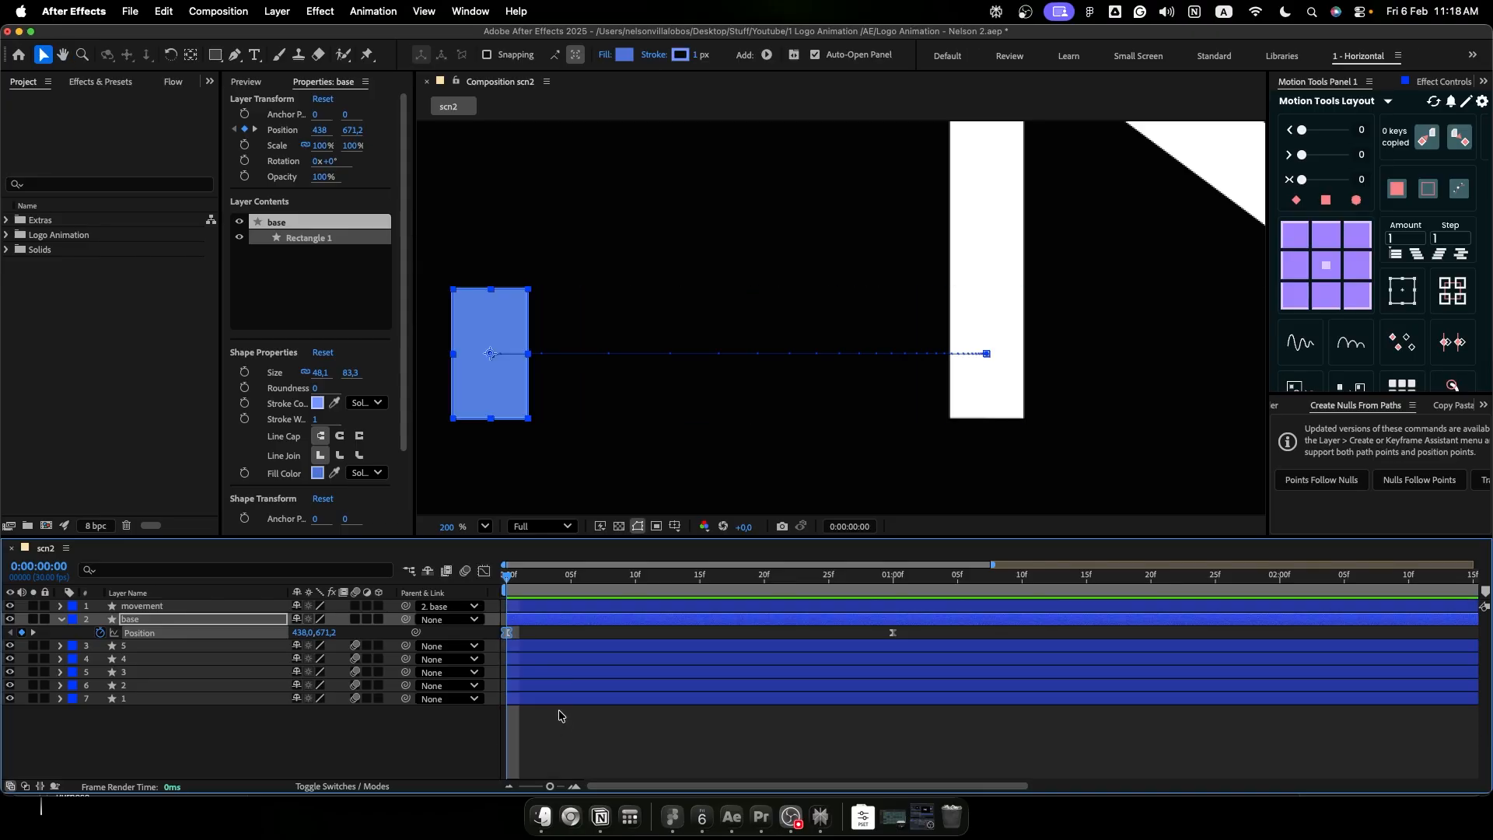
# - Keyframe the opacity of the movement and base layers from 0% at frame 0 to 100% at frame 5
pyautogui.keyDown('shift'); pyautogui.click(201, 610); pyautogui.keyUp('shift')
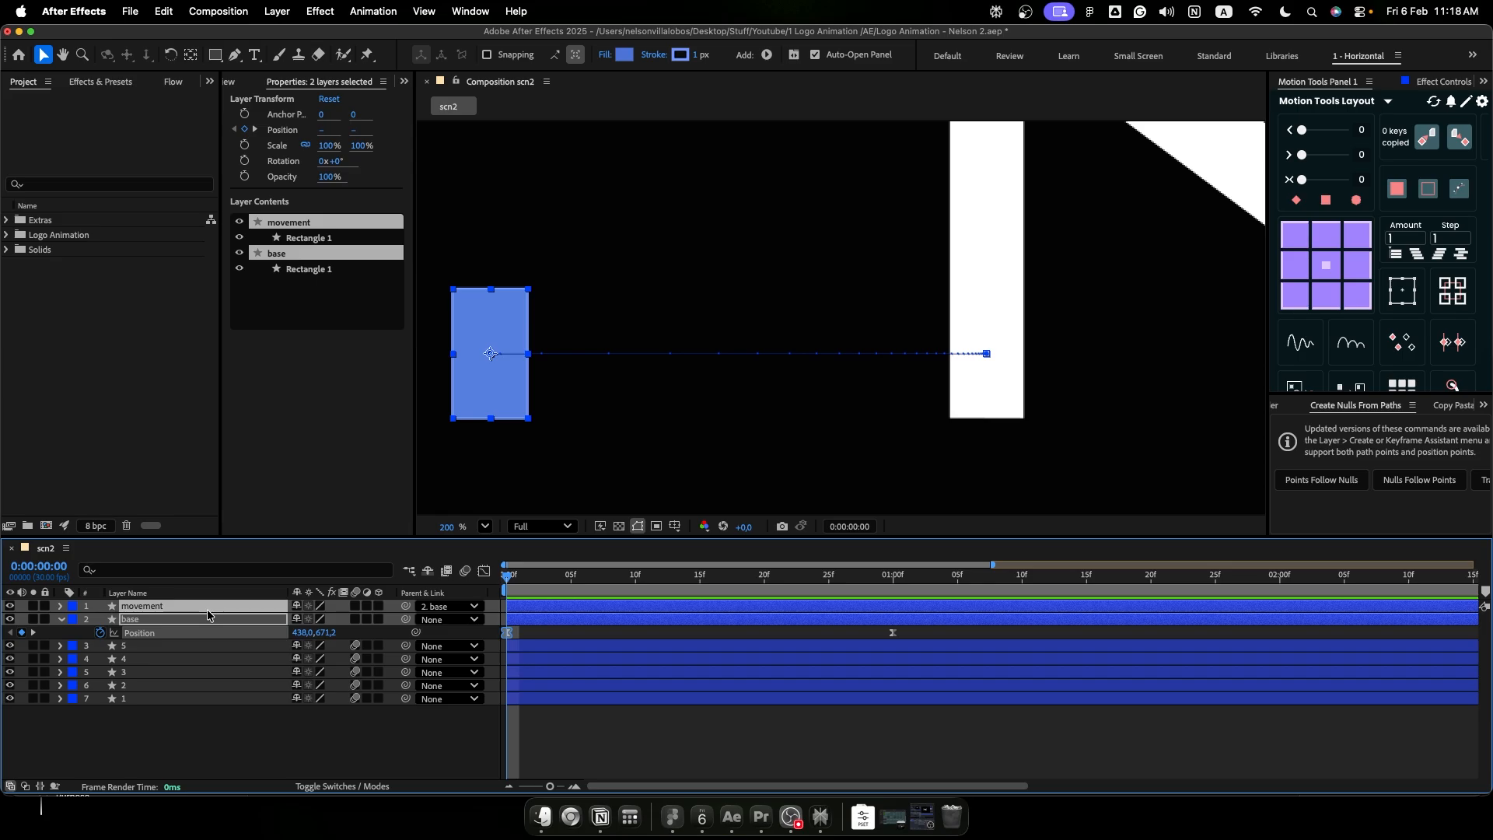
pyautogui.press('t')
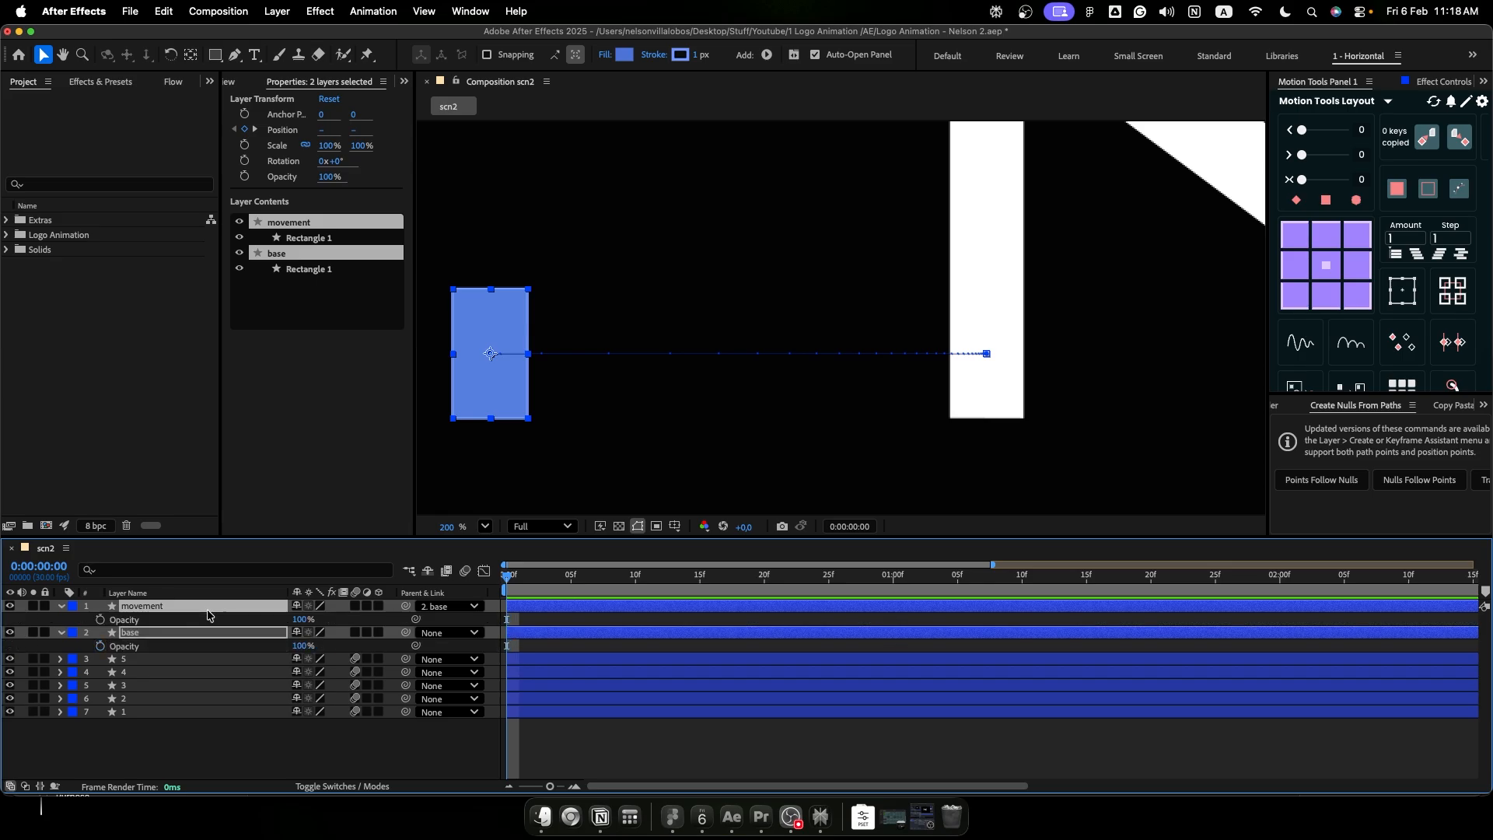
pyautogui.click(100, 620)
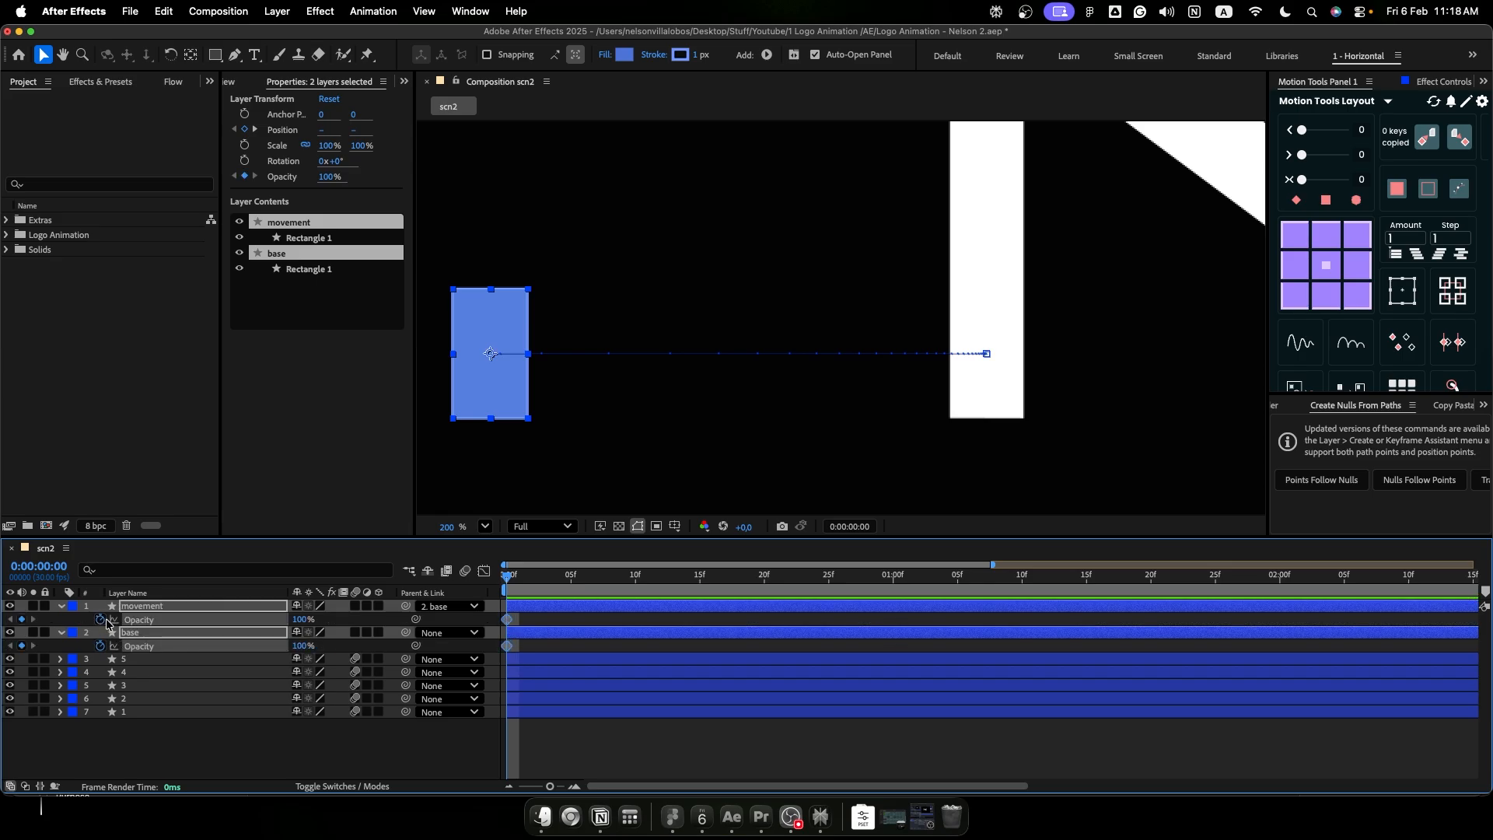
pyautogui.moveTo(510, 622); pyautogui.dragTo(580, 628)
pyautogui.moveTo(296, 627); pyautogui.dragTo(208, 627)
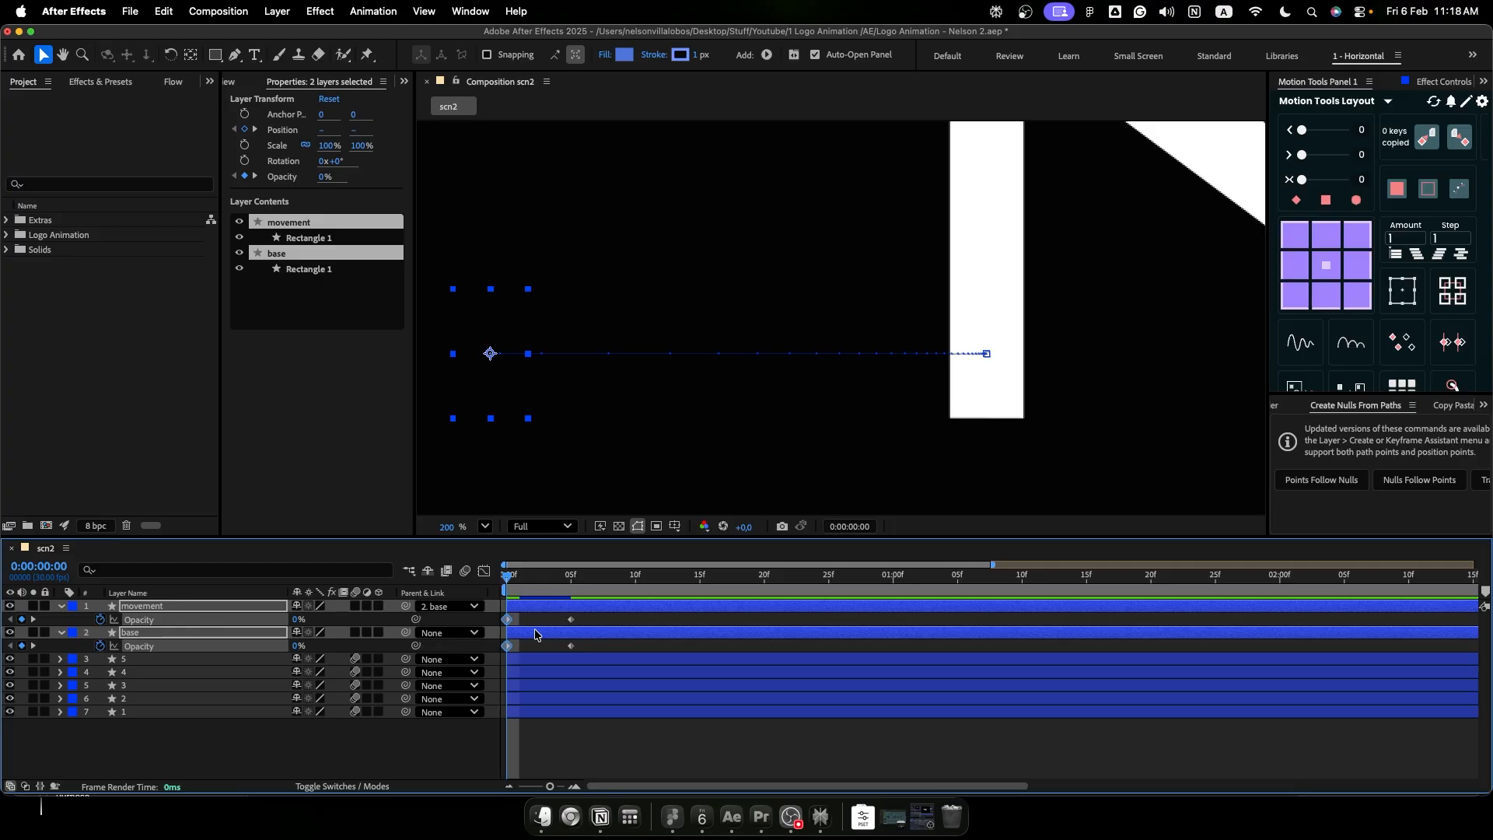
# - Copy the opacity keyframes of both layers to frames 10 and 15 to repeat the flicker, and preview it
pyautogui.click(609, 618)
pyautogui.moveTo(609, 617); pyautogui.dragTo(501, 657)
pyautogui.moveTo(522, 584); pyautogui.dragTo(636, 593)
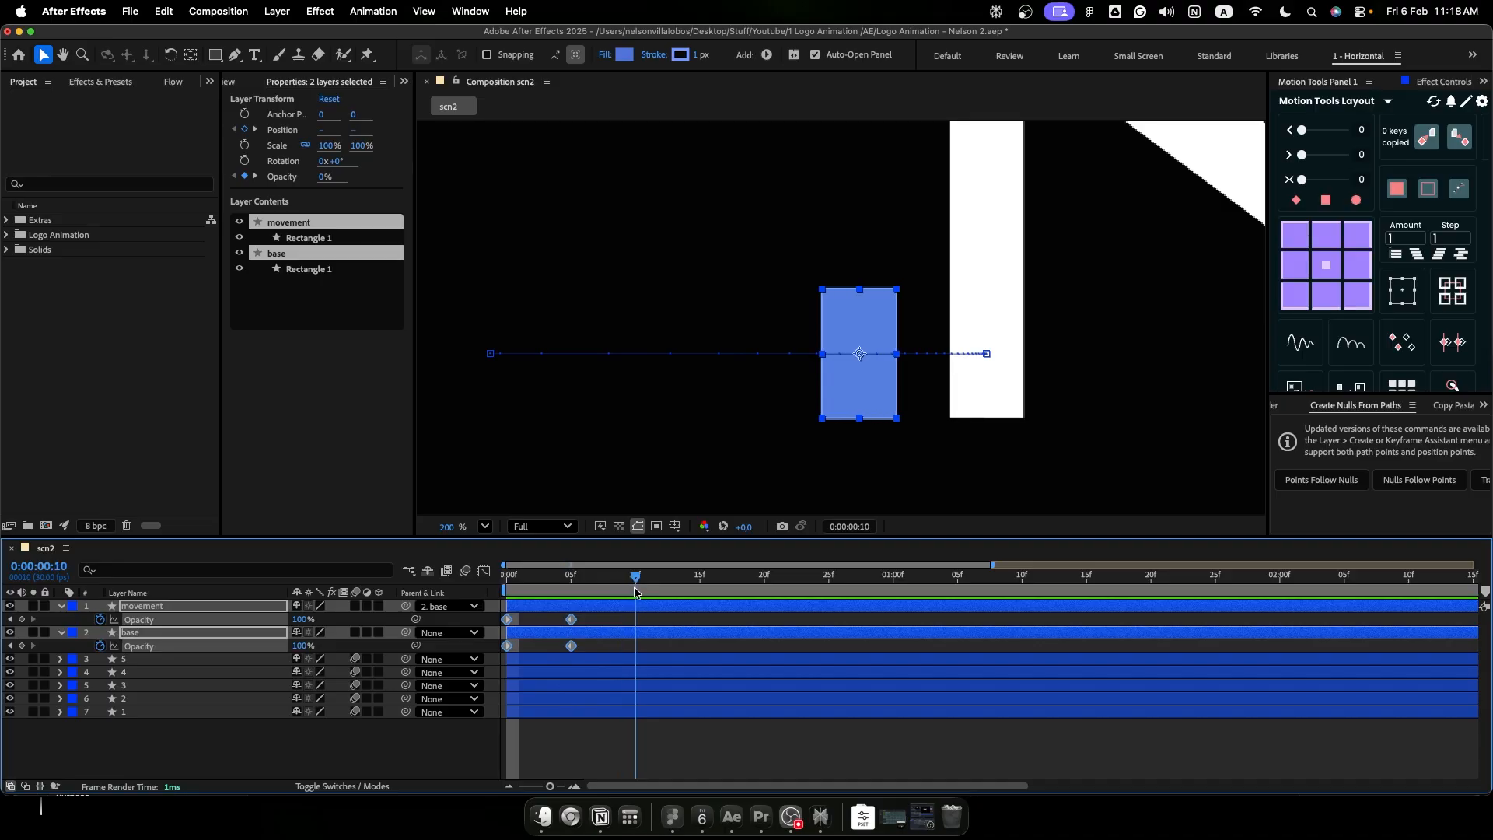
pyautogui.press('super+v')
pyautogui.click(626, 582)
pyautogui.moveTo(625, 582); pyautogui.dragTo(667, 614)
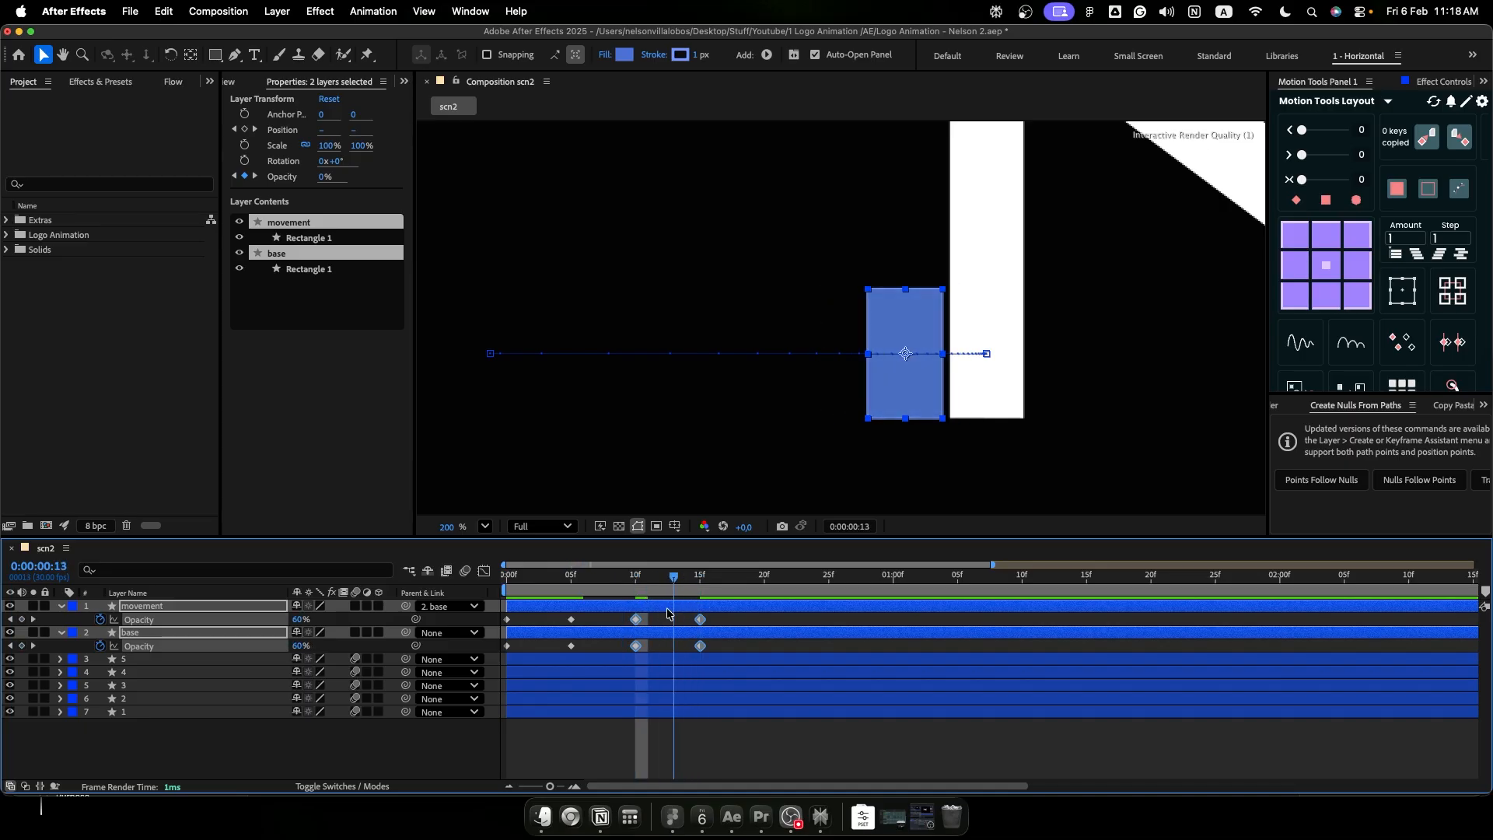
pyautogui.press('space')
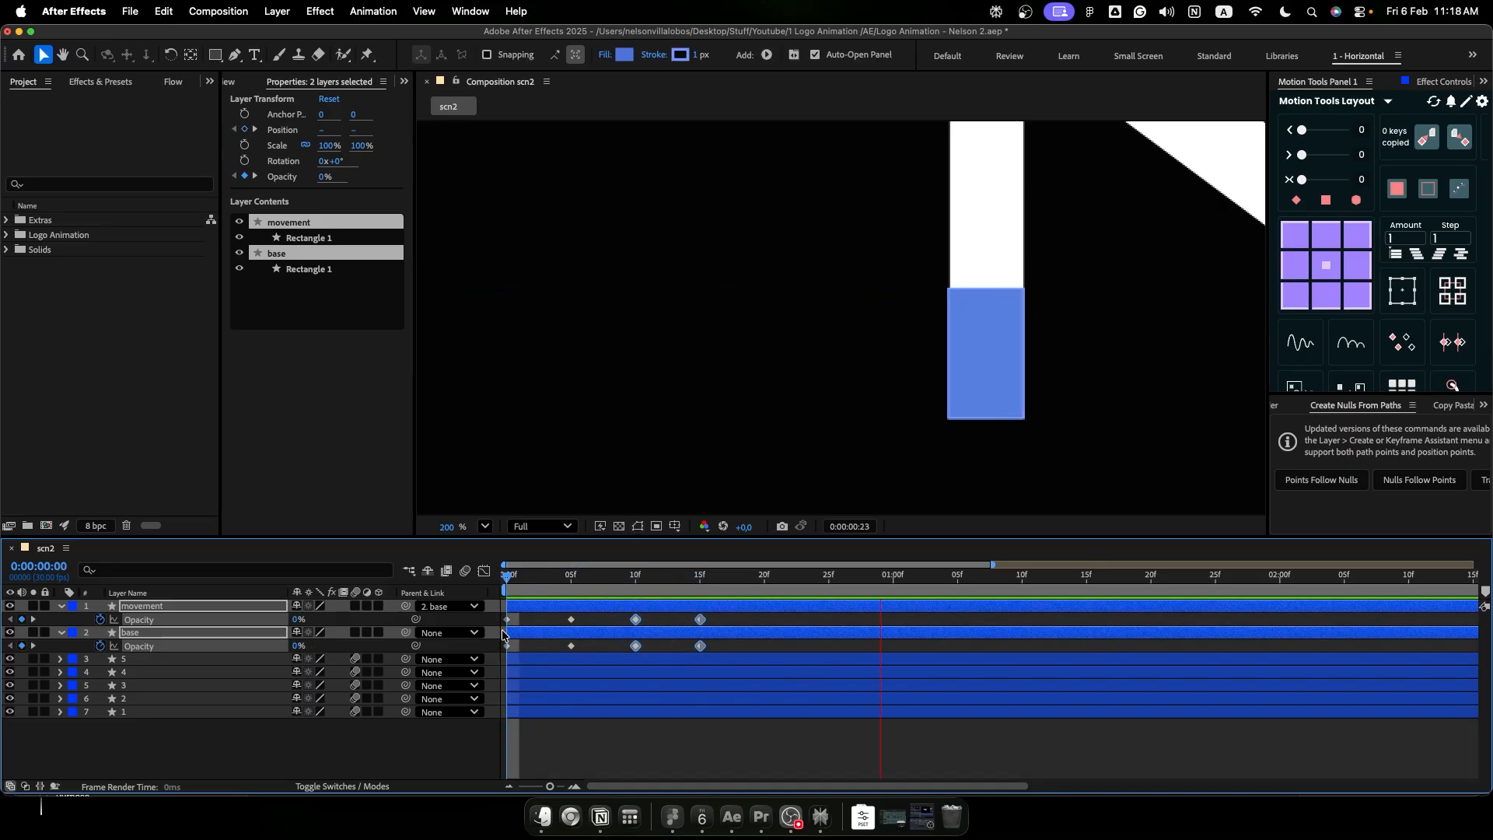
pyautogui.press('space')
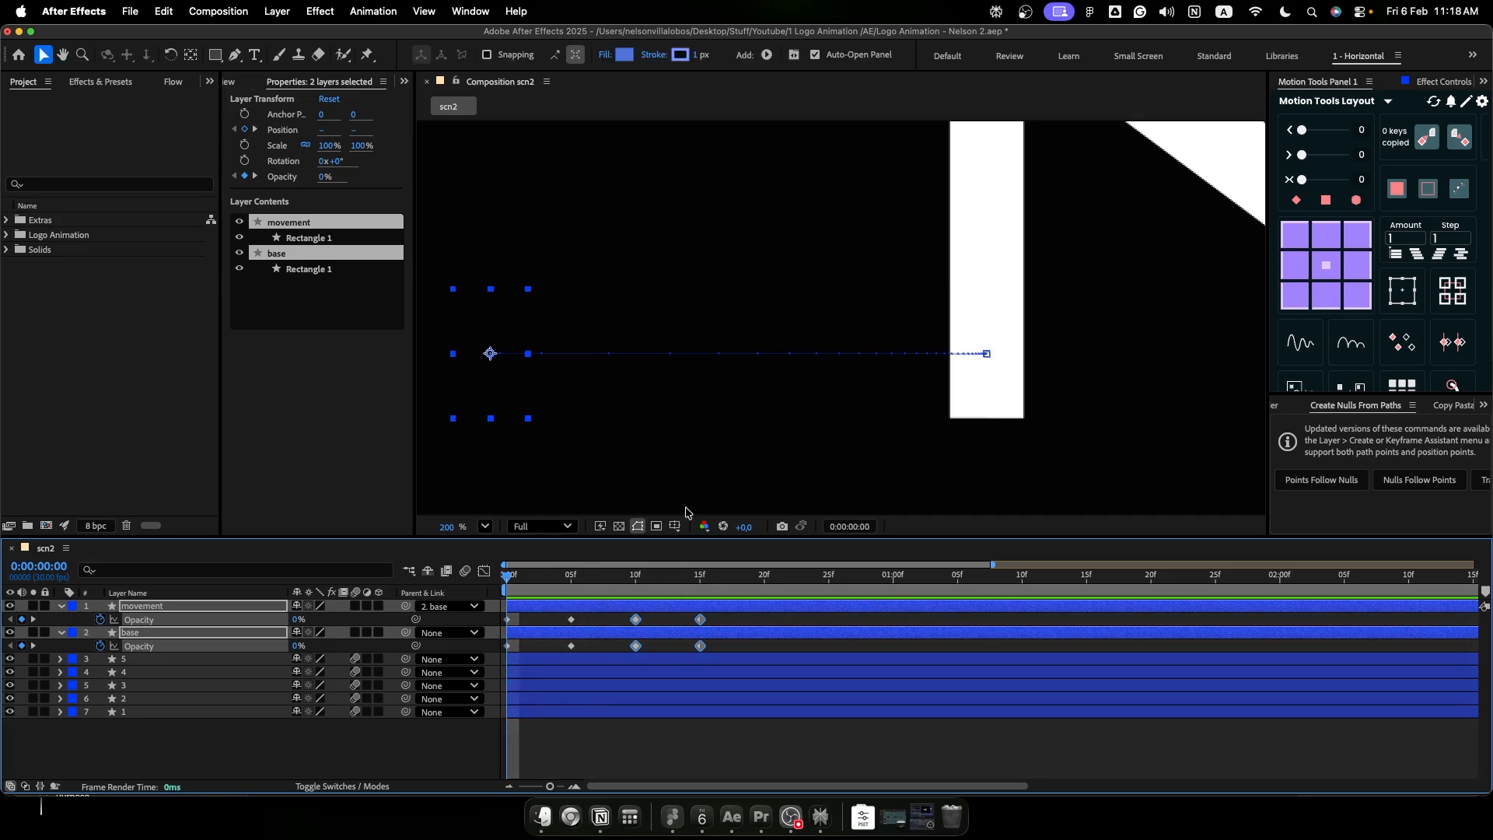
# - Set the base layer's opacity to 50% at frame 15
pyautogui.click(699, 487)
pyautogui.hotkey('shift', '/')
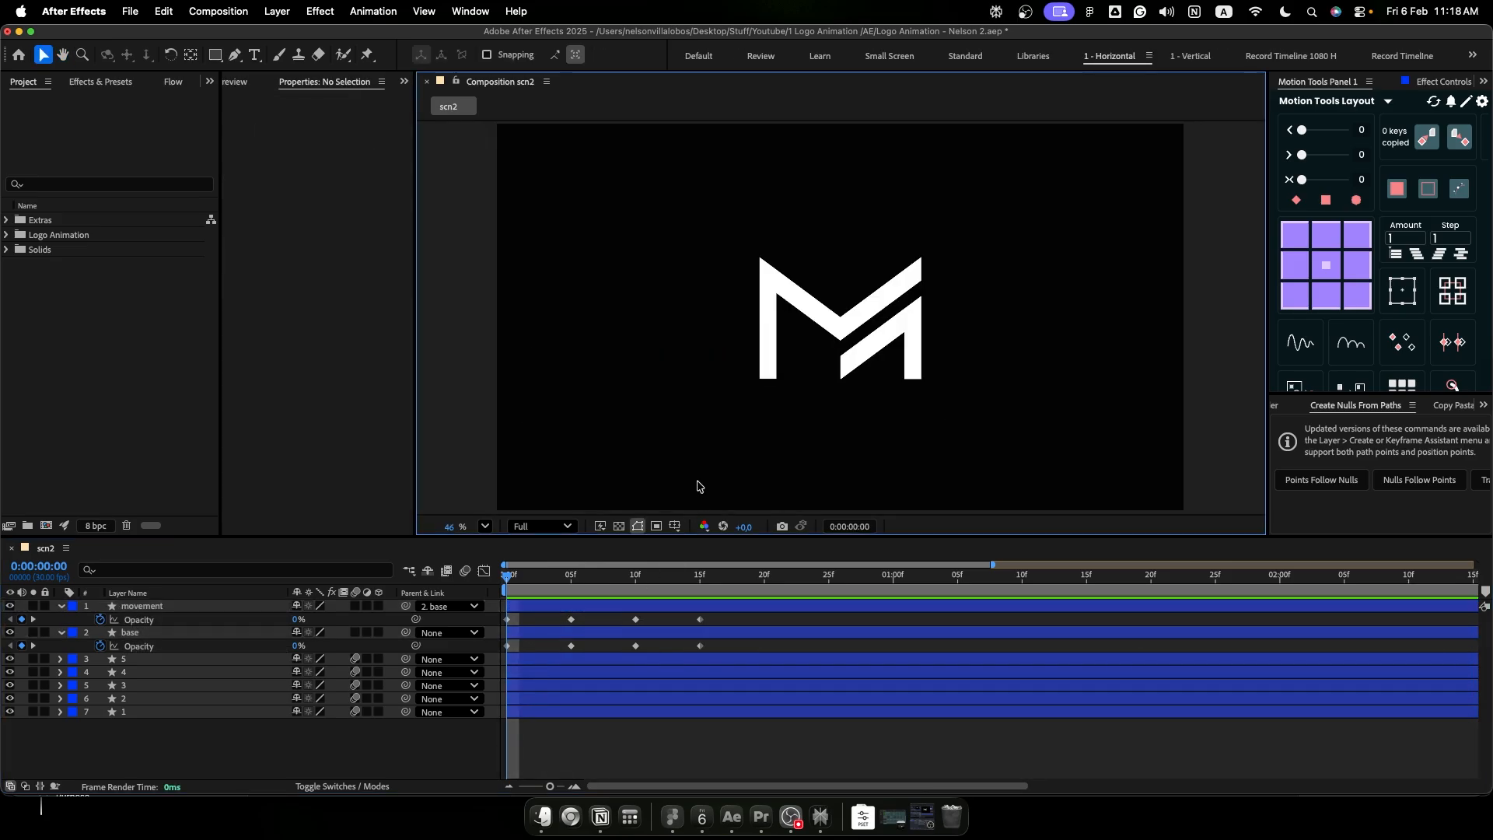
pyautogui.moveTo(588, 584); pyautogui.dragTo(700, 582)
pyautogui.click(308, 645)
pyautogui.write('5')
pyautogui.press('Return')
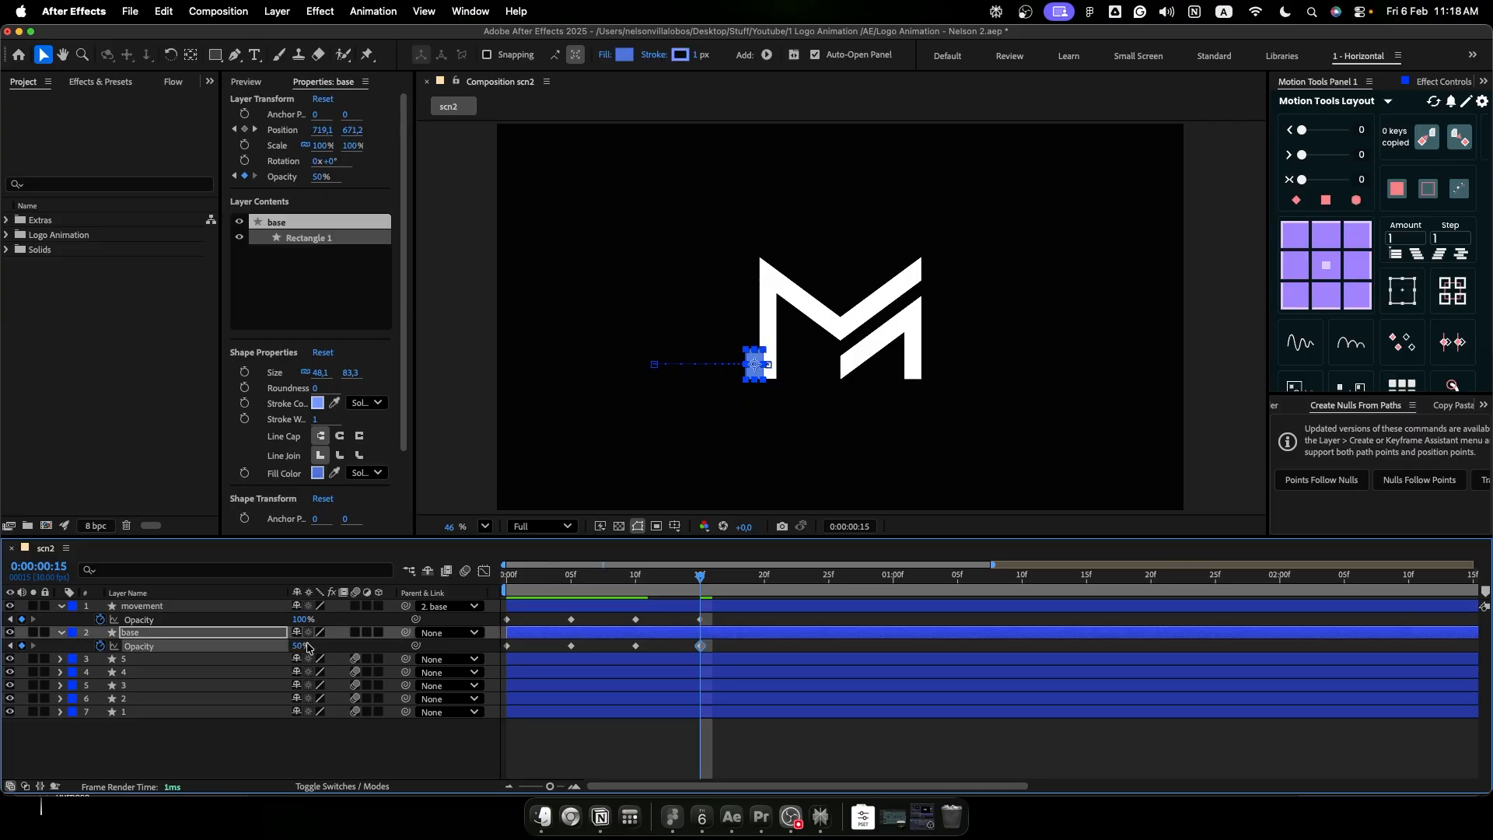
# - Set the fill opacity of the base layer's rectangle to 50% and collapse the layer properties
pyautogui.moveTo(706, 581); pyautogui.dragTo(882, 576)
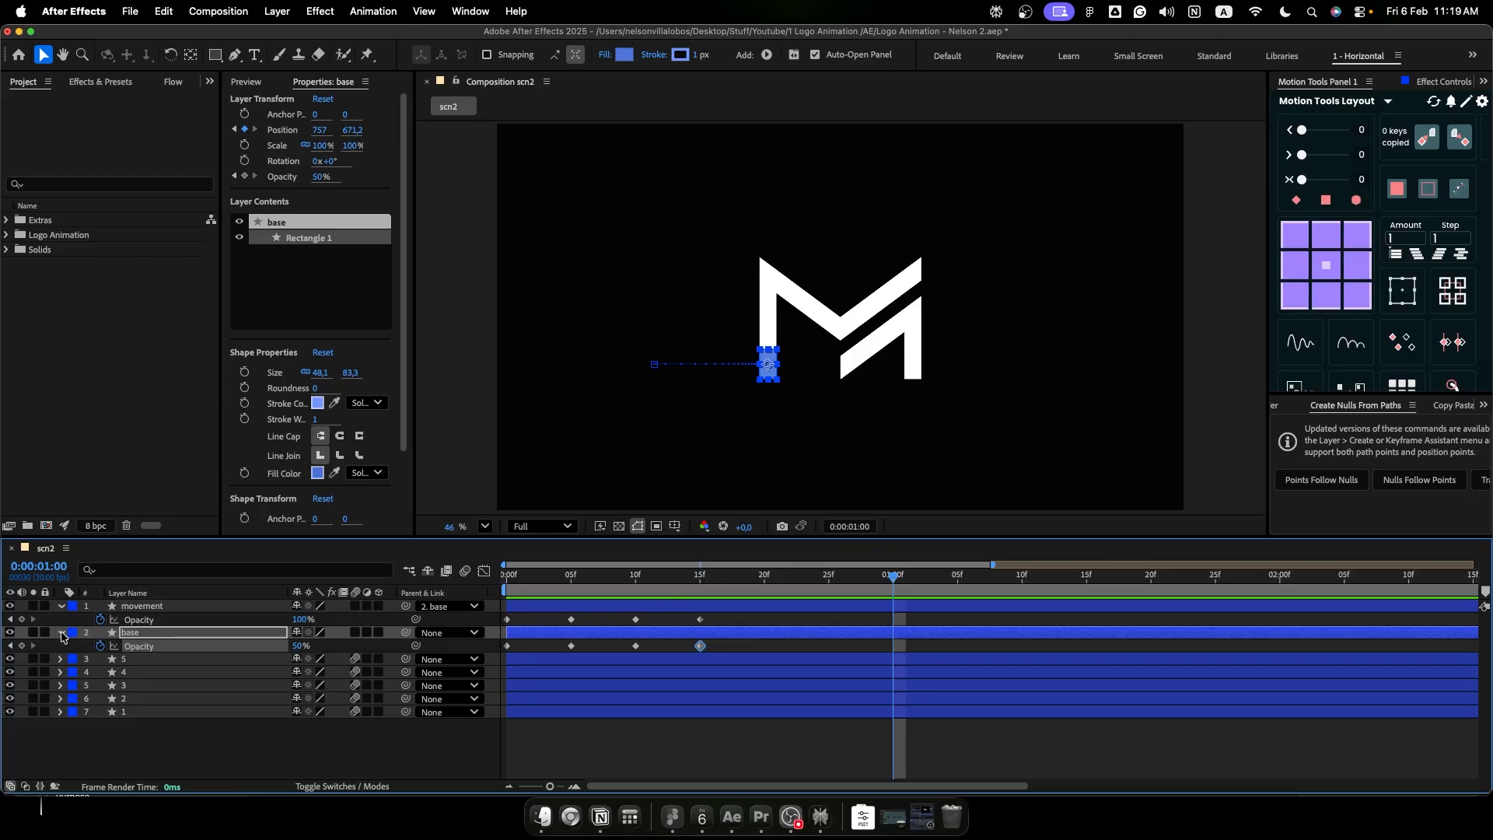
pyautogui.click(62, 633)
pyautogui.click(62, 633)
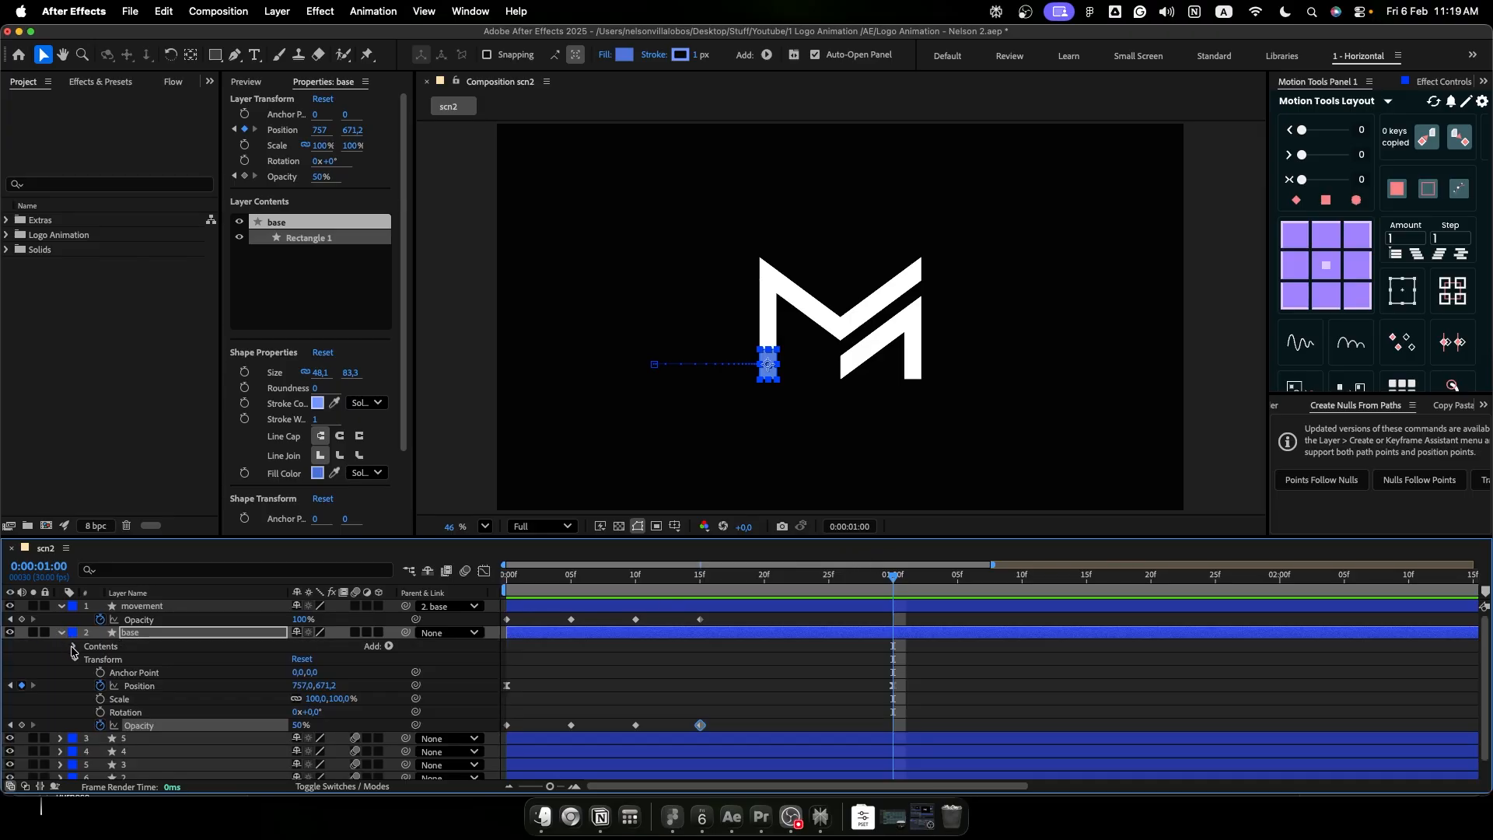
pyautogui.click(74, 647)
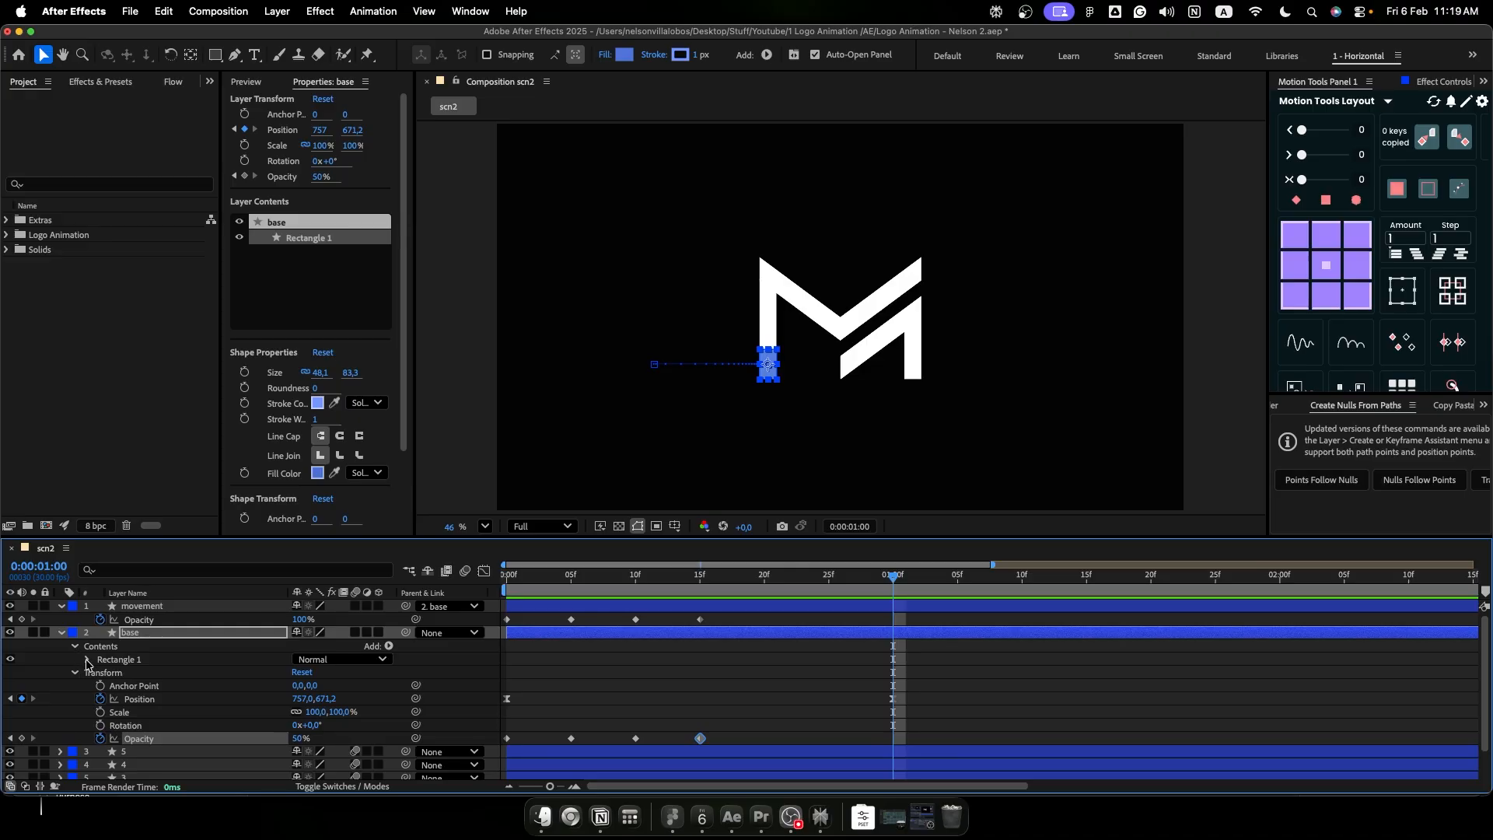
pyautogui.click(87, 660)
pyautogui.click(100, 698)
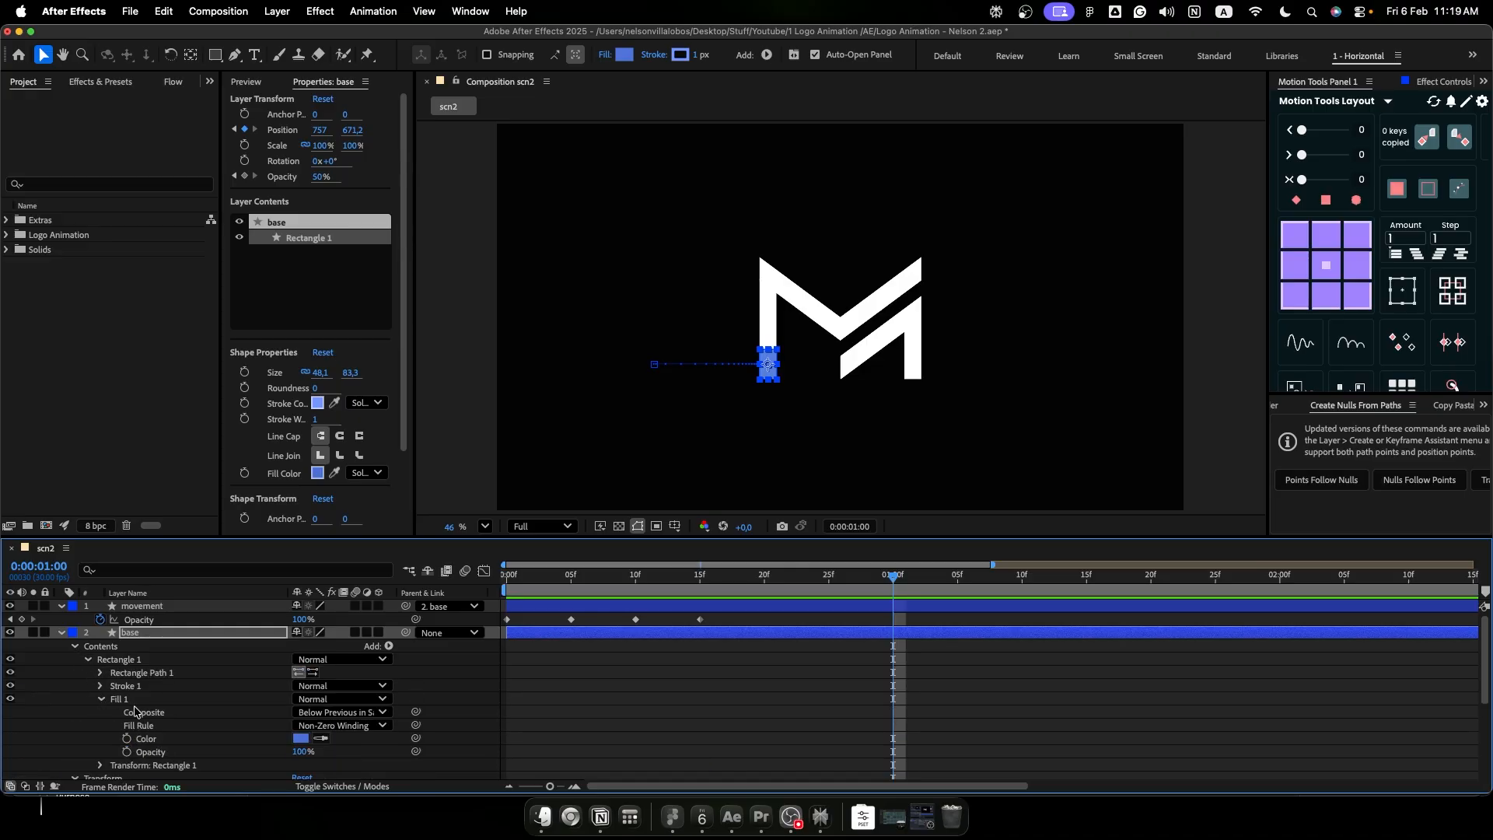
pyautogui.click(302, 751)
pyautogui.write('50')
pyautogui.press('Return')
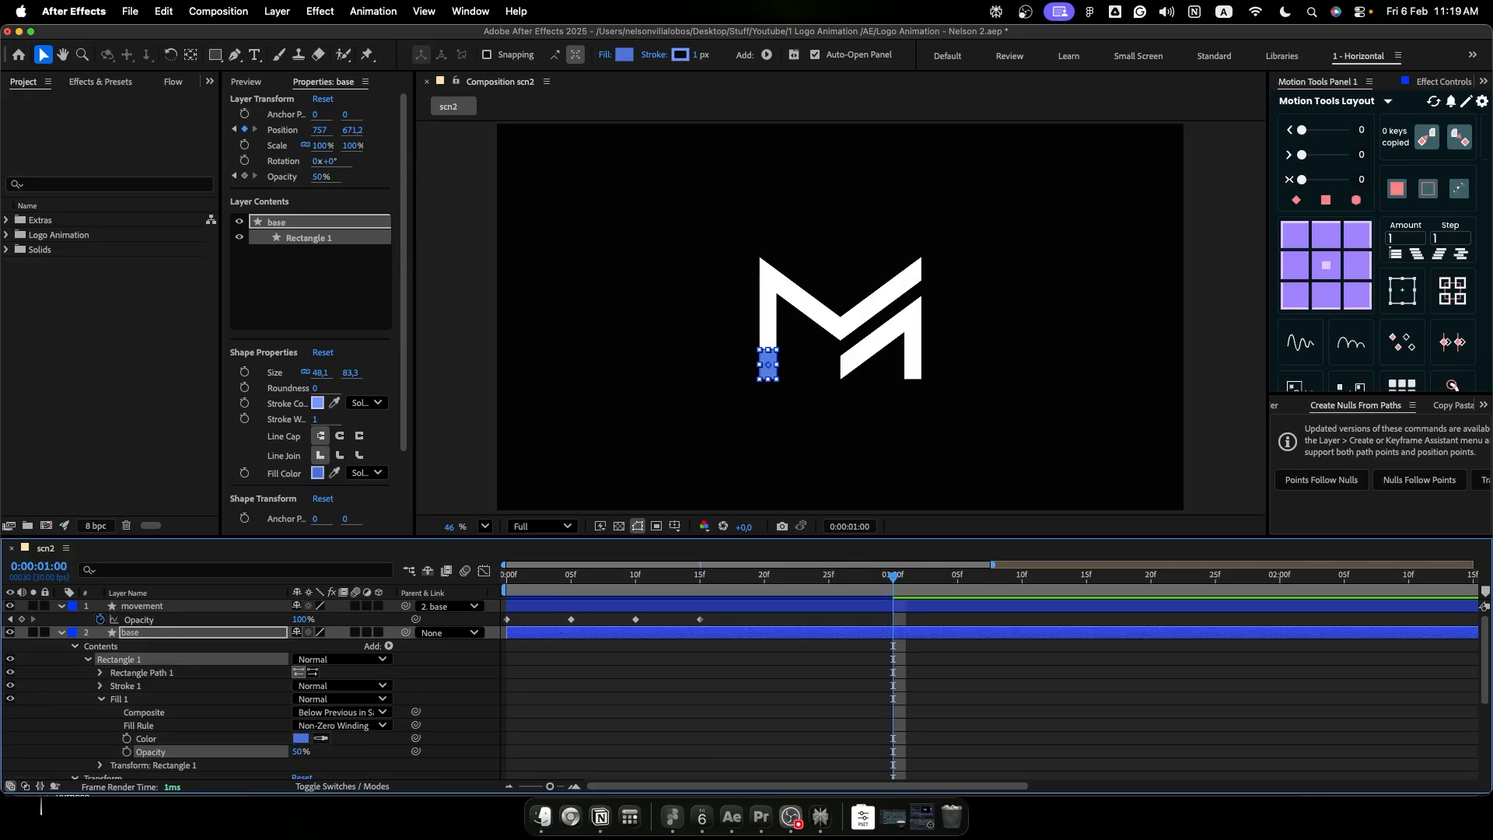
pyautogui.click(101, 700)
pyautogui.click(63, 632)
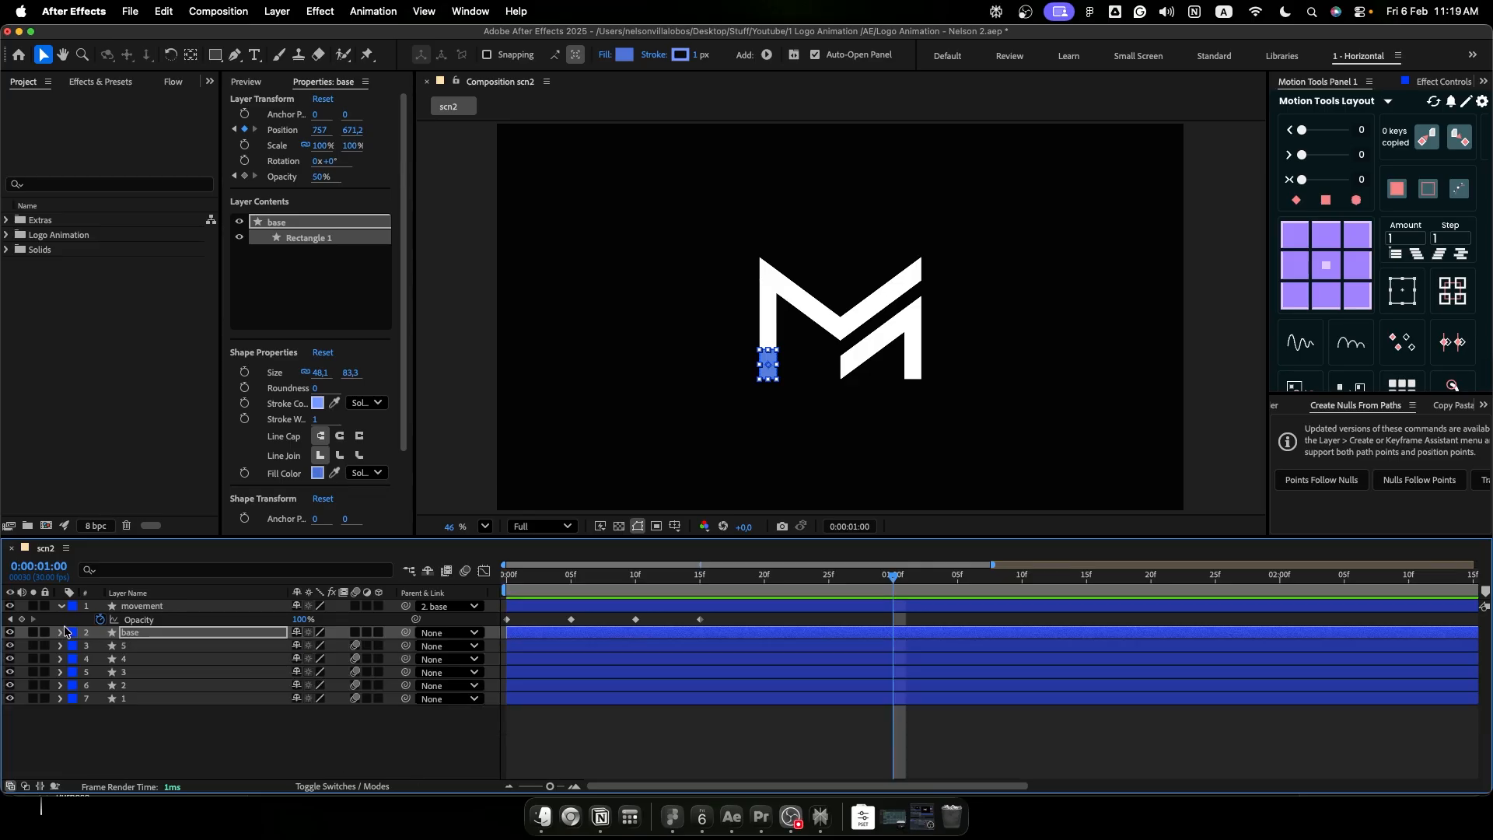
pyautogui.click(62, 606)
# - Add a size keyframe to the base layer's rectangle, place it at frame 0, and unlink its width and height
pyautogui.click(162, 619)
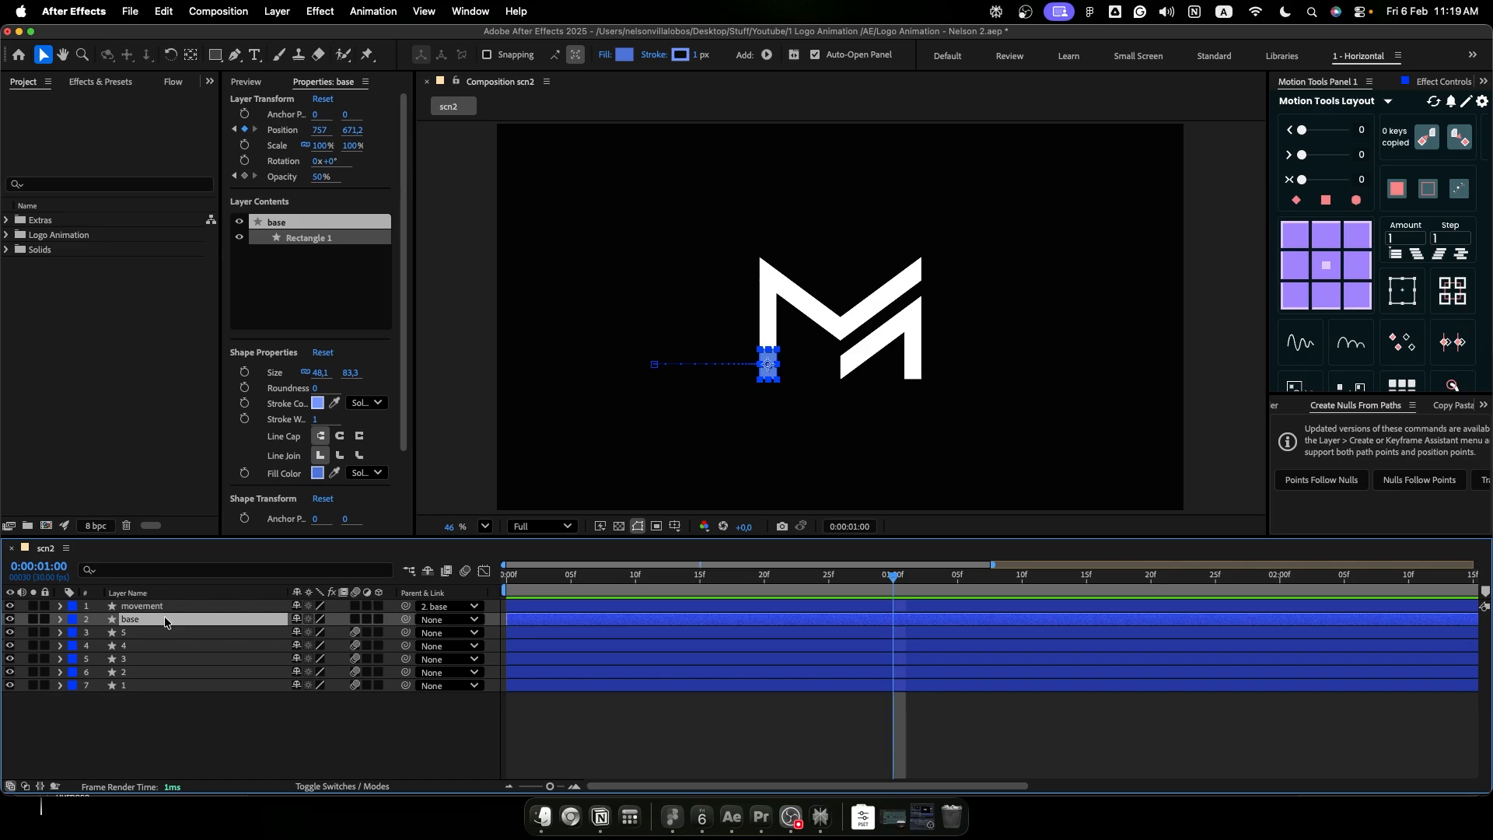
pyautogui.click(277, 377)
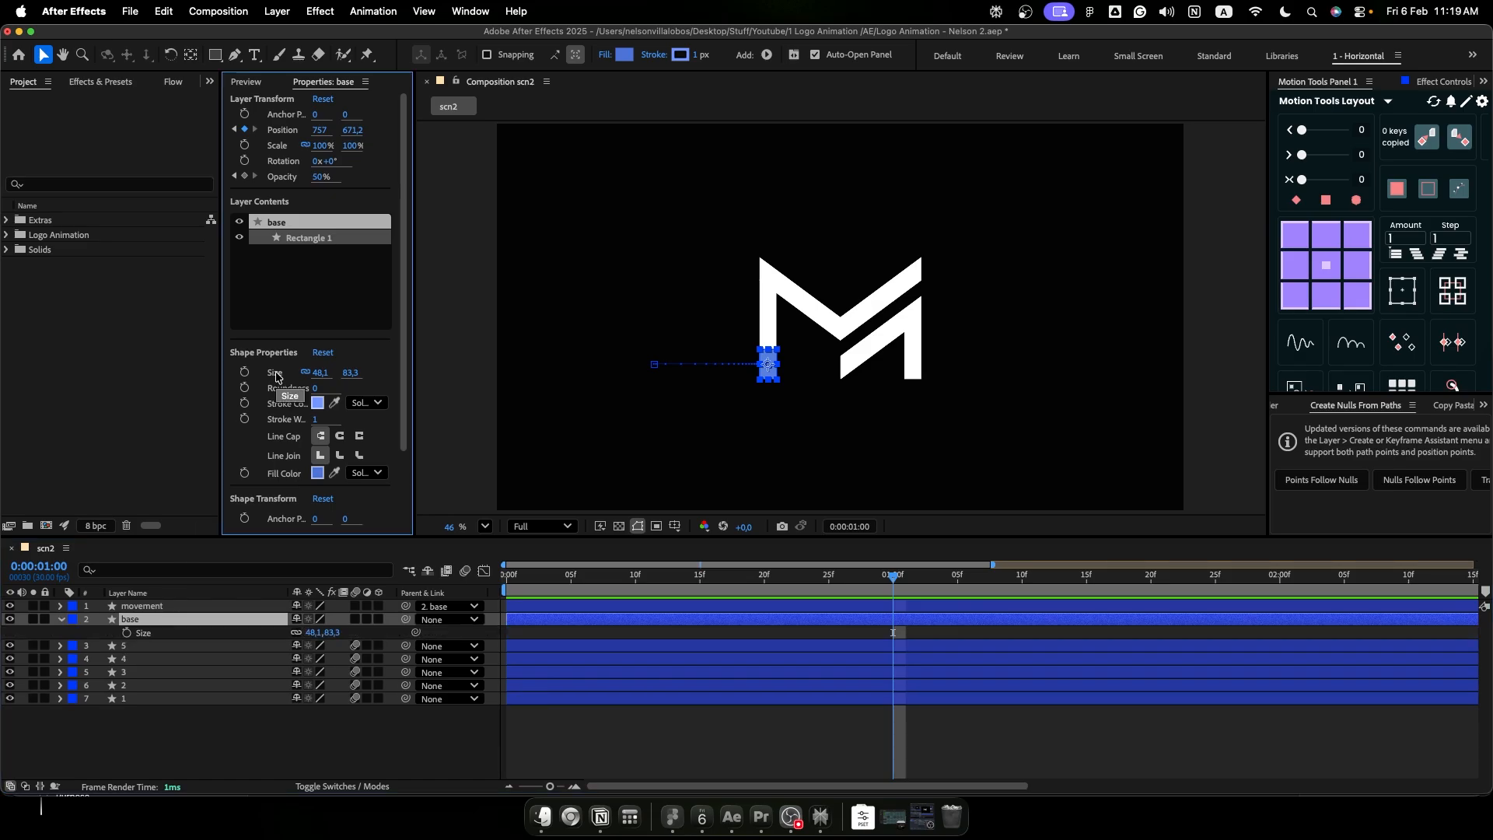
pyautogui.click(127, 632)
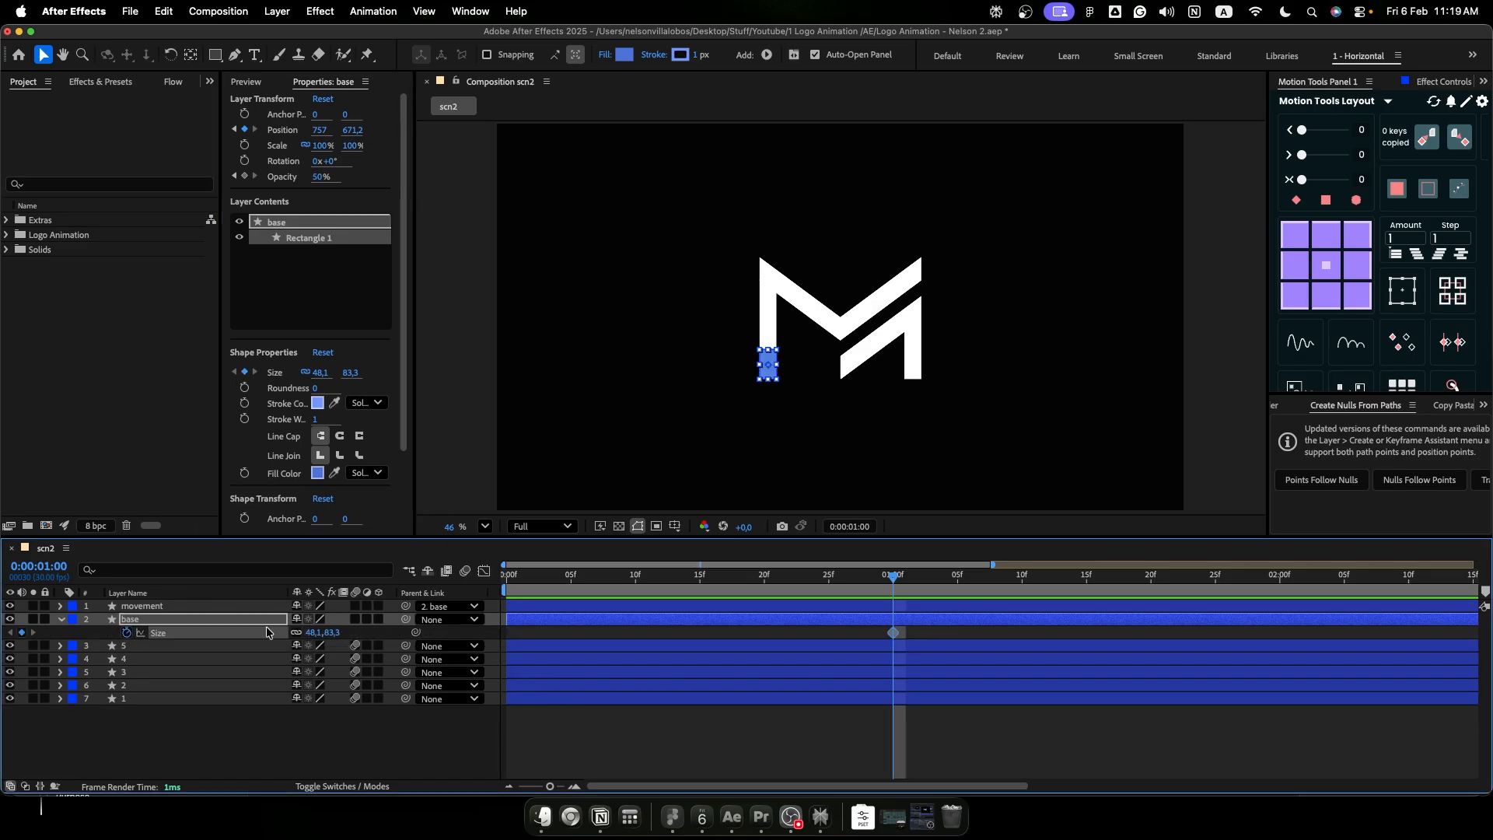
pyautogui.moveTo(893, 633); pyautogui.dragTo(490, 630)
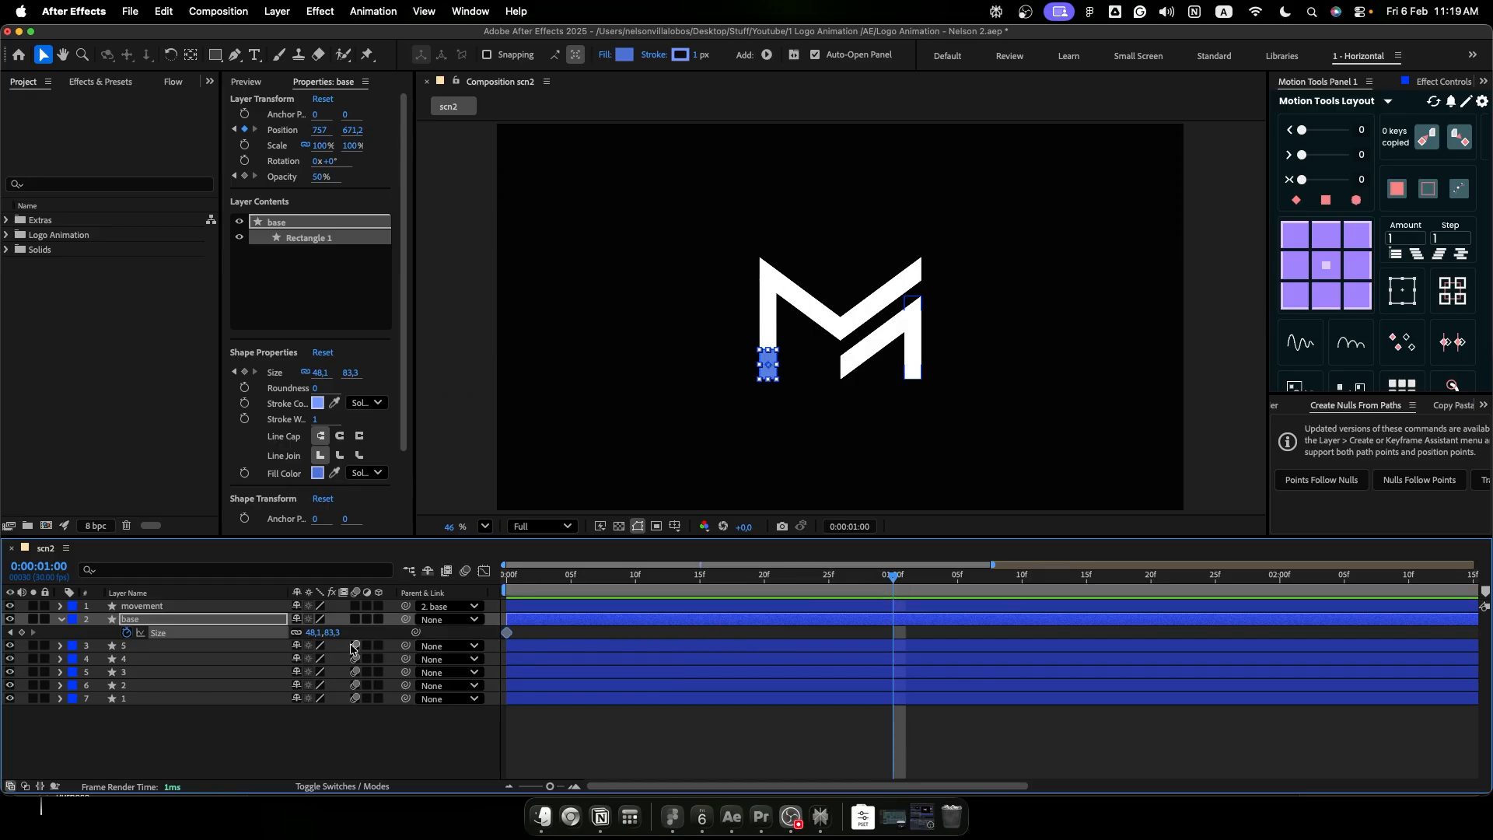
pyautogui.click(296, 634)
pyautogui.moveTo(737, 227); pyautogui.dragTo(687, 327)
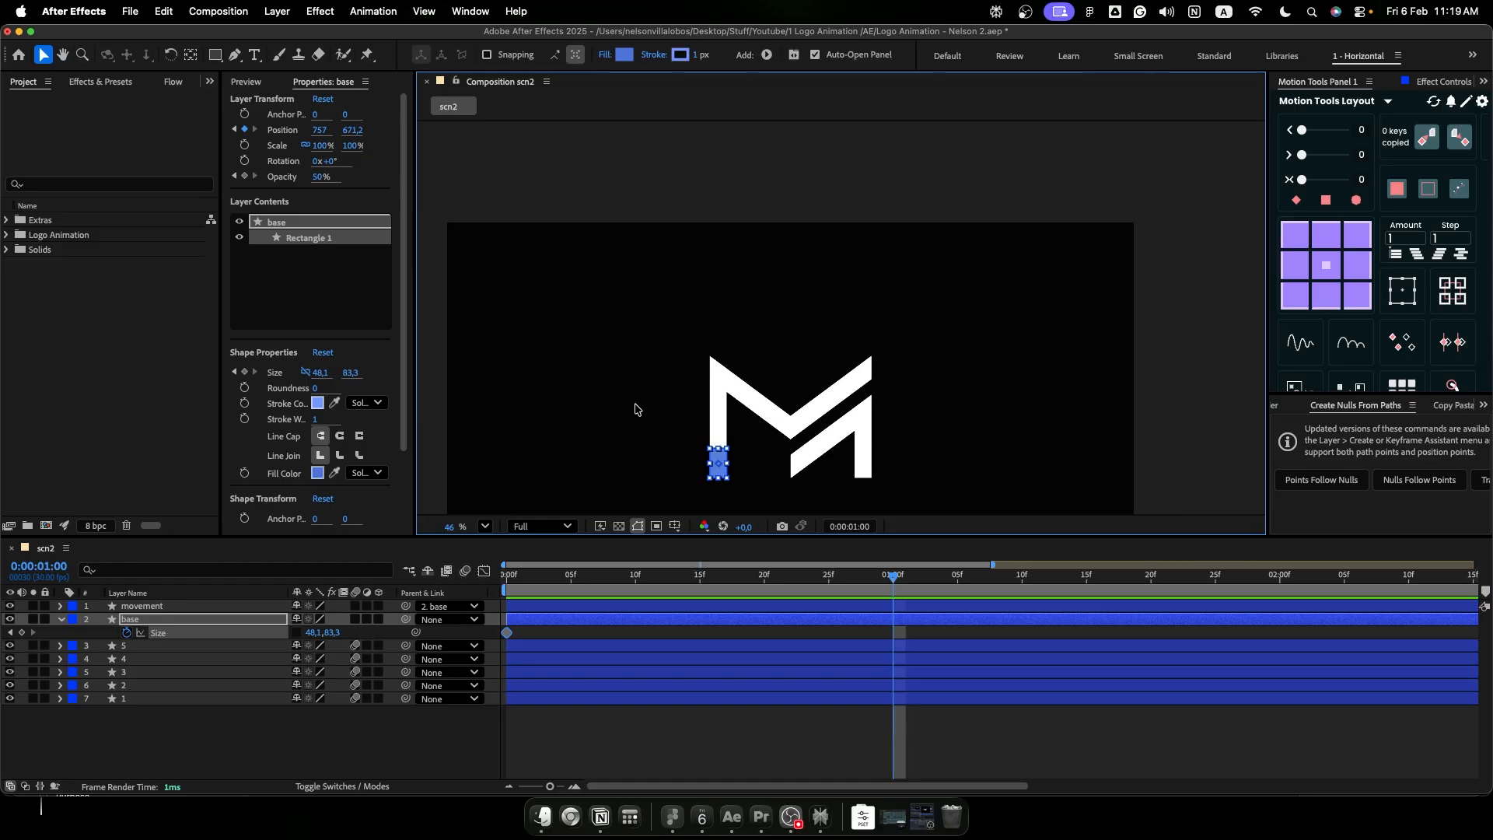
# - Animate the base rectangle's height up to 1822.3, with eased size keyframes placed at 0:00:01:00 and 0:00:02:00
pyautogui.moveTo(334, 633); pyautogui.dragTo(1489, 440)
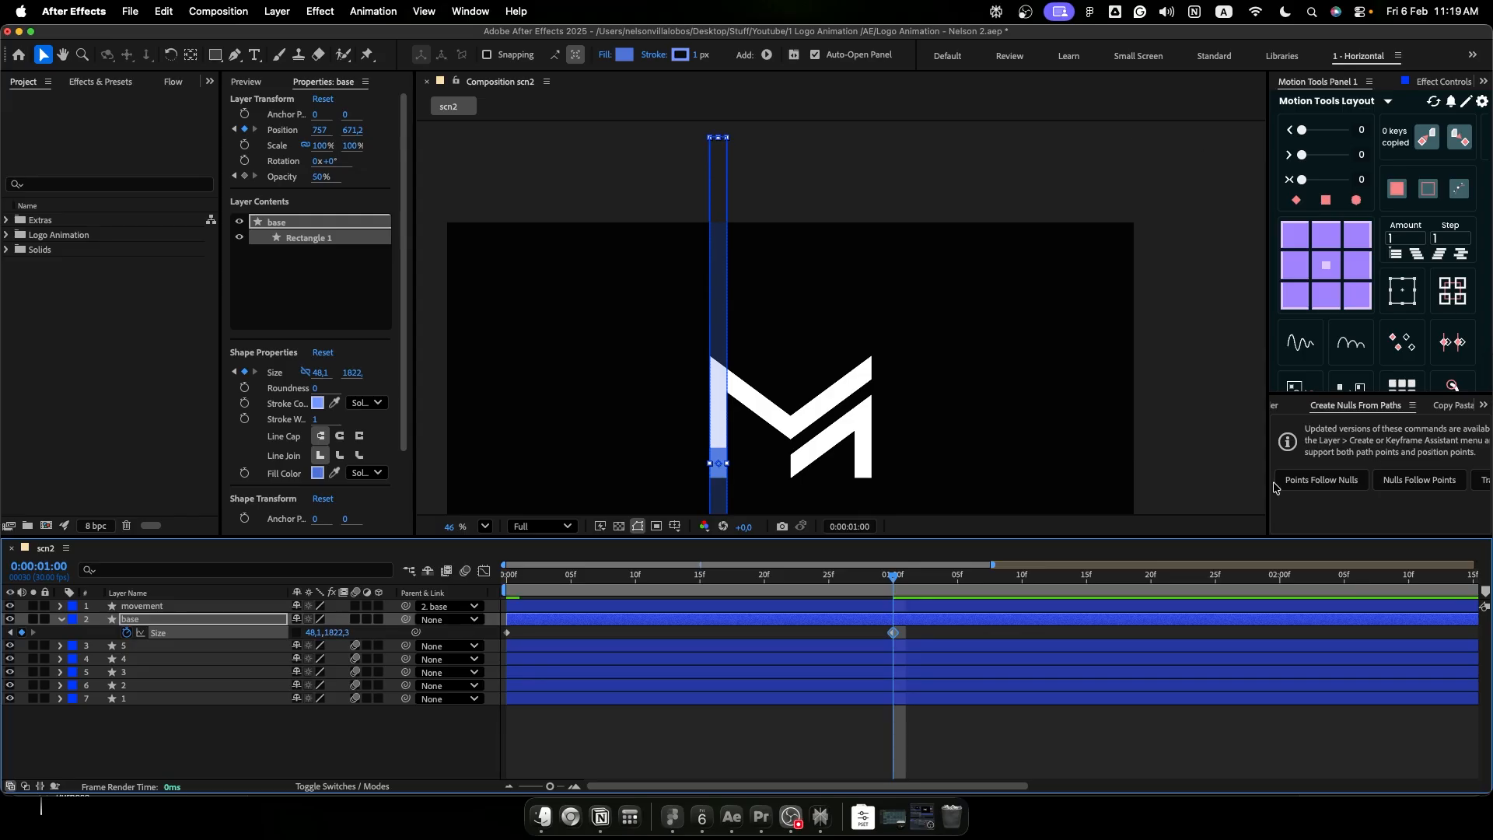
pyautogui.moveTo(917, 630)
pyautogui.mouseDown()
pyautogui.moveTo(503, 645)
pyautogui.moveTo(892, 645)
pyautogui.mouseUp()
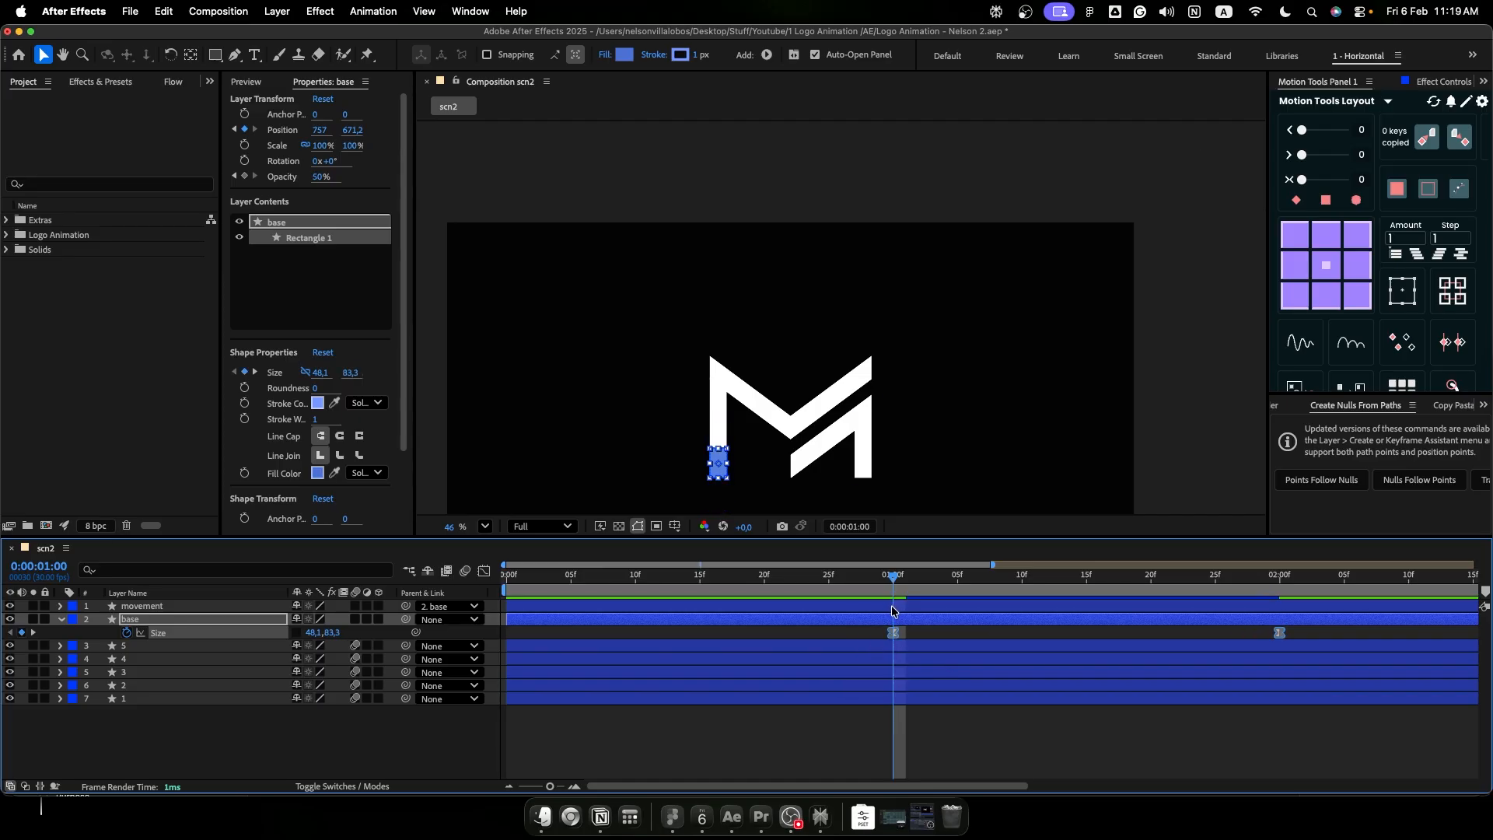
# - Reshape the base size speed curve so it peaks right after the first keyframe and eases out slowly to the second
pyautogui.hotkey('shift', 'F3')
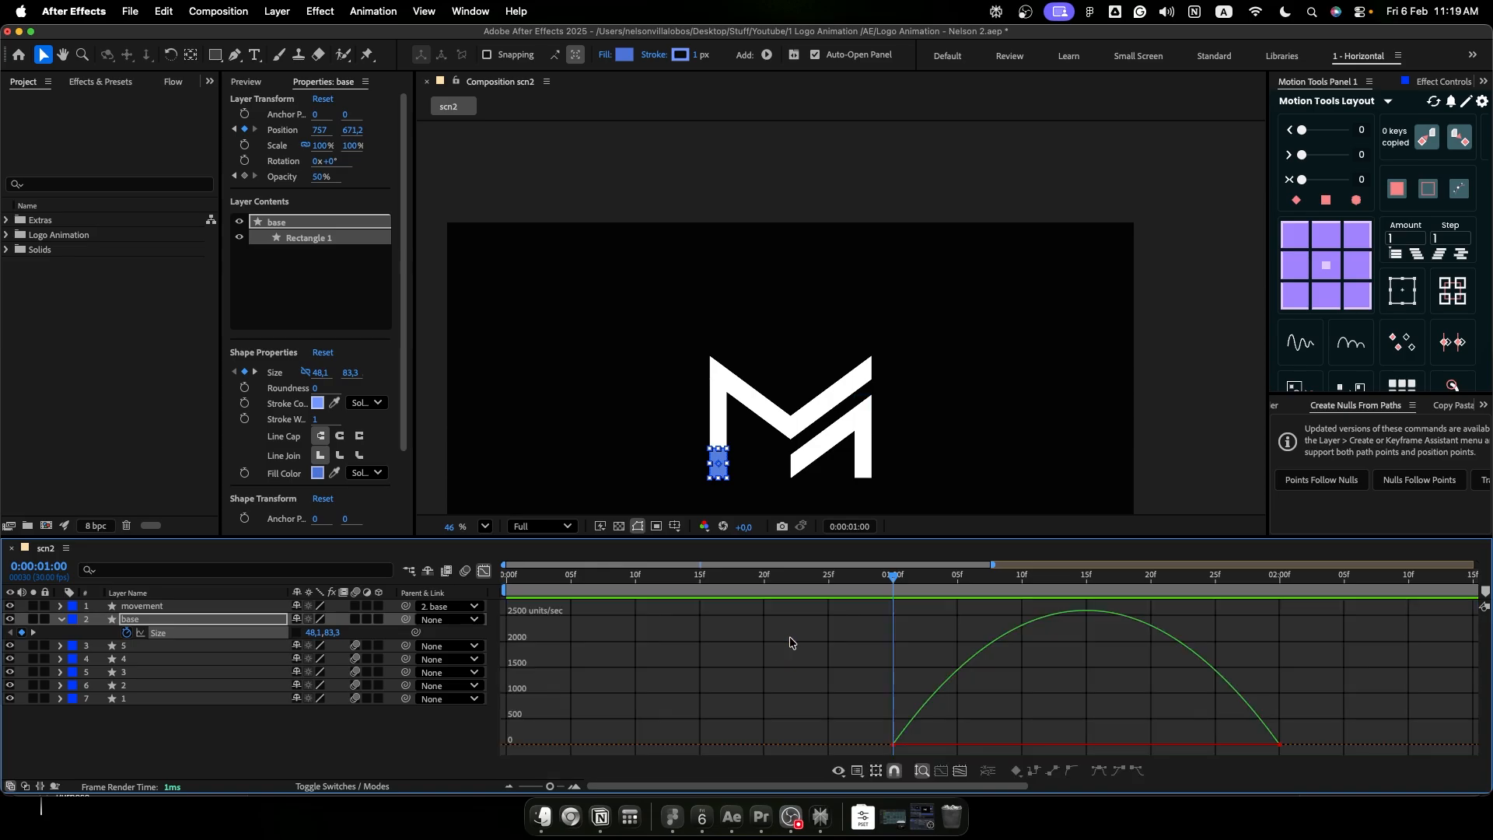
pyautogui.moveTo(1281, 749)
pyautogui.click(1218, 745)
pyautogui.moveTo(1216, 745); pyautogui.dragTo(914, 749)
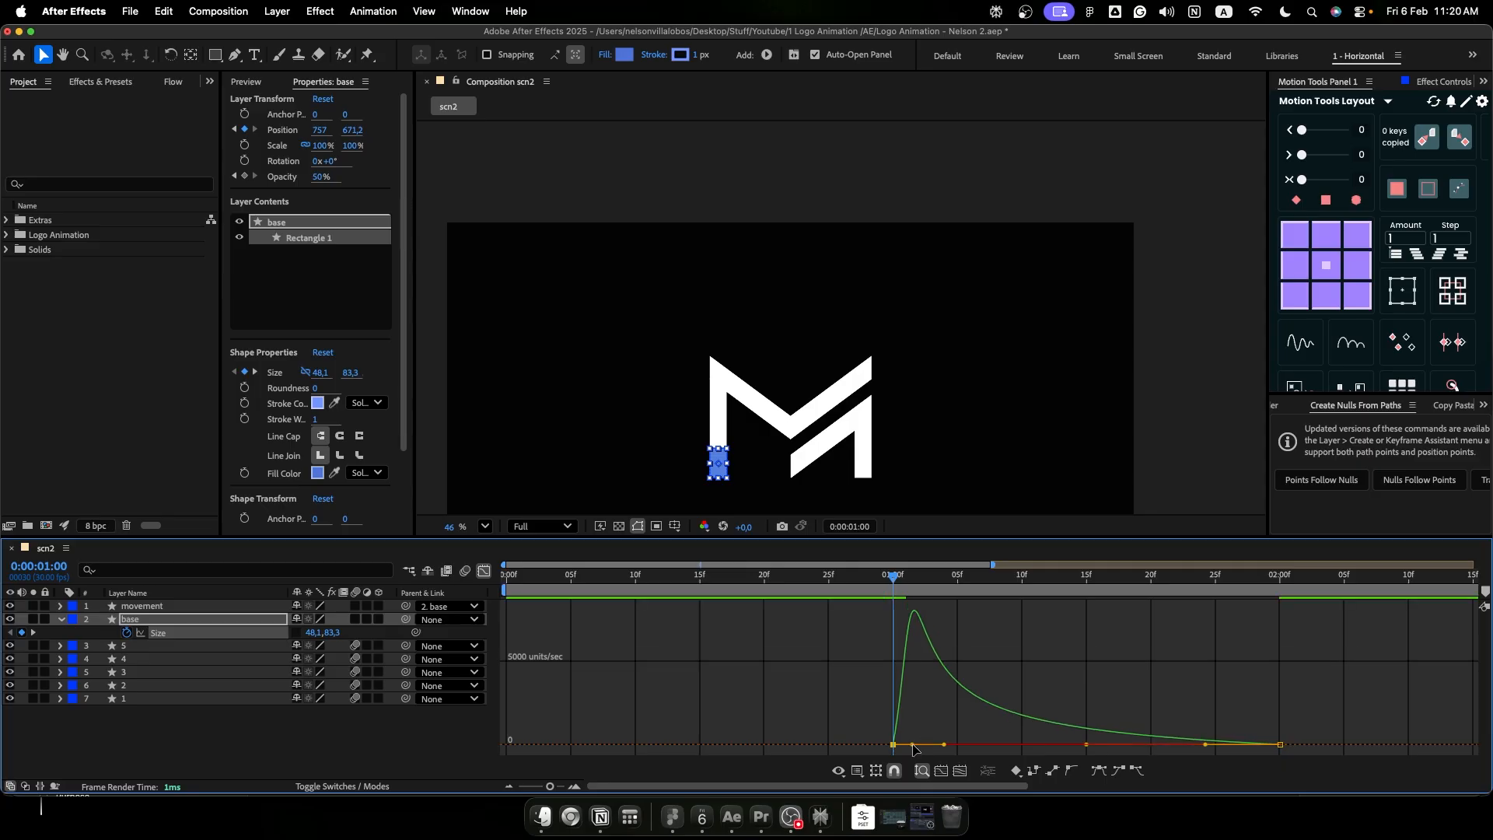
pyautogui.hotkey('shift', 'F3')
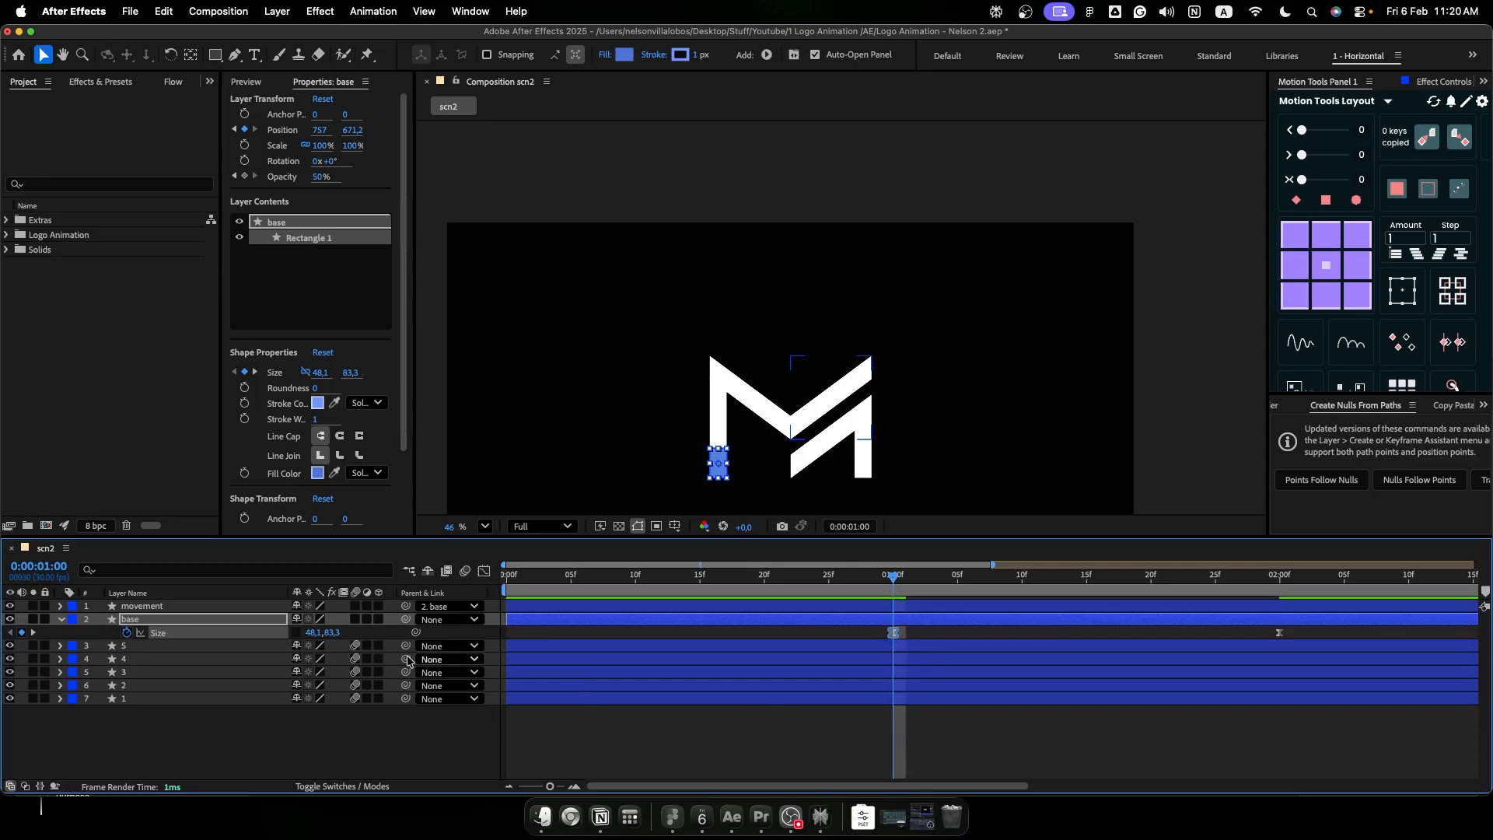
# - Animate the movement layer's Y position from 0 to -799, with eased keyframes at 0:00:01:00 and 0:00:02:00
pyautogui.click(210, 607)
pyautogui.press('p')
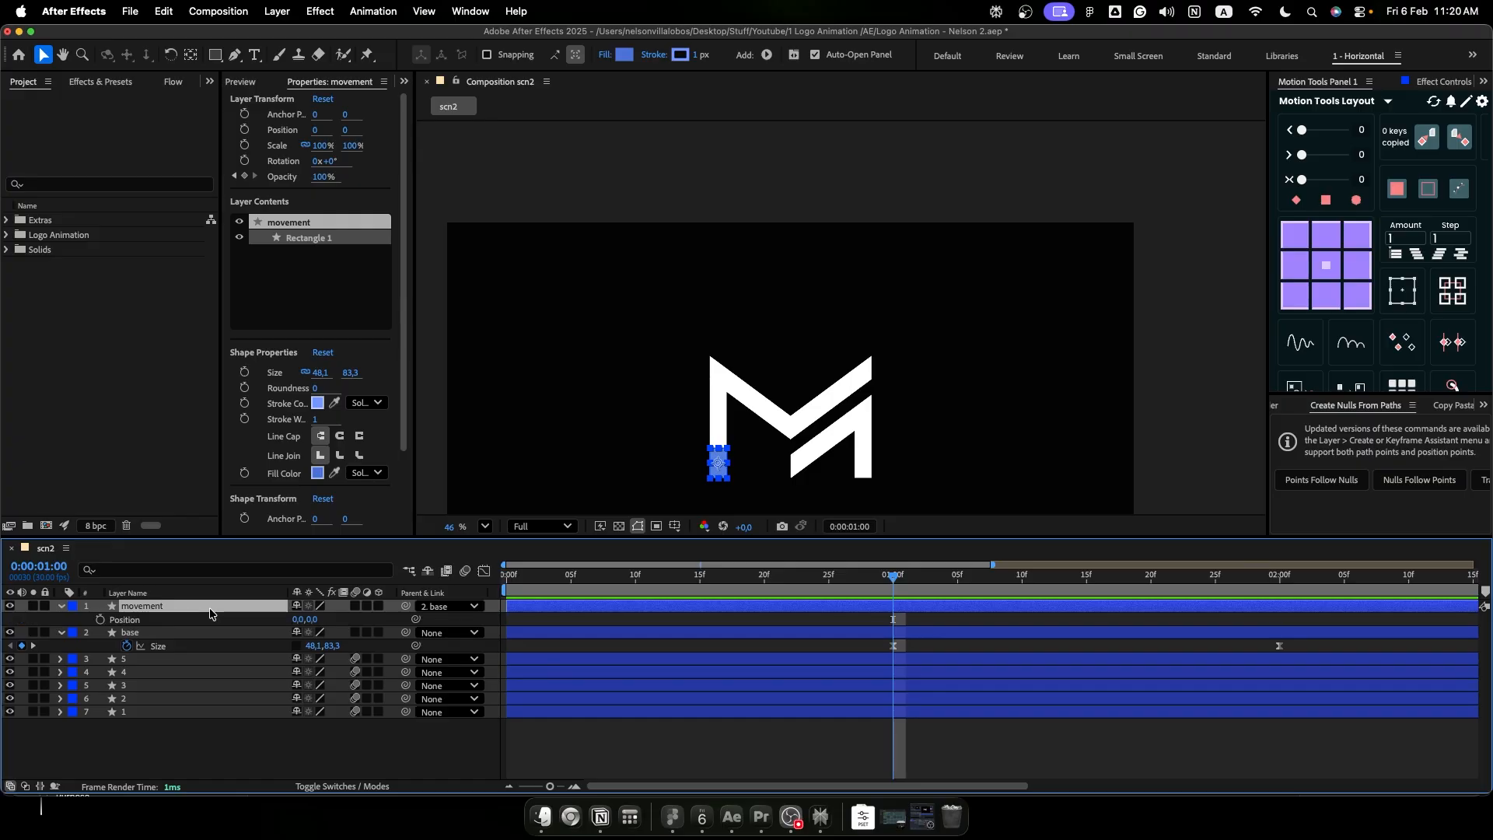
pyautogui.click(102, 621)
pyautogui.moveTo(893, 619); pyautogui.dragTo(507, 619)
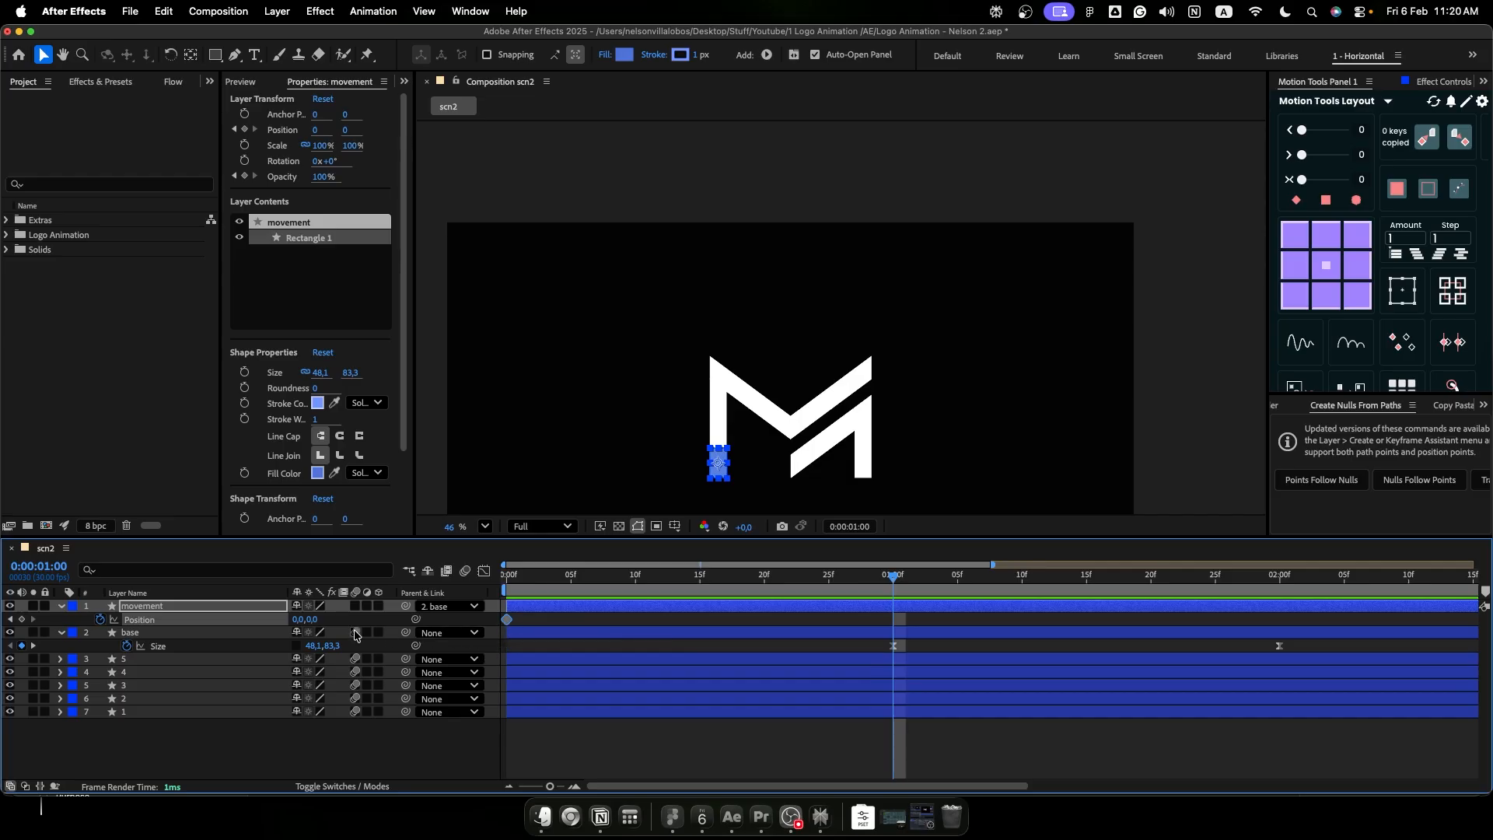
pyautogui.moveTo(314, 620); pyautogui.dragTo(224, 622)
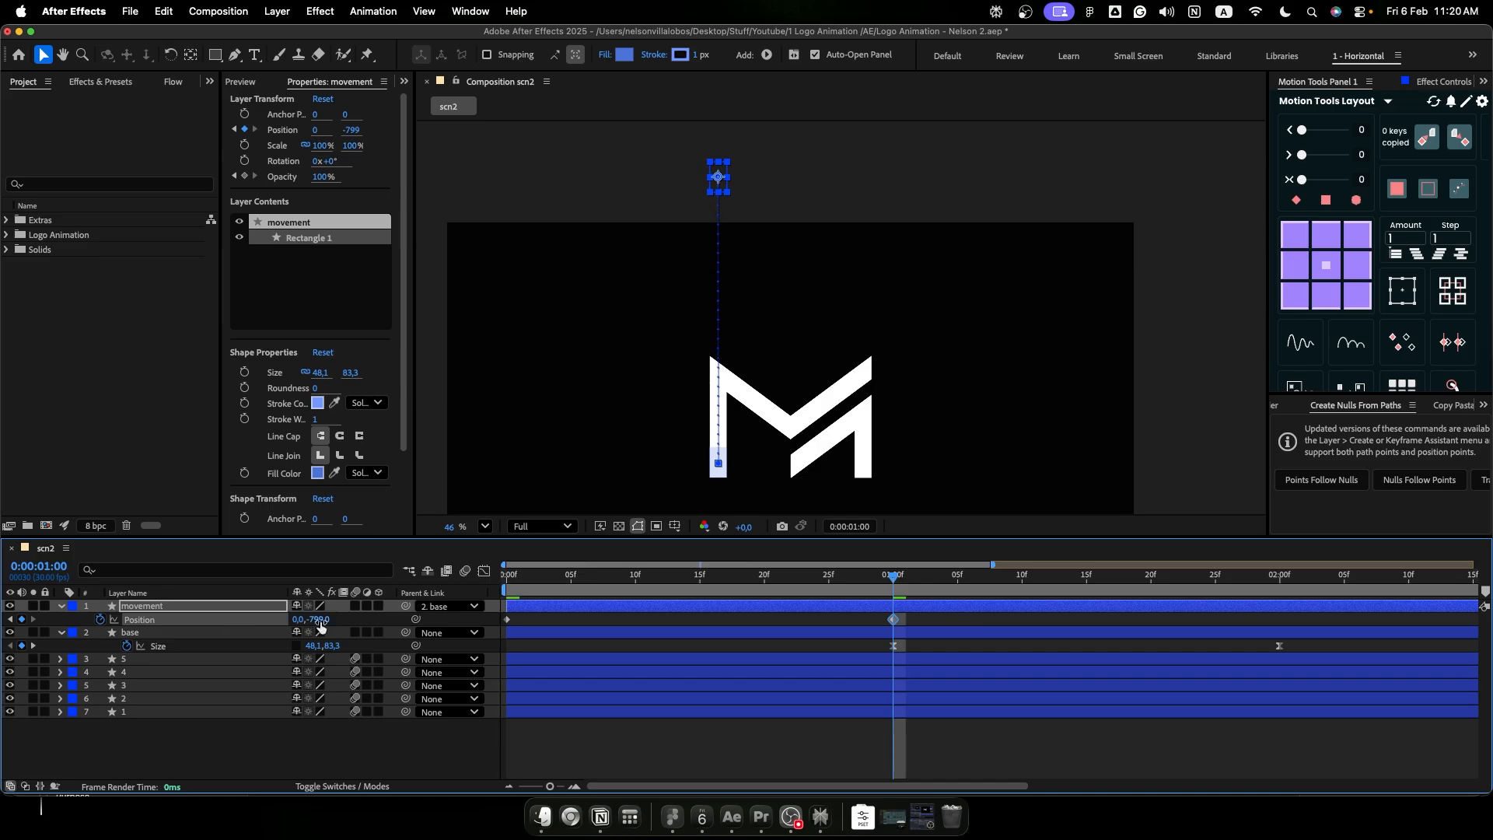
pyautogui.moveTo(954, 620); pyautogui.dragTo(892, 628)
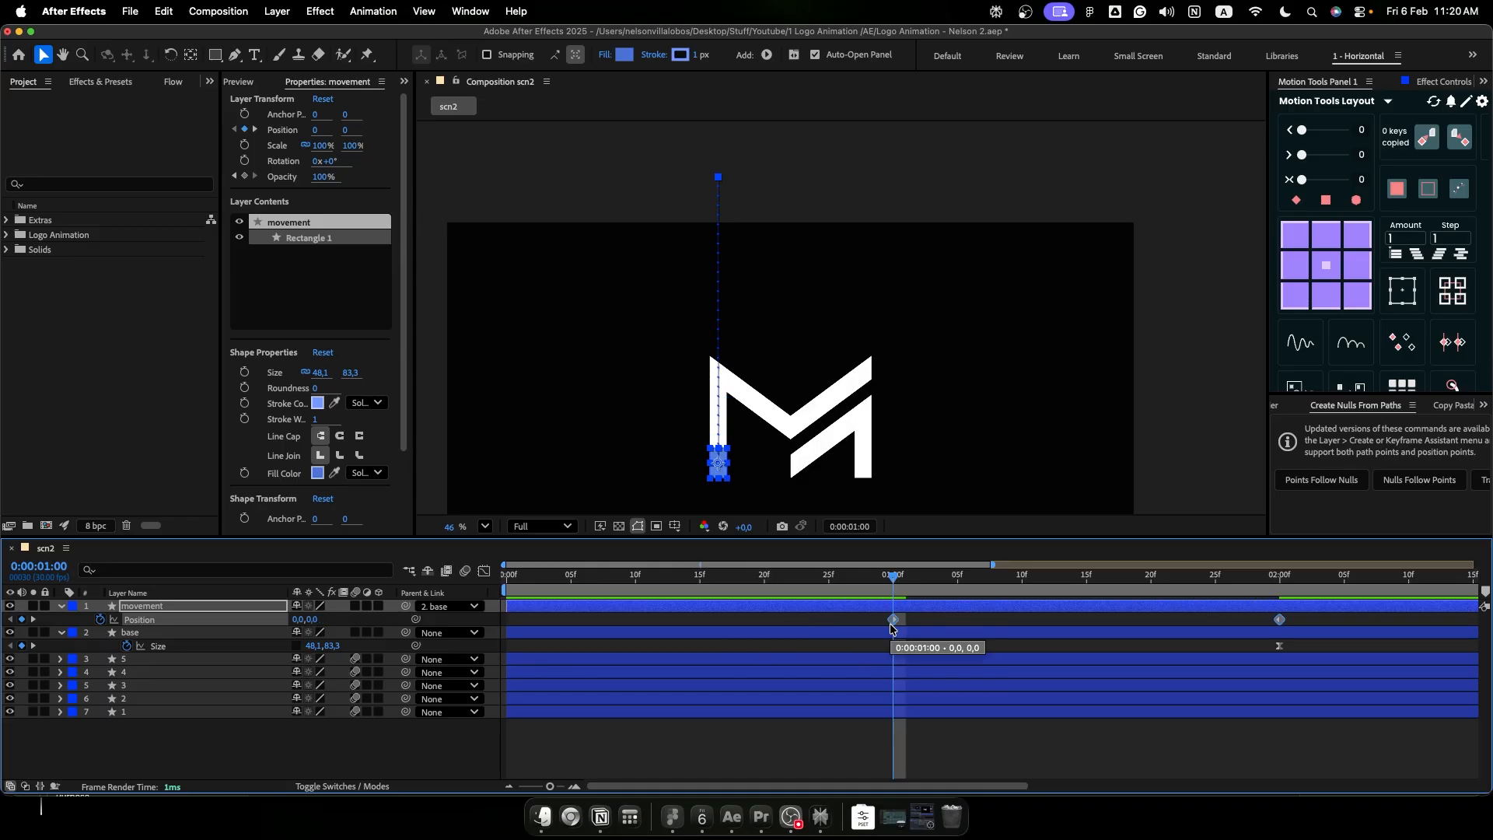
# - Reshape the movement layer's position speed curve to peak shortly after the first keyframe with a long ease-out, and preview the animation
pyautogui.hotkey('shift', 'F3')
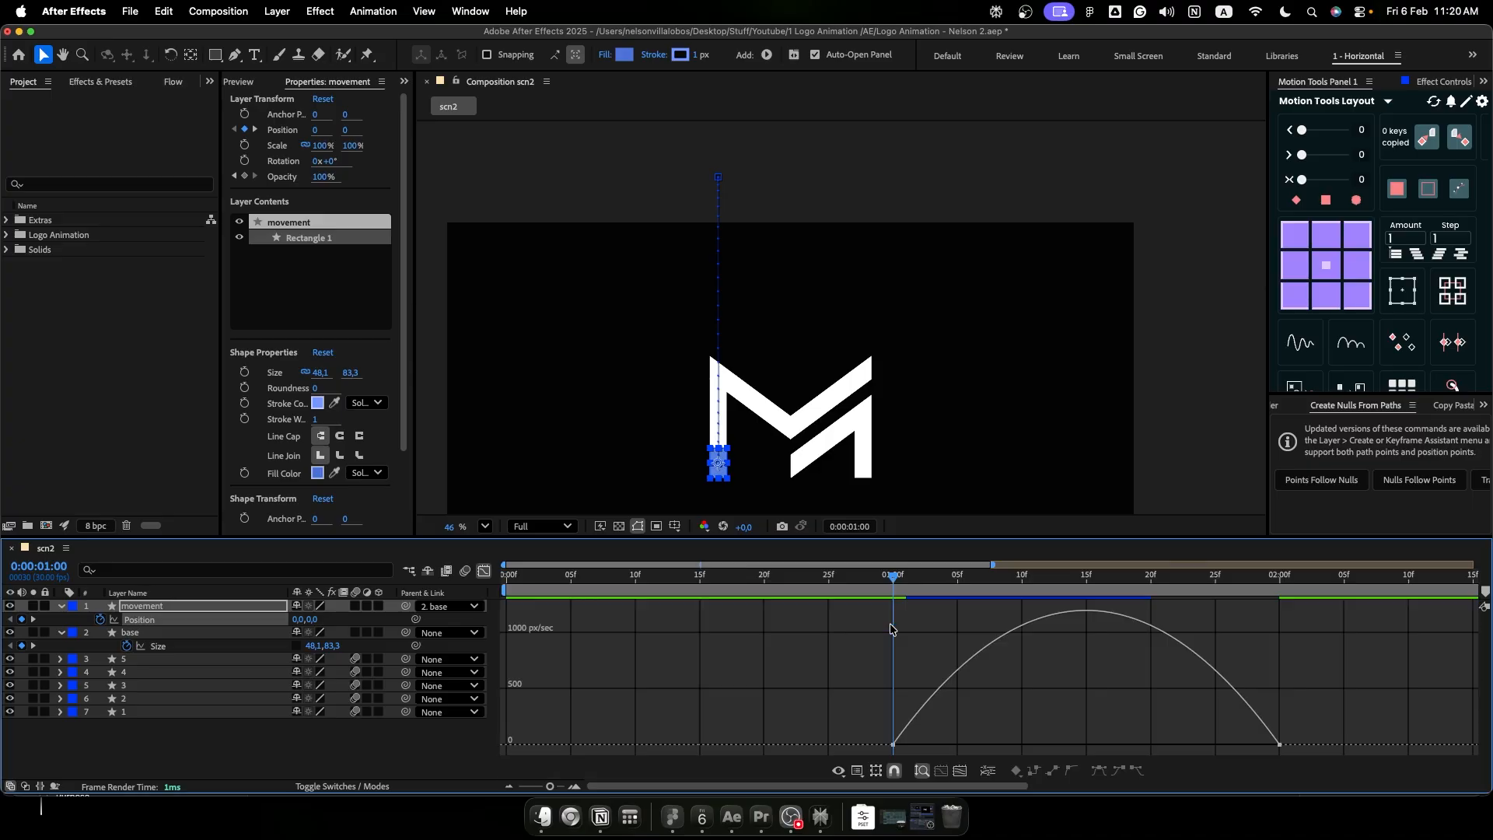
pyautogui.click(1280, 744)
pyautogui.moveTo(1215, 745); pyautogui.dragTo(1086, 744)
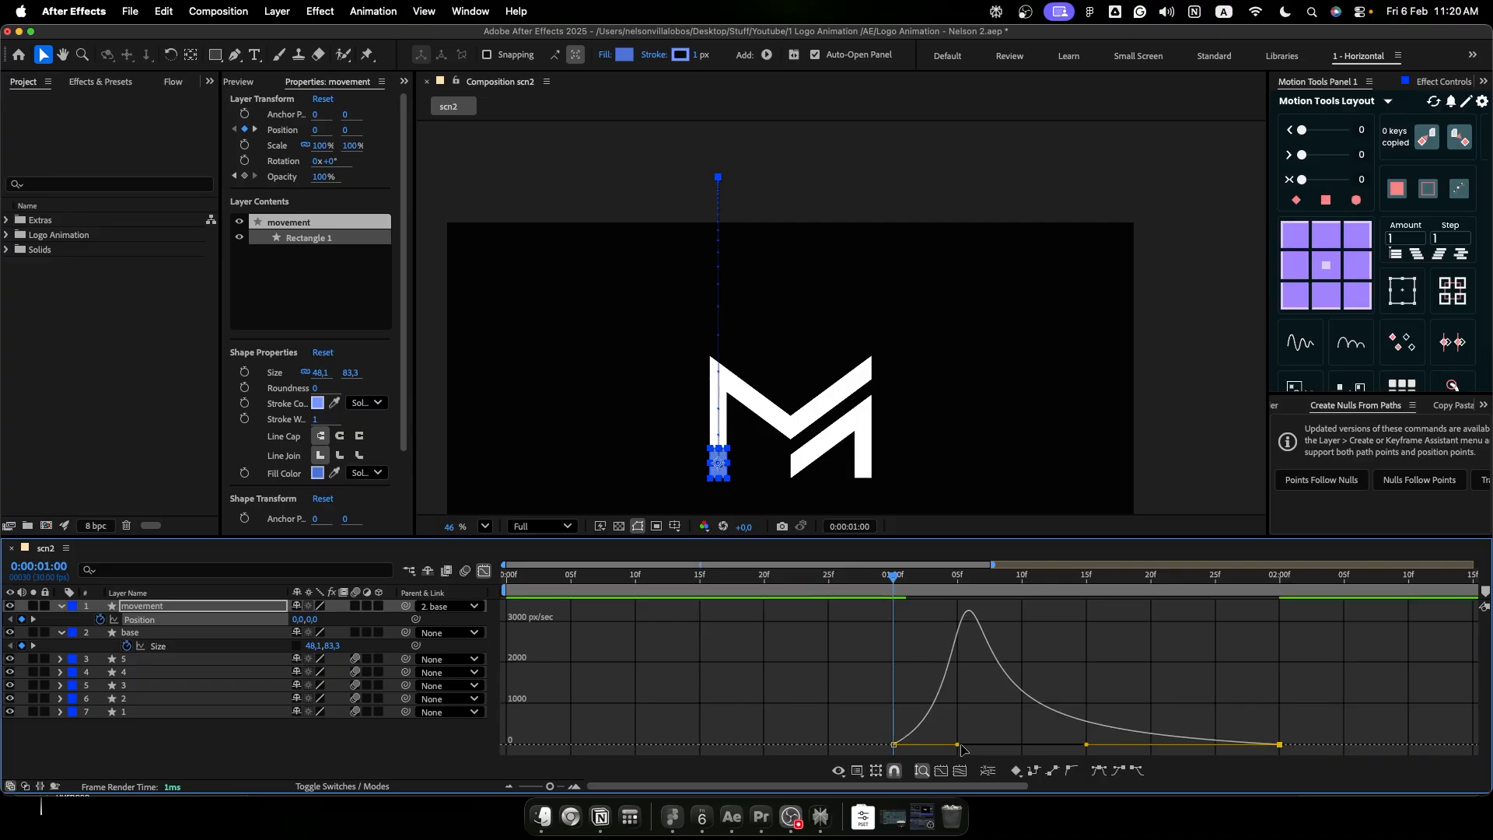
pyautogui.moveTo(960, 746); pyautogui.dragTo(926, 746)
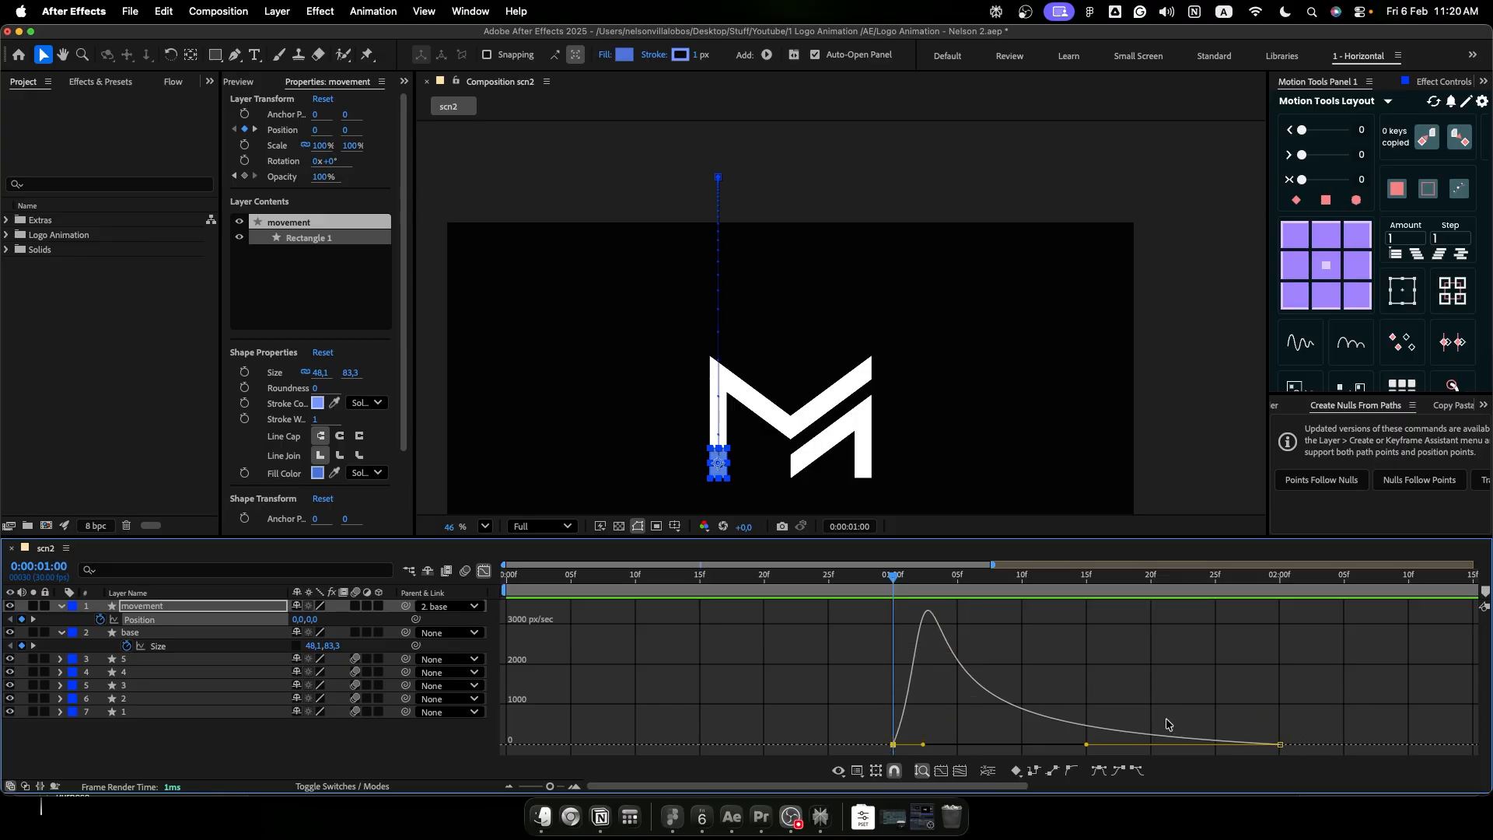
pyautogui.hotkey('shift', 'F3')
pyautogui.moveTo(895, 582); pyautogui.dragTo(867, 583)
pyautogui.press('space')
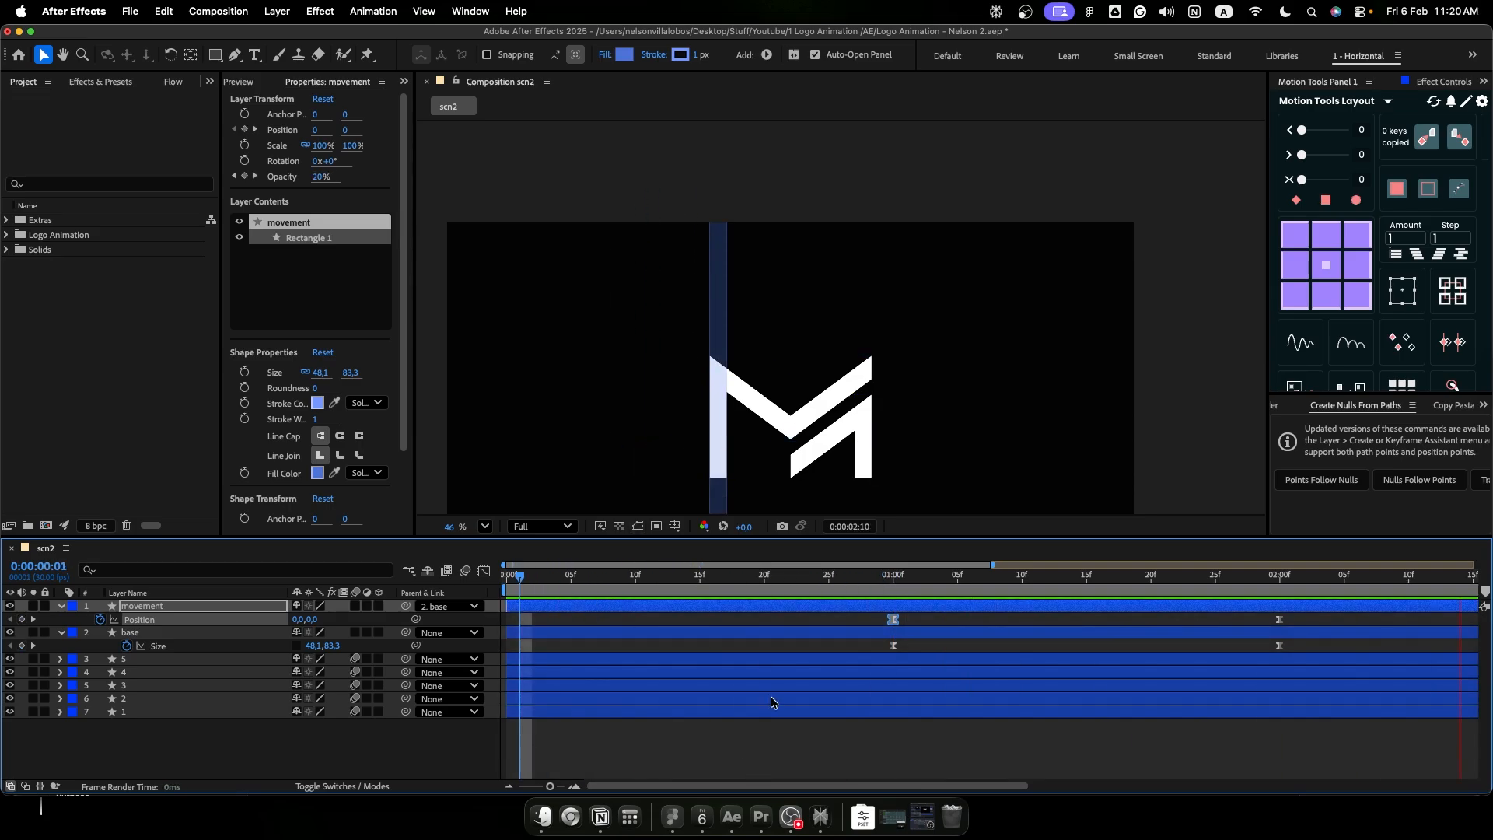
pyautogui.press('space')
# - Move the ending position and size keyframes of the movement and base layers to 0:00:01:20, and preview the faster timing
pyautogui.moveTo(880, 580); pyautogui.dragTo(893, 582)
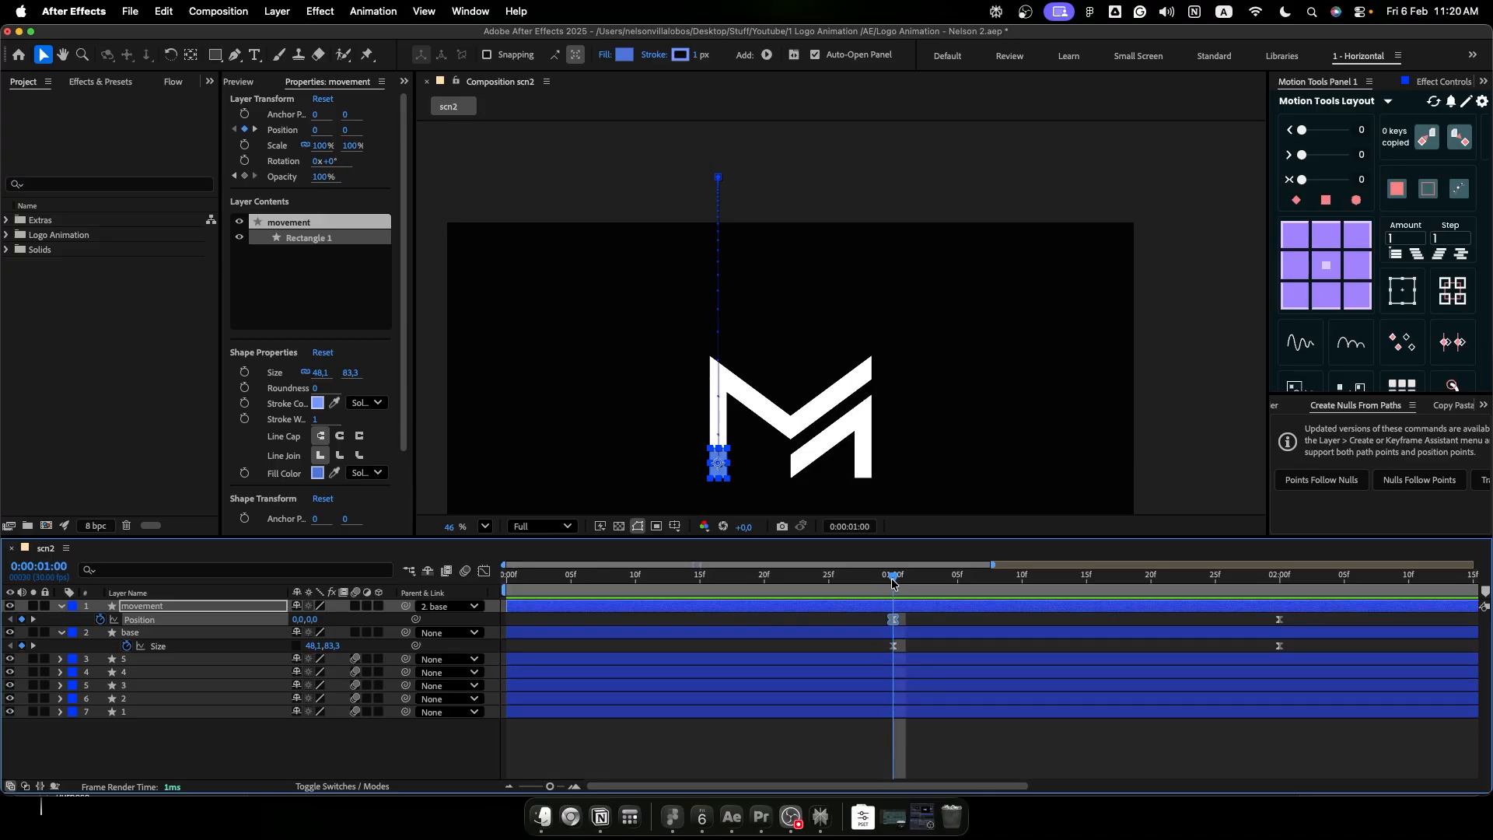
pyautogui.moveTo(1316, 614); pyautogui.dragTo(1144, 639)
pyautogui.press('Home')
pyautogui.press('space')
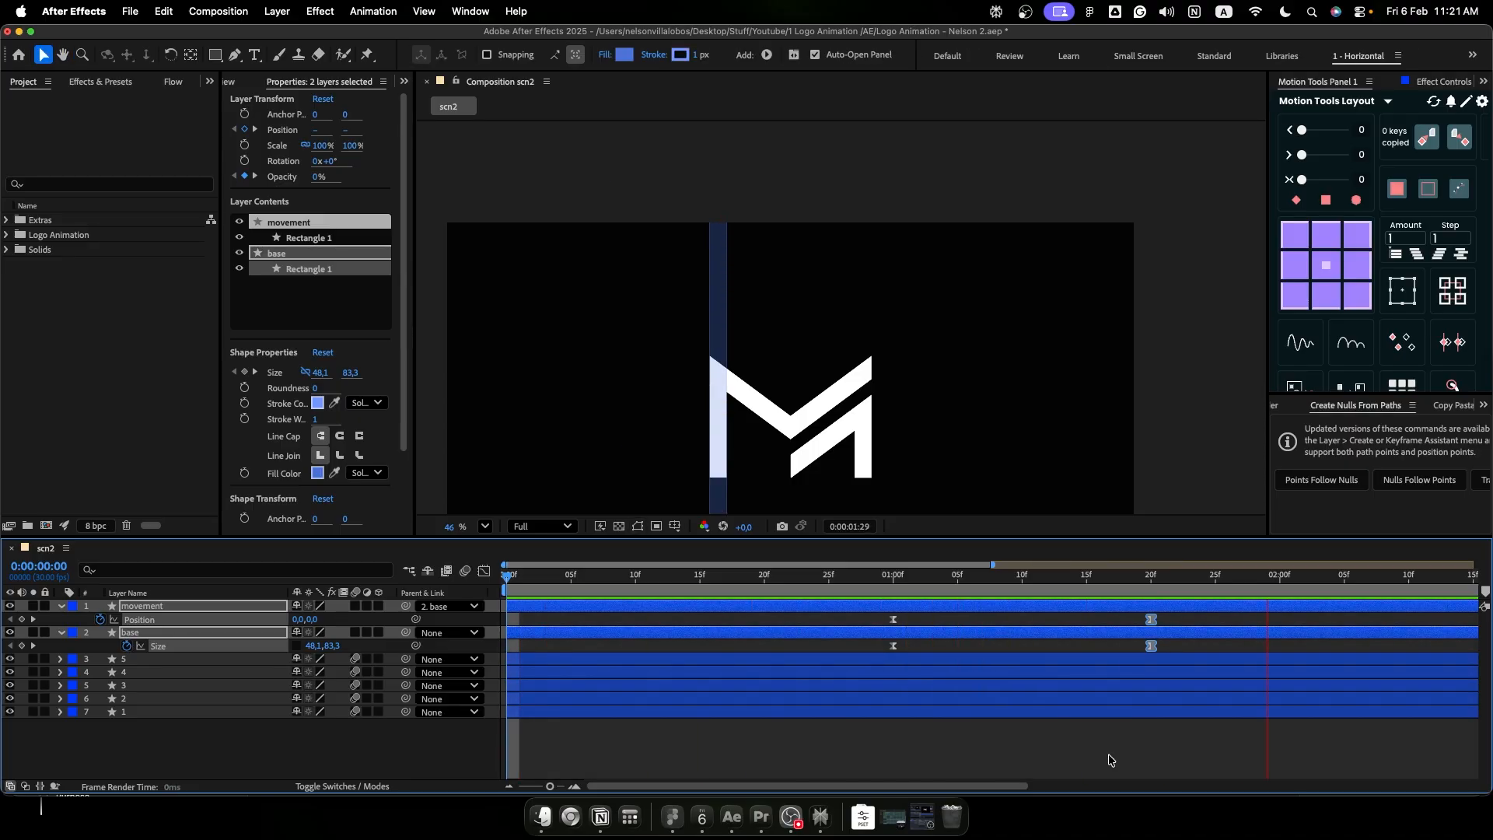
pyautogui.press('space')
pyautogui.click(977, 646)
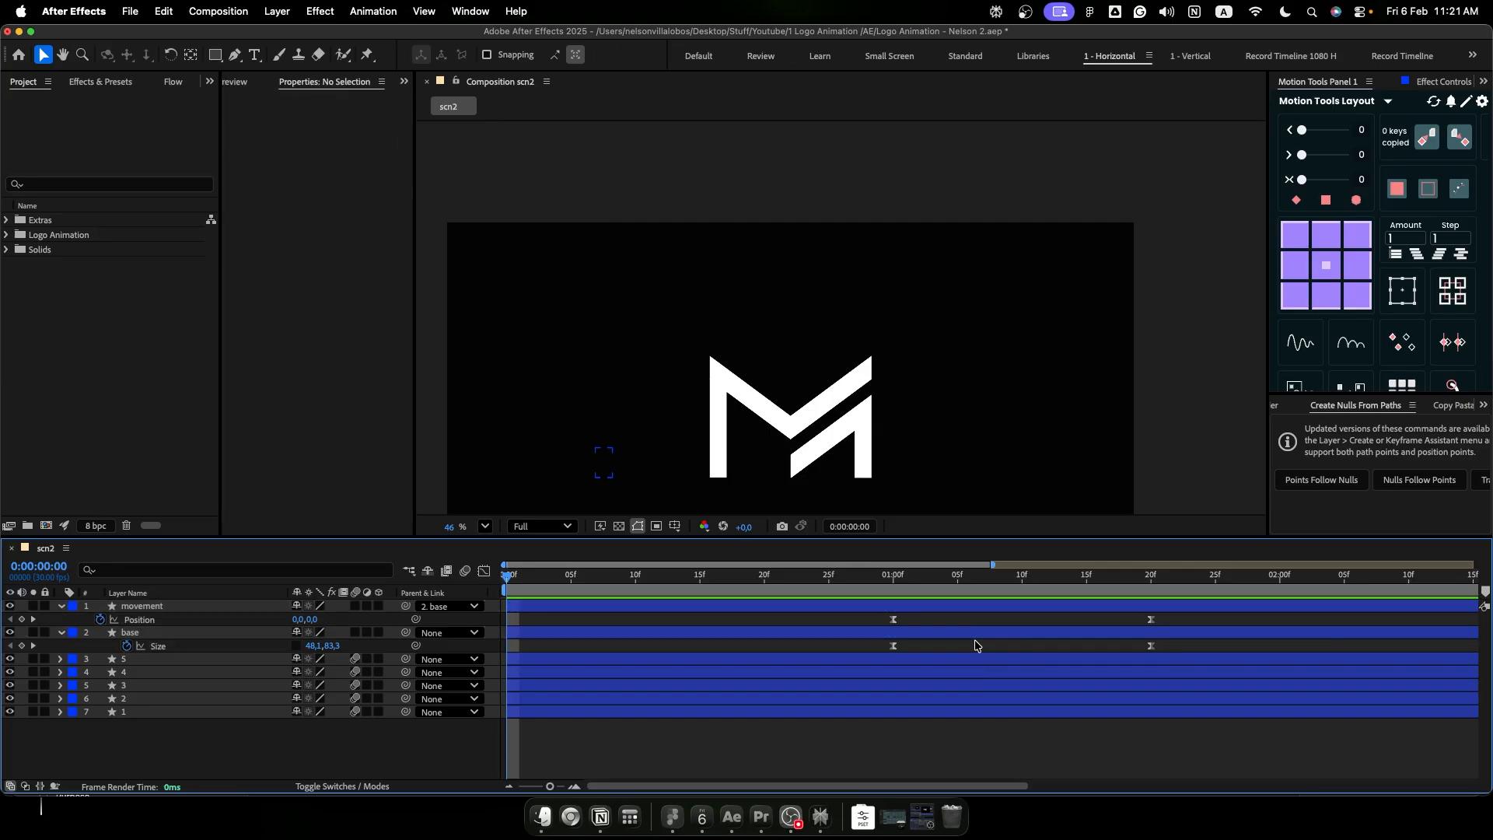
# - Create a null object at 0:00:01:00 and place it on the blue rectangle's centre, at about 753.7, 671.6
pyautogui.moveTo(795, 585); pyautogui.dragTo(894, 580)
pyautogui.click(277, 11)
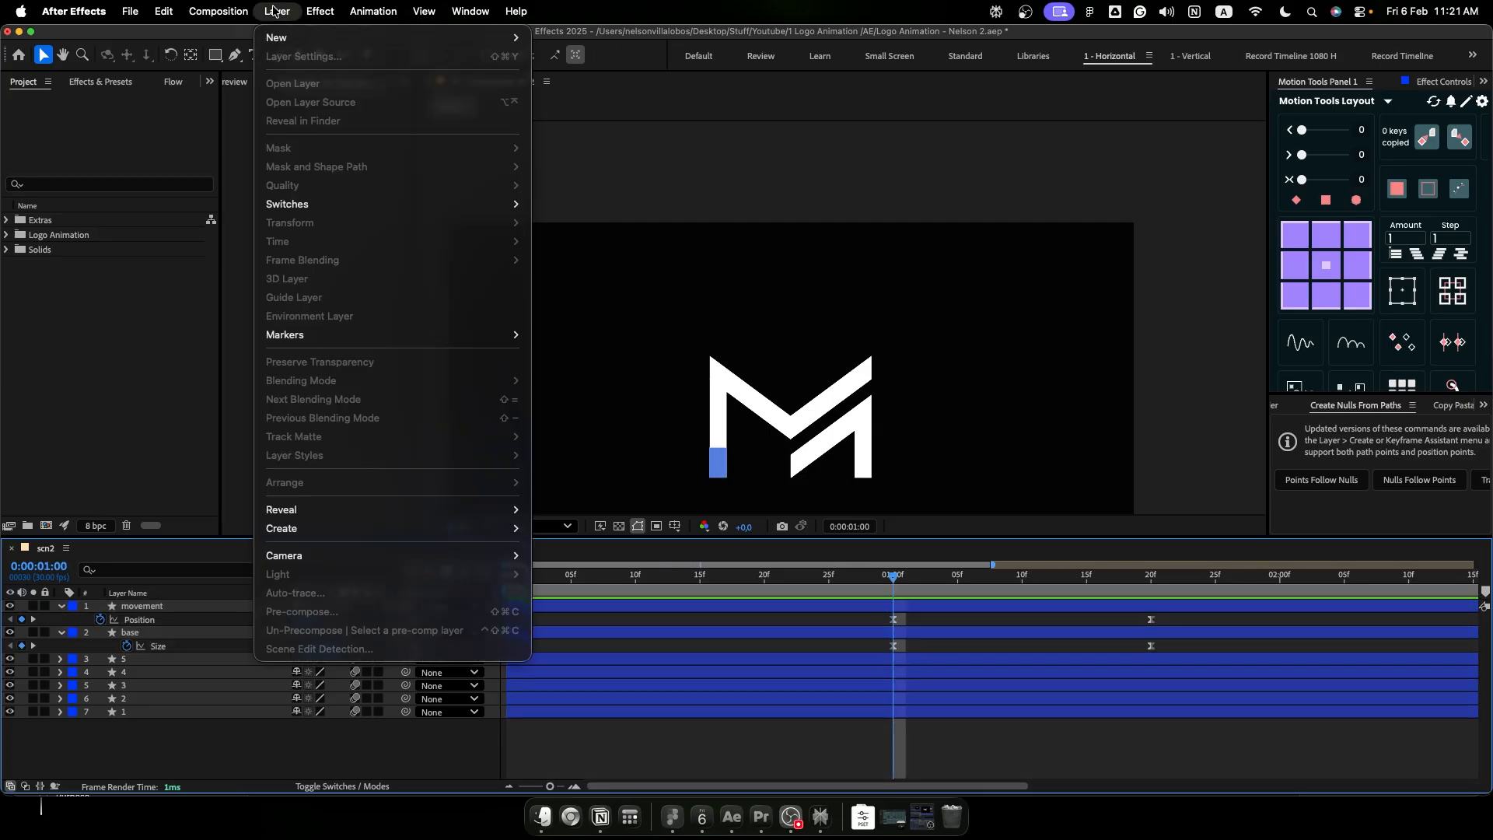
pyautogui.moveTo(279, 37)
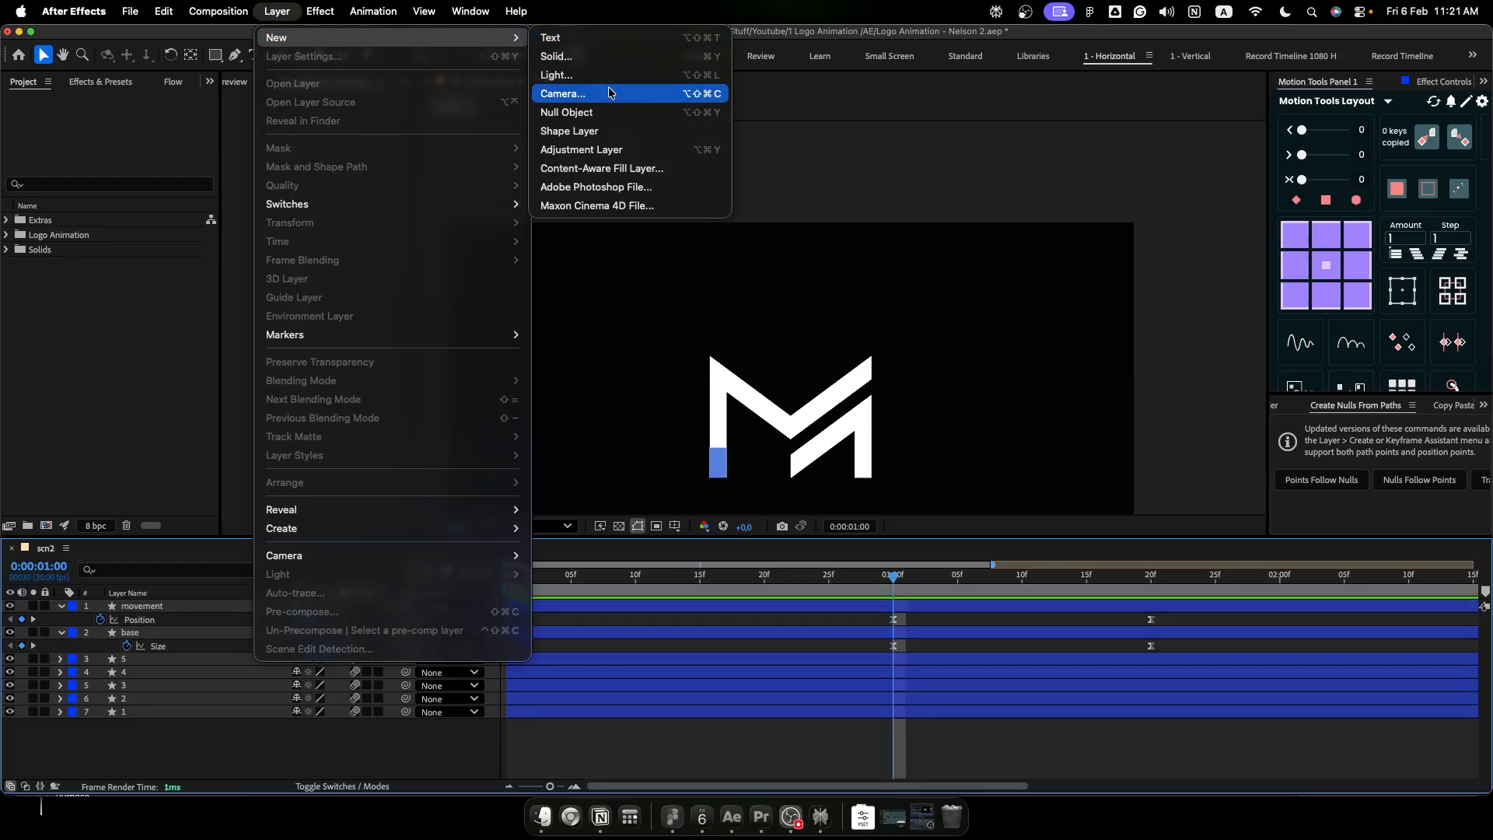
pyautogui.click(603, 116)
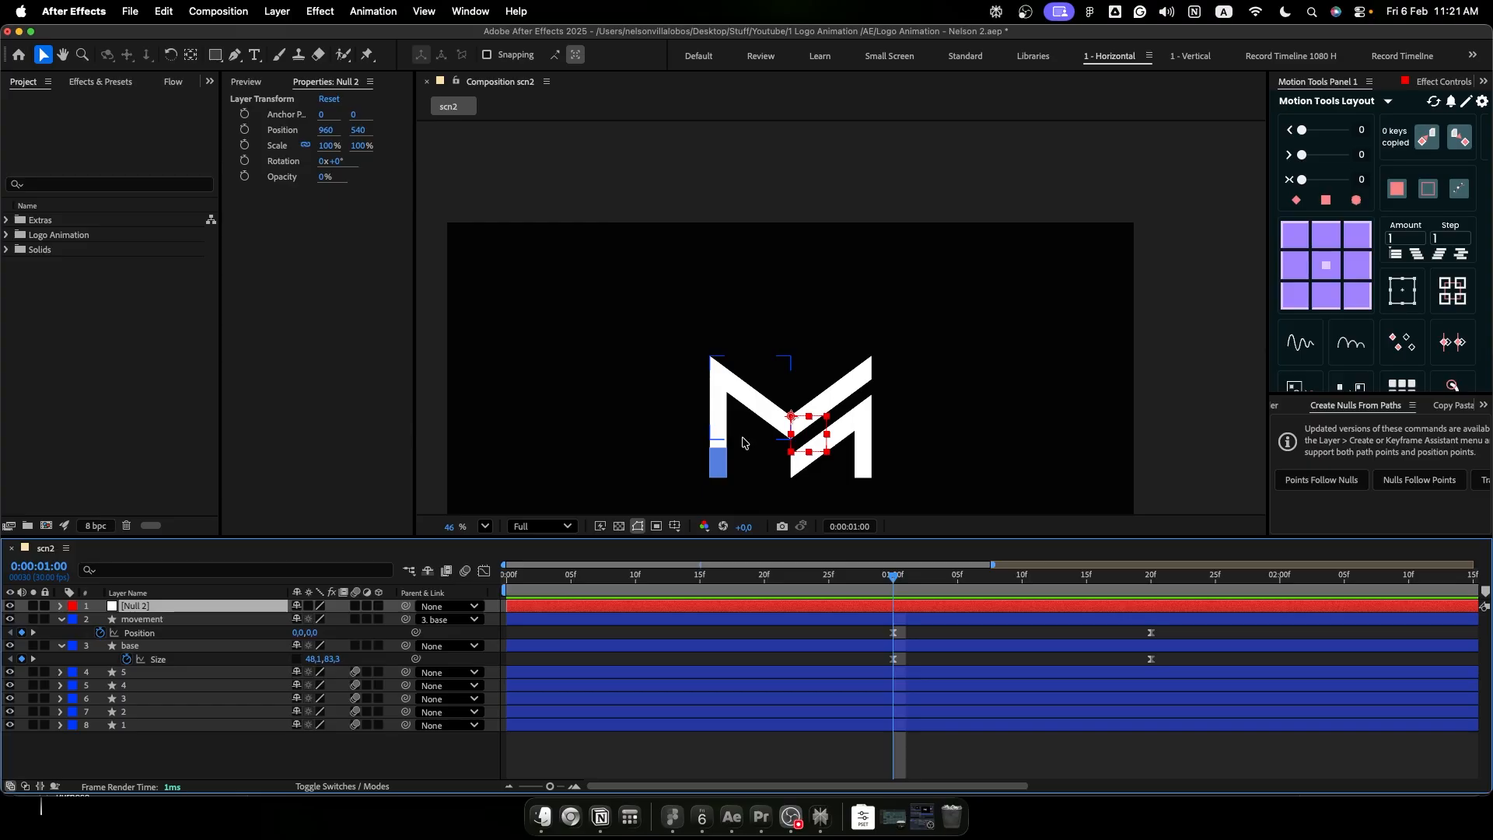
pyautogui.scroll(5, 743, 443)
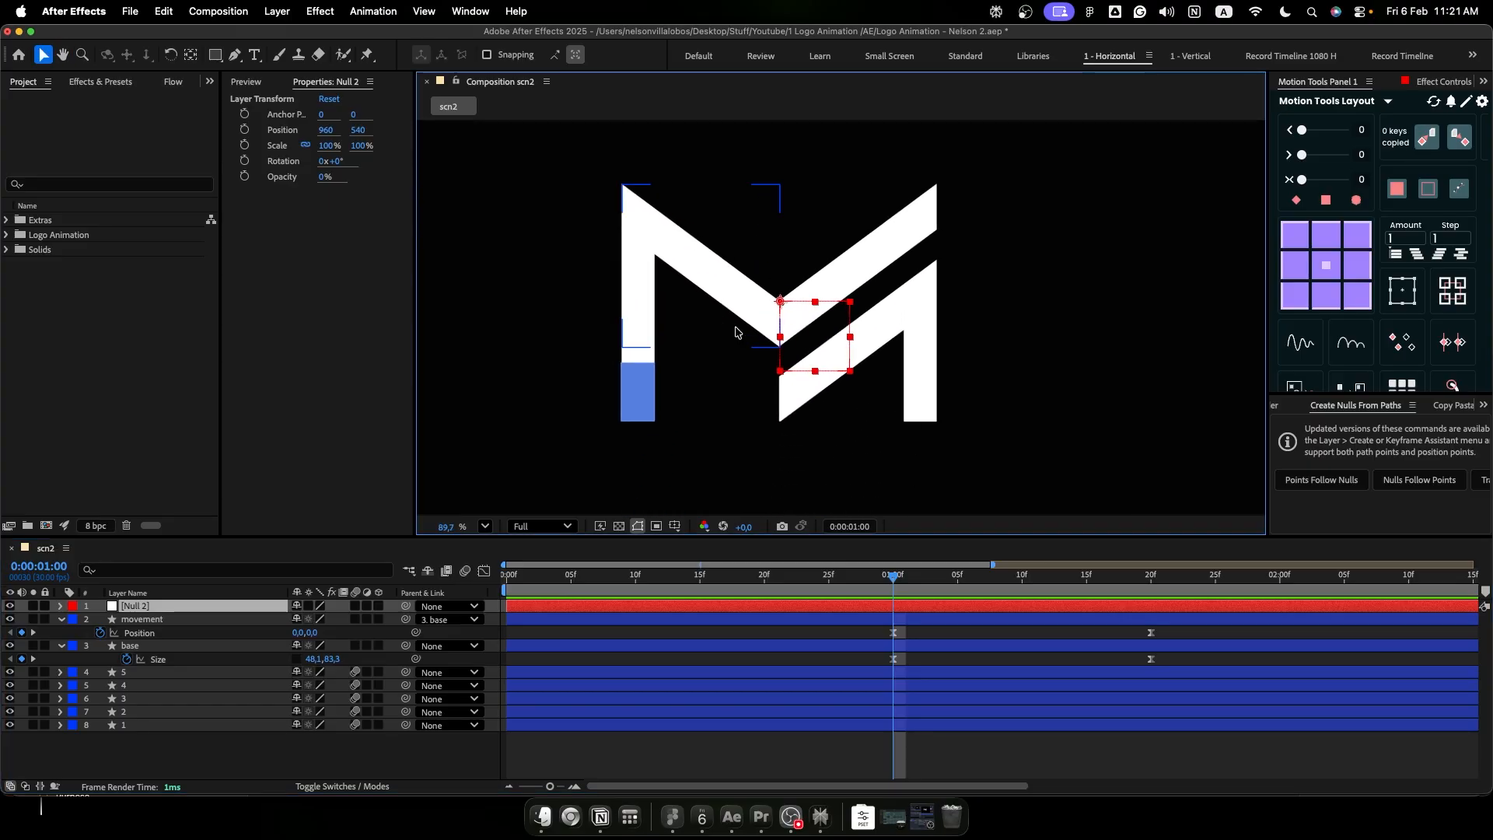
pyautogui.moveTo(780, 304); pyautogui.dragTo(636, 396)
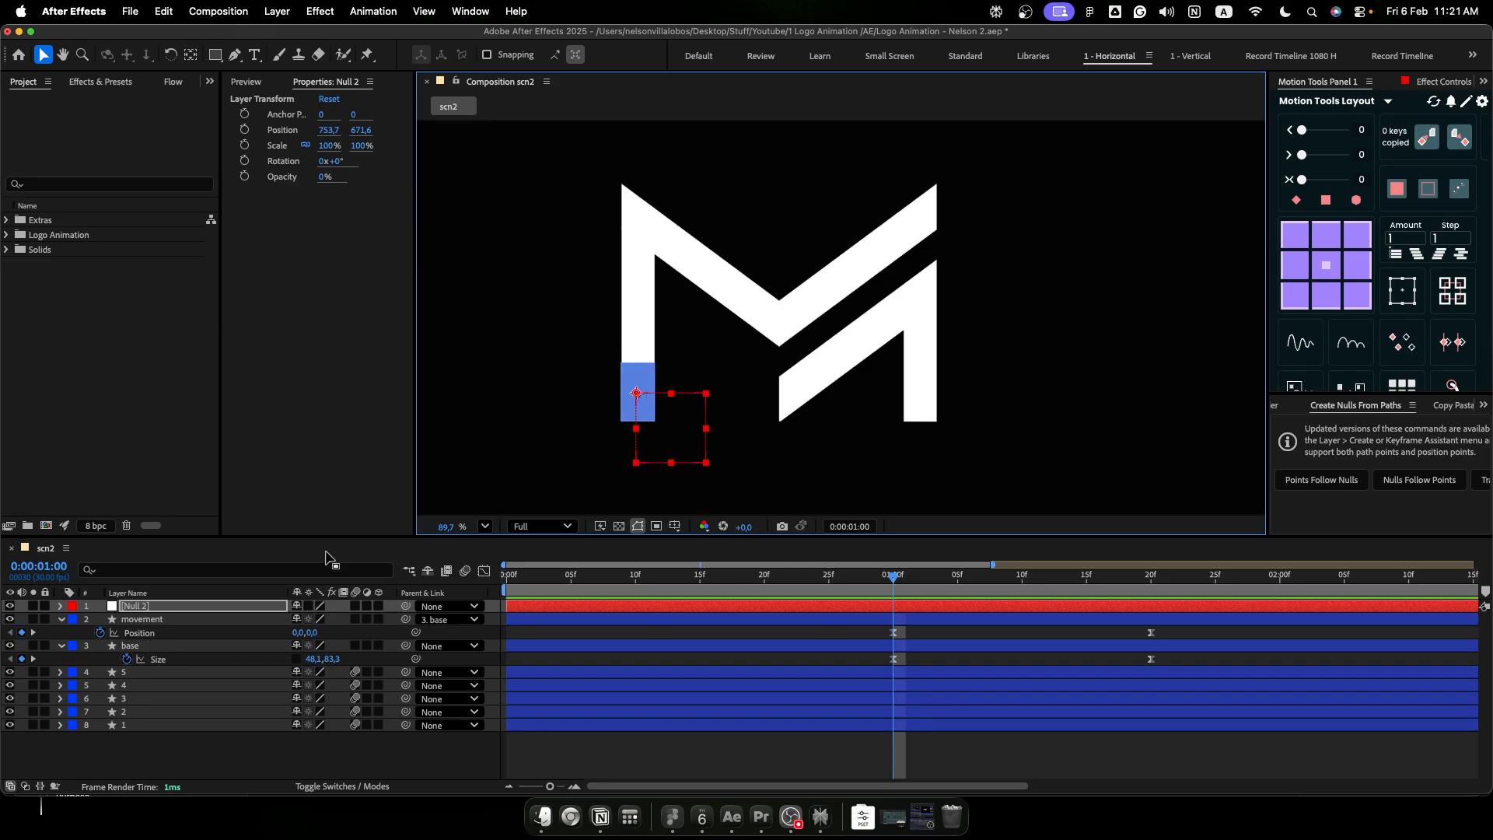
# - Rename the null layer as controller
pyautogui.click(246, 605)
pyautogui.press('Return')
pyautogui.write('m')
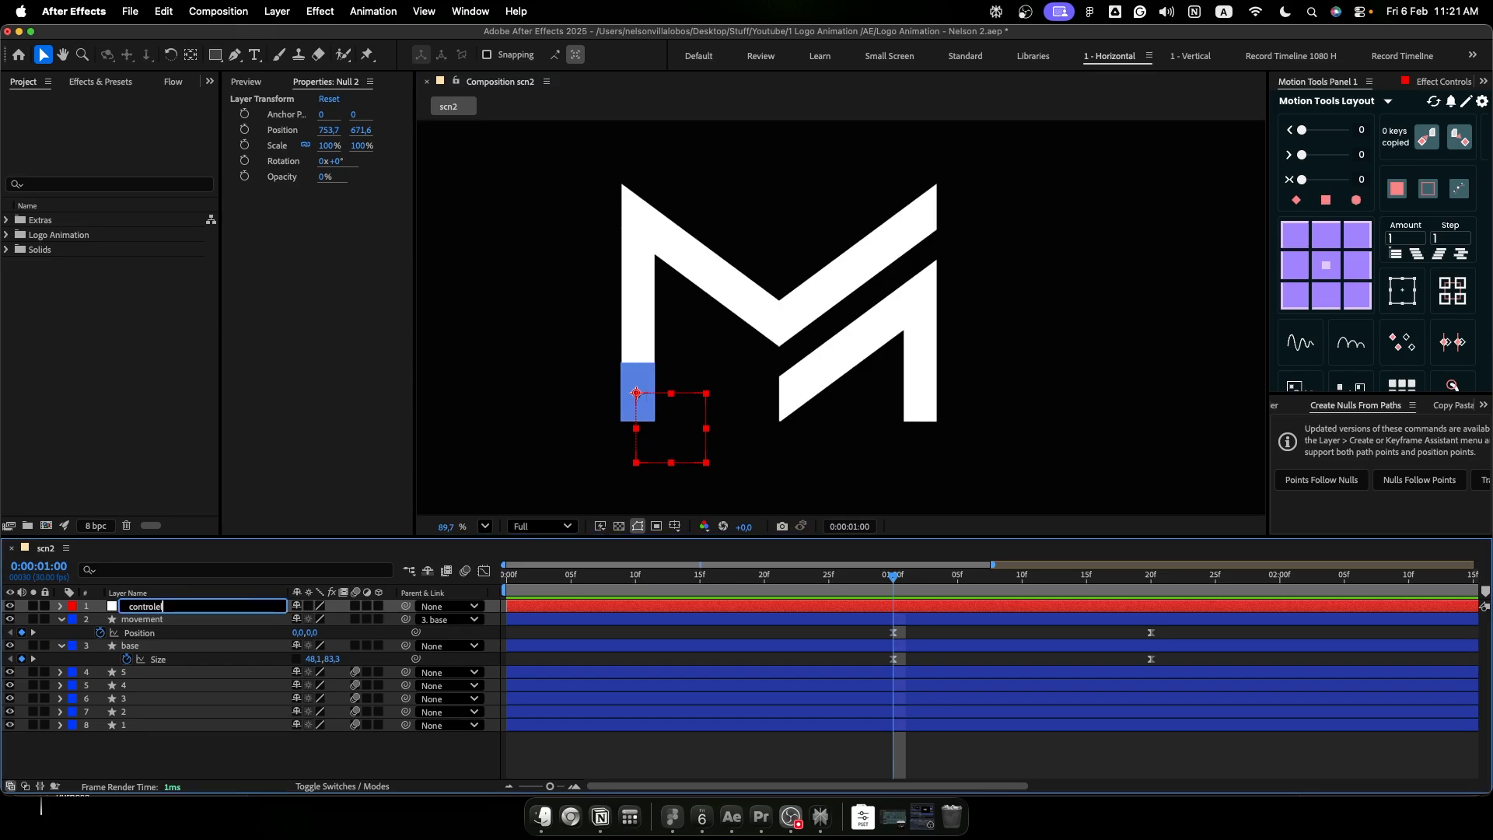
pyautogui.press('Return')
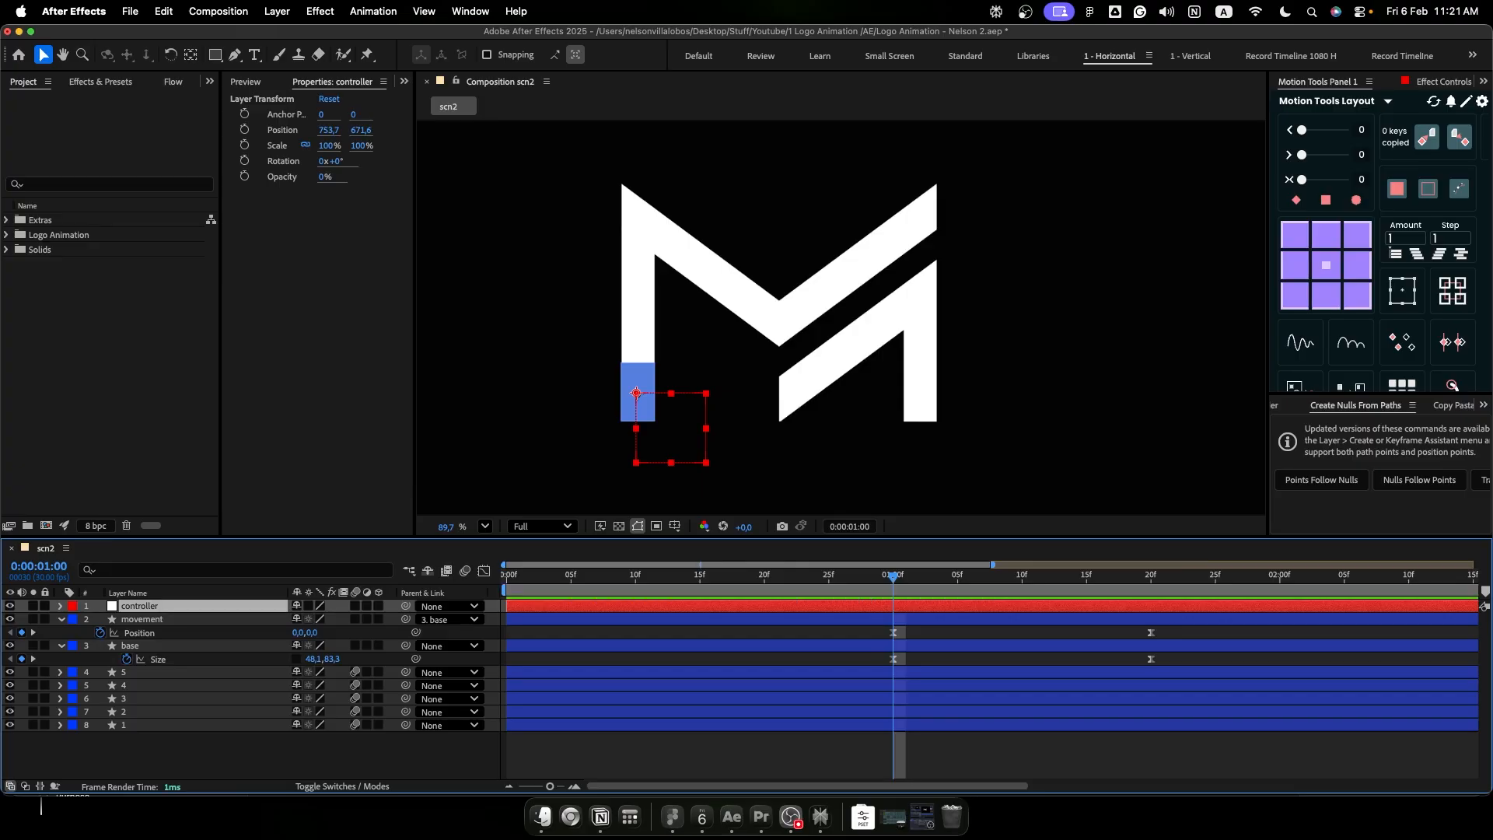
# - Set the label colour of the controller, movement and base layers to Green
pyautogui.keyDown('shift'); pyautogui.click(156, 646); pyautogui.keyUp('shift')
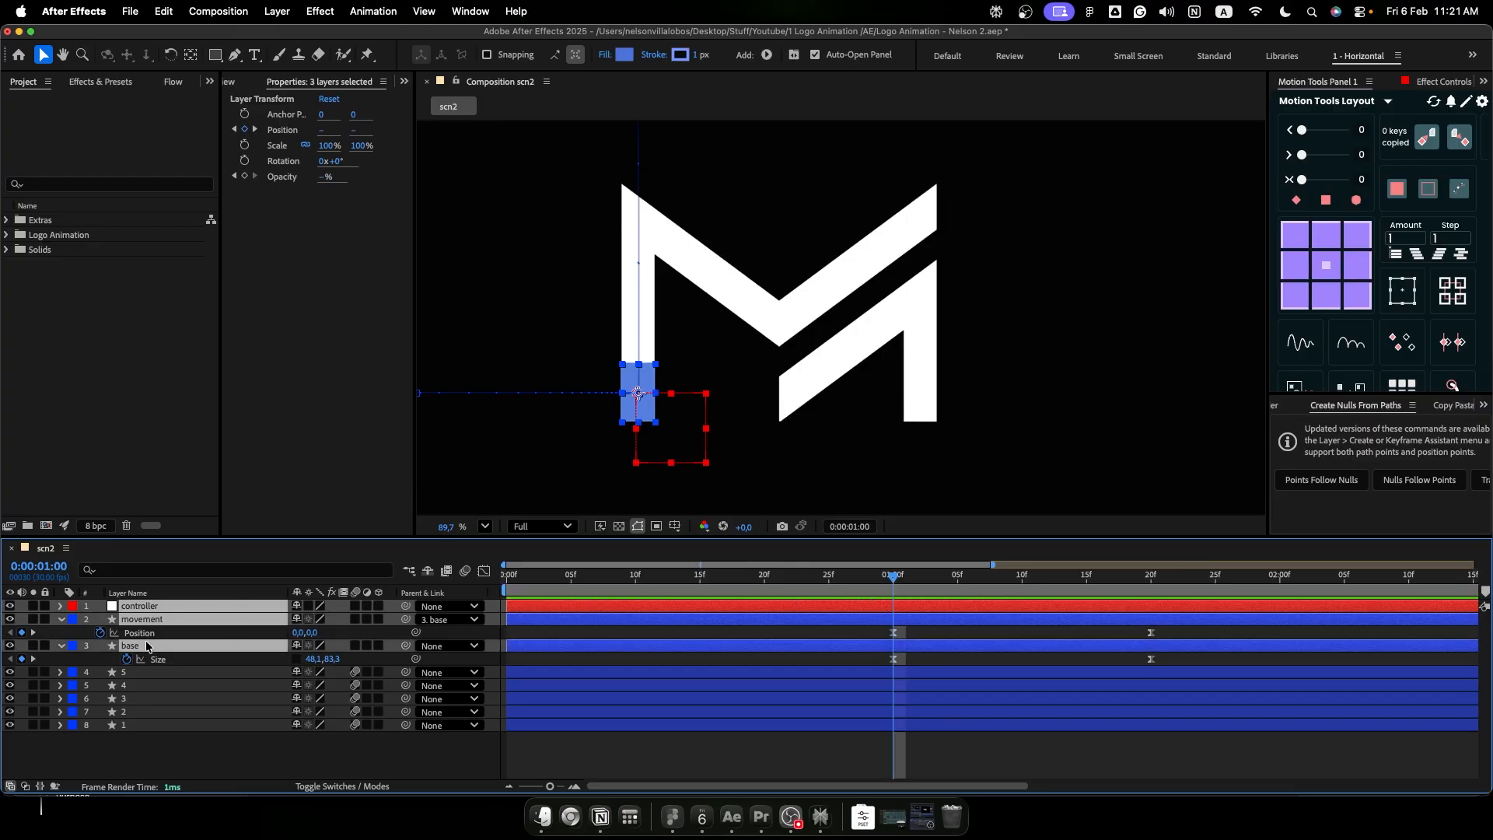
pyautogui.click(74, 646)
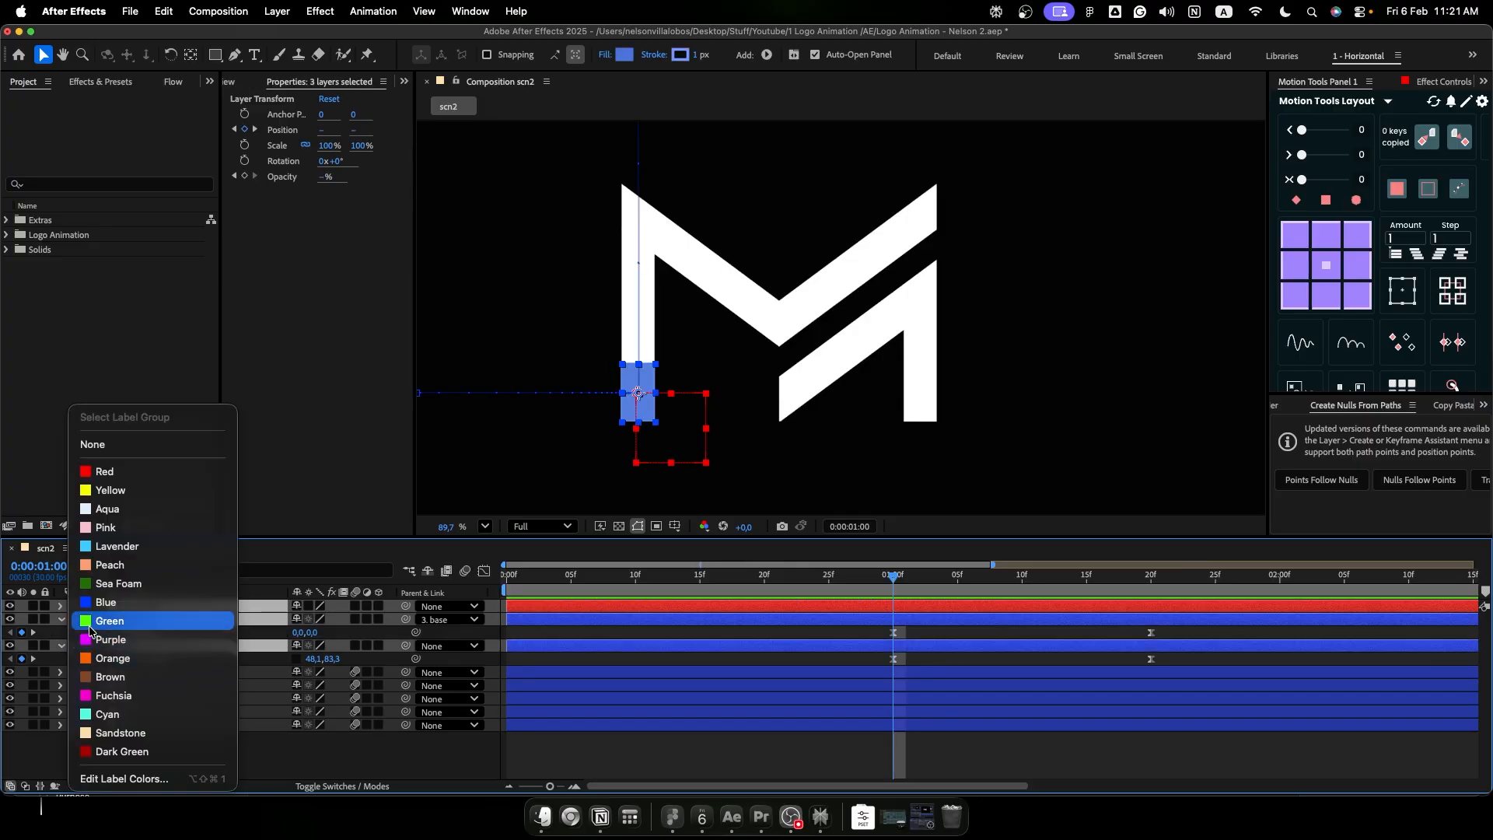
pyautogui.click(90, 622)
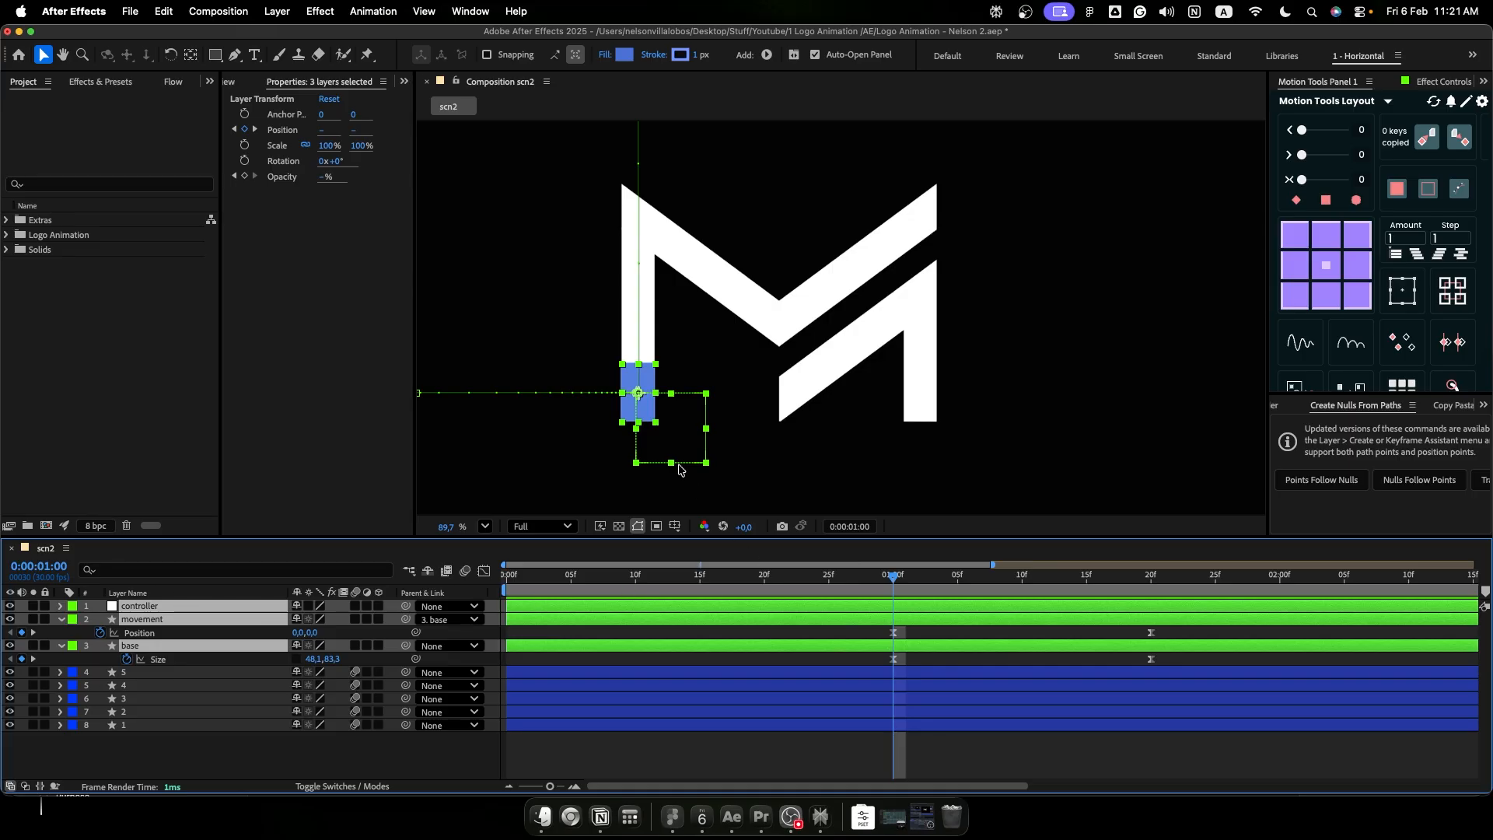
pyautogui.click(861, 657)
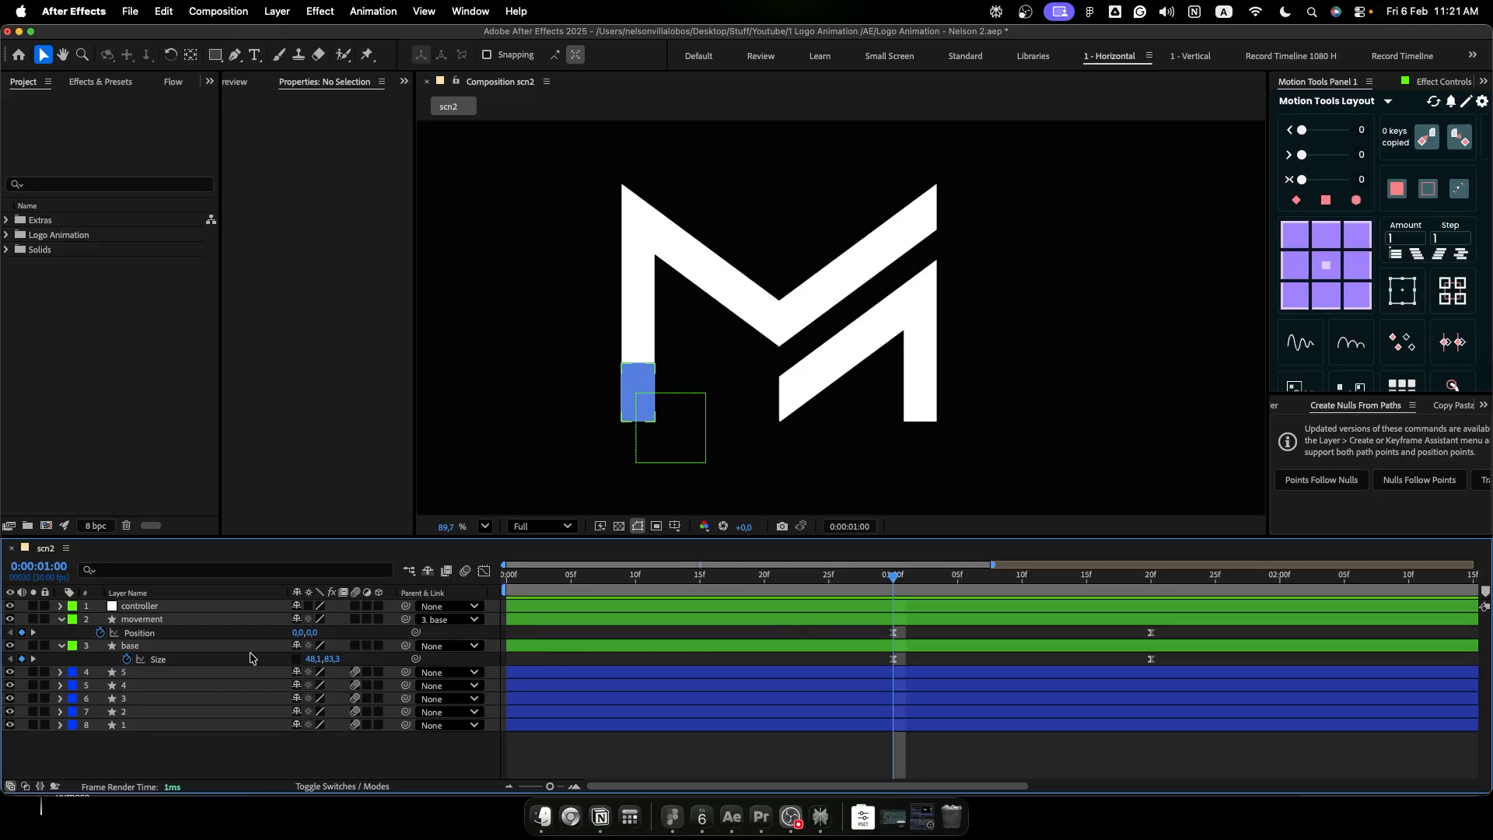
# - Parent the base layer to the controller null, fit the composition in view and preview the animation
pyautogui.click(221, 647)
pyautogui.moveTo(406, 648); pyautogui.dragTo(214, 607)
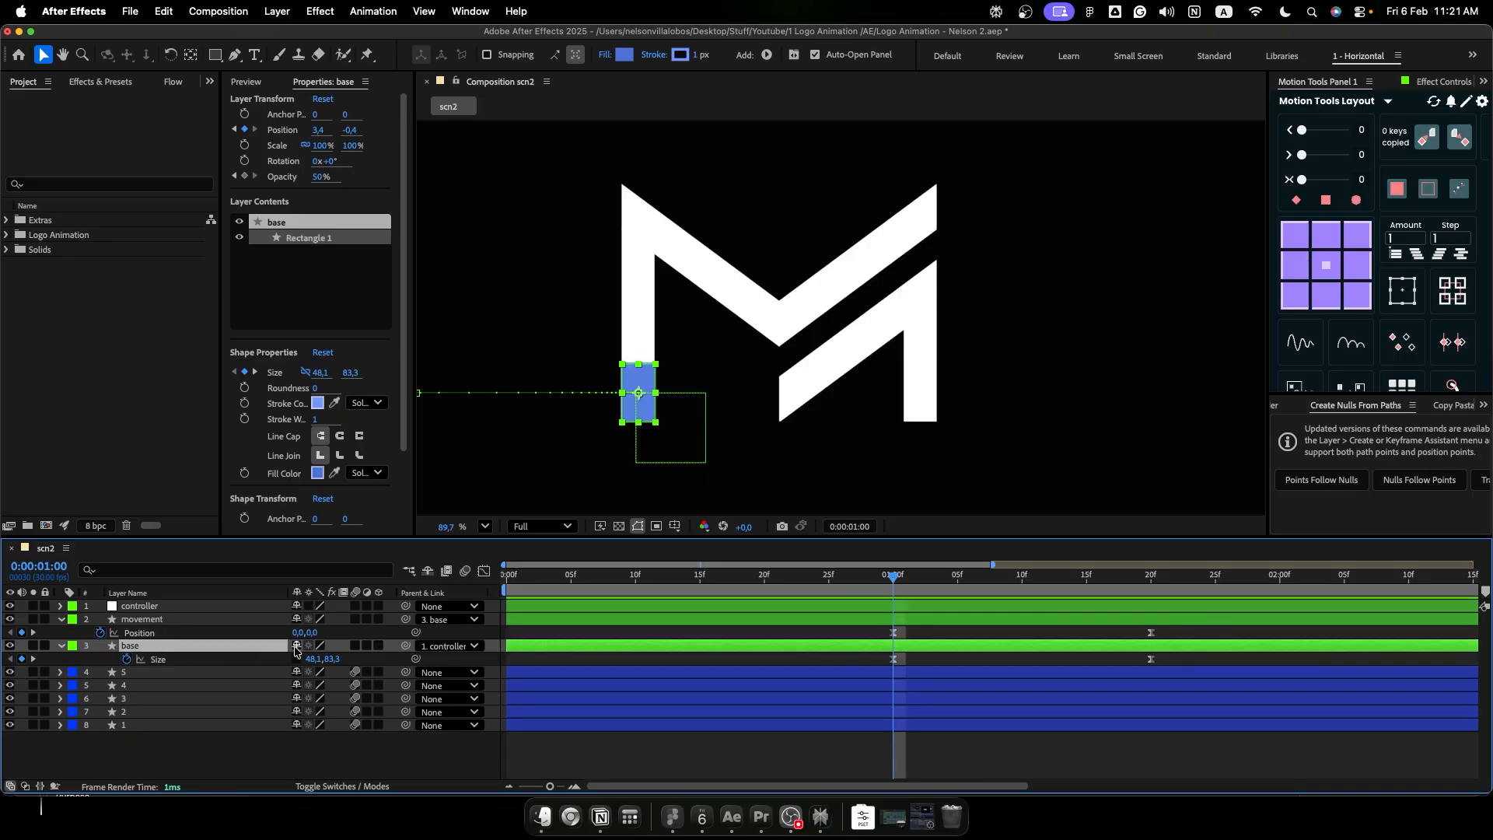
pyautogui.click(189, 607)
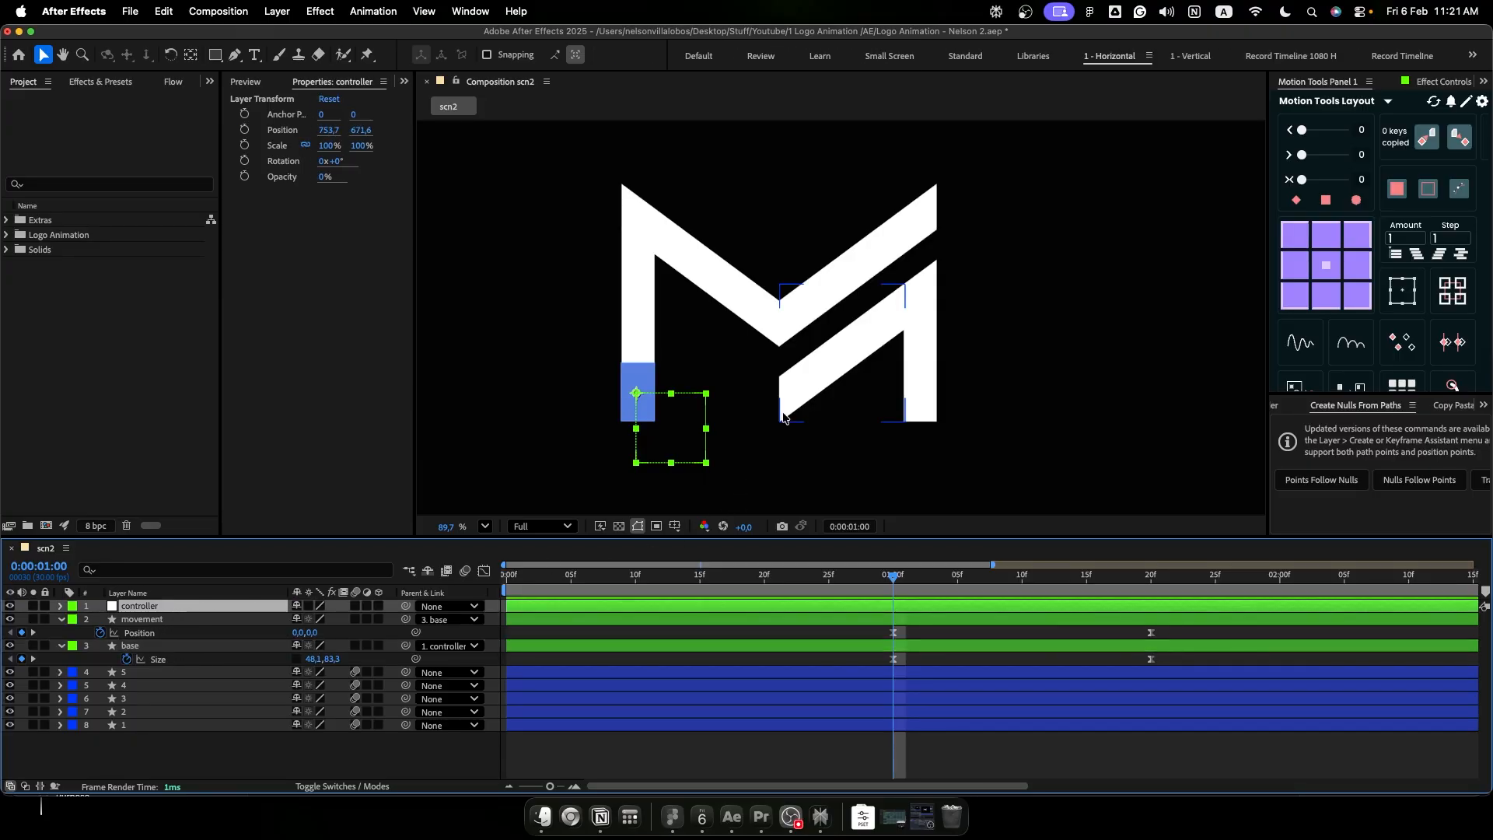
pyautogui.click(795, 461)
pyautogui.hotkey('shift', '/')
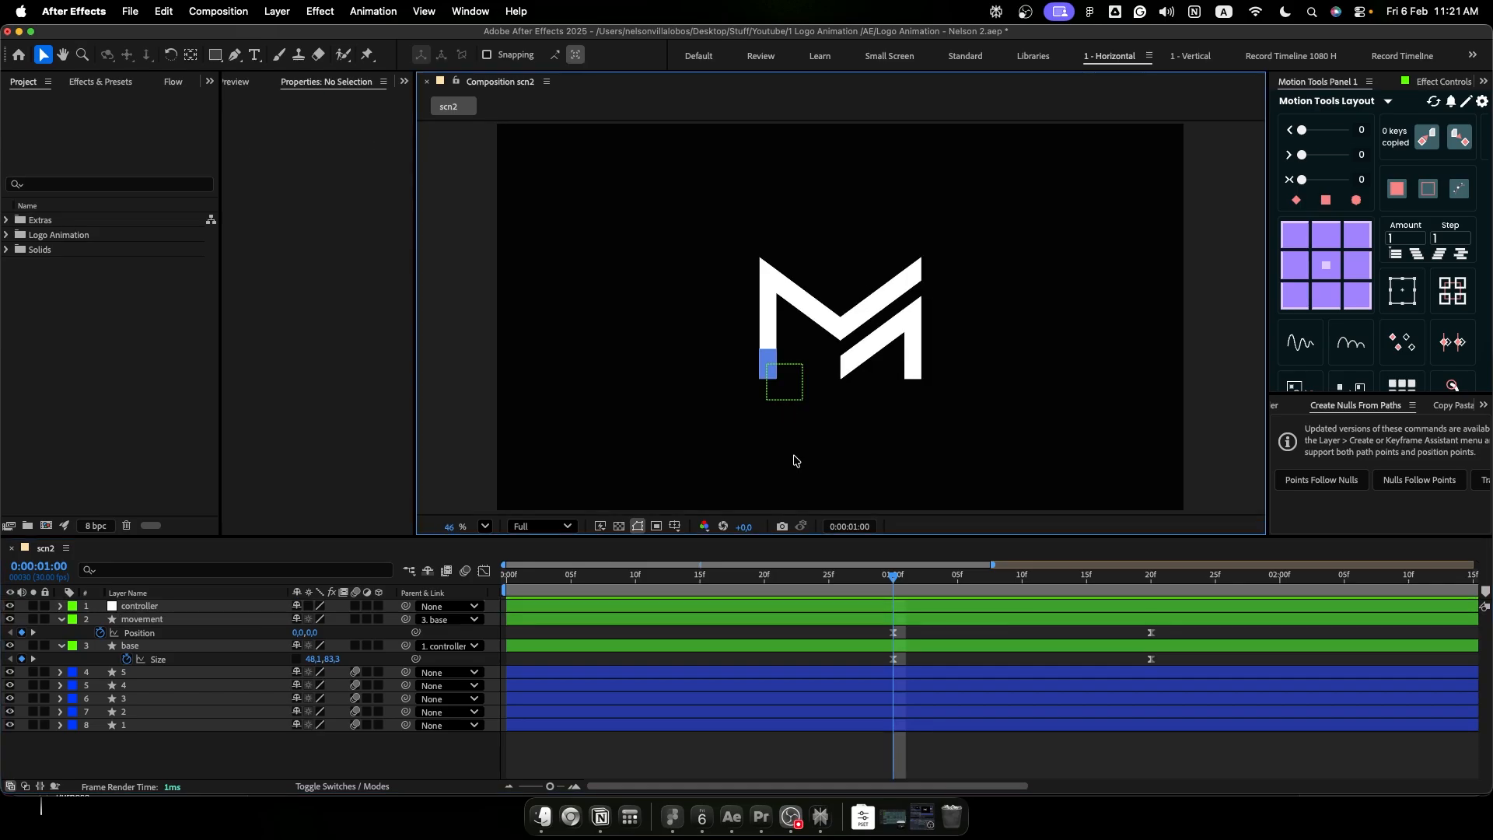
pyautogui.press('space')
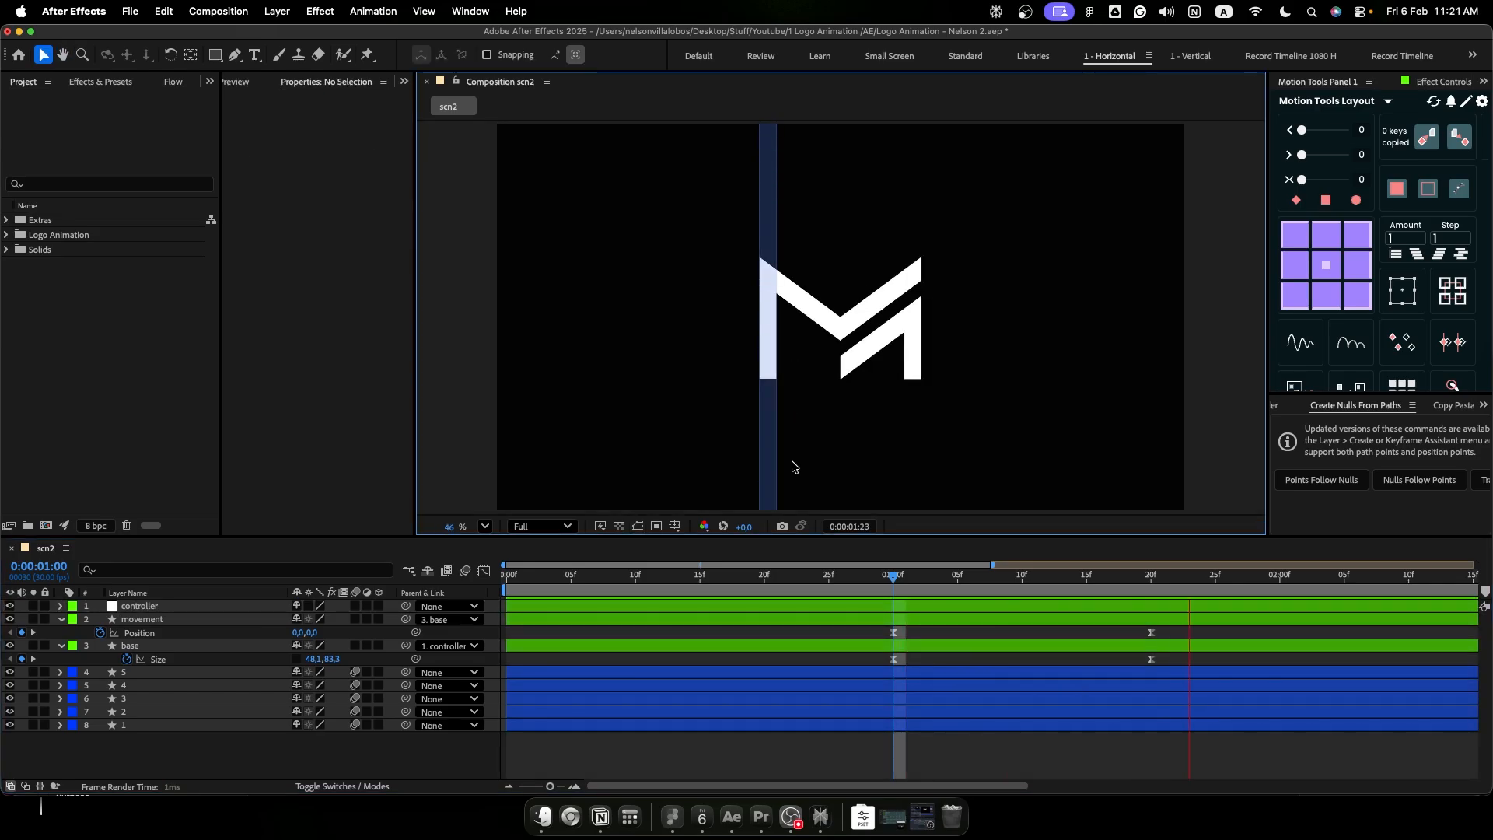
pyautogui.press('space')
pyautogui.press('space')
pyautogui.press('space')
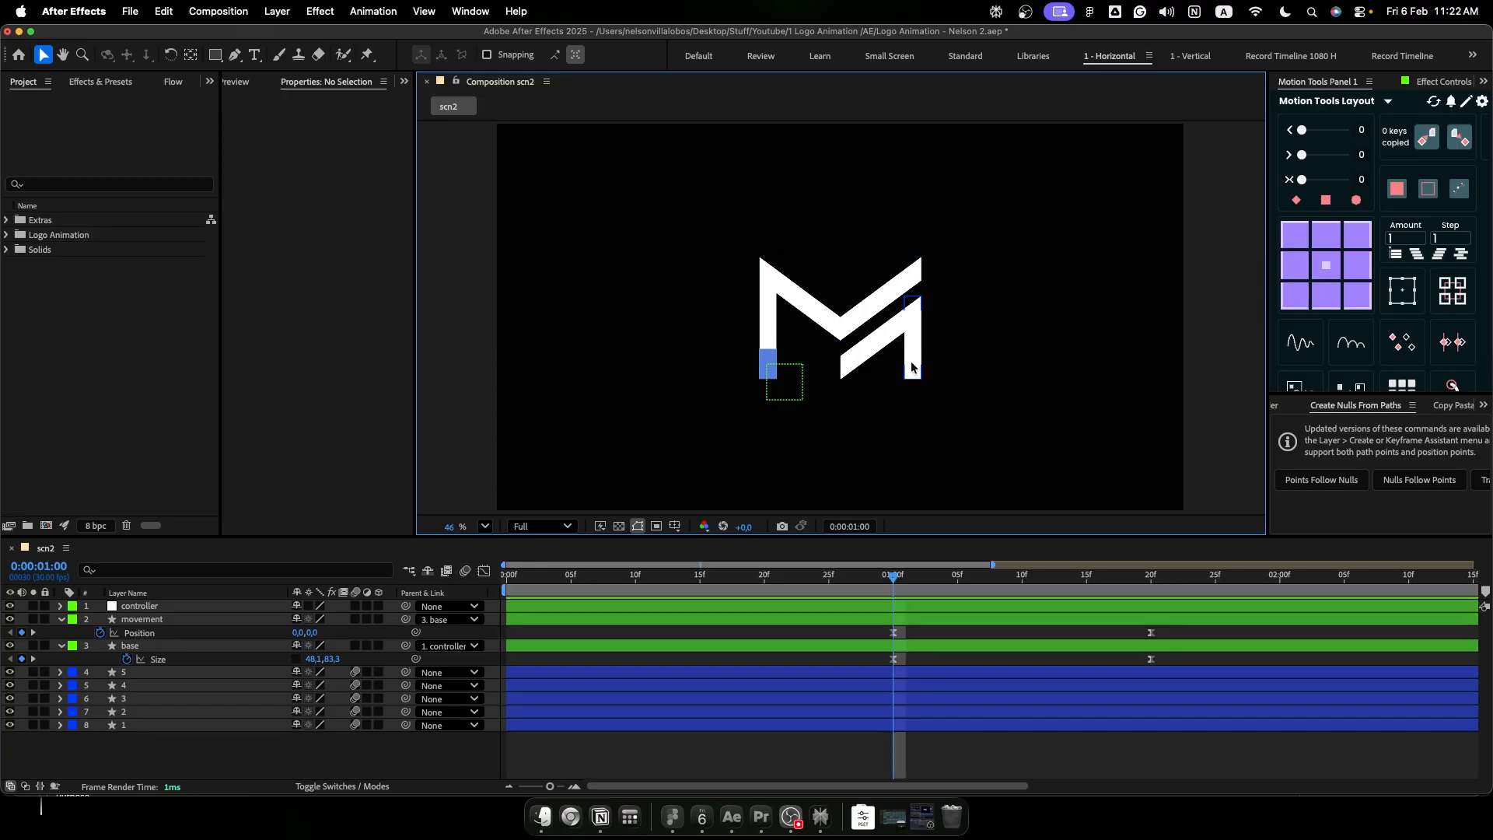
# - Duplicate the controller, movement and base layers above the originals and set the copies' label colour to Purple
pyautogui.click(168, 647)
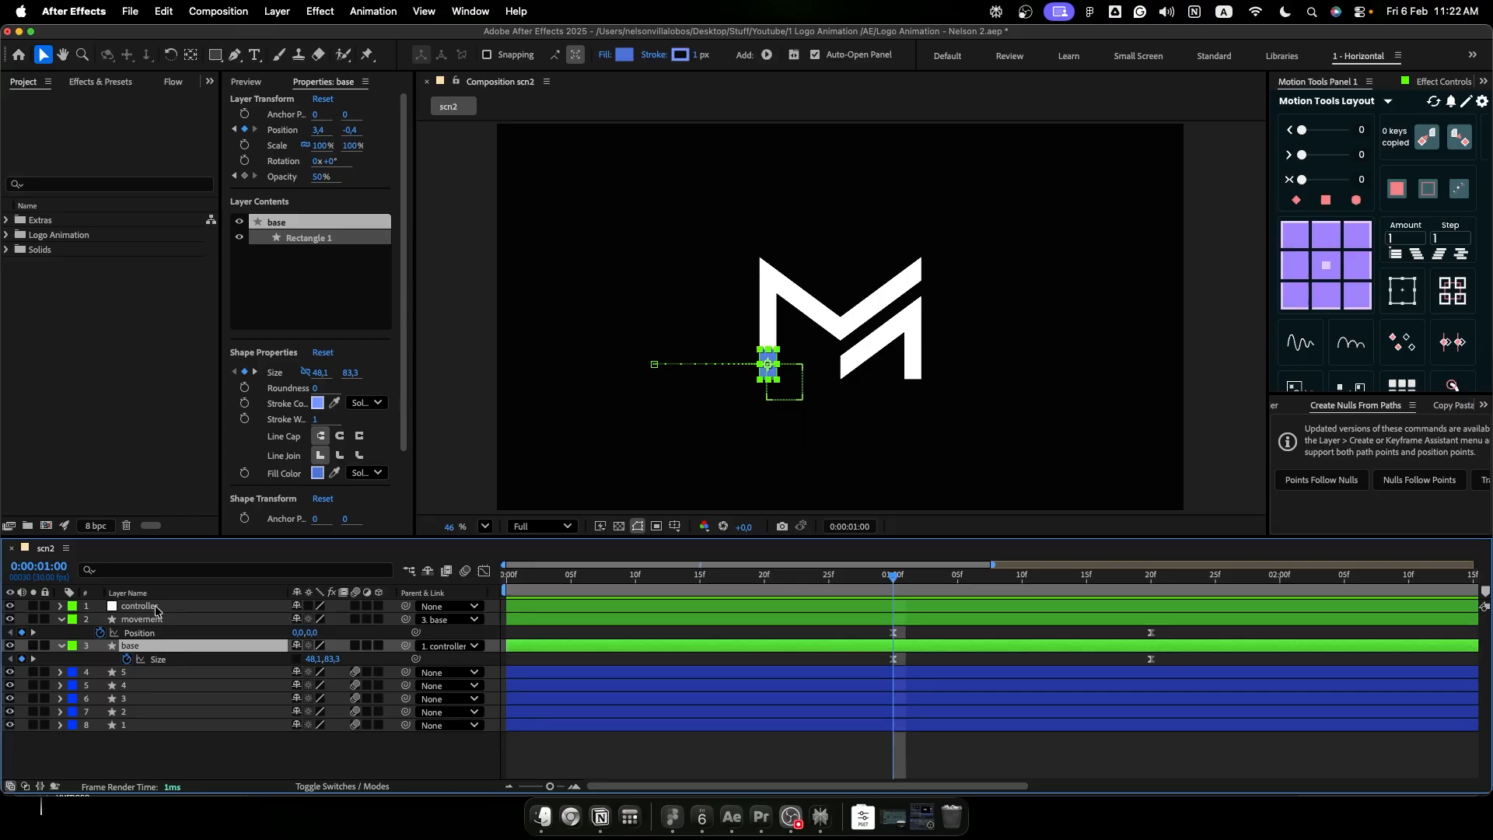
pyautogui.keyDown('shift'); pyautogui.click(156, 608); pyautogui.keyUp('shift')
pyautogui.hotkey('ctrl', 'd')
pyautogui.moveTo(156, 610); pyautogui.dragTo(154, 620)
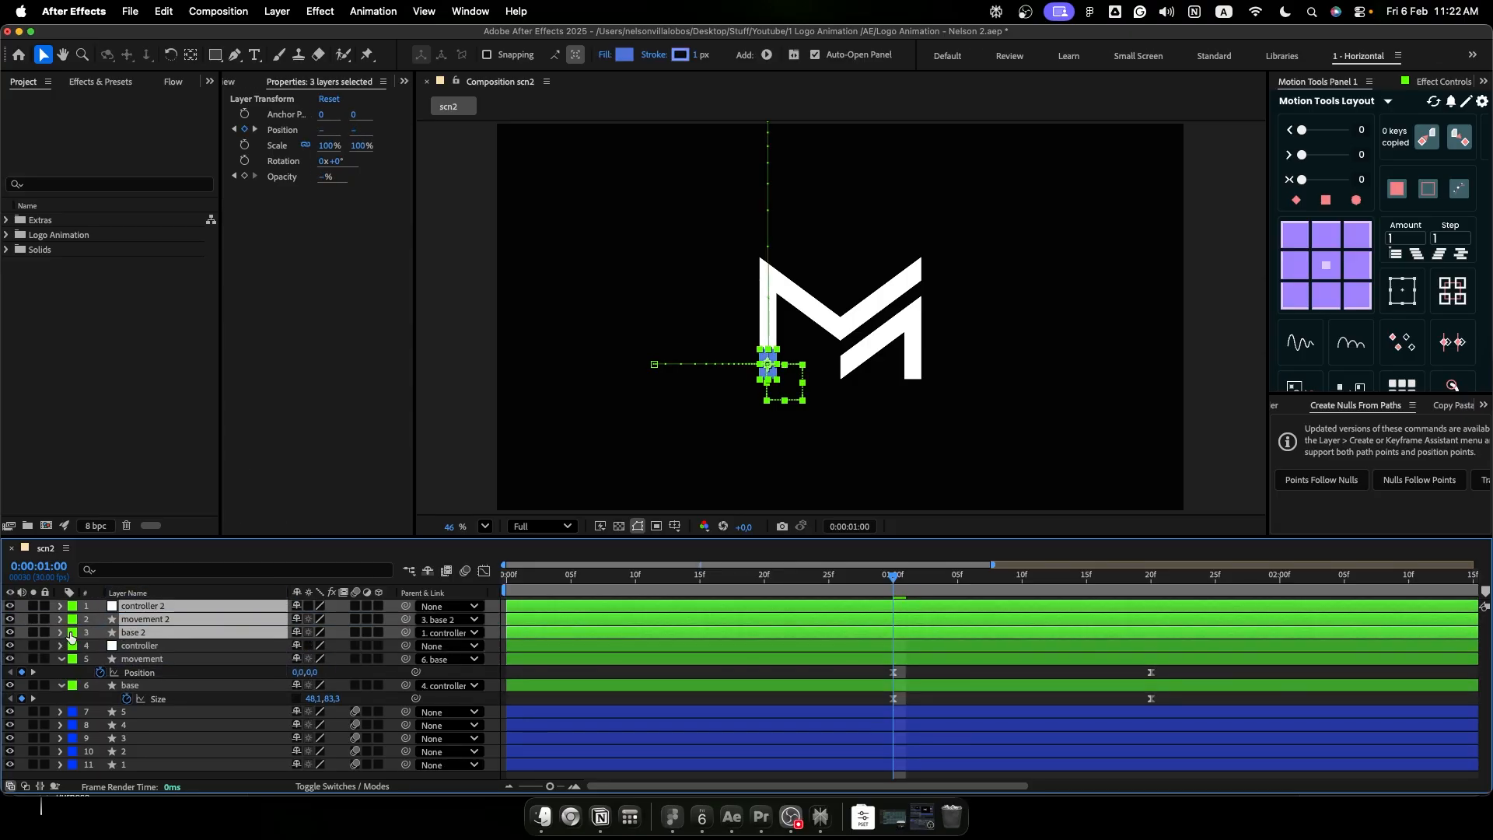
pyautogui.click(72, 633)
pyautogui.click(105, 639)
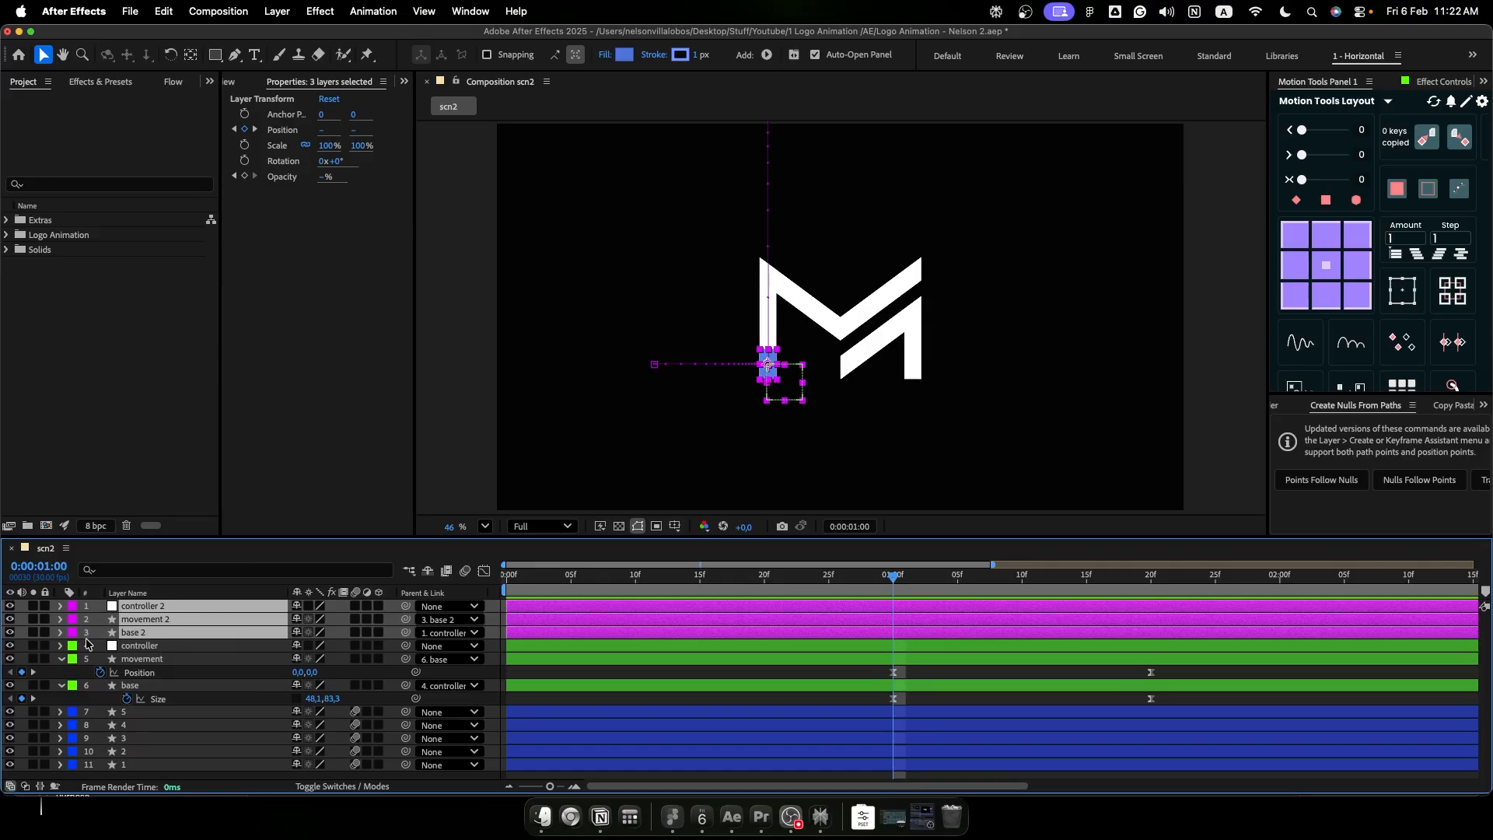
# - Delete the opacity keyframes of movement 2 and base 2 and base 2's position keyframe, keeping the later stretch and movement keyframes
pyautogui.press('u')
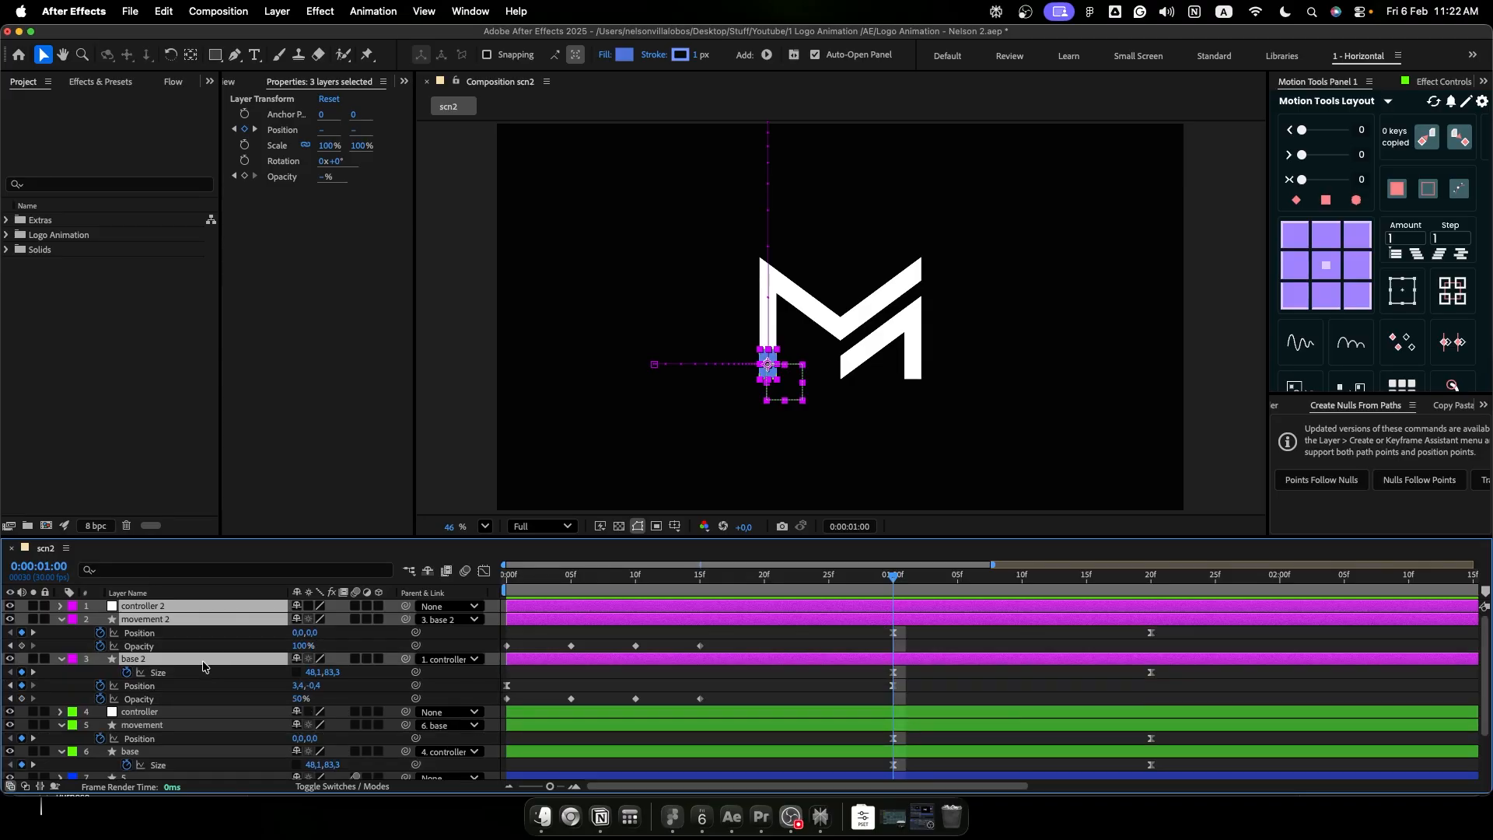
pyautogui.moveTo(798, 648); pyautogui.dragTo(498, 717)
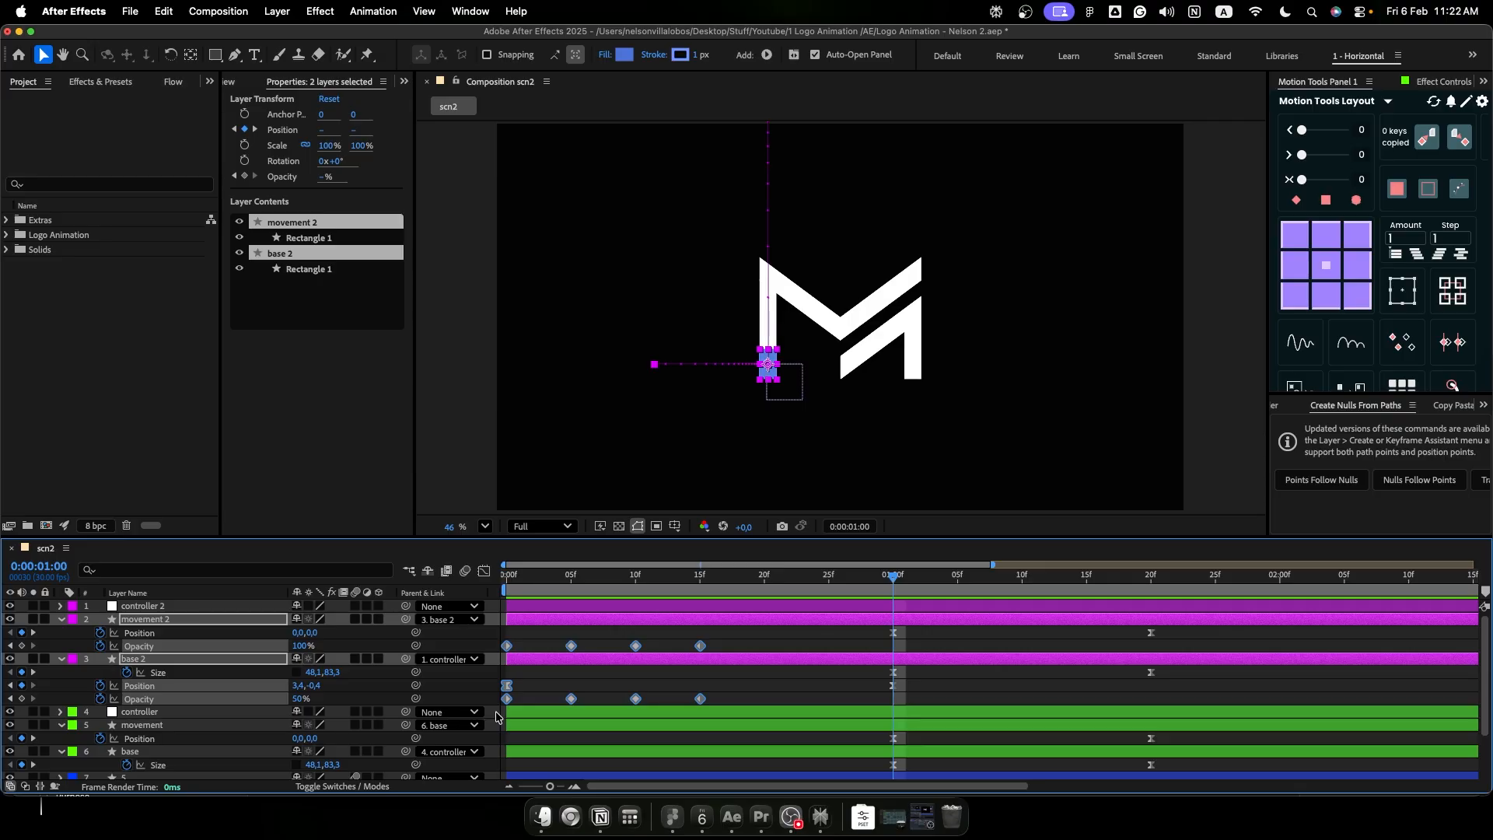
pyautogui.press('Delete')
pyautogui.click(894, 688)
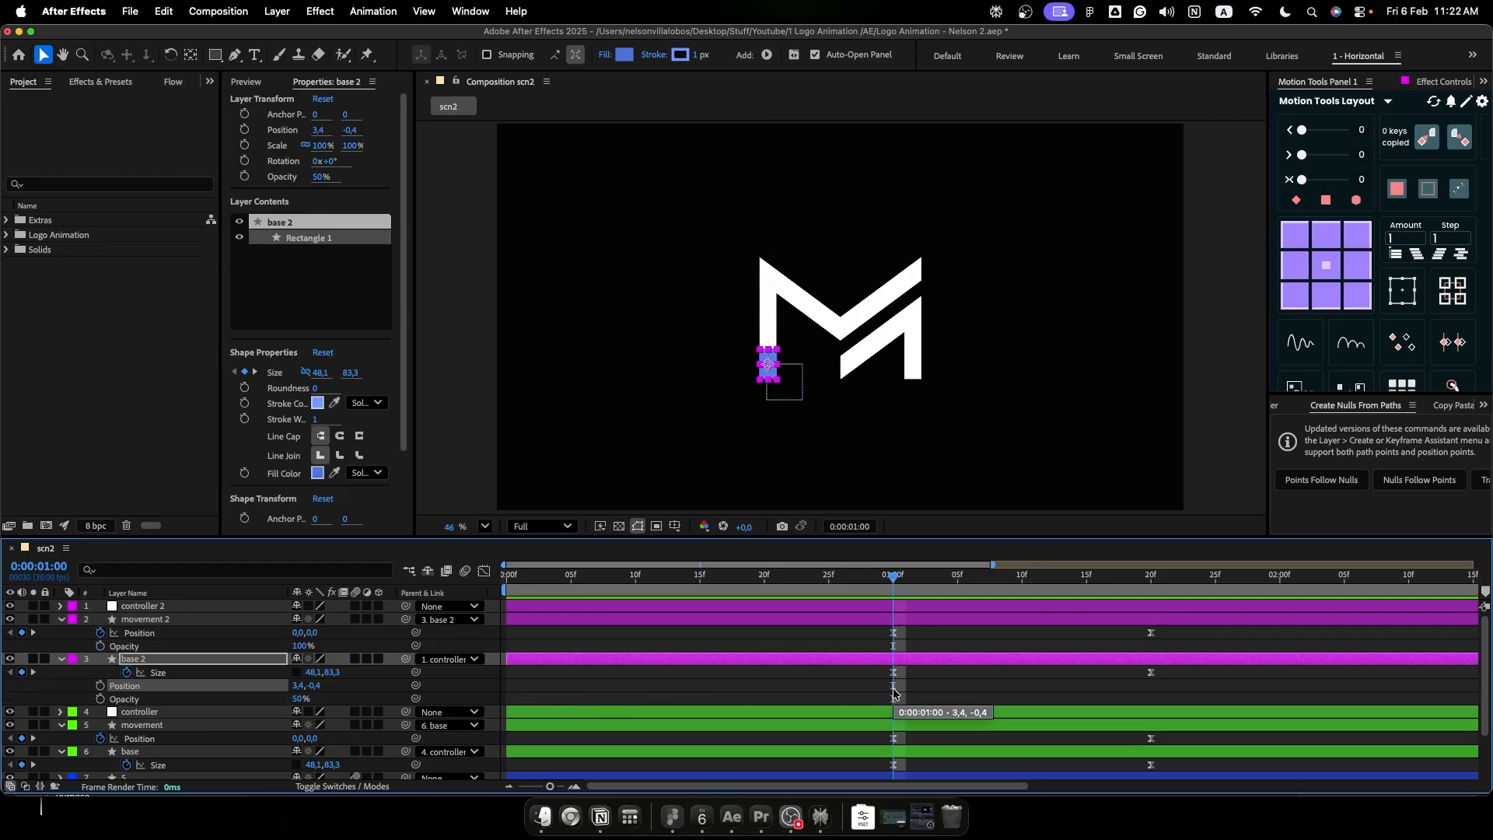
# - Move controller 2 up to Y 428.2 near the top of the logo's left bar and rotate it to 123°
pyautogui.click(208, 608)
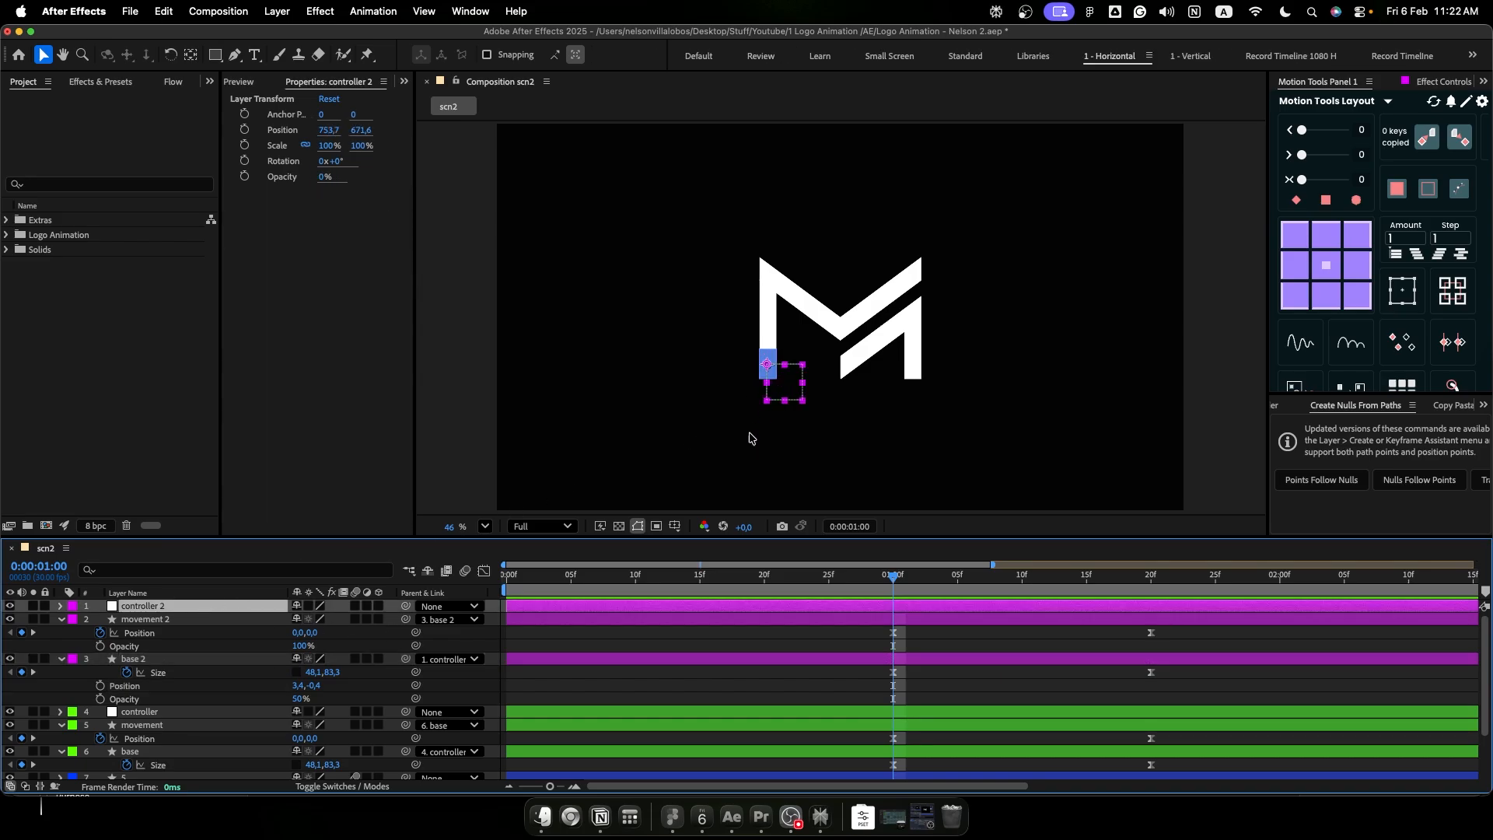
pyautogui.moveTo(790, 386); pyautogui.dragTo(782, 303)
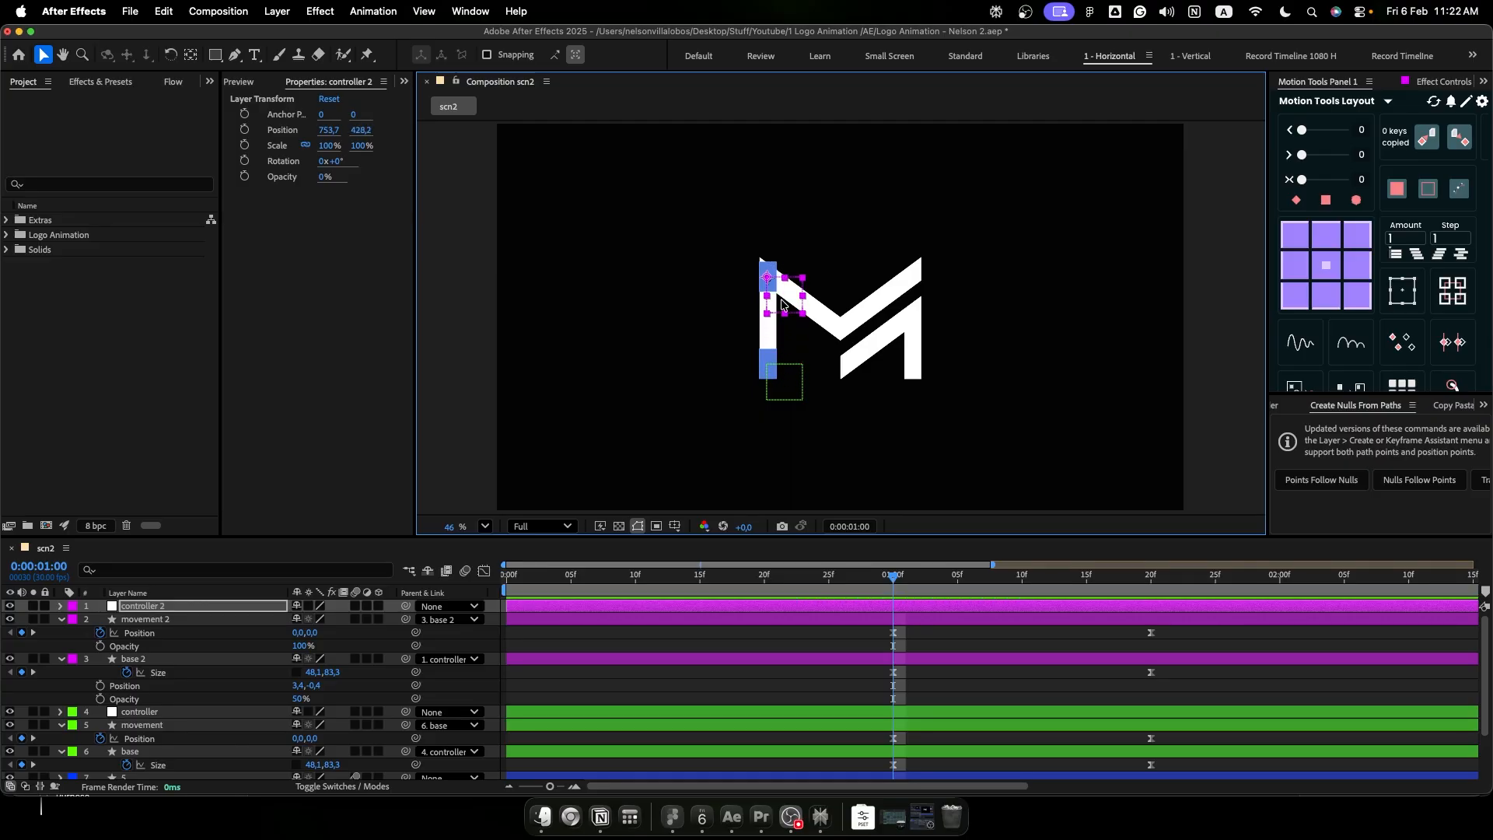
pyautogui.press('r')
pyautogui.scroll(4, 803, 303)
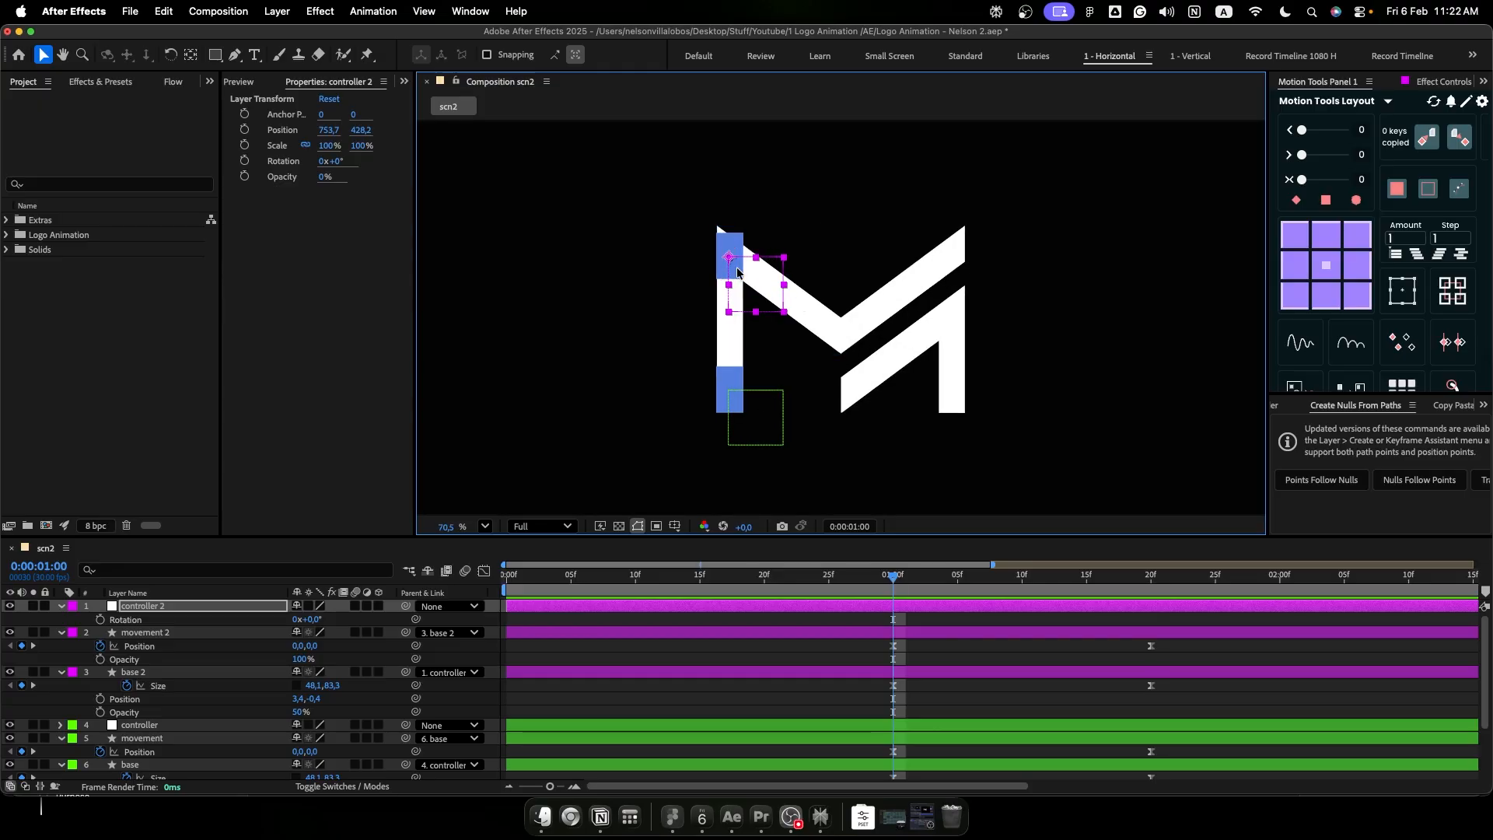
pyautogui.moveTo(315, 622); pyautogui.dragTo(422, 635)
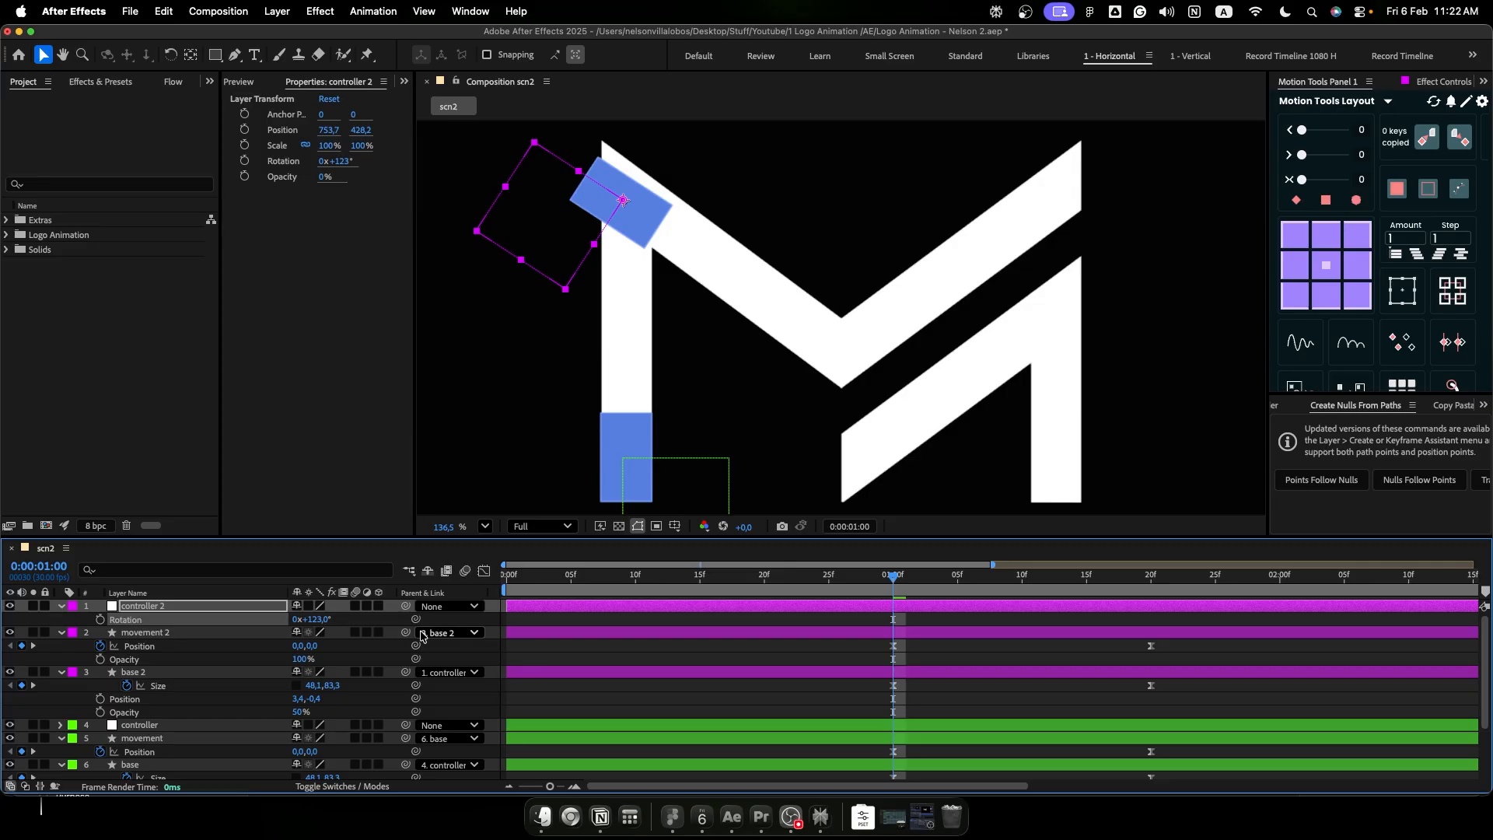
# - Set controller 2's rotation to 125° and nudge it up to Y 413.2, aligning its rectangle with the logo's upper-left corner
pyautogui.press('Up')
pyautogui.press('Up')
pyautogui.press('Up')
pyautogui.press('Up')
pyautogui.press('Up')
pyautogui.press('Up')
pyautogui.press('Up')
pyautogui.press('Up')
pyautogui.press('Up')
pyautogui.press('Up')
pyautogui.press('Up')
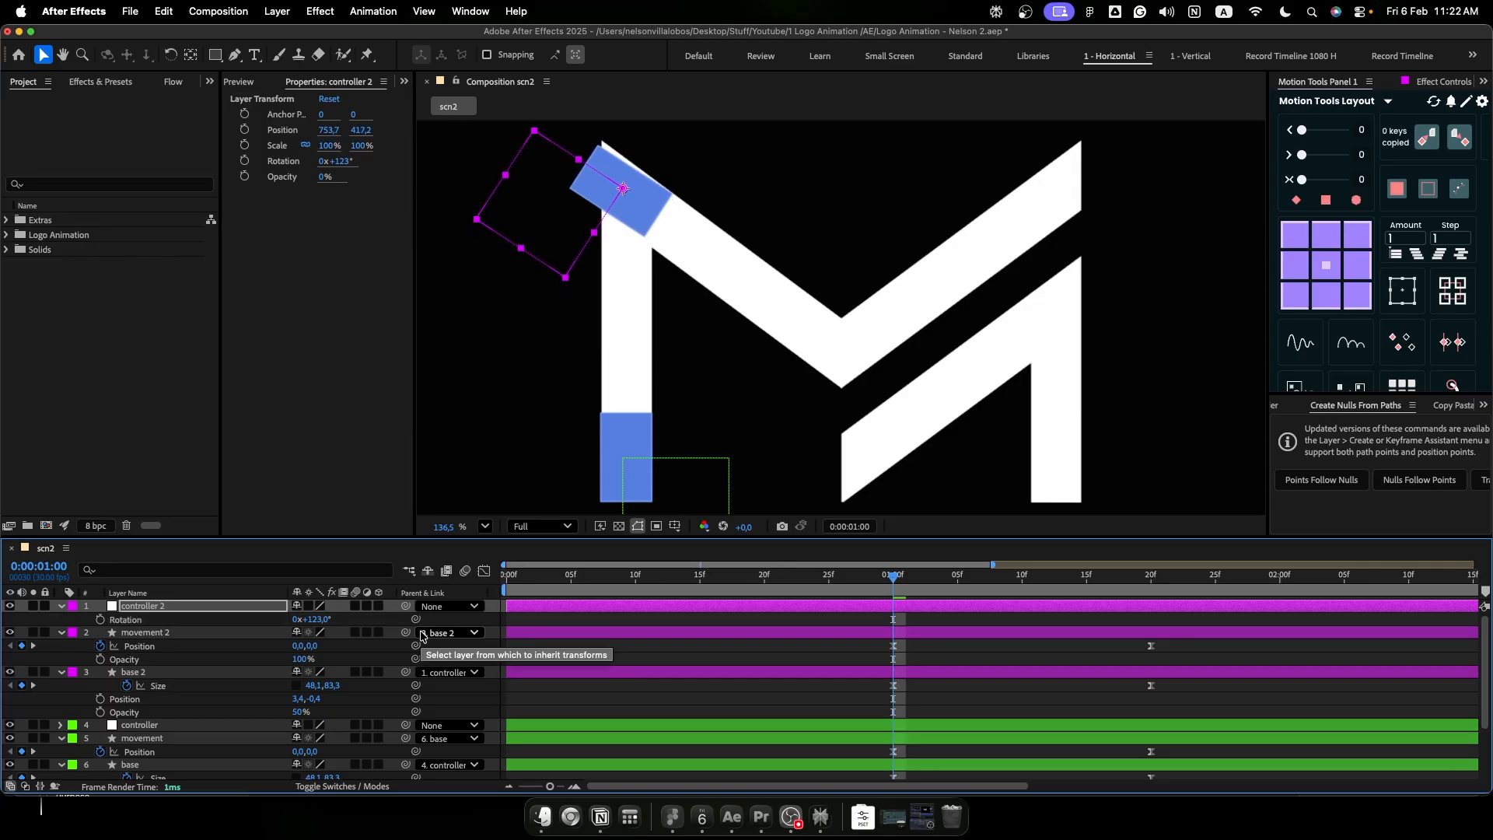
pyautogui.moveTo(320, 620); pyautogui.dragTo(324, 620)
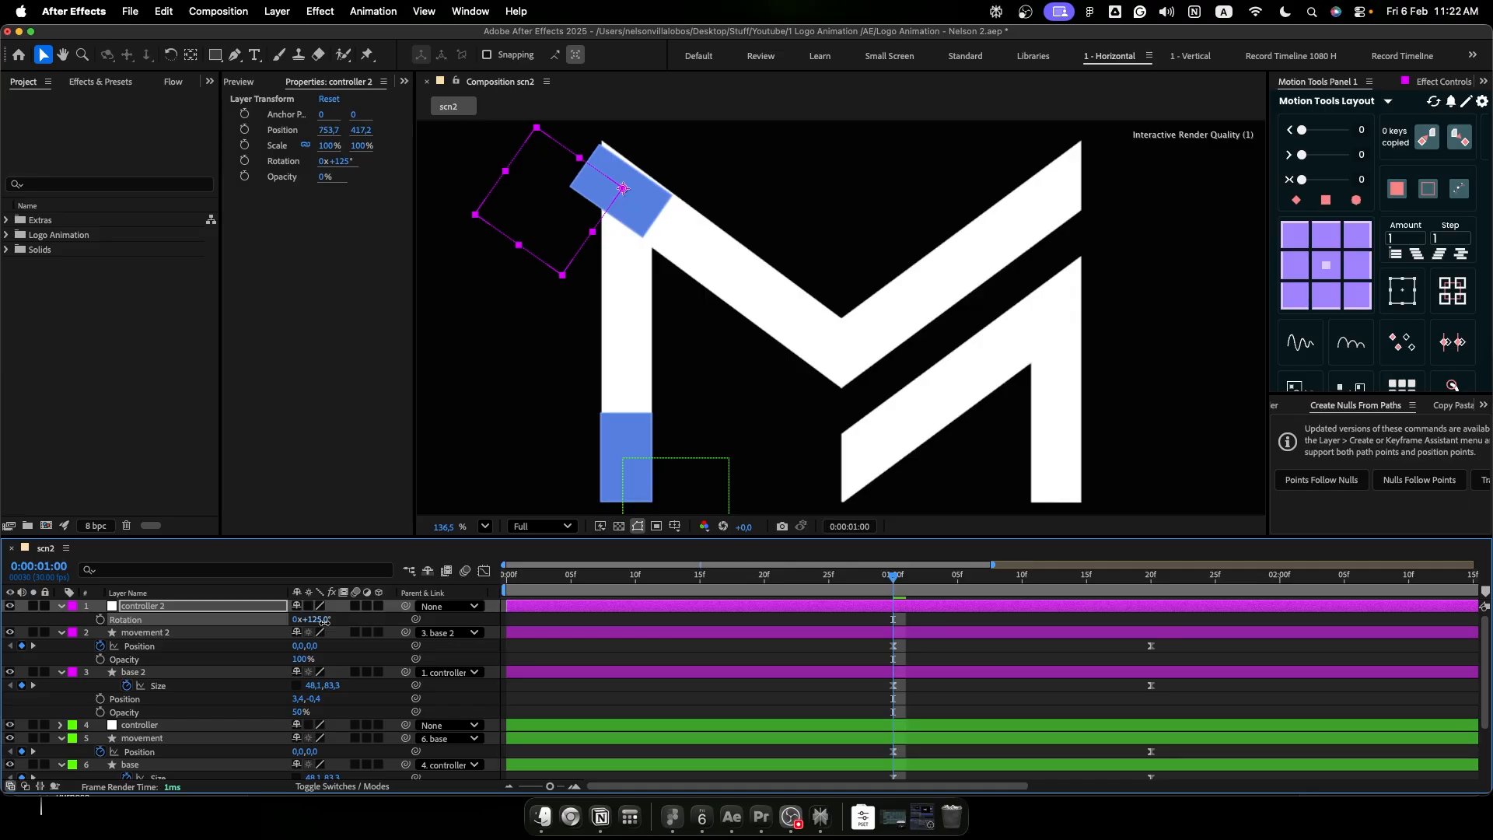
pyautogui.press('Up')
pyautogui.press('Up')
pyautogui.press('Up')
pyautogui.press('Up')
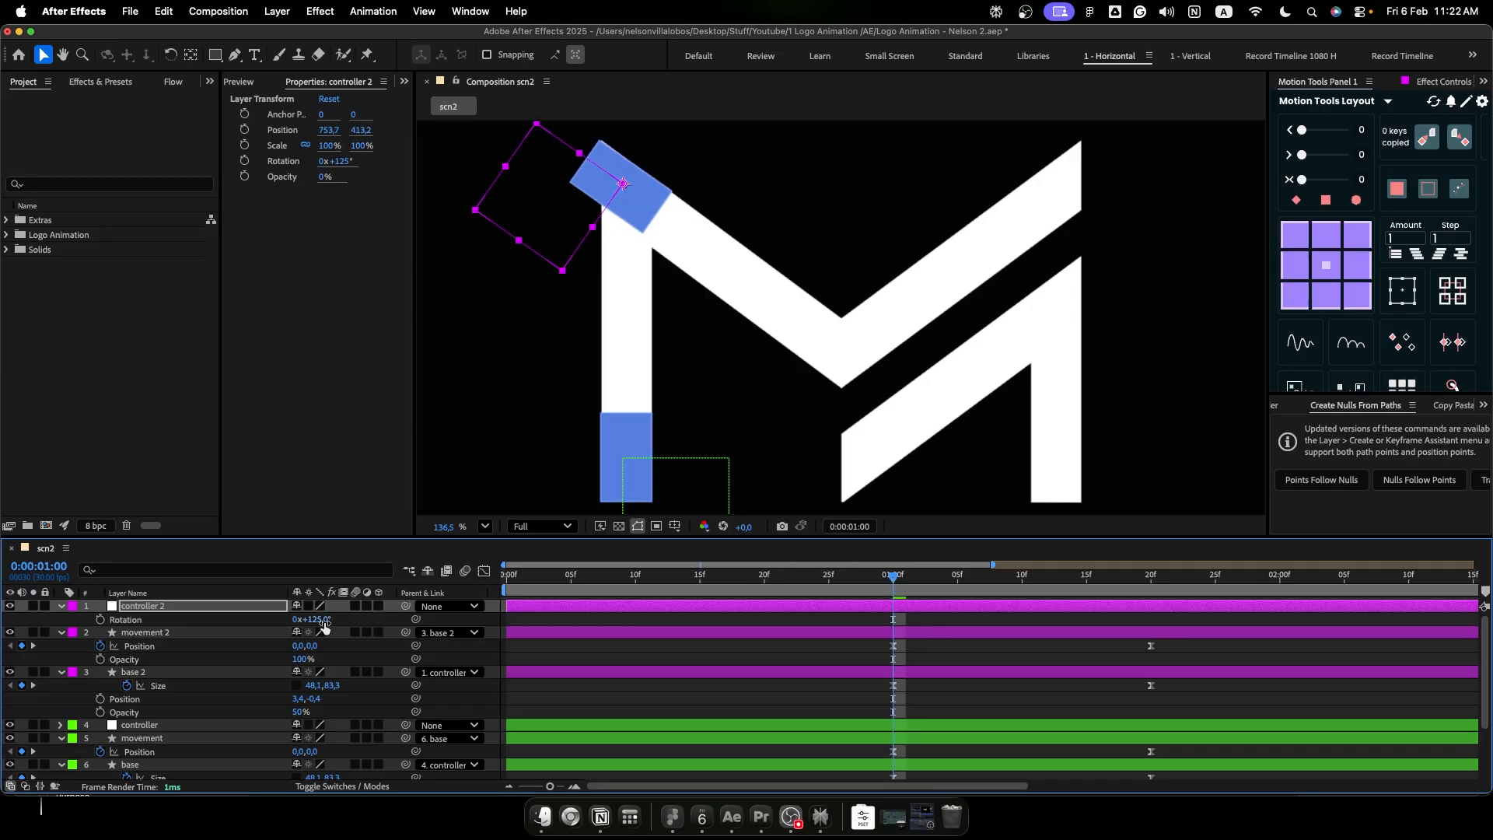
# - Fine-tune controller 2's rotation to 126.4° to match the slope of the logo's first diagonal
pyautogui.click(325, 622)
pyautogui.click(369, 625)
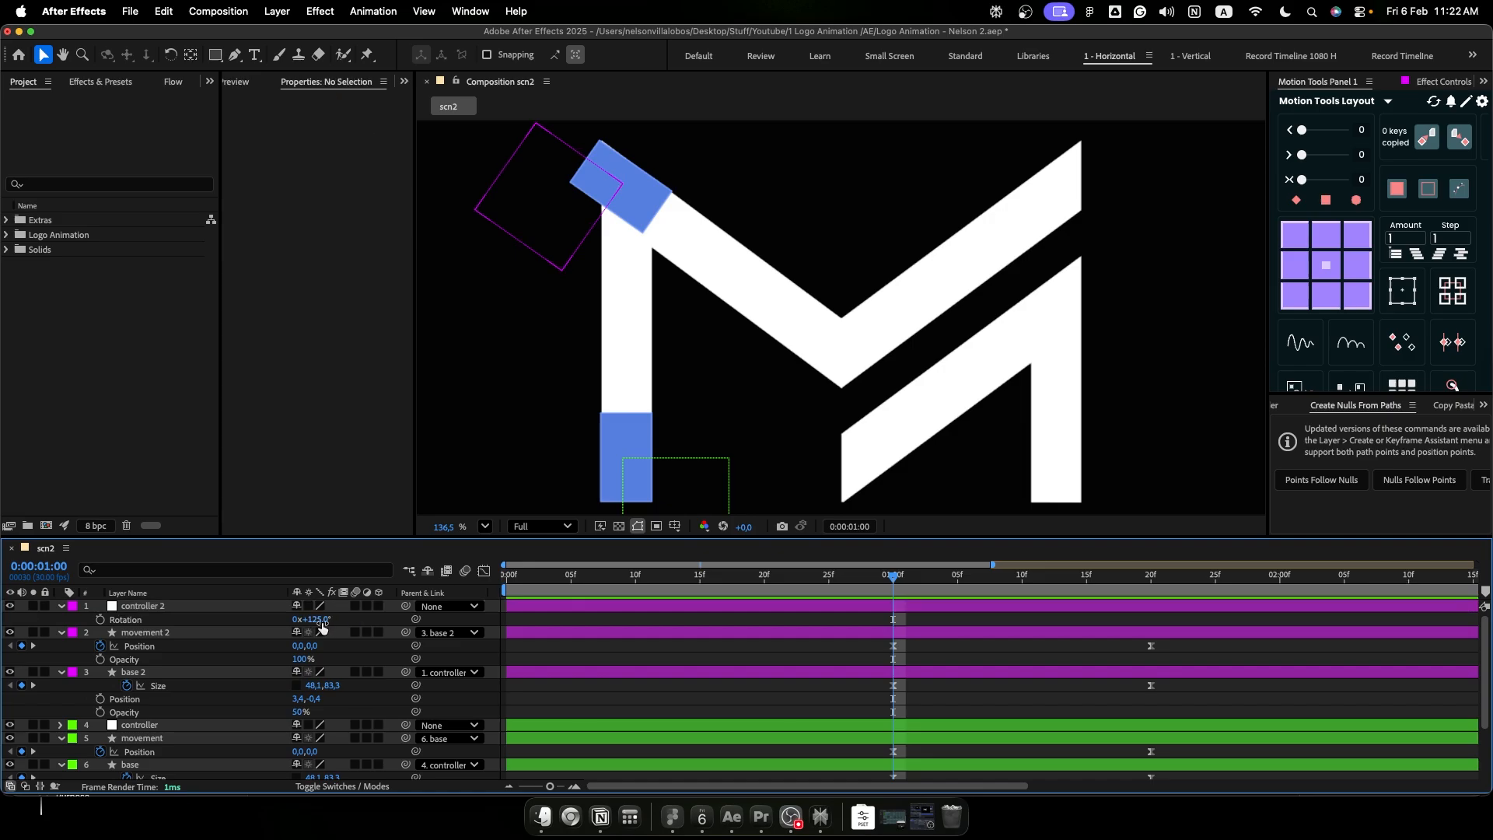
pyautogui.moveTo(321, 622); pyautogui.dragTo(317, 620)
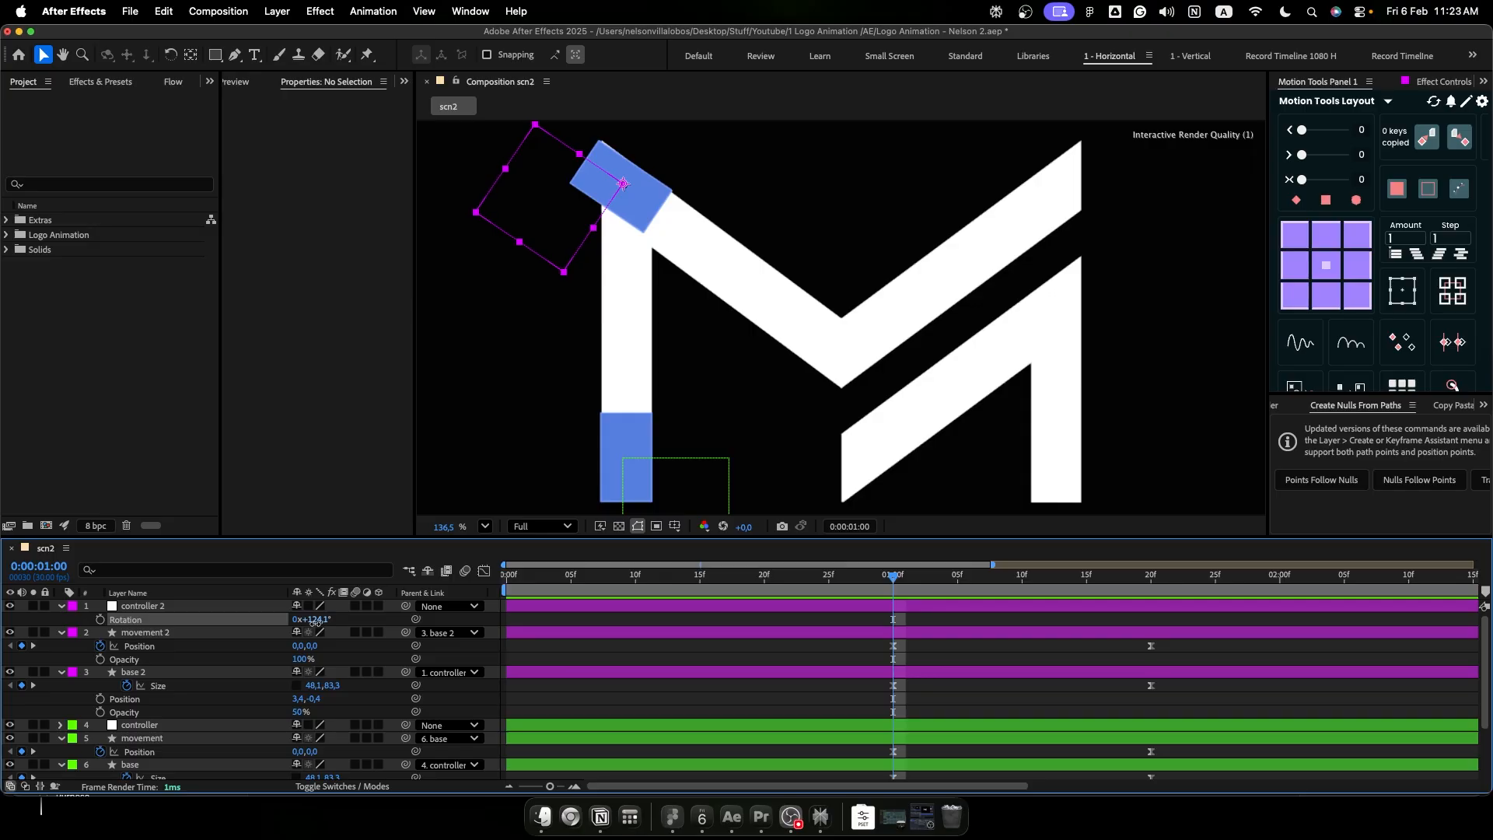
pyautogui.moveTo(311, 622); pyautogui.dragTo(330, 623)
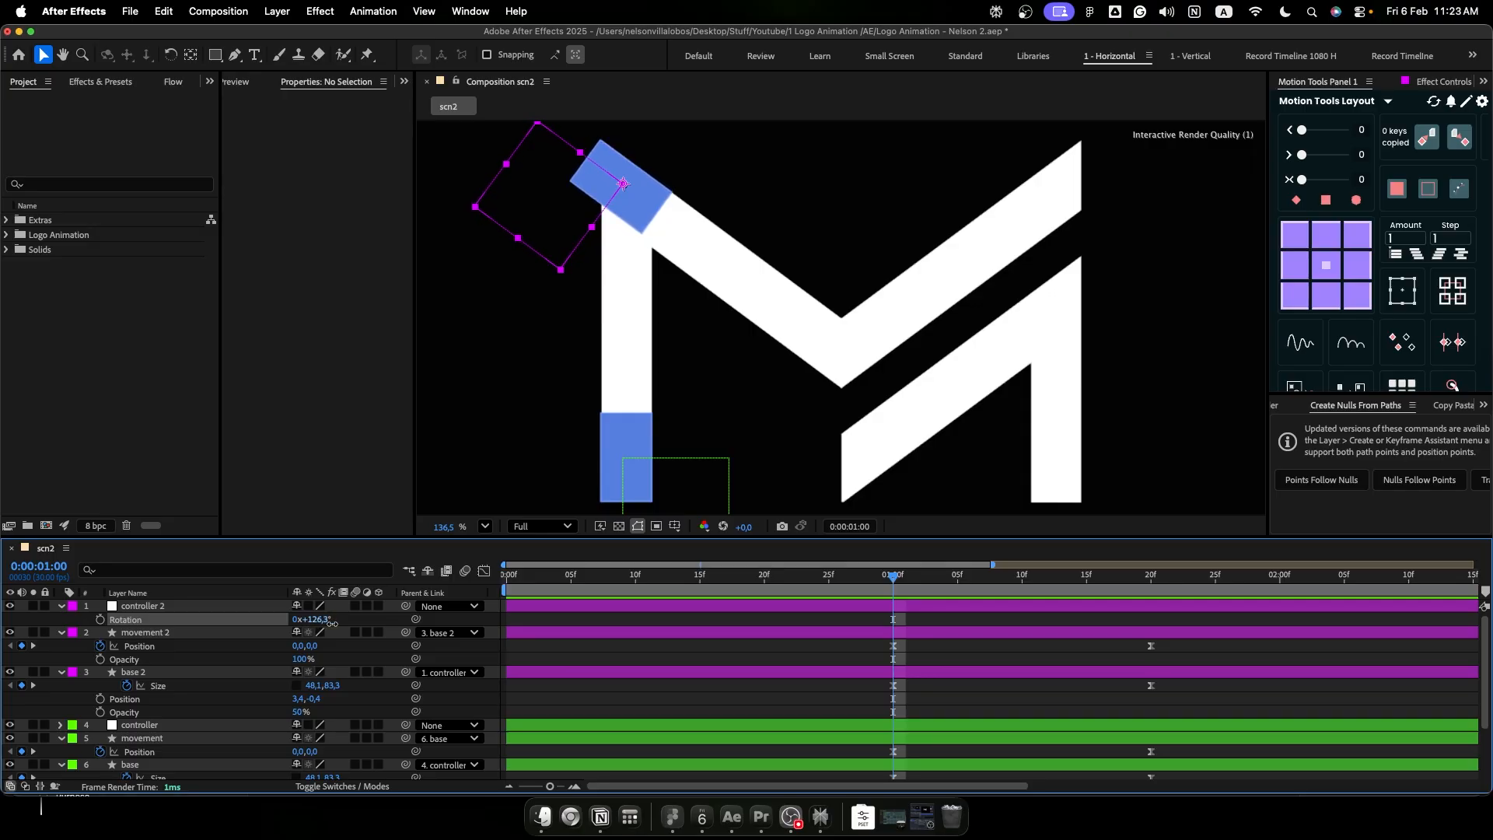
pyautogui.moveTo(333, 624); pyautogui.dragTo(333, 624)
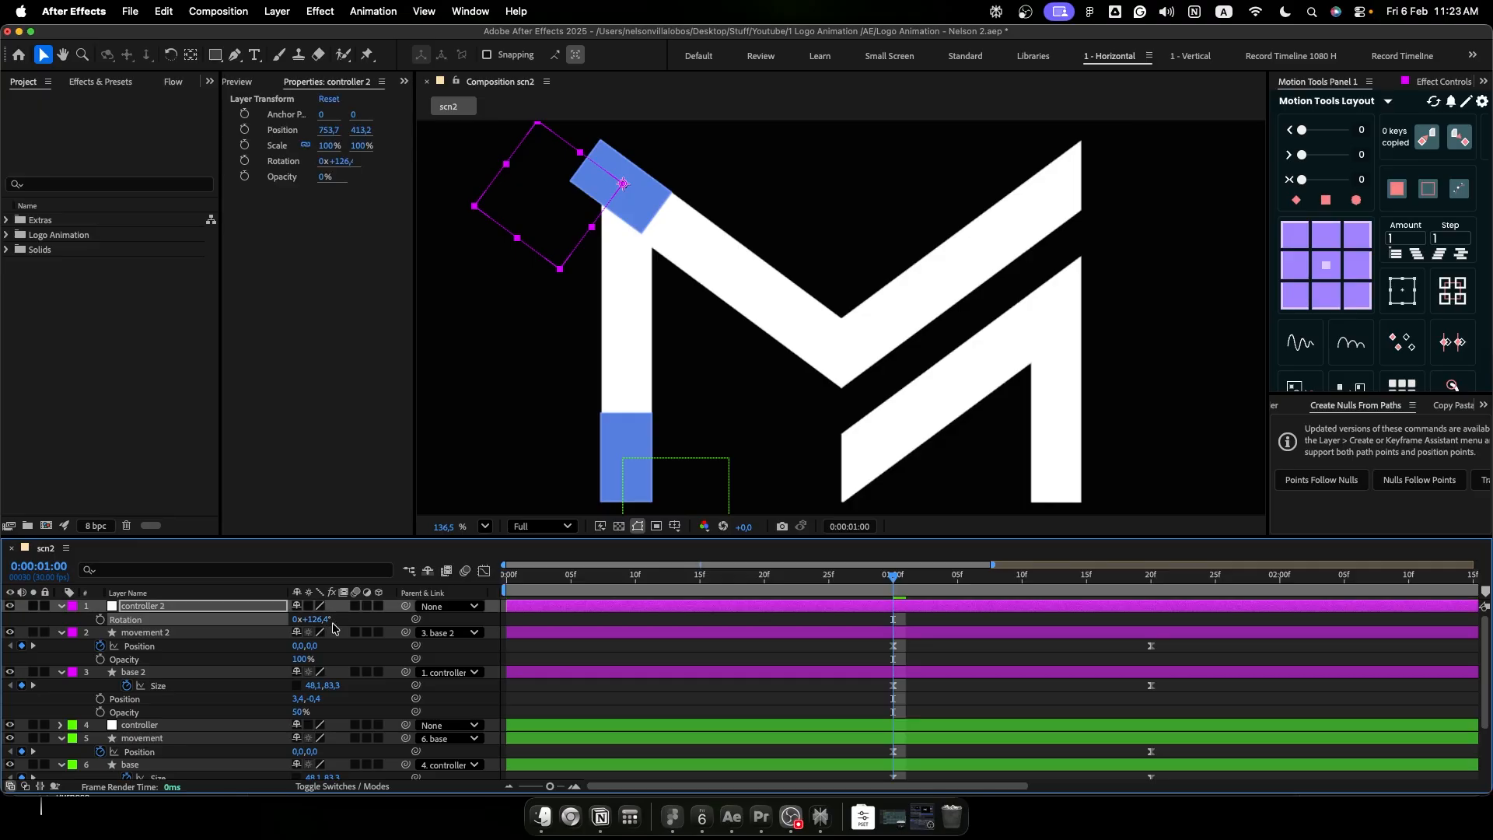
# - At 0:00:01:03, nudge controller 2 horizontally to X 749.7 so the stretched rectangle covers the diagonal bar
pyautogui.moveTo(897, 582); pyautogui.dragTo(939, 586)
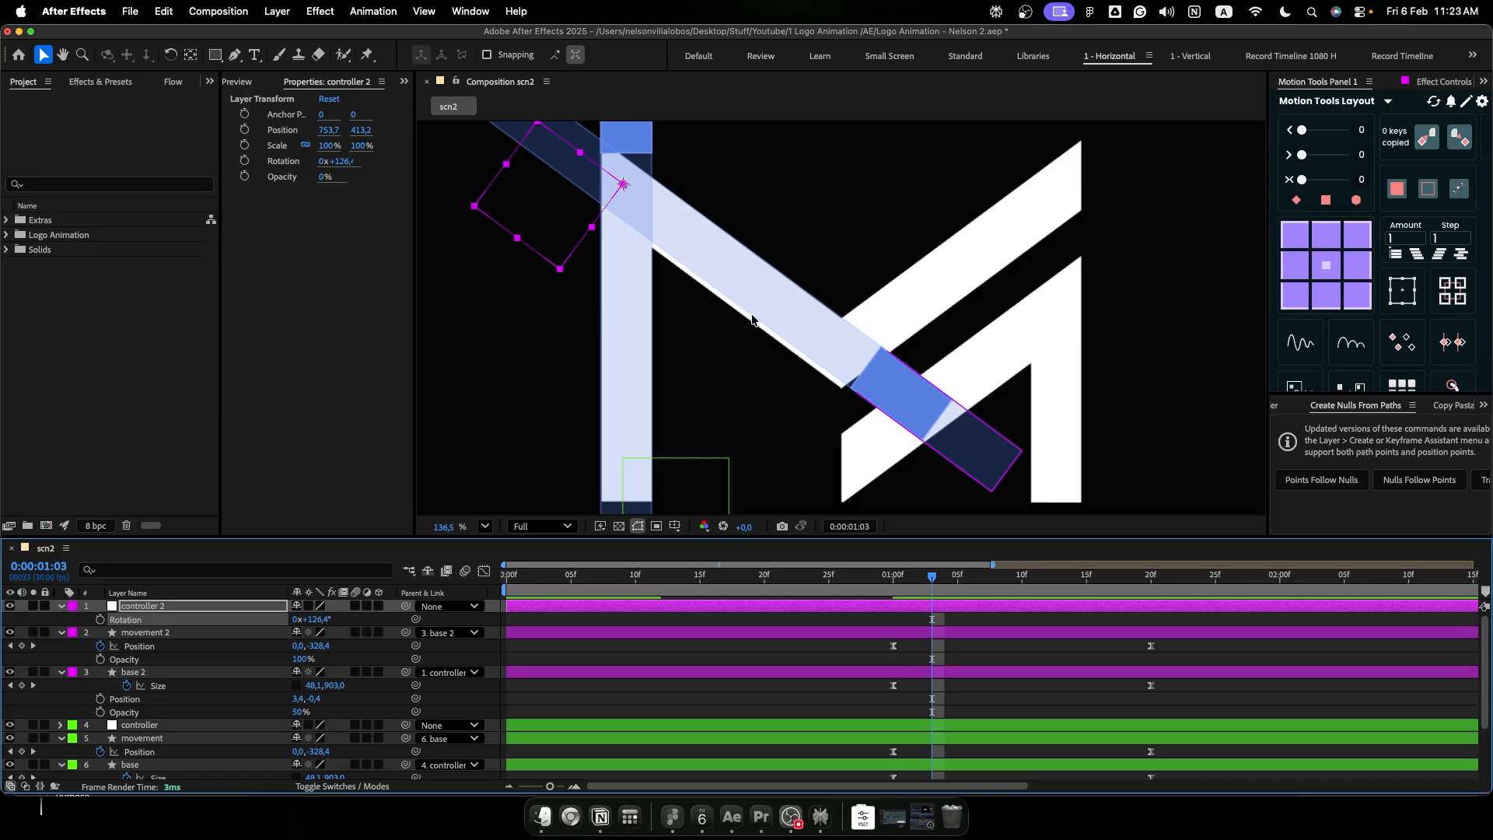
pyautogui.press('Left')
pyautogui.press('Left')
pyautogui.press('Left')
pyautogui.press('Left')
pyautogui.press('Left')
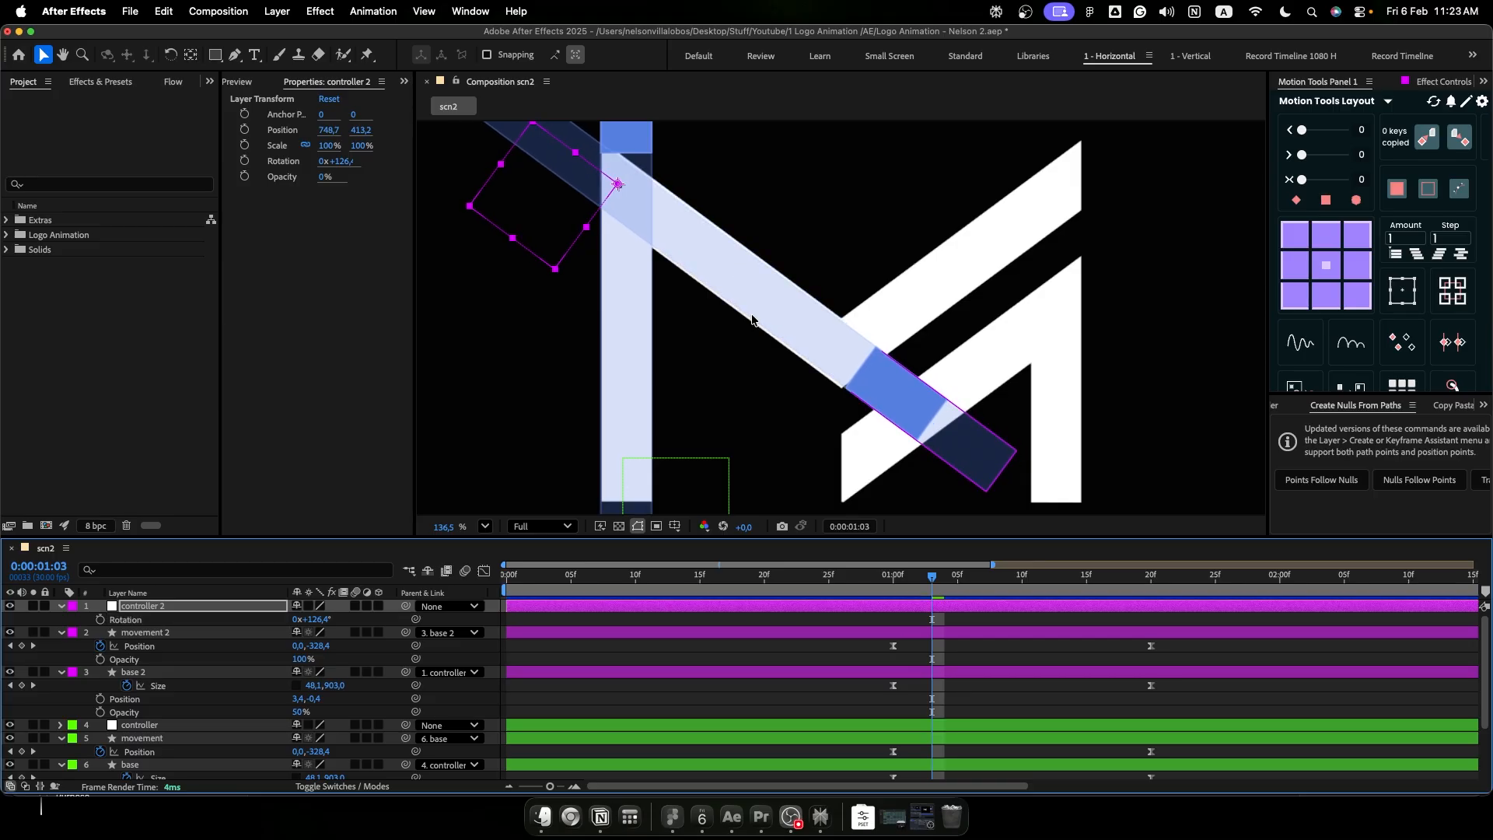
pyautogui.press('Right')
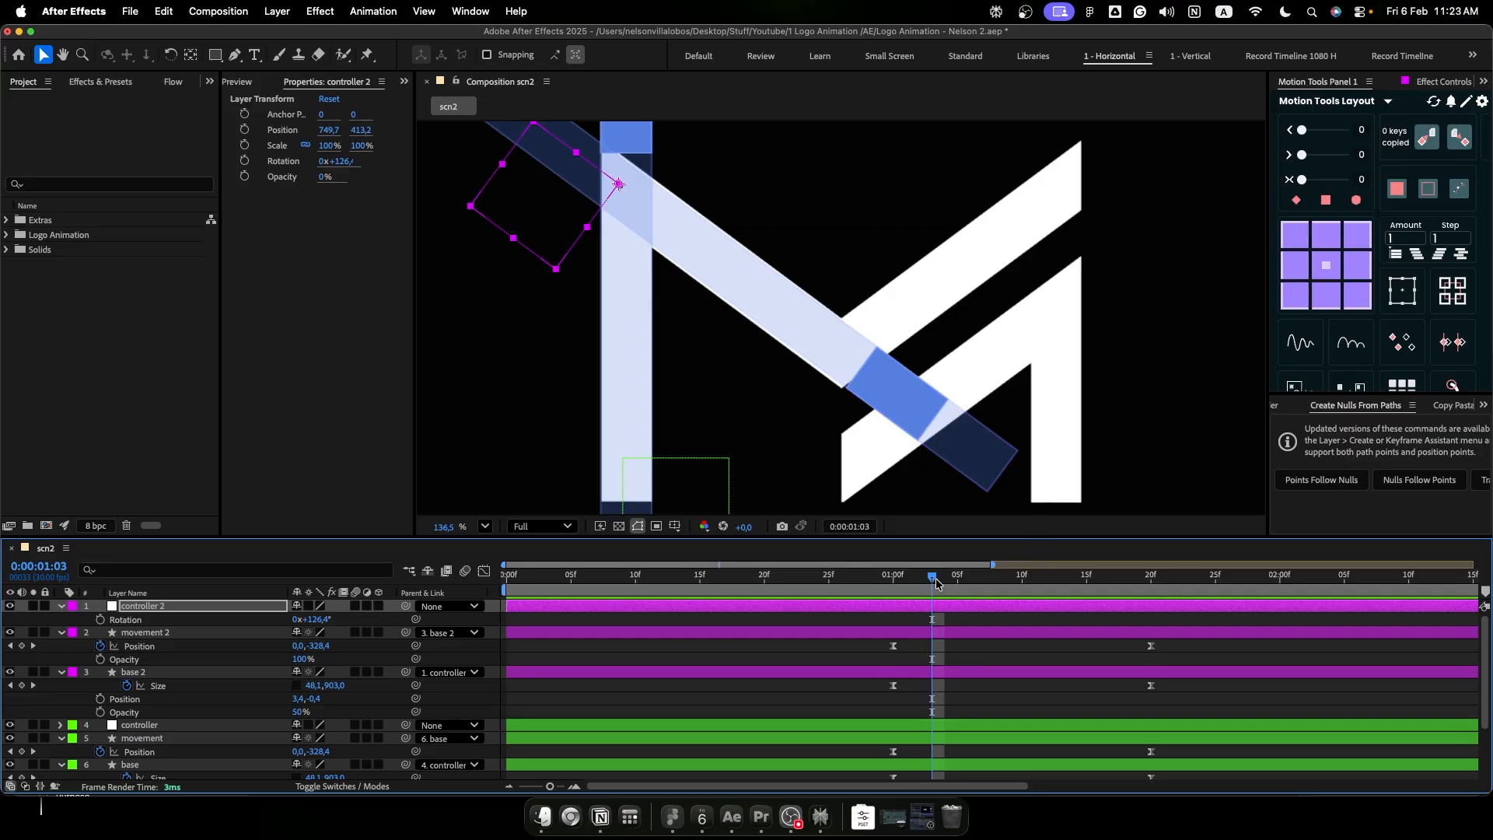
# - At 0:00:01:20, widen base 2 to 53.1 on both of its size keyframes
pyautogui.moveTo(935, 583); pyautogui.dragTo(1152, 583)
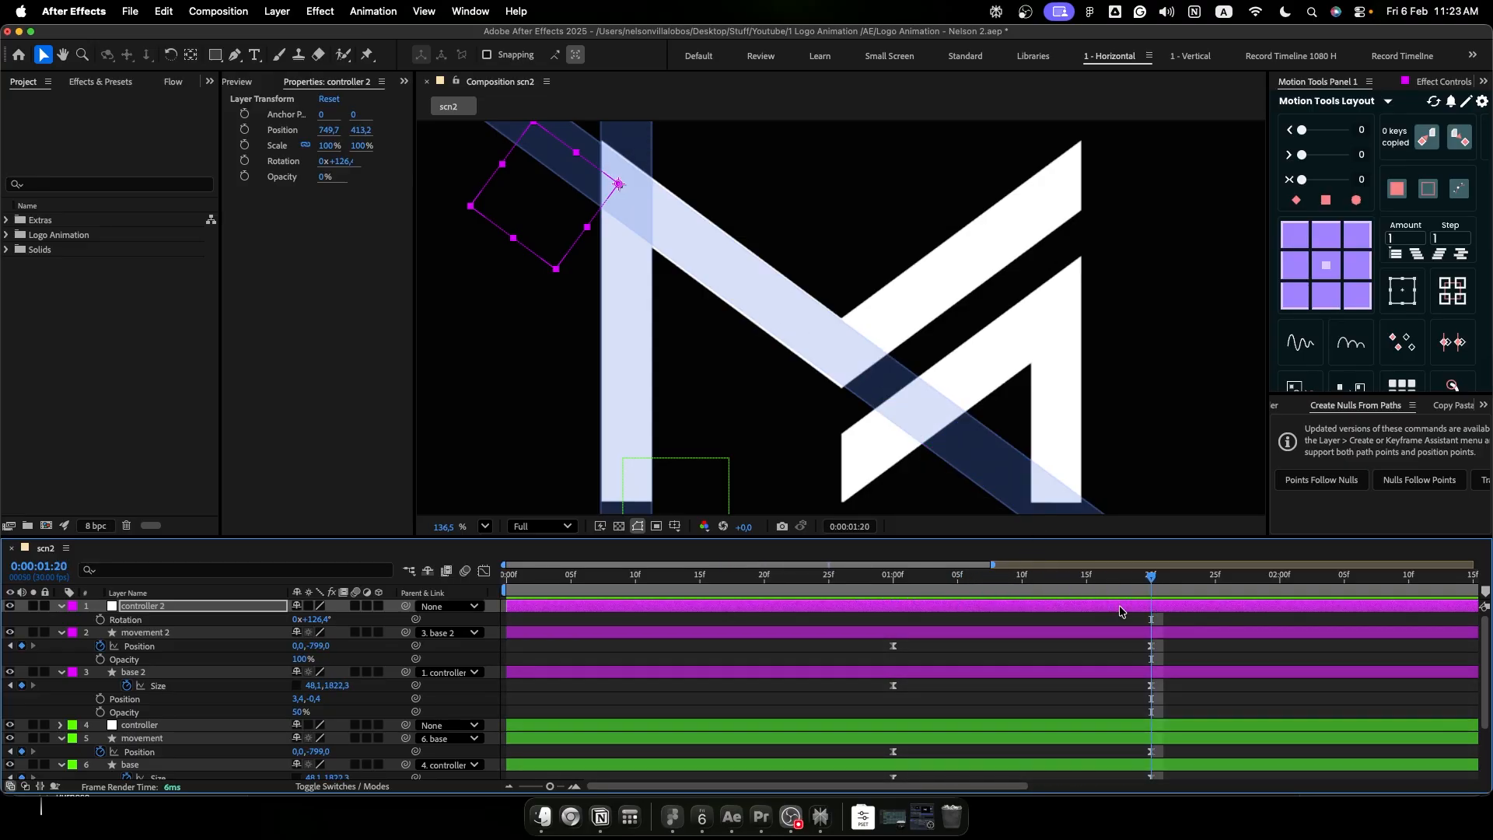
pyautogui.click(724, 635)
pyautogui.keyDown('shift'); pyautogui.click(736, 672); pyautogui.keyUp('shift')
pyautogui.press('u')
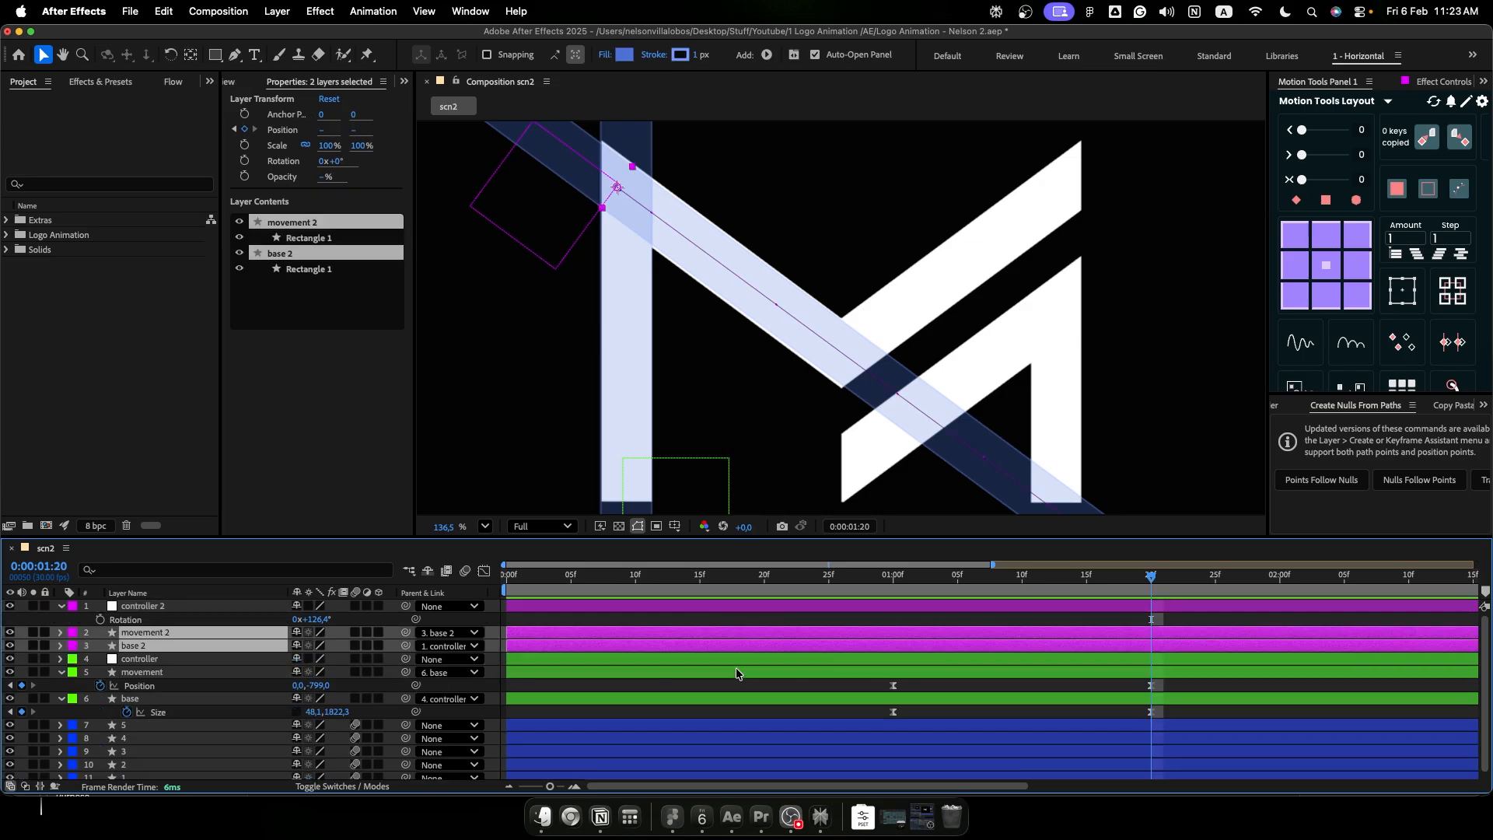
pyautogui.press('u')
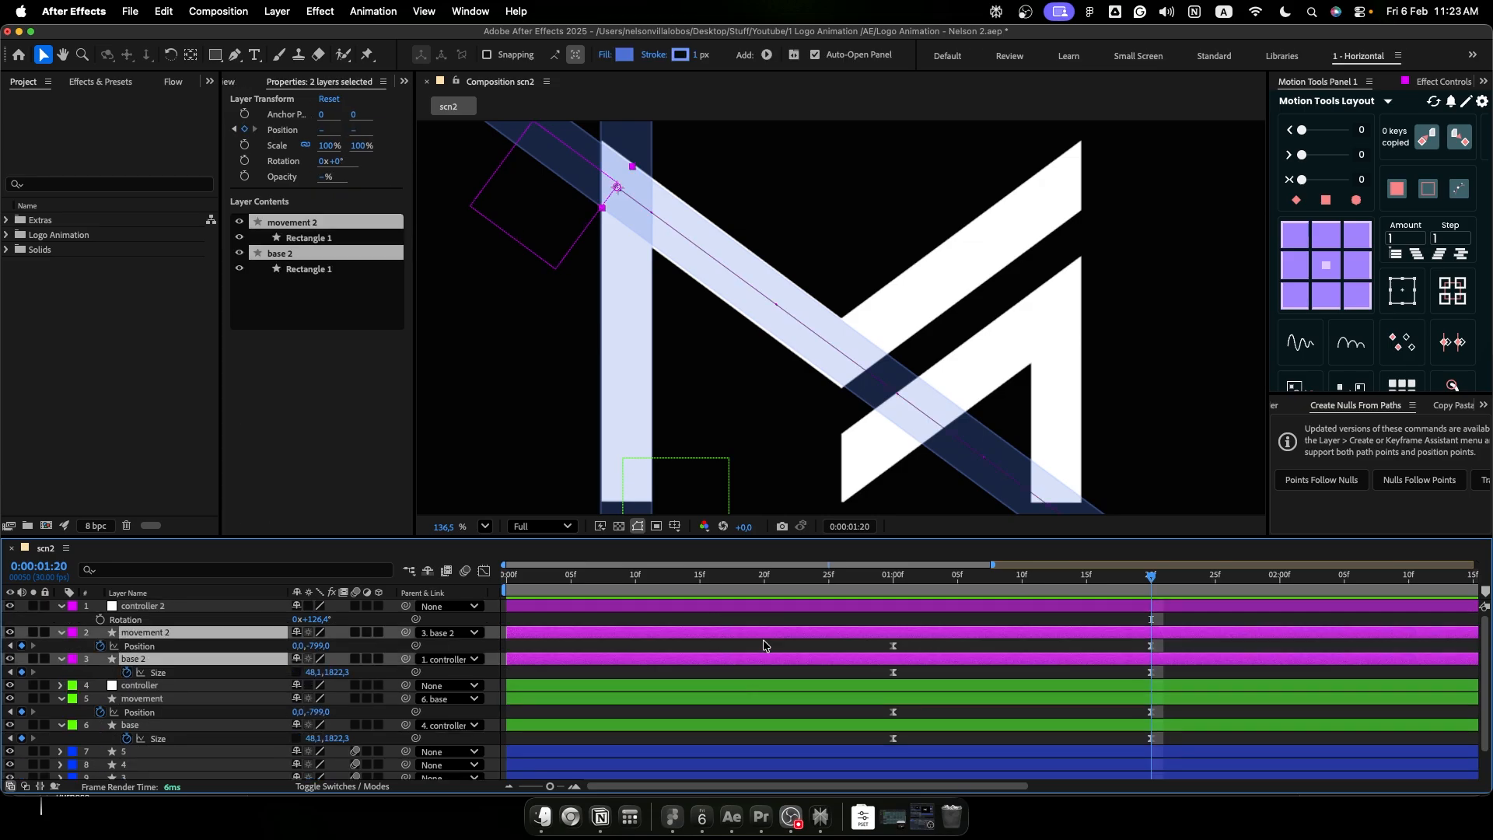
pyautogui.moveTo(870, 672); pyautogui.dragTo(1169, 675)
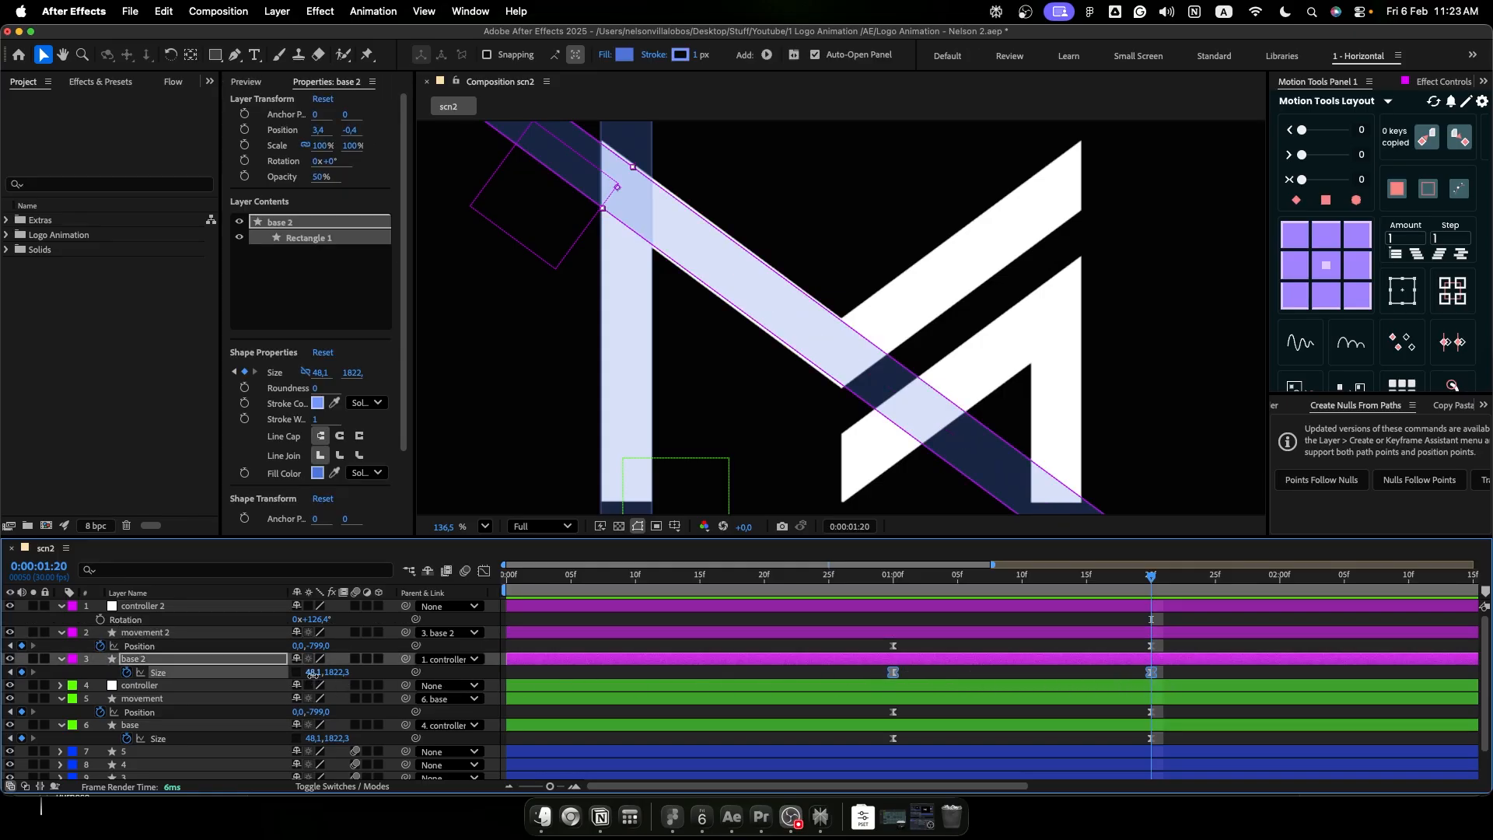
pyautogui.moveTo(314, 674); pyautogui.dragTo(317, 674)
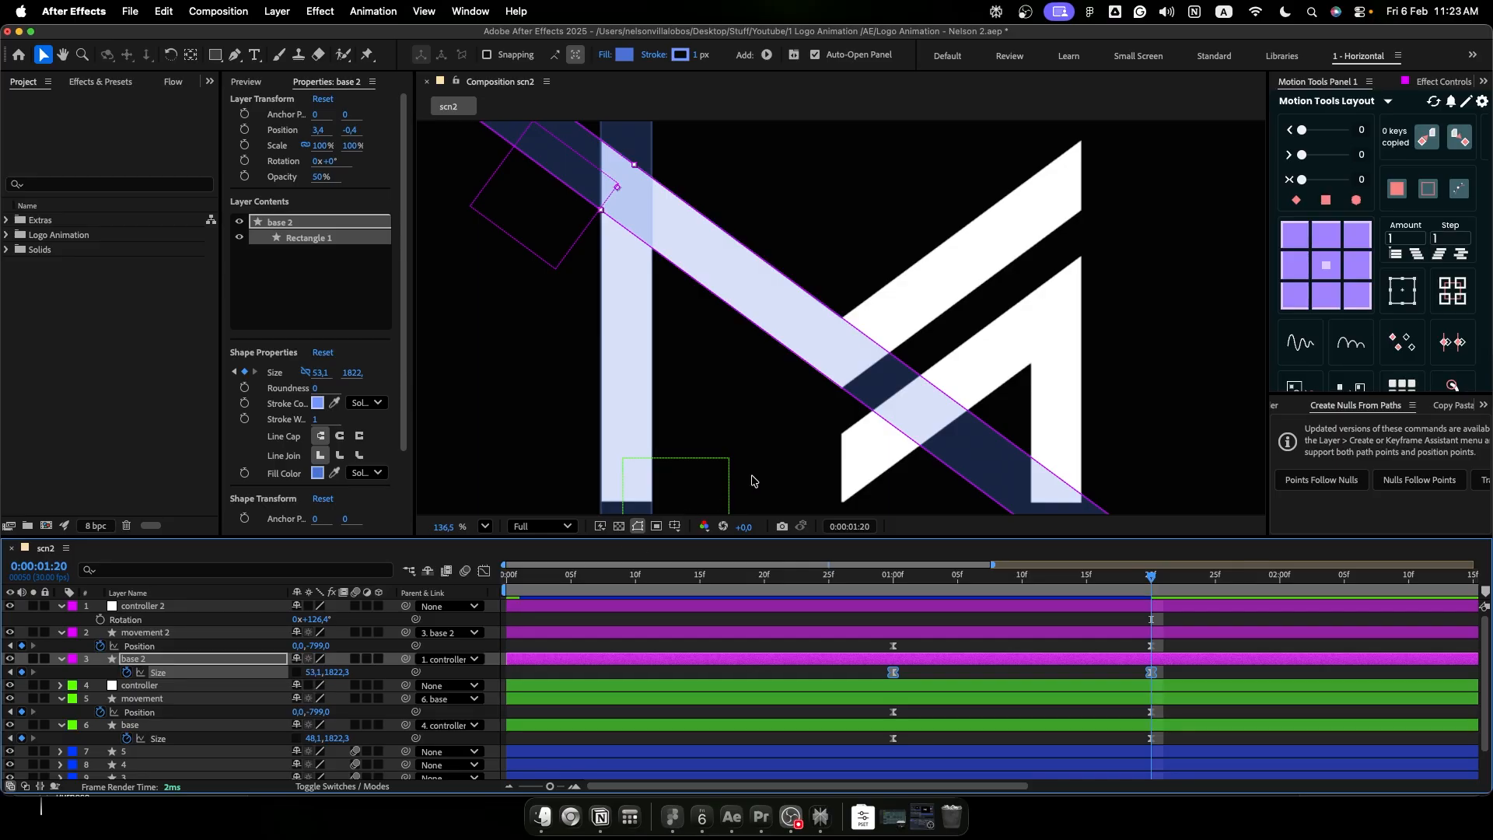
# - Unlink movement 2's size proportions and set its width to 53.1, copied from base 2
pyautogui.click(314, 674)
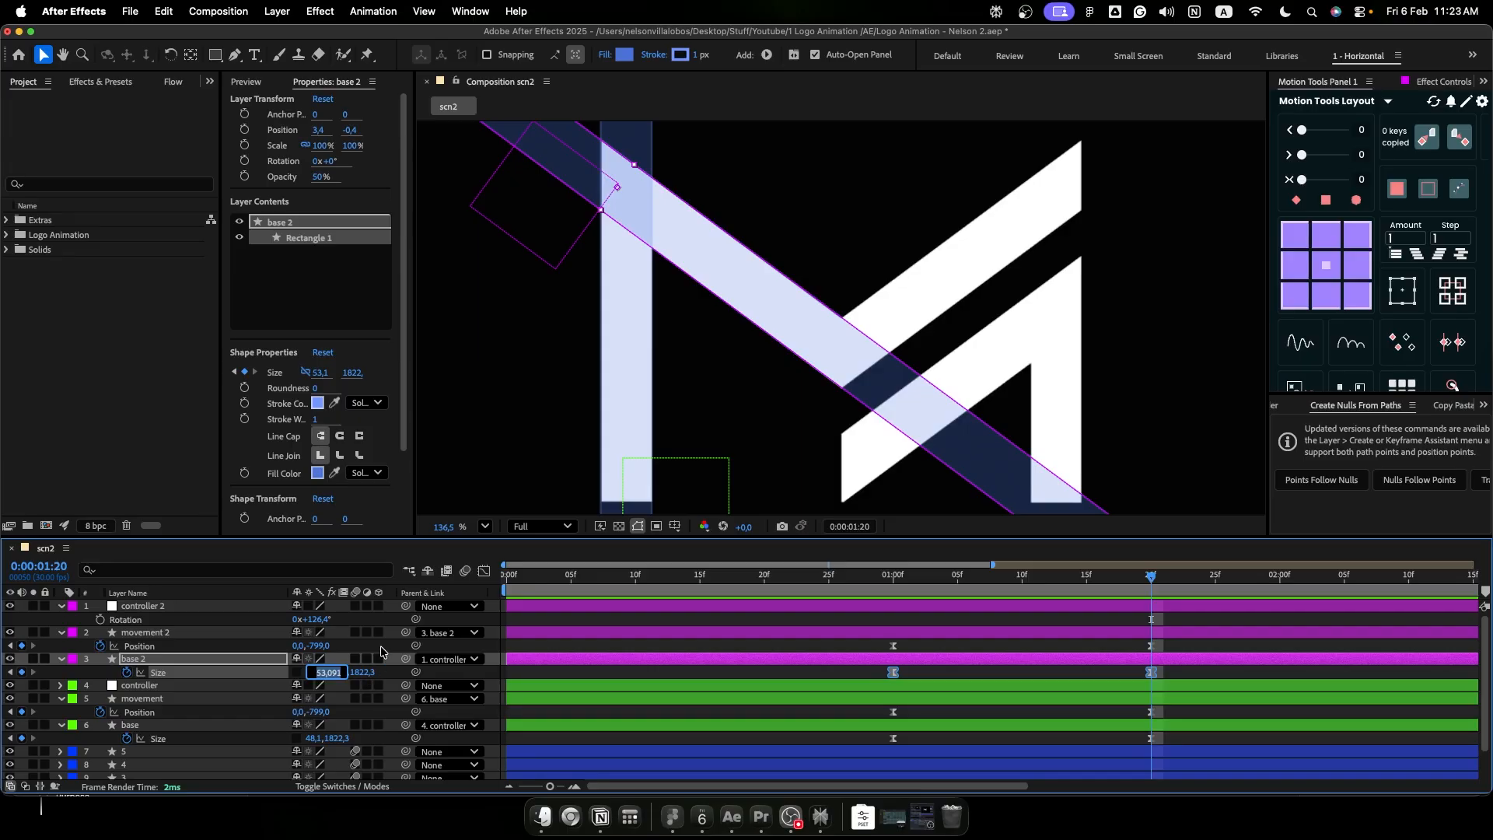
pyautogui.click(385, 653)
pyautogui.click(187, 633)
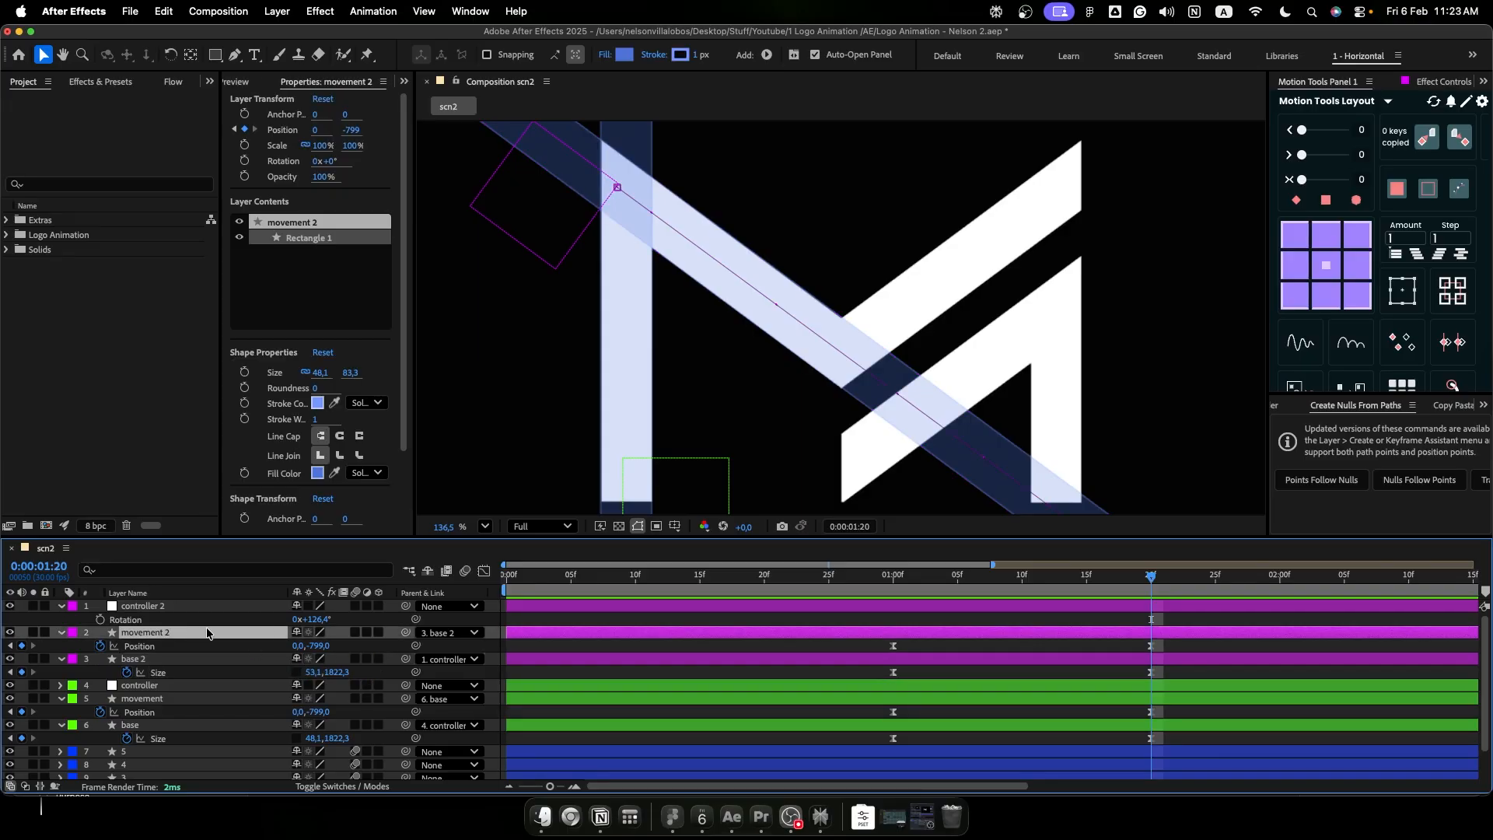
pyautogui.click(305, 375)
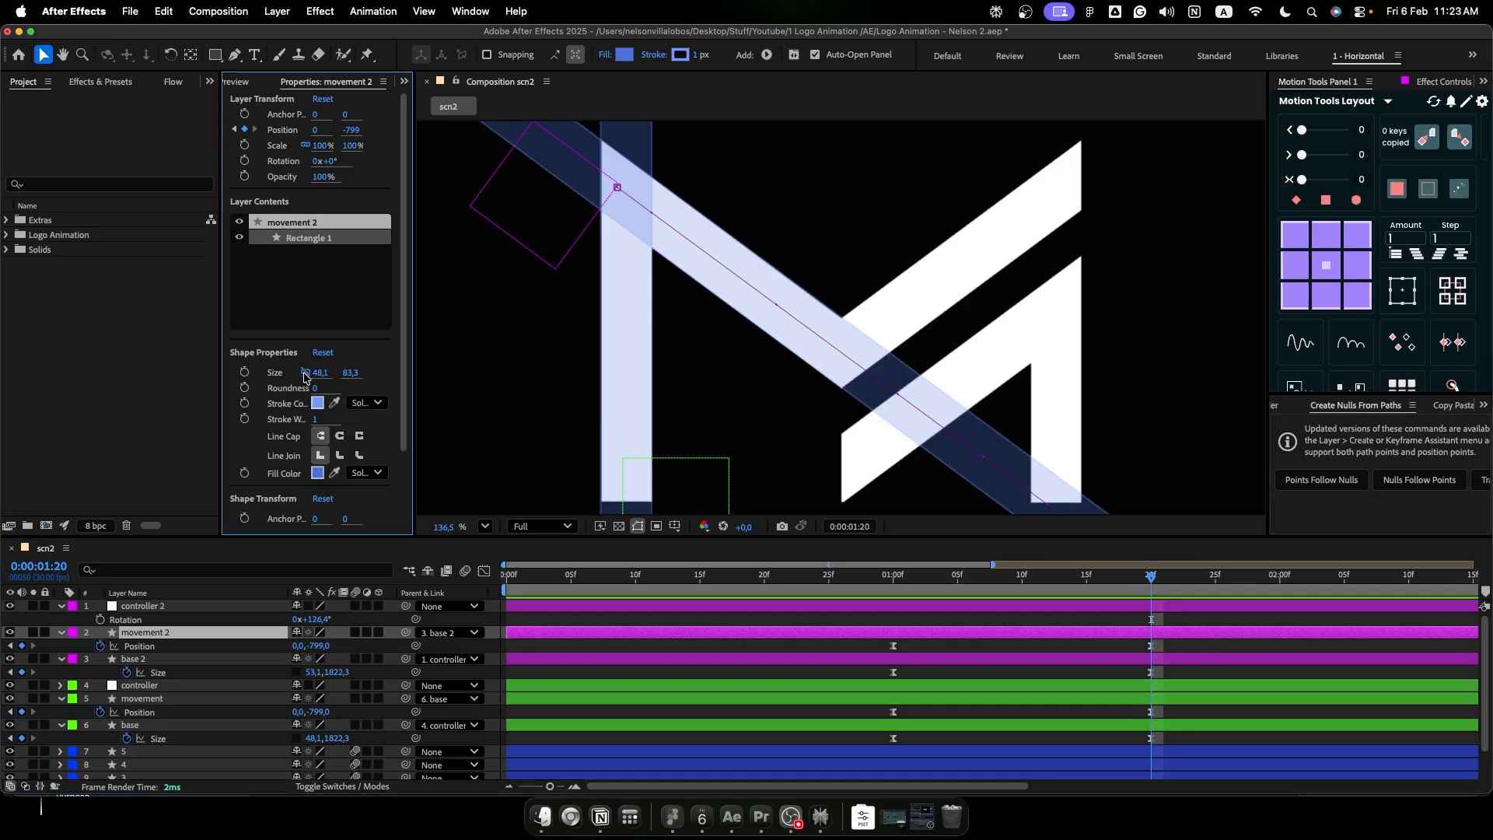
pyautogui.click(319, 373)
pyautogui.press('Return')
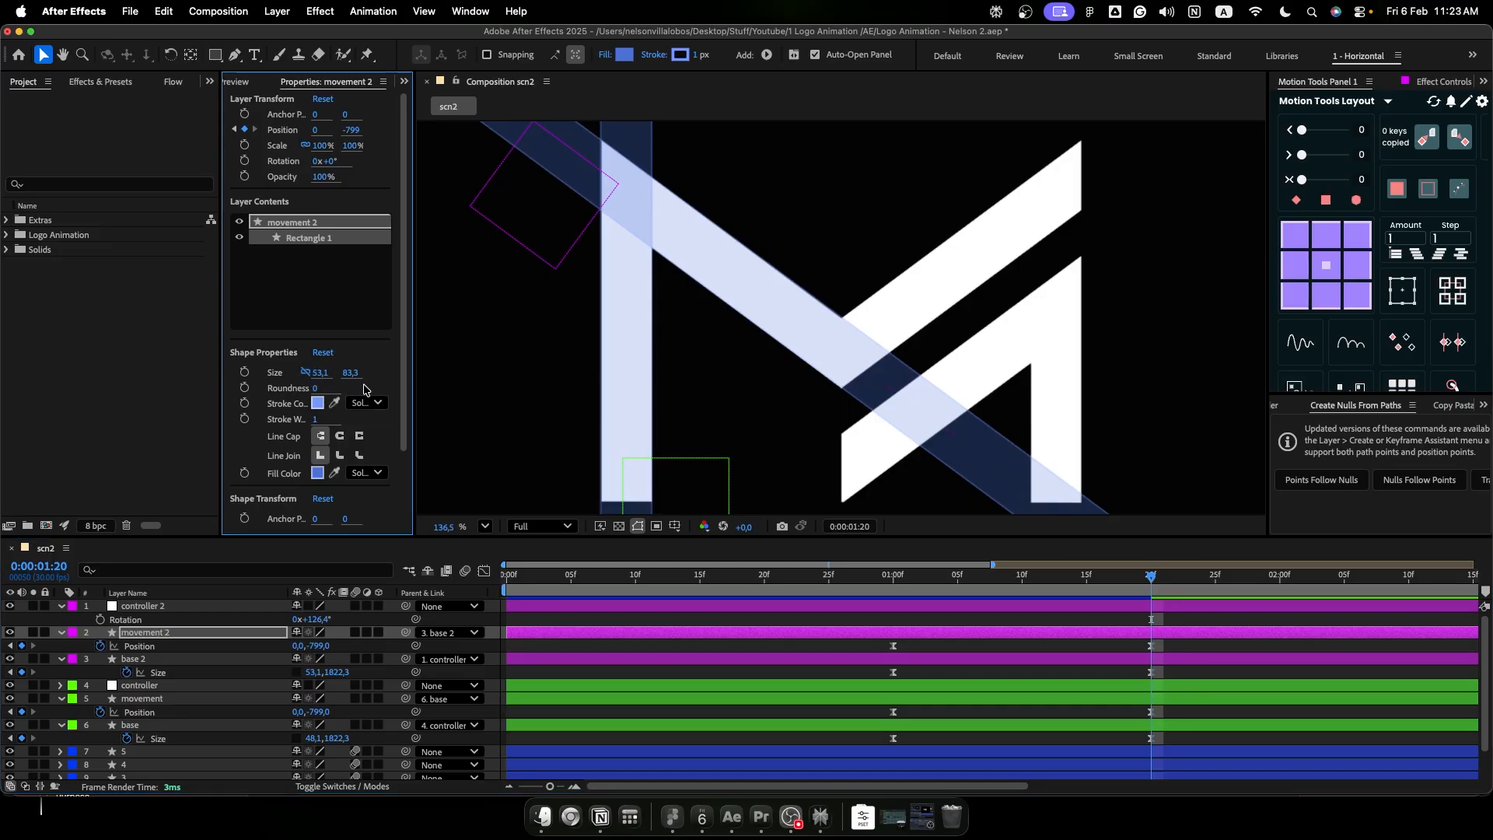
# - Check the widened diagonal rectangle at 0:00:01:00, then preview the whole animation with the full composition in view
pyautogui.moveTo(1117, 583); pyautogui.dragTo(895, 579)
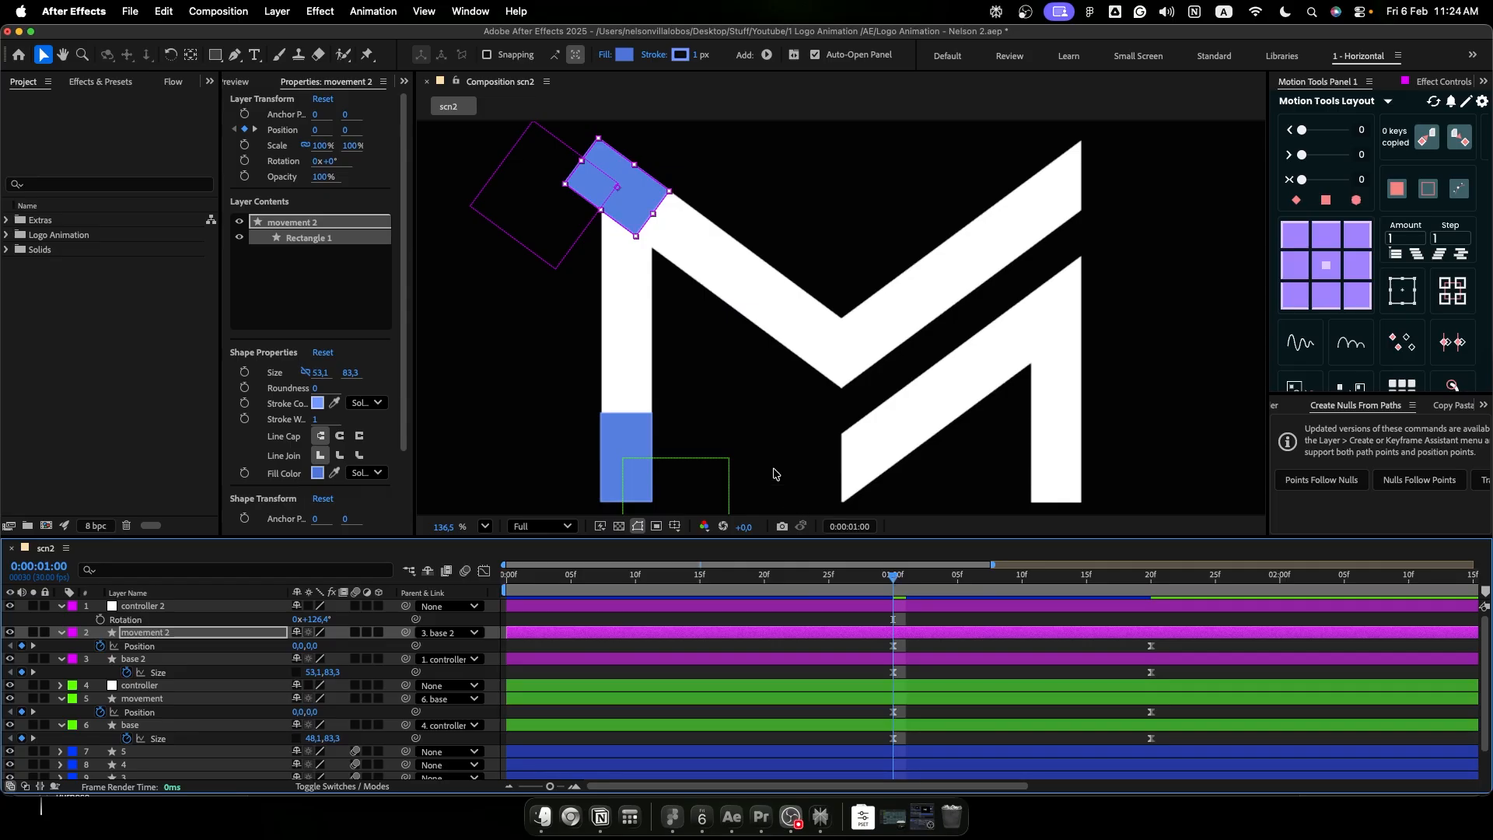
pyautogui.click(775, 473)
pyautogui.hotkey('shift', '/')
pyautogui.press('space')
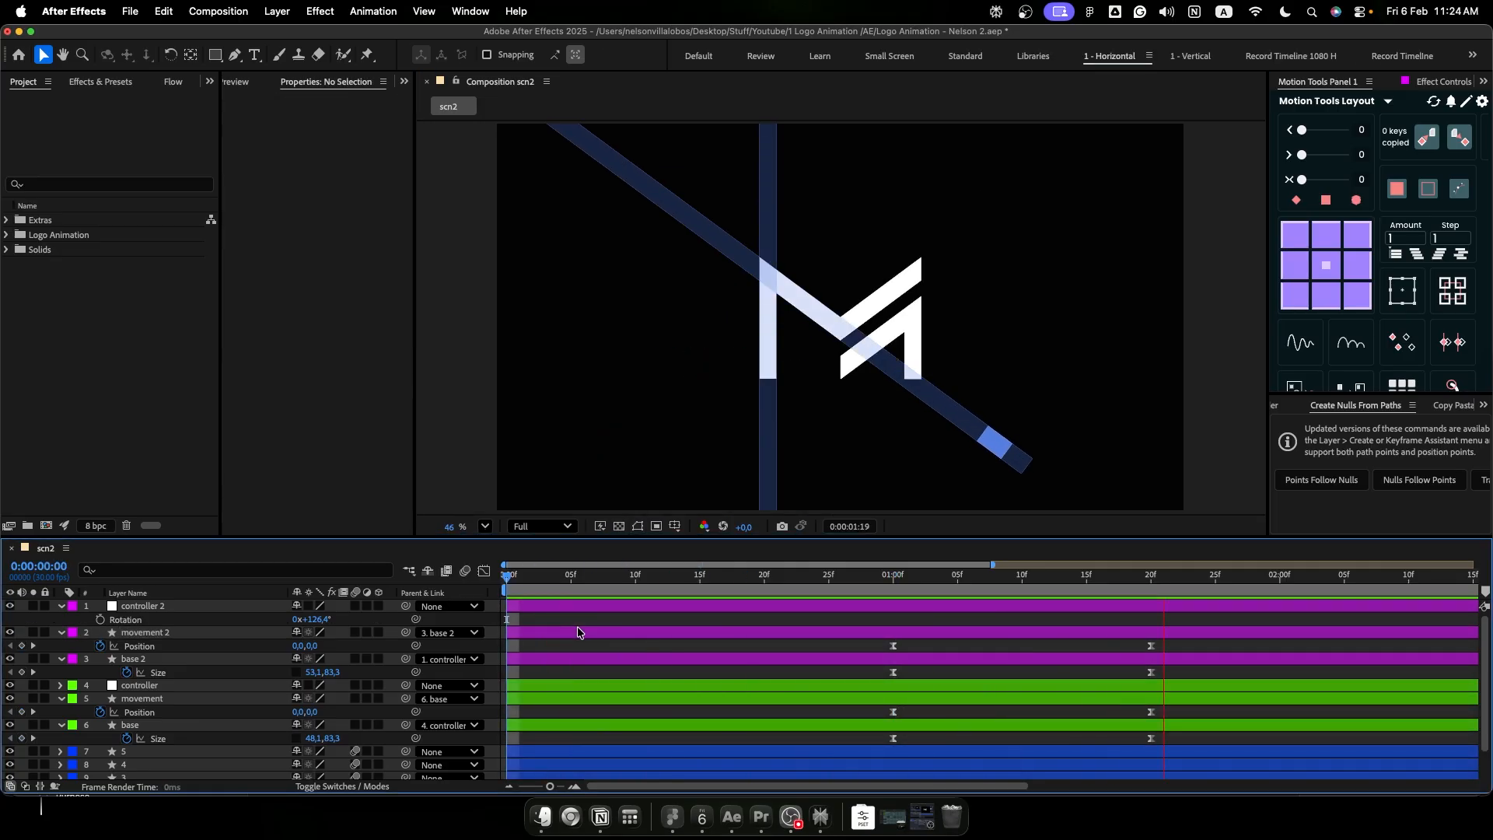
# - At 0:00:01:20, move controller 2 up along the diagonal to about 141.2, -34.4 so movement 2's rectangle covers the logo's upper-left corner
pyautogui.moveTo(865, 581); pyautogui.dragTo(1188, 594)
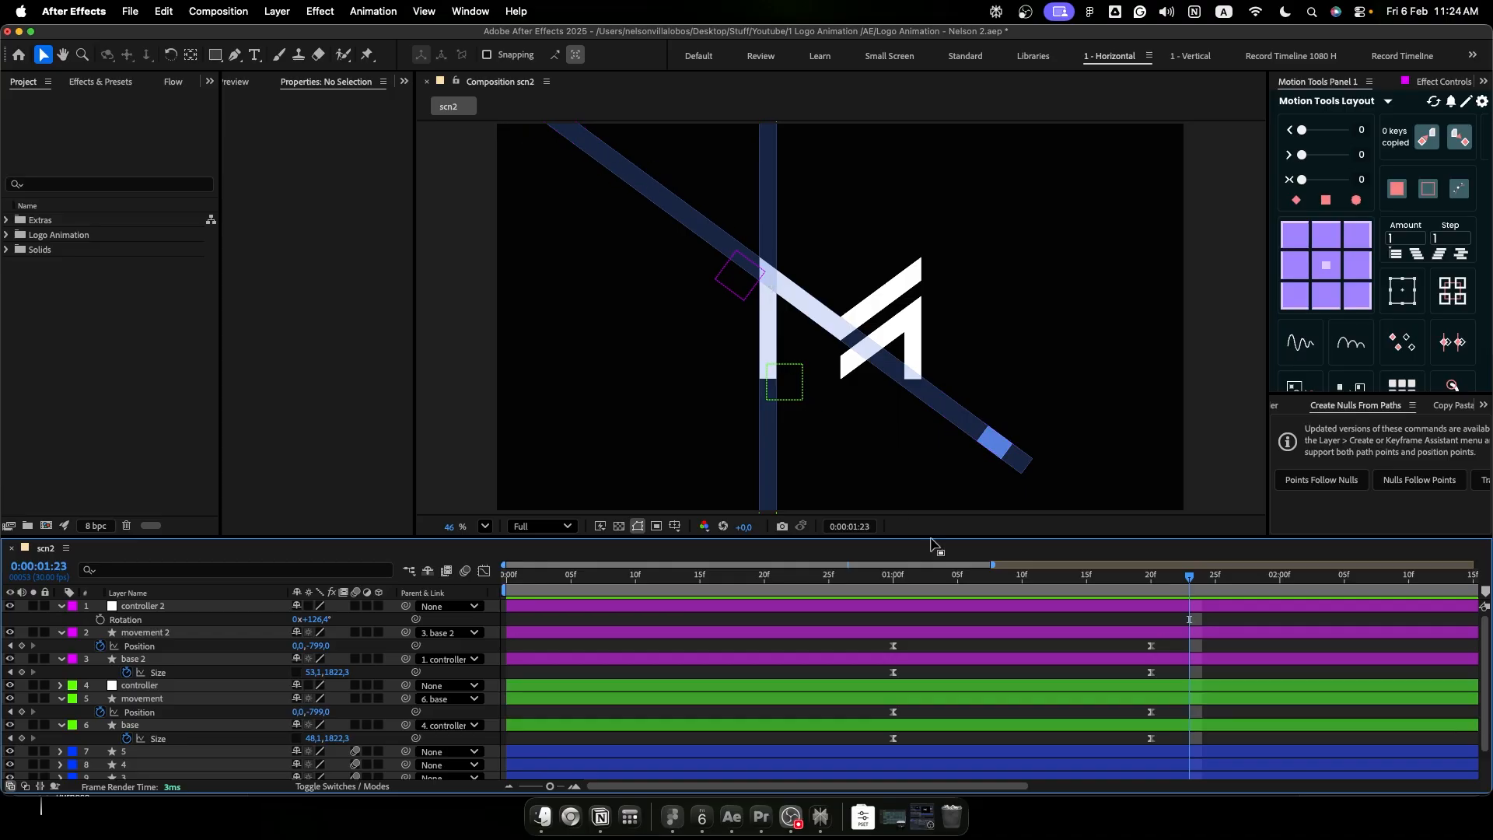
pyautogui.moveTo(998, 581); pyautogui.dragTo(1151, 582)
pyautogui.click(903, 611)
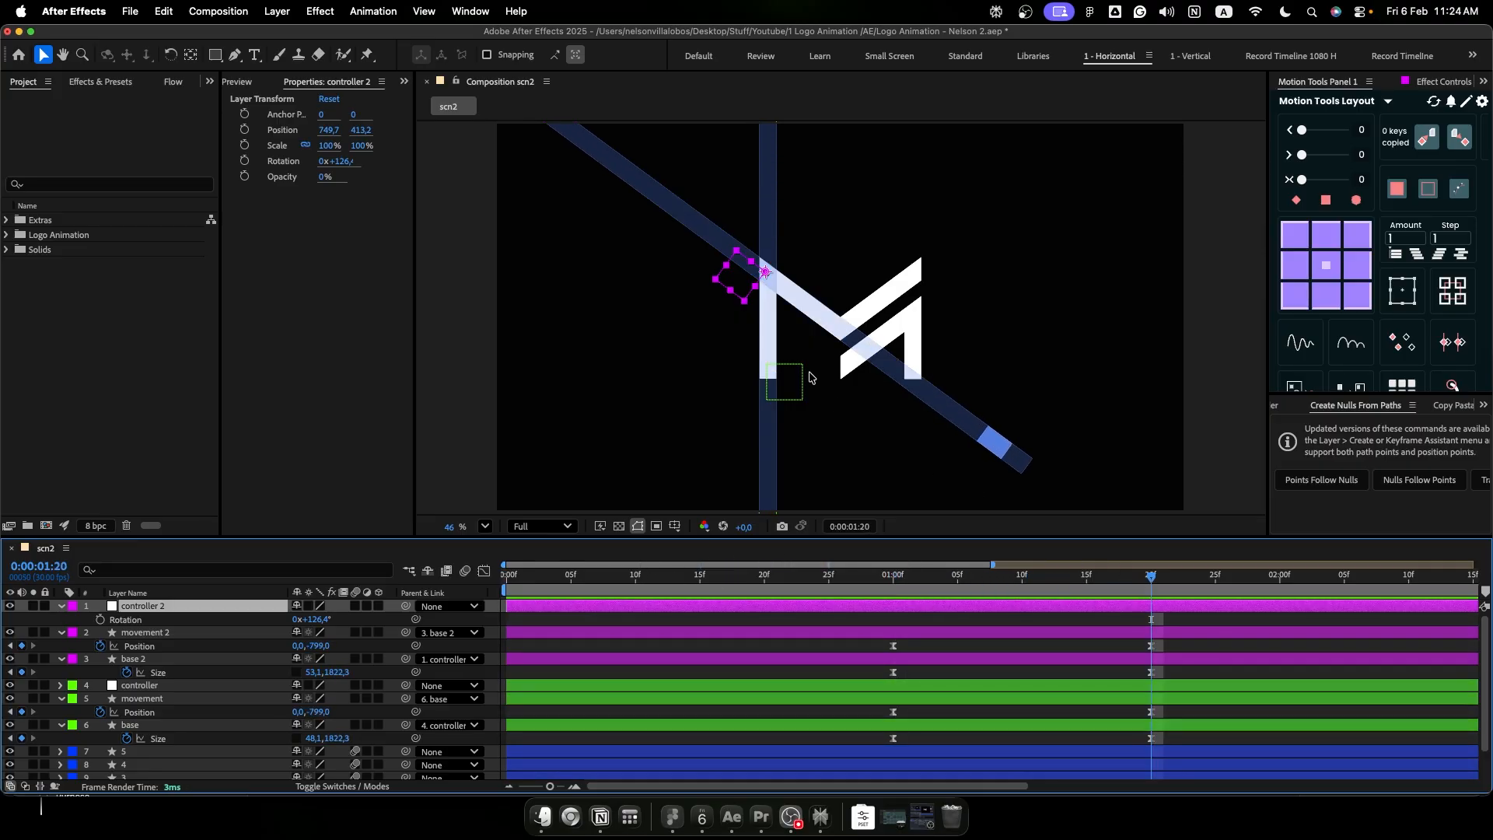
pyautogui.moveTo(725, 280); pyautogui.dragTo(504, 121)
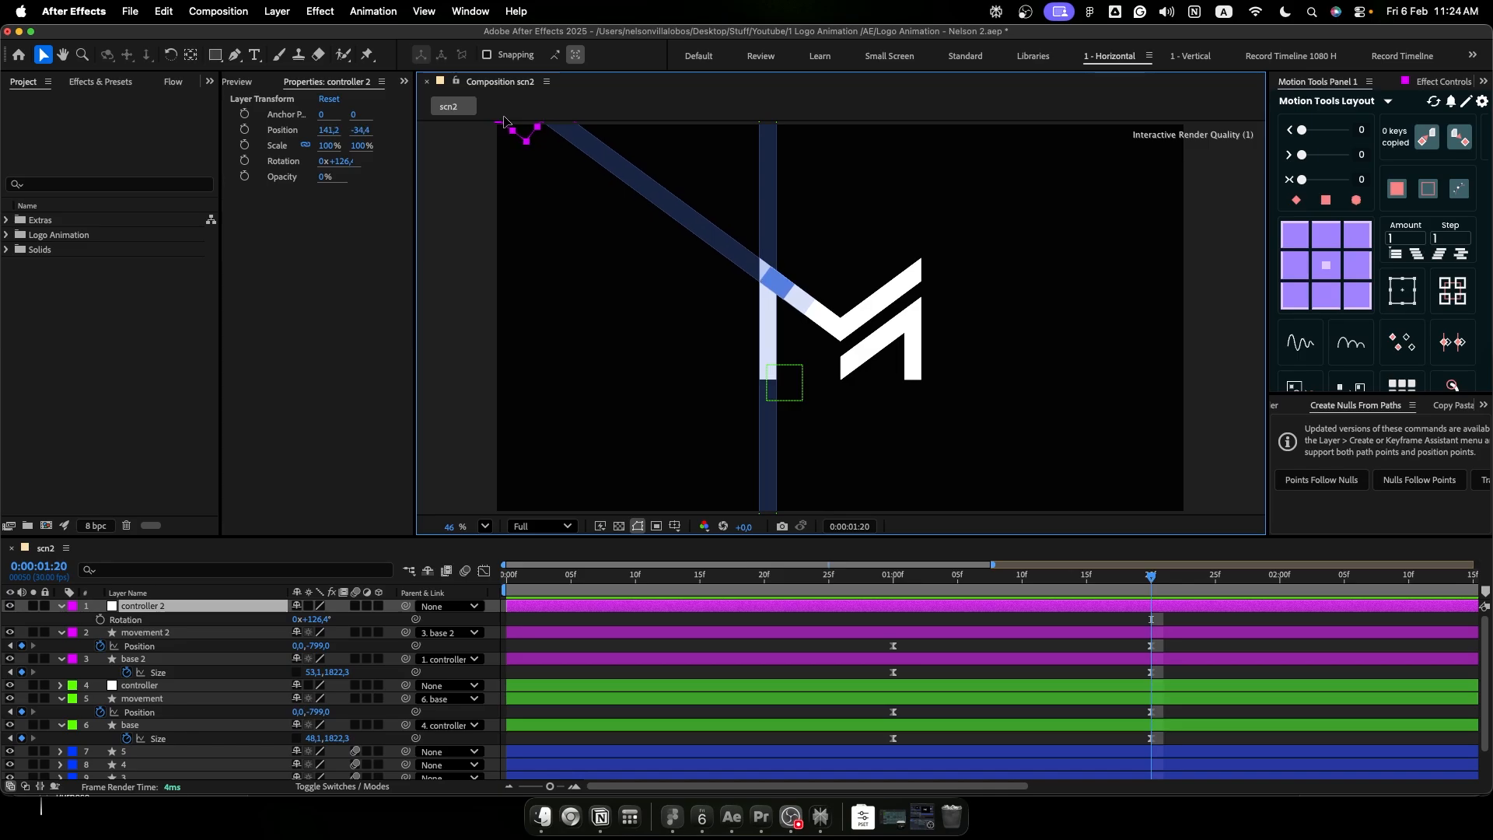
pyautogui.scroll(10, 794, 286)
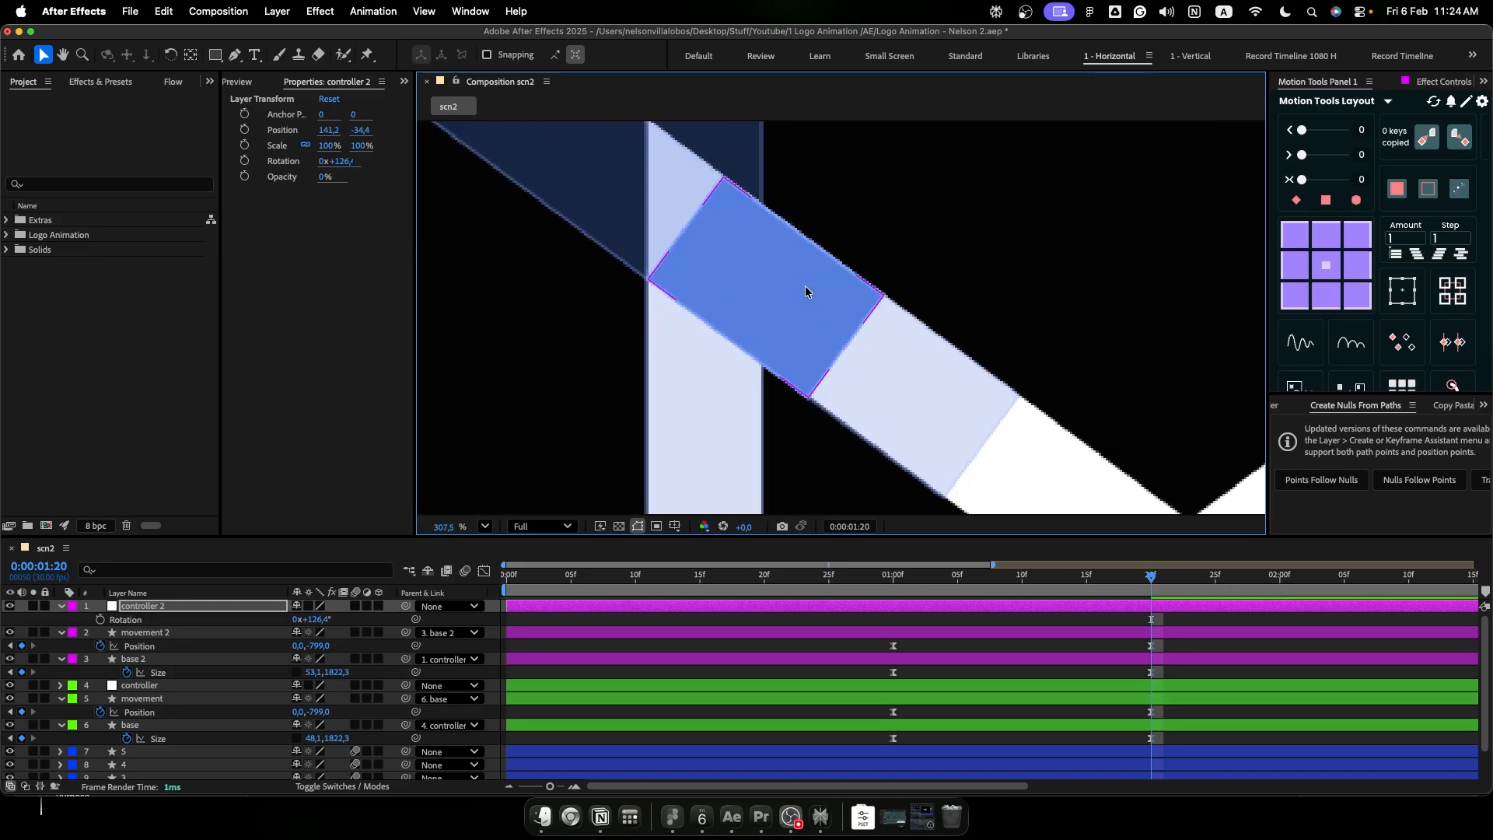
pyautogui.click(919, 241)
pyautogui.hotkey('shift', '/')
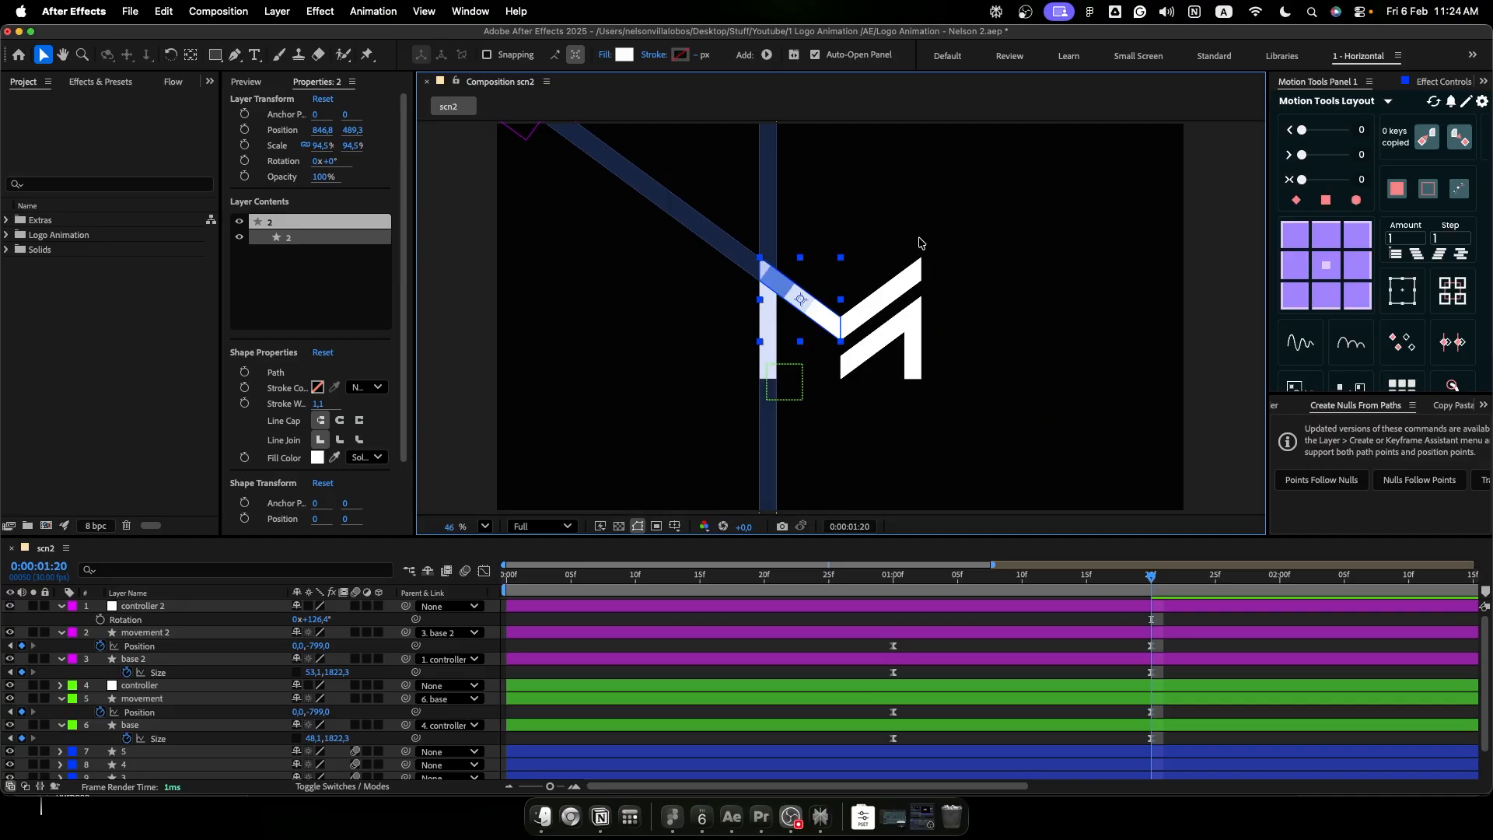
pyautogui.click(920, 239)
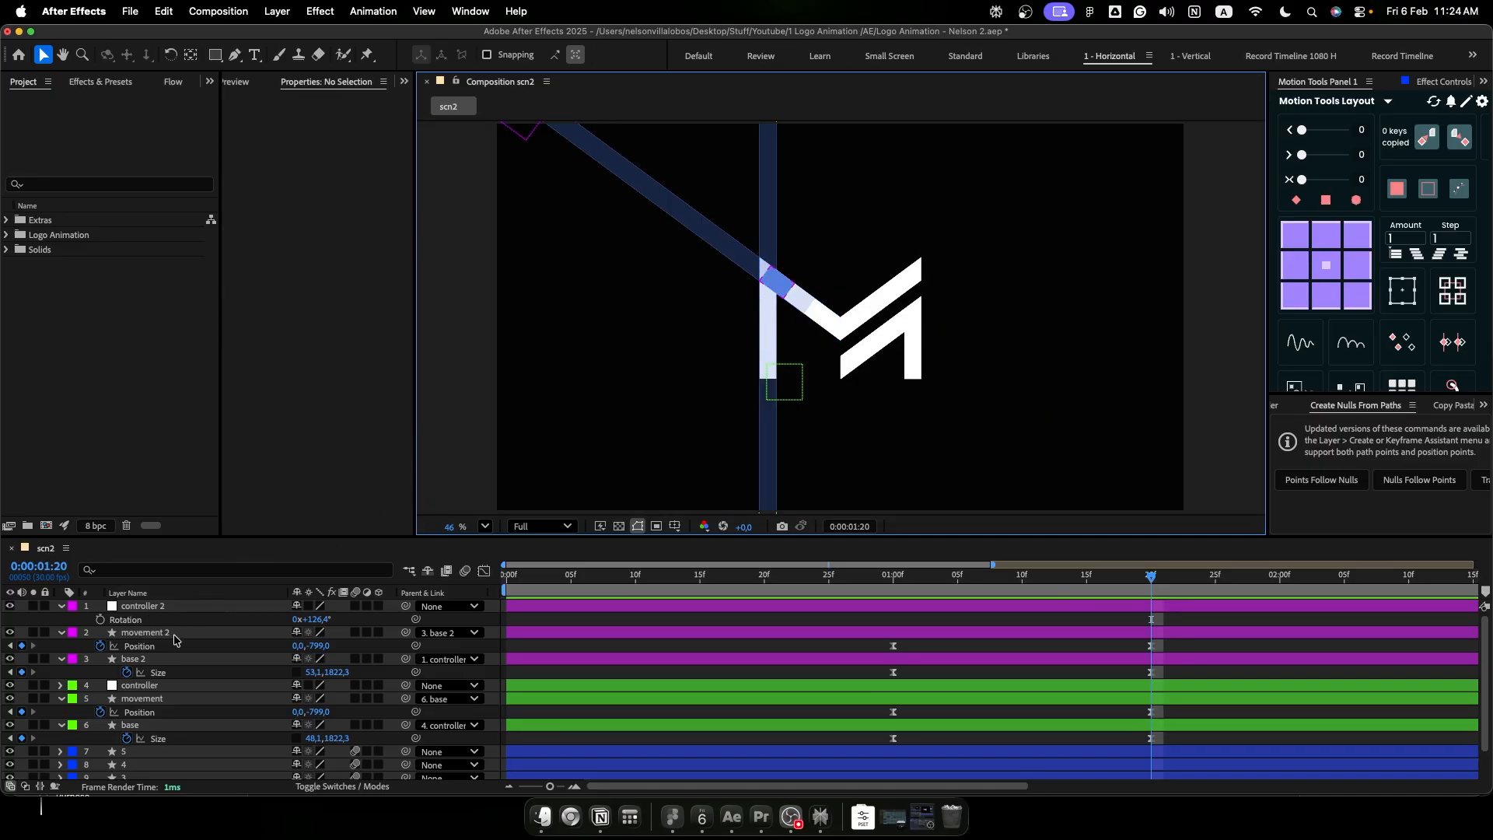
# - Set base 2's height to about 4541.3 at 0:00:01:20 so the diagonal beam extends past the composition's lower edge
pyautogui.moveTo(336, 676); pyautogui.dragTo(1059, 694)
pyautogui.moveTo(1152, 468); pyautogui.dragTo(1083, 346)
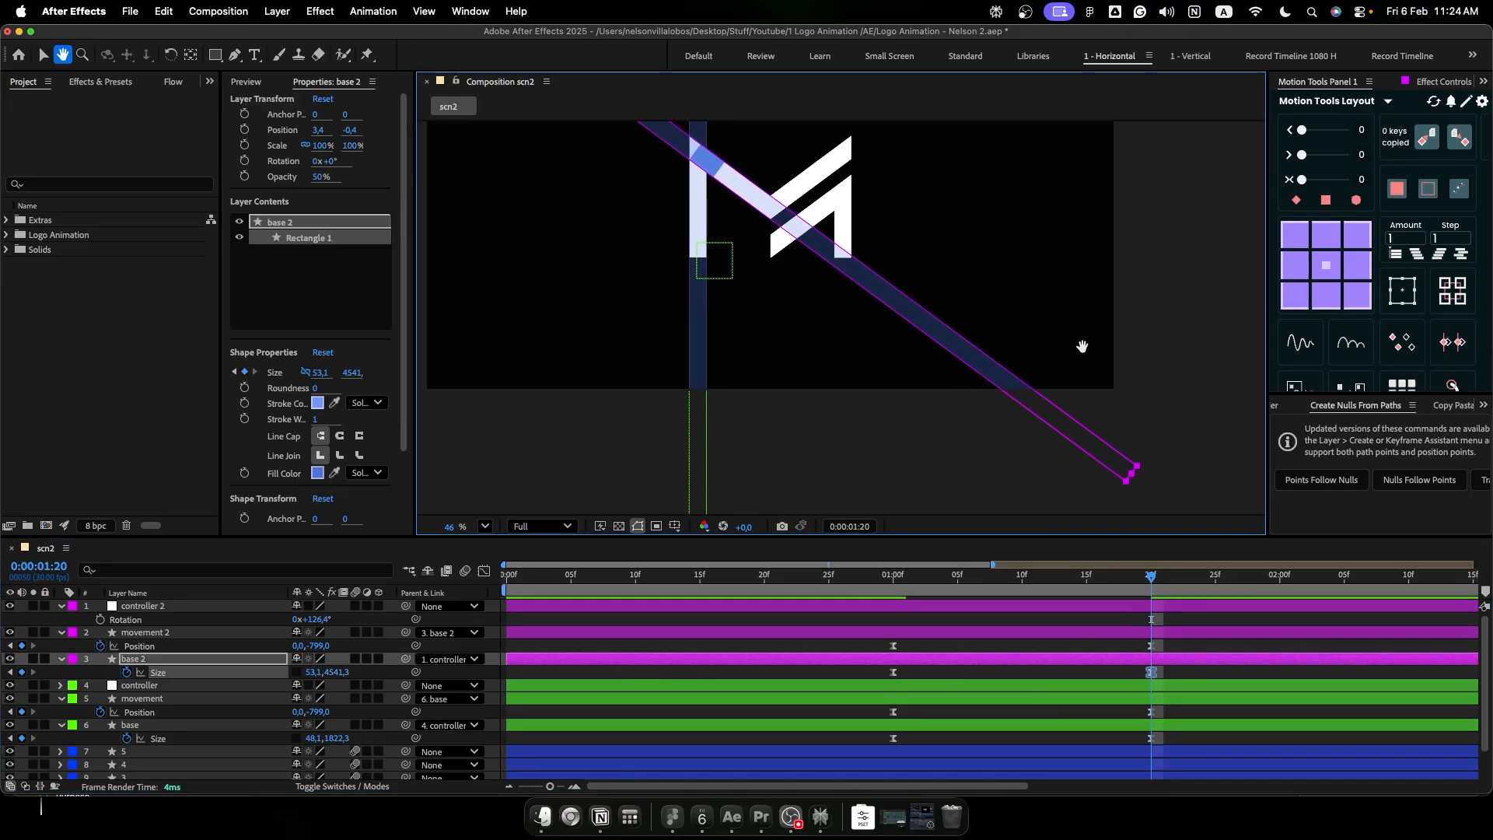
# - Set base 2's height to 4641.3 at 0:00:01:20
pyautogui.moveTo(342, 674); pyautogui.dragTo(346, 674)
pyautogui.moveTo(773, 394); pyautogui.dragTo(802, 525)
pyautogui.click(261, 649)
pyautogui.moveTo(326, 652); pyautogui.dragTo(262, 656)
pyautogui.press('super+z')
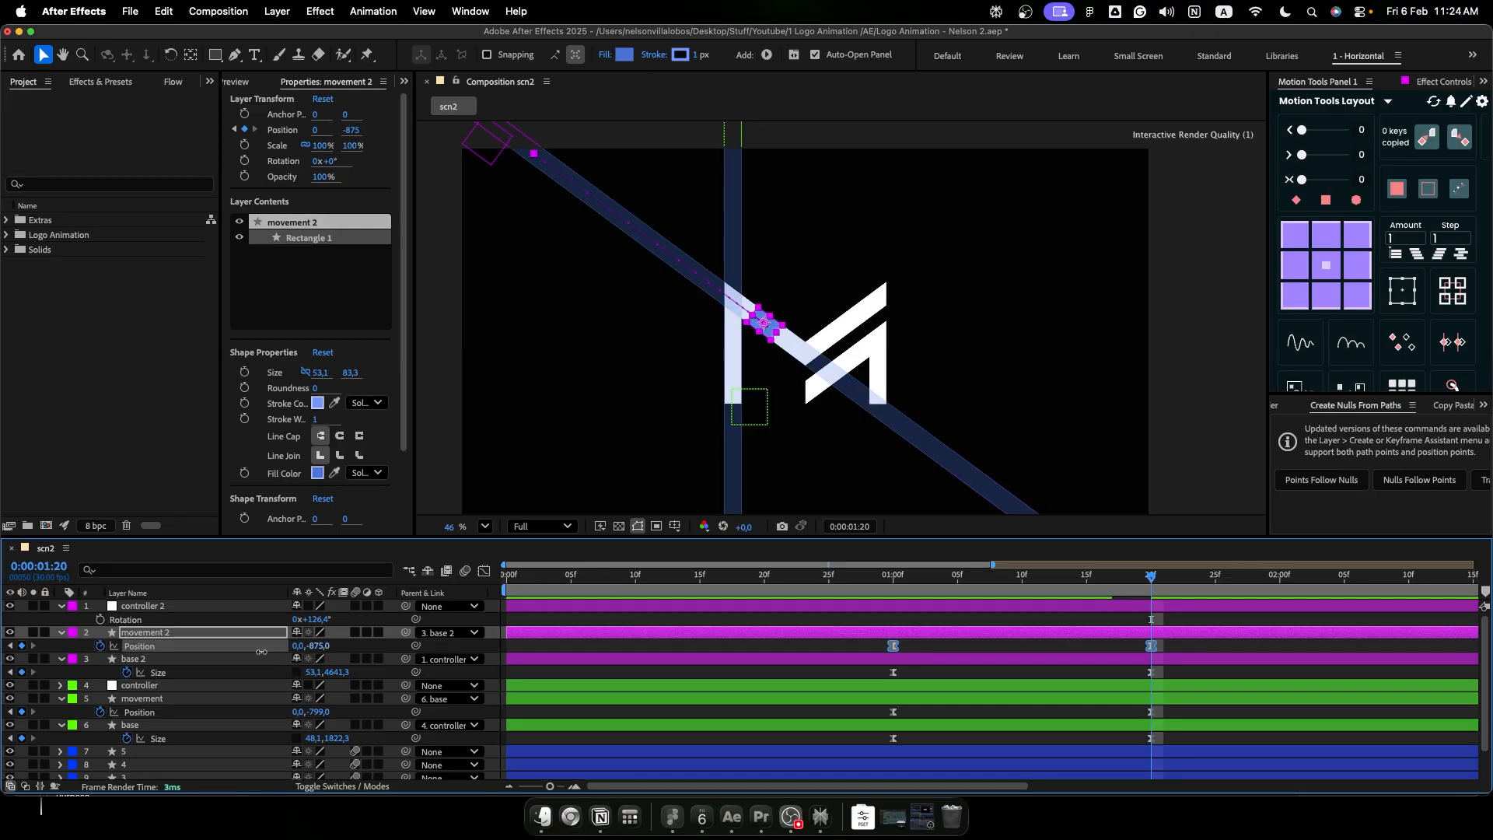
pyautogui.press('super+z')
pyautogui.click(1001, 652)
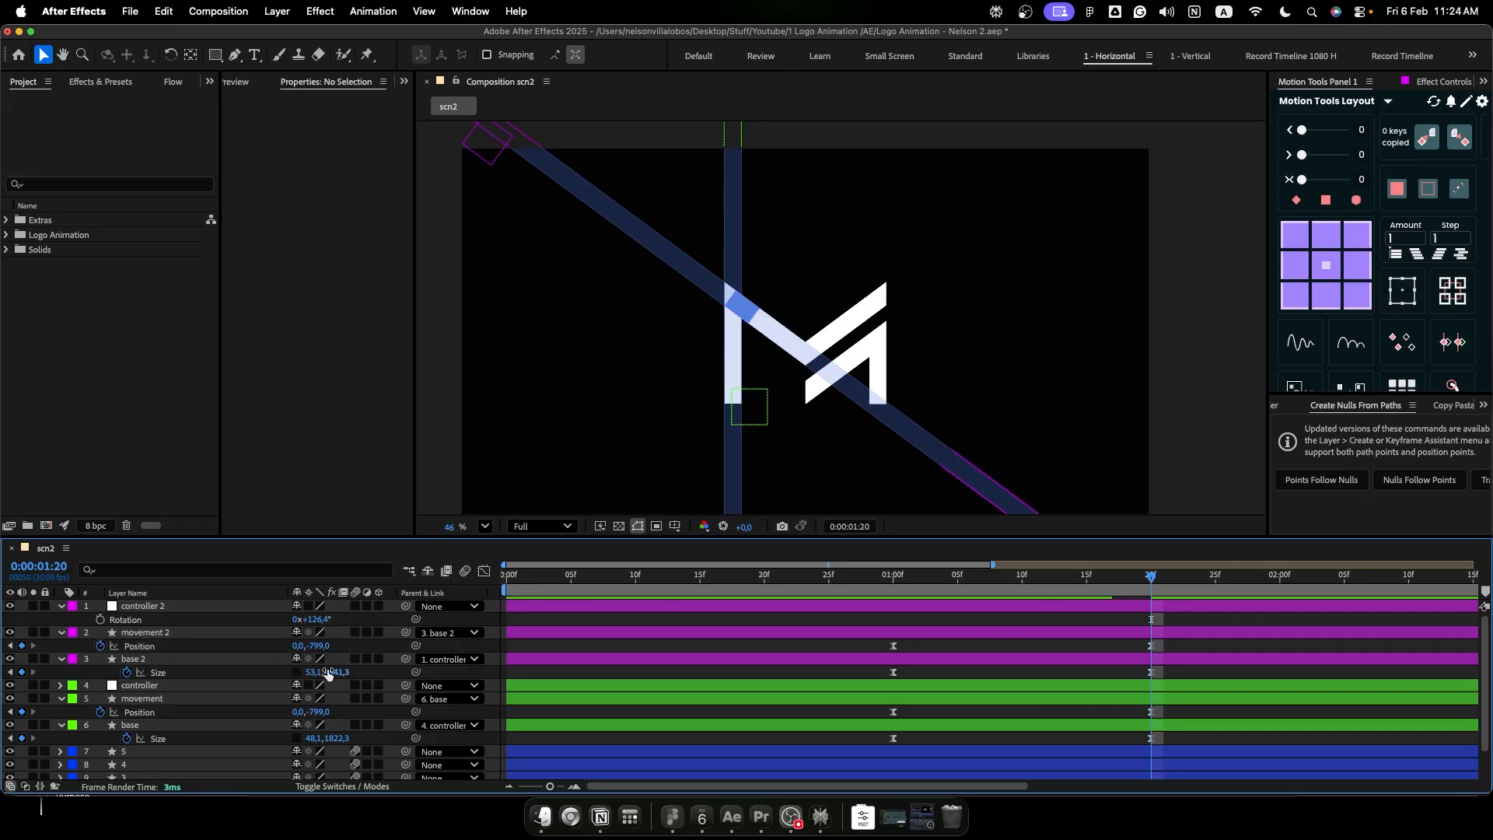
# - Set movement 2's Position to 0, -2238 at 0:00:01:20 so its rectangle travels to the far lower end of the diagonal beam
pyautogui.moveTo(318, 647); pyautogui.dragTo(101, 654)
pyautogui.moveTo(815, 474); pyautogui.dragTo(665, 334)
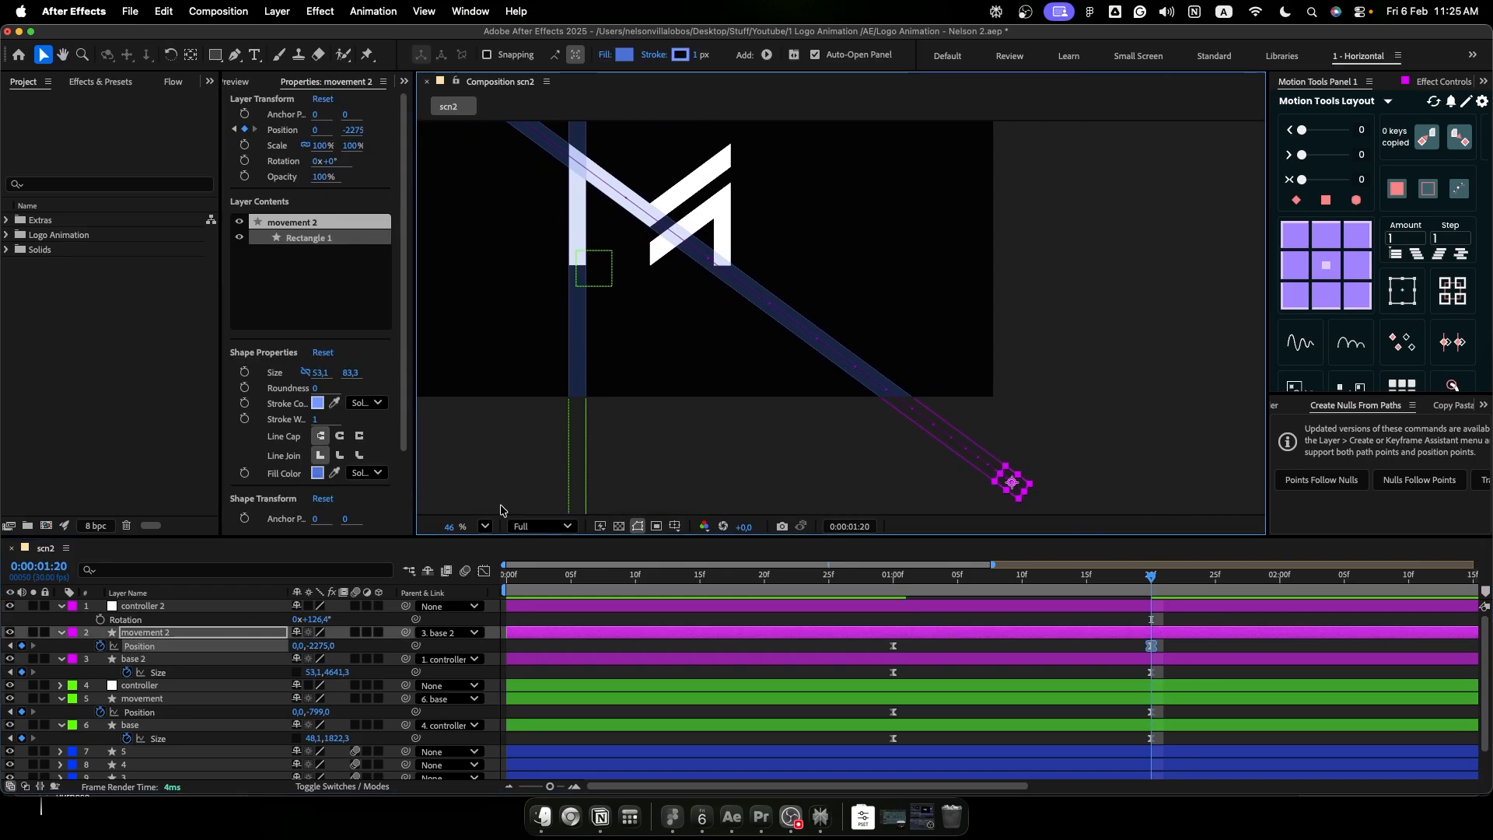
pyautogui.moveTo(319, 647); pyautogui.dragTo(344, 646)
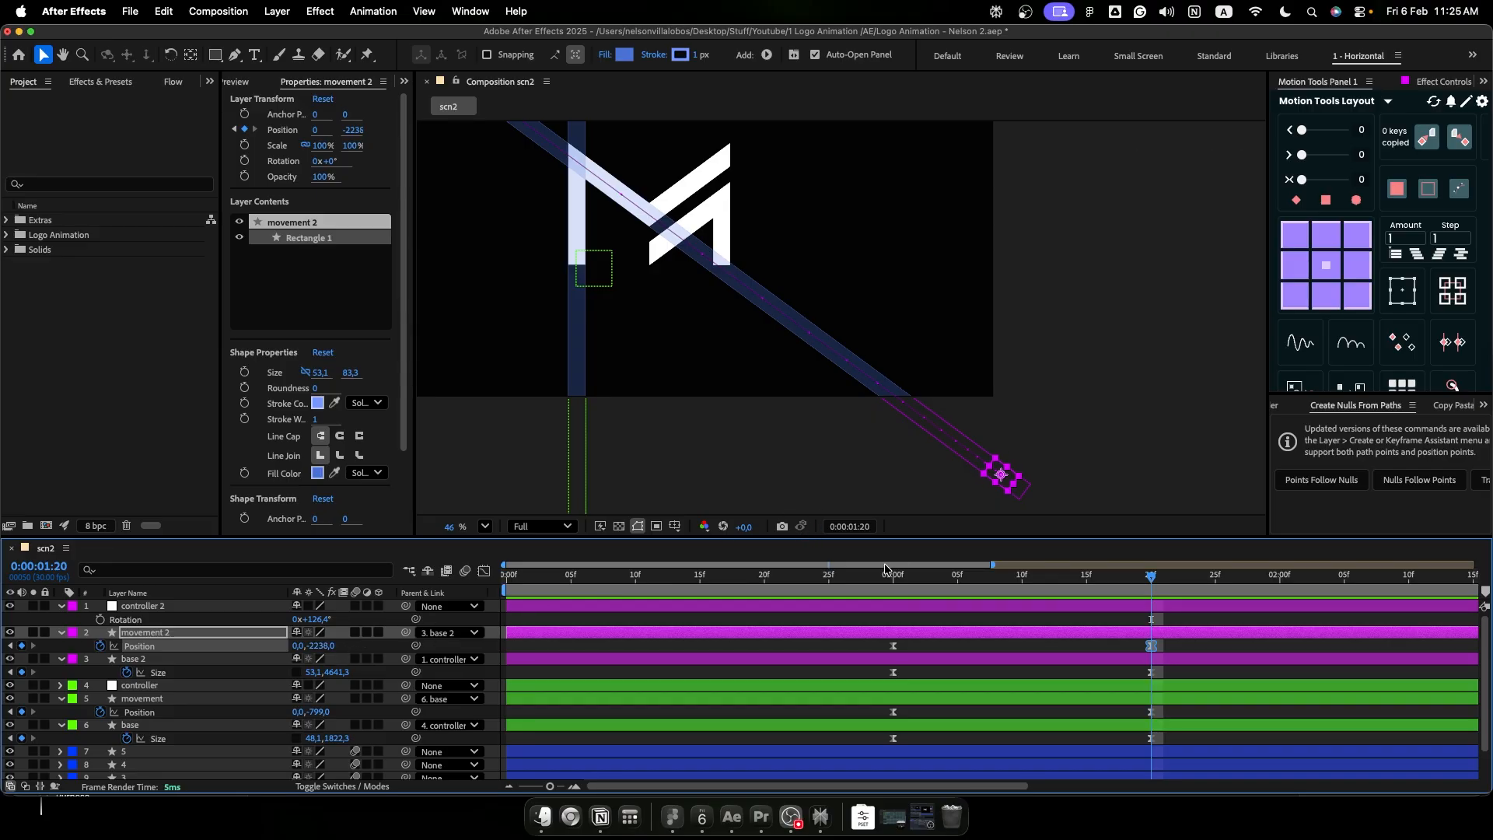
pyautogui.click(791, 412)
# - Preview the vertical and diagonal beams together from the first frame
pyautogui.moveTo(791, 408); pyautogui.dragTo(956, 521)
pyautogui.moveTo(868, 584); pyautogui.dragTo(443, 587)
pyautogui.press('space')
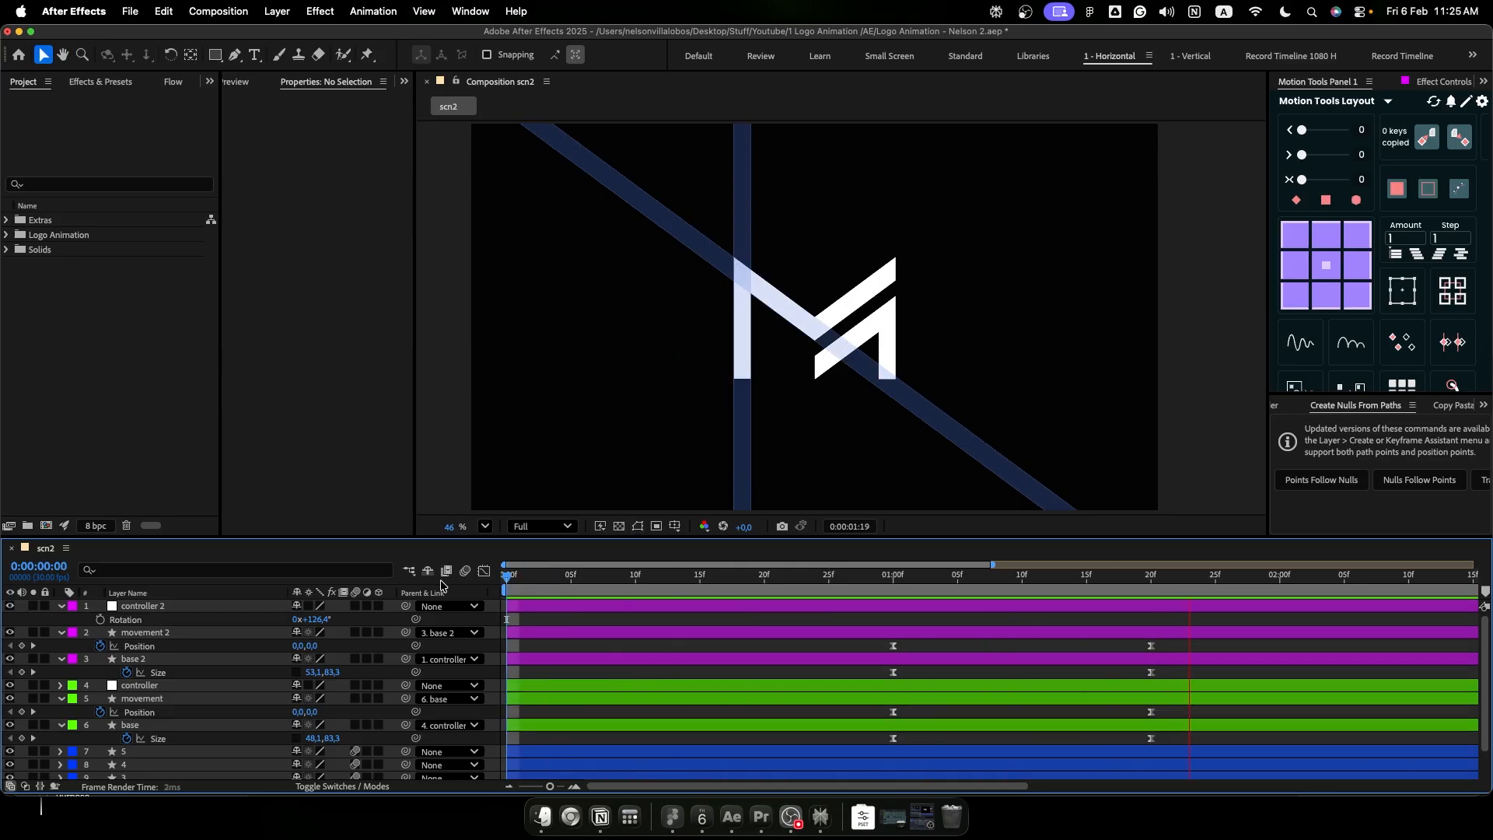
pyautogui.press('space')
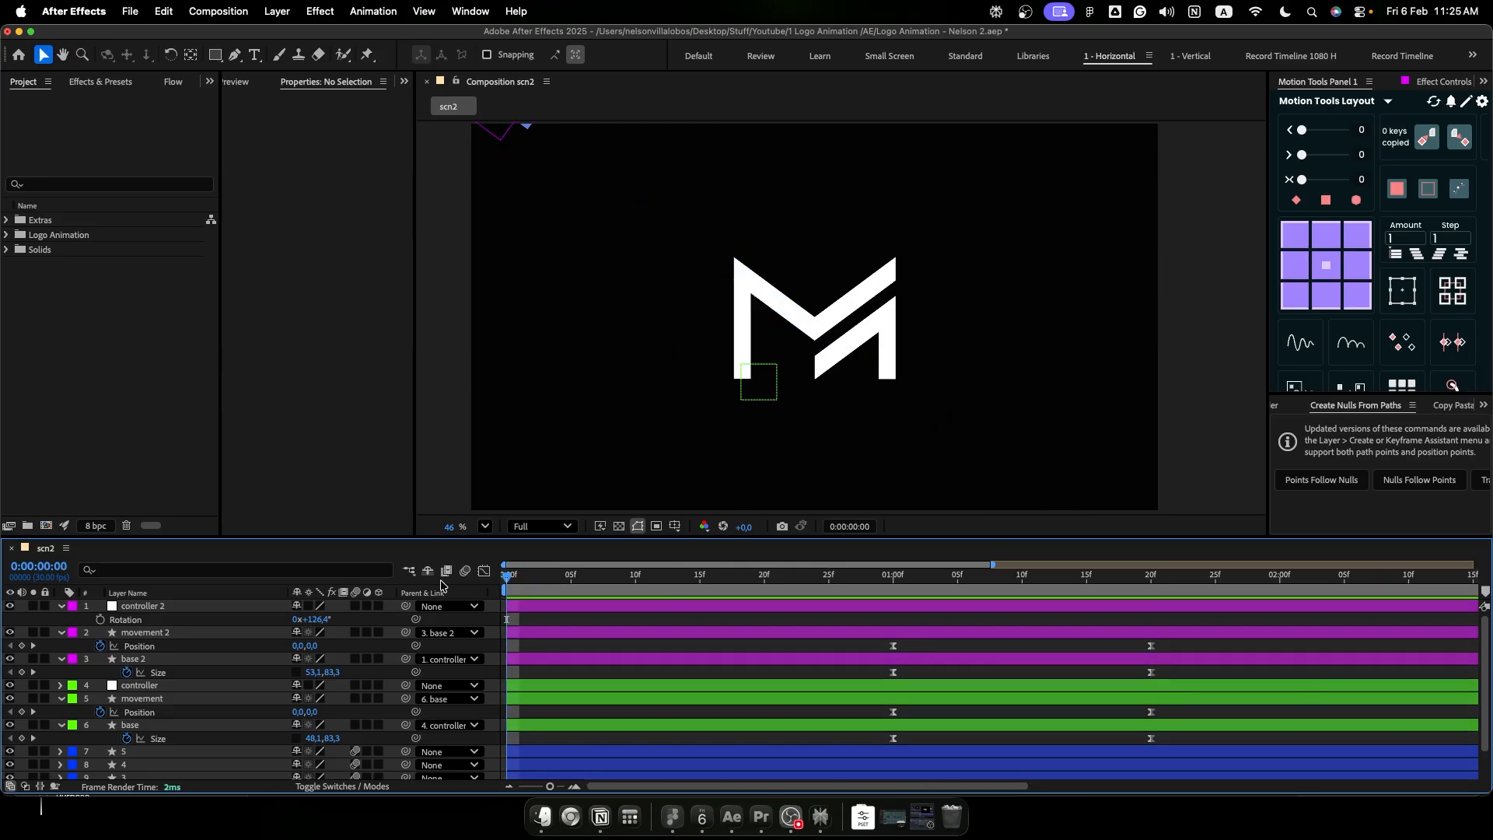
# - Nudge controller 2 up and outward to 115.2, -54.4 so its starting rectangle sits outside the frame, and preview the result
pyautogui.click(842, 581)
pyautogui.click(880, 605)
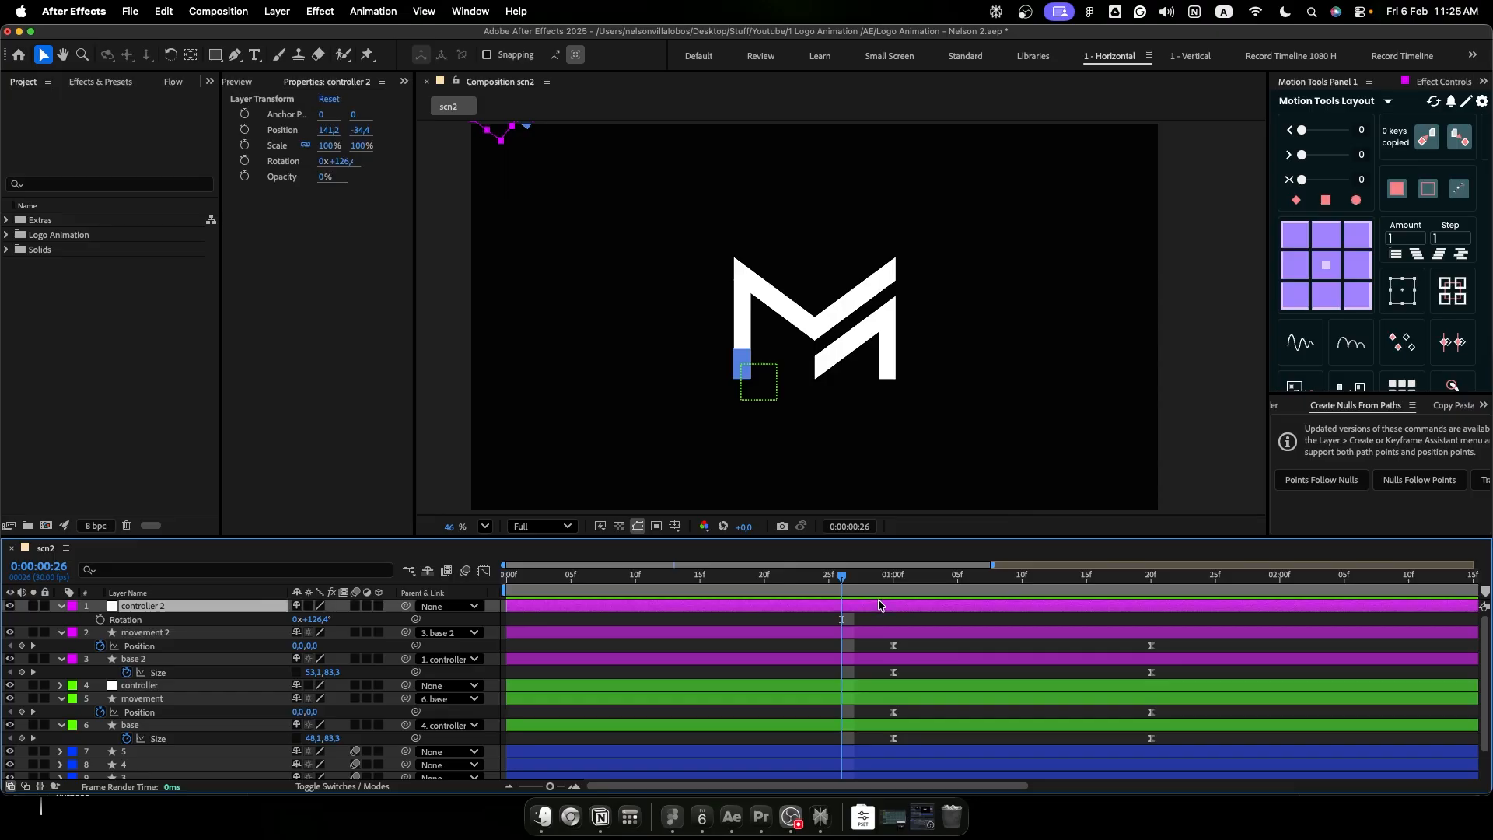
pyautogui.hotkey('shift', 'Left')
pyautogui.hotkey('shift', 'Left')
pyautogui.hotkey('shift', 'Up')
pyautogui.hotkey('shift', 'Up')
pyautogui.press('space')
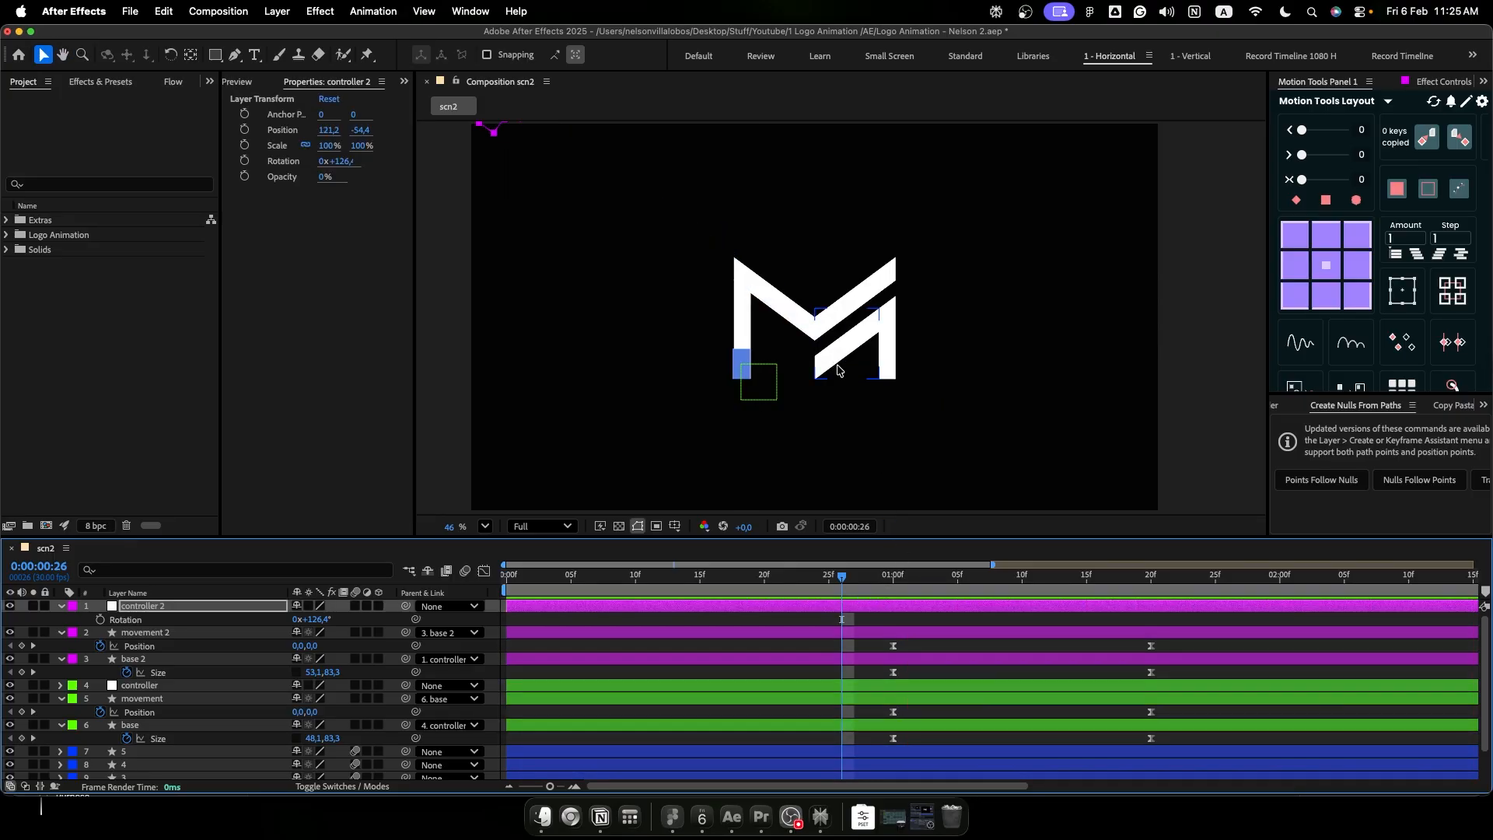
pyautogui.scroll(3, 840, 389)
pyautogui.click(663, 589)
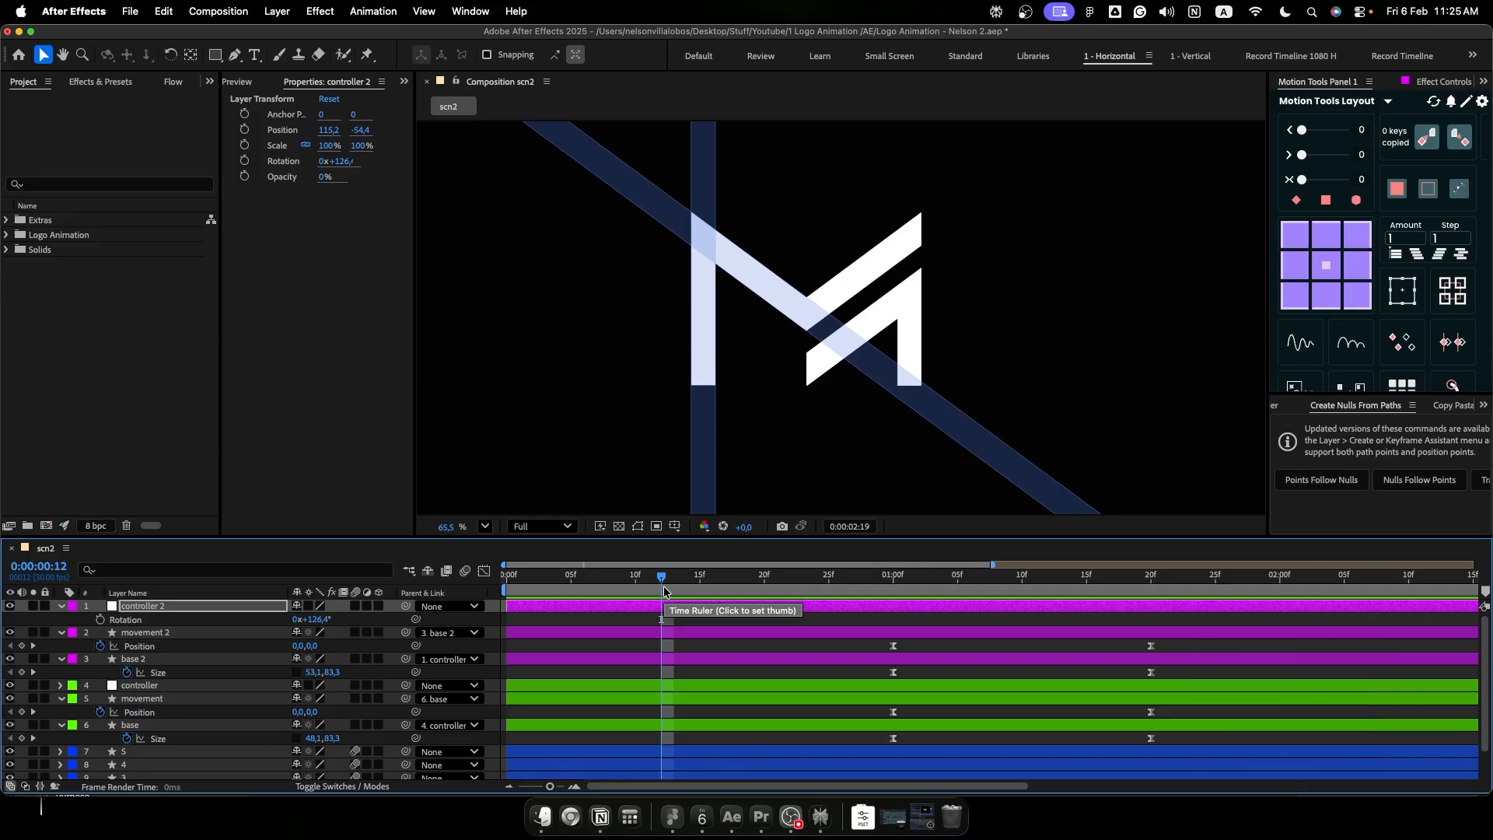
pyautogui.press('space')
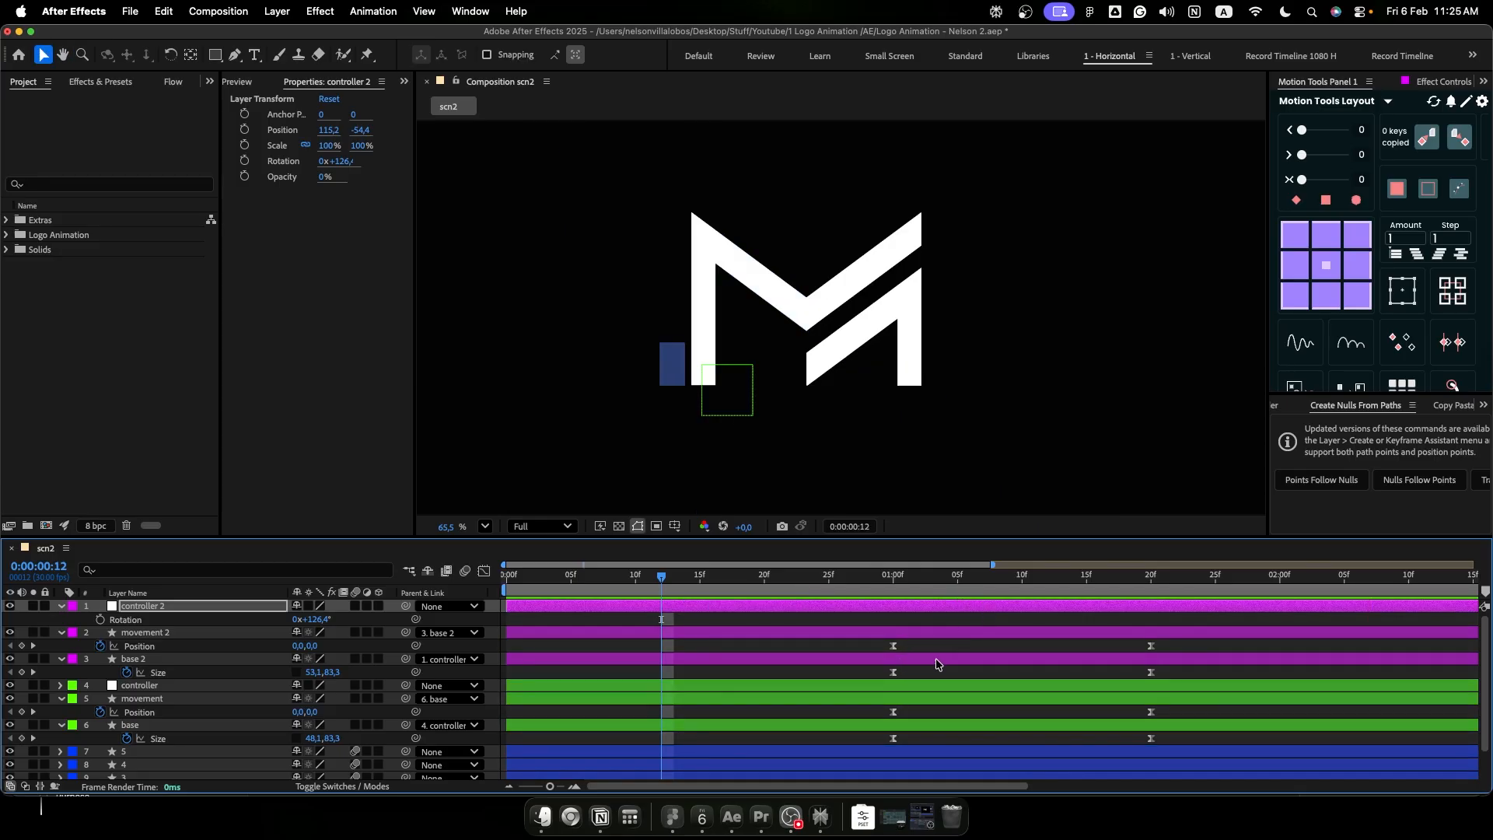
# - Shift the controller 2, movement 2 and base 2 layers 10 frames later so their first keyframes land at 0:00:01:10
pyautogui.keyDown('shift'); pyautogui.click(937, 661); pyautogui.keyUp('shift')
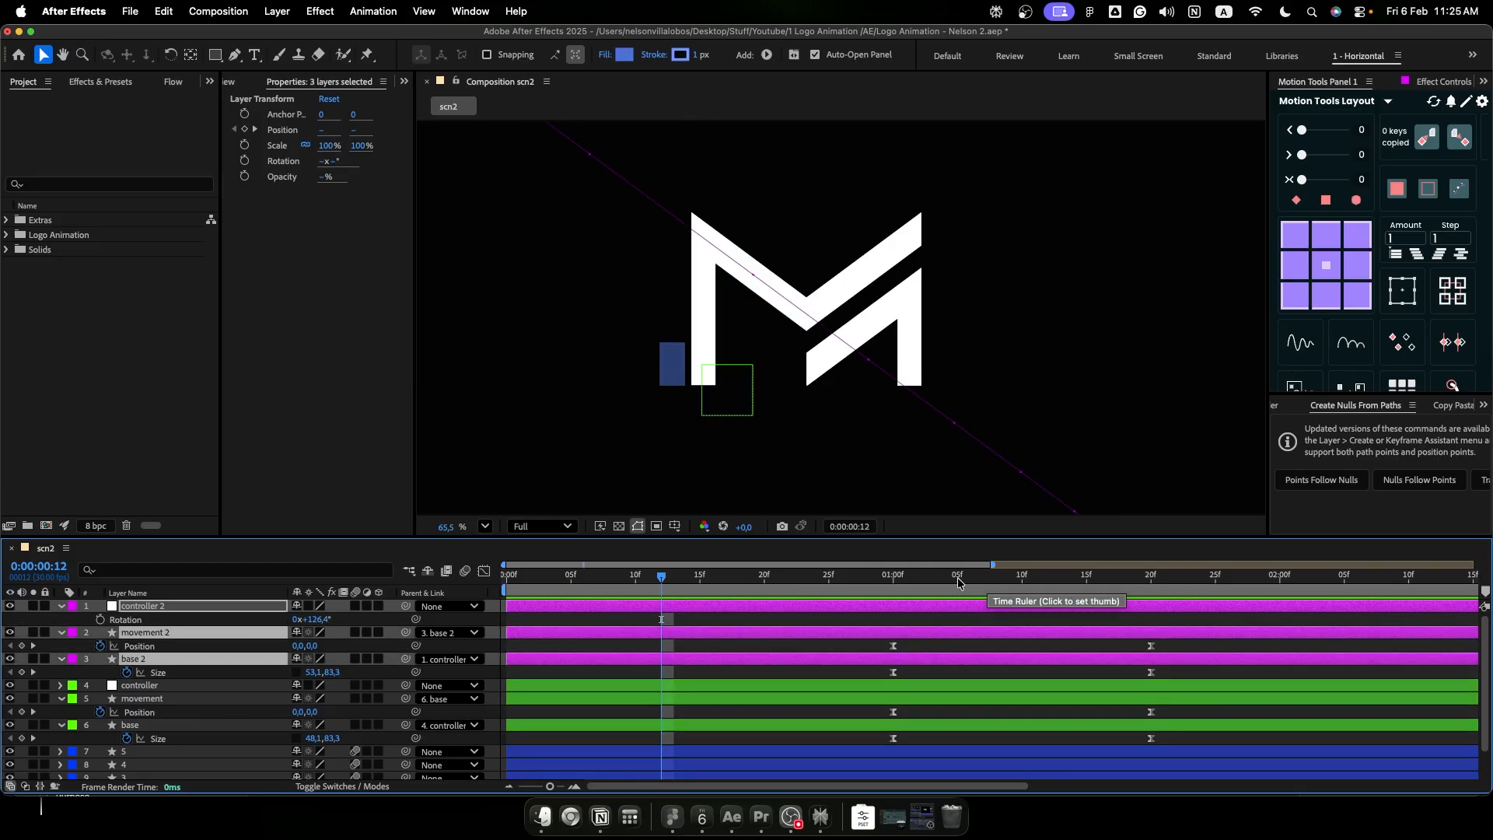
pyautogui.click(1020, 577)
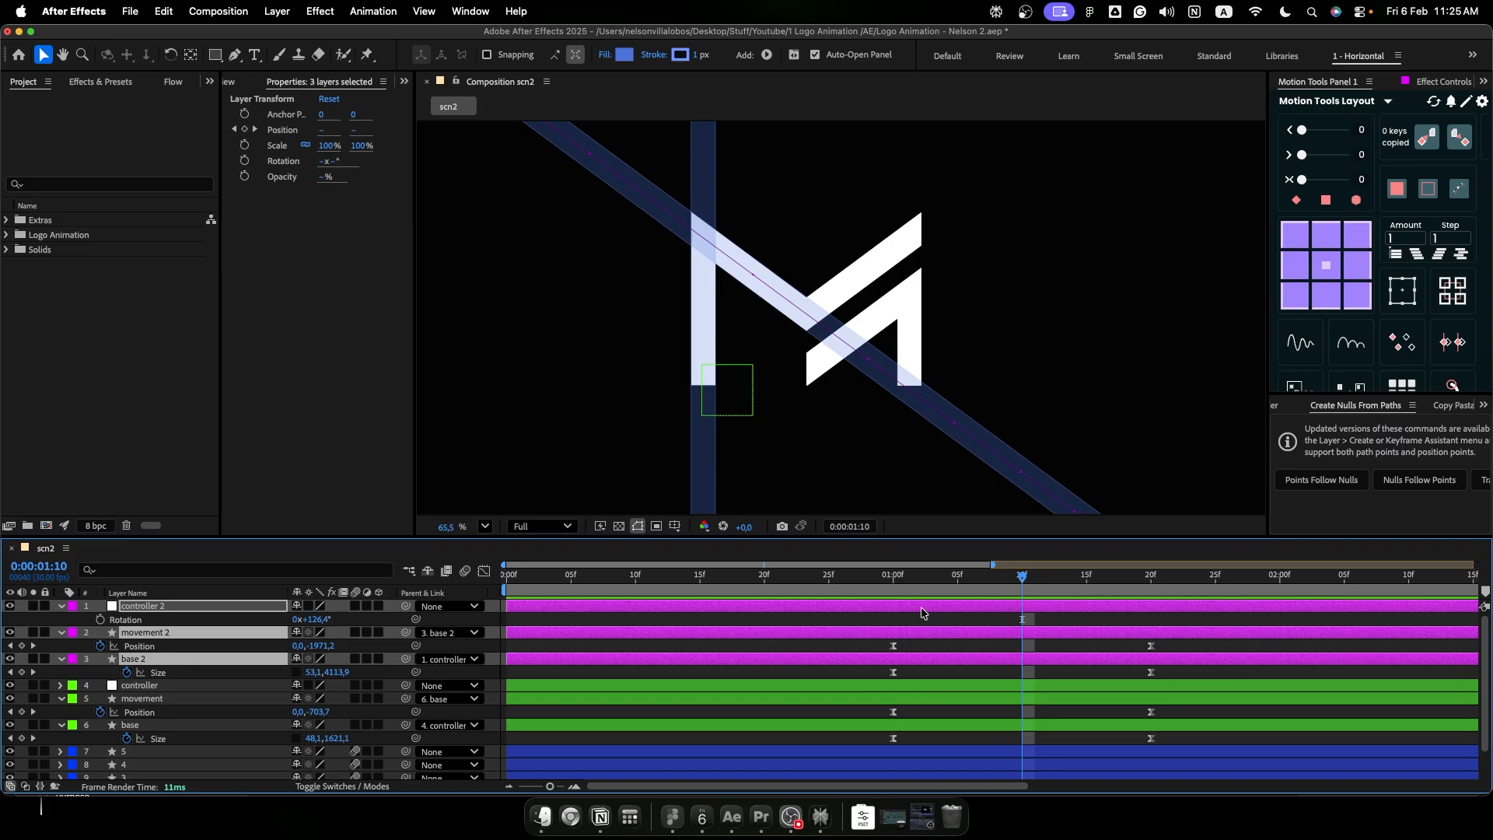
pyautogui.moveTo(896, 608); pyautogui.dragTo(1024, 612)
pyautogui.scroll(2, 936, 624)
pyautogui.scroll(-2, 936, 623)
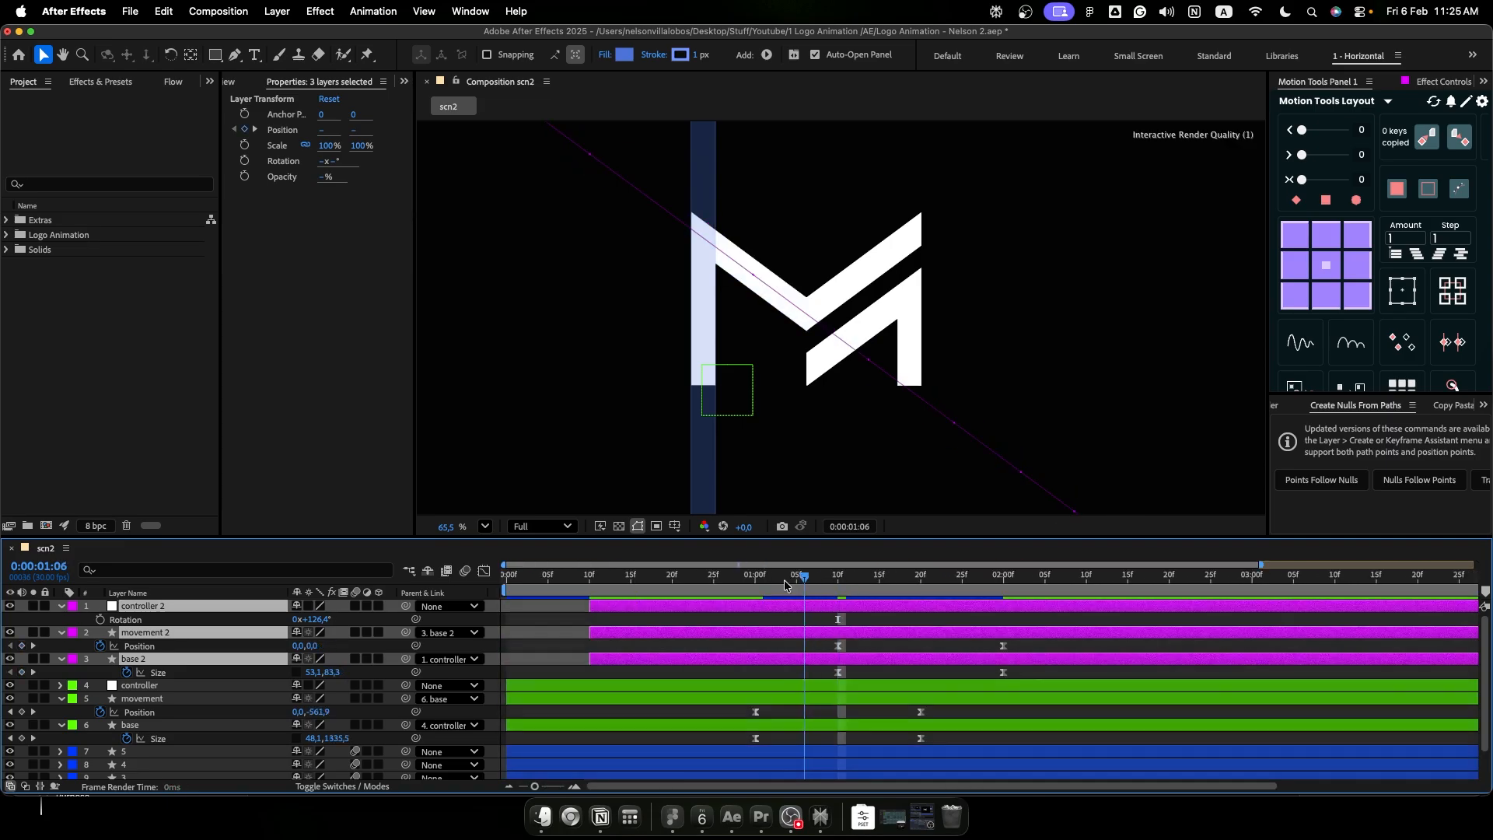
# - Preview the staggered beams from the start with the full composition in view
pyautogui.click(931, 444)
pyautogui.press('Home')
pyautogui.hotkey('shift', '/')
pyautogui.press('space')
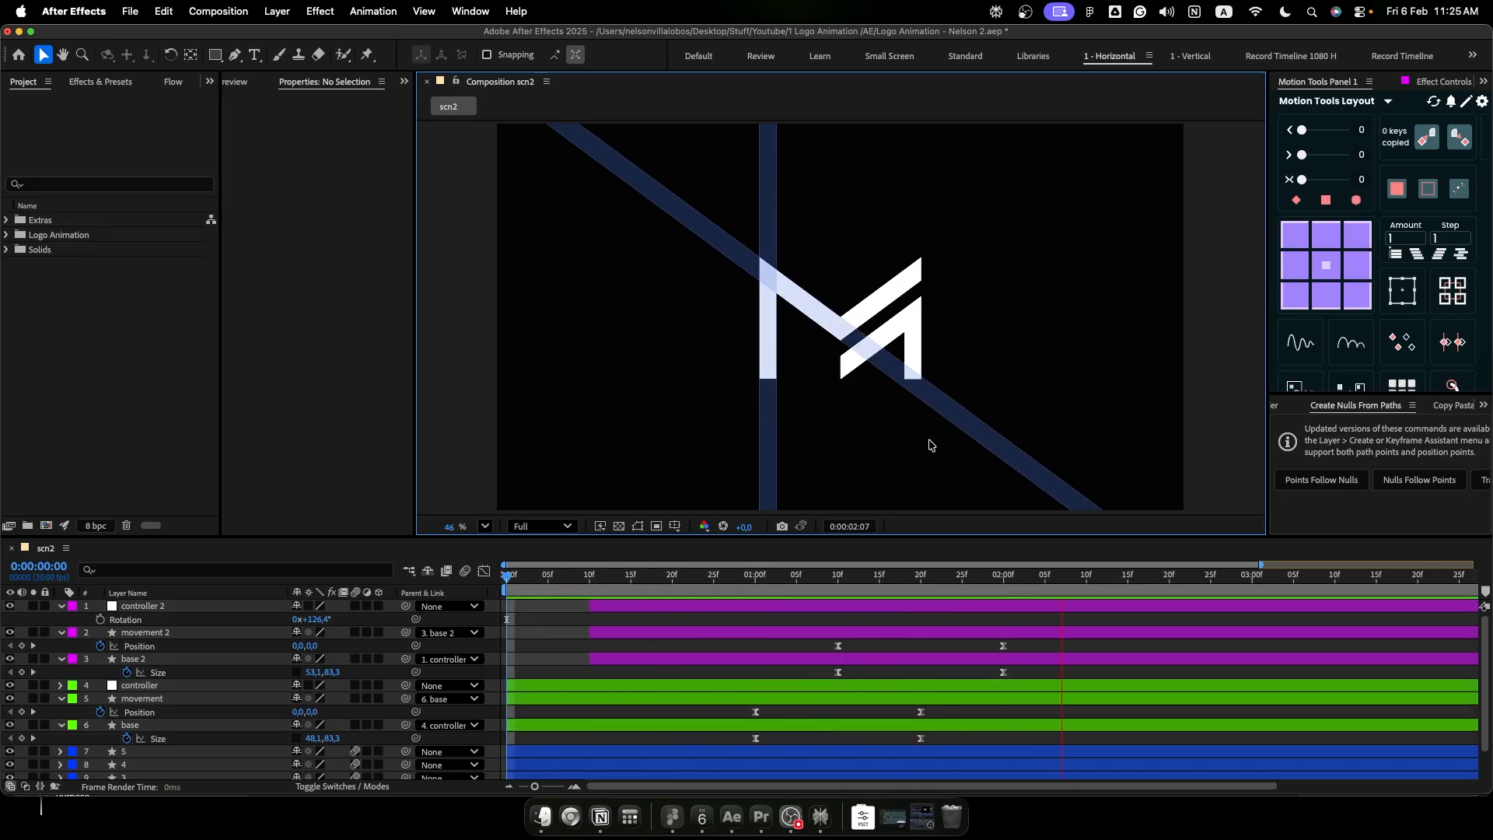
pyautogui.press('space')
# - Duplicate controller 2, movement 2 and base 2 at 0:00:01:10 and bring the three copies to the top of the layer stack
pyautogui.click(838, 589)
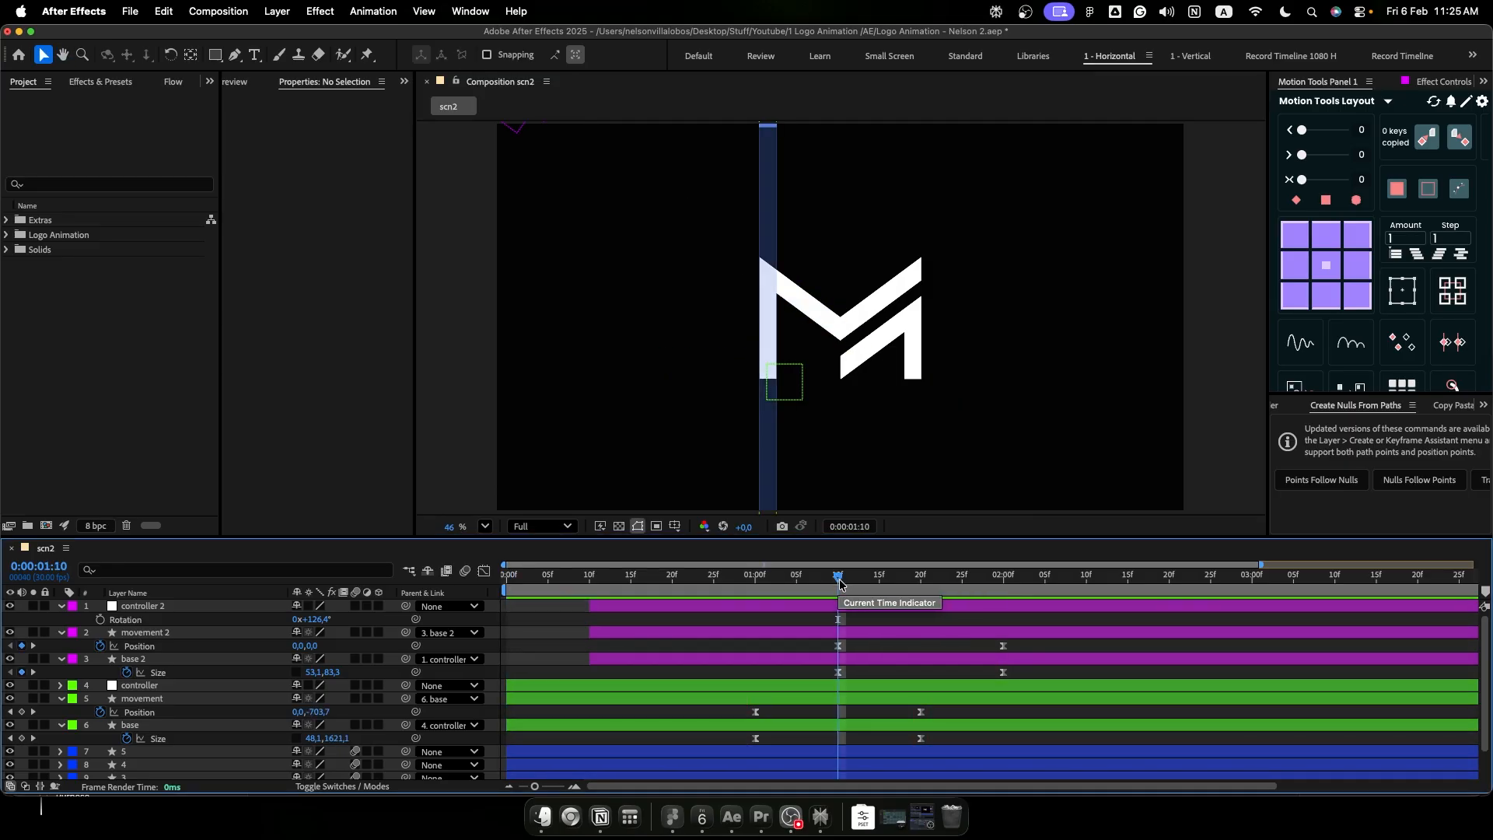
pyautogui.click(906, 610)
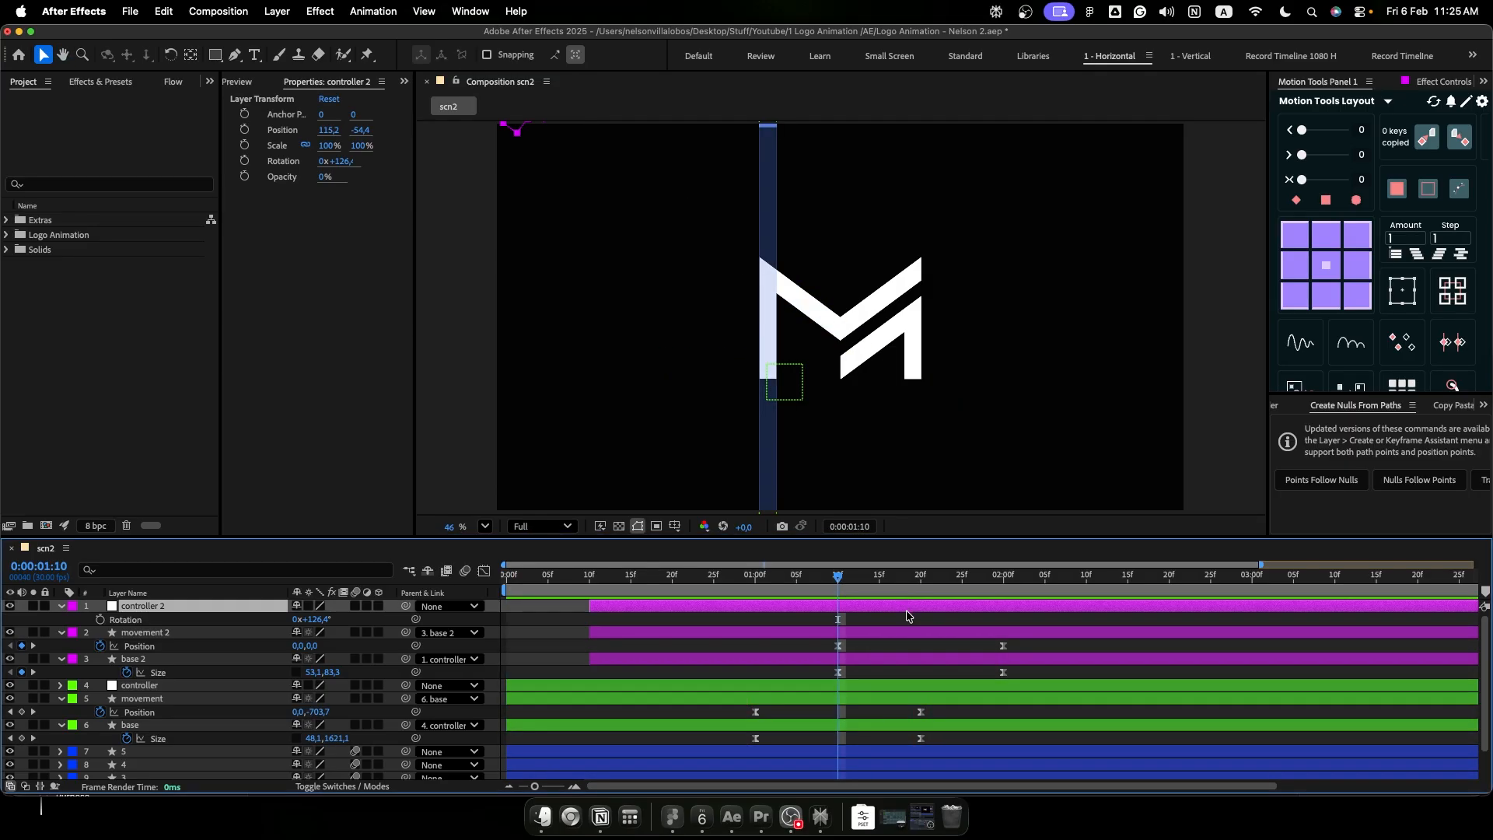
pyautogui.keyDown('shift'); pyautogui.click(892, 661); pyautogui.keyUp('shift')
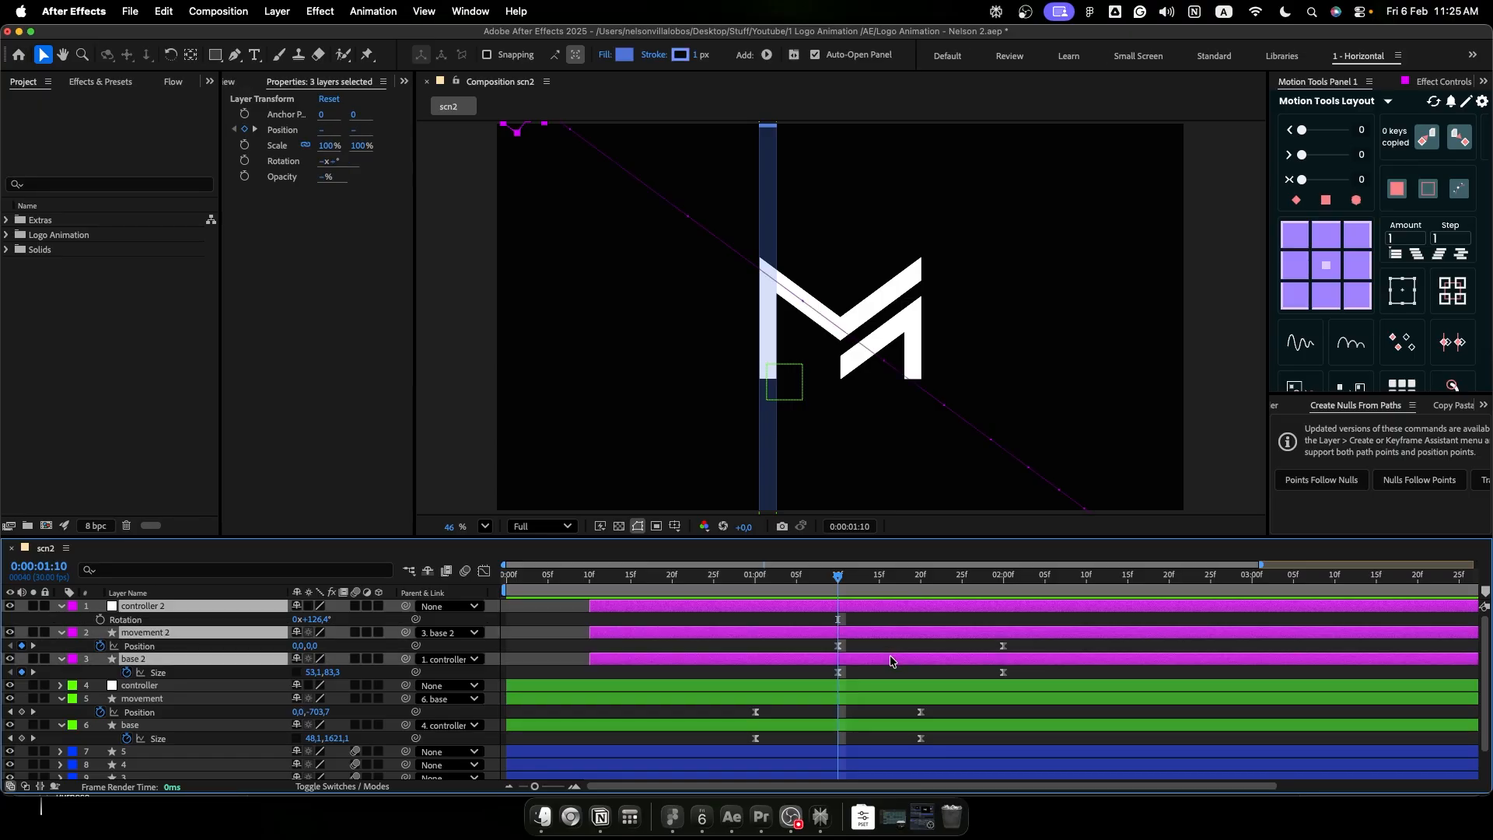
pyautogui.press('super+d')
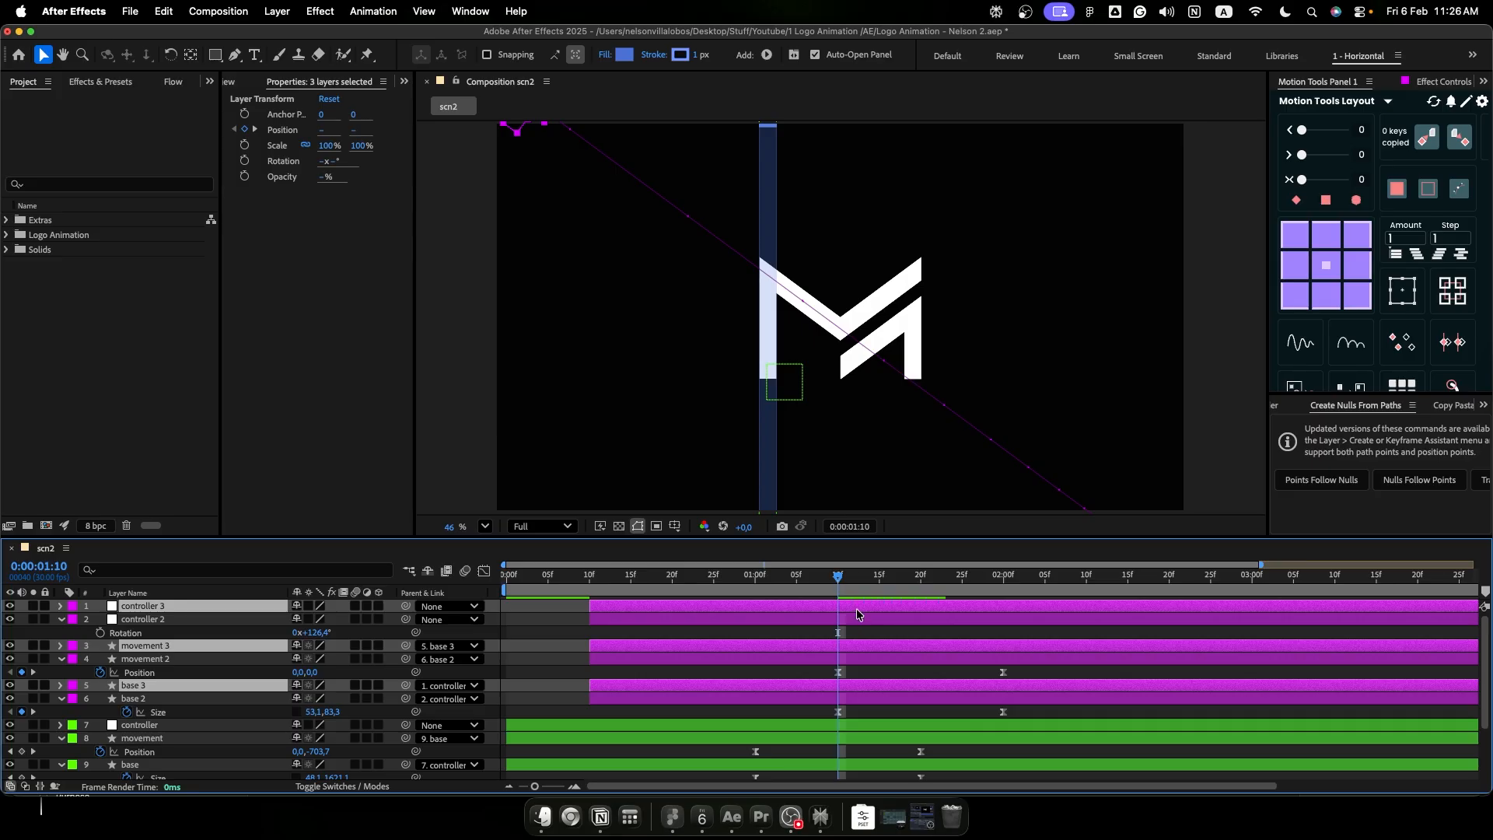
pyautogui.press('super+shift+bracketright')
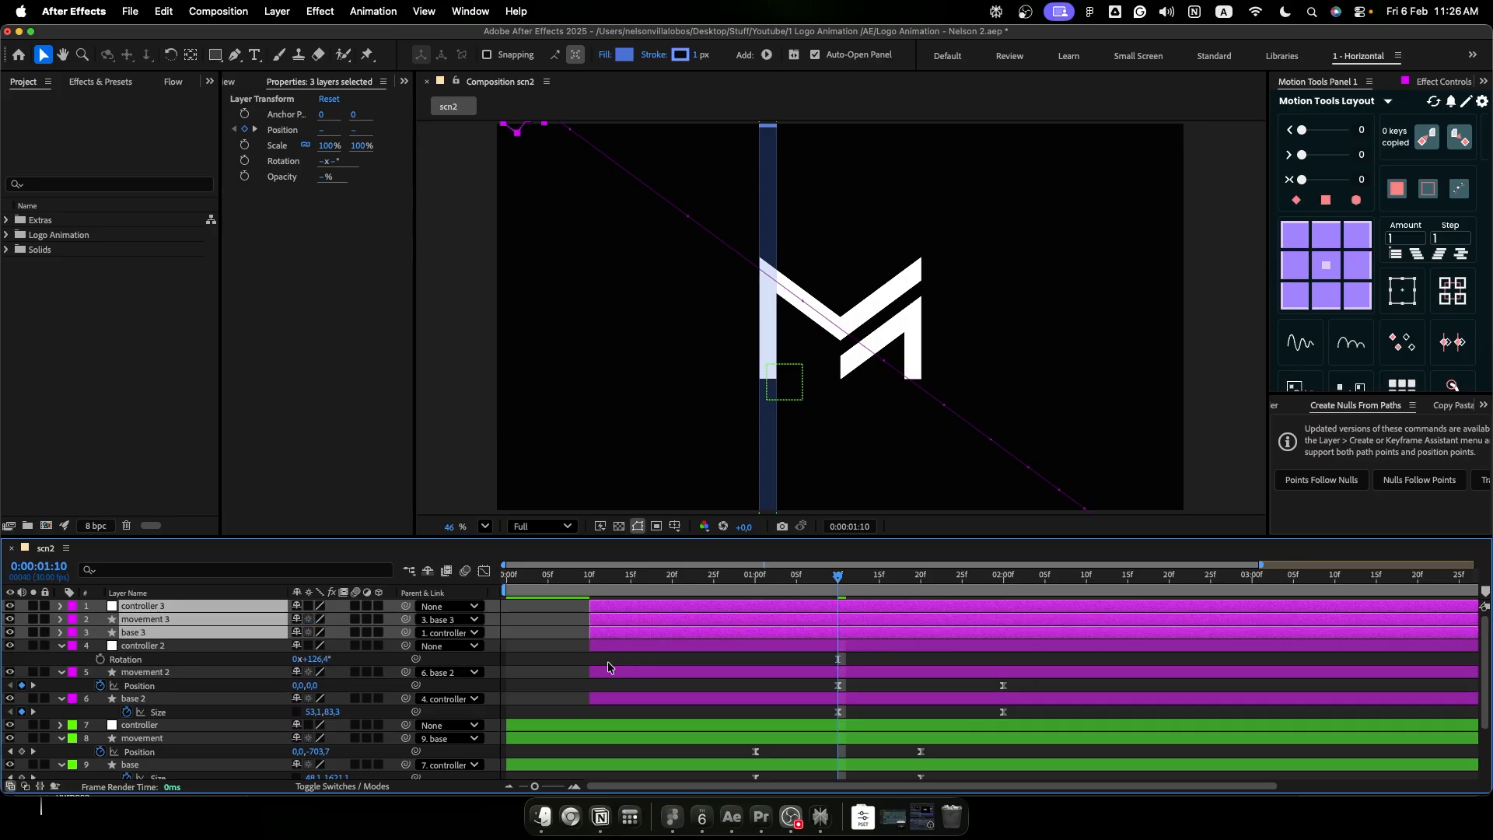
# - Set the label color of controller 3, movement 3 and base 3 to Lavender
pyautogui.click(70, 630)
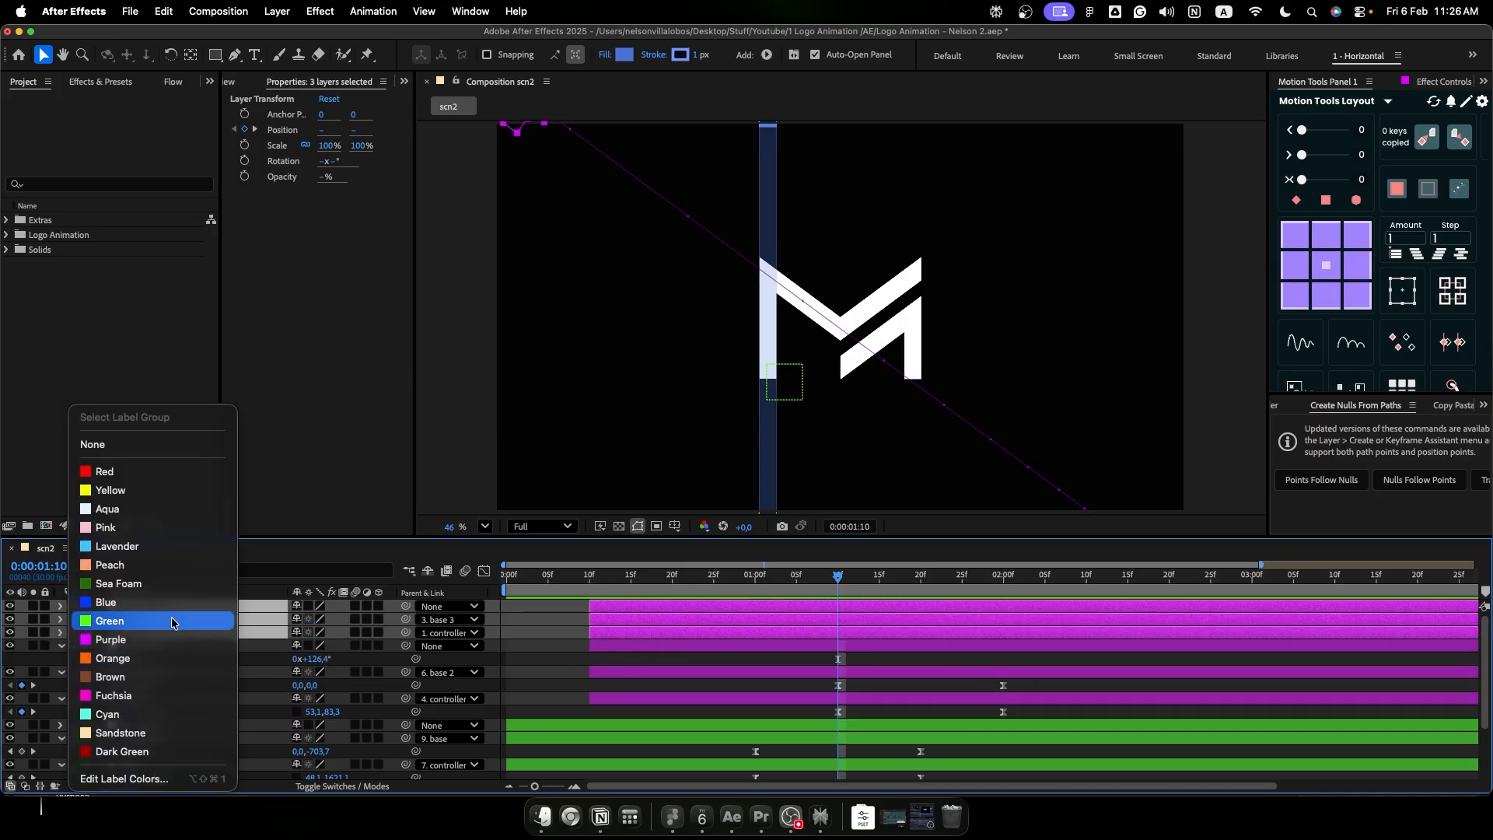
pyautogui.click(168, 550)
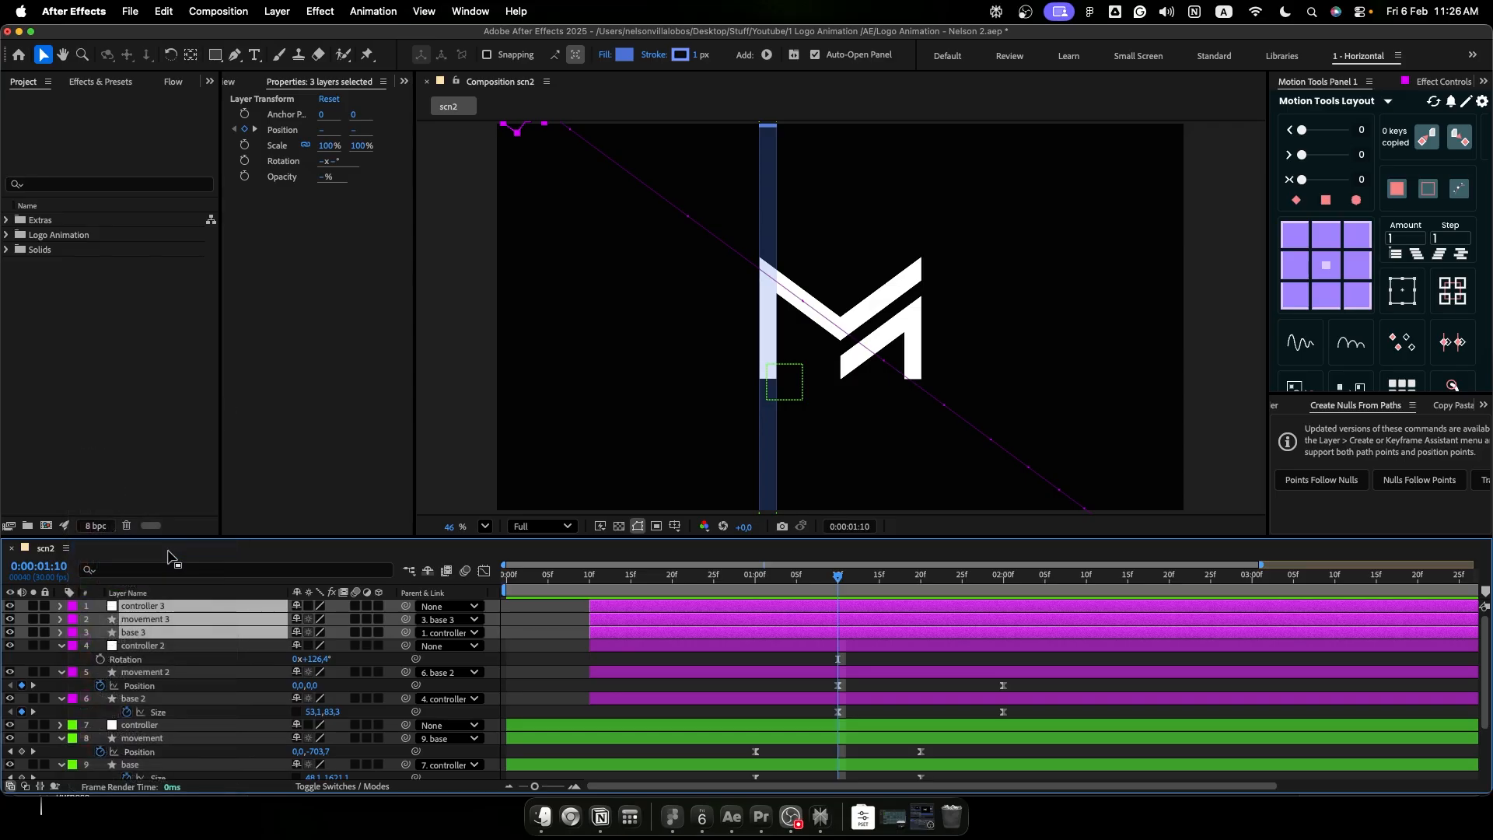
pyautogui.click(927, 664)
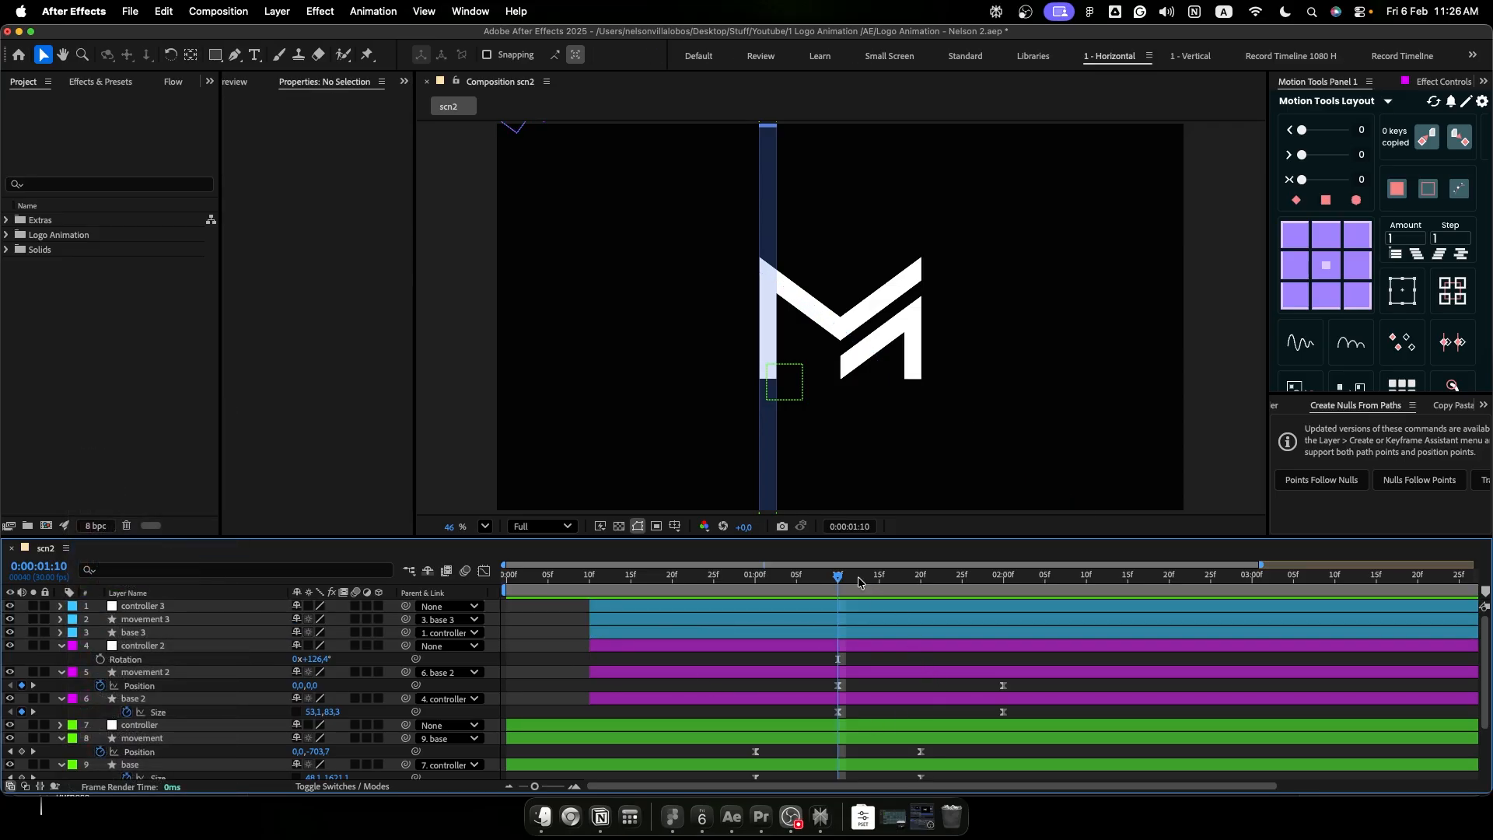
# - At 0:00:02:00, shift controller 3 horizontally to about 295.2, -54.4 to separate its beam from the second one
pyautogui.click(922, 588)
pyautogui.moveTo(925, 589); pyautogui.dragTo(1003, 589)
pyautogui.click(998, 605)
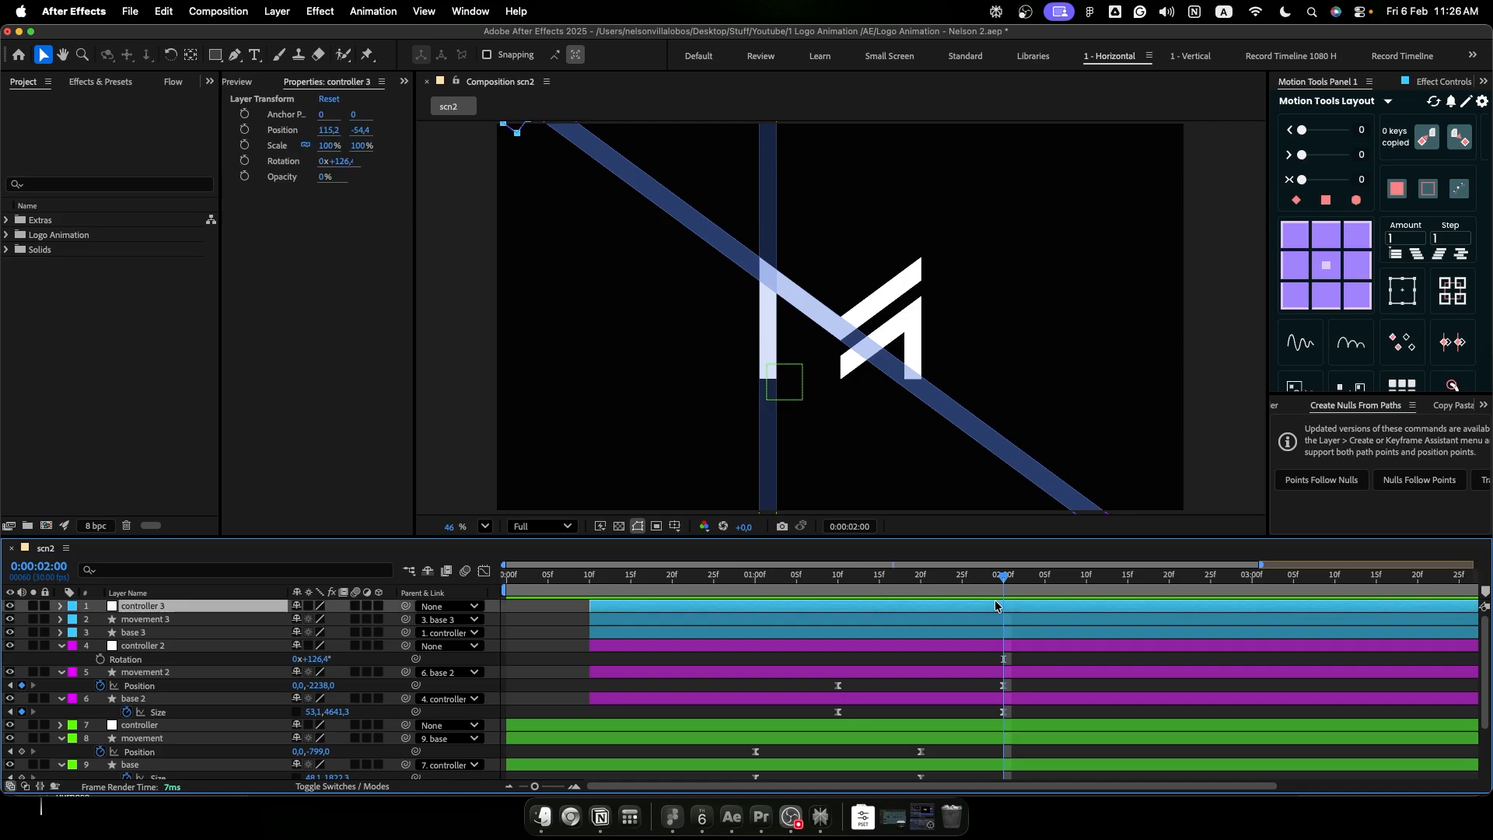
pyautogui.hotkey('shift', 'Right')
pyautogui.hotkey('shift', 'Right')
pyautogui.hotkey('shift', 'Right')
pyautogui.hotkey('shift', 'Right')
pyautogui.hotkey('shift', 'Right')
pyautogui.hotkey('shift', 'Right')
pyautogui.hotkey('shift', 'Right')
pyautogui.hotkey('shift', 'Right')
pyautogui.hotkey('shift', 'Right')
pyautogui.hotkey('shift', 'Right')
pyautogui.hotkey('shift', 'Right')
pyautogui.hotkey('shift', 'Right')
pyautogui.hotkey('shift', 'Right')
pyautogui.hotkey('shift', 'Right')
pyautogui.hotkey('shift', 'Right')
pyautogui.hotkey('shift', 'Right')
pyautogui.hotkey('shift', 'Right')
pyautogui.hotkey('shift', 'Right')
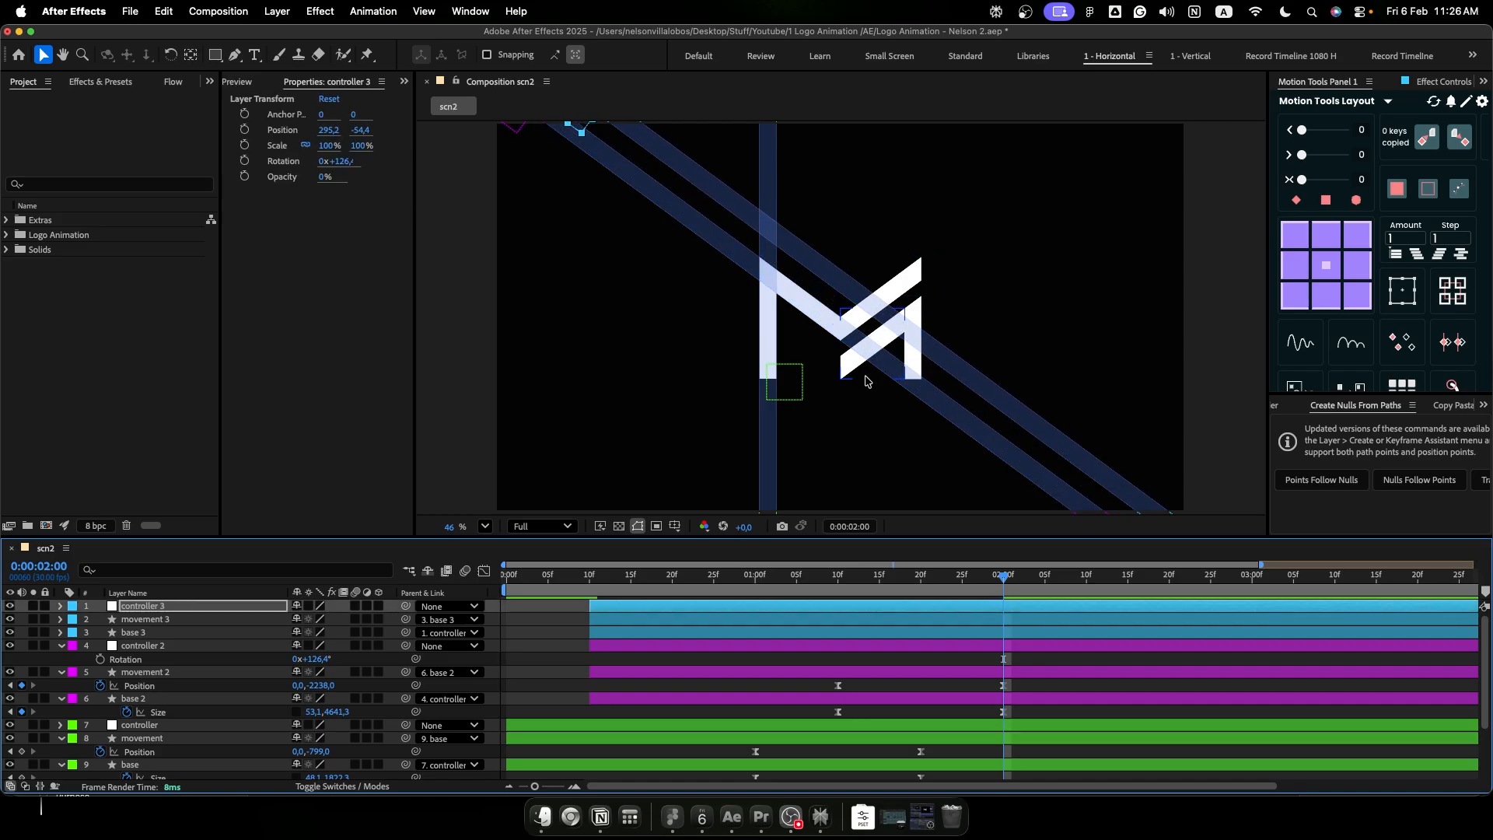
# - Rotate controller 3 to about 233.4° and move it to about 1618, 65 so its beam follows the logo's rising upper diagonal
pyautogui.press('r')
pyautogui.moveTo(315, 619); pyautogui.dragTo(395, 626)
pyautogui.moveTo(1077, 241); pyautogui.dragTo(1008, 329)
pyautogui.moveTo(540, 186); pyautogui.dragTo(1015, 232)
pyautogui.moveTo(314, 620); pyautogui.dragTo(318, 620)
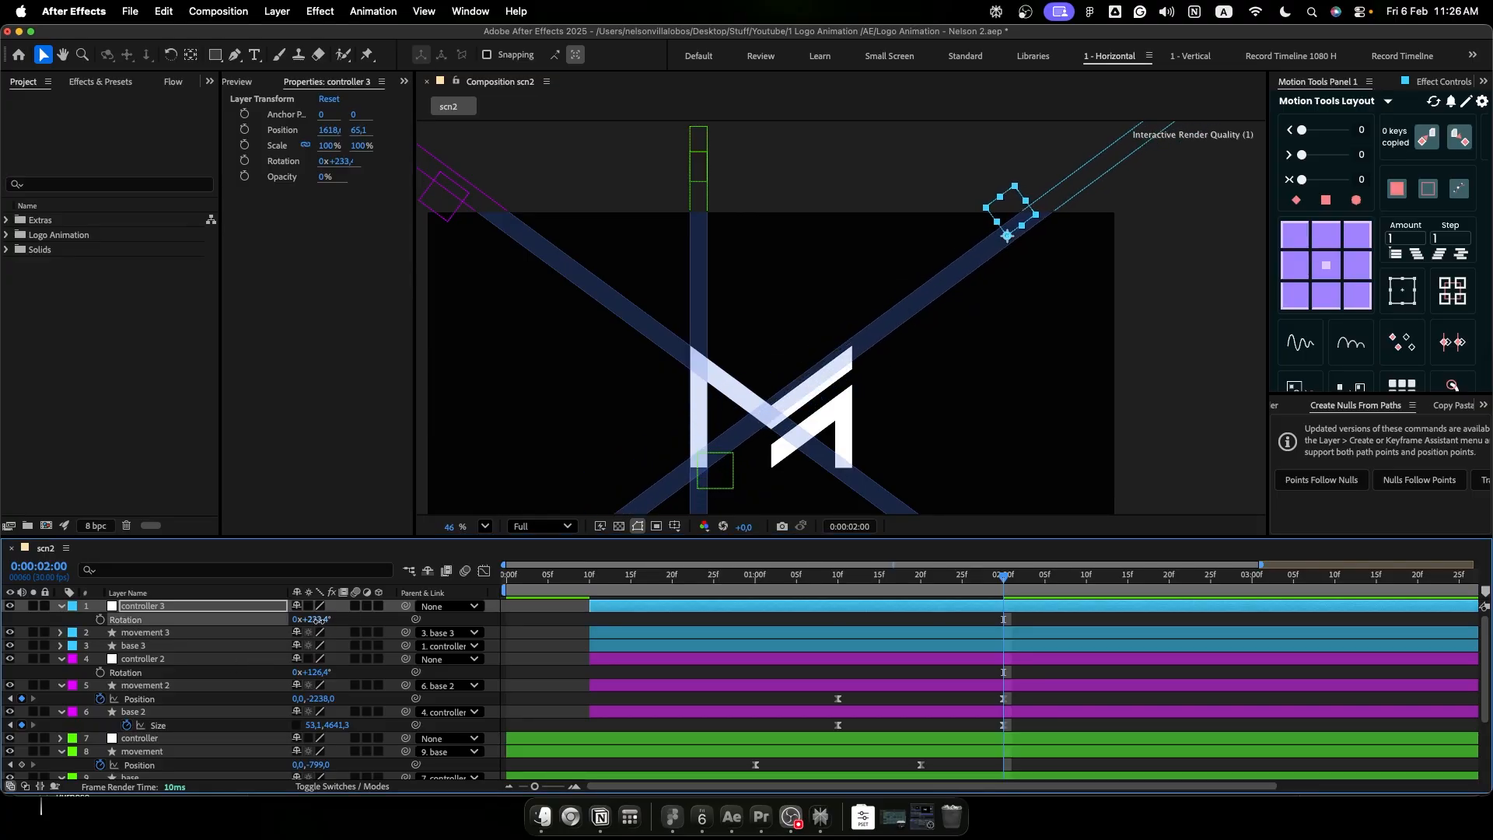
# - Nudge controller 3 along the diagonal to about 1818, -62.9, aligning its beam with the logo bar and starting it outside the frame
pyautogui.hotkey('shift', 'Down')
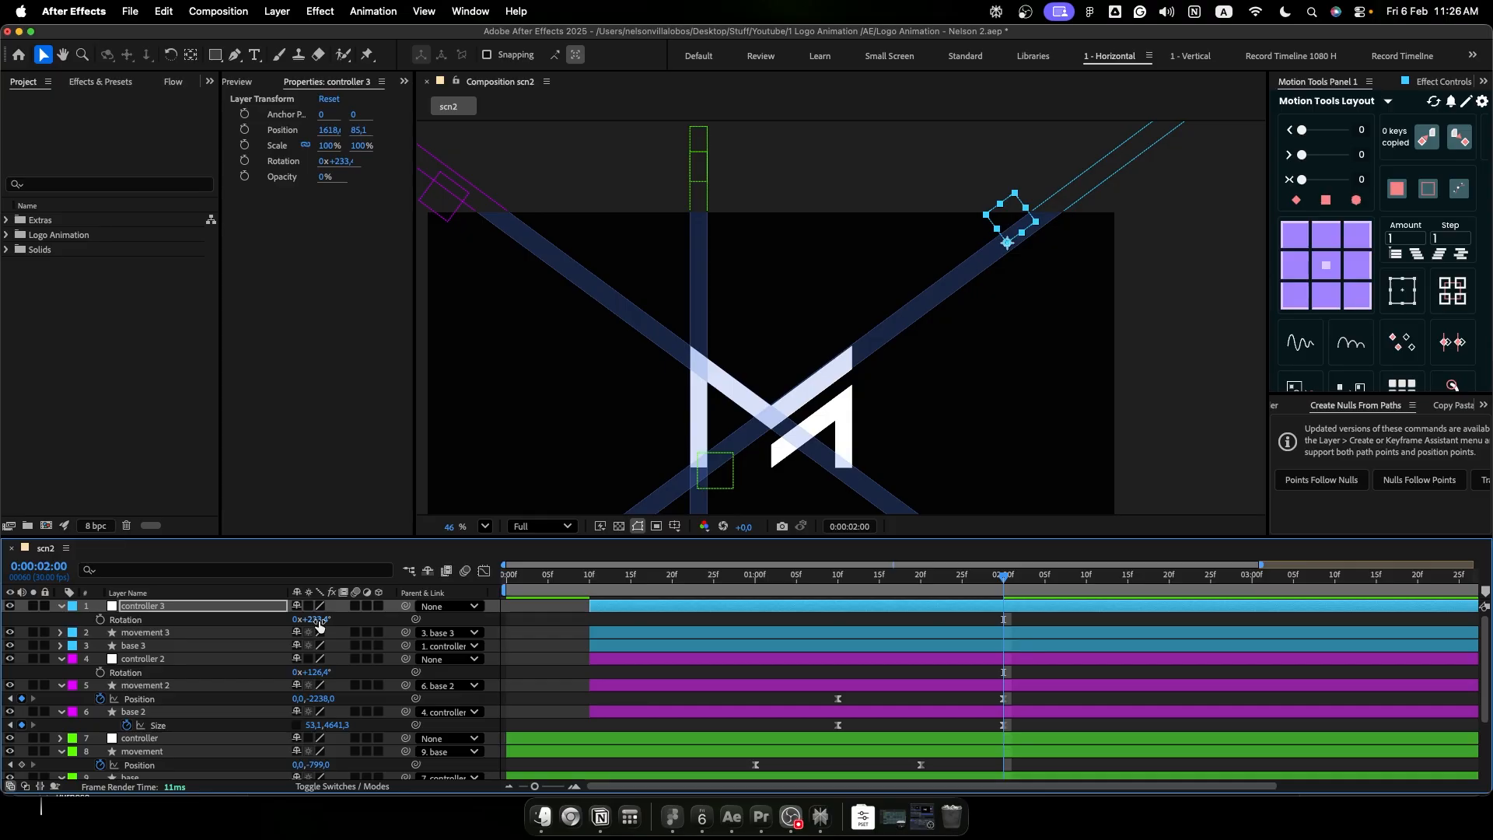
pyautogui.hotkey('shift', 'Right')
pyautogui.hotkey('shift', 'Up')
pyautogui.hotkey('shift', 'Right')
pyautogui.hotkey('shift', 'Up')
pyautogui.hotkey('shift', 'Right')
pyautogui.hotkey('shift', 'Up')
pyautogui.hotkey('shift', 'Right')
pyautogui.hotkey('shift', 'Right')
pyautogui.hotkey('shift', 'Up')
pyautogui.hotkey('shift', 'Right')
pyautogui.hotkey('shift', 'Up')
pyautogui.hotkey('shift', 'Right')
pyautogui.hotkey('shift', 'Up')
pyautogui.hotkey('shift', 'Right')
pyautogui.hotkey('shift', 'Right')
pyautogui.hotkey('shift', 'Up')
pyautogui.hotkey('shift', 'Right')
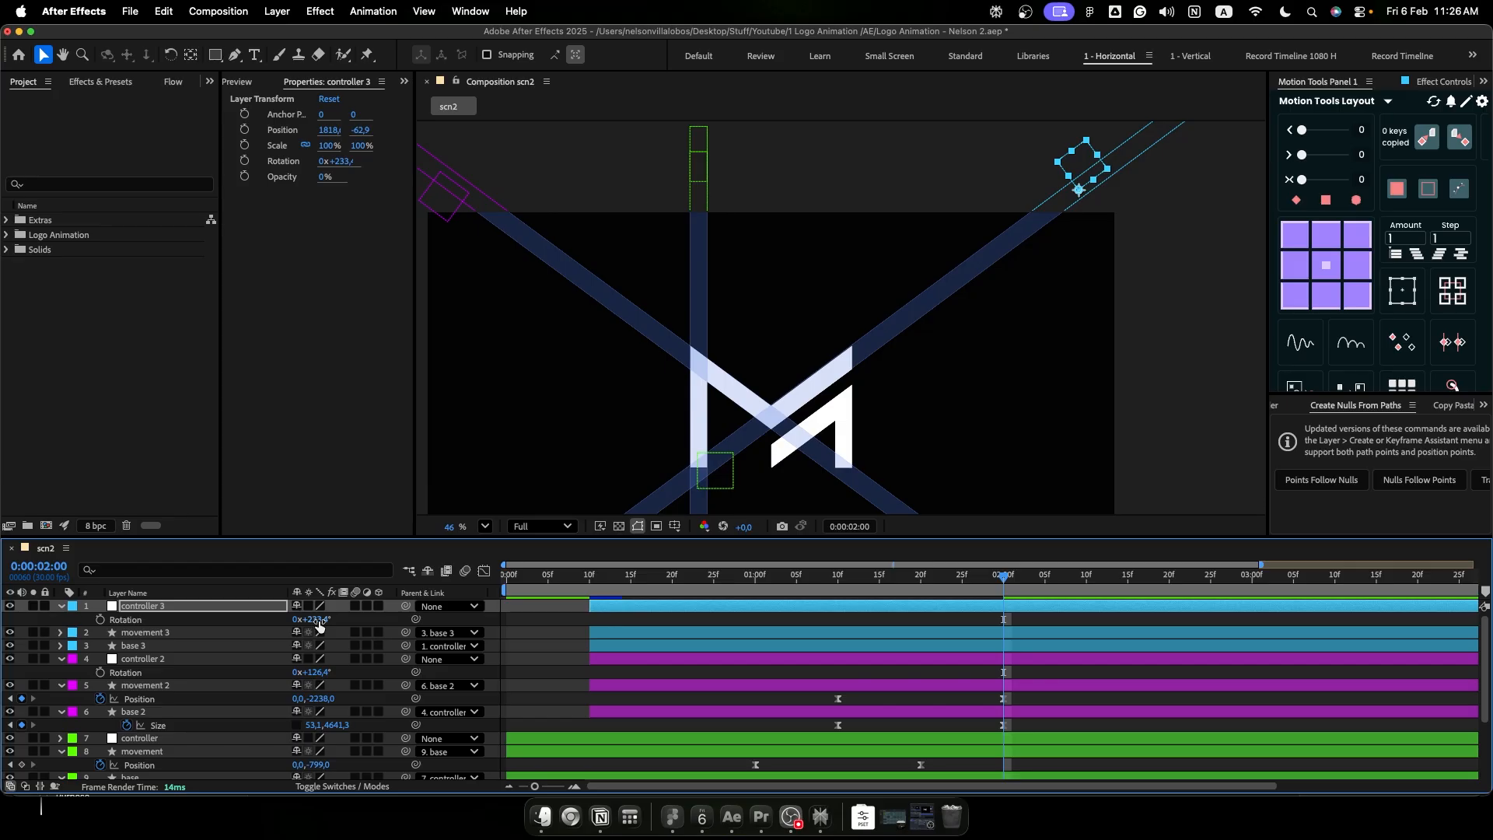
# - Shift the controller 3, movement 3 and base 3 layers 10 frames later so their keyframes run from 0:00:01:20 to 0:00:02:10
pyautogui.moveTo(894, 579); pyautogui.dragTo(1003, 623)
pyautogui.keyDown('shift'); pyautogui.click(911, 646); pyautogui.keyUp('shift')
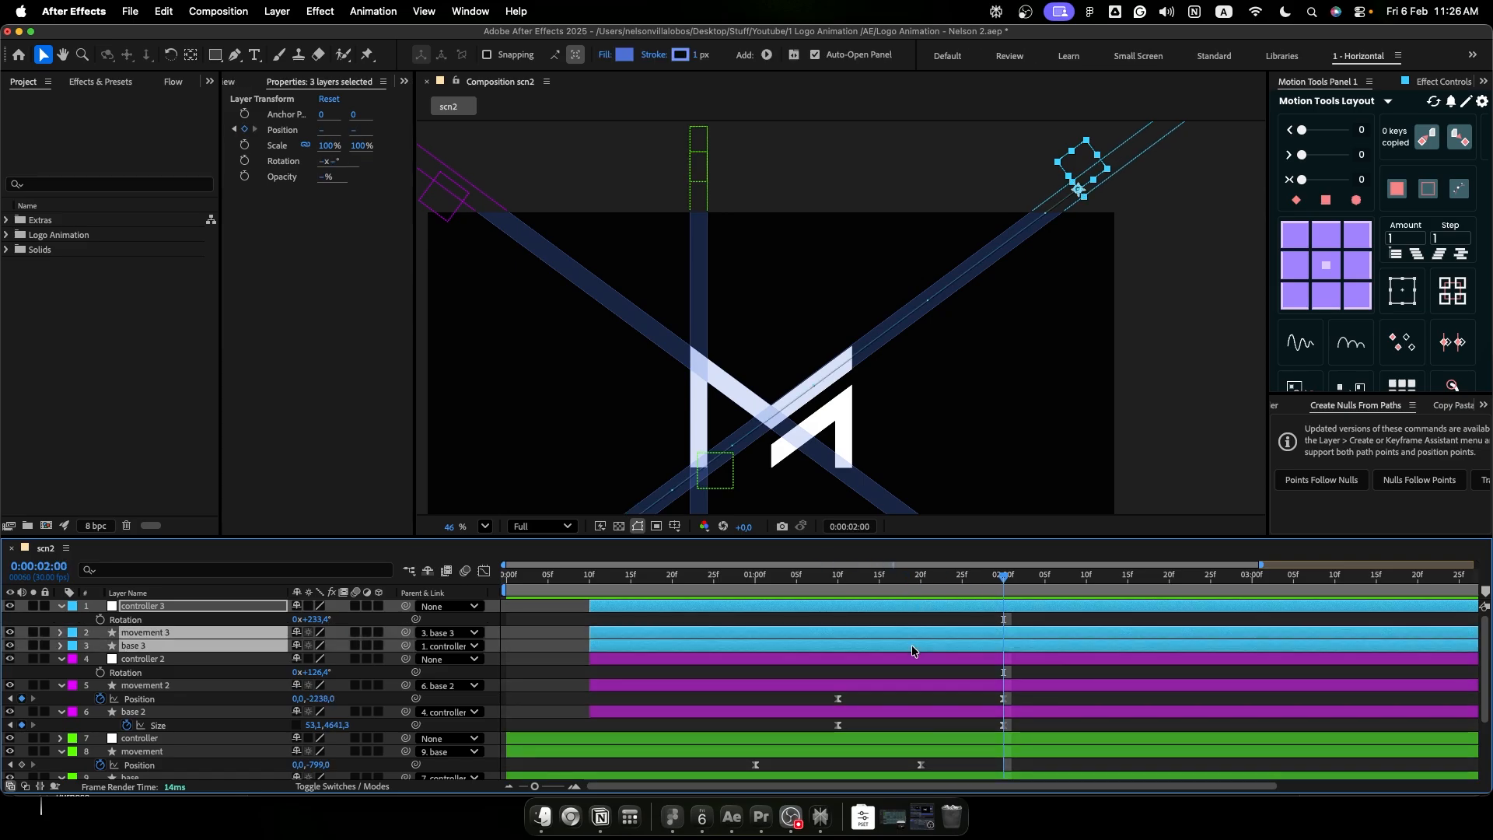
pyautogui.press('u')
pyautogui.moveTo(845, 606); pyautogui.dragTo(929, 612)
# - Preview the three-beam sequence from the first frame
pyautogui.moveTo(933, 580); pyautogui.dragTo(496, 637)
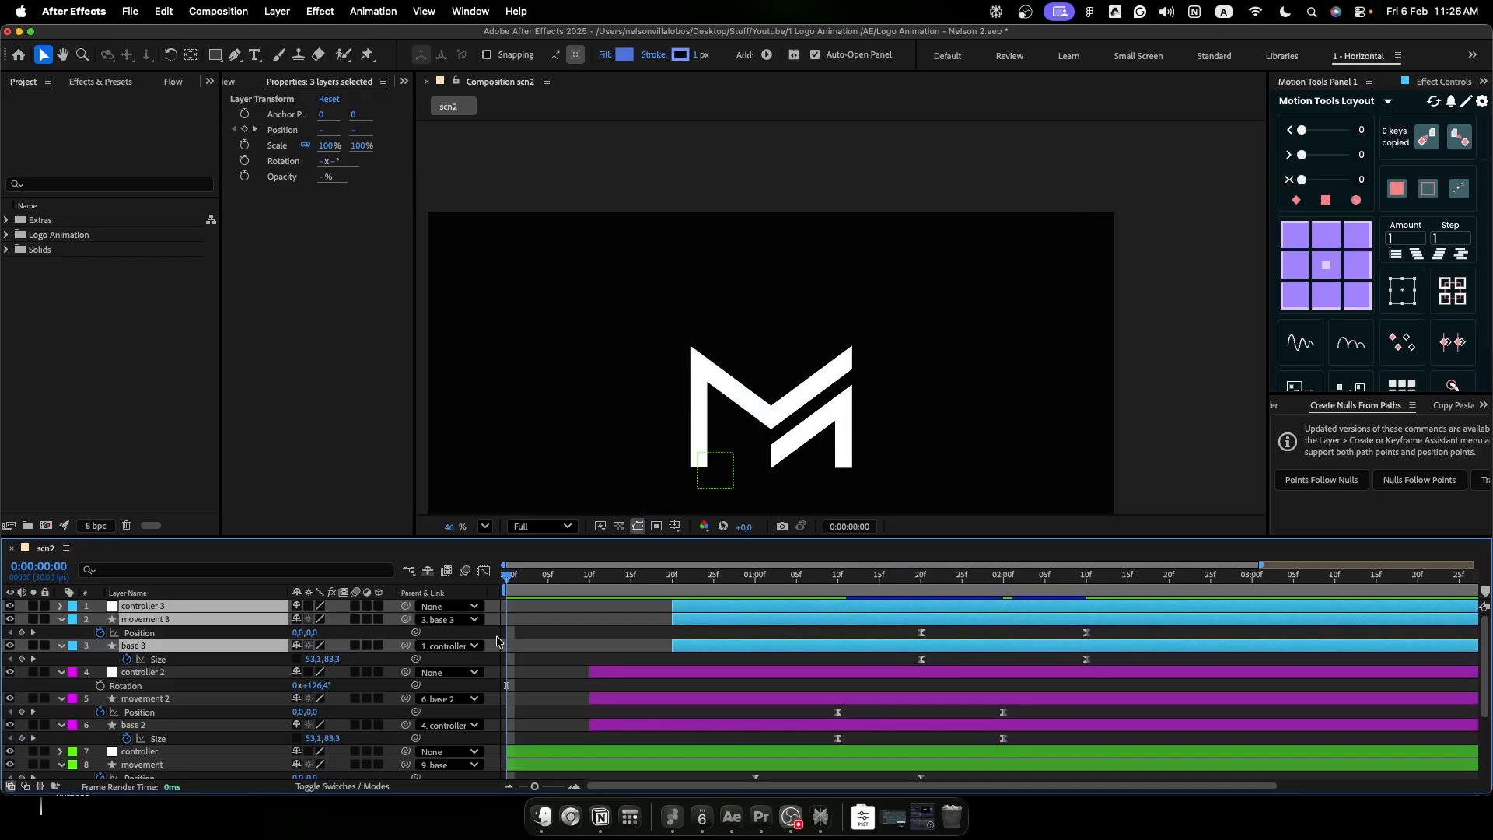
pyautogui.press('space')
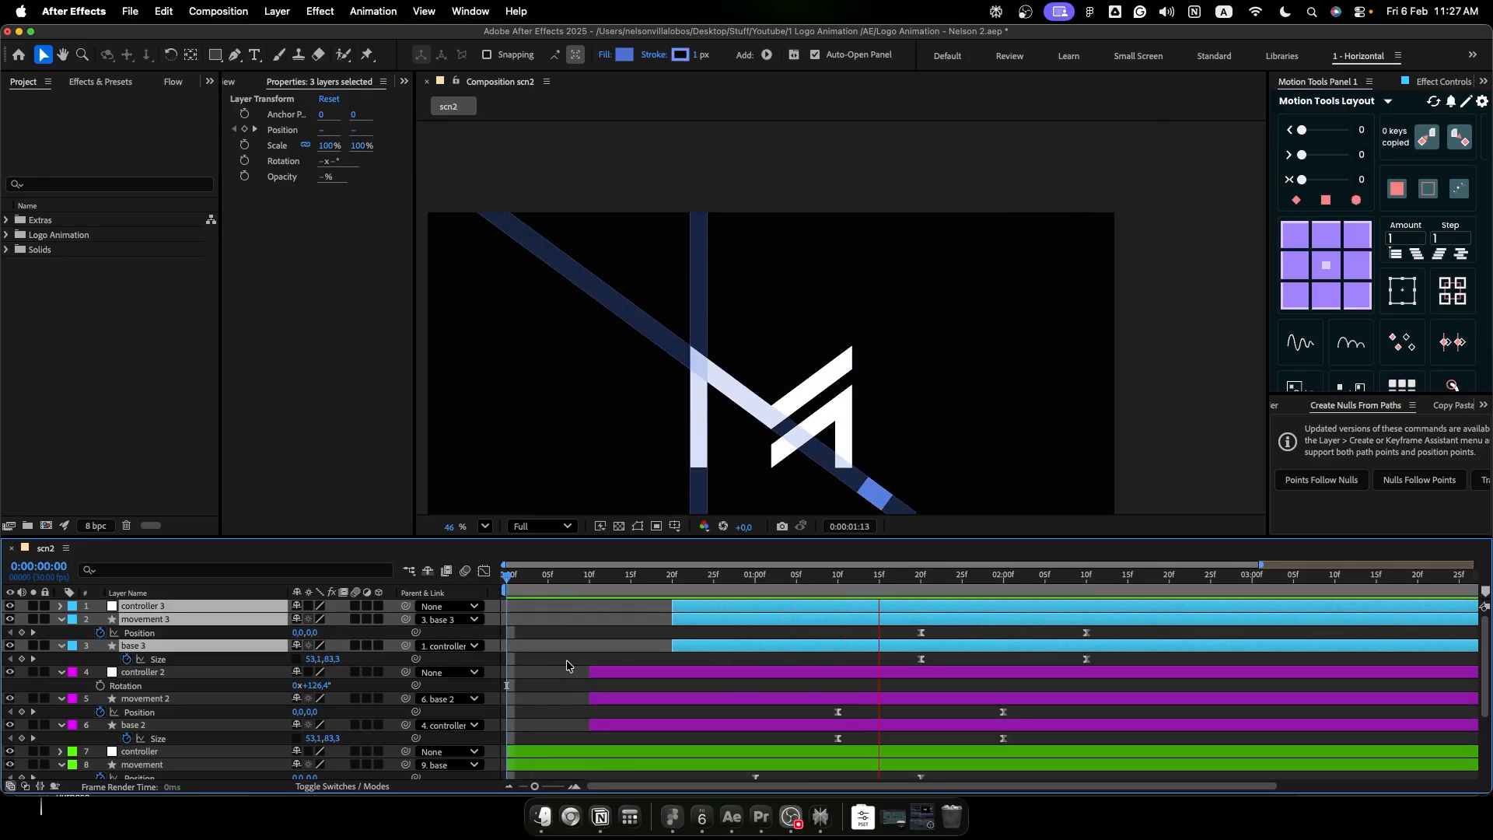
pyautogui.press('space')
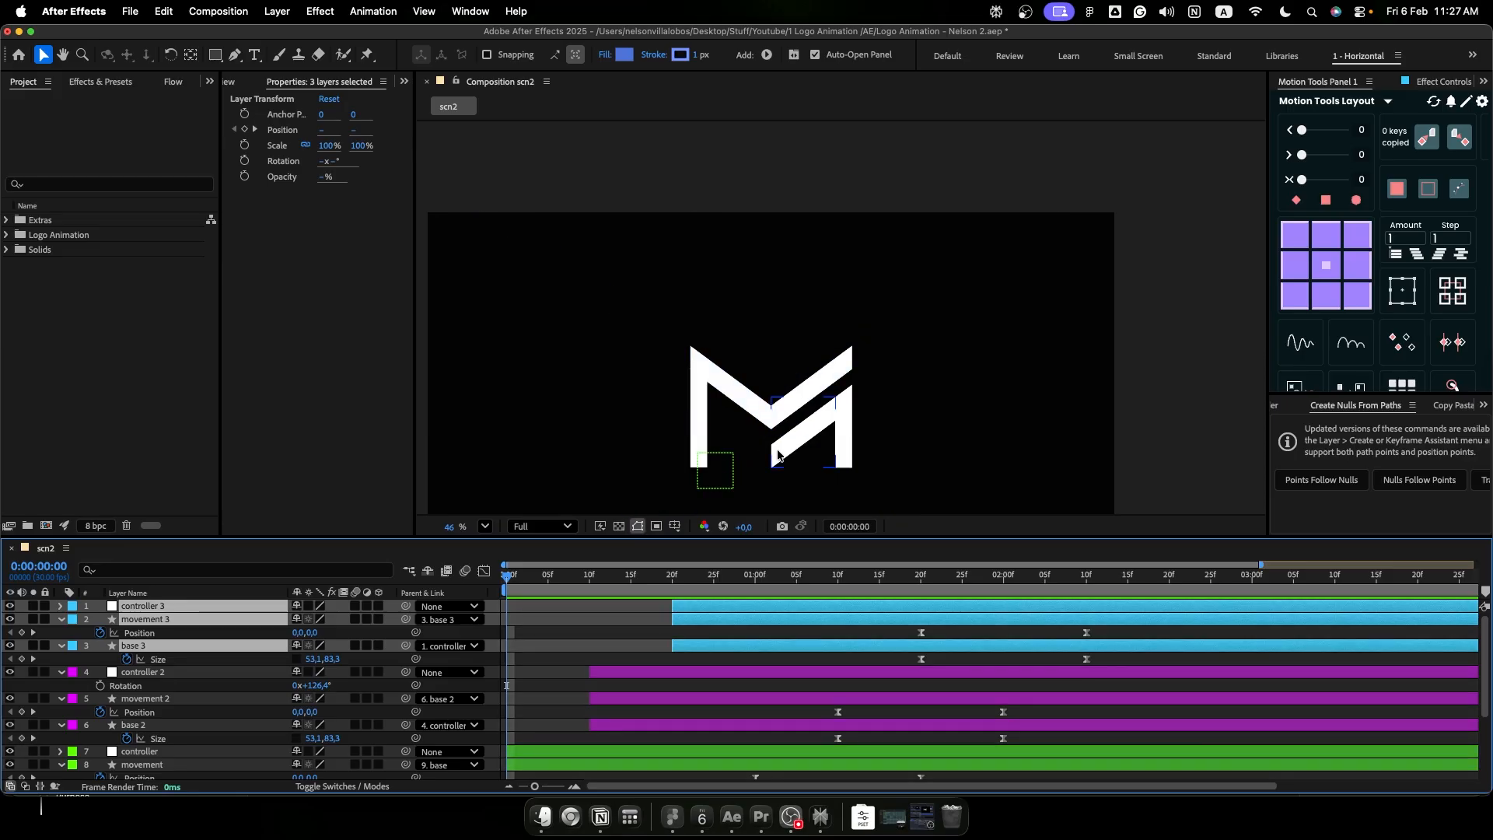
# - Duplicate the controller 3 rig for the lower parallel diagonal bar and shift the copy 10 frames later to start at 0:00:01:00
pyautogui.moveTo(946, 572); pyautogui.dragTo(1088, 610)
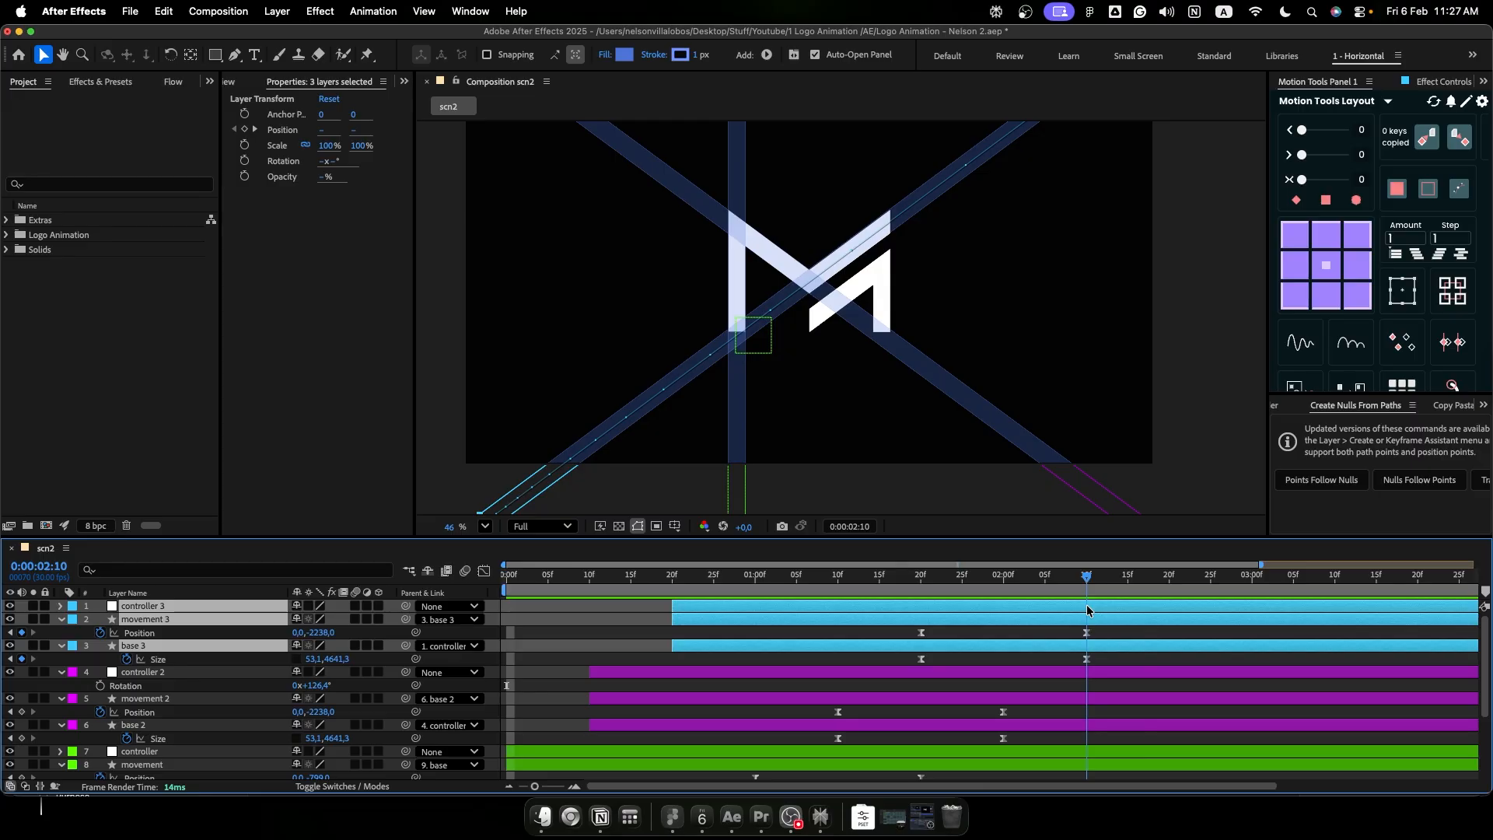
pyautogui.press('super+d')
pyautogui.press('r')
pyautogui.click(1123, 406)
pyautogui.click(143, 606)
pyautogui.press('u')
pyautogui.moveTo(933, 648); pyautogui.dragTo(1015, 646)
# - Duplicate the fourth rig for the logo's second vertical bar, setting controller 5's rotation to 1x+0.0° and its start to 0:00:01:10
pyautogui.press('super+d')
pyautogui.press('r')
# - Preview the complete five-beam animation from the start and look over the layer stack down to logo layers 1 to 5
pyautogui.press('Home')
pyautogui.click(472, 442)
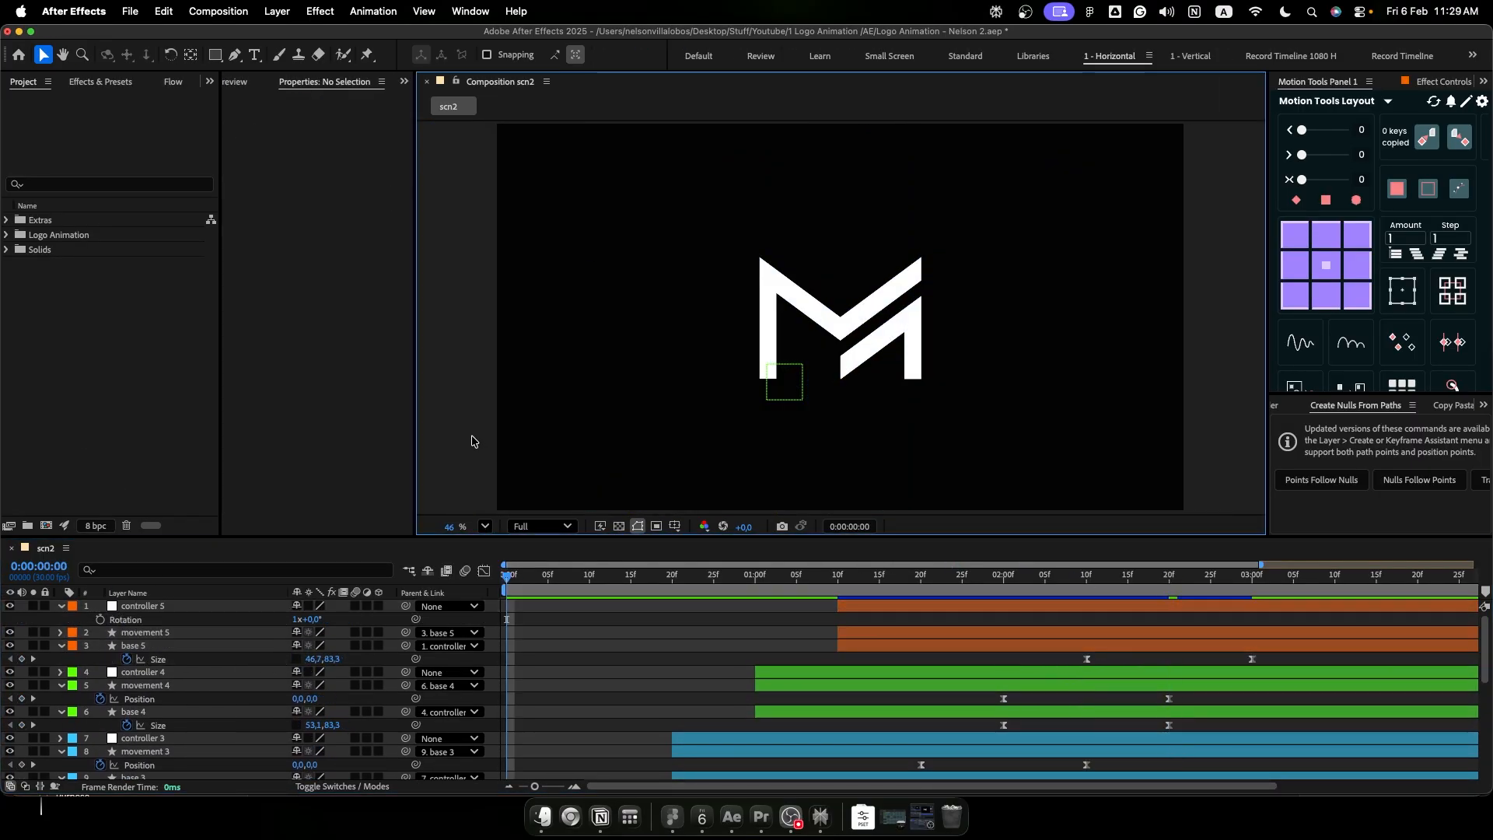
pyautogui.press('space')
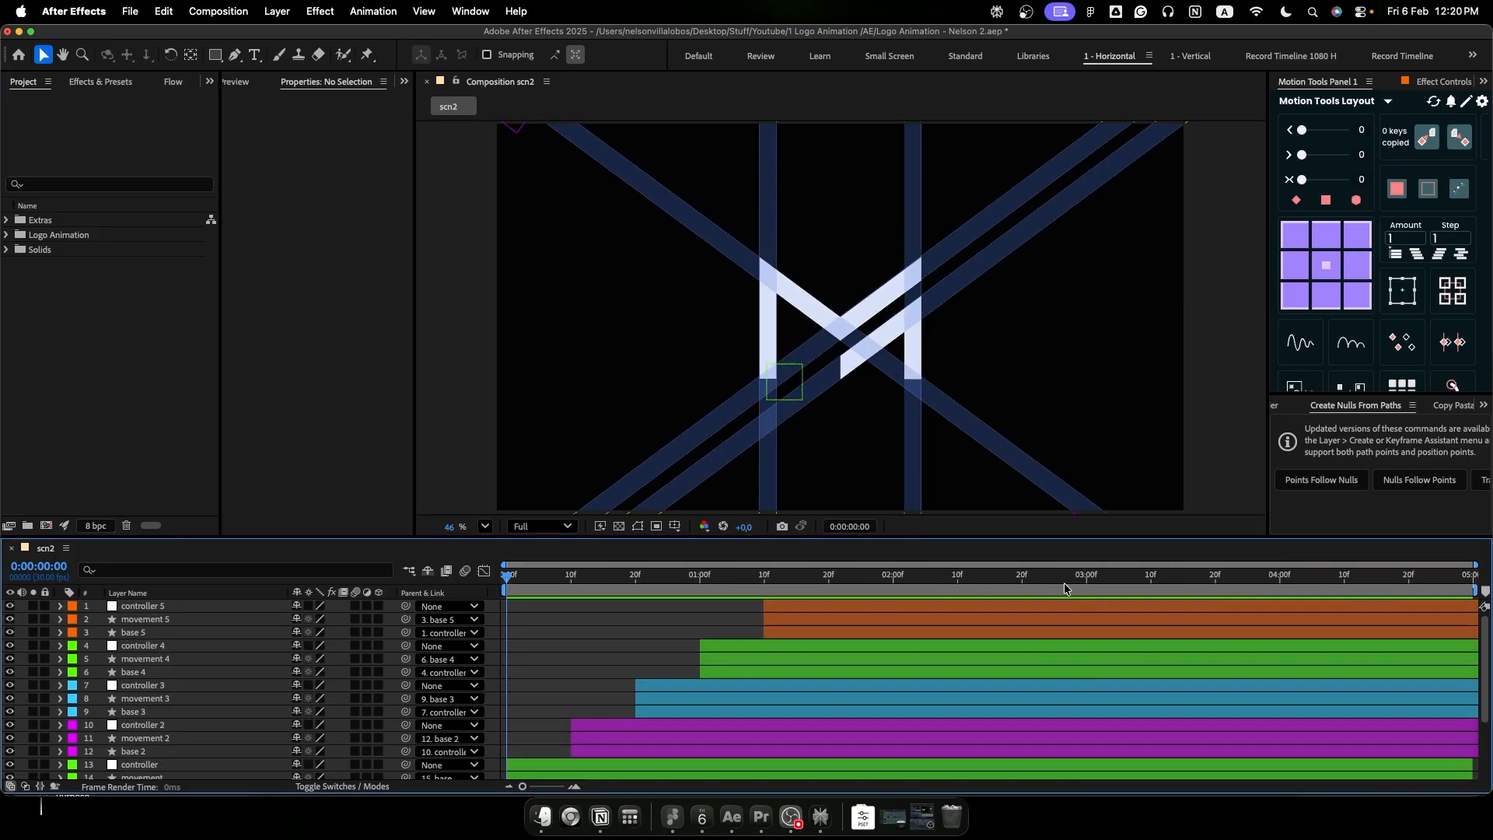
pyautogui.scroll(-3, 722, 656)
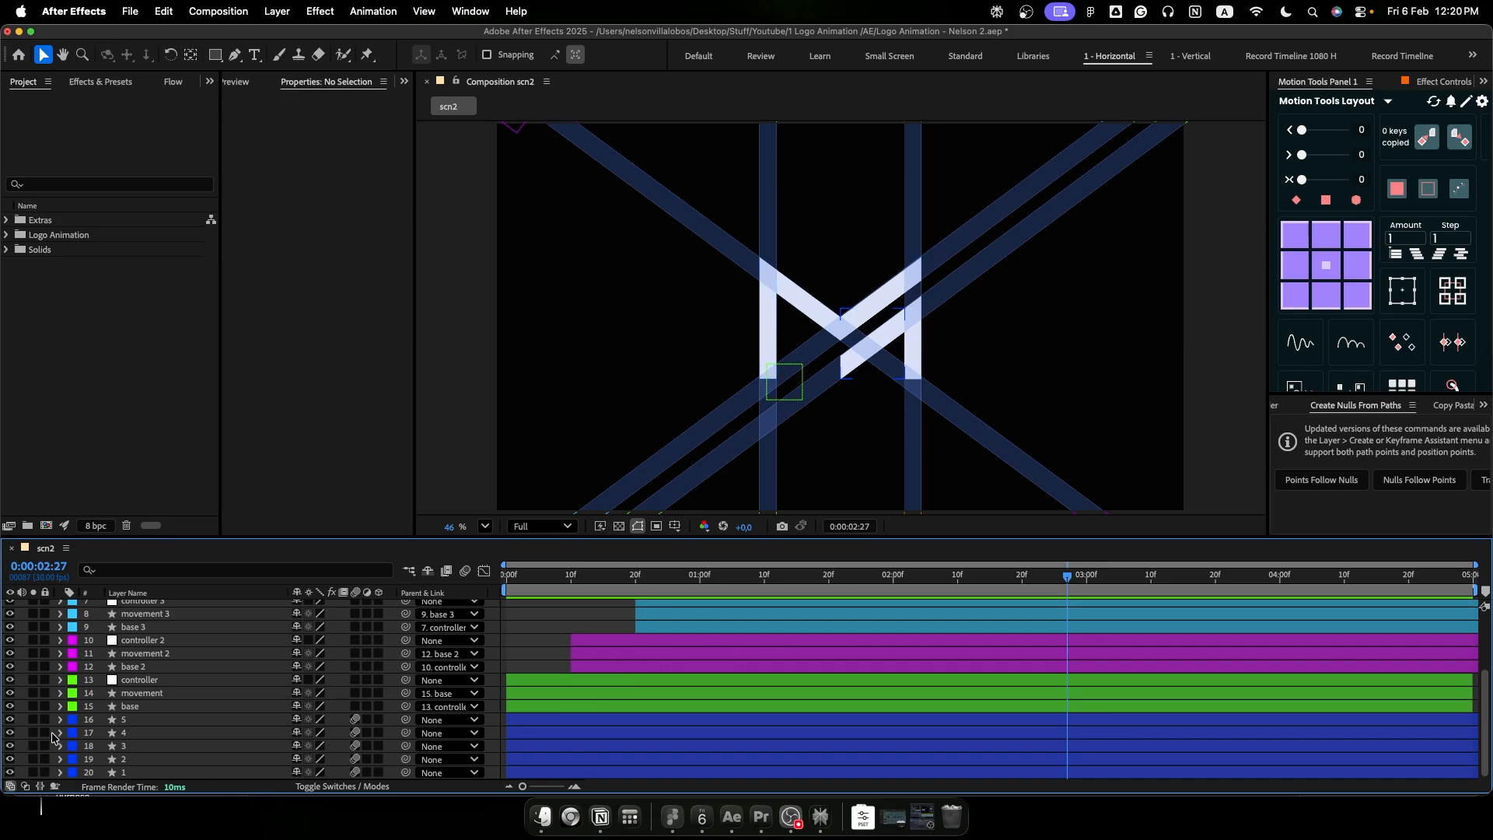
# - Solo logo layers 1 to 5 and change the fill type of logo layer 1 to Radial Gradient
pyautogui.click(33, 719)
pyautogui.moveTo(35, 733); pyautogui.dragTo(31, 771)
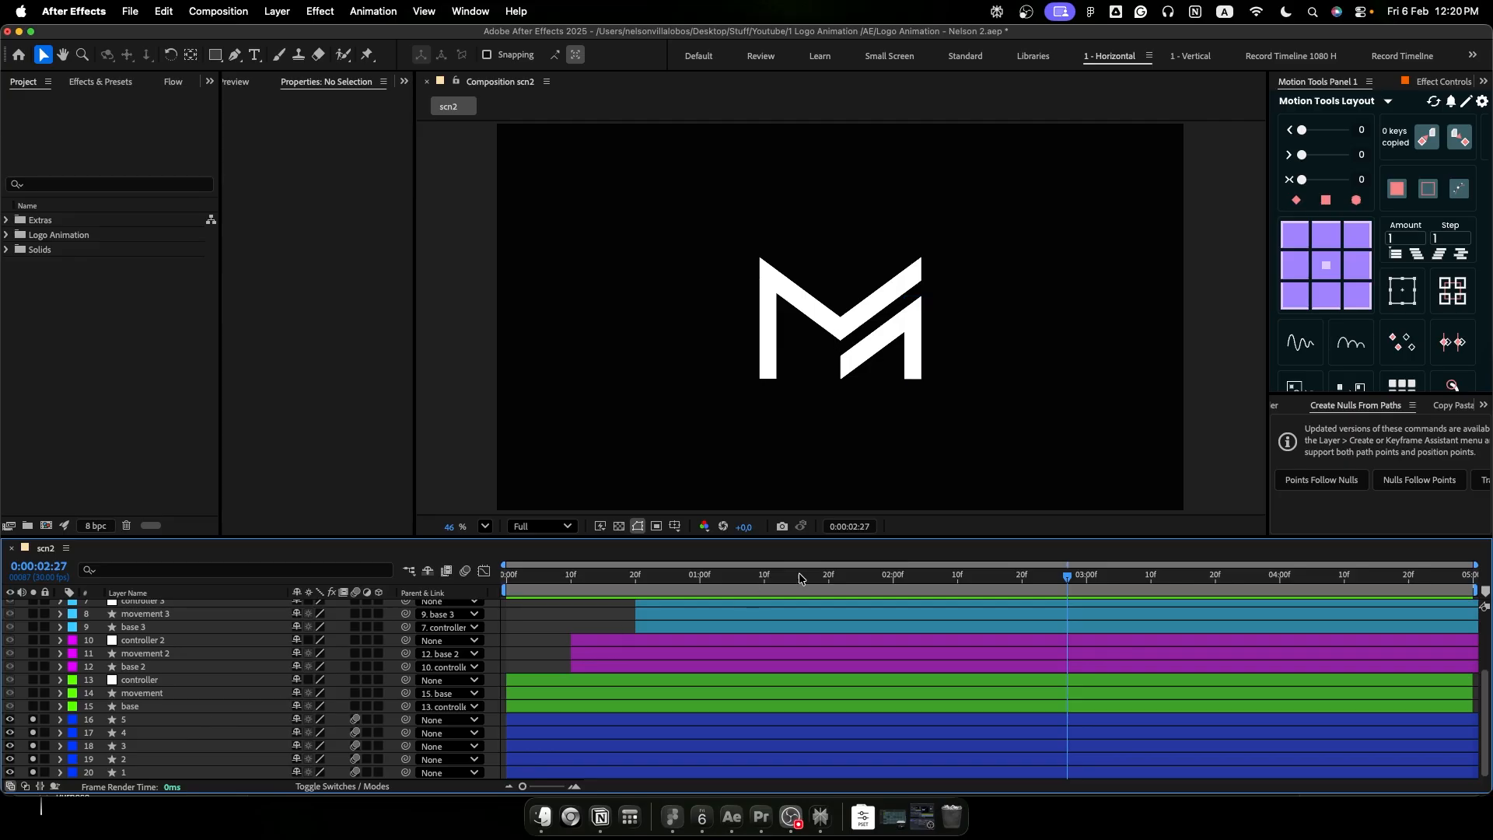
pyautogui.click(192, 774)
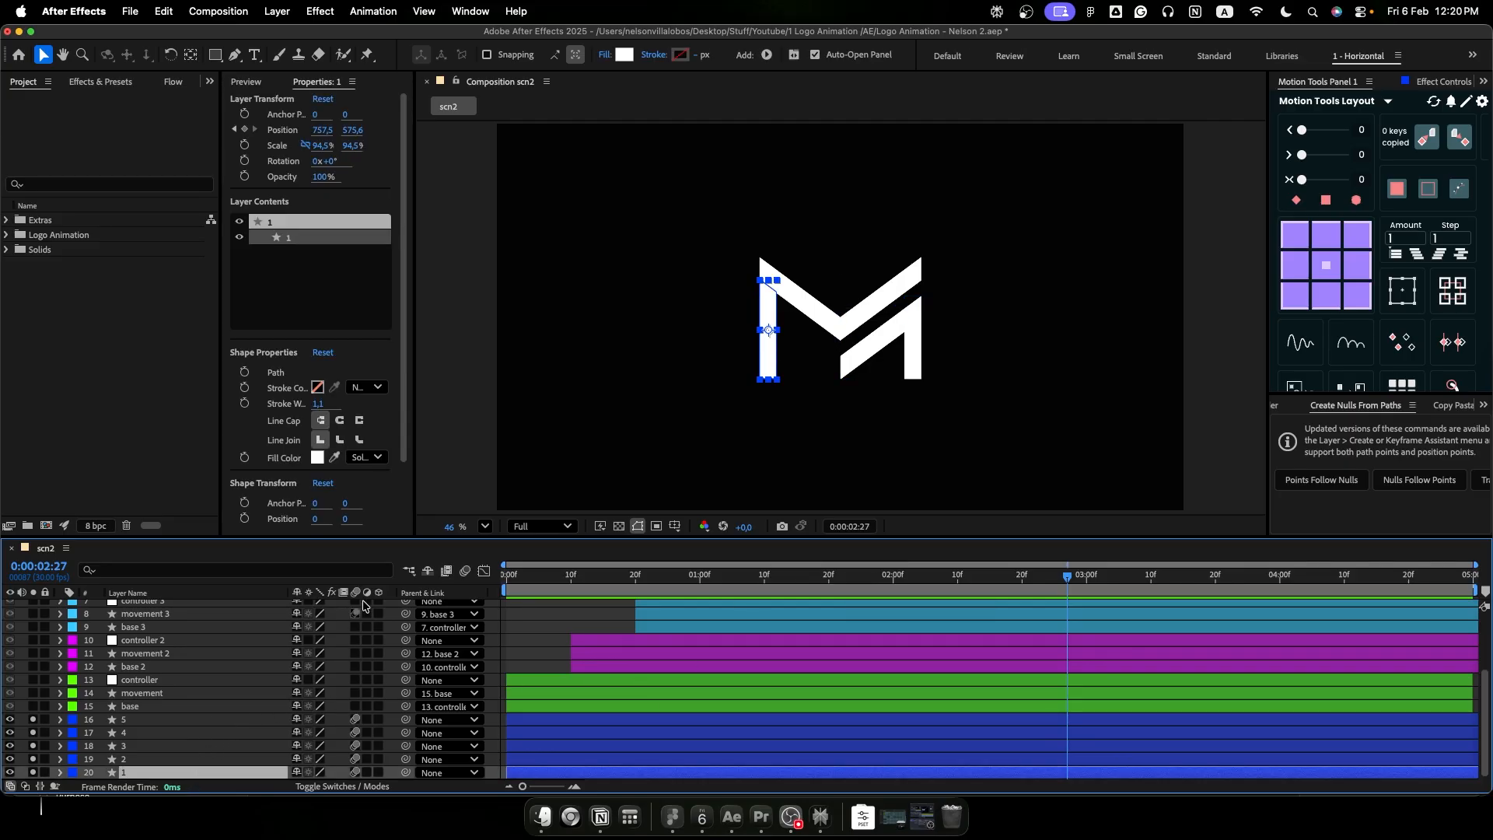
pyautogui.click(606, 56)
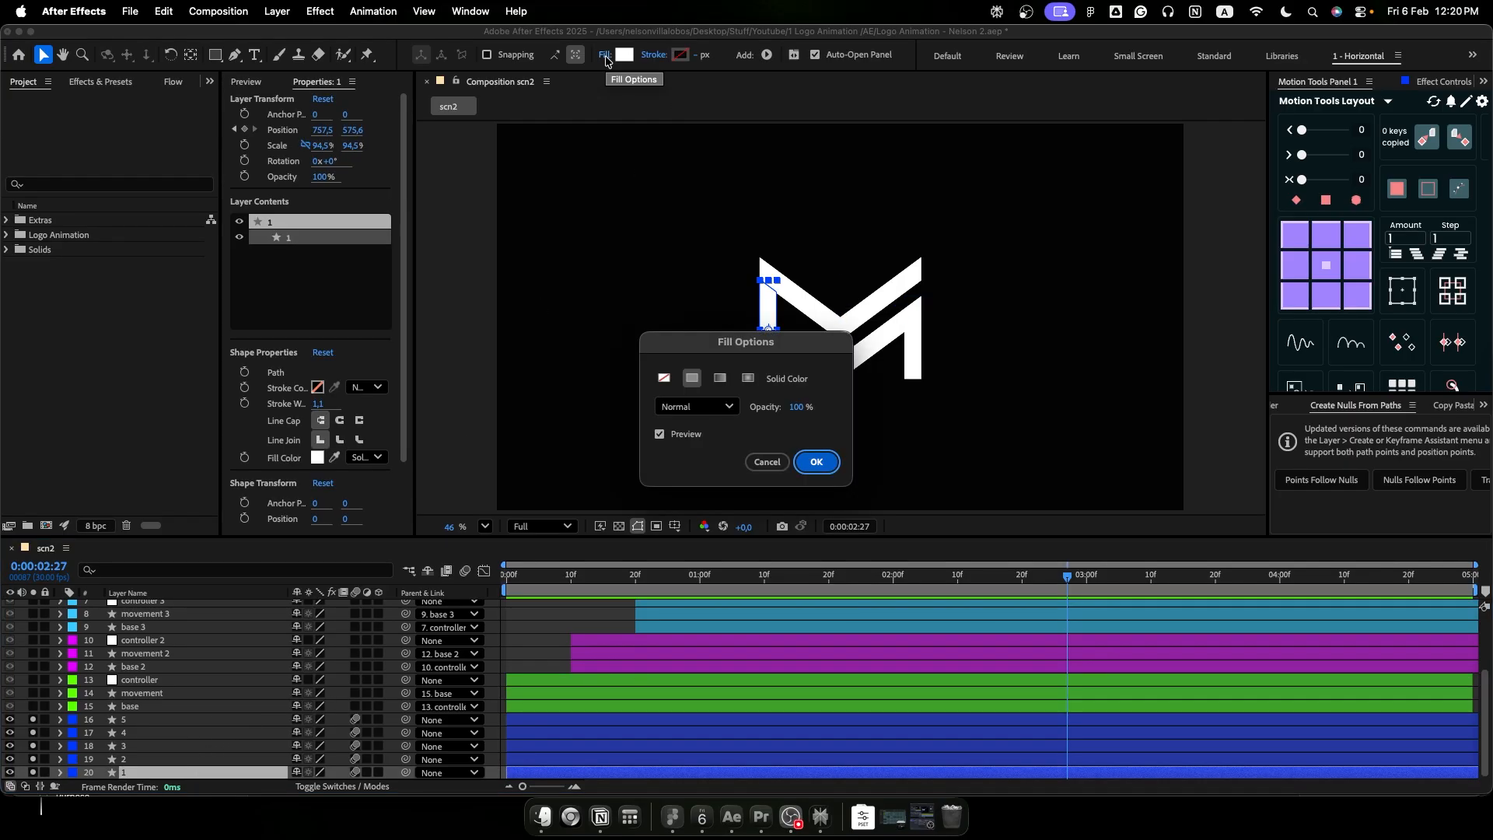
pyautogui.click(752, 382)
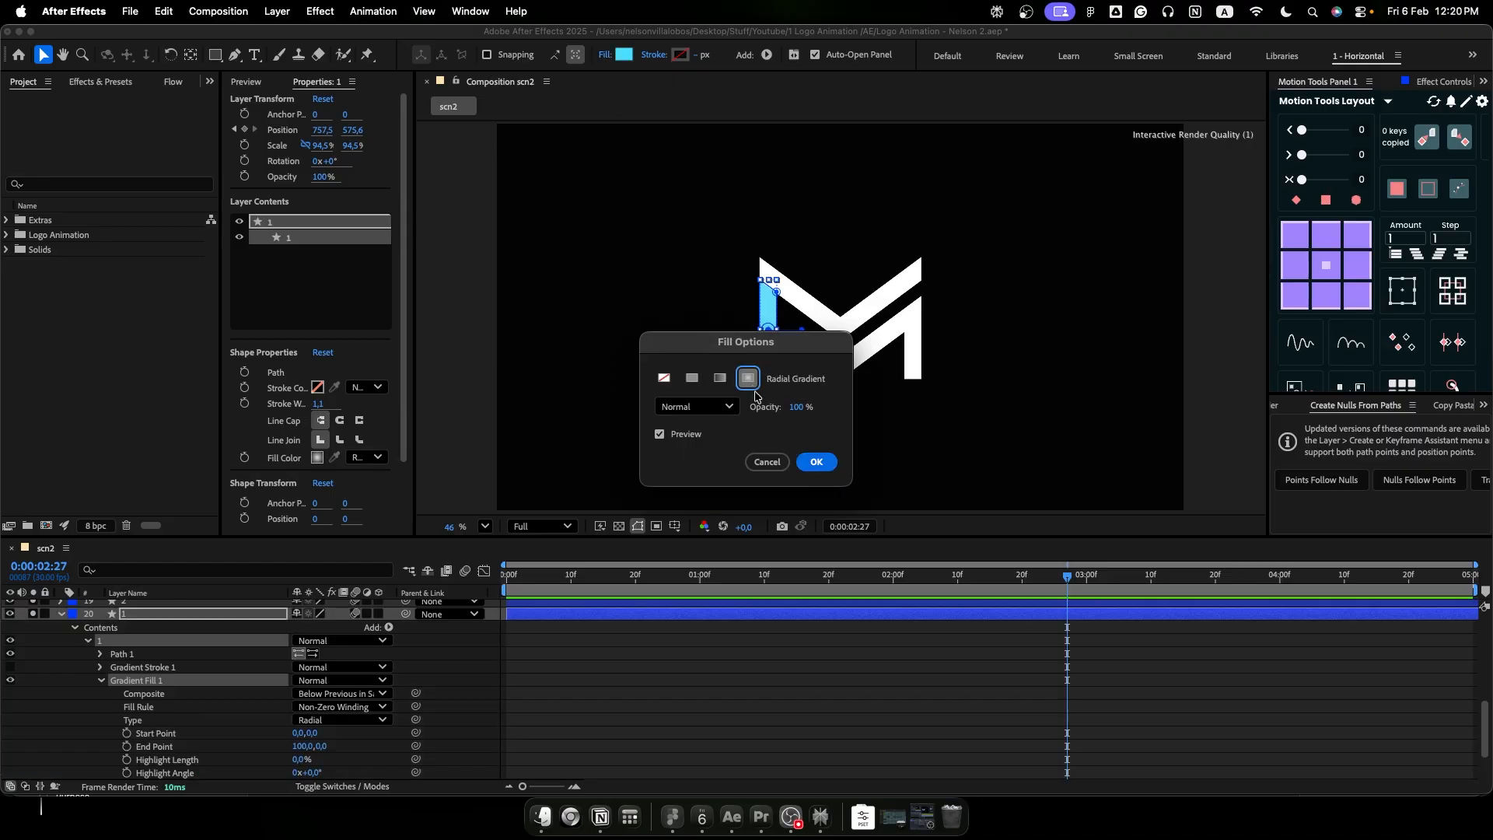
pyautogui.click(817, 462)
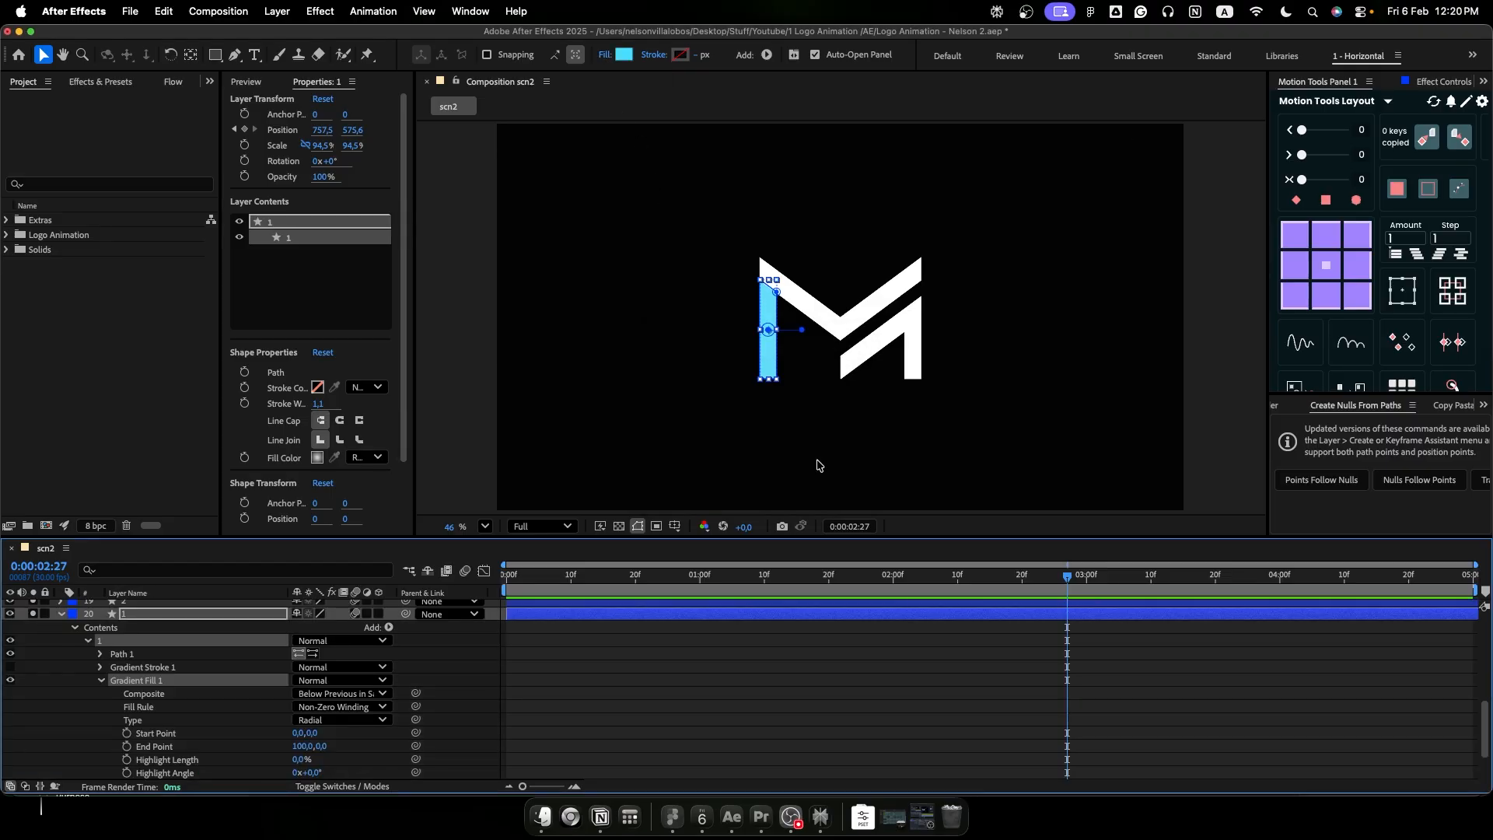
# - Cycle logo layer 1's fill through the other fill types and return it to Radial Gradient
pyautogui.keyDown('alt'); pyautogui.click(627, 59); pyautogui.keyUp('alt')
pyautogui.keyDown('alt'); pyautogui.click(627, 59); pyautogui.keyUp('alt')
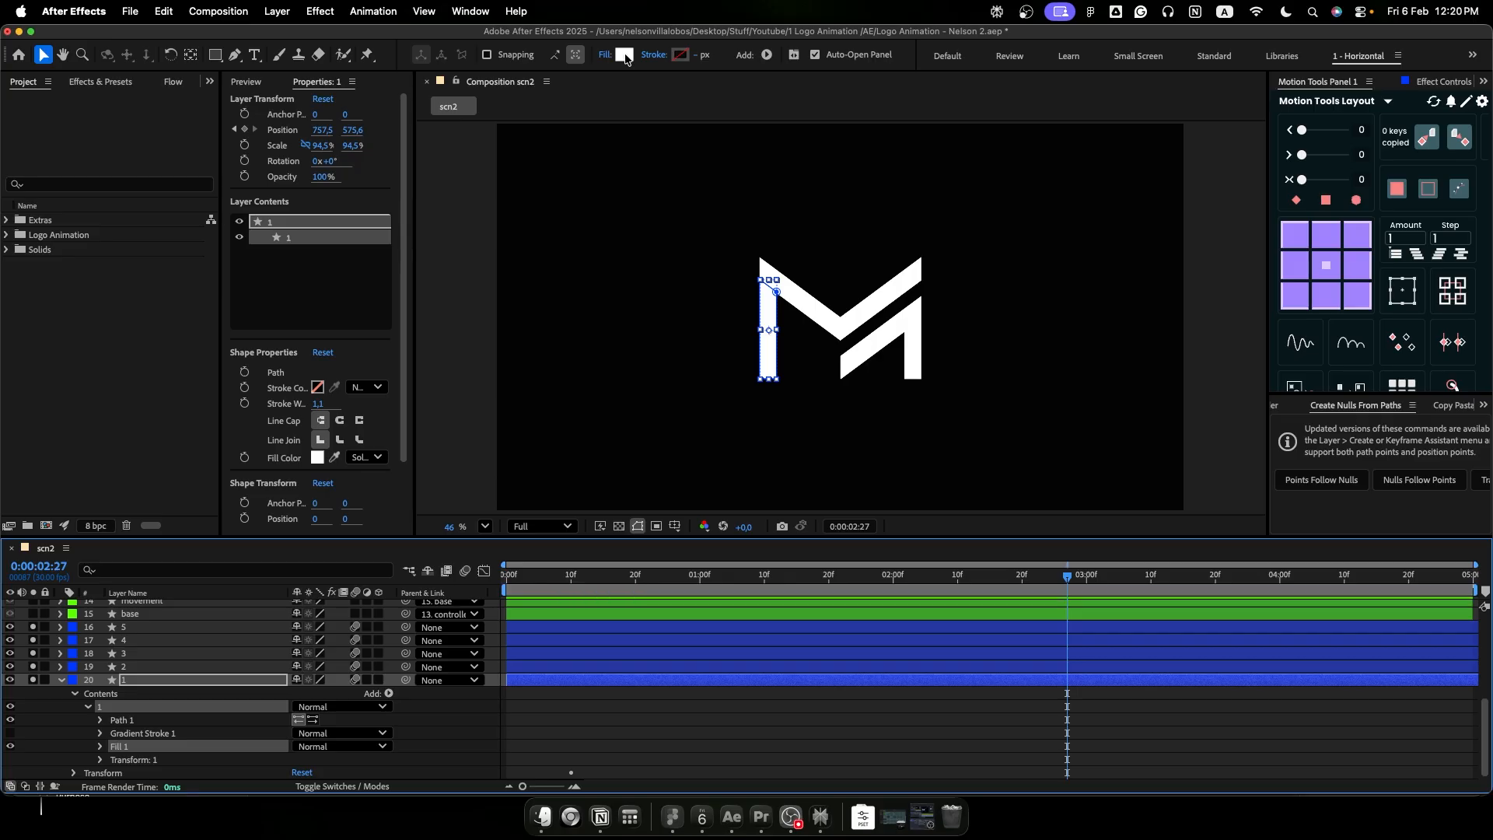
pyautogui.keyDown('alt'); pyautogui.click(626, 59); pyautogui.keyUp('alt')
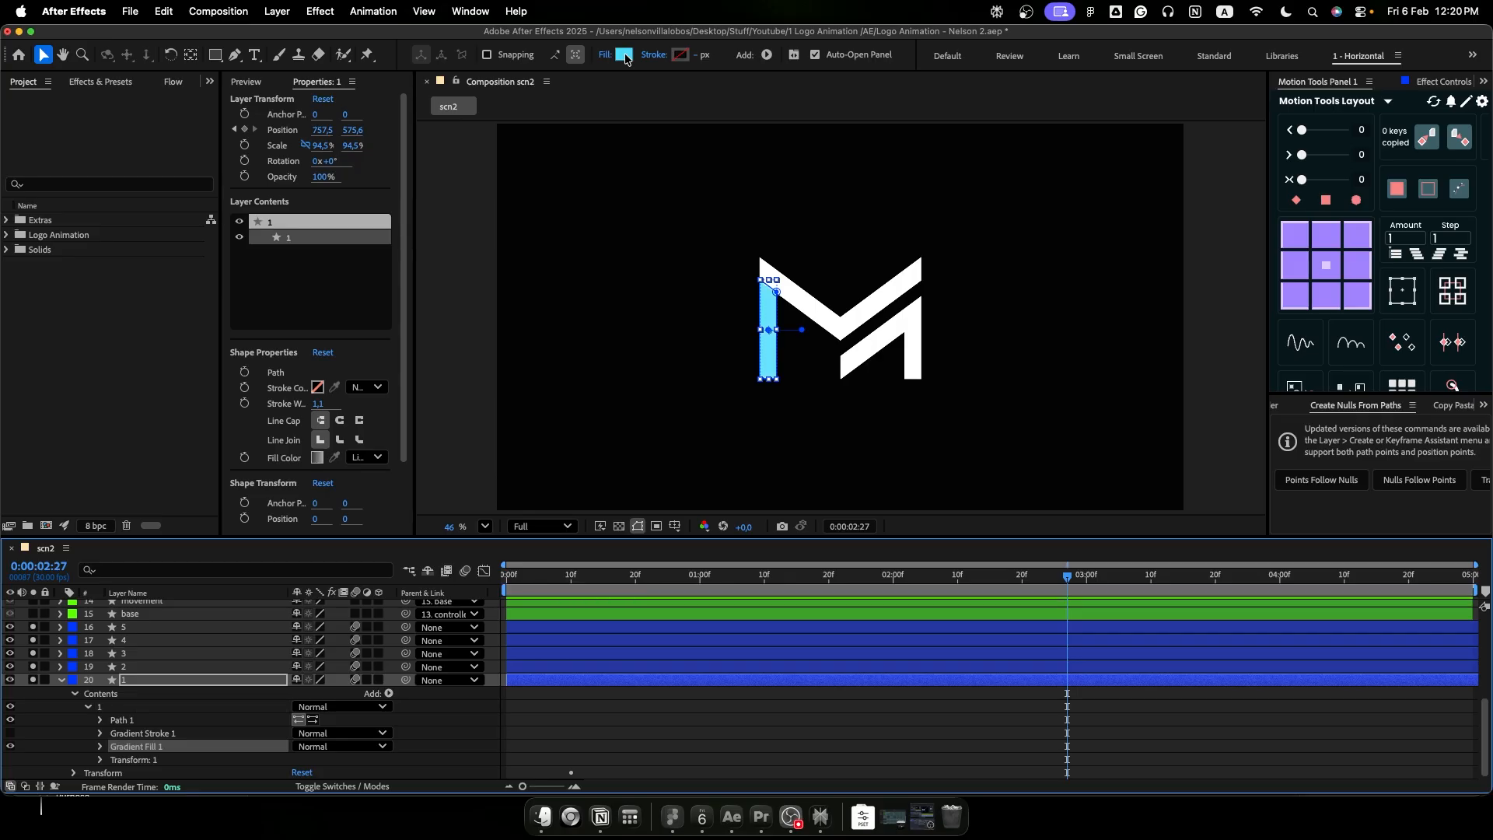
pyautogui.click(609, 59)
pyautogui.click(747, 378)
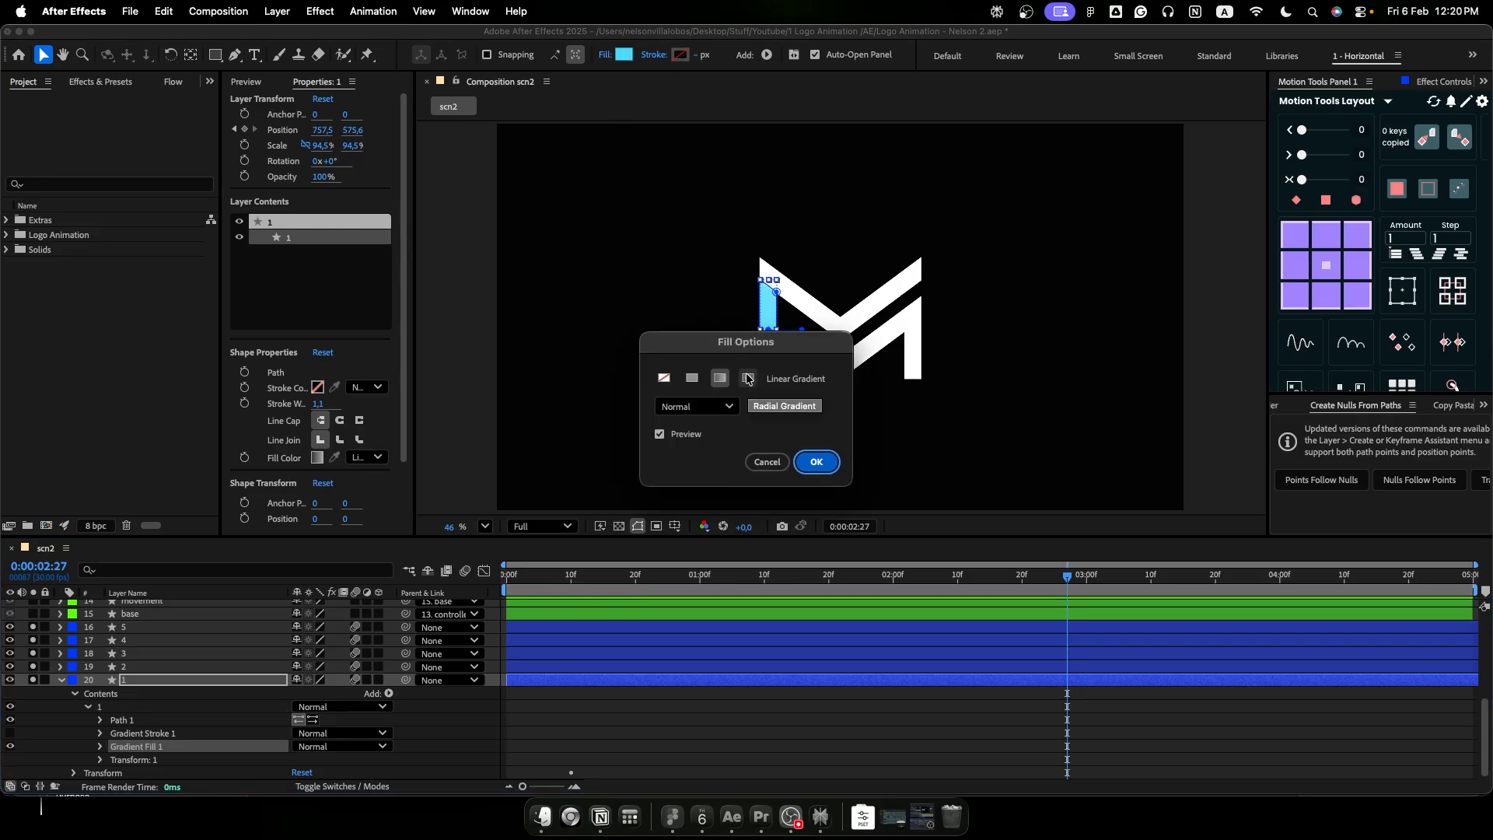
pyautogui.click(812, 463)
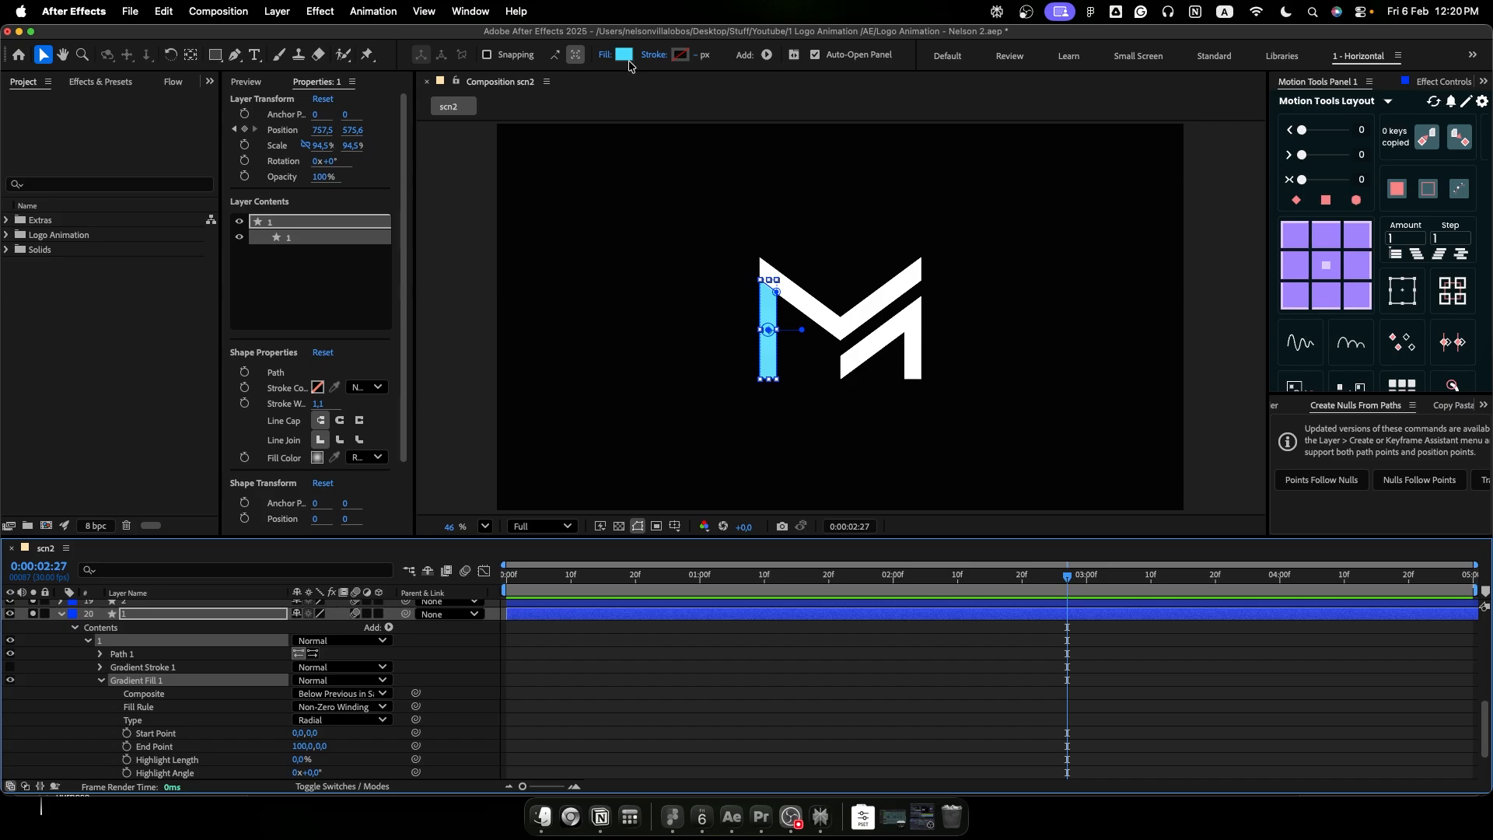
# - Recolor logo layer 1's radial gradient from blue (466CFF) to dark blue and set the end stop's opacity to 55%
pyautogui.click(624, 56)
pyautogui.moveTo(784, 482); pyautogui.dragTo(785, 455)
pyautogui.click(871, 319)
pyautogui.click(895, 365)
pyautogui.click(581, 305)
pyautogui.moveTo(706, 386); pyautogui.dragTo(711, 485)
pyautogui.click(871, 284)
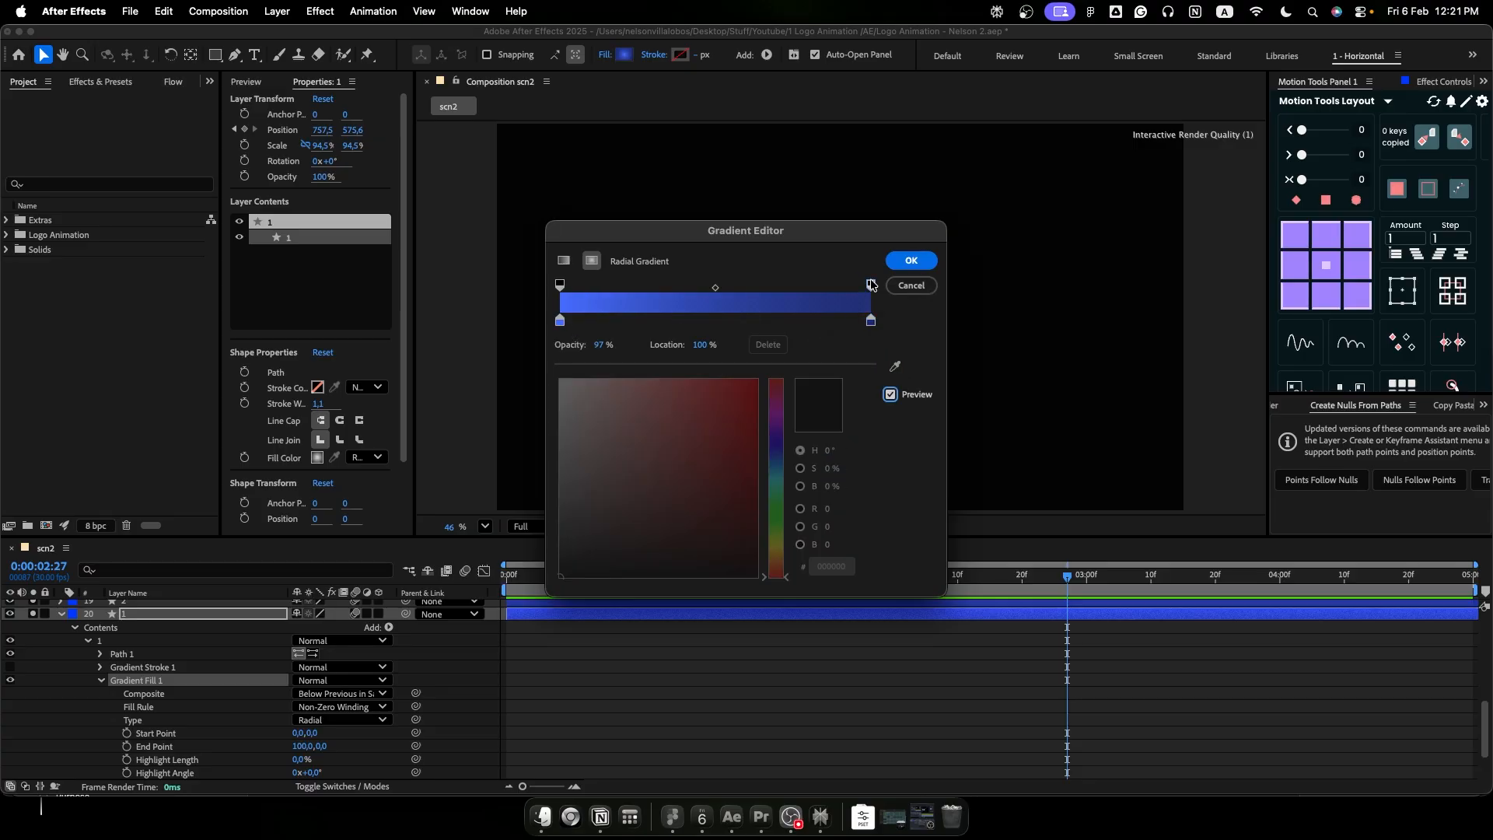
pyautogui.moveTo(601, 344); pyautogui.dragTo(573, 348)
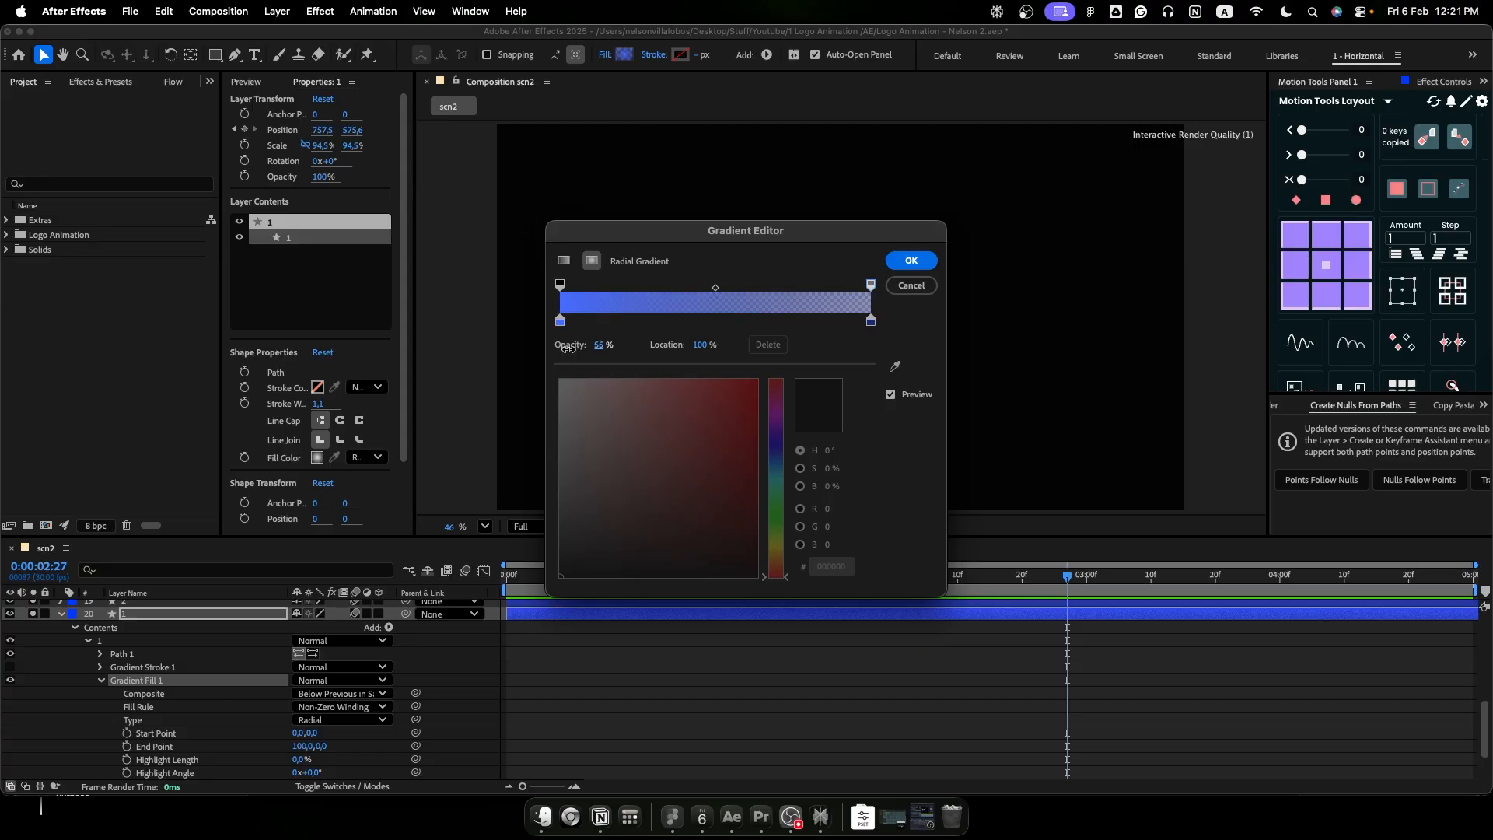
pyautogui.click(903, 265)
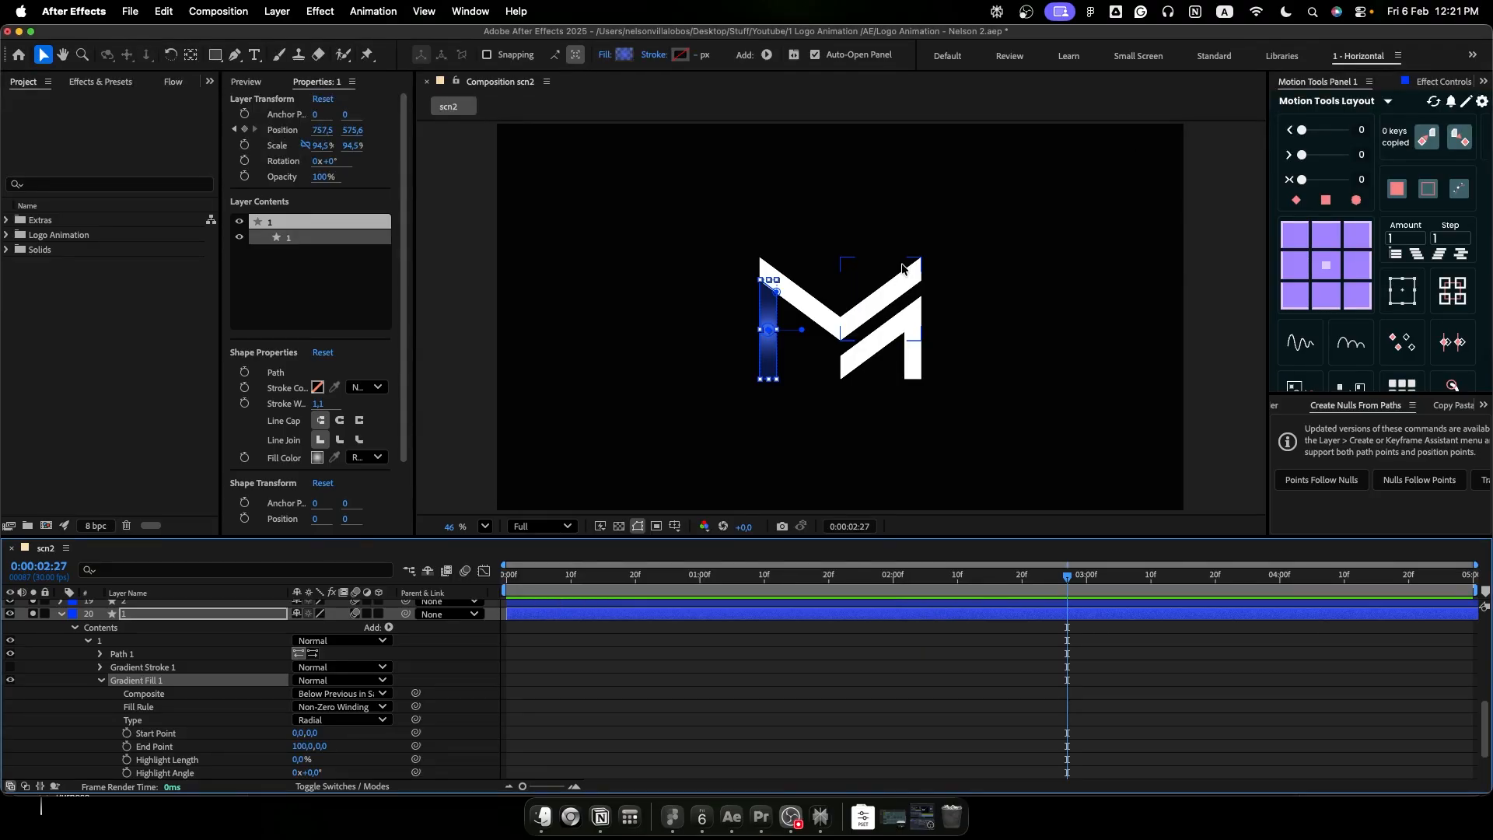
# - Refine logo layer 1's gradient with start color CAD5FF, end color 4E6BFF and an end stop opacity of 40%
pyautogui.click(819, 383)
pyautogui.moveTo(766, 231); pyautogui.dragTo(513, 178)
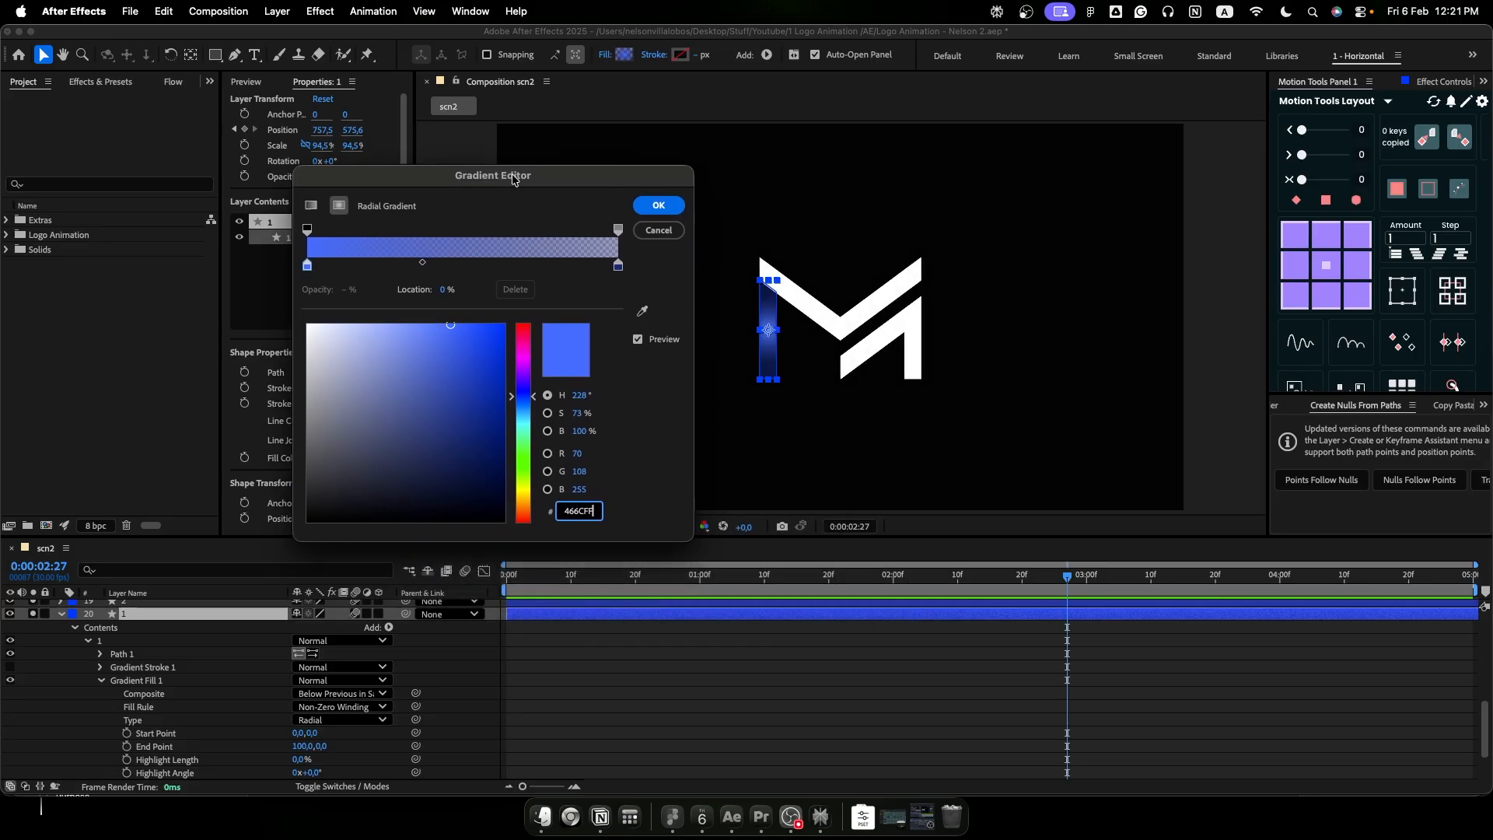
pyautogui.click(309, 264)
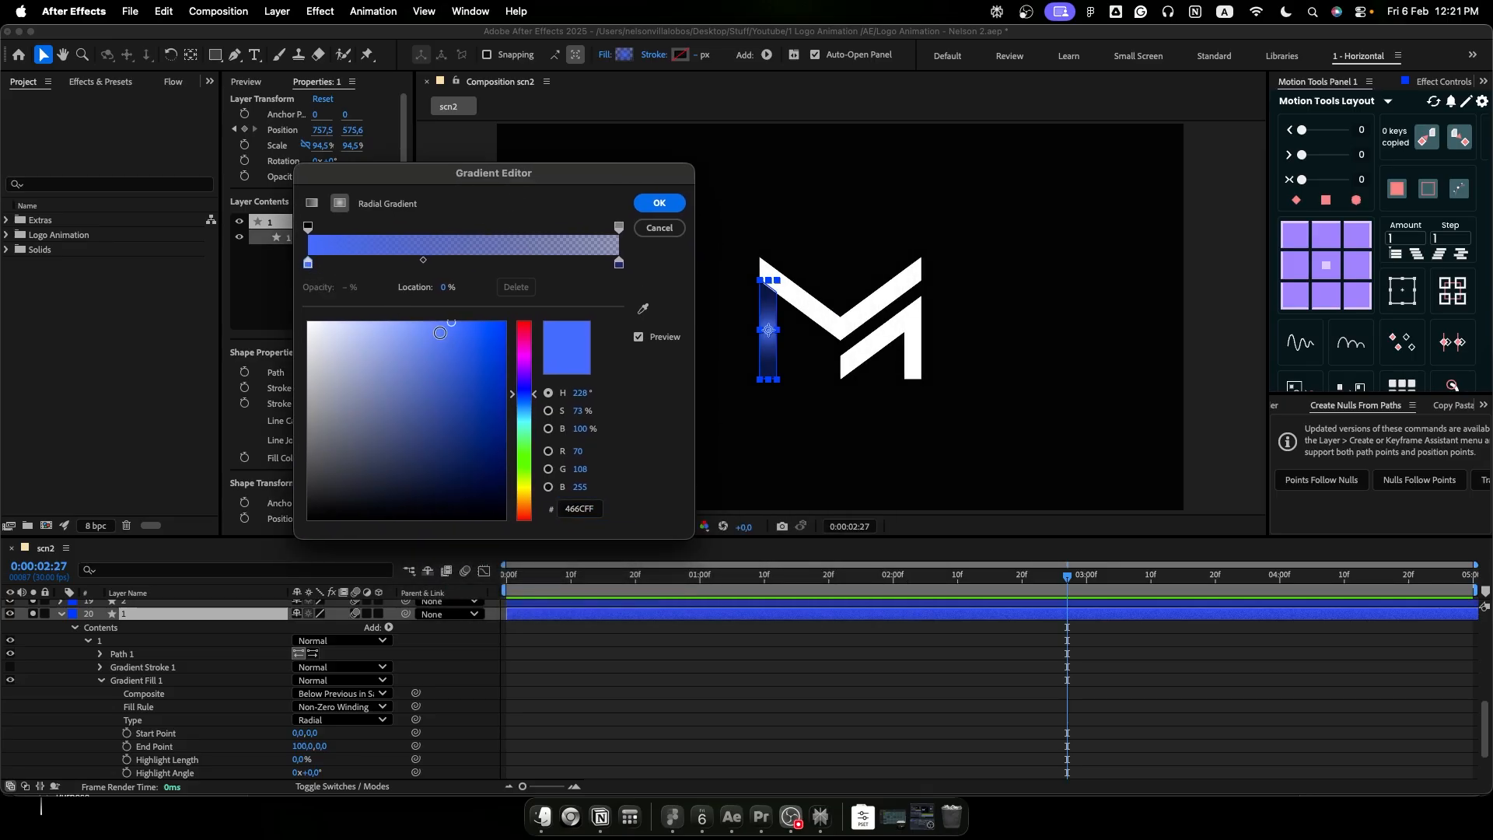
pyautogui.moveTo(442, 335); pyautogui.dragTo(348, 322)
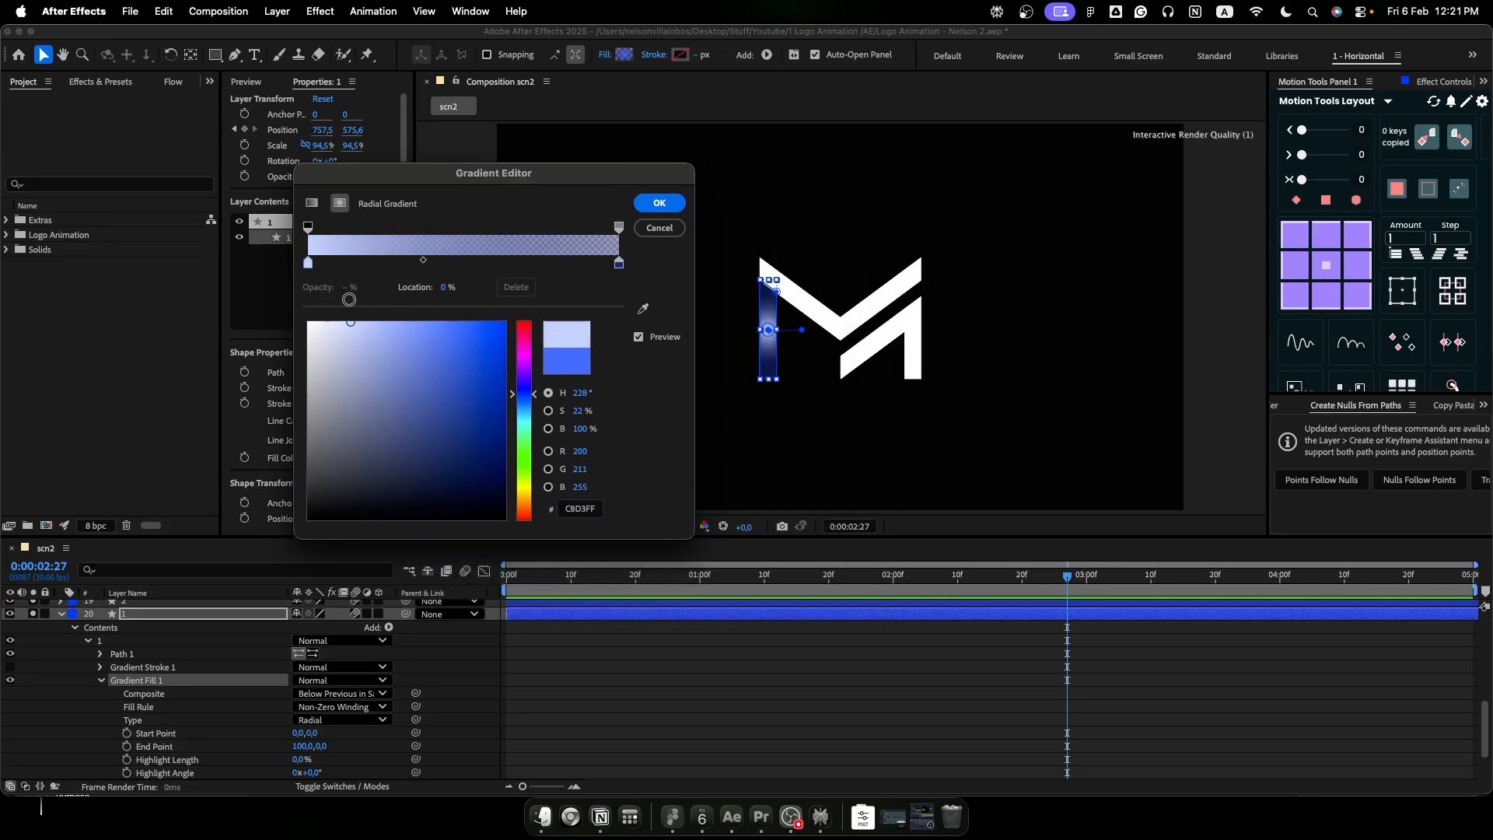
pyautogui.click(619, 263)
pyautogui.moveTo(448, 396); pyautogui.dragTo(444, 317)
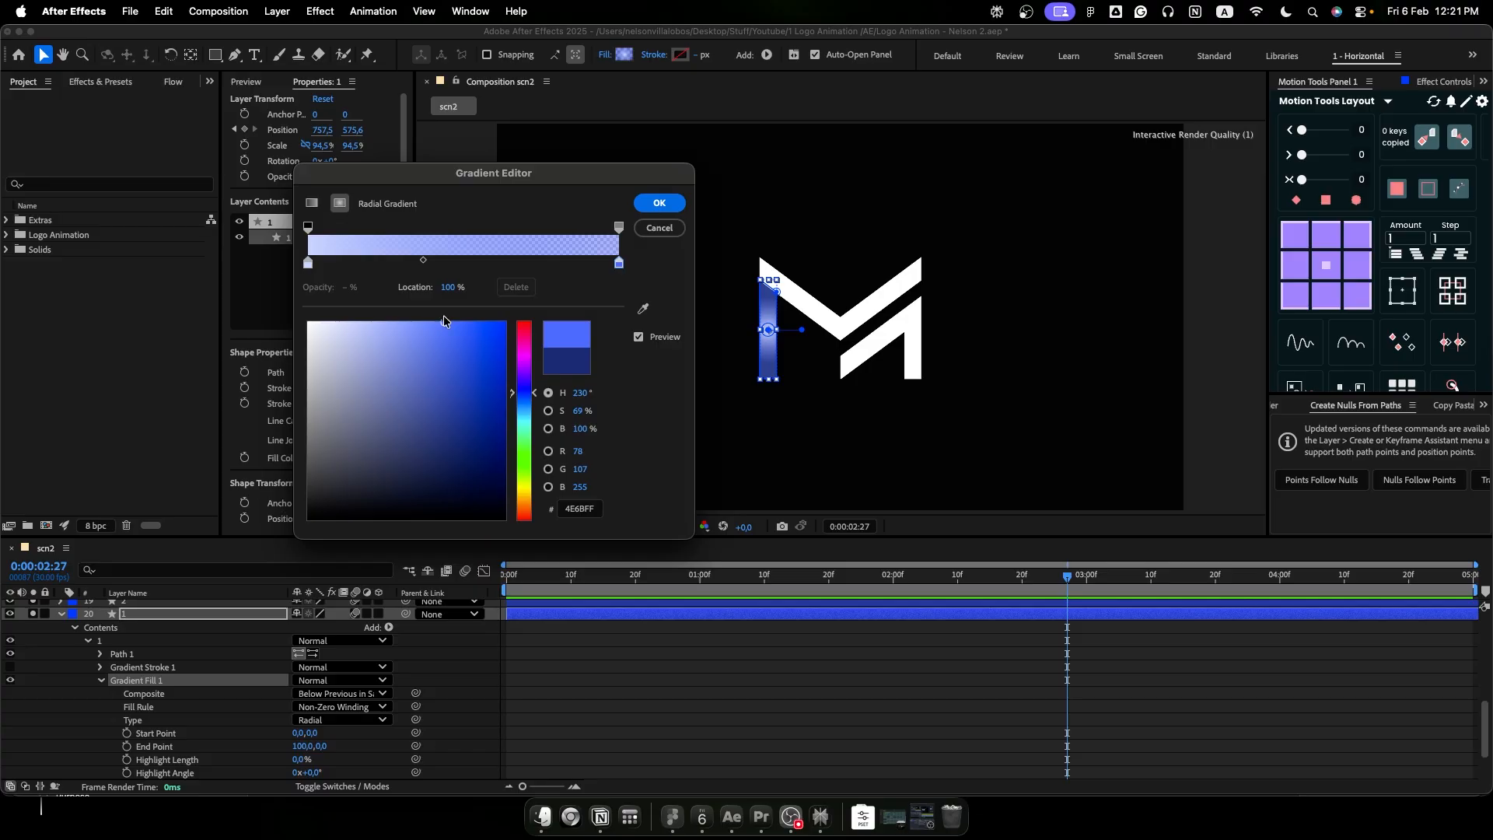
pyautogui.click(619, 227)
pyautogui.moveTo(354, 288); pyautogui.dragTo(348, 291)
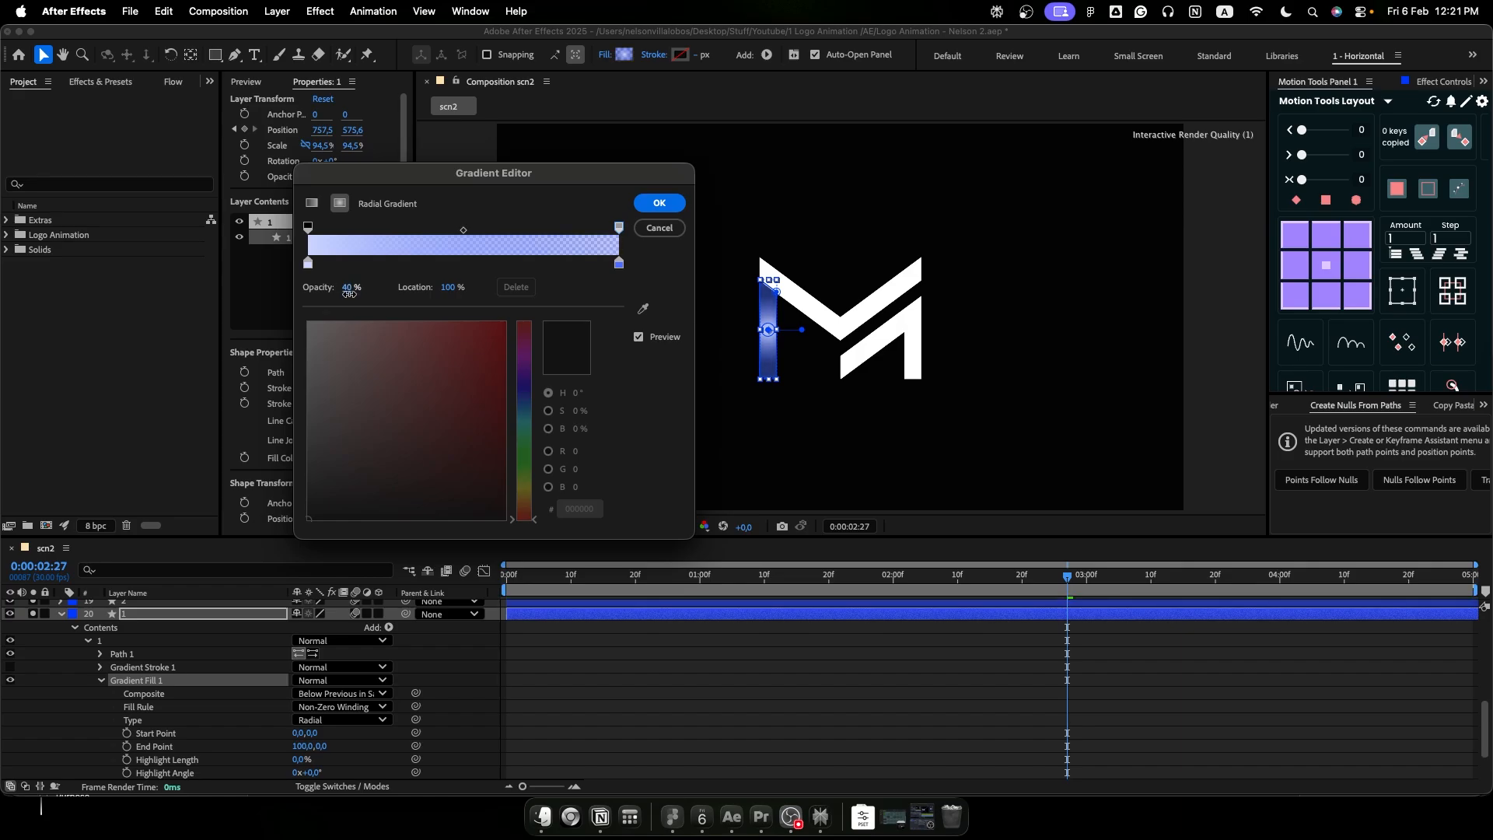
pyautogui.click(660, 203)
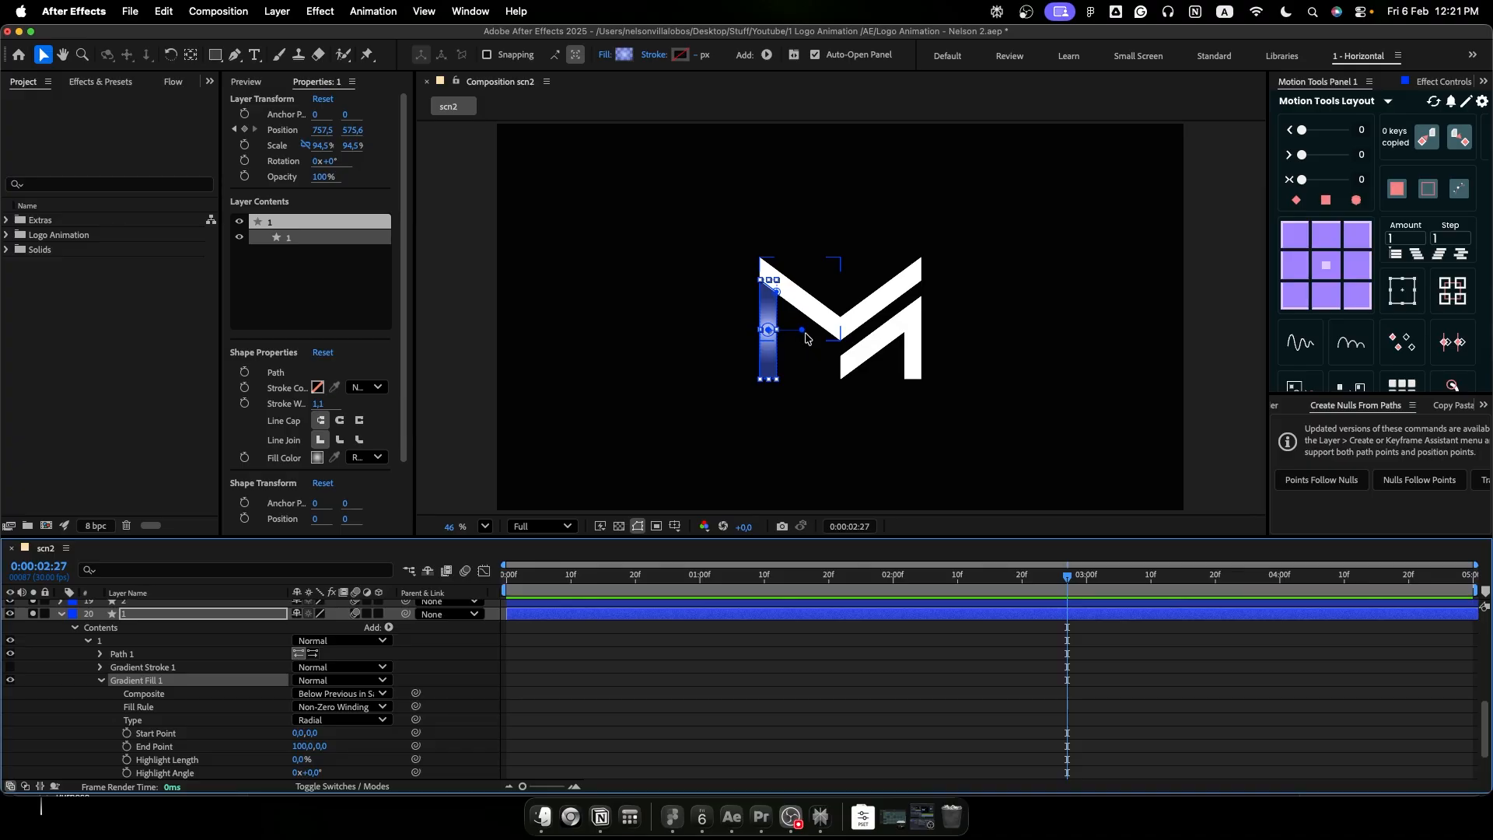
# - Extend the gradient's end point on logo layer 1 outward to about 151.1, -0.4 and hide the layer controls
pyautogui.moveTo(801, 335); pyautogui.dragTo(818, 335)
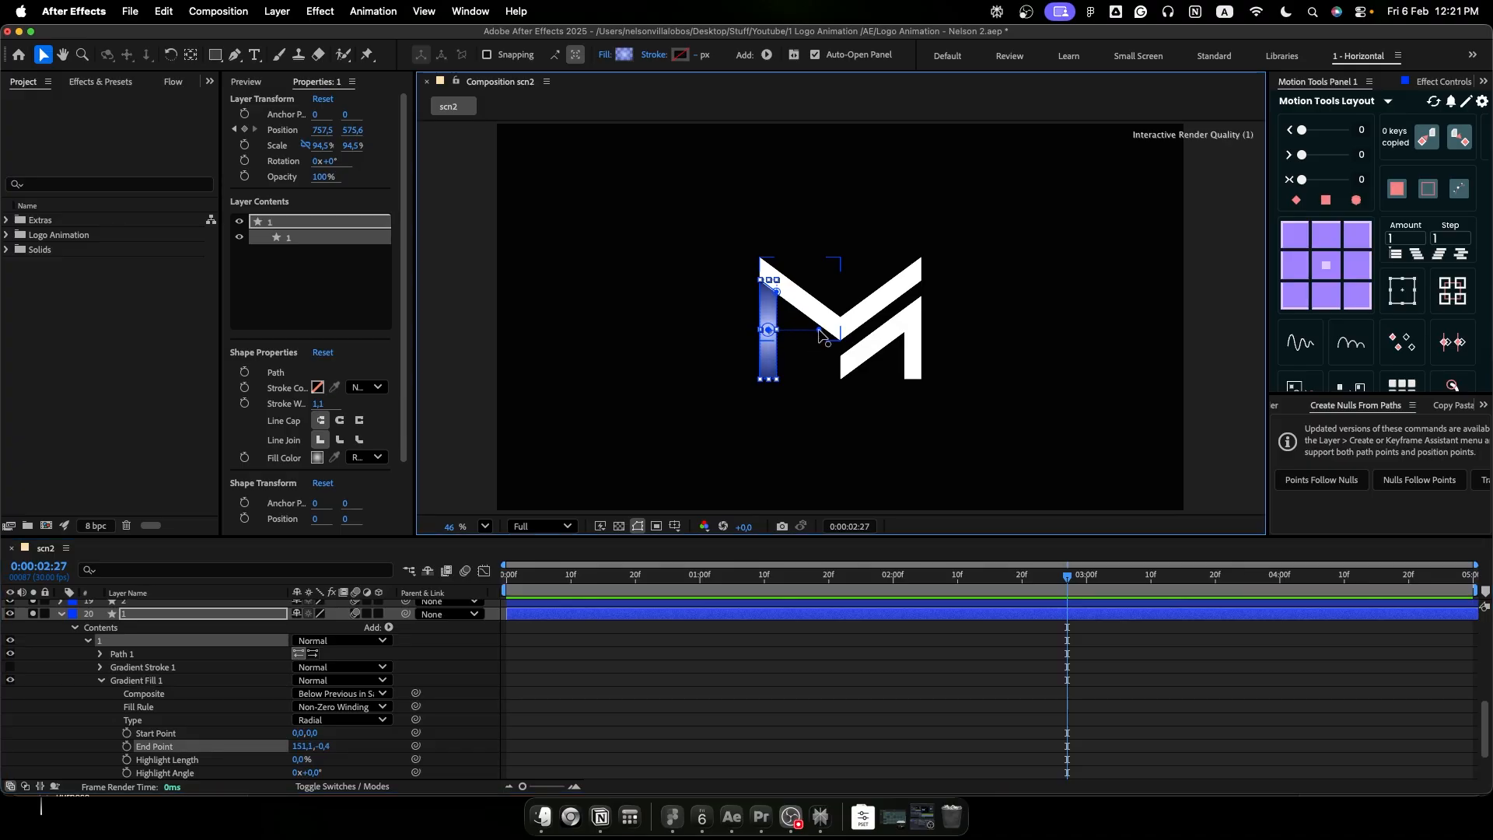
pyautogui.press('shift+super+h')
pyautogui.press('shift+super+h')
pyautogui.press('shift+super+h')
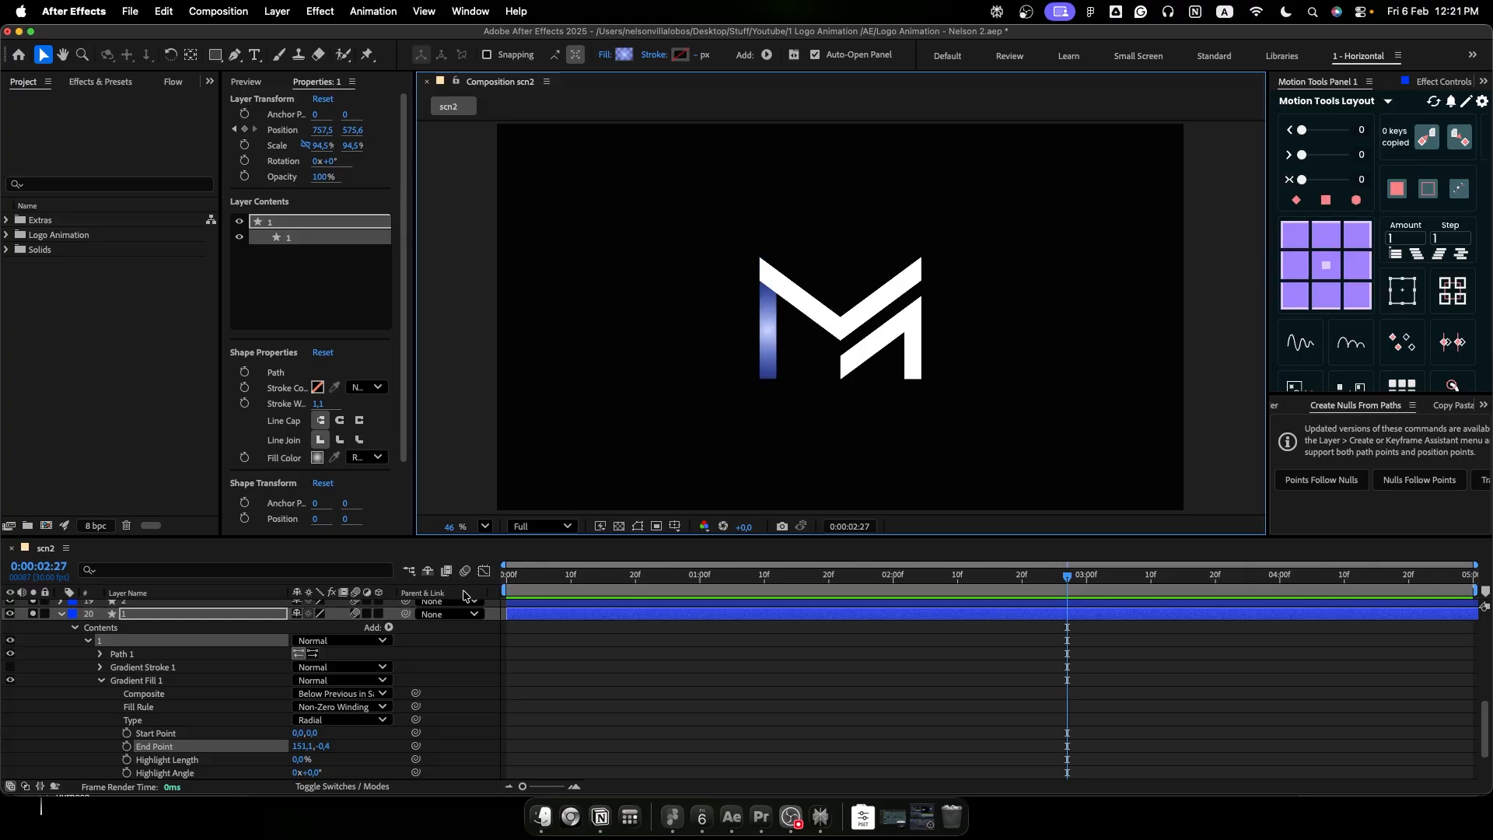
# - Apply the same pale-to-blue radial gradient fill to logo layers 2, 3, 4 and 5
pyautogui.scroll(2, 576, 683)
pyautogui.click(579, 634)
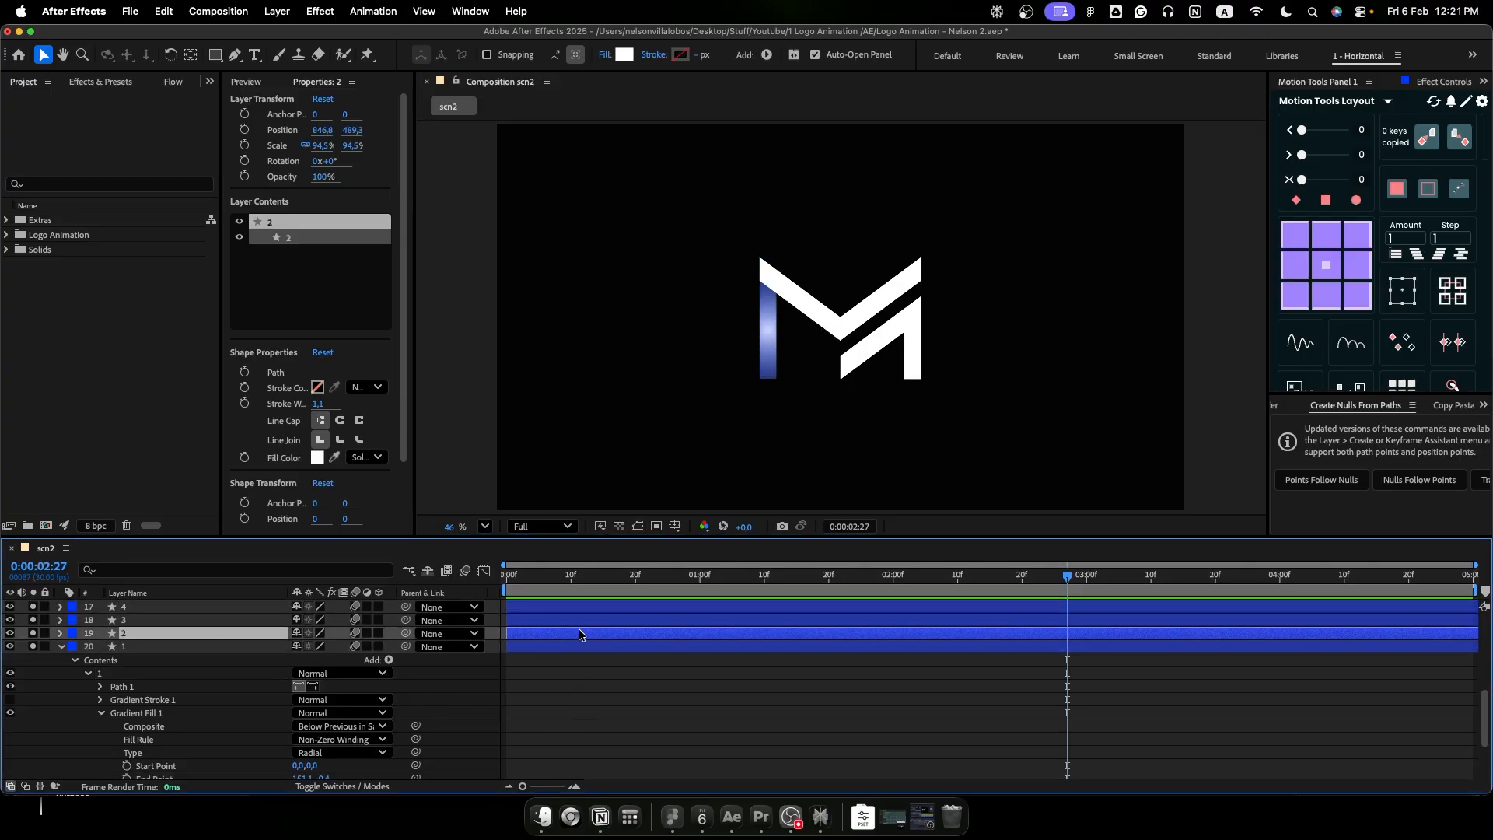
pyautogui.keyDown('alt'); pyautogui.click(625, 55); pyautogui.keyUp('alt')
pyautogui.keyDown('alt'); pyautogui.click(625, 55); pyautogui.keyUp('alt')
pyautogui.scroll(3, 576, 685)
pyautogui.click(579, 695)
pyautogui.keyDown('alt'); pyautogui.click(625, 55); pyautogui.keyUp('alt')
pyautogui.keyDown('alt'); pyautogui.click(625, 55); pyautogui.keyUp('alt')
pyautogui.scroll(3, 770, 702)
pyautogui.click(844, 665)
pyautogui.keyDown('alt'); pyautogui.click(625, 55); pyautogui.keyUp('alt')
pyautogui.keyDown('alt'); pyautogui.click(624, 55); pyautogui.keyUp('alt')
pyautogui.scroll(2, 311, 638)
pyautogui.click(244, 628)
pyautogui.keyDown('alt'); pyautogui.click(625, 55); pyautogui.keyUp('alt')
pyautogui.keyDown('alt'); pyautogui.click(625, 55); pyautogui.keyUp('alt')
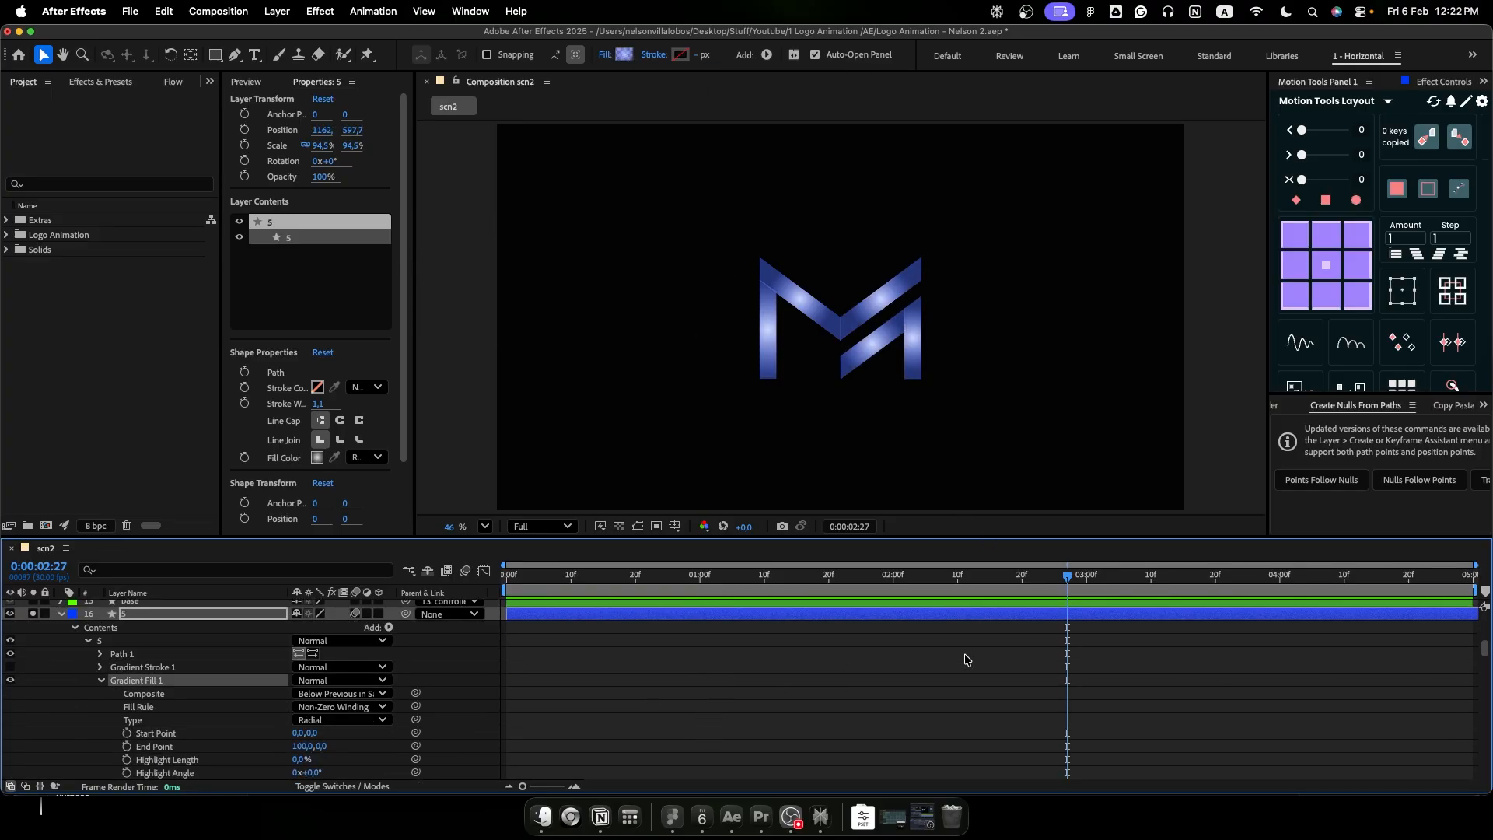
# - Collapse the expanded logo layers and look over the keyframes of the five beam rigs
pyautogui.click(944, 705)
pyautogui.press('u')
pyautogui.press('u')
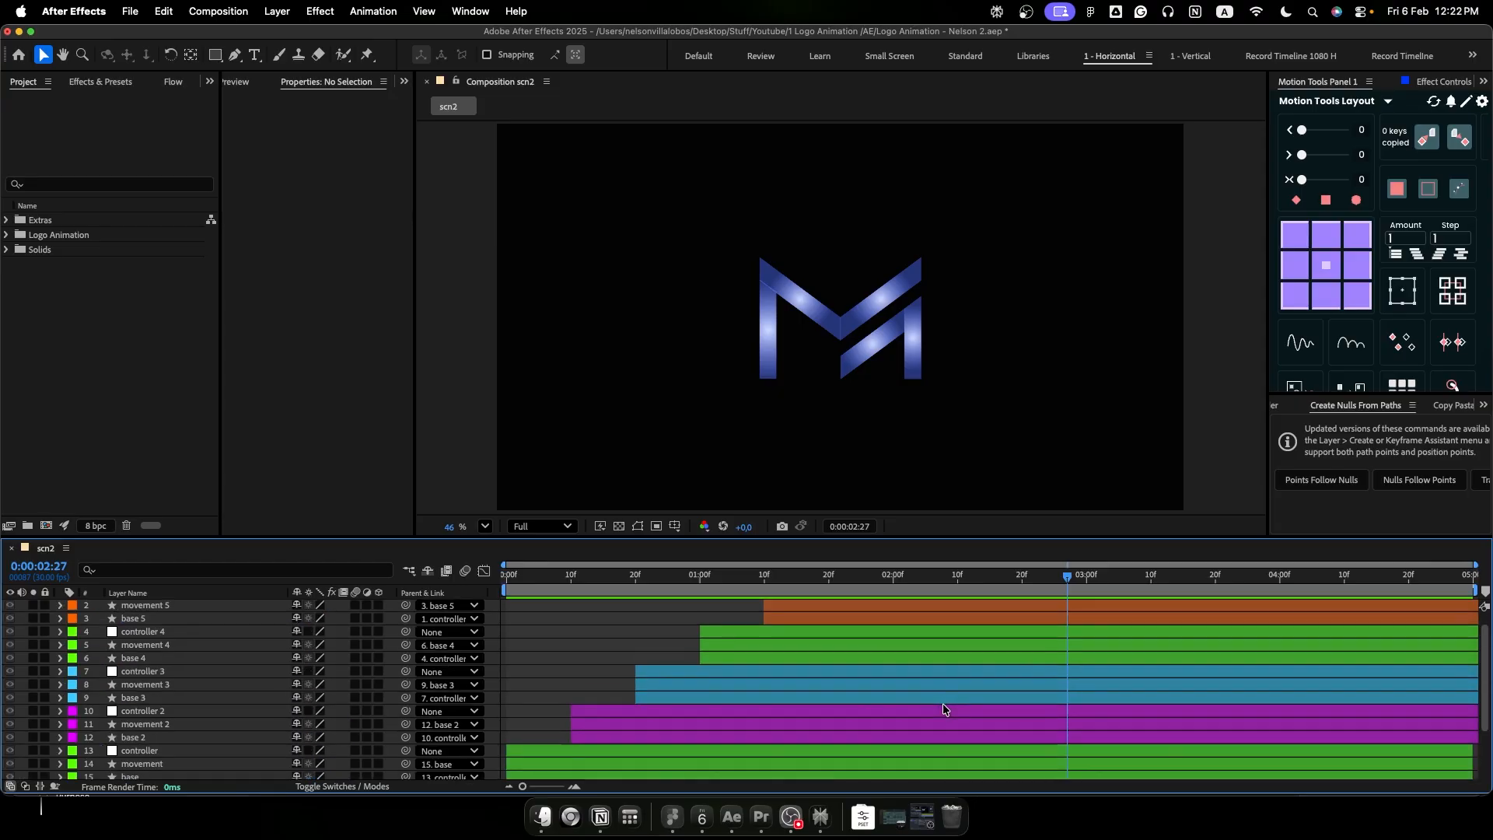
pyautogui.scroll(-3, 942, 704)
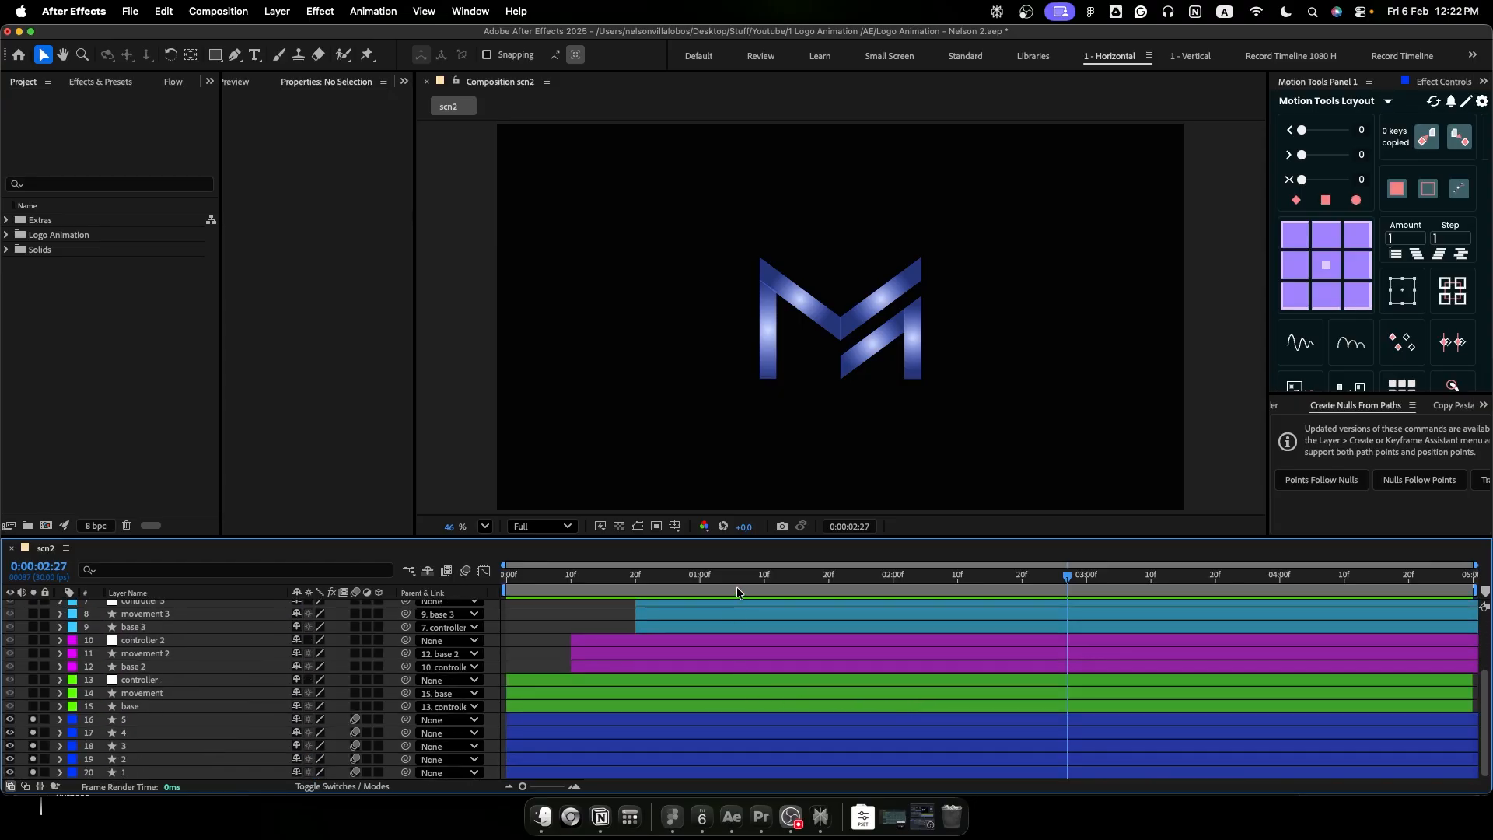
pyautogui.press('u')
pyautogui.scroll(-1, 792, 665)
pyautogui.scroll(-3, 792, 666)
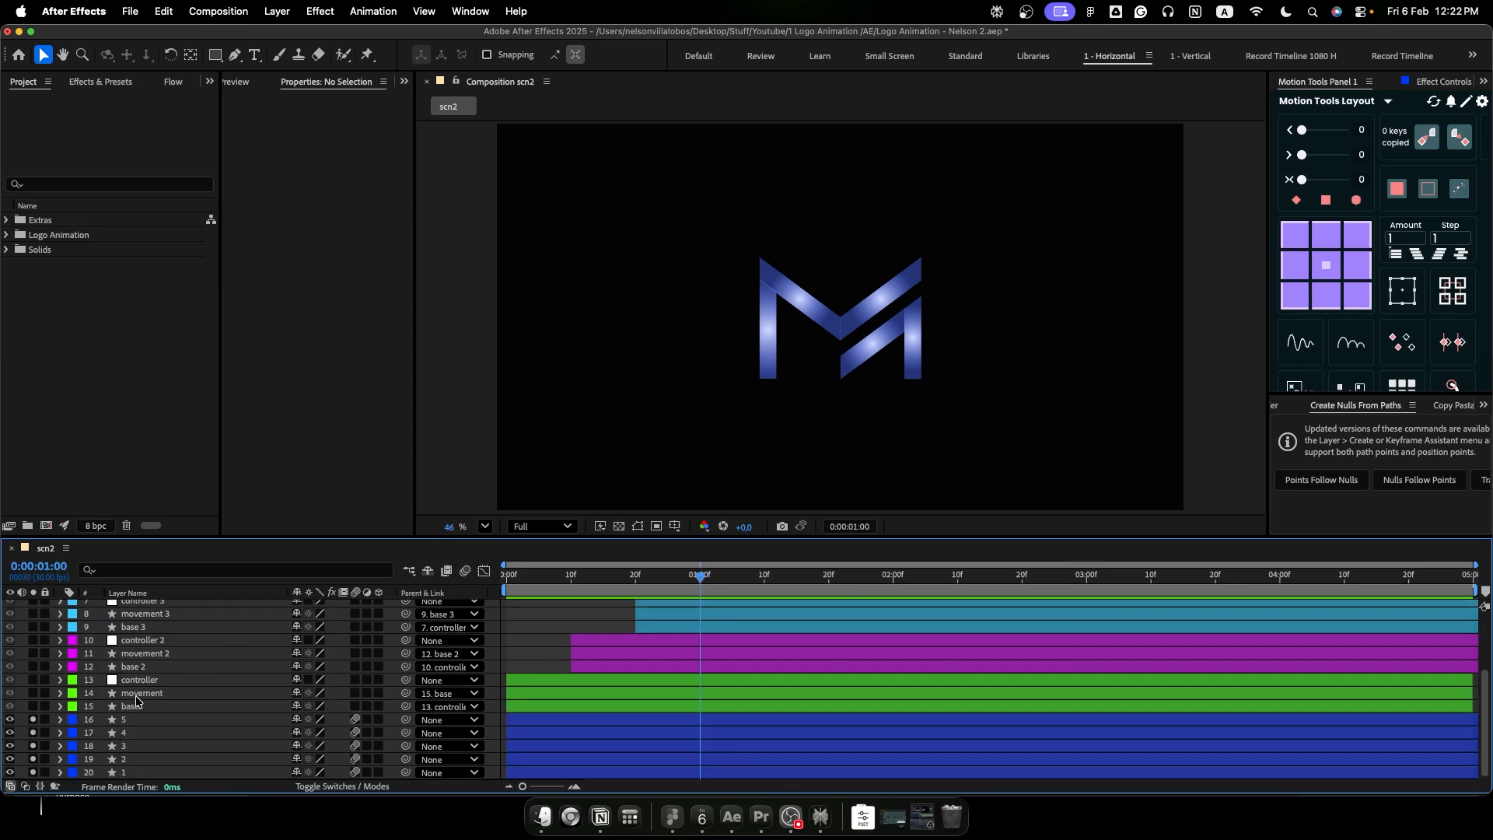
# - Select all five movement layers, from movement to movement 5, and solo them together with the logo layers
pyautogui.click(138, 694)
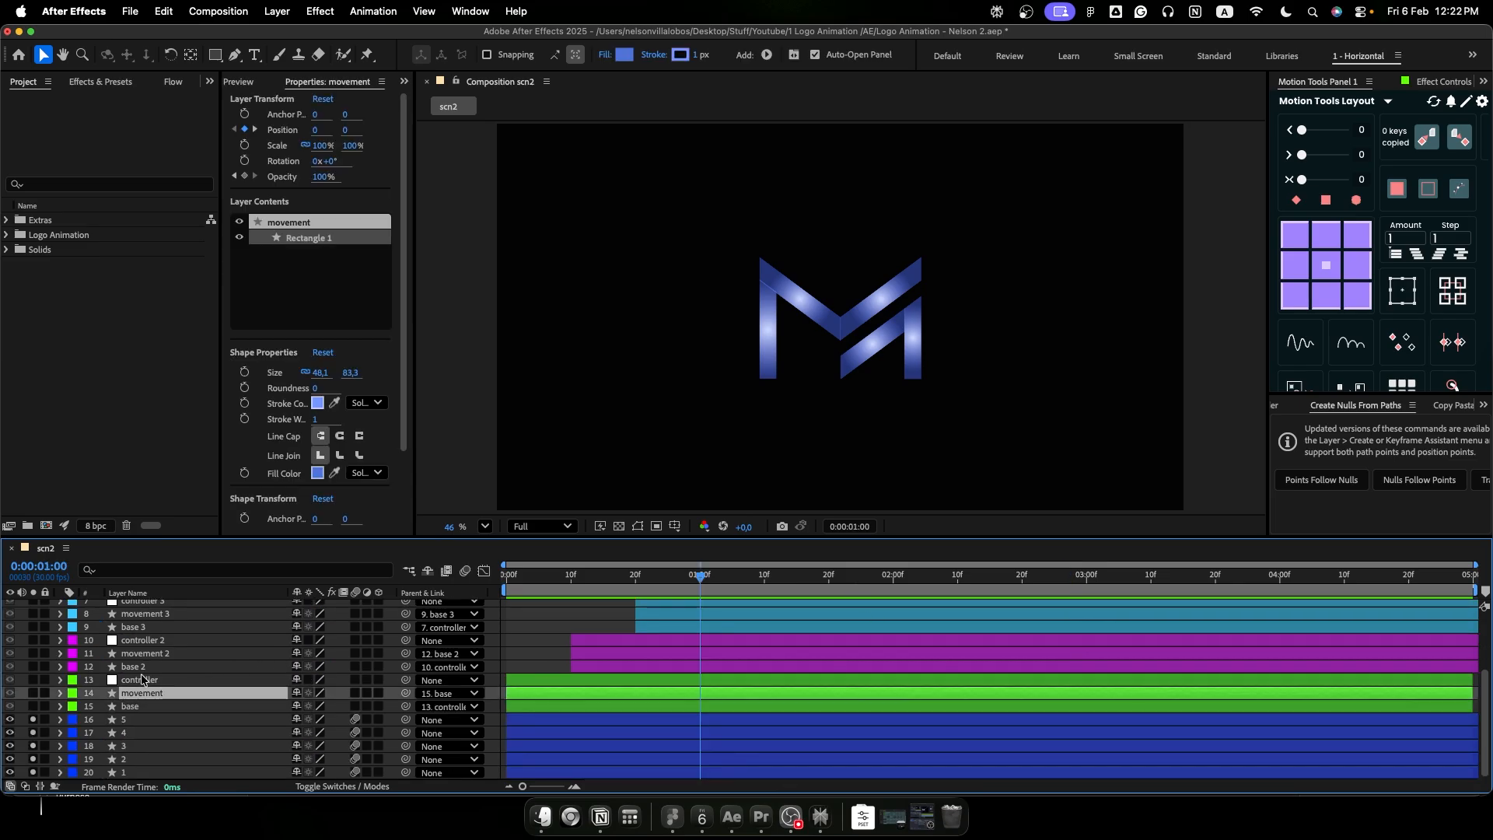
pyautogui.keyDown('super'); pyautogui.click(144, 656); pyautogui.keyUp('super')
pyautogui.keyDown('super'); pyautogui.click(147, 615); pyautogui.keyUp('super')
pyautogui.scroll(3, 156, 647)
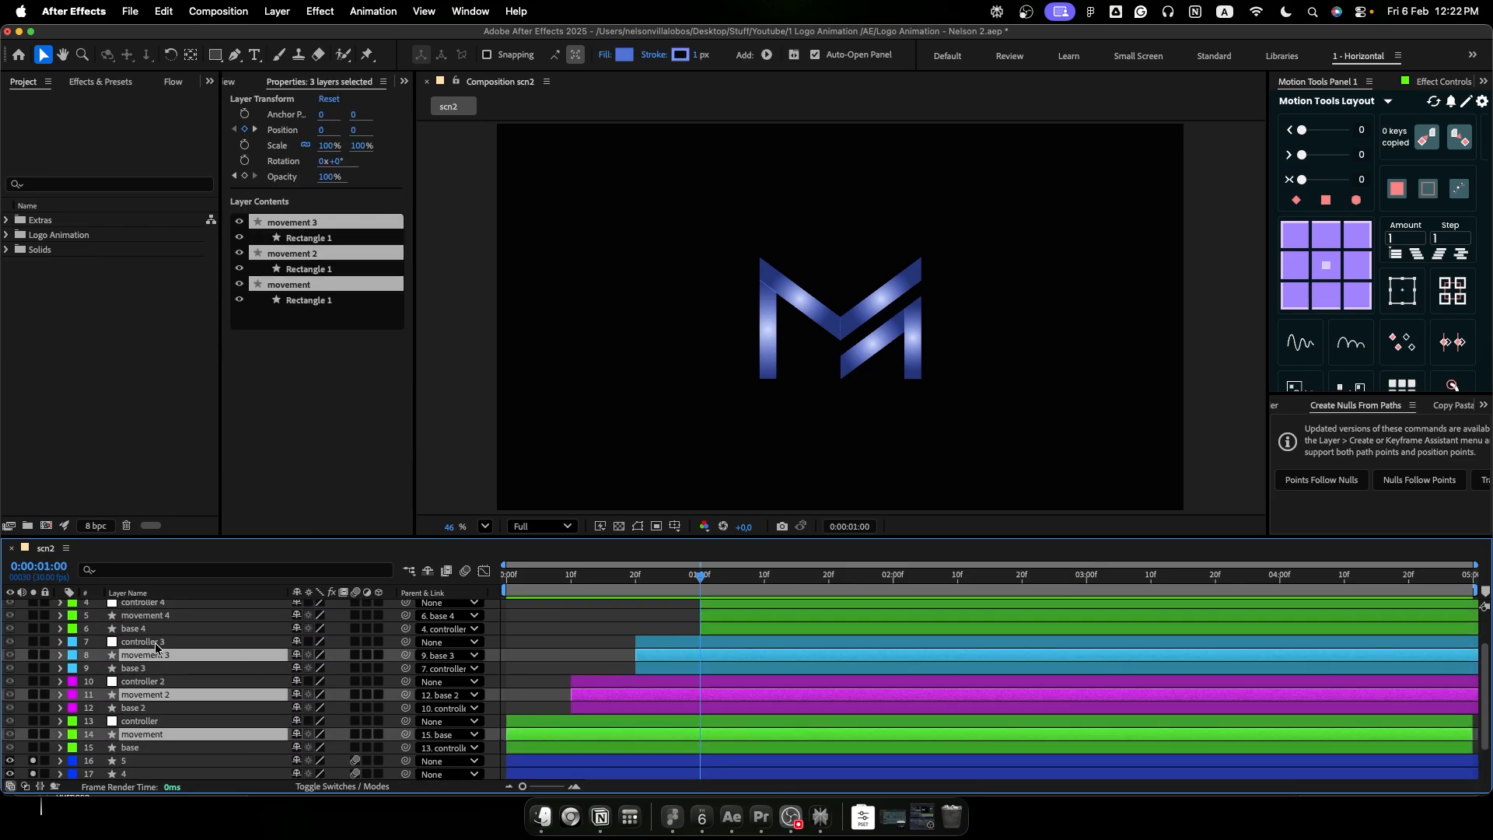
pyautogui.keyDown('super'); pyautogui.click(148, 615); pyautogui.keyUp('super')
pyautogui.scroll(3, 152, 622)
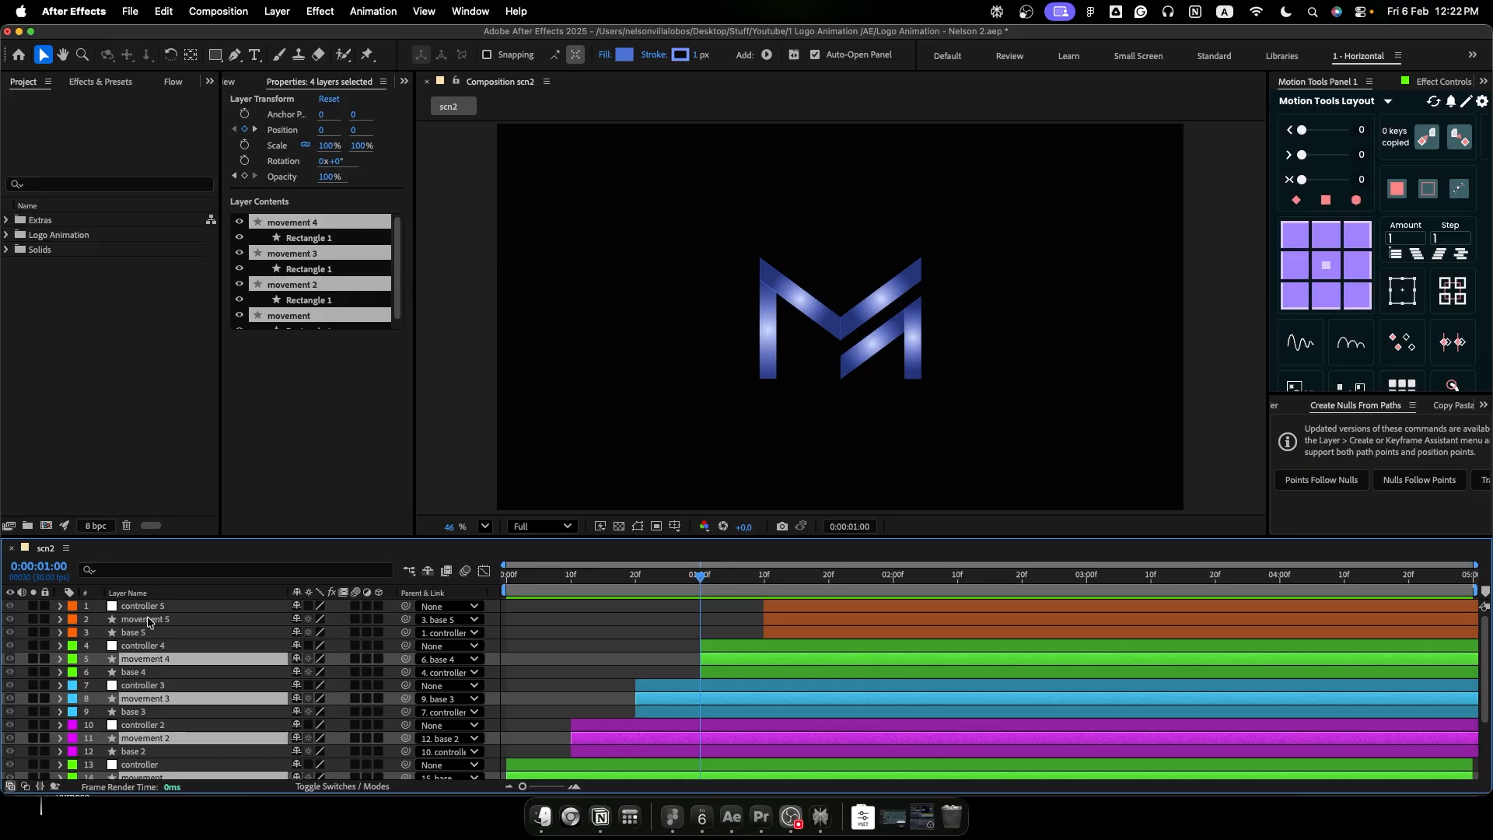
pyautogui.keyDown('super'); pyautogui.click(149, 619); pyautogui.keyUp('super')
pyautogui.click(33, 620)
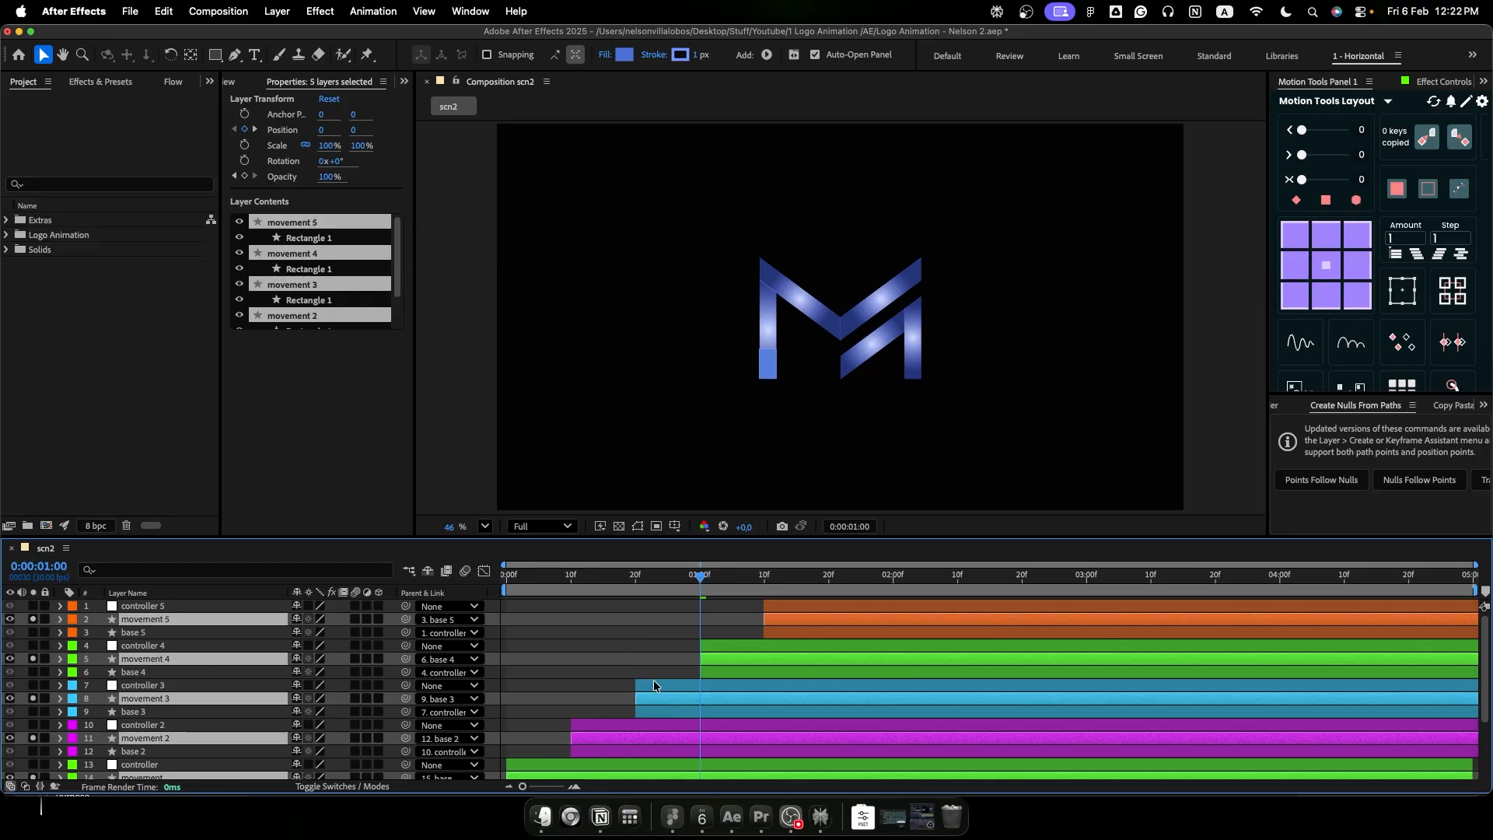
# - Fade in logo layer 1 with opacity keyframes of 0% at 0:00:01:03 and 100% at 0:00:02:03
pyautogui.scroll(-5, 653, 680)
pyautogui.click(691, 580)
pyautogui.moveTo(688, 581); pyautogui.dragTo(717, 582)
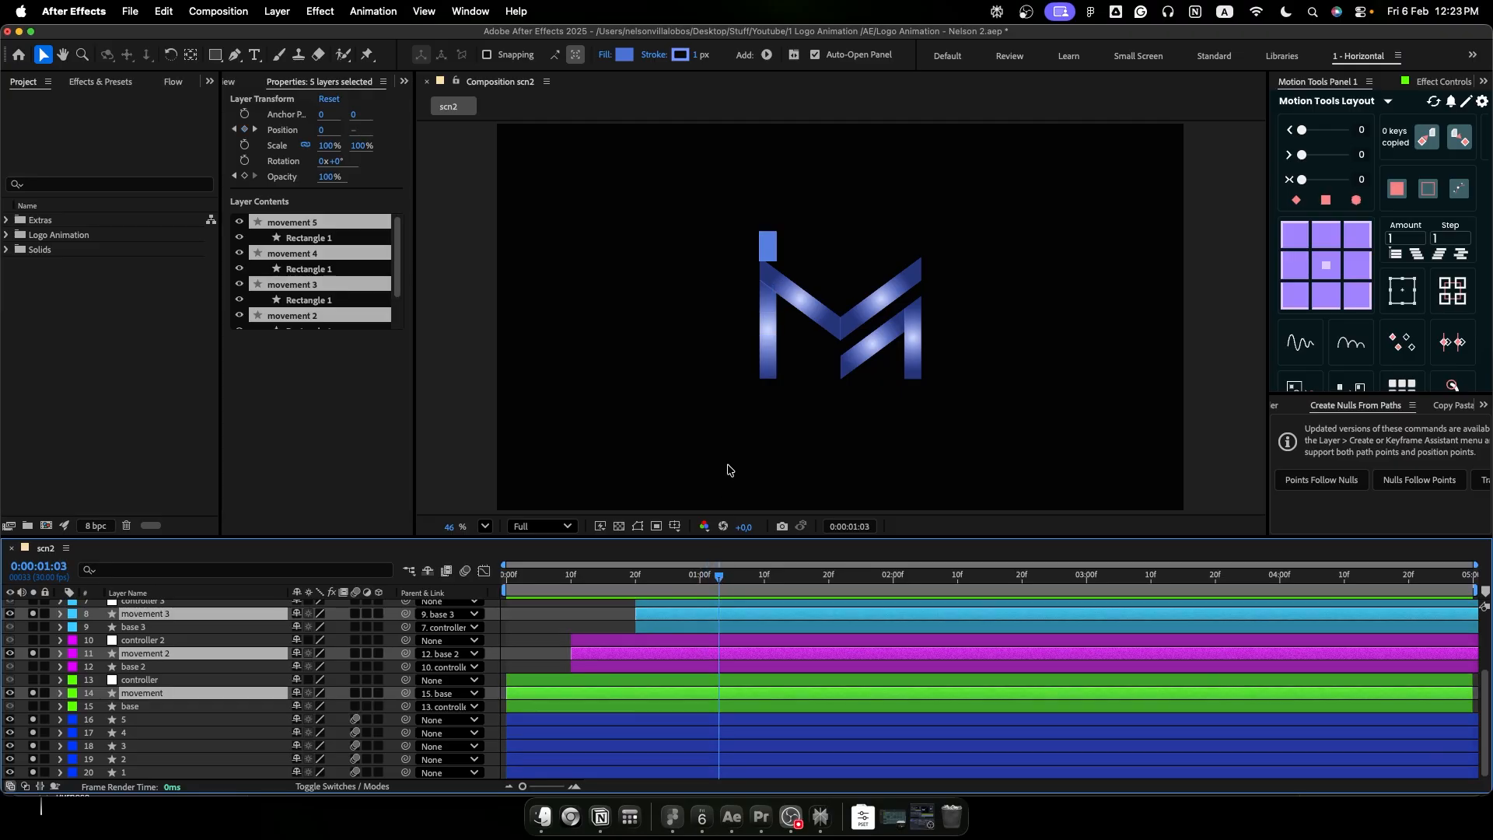
pyautogui.click(158, 772)
pyautogui.press('t')
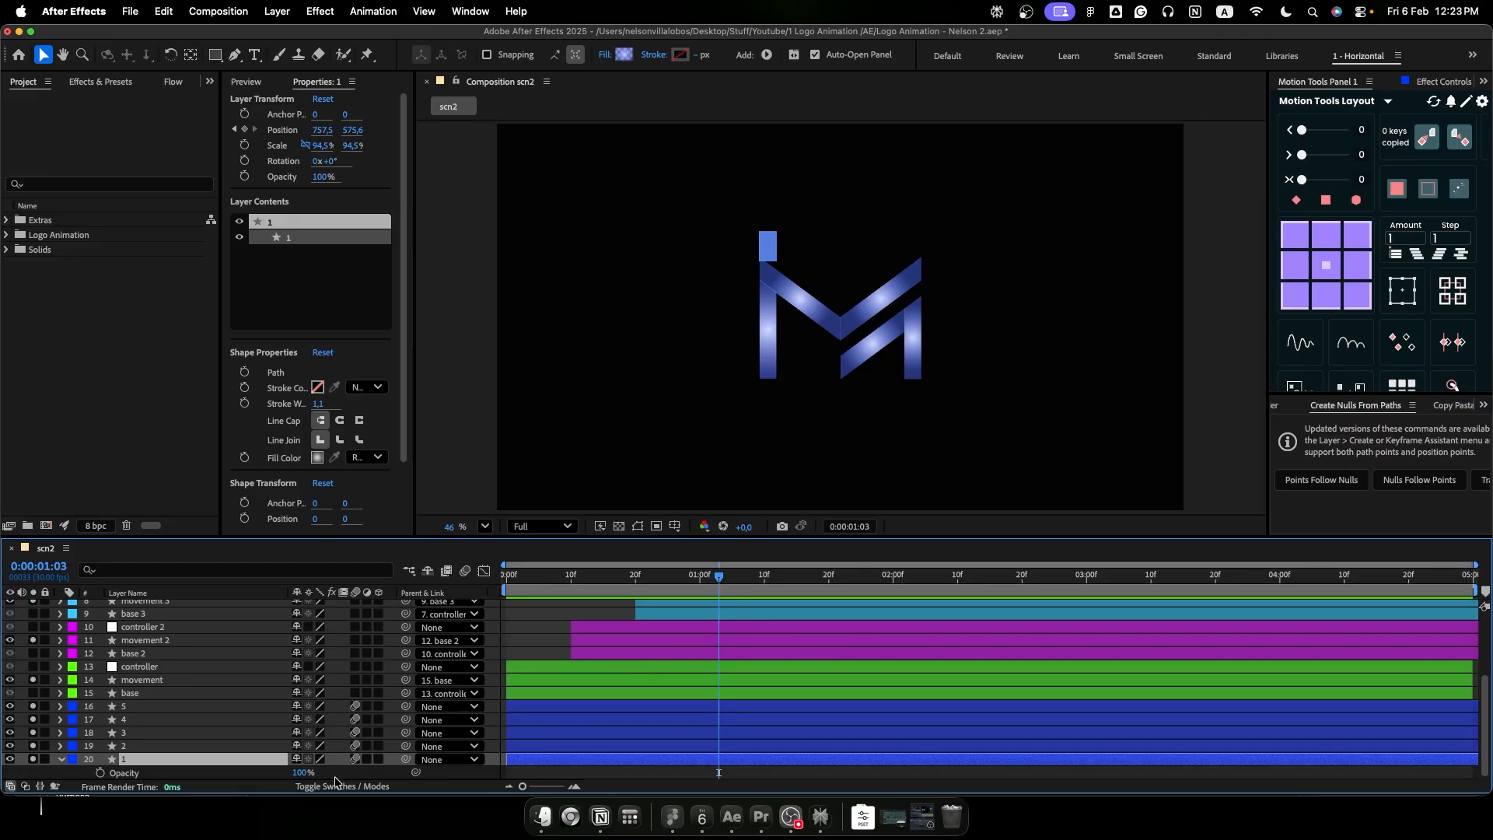
pyautogui.click(100, 772)
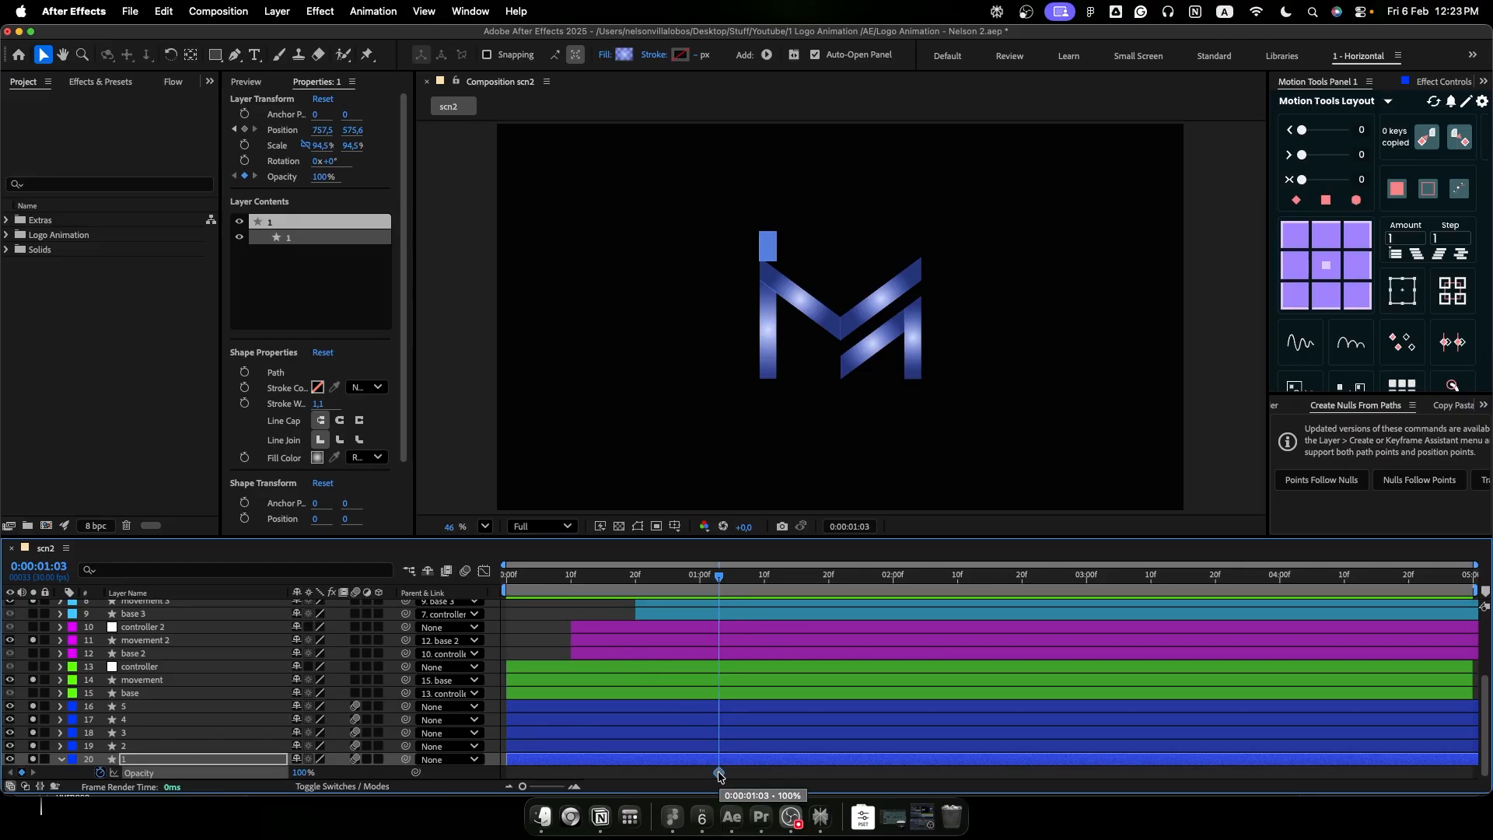
pyautogui.hotkey('alt', 'shift', 'Right')
pyautogui.hotkey('alt', 'shift', 'Right')
pyautogui.hotkey('alt', 'shift', 'Right')
pyautogui.moveTo(301, 773); pyautogui.dragTo(222, 774)
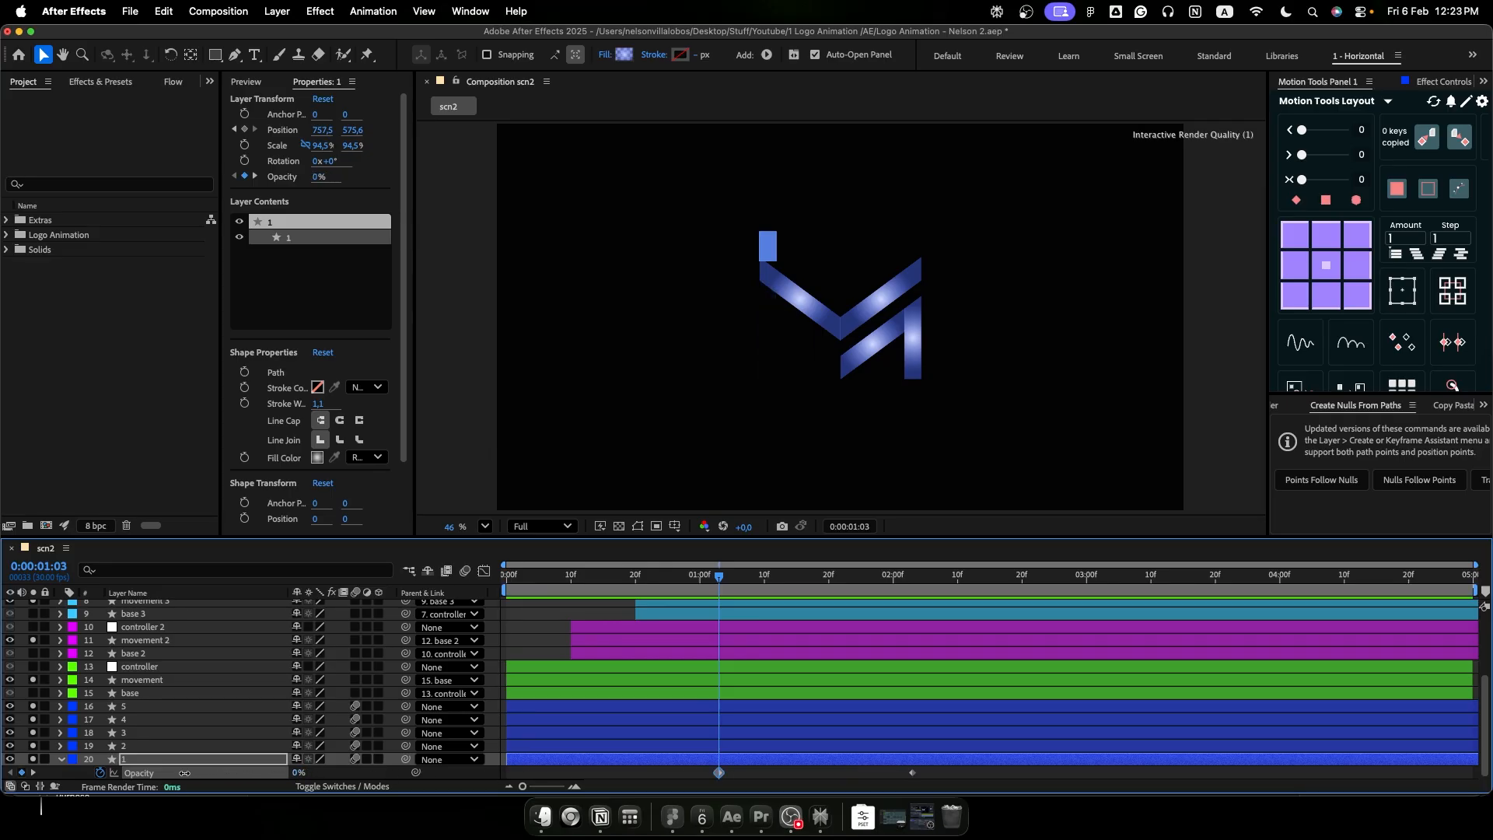
# - Select both opacity keyframes of logo layer 1 and scrub through its fade-in to 0:00:01:14
pyautogui.moveTo(751, 585); pyautogui.dragTo(718, 661)
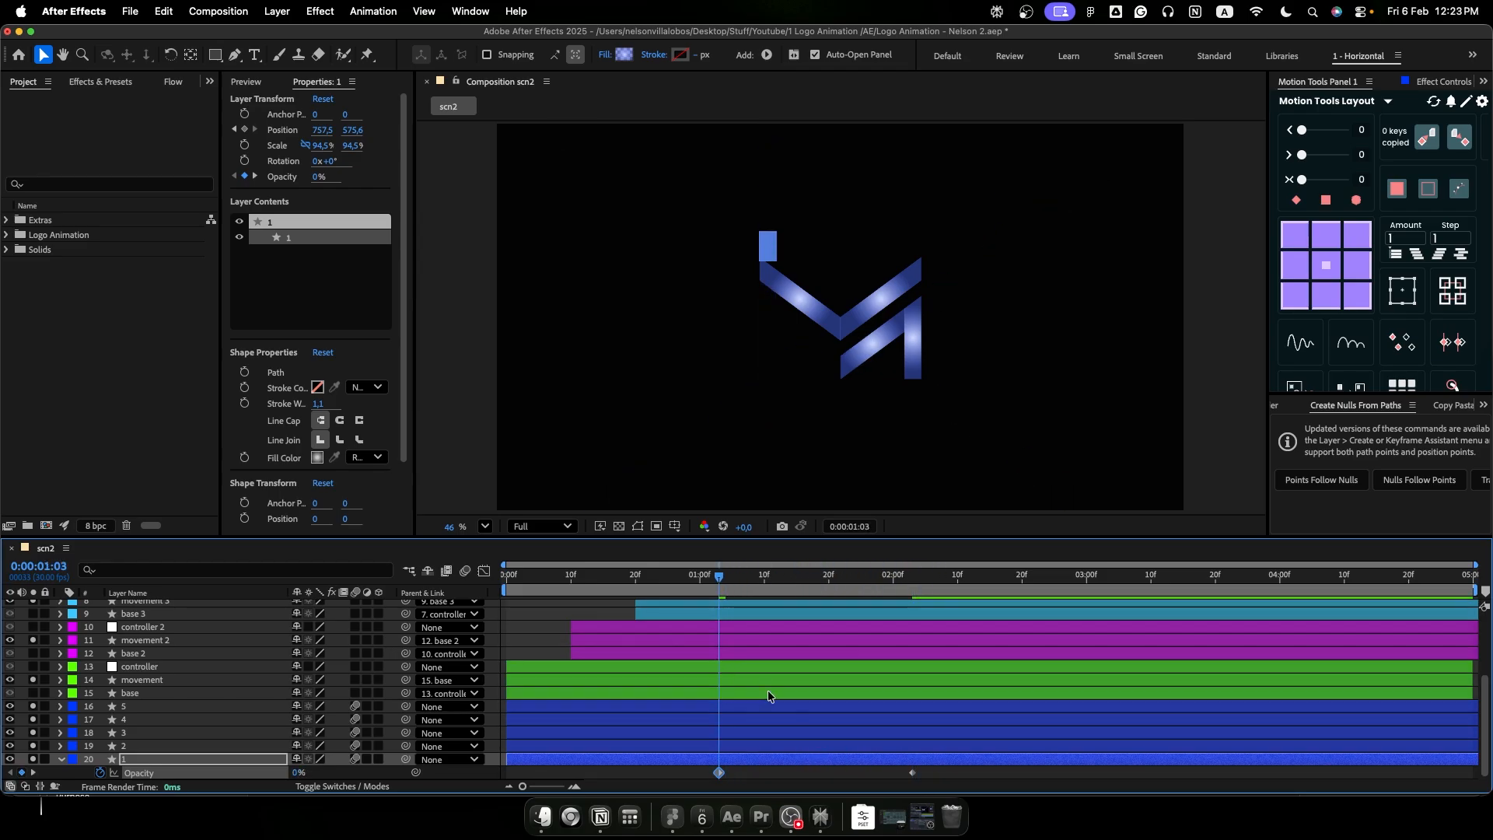
pyautogui.moveTo(955, 779); pyautogui.dragTo(704, 775)
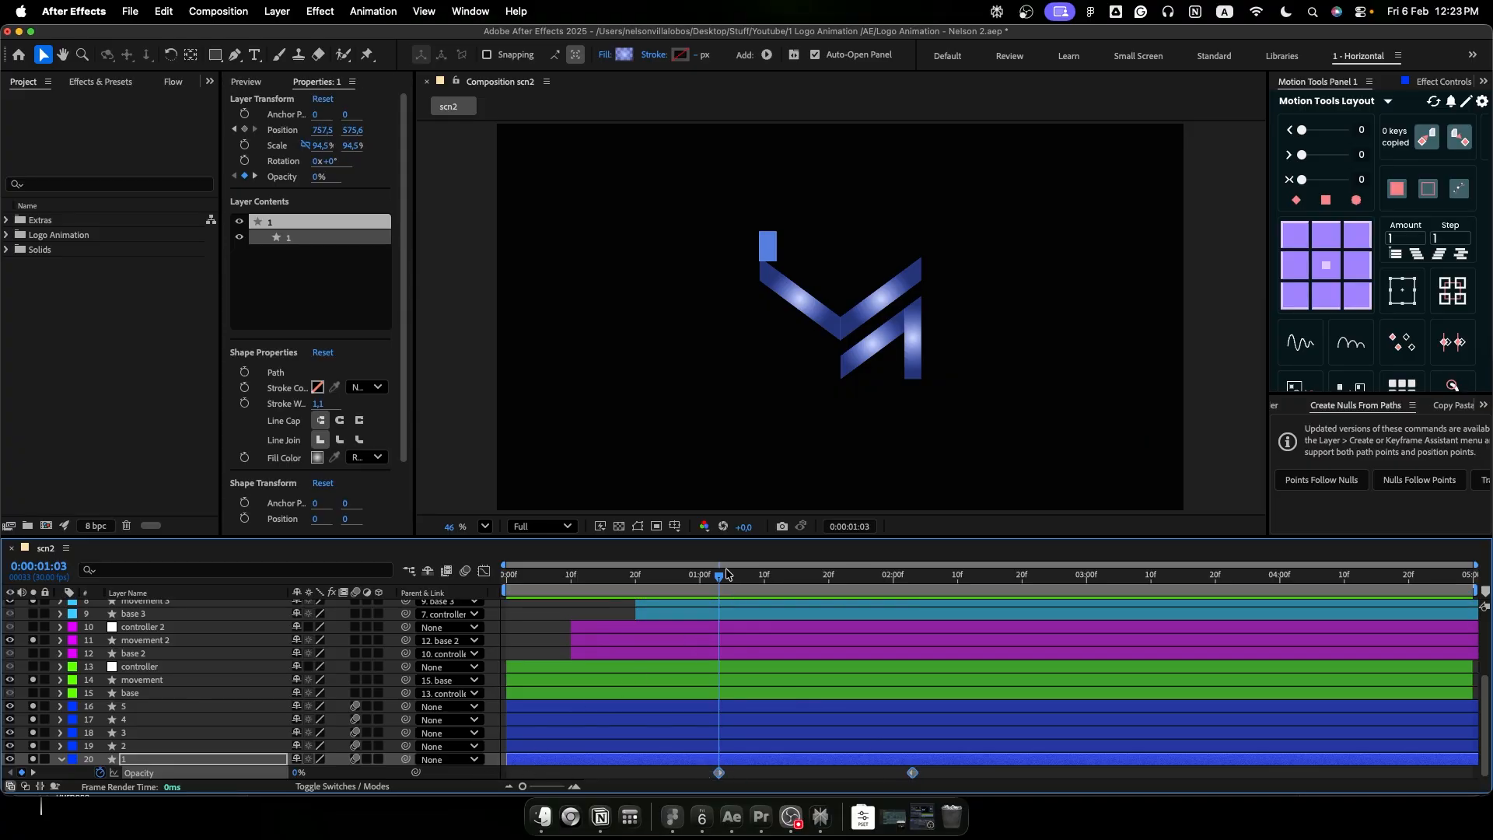
pyautogui.moveTo(717, 573); pyautogui.dragTo(787, 585)
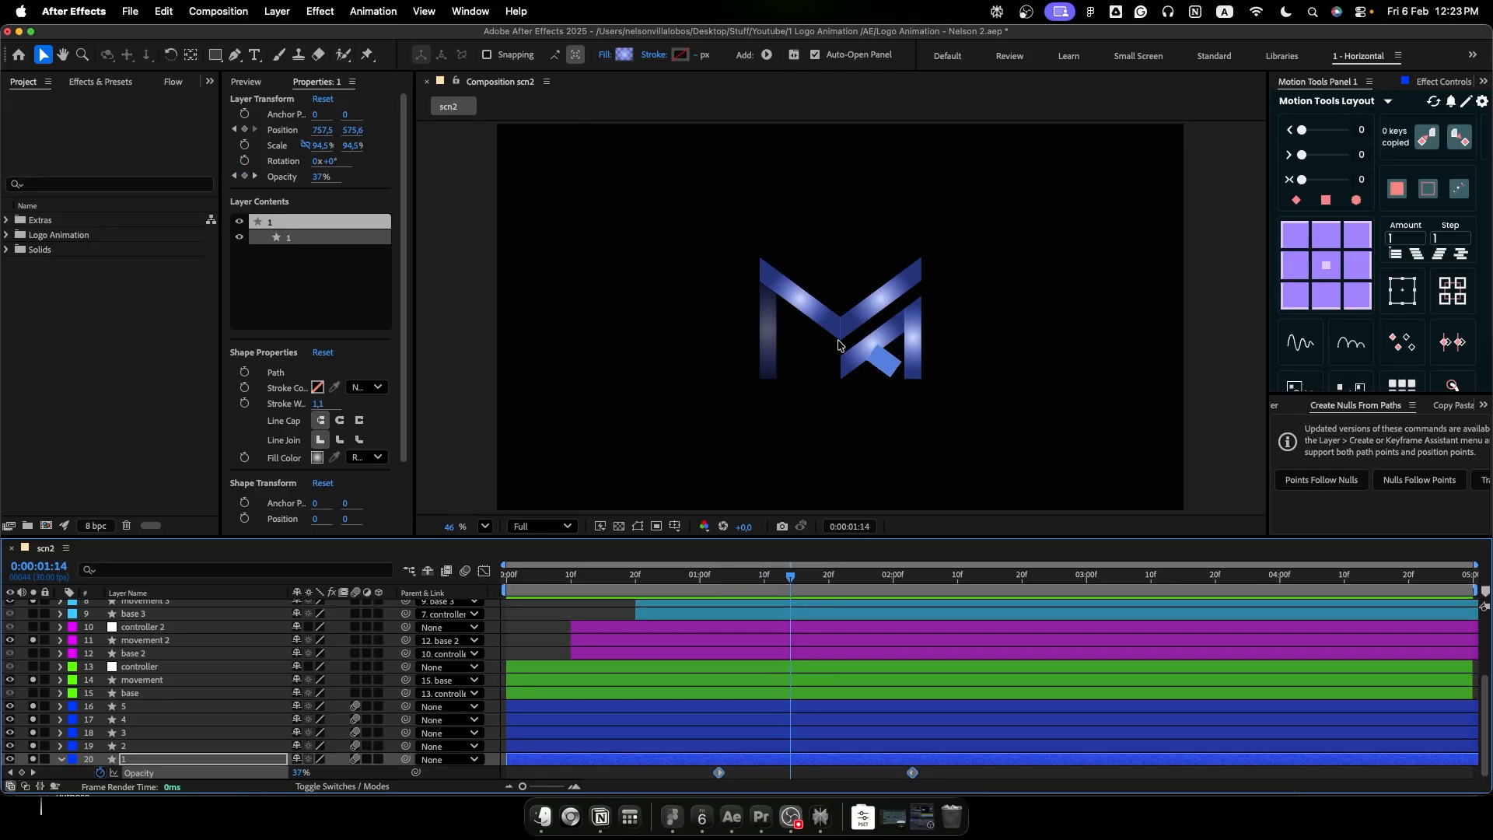
# - Paste the copied opacity fade onto logo layers 2 to 5, staggered from 0:00:01:14 to 0:00:02:13, and play the animation
pyautogui.click(803, 746)
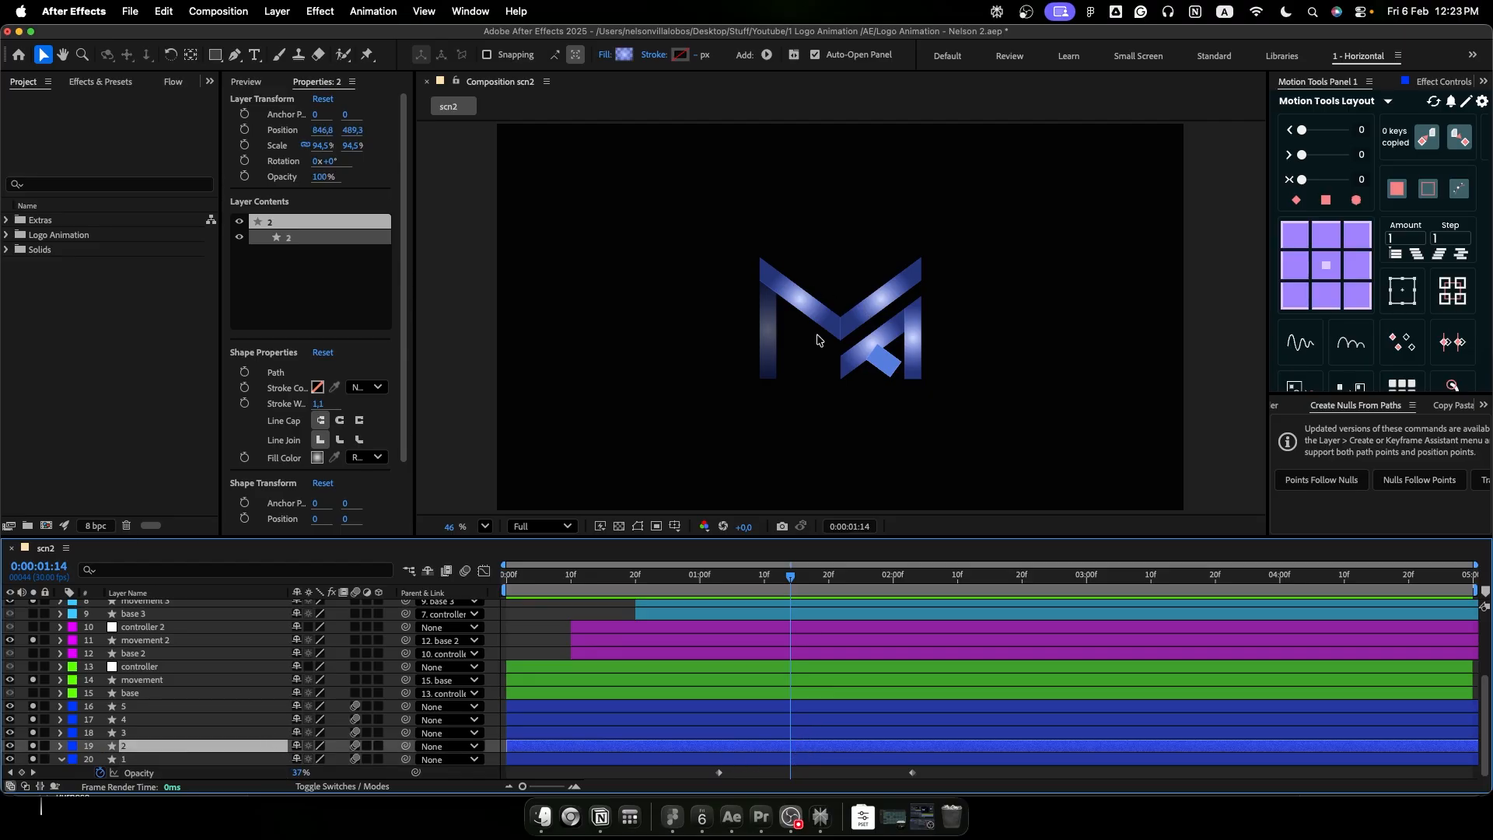
pyautogui.press('super+v')
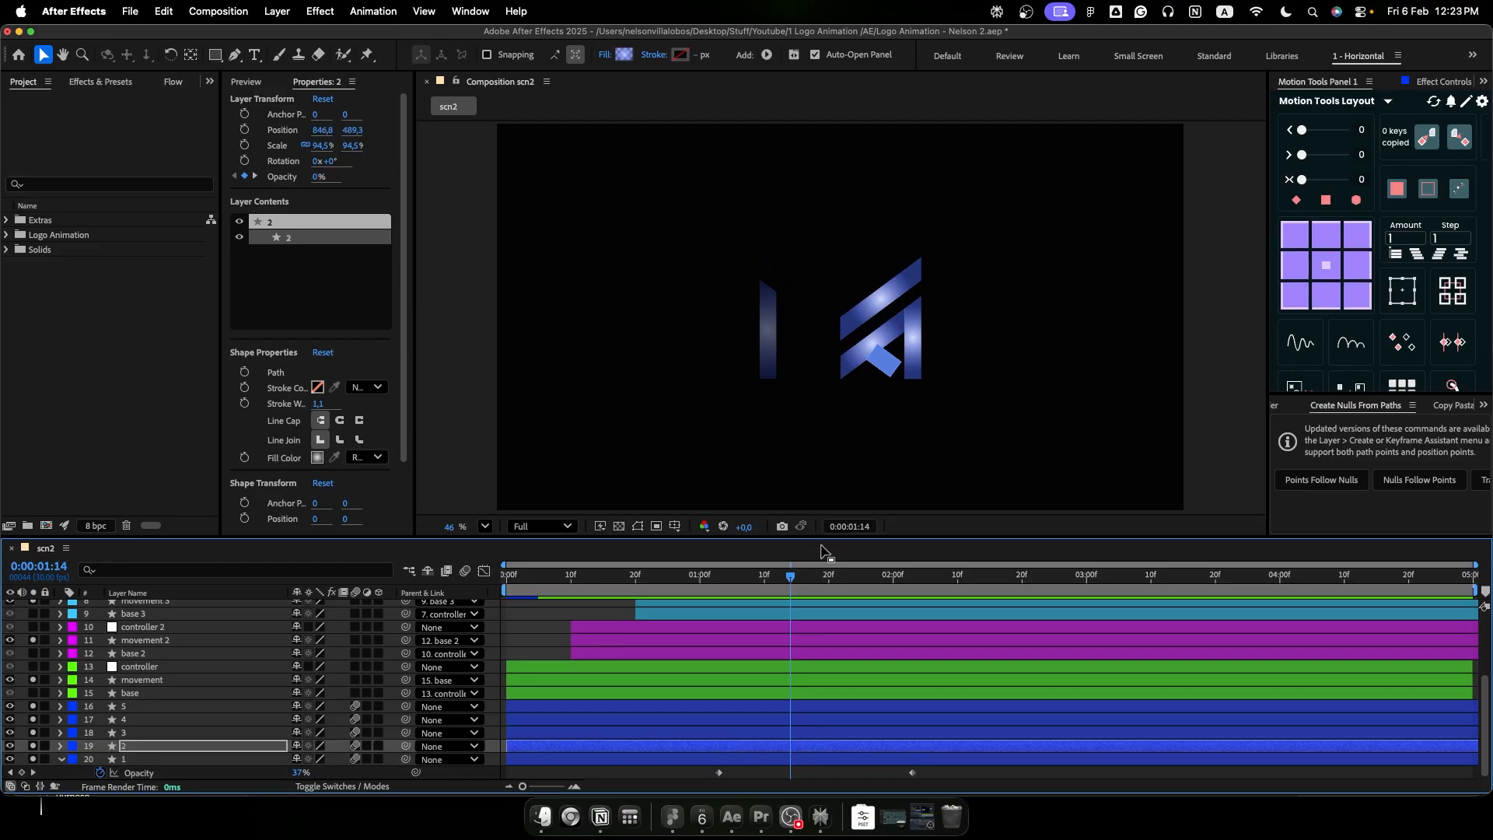
pyautogui.moveTo(791, 583); pyautogui.dragTo(981, 586)
pyautogui.click(852, 733)
pyautogui.press('super+v')
pyautogui.click(916, 720)
pyautogui.press('super+v')
pyautogui.click(982, 706)
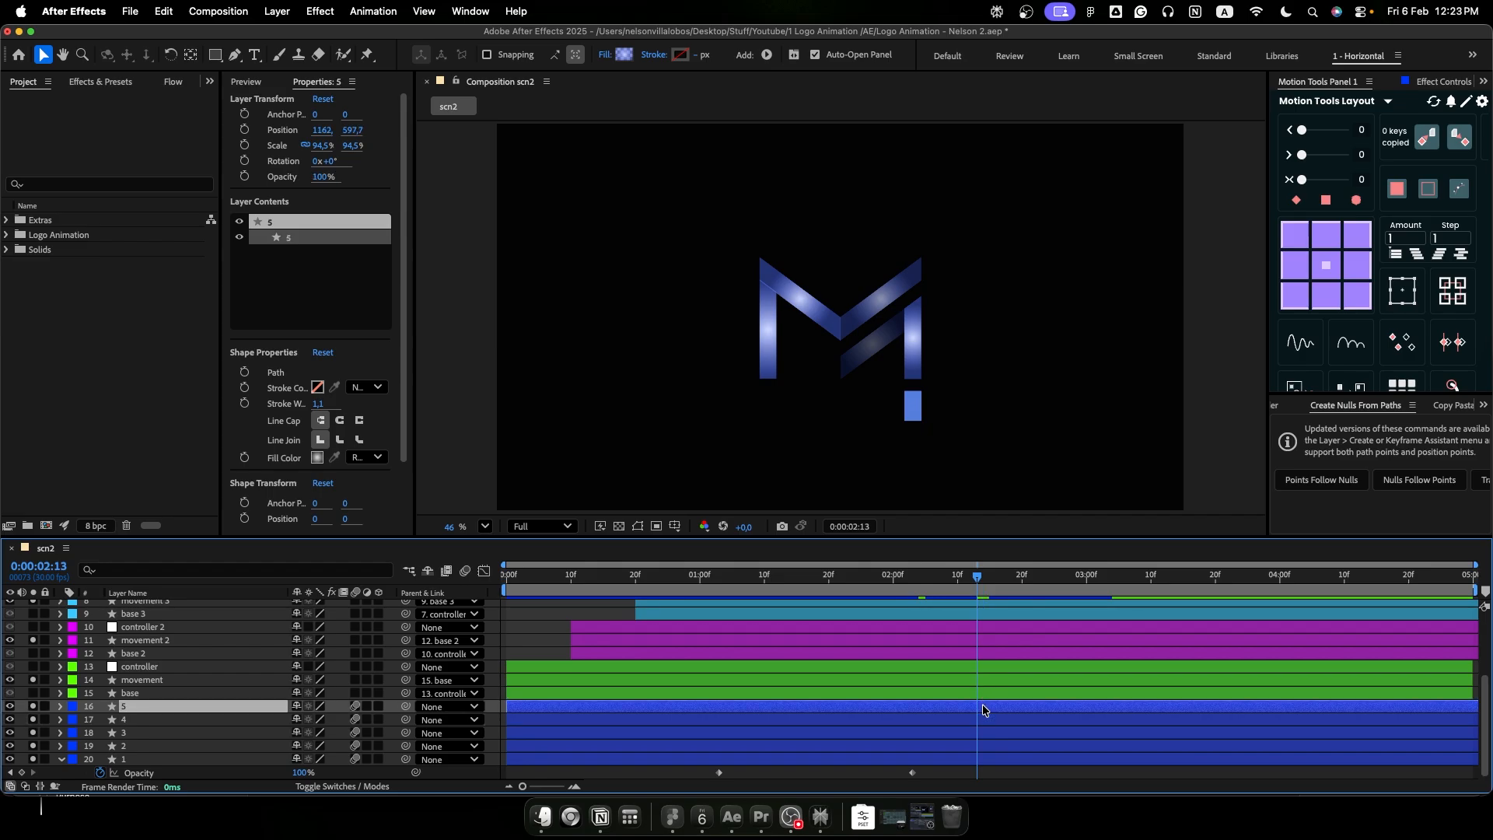
pyautogui.press('super+v')
pyautogui.press('space')
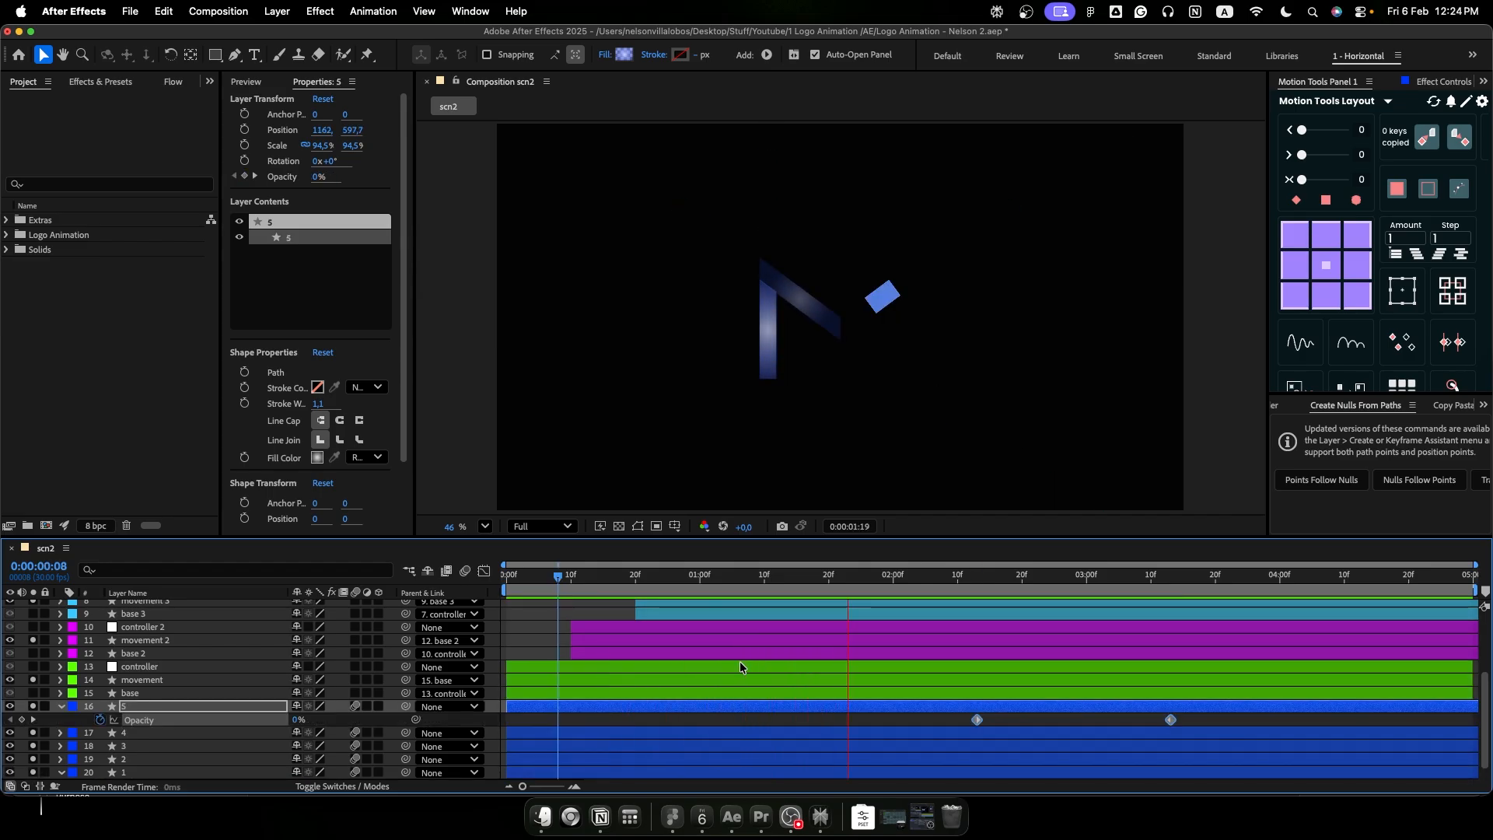
# - Rebuild logo layer 5's opacity keyframes as a near-instant change from 0% to 100% ending at 0:00:02:13, and play the animation from the start
pyautogui.click(968, 600)
pyautogui.moveTo(969, 601); pyautogui.dragTo(975, 603)
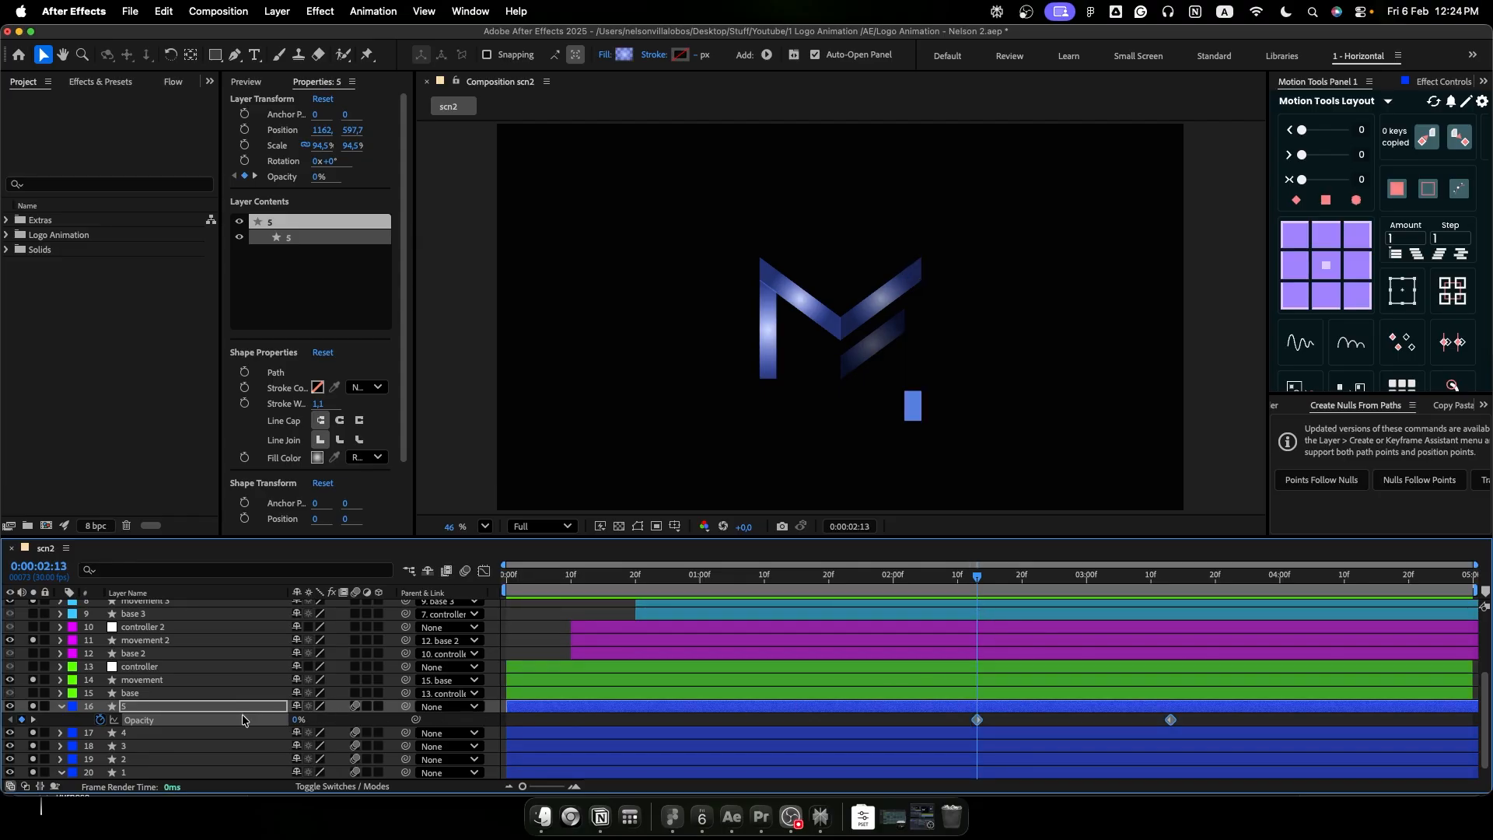
pyautogui.click(100, 720)
pyautogui.moveTo(298, 720); pyautogui.dragTo(522, 717)
pyautogui.click(101, 719)
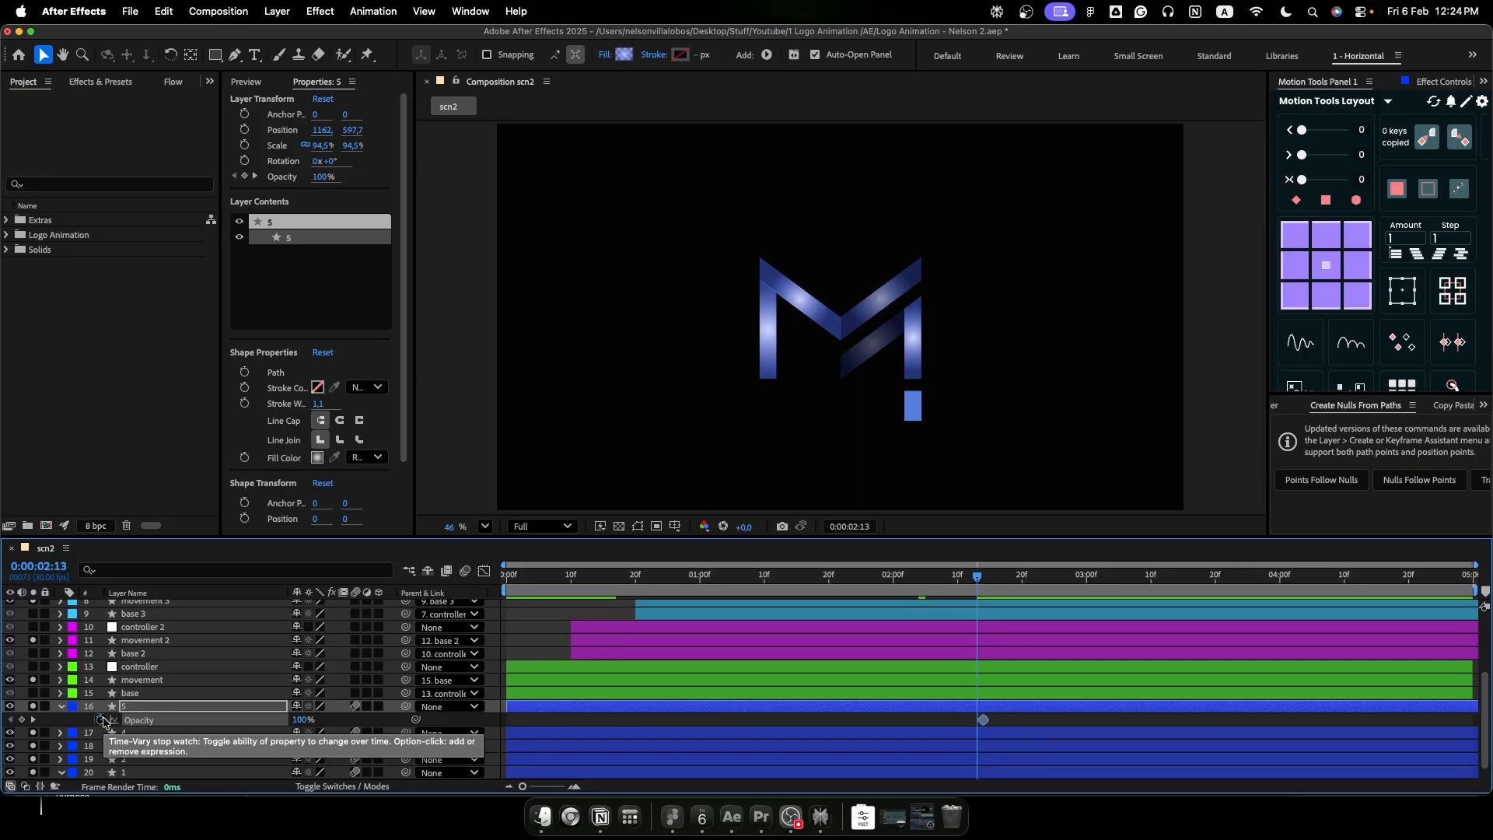
pyautogui.moveTo(296, 720); pyautogui.dragTo(234, 720)
pyautogui.moveTo(997, 716); pyautogui.dragTo(946, 728)
pyautogui.hotkey('alt', 'Left')
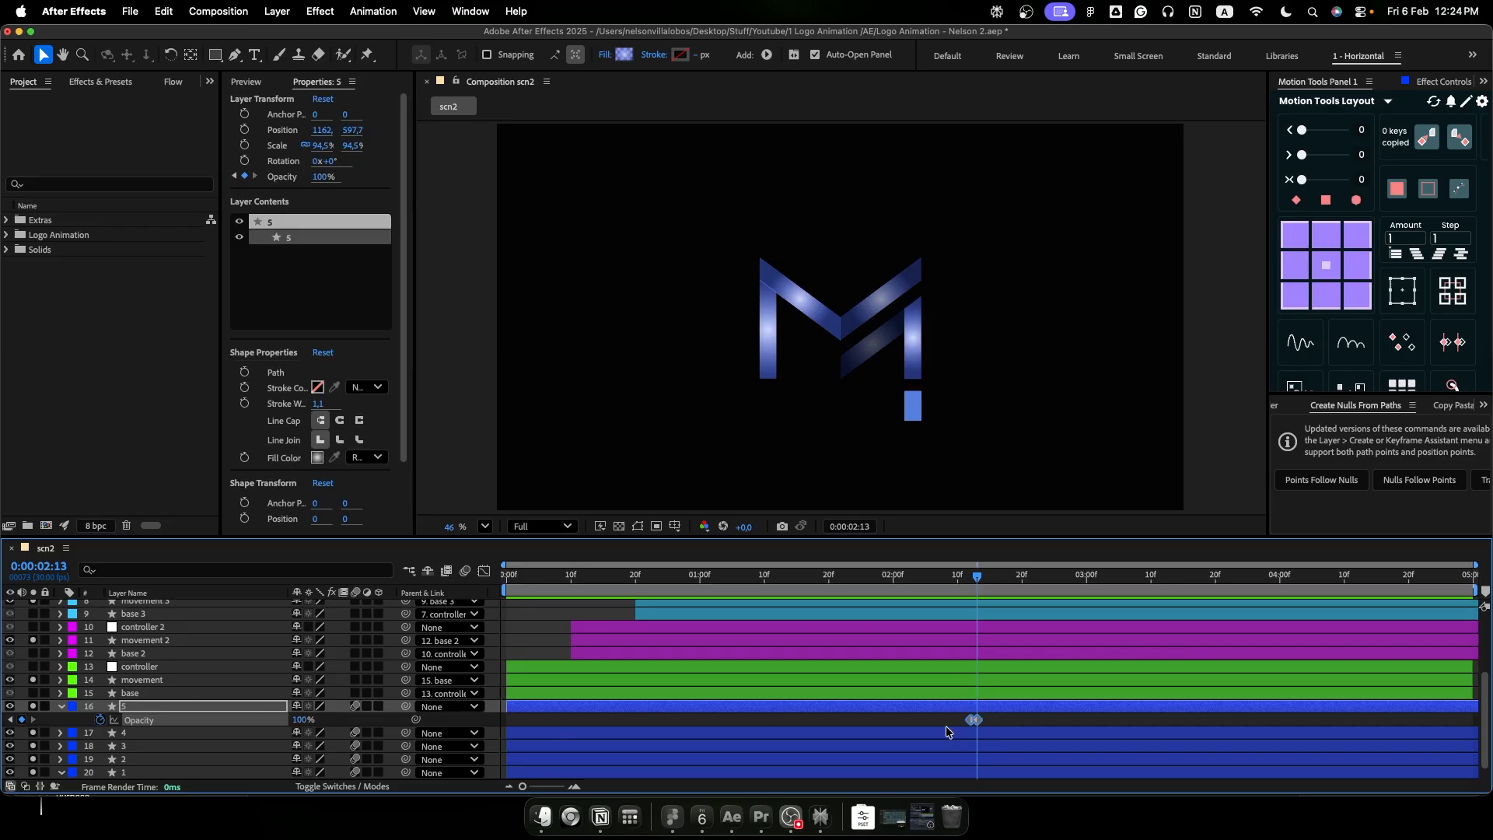
pyautogui.moveTo(978, 576); pyautogui.dragTo(507, 615)
pyautogui.press('space')
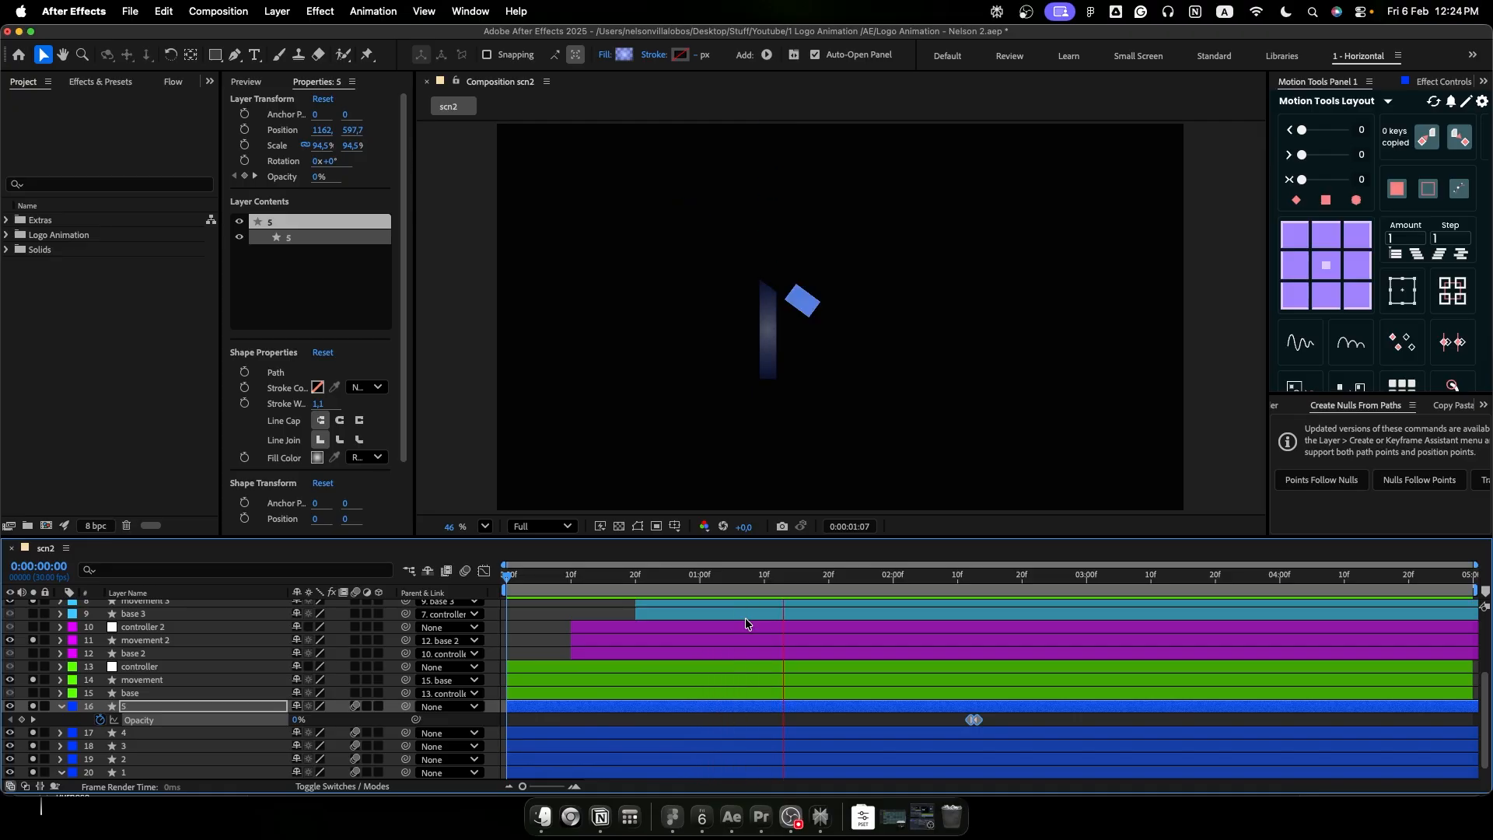
pyautogui.press('space')
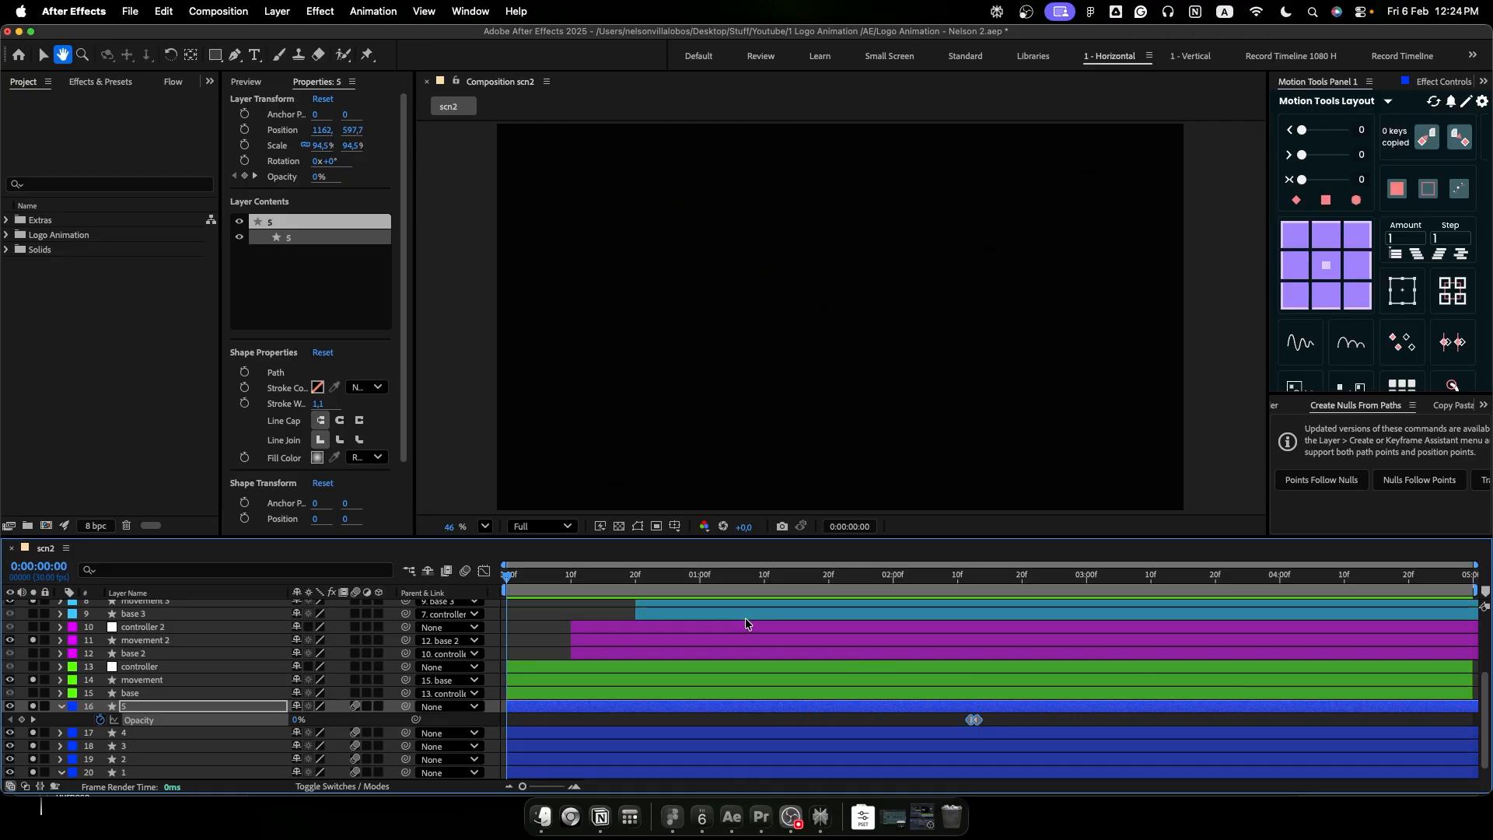
# - Align the final opacity keyframes of logo layers 1 to 4 at 0:00:02:13 and play back the fades
pyautogui.moveTo(853, 581); pyautogui.dragTo(974, 590)
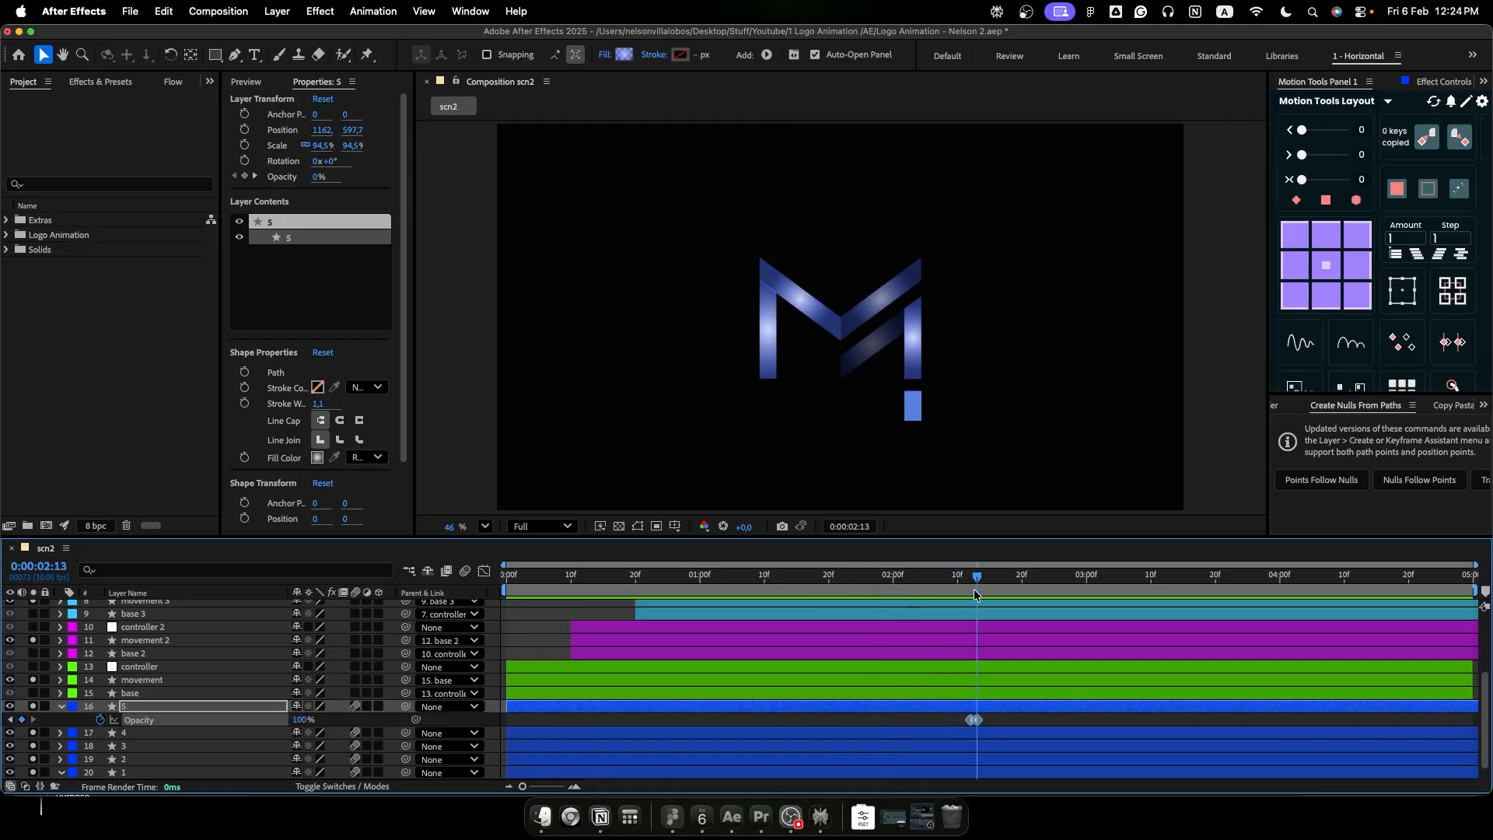
pyautogui.keyDown('shift'); pyautogui.click(981, 773); pyautogui.keyUp('shift')
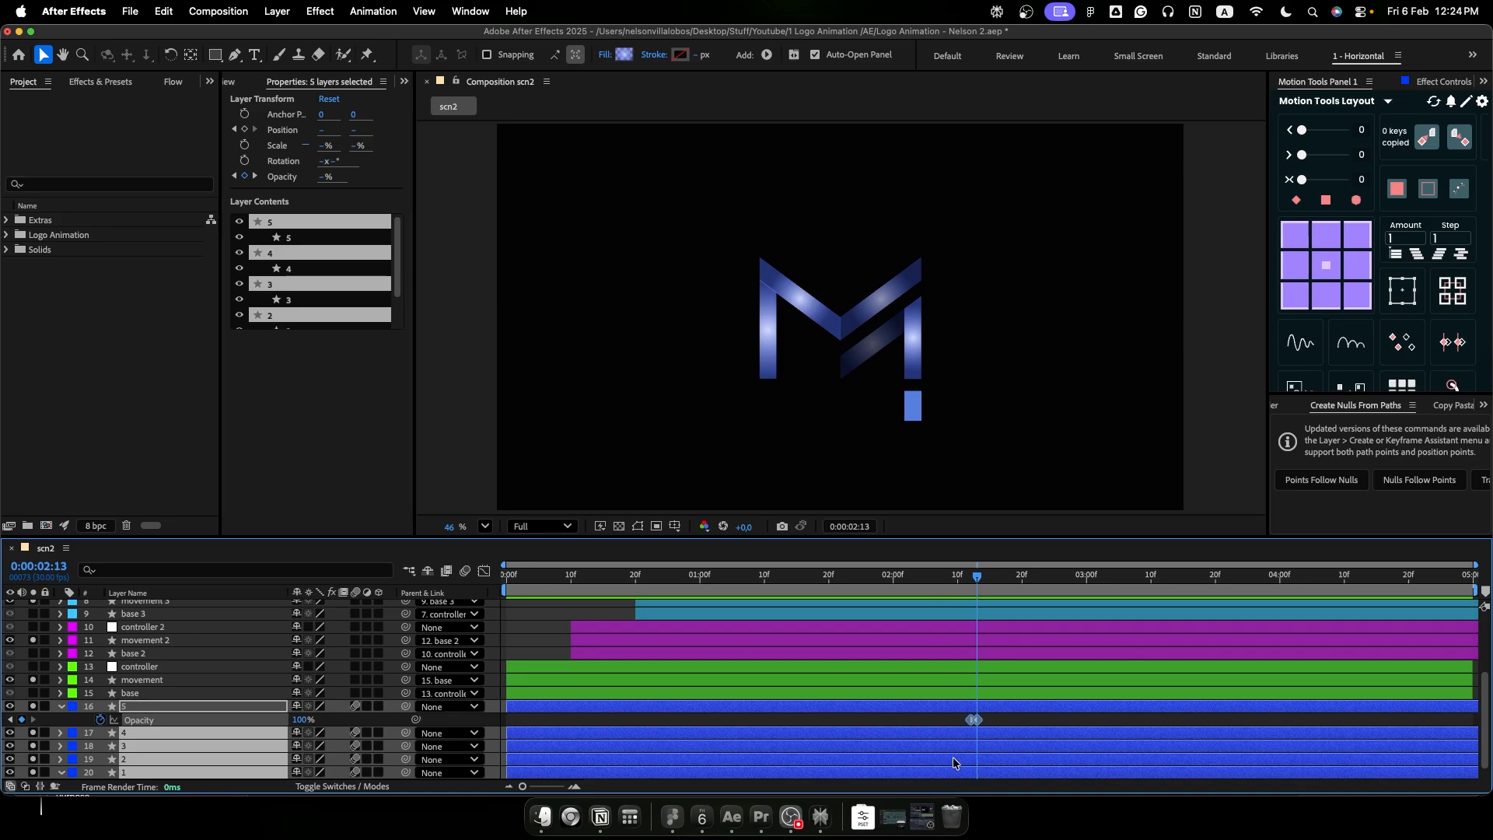
pyautogui.press('u')
pyautogui.scroll(-3, 918, 724)
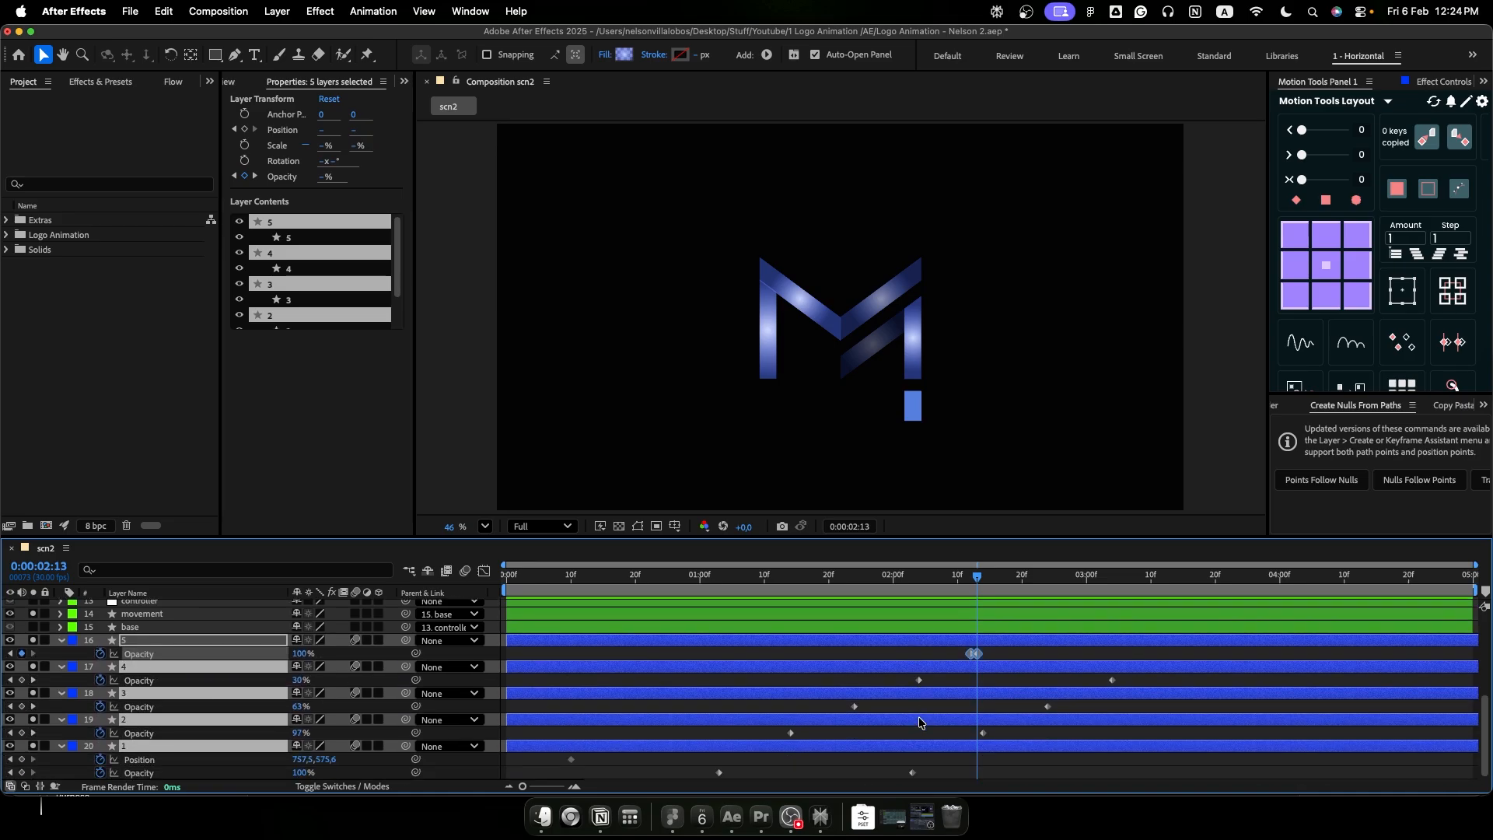
pyautogui.moveTo(1140, 679); pyautogui.dragTo(983, 740)
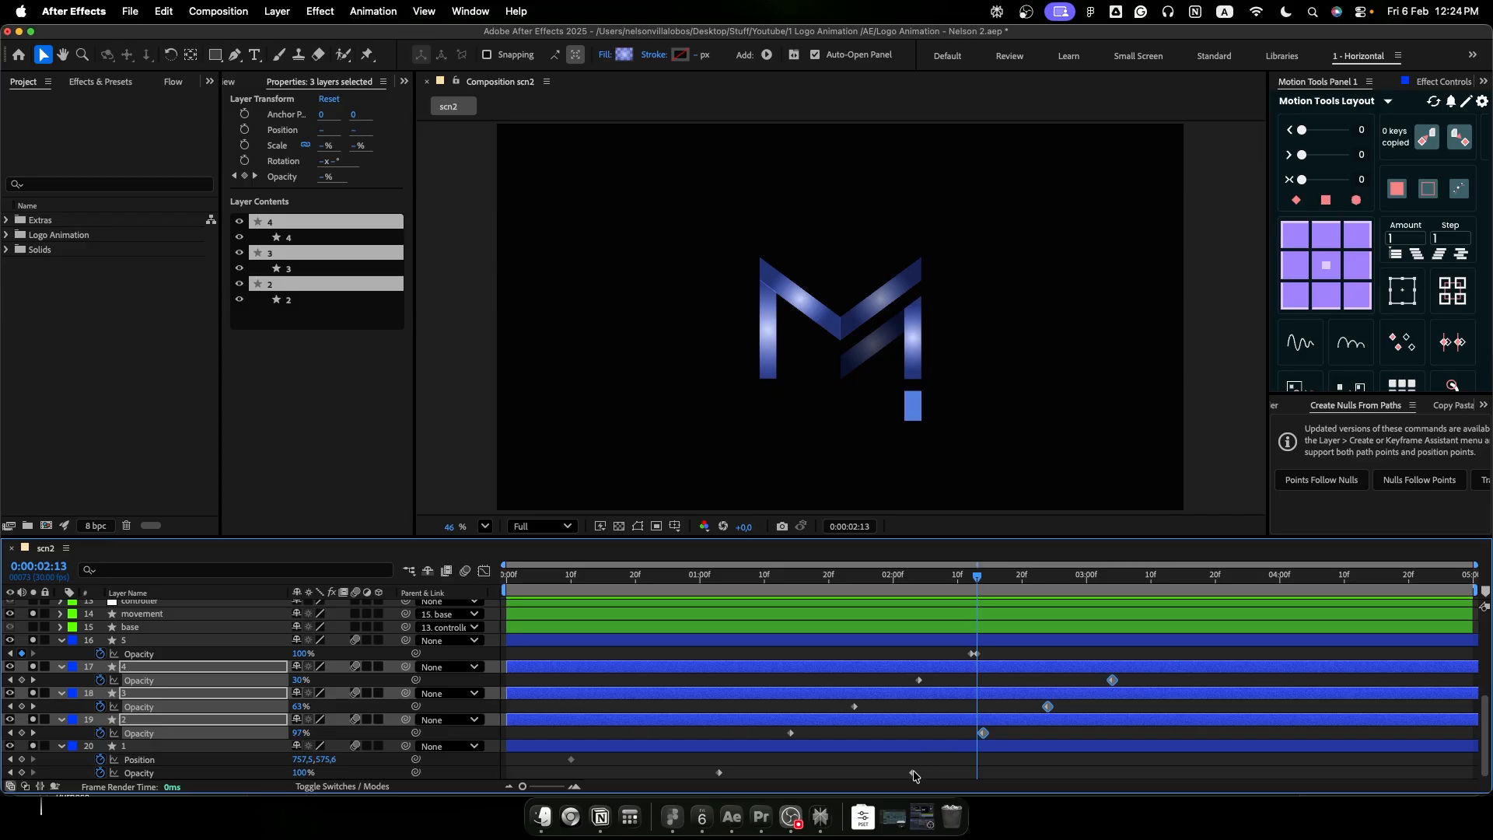
pyautogui.click(985, 766)
pyautogui.moveTo(1112, 682); pyautogui.dragTo(979, 733)
pyautogui.moveTo(913, 773); pyautogui.dragTo(977, 774)
pyautogui.moveTo(927, 581); pyautogui.dragTo(688, 638)
pyautogui.press('space')
# - Duplicate logo layers 1 to 5, giving the copies a purple label and trimming their start to 0:00:02:13
pyautogui.click(978, 578)
pyautogui.keyDown('shift'); pyautogui.click(1001, 643); pyautogui.keyUp('shift')
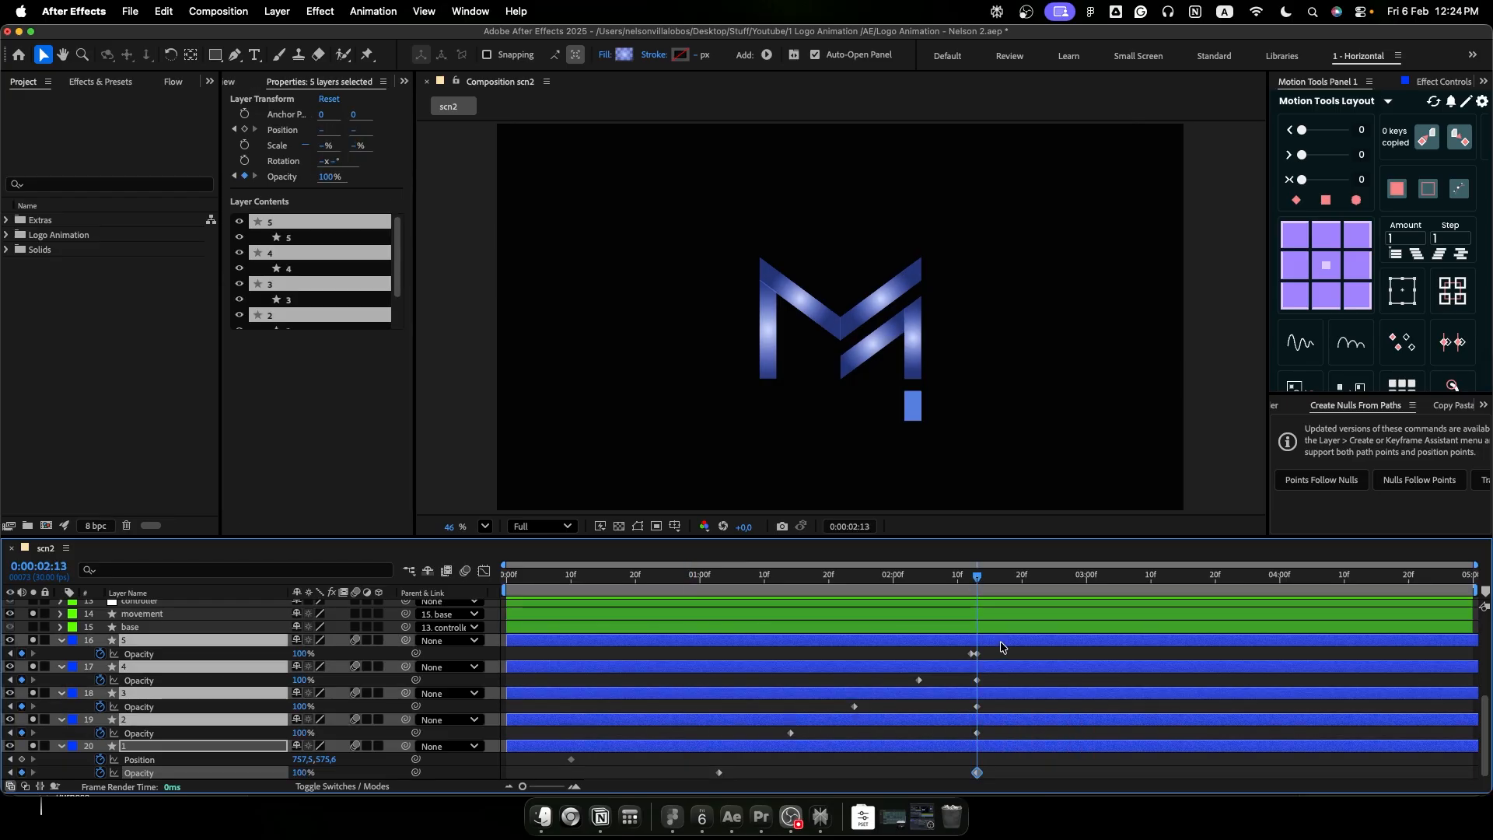
pyautogui.press('super+d')
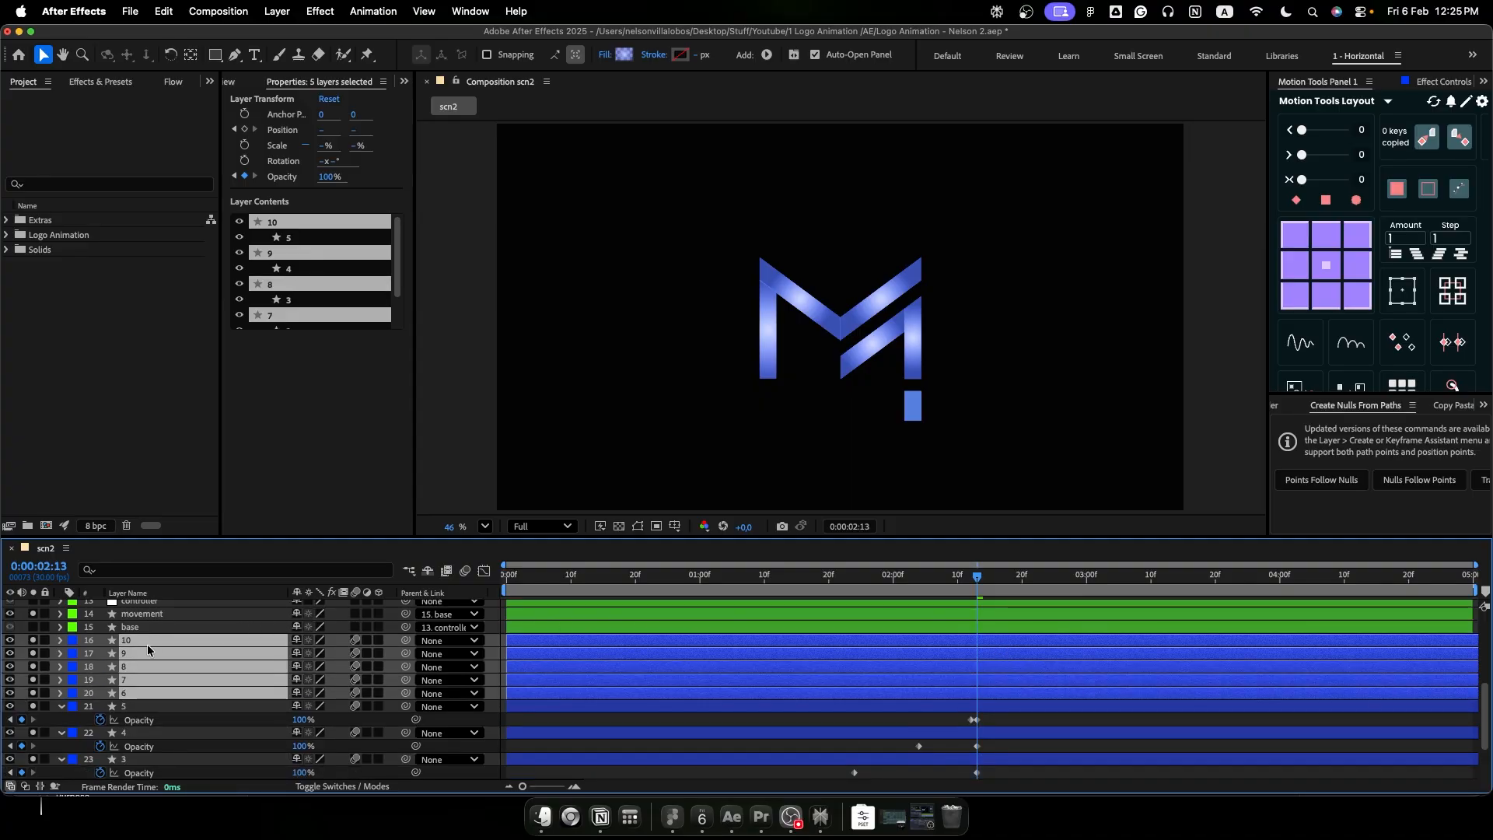
pyautogui.click(70, 693)
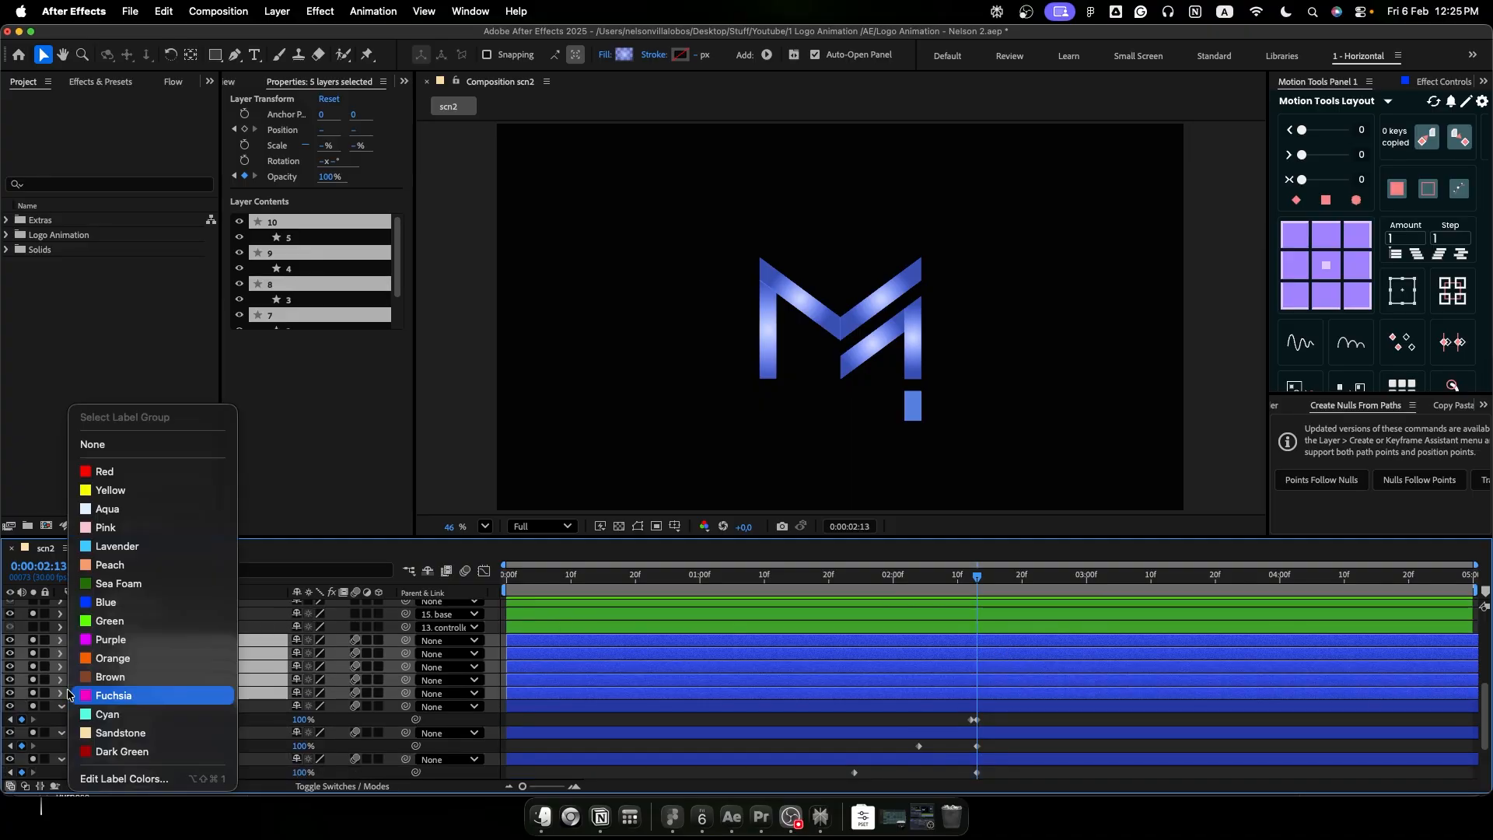
pyautogui.click(110, 643)
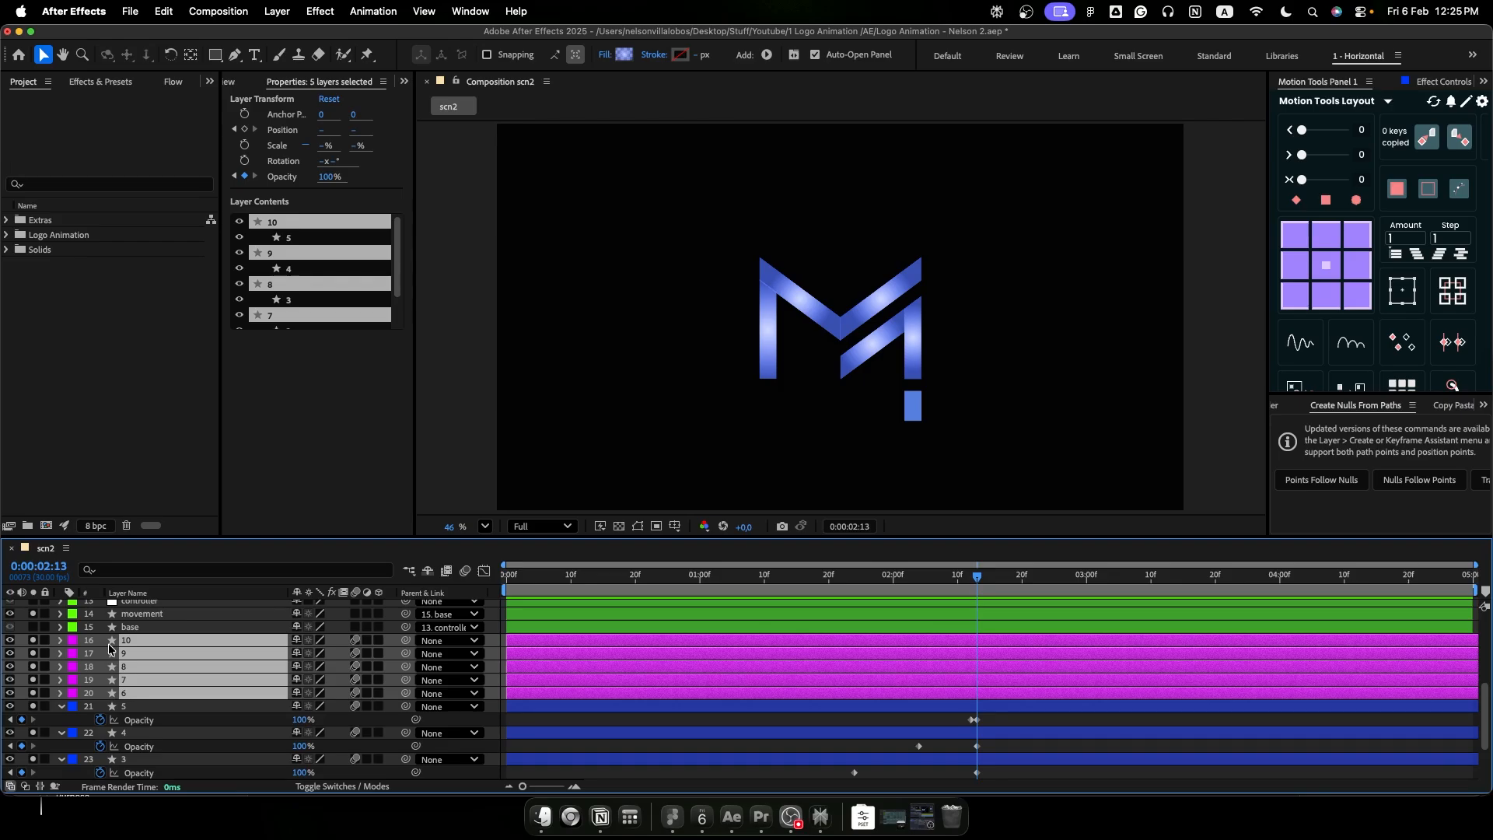
pyautogui.hotkey('alt', '[')
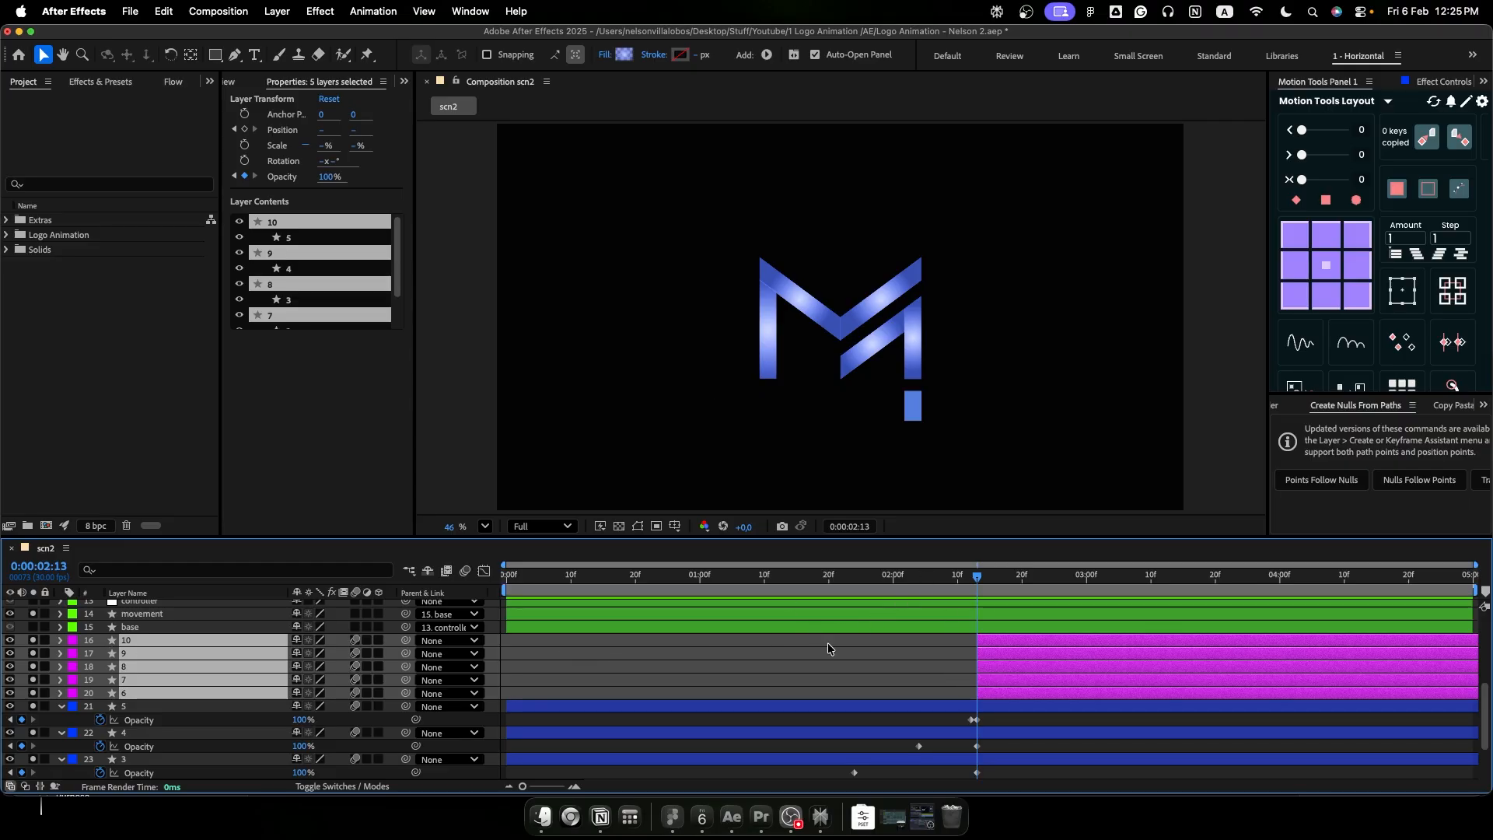
# - Change the gradient fill of each purple-labelled logo copy, layers 10 down to 6, to solid white
pyautogui.click(853, 667)
pyautogui.click(1000, 638)
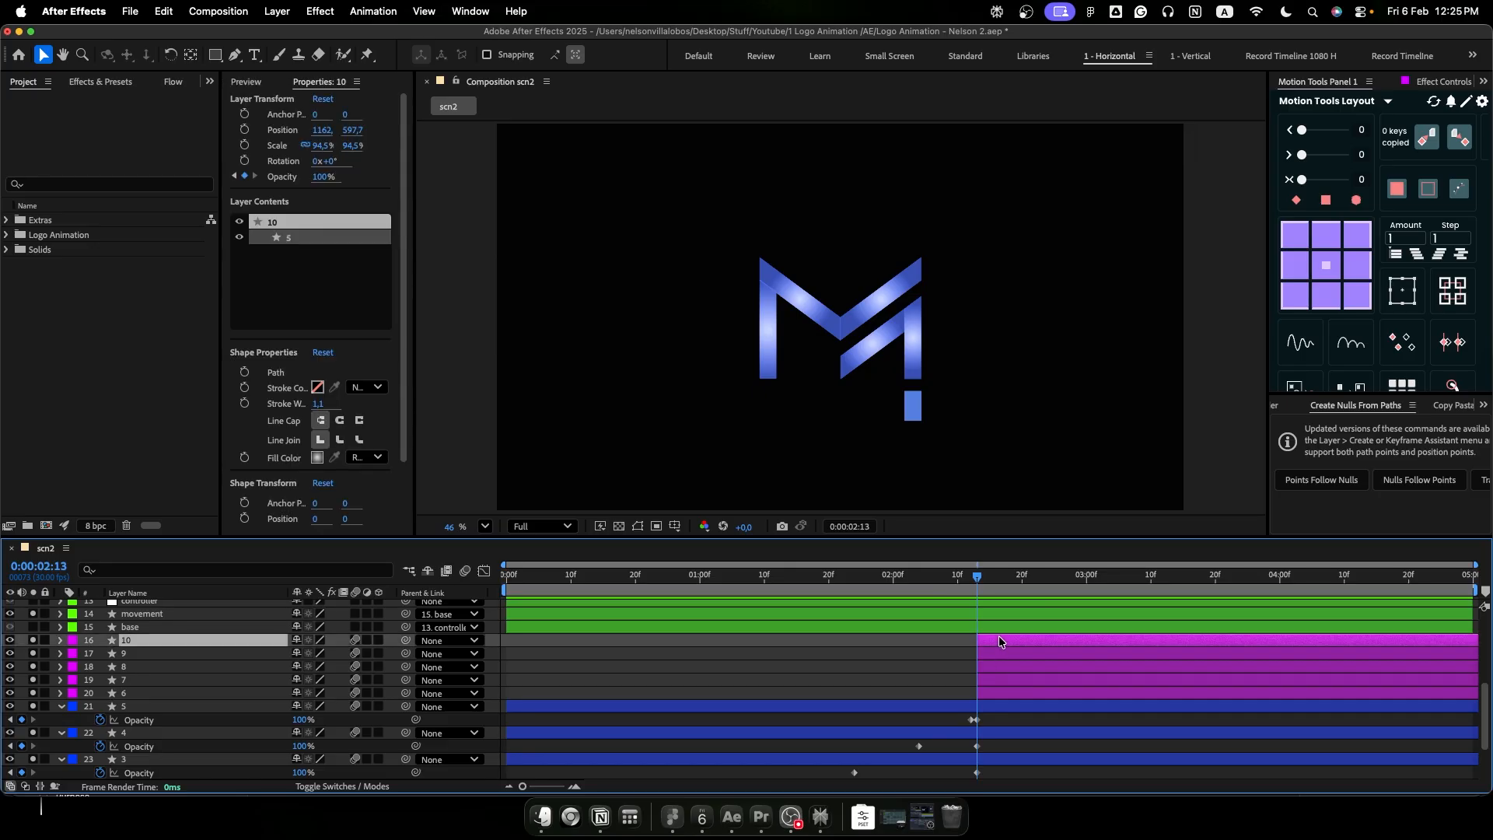
pyautogui.keyDown('alt'); pyautogui.click(624, 55); pyautogui.keyUp('alt')
pyautogui.keyDown('alt'); pyautogui.click(624, 55); pyautogui.keyUp('alt')
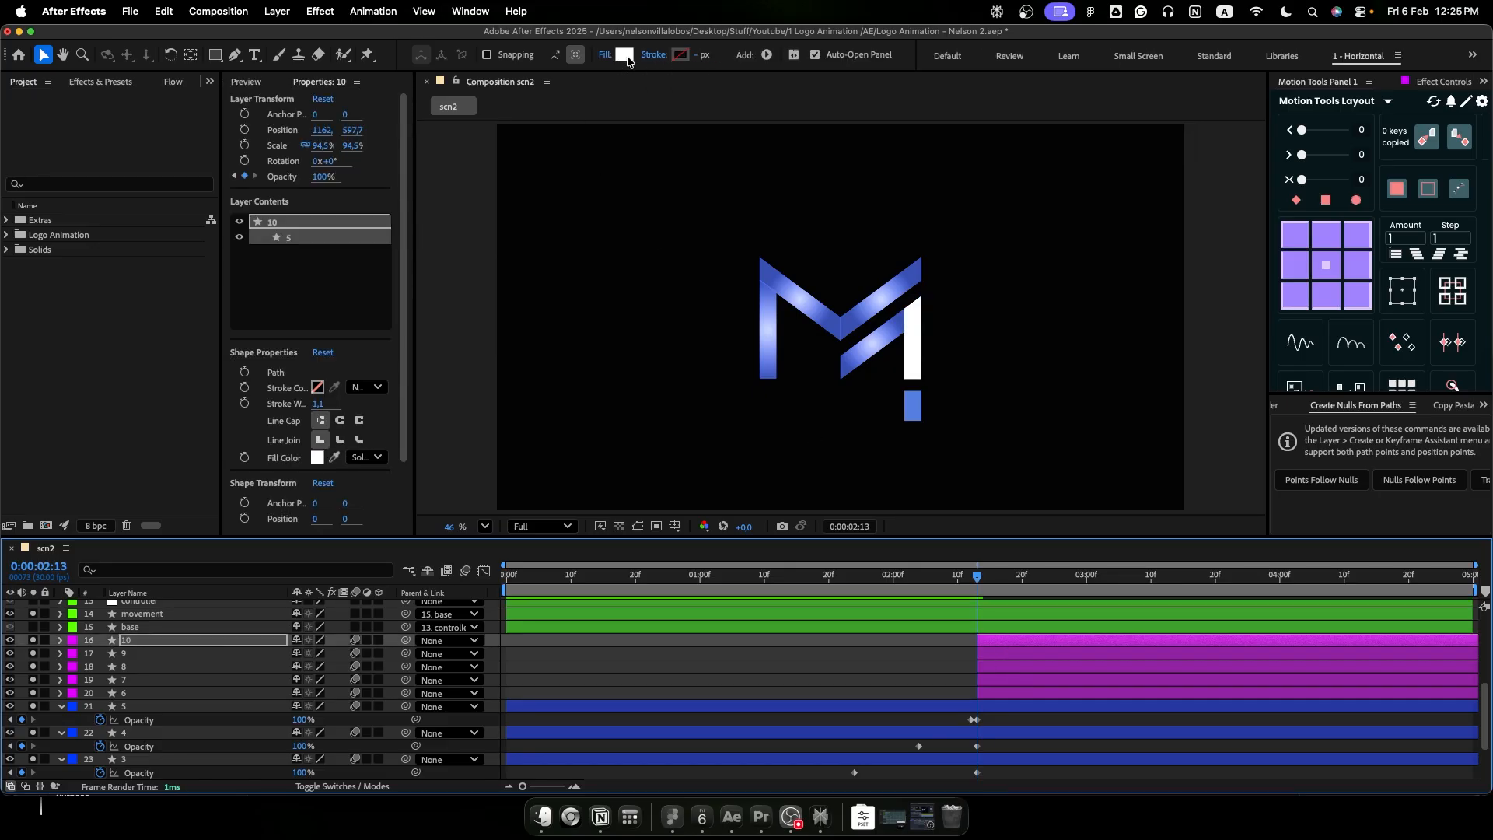
pyautogui.click(996, 653)
pyautogui.keyDown('alt'); pyautogui.click(626, 57); pyautogui.keyUp('alt')
pyautogui.click(996, 666)
pyautogui.keyDown('alt'); pyautogui.click(625, 56); pyautogui.keyUp('alt')
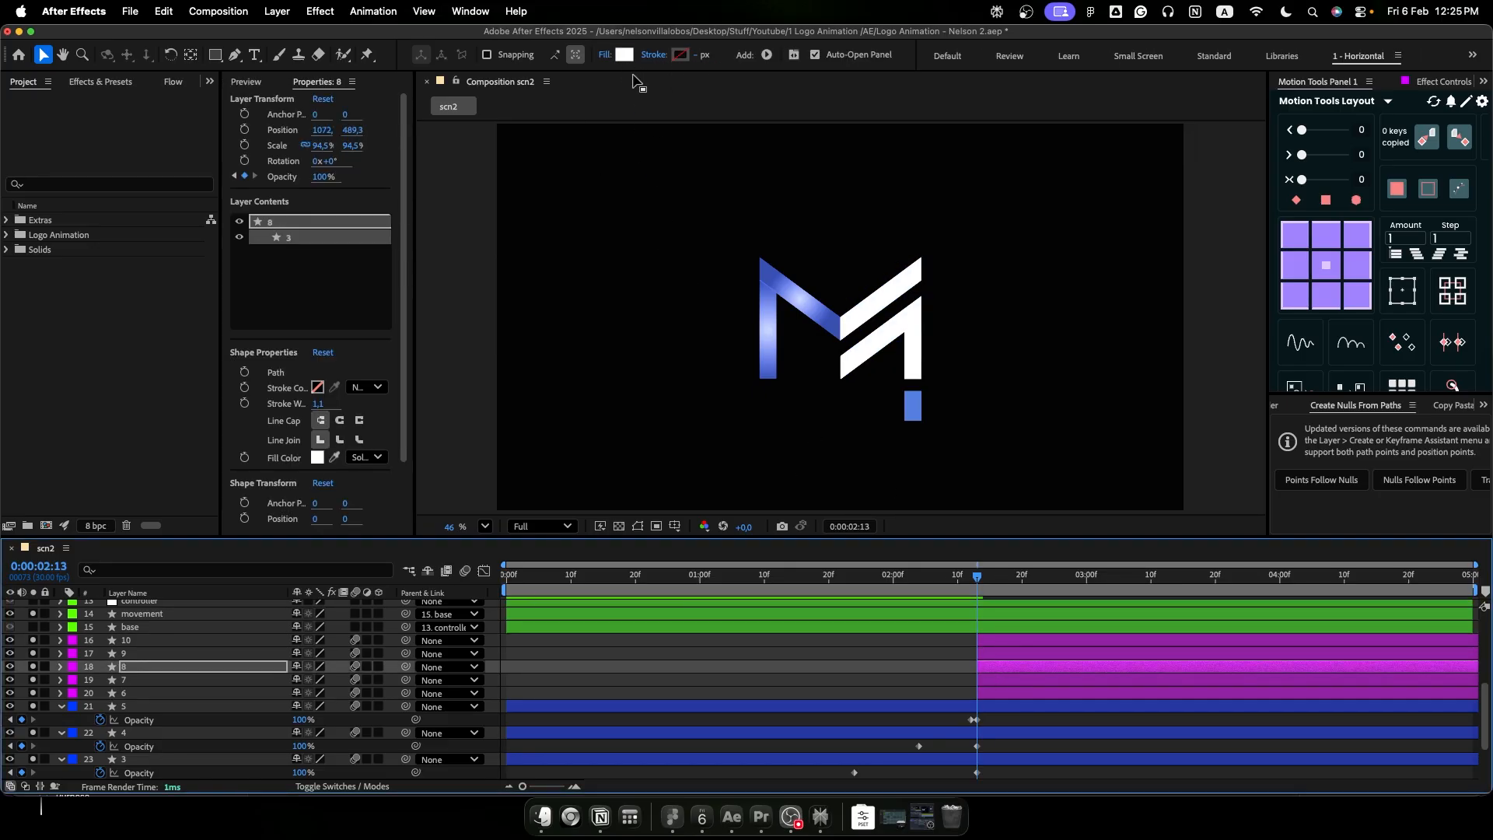
pyautogui.click(994, 679)
pyautogui.keyDown('alt'); pyautogui.click(625, 57); pyautogui.keyUp('alt')
pyautogui.click(994, 692)
pyautogui.keyDown('alt'); pyautogui.click(625, 57); pyautogui.keyUp('alt')
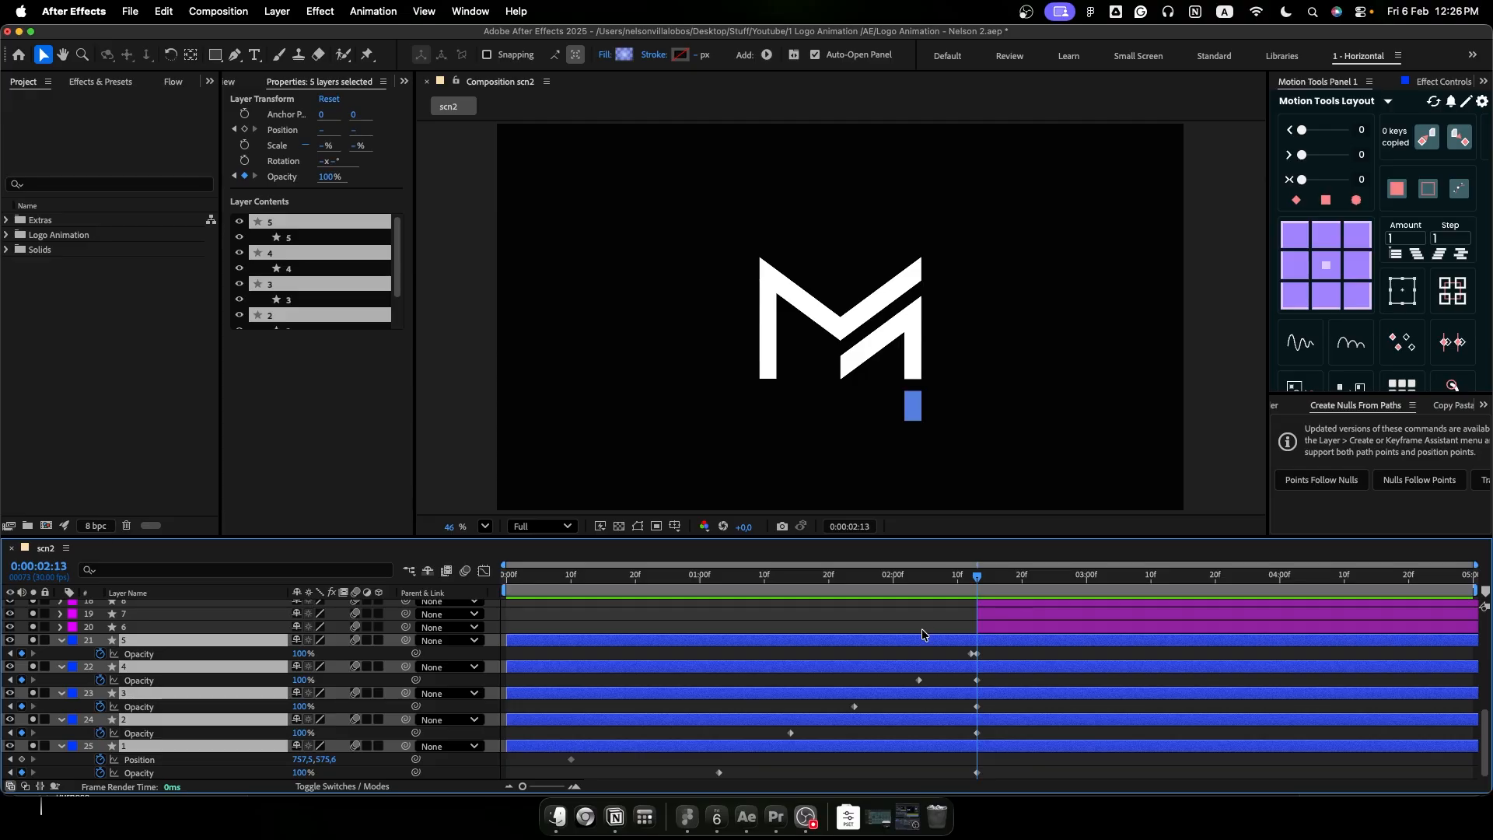
# - Split the gradient logo layers 1 to 5 at 0:00:02:13, delete their later halves and play back the transition
pyautogui.press('super+shift+d')
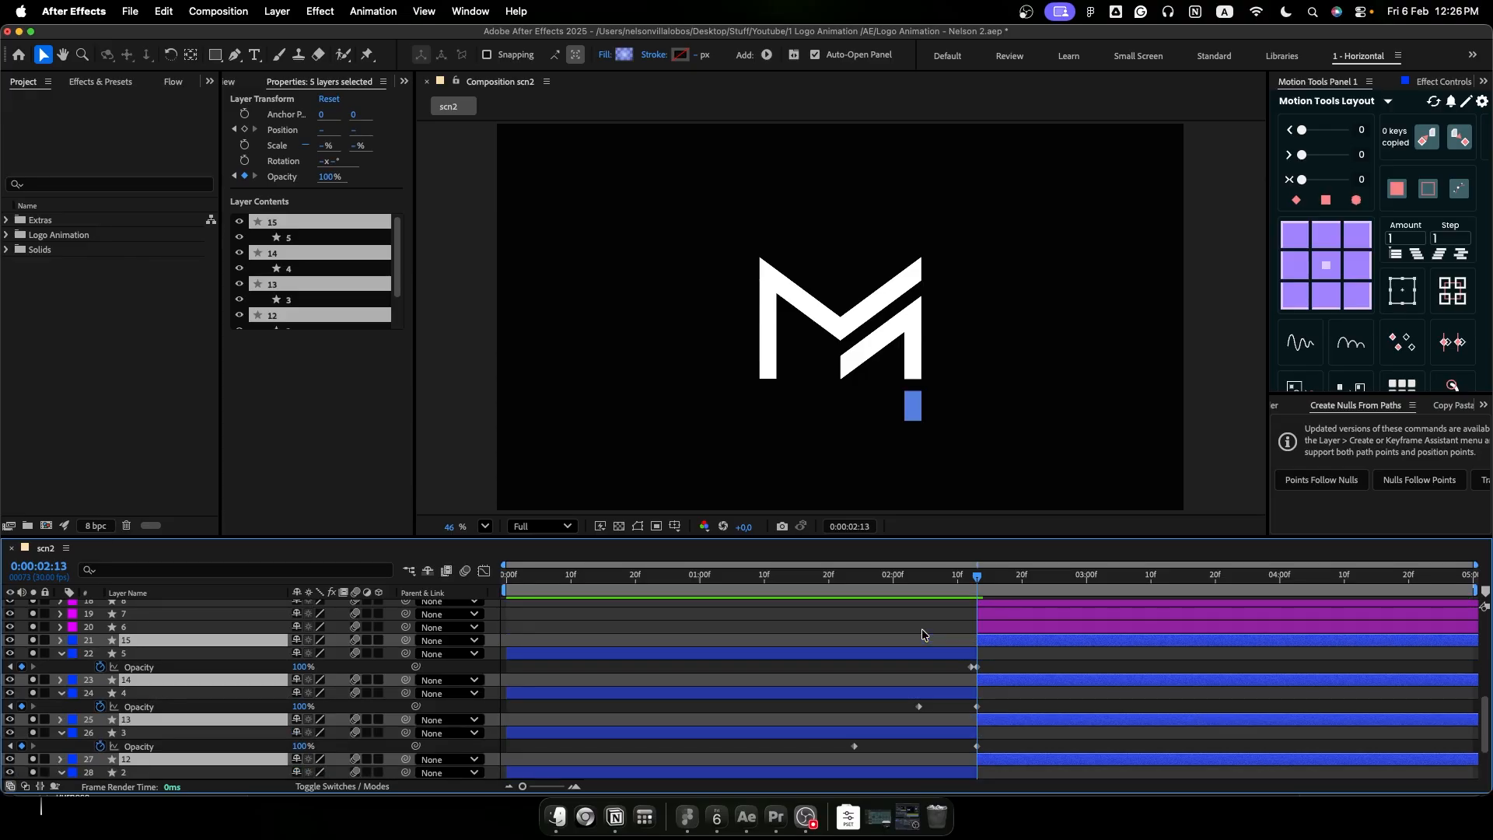
pyautogui.press('Delete')
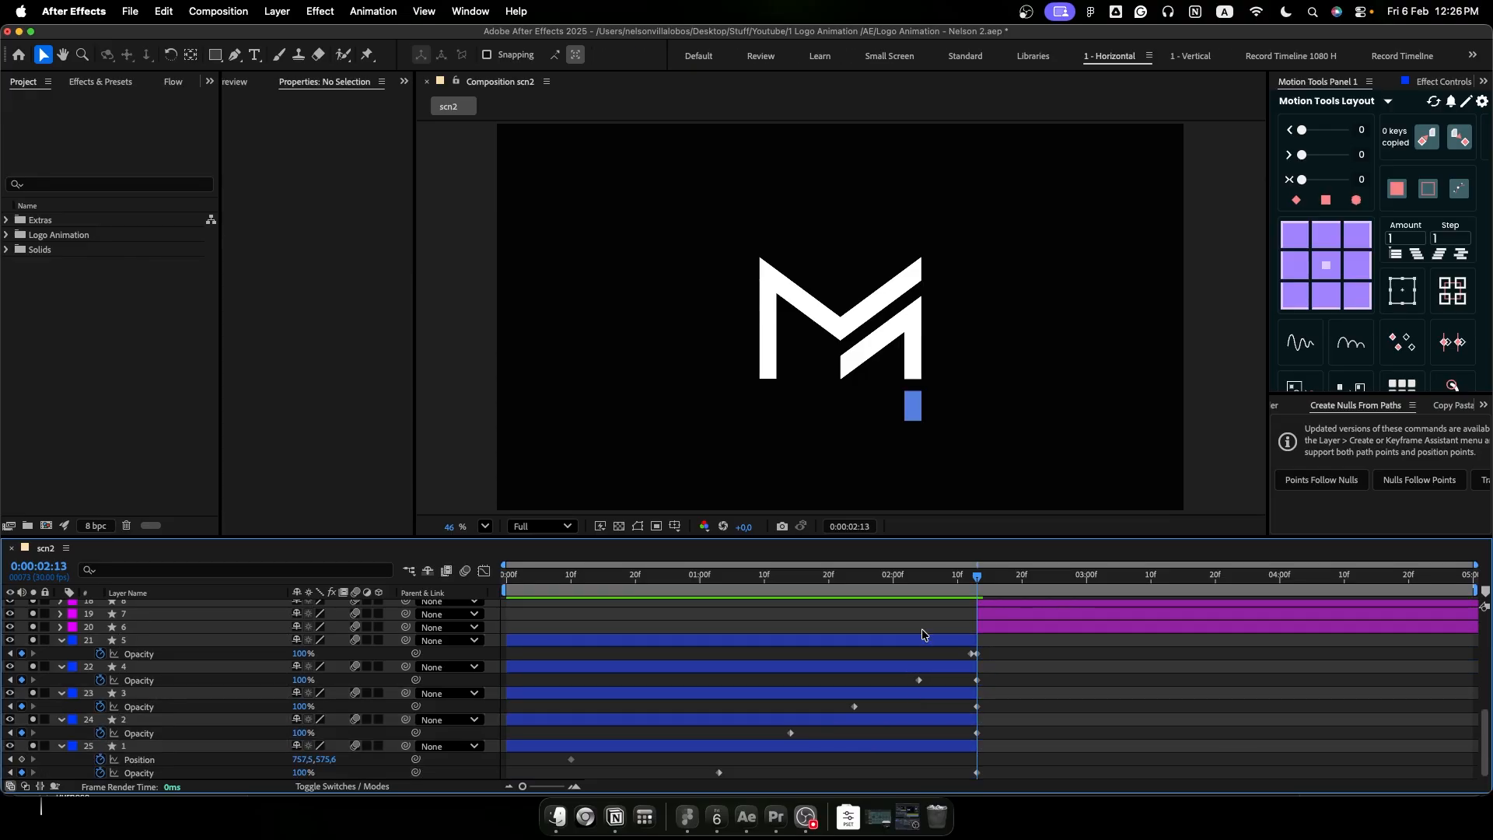
pyautogui.moveTo(974, 578); pyautogui.dragTo(679, 586)
pyautogui.press('space')
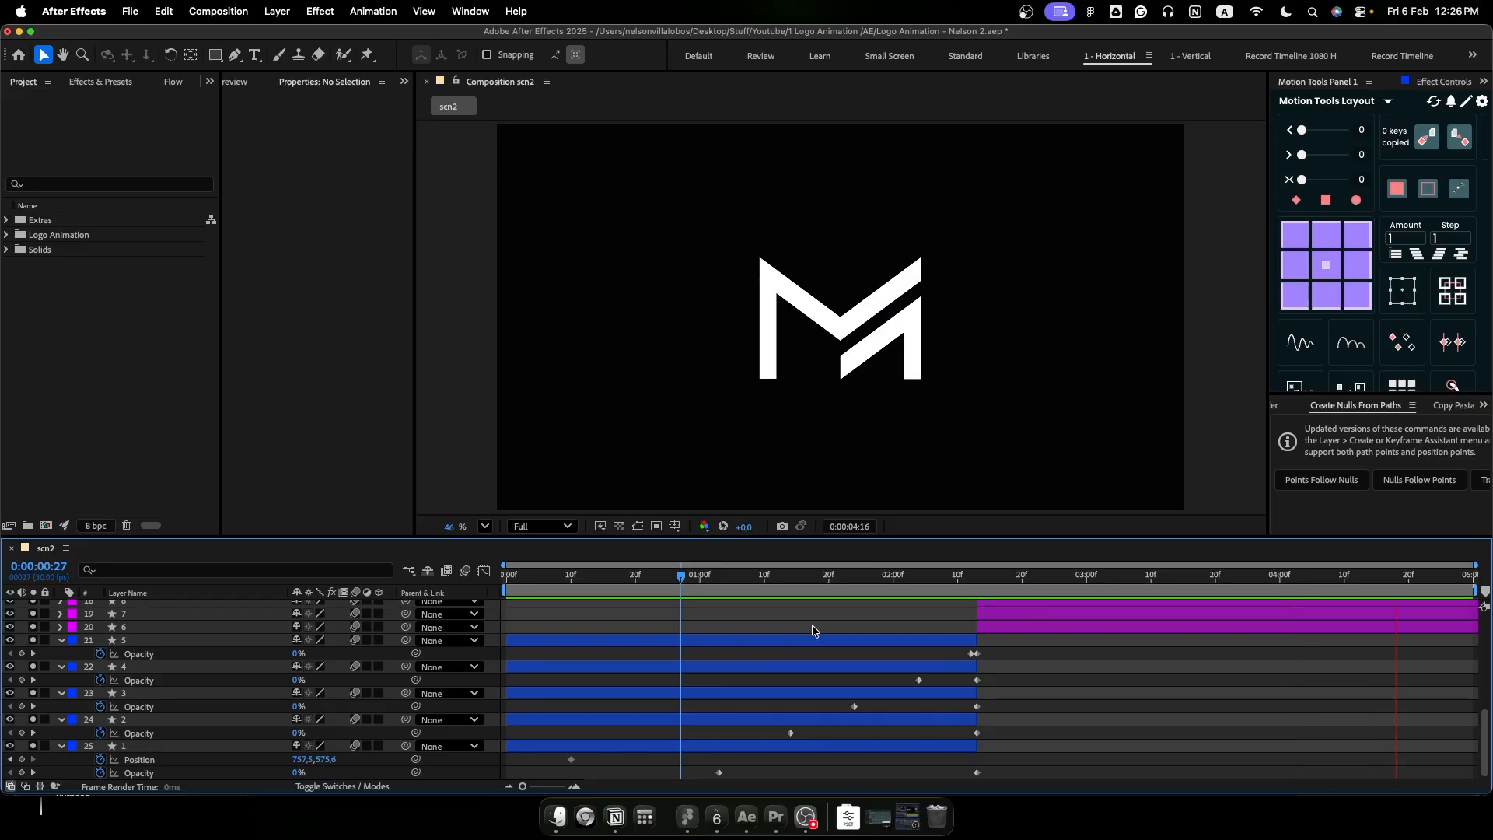
pyautogui.press('space')
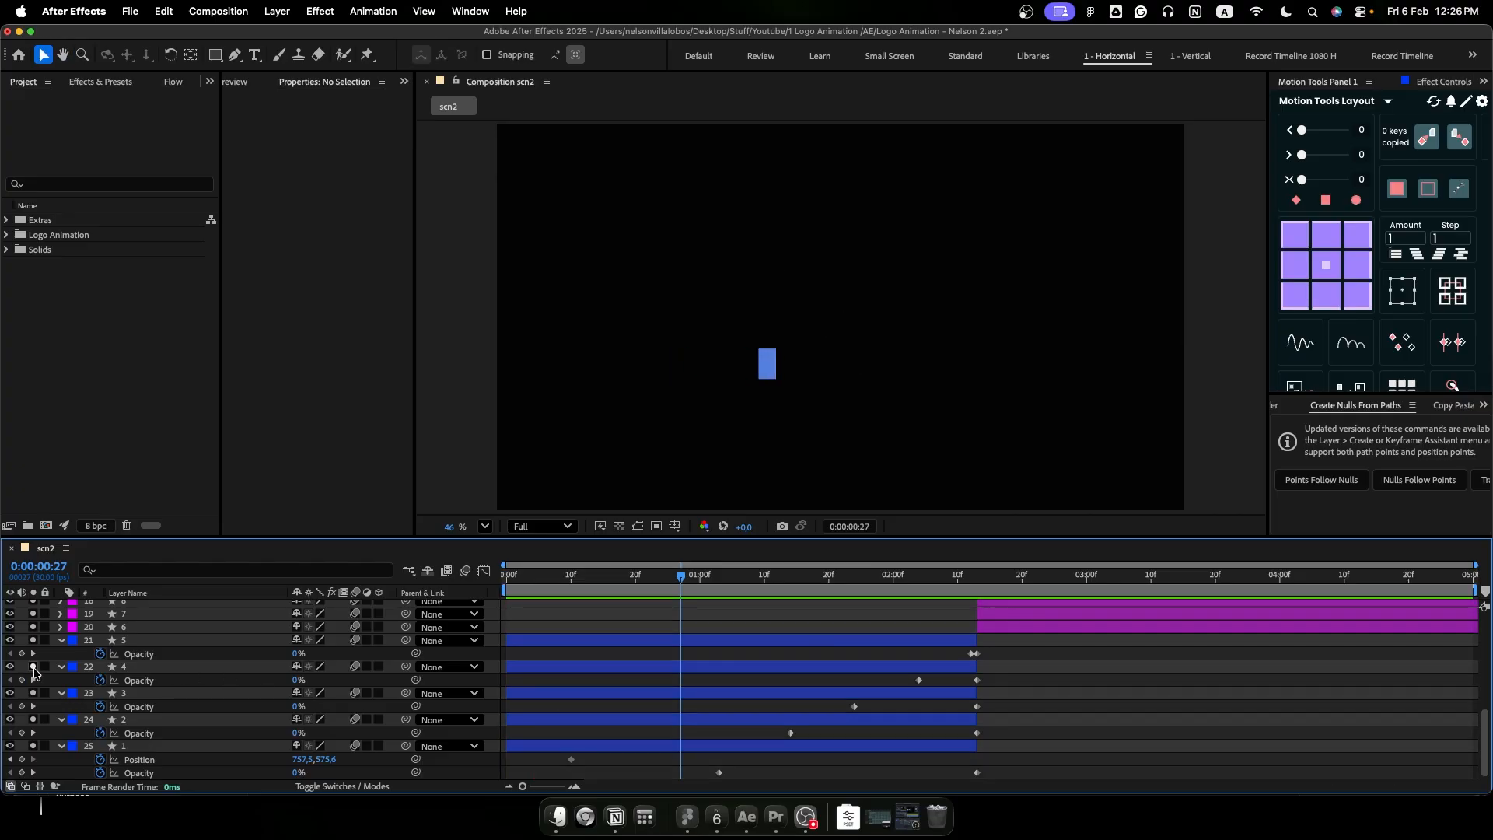
# - Turn off solo for all layers and play the complete animation from the start
pyautogui.click(33, 667)
pyautogui.moveTo(540, 575); pyautogui.dragTo(476, 594)
pyautogui.press('space')
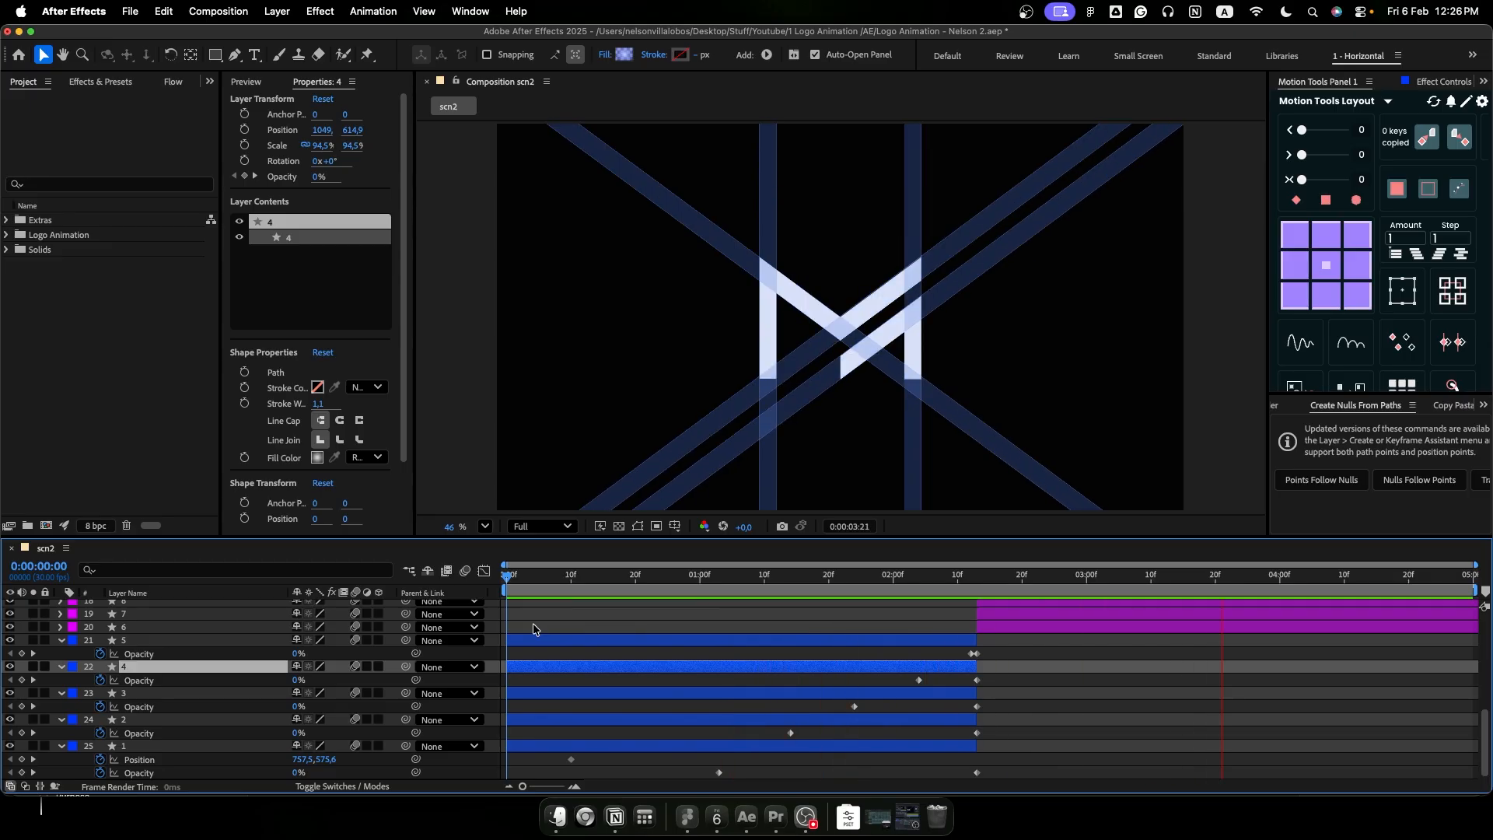
# - Move the white logo copies 6 to 10 to the top of the layer stack and play the animation from the start
pyautogui.click(976, 581)
pyautogui.scroll(3, 967, 644)
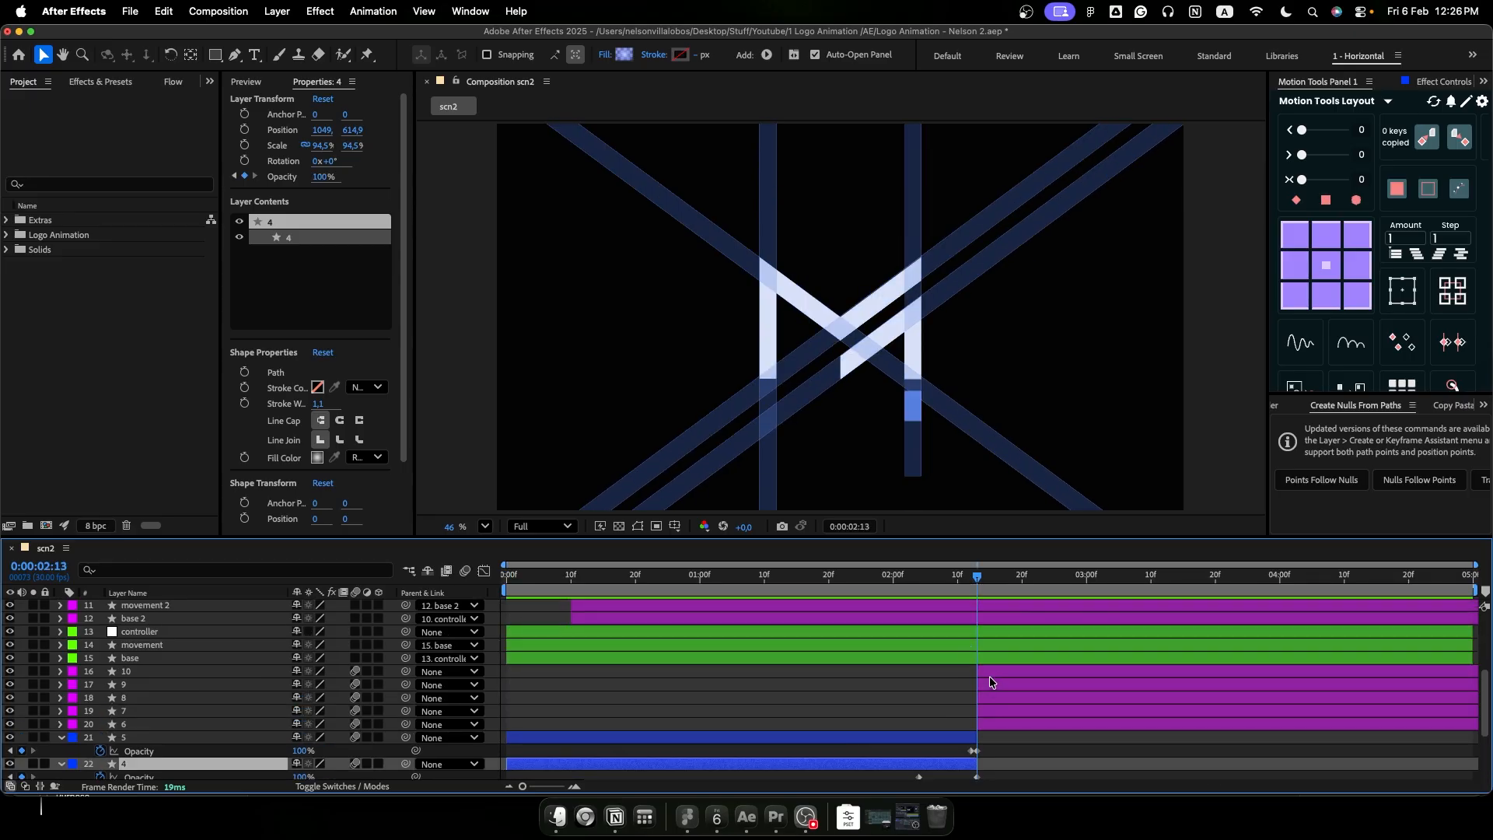
pyautogui.click(990, 675)
pyautogui.keyDown('shift'); pyautogui.click(1002, 722); pyautogui.keyUp('shift')
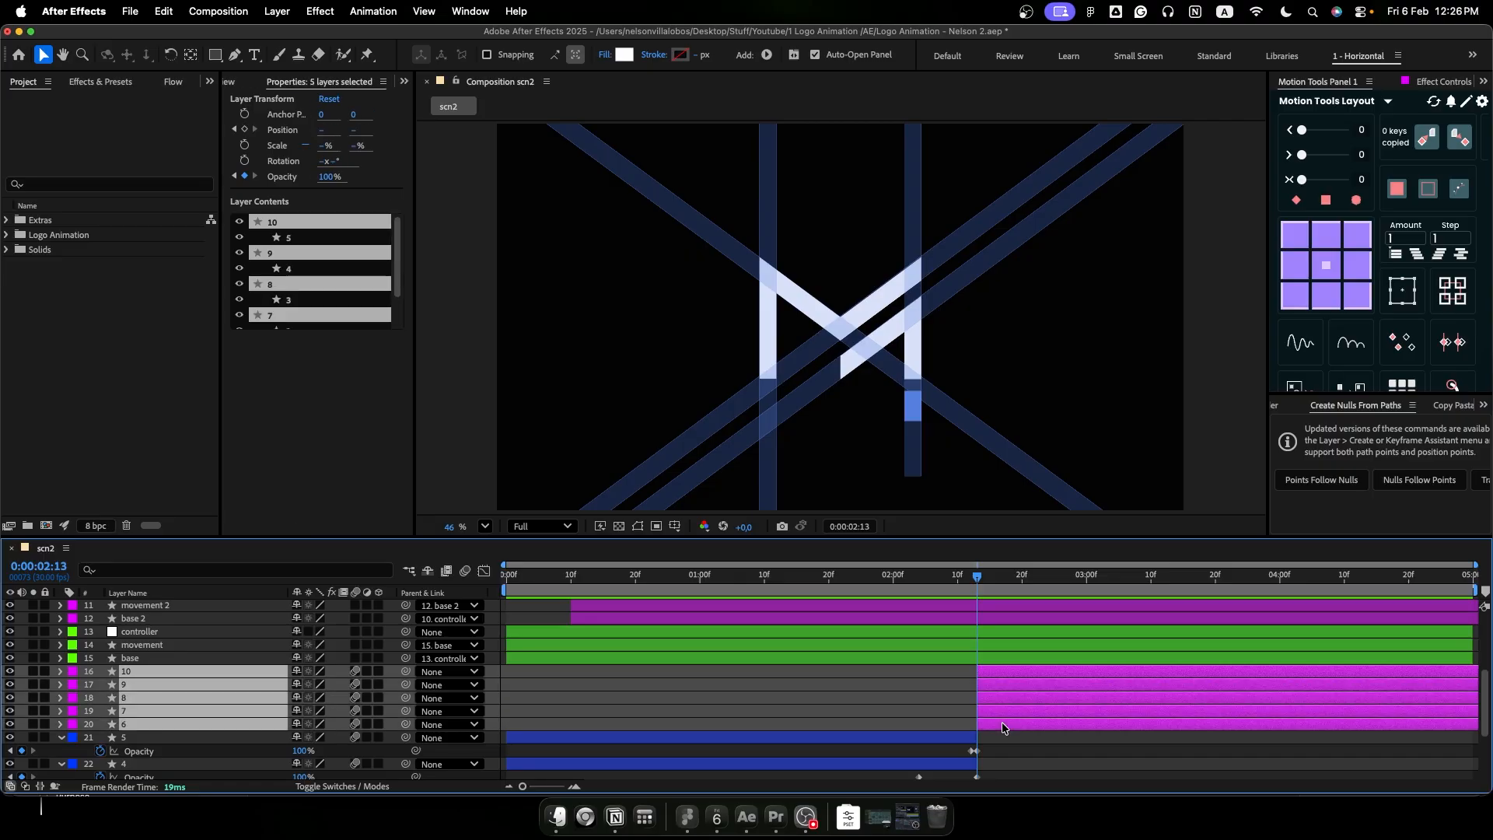
pyautogui.scroll(5, 1002, 722)
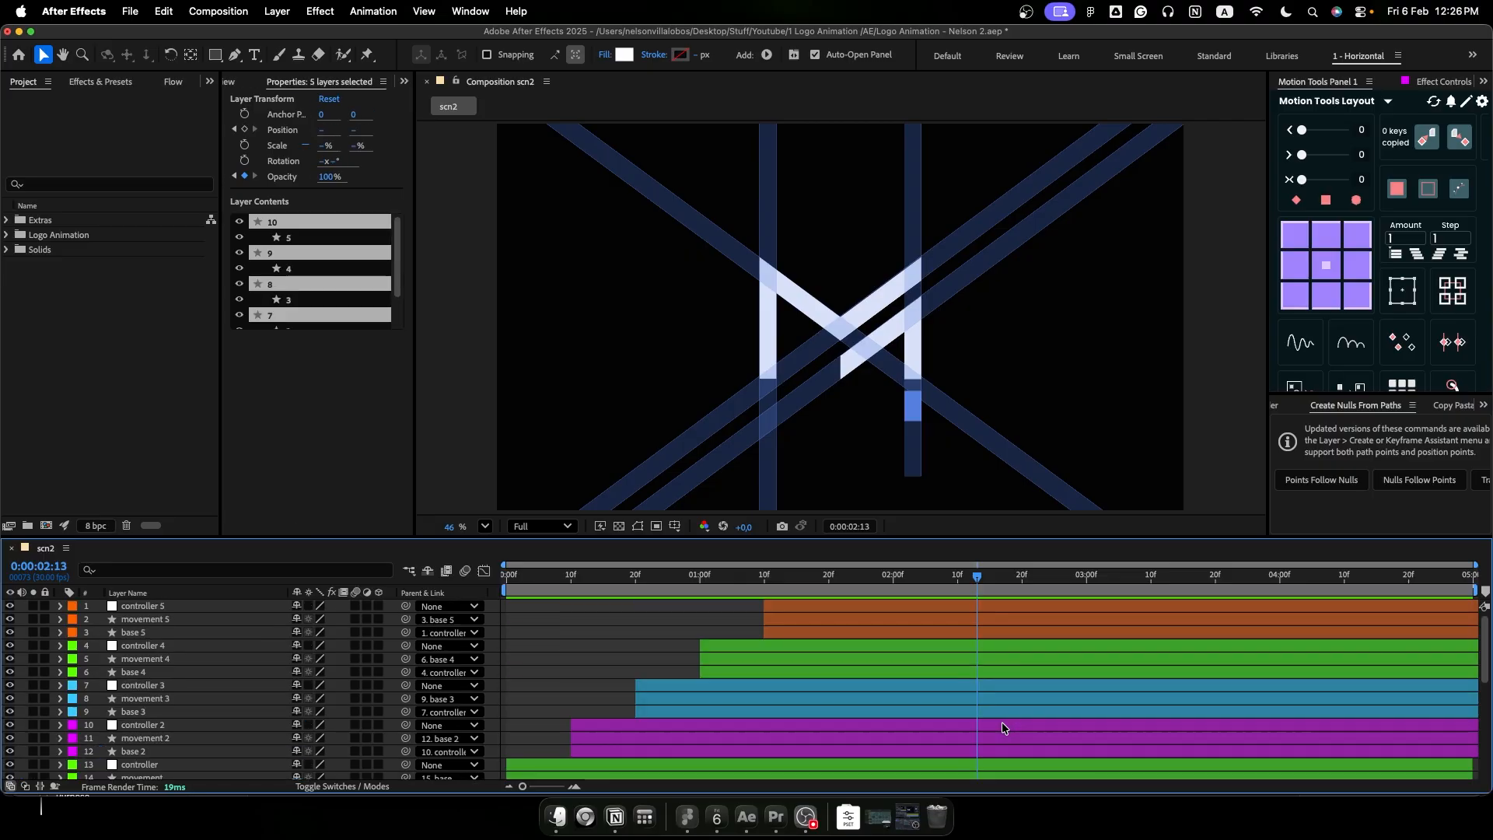
pyautogui.press('super+bracketright')
pyautogui.press('super+bracketright')
pyautogui.press('super+bracketright')
pyautogui.press('super+bracketright')
pyautogui.press('super+bracketright')
pyautogui.press('super+bracketright')
pyautogui.press('super+bracketright')
pyautogui.press('super+bracketright')
pyautogui.press('super+bracketright')
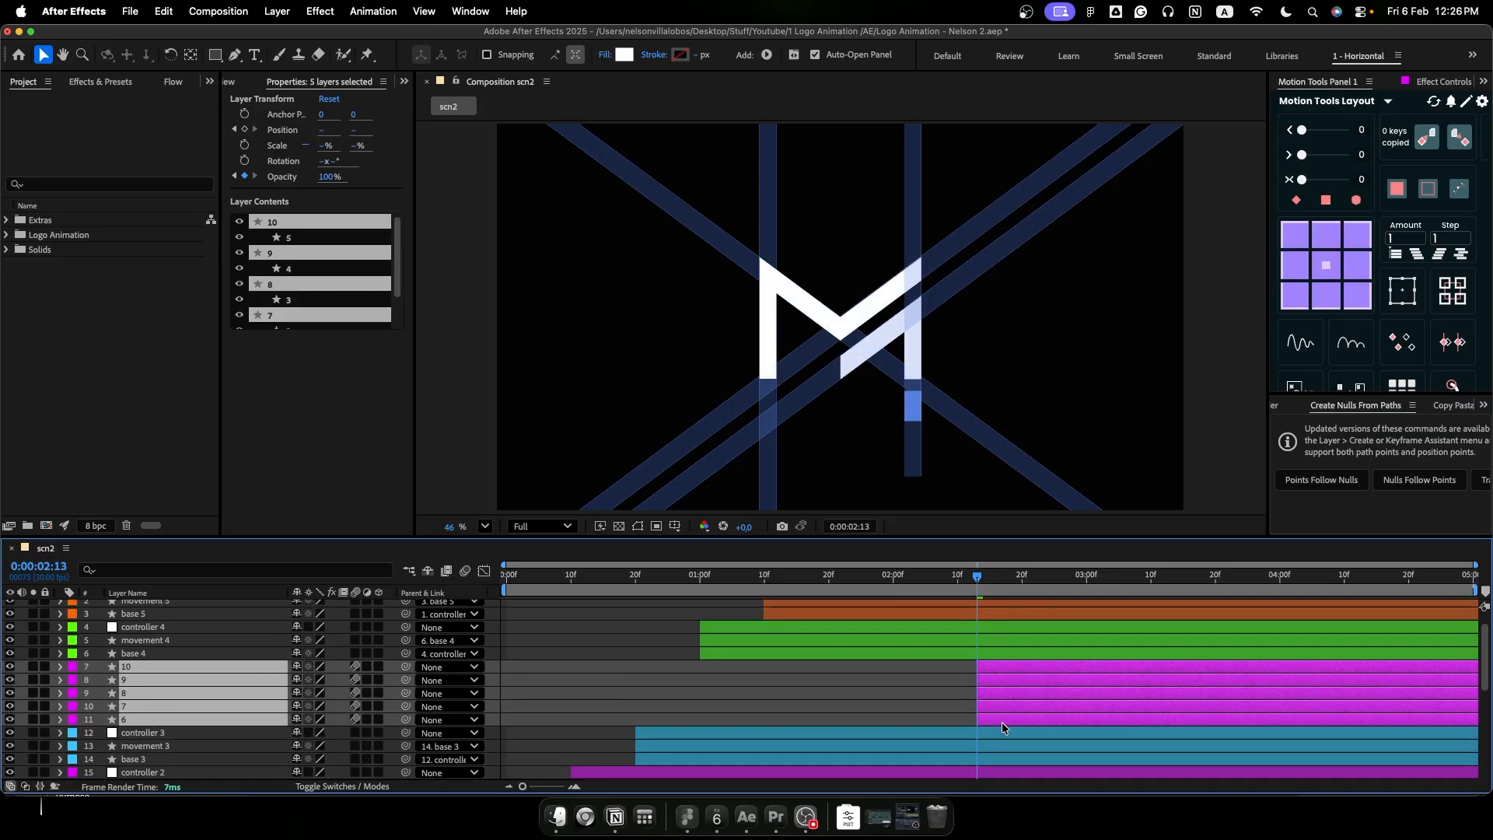
pyautogui.press('super+bracketright')
pyautogui.press('super+bracketright')
pyautogui.press('super+bracketright')
pyautogui.press('super+bracketright')
pyautogui.press('super+bracketright')
pyautogui.press('super+bracketright')
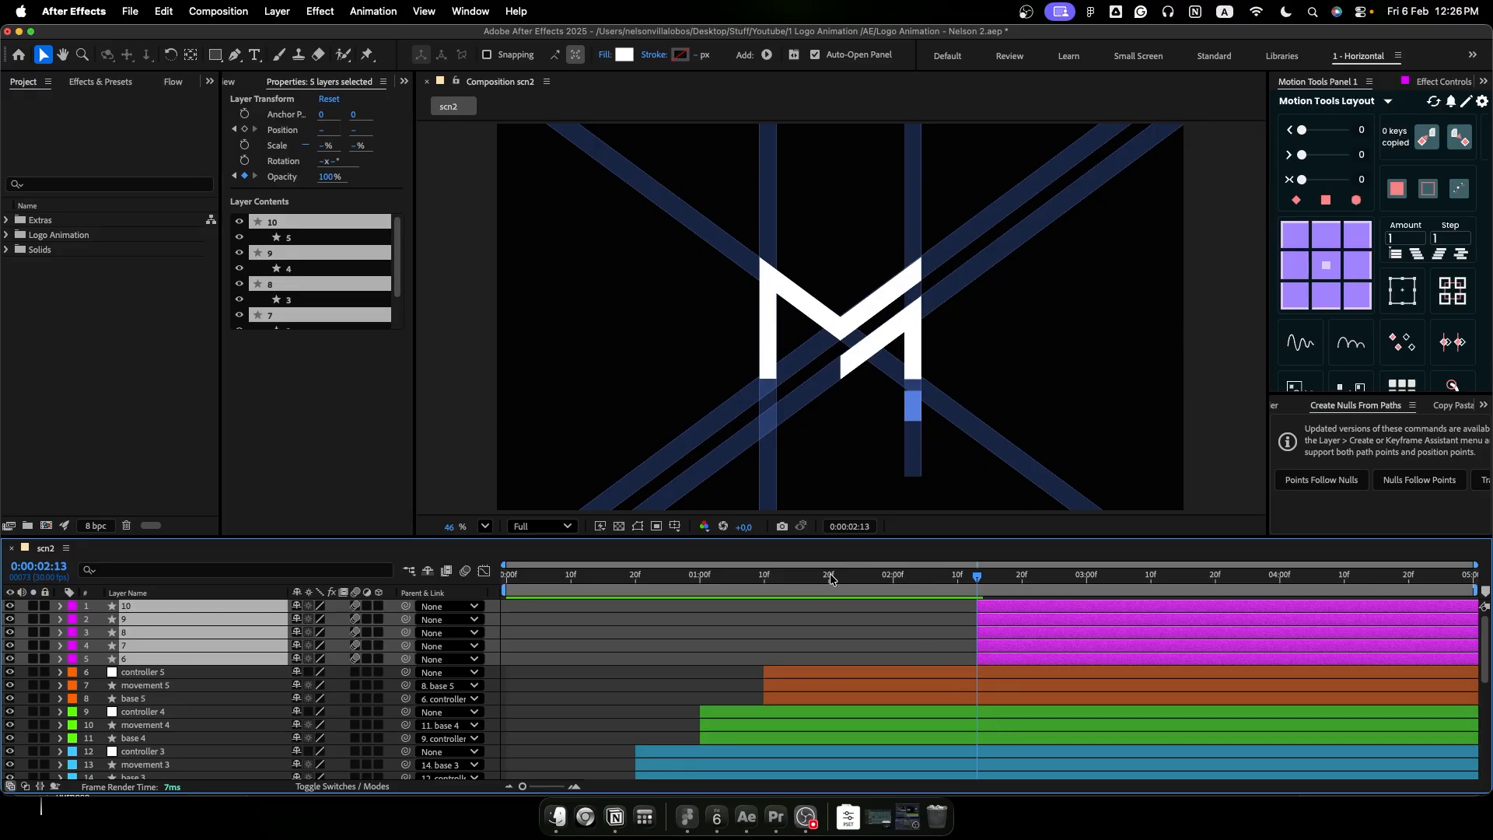
pyautogui.press('Home')
pyautogui.press('space')
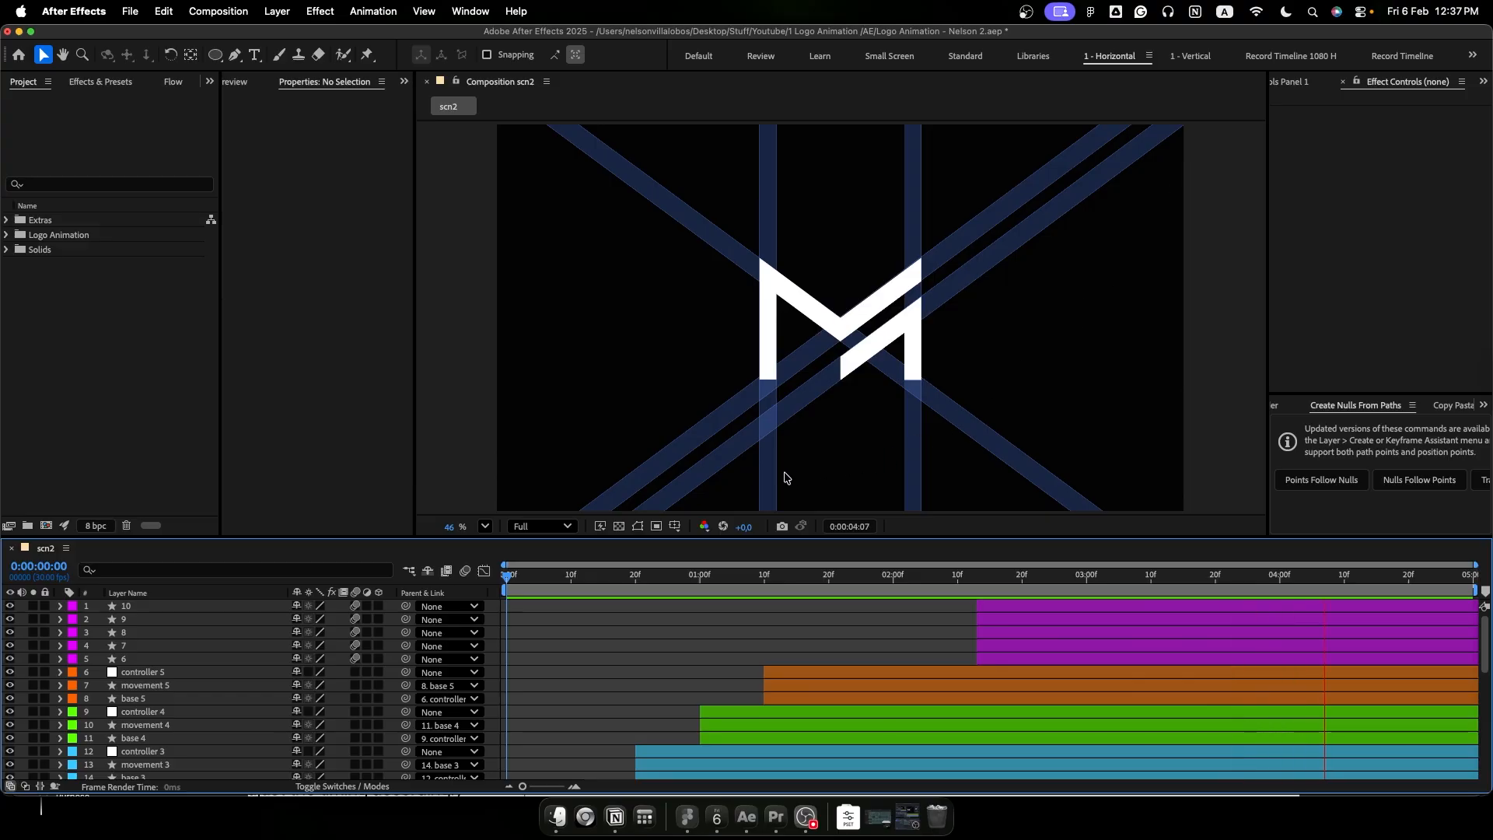
# - At 0:00:01:07, draw a blue circle about 256 px across beside the vertical beam as a new shape layer with the Ellipse tool
pyautogui.click(745, 576)
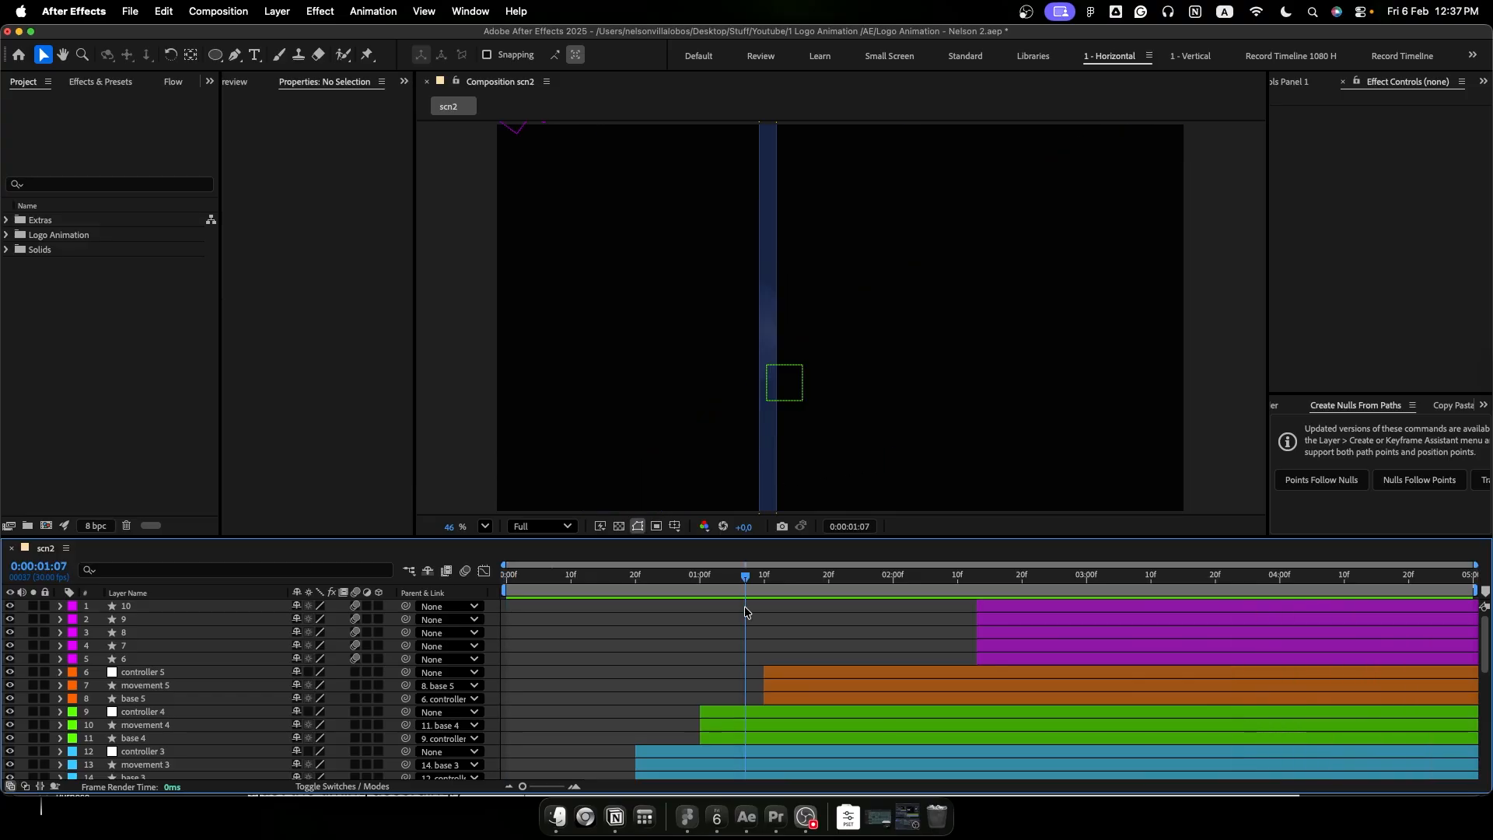
pyautogui.click(216, 55)
pyautogui.moveTo(837, 301); pyautogui.dragTo(932, 391)
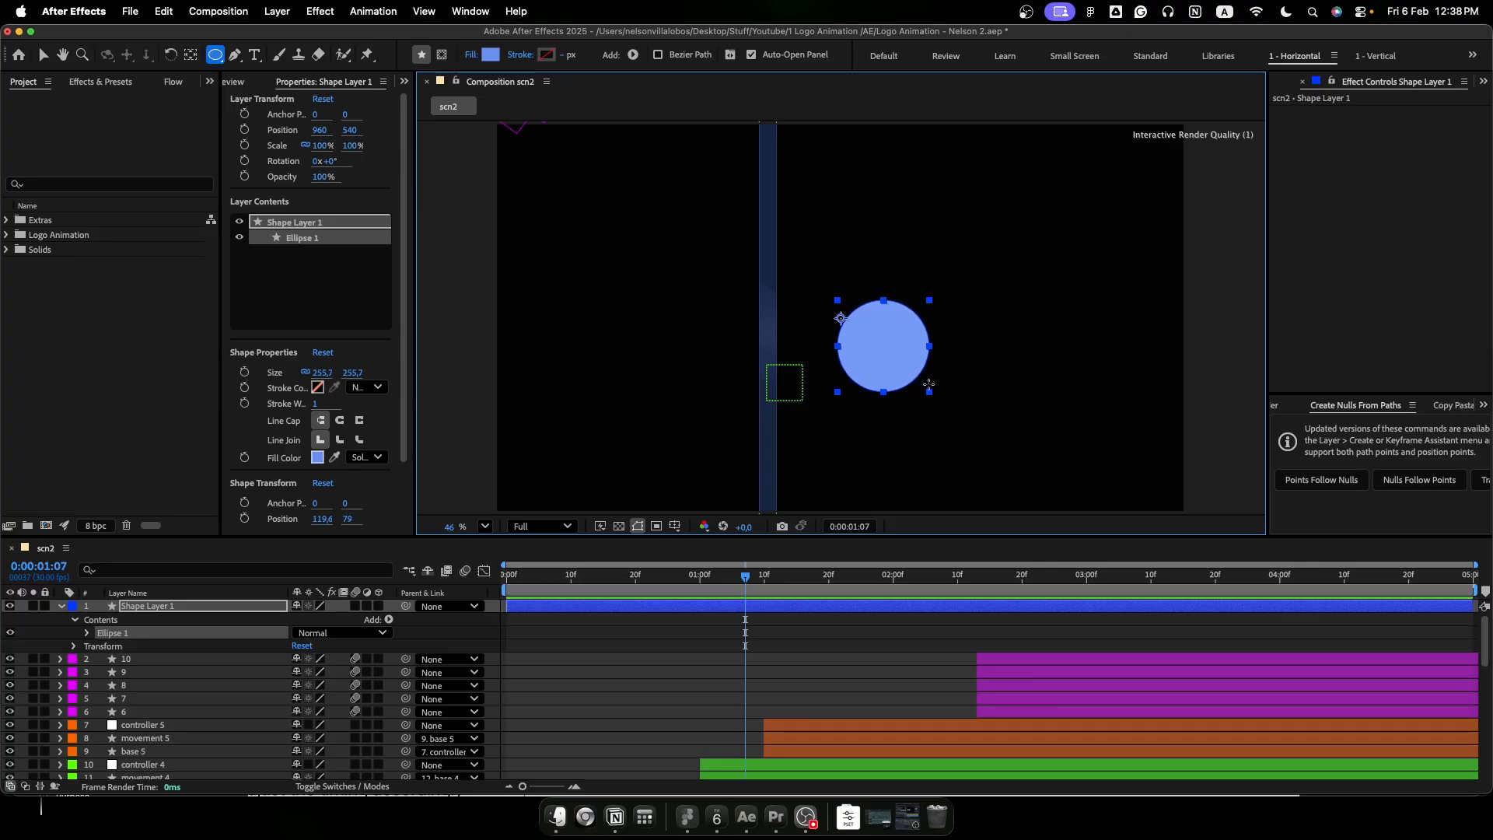
# - Centre the circle layer's anchor point on the shape and set the ellipse size to 250 by 250 px
pyautogui.click(327, 371)
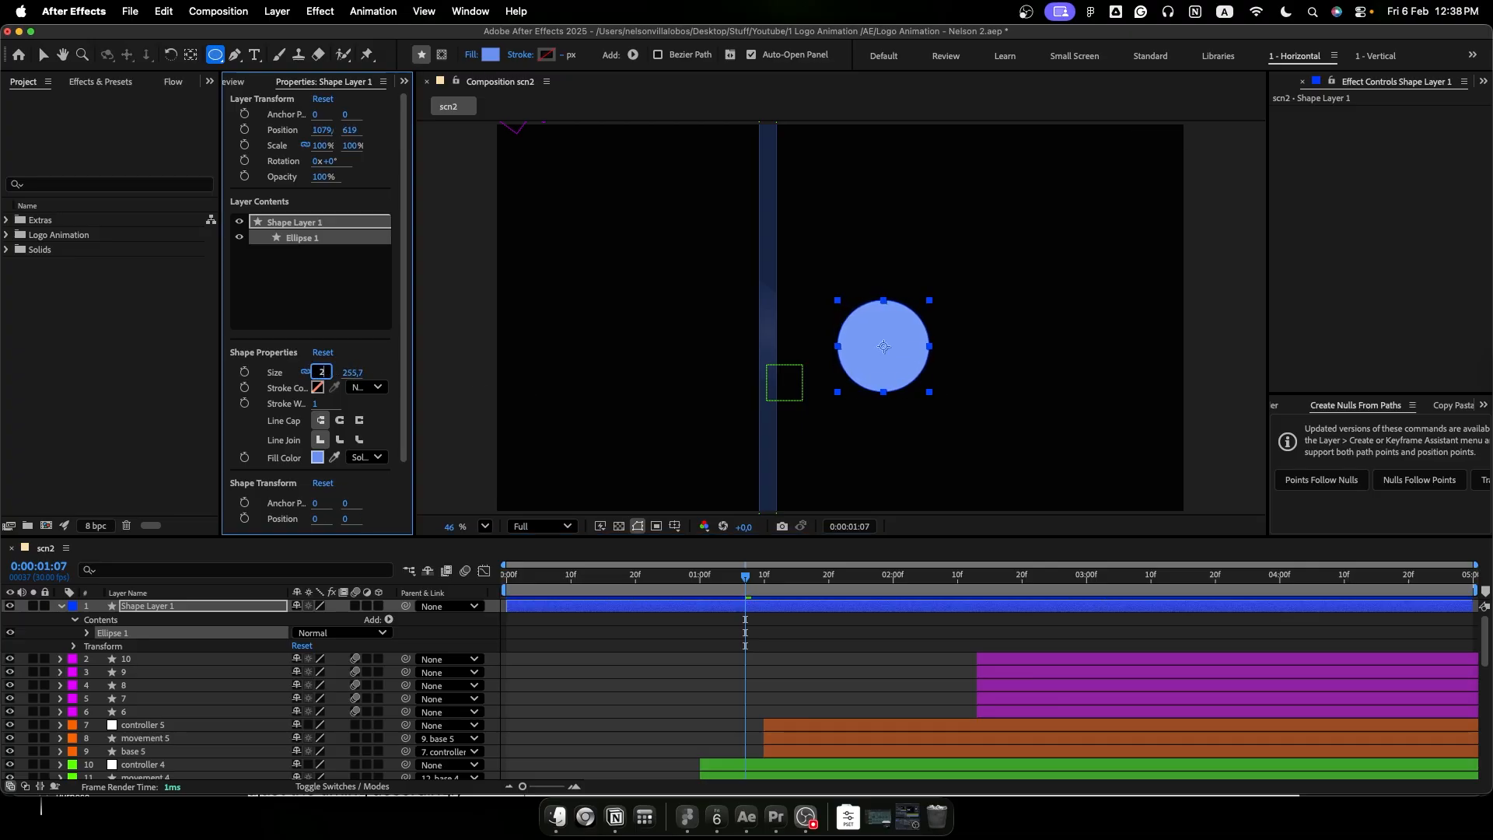
pyautogui.write('250')
pyautogui.press('Return')
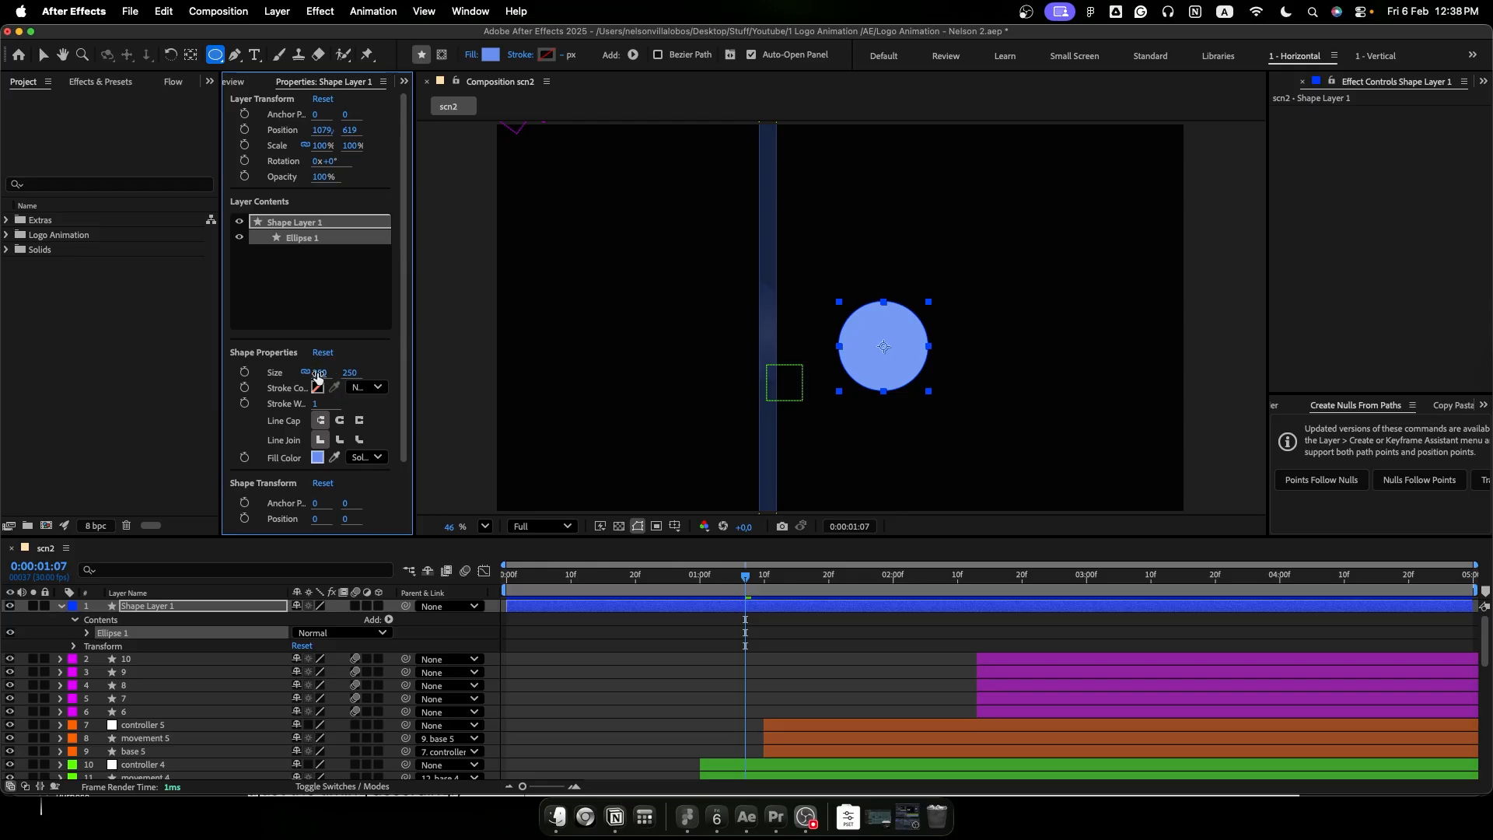
# - Apply Fast Box Blur to the circle's shape layer with a Blur Radius of 70
pyautogui.click(222, 607)
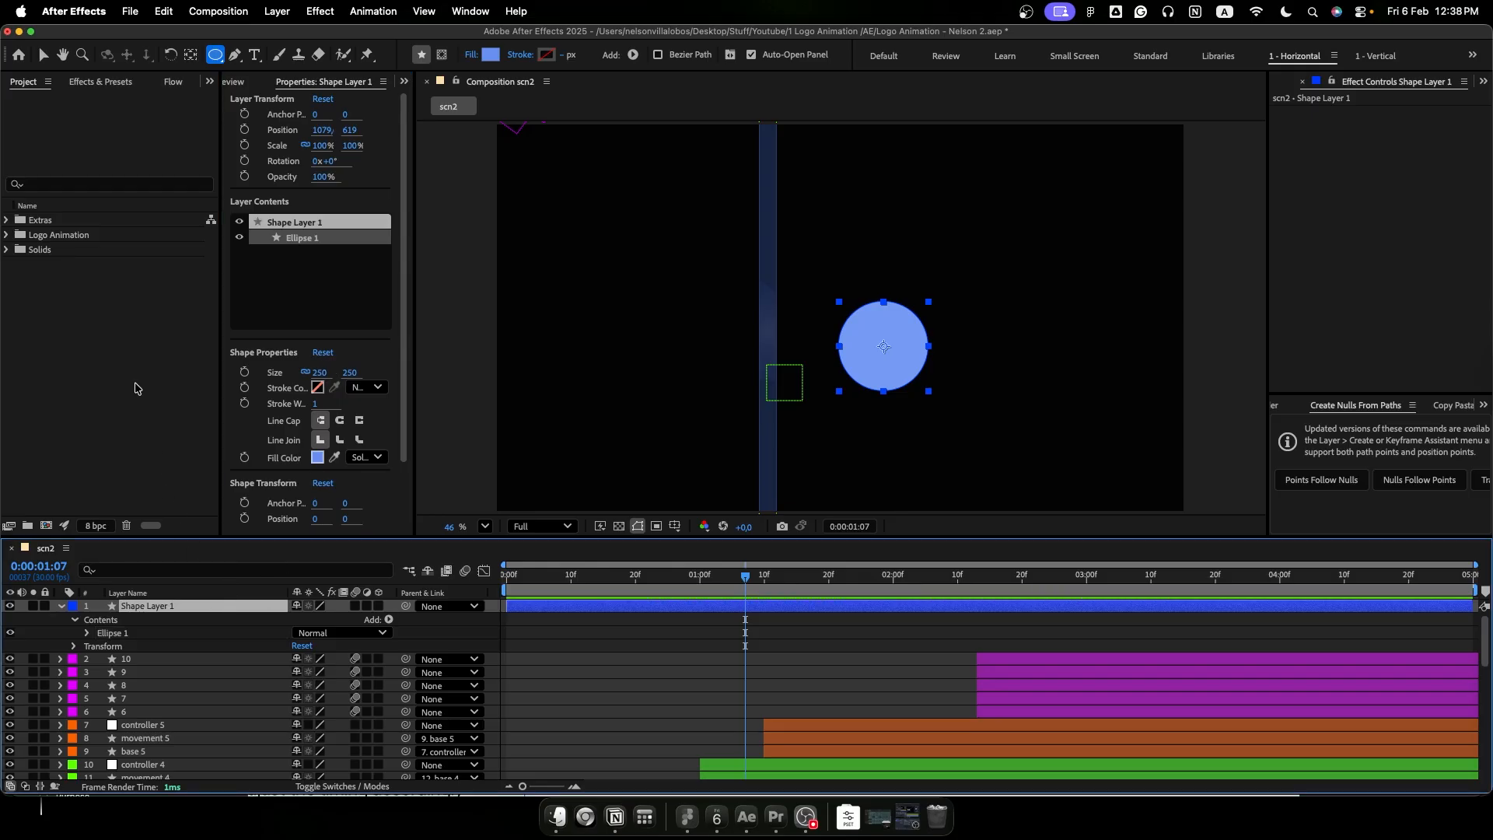
pyautogui.click(105, 82)
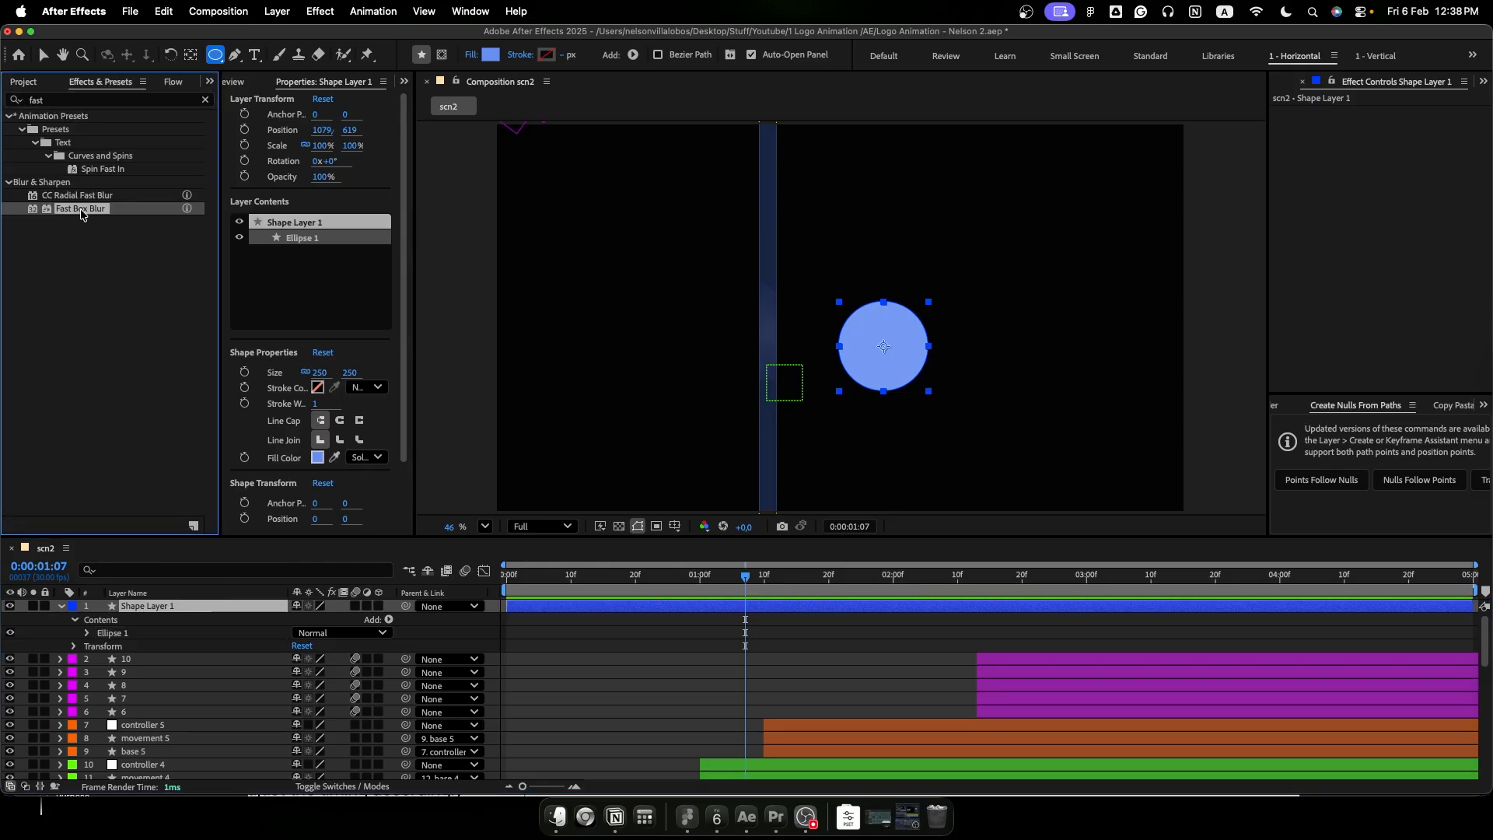
pyautogui.moveTo(82, 213); pyautogui.dragTo(169, 614)
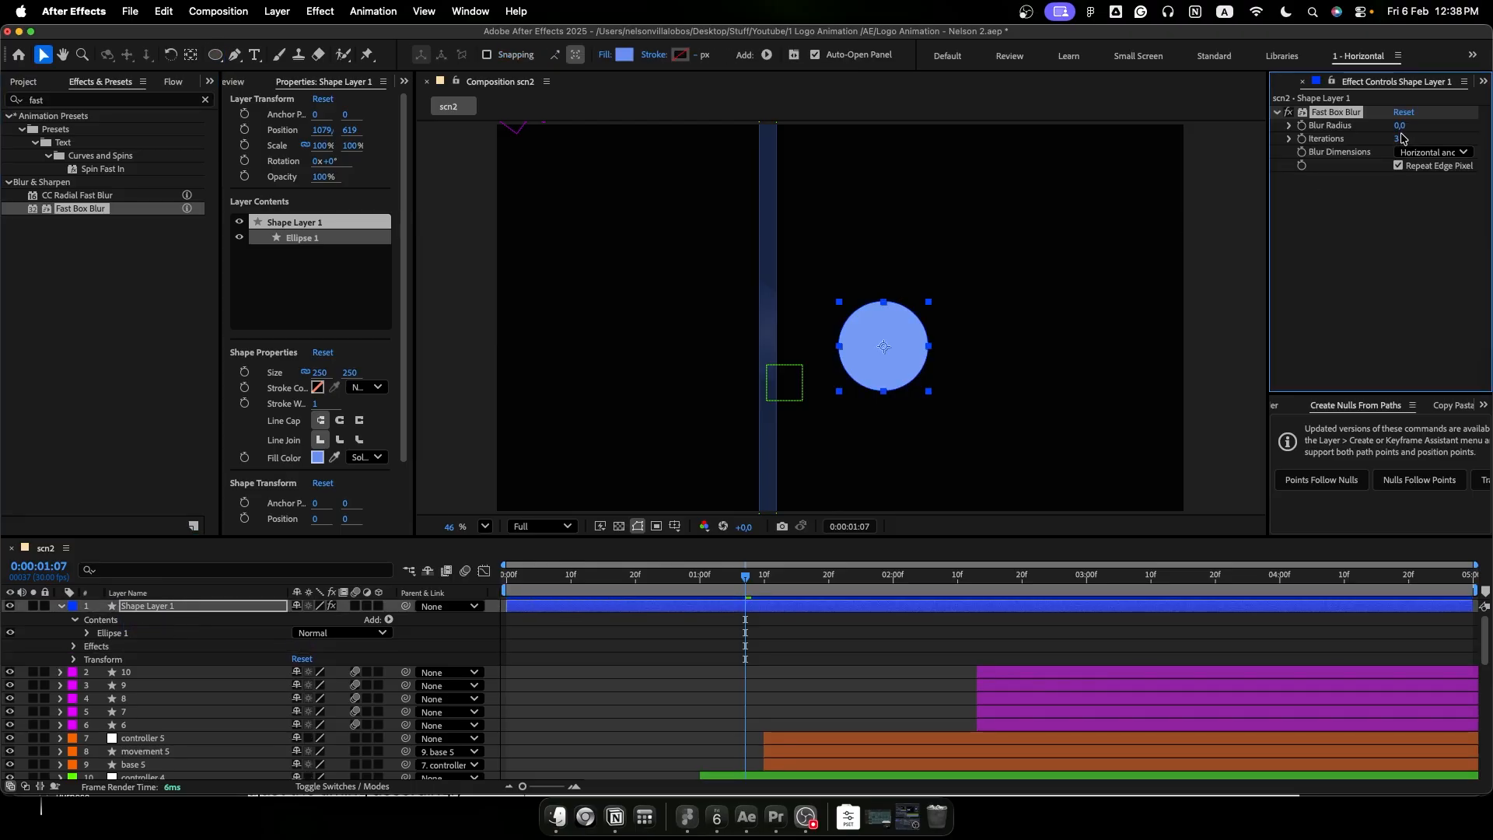
pyautogui.moveTo(1400, 126); pyautogui.dragTo(1449, 129)
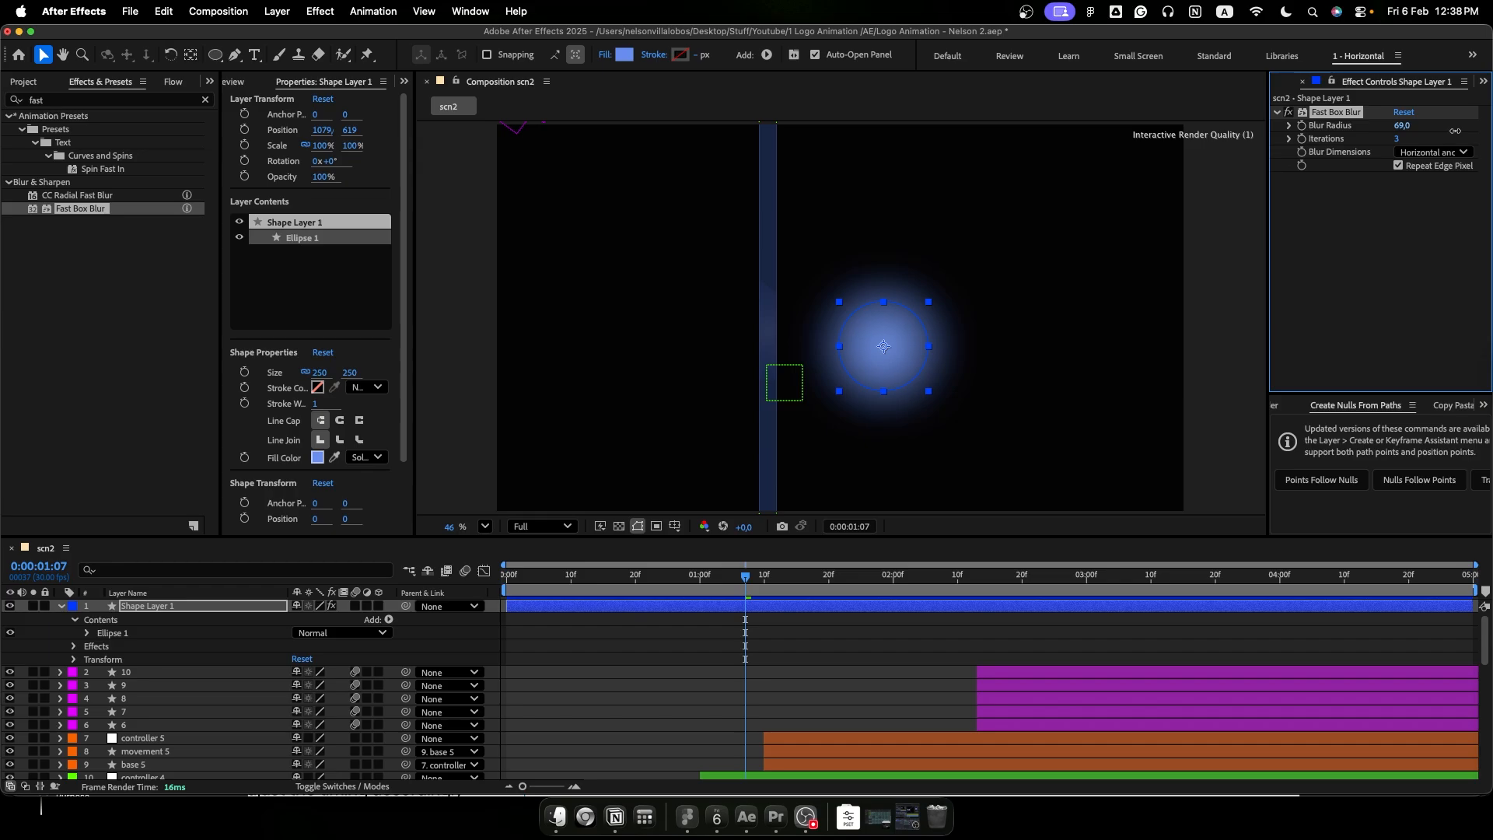
pyautogui.moveTo(1456, 131); pyautogui.dragTo(1457, 130)
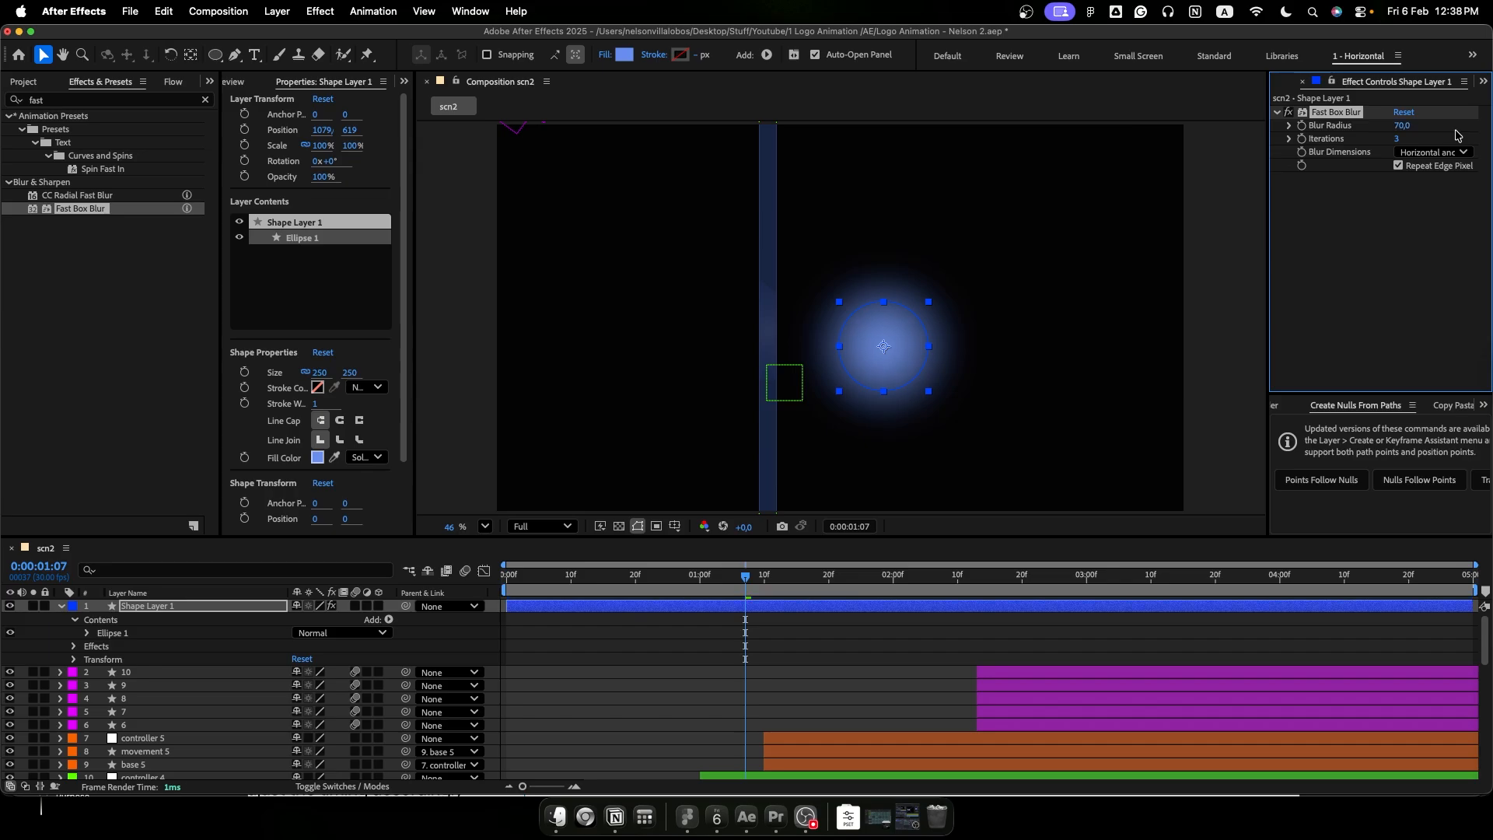
# - Set the opacity of the blurred circle layer to 20%
pyautogui.click(210, 620)
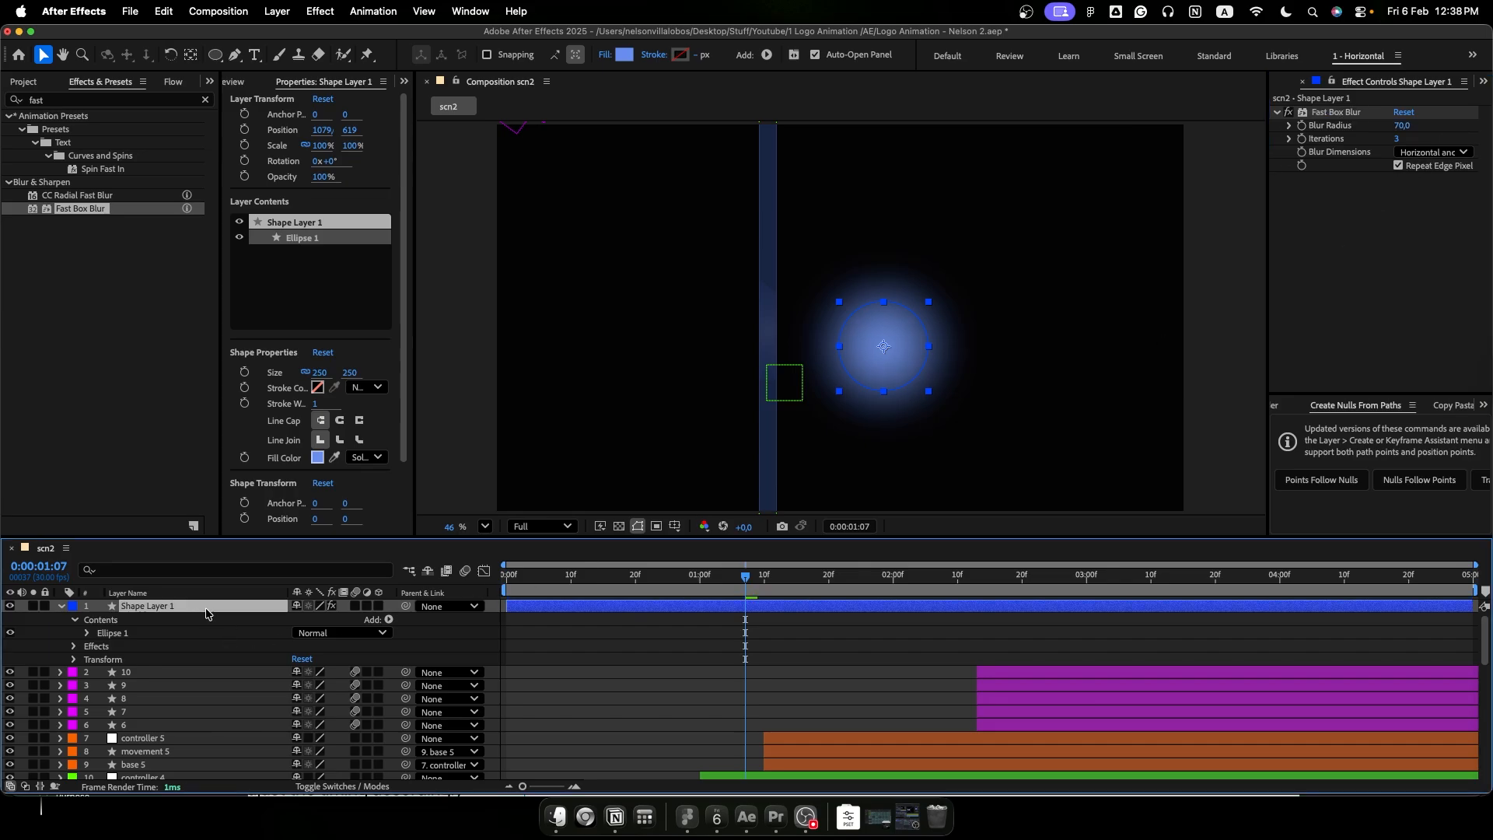
pyautogui.press('t')
pyautogui.click(300, 622)
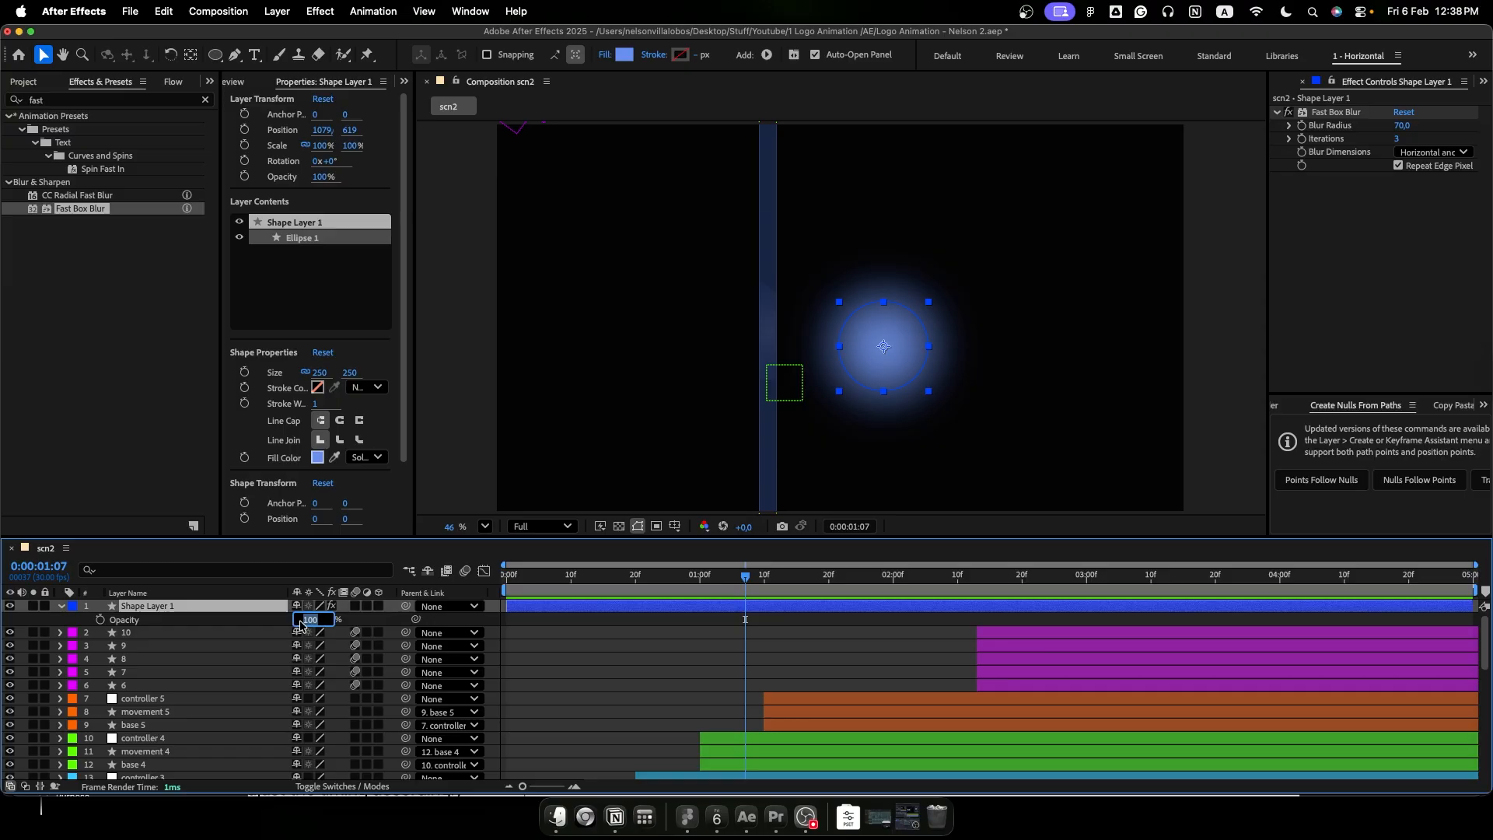
pyautogui.write('20')
pyautogui.press('Return')
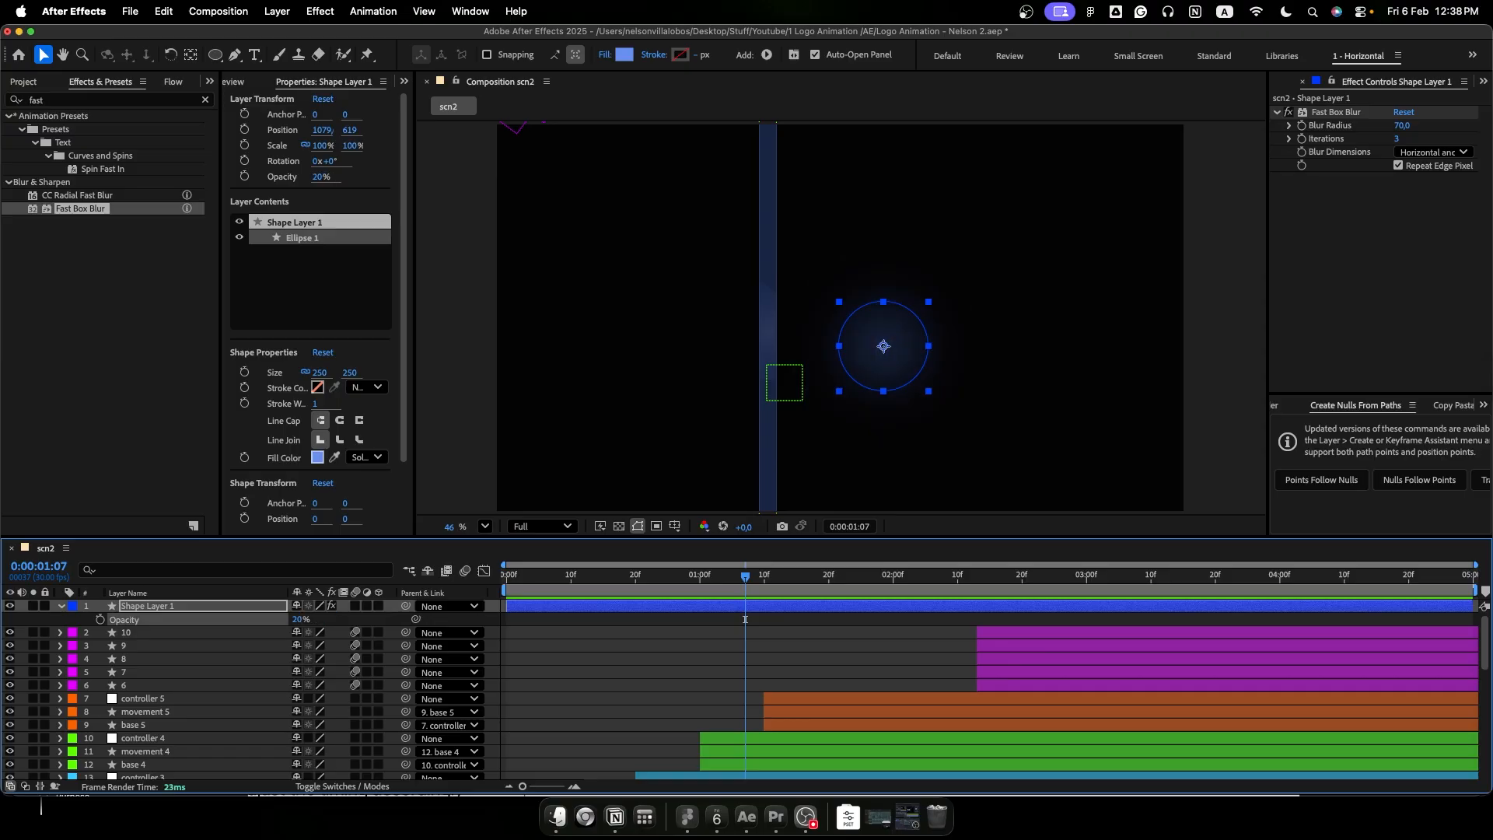
# - Duplicate the blurred circle layer and scale the copy to 60%
pyautogui.click(221, 605)
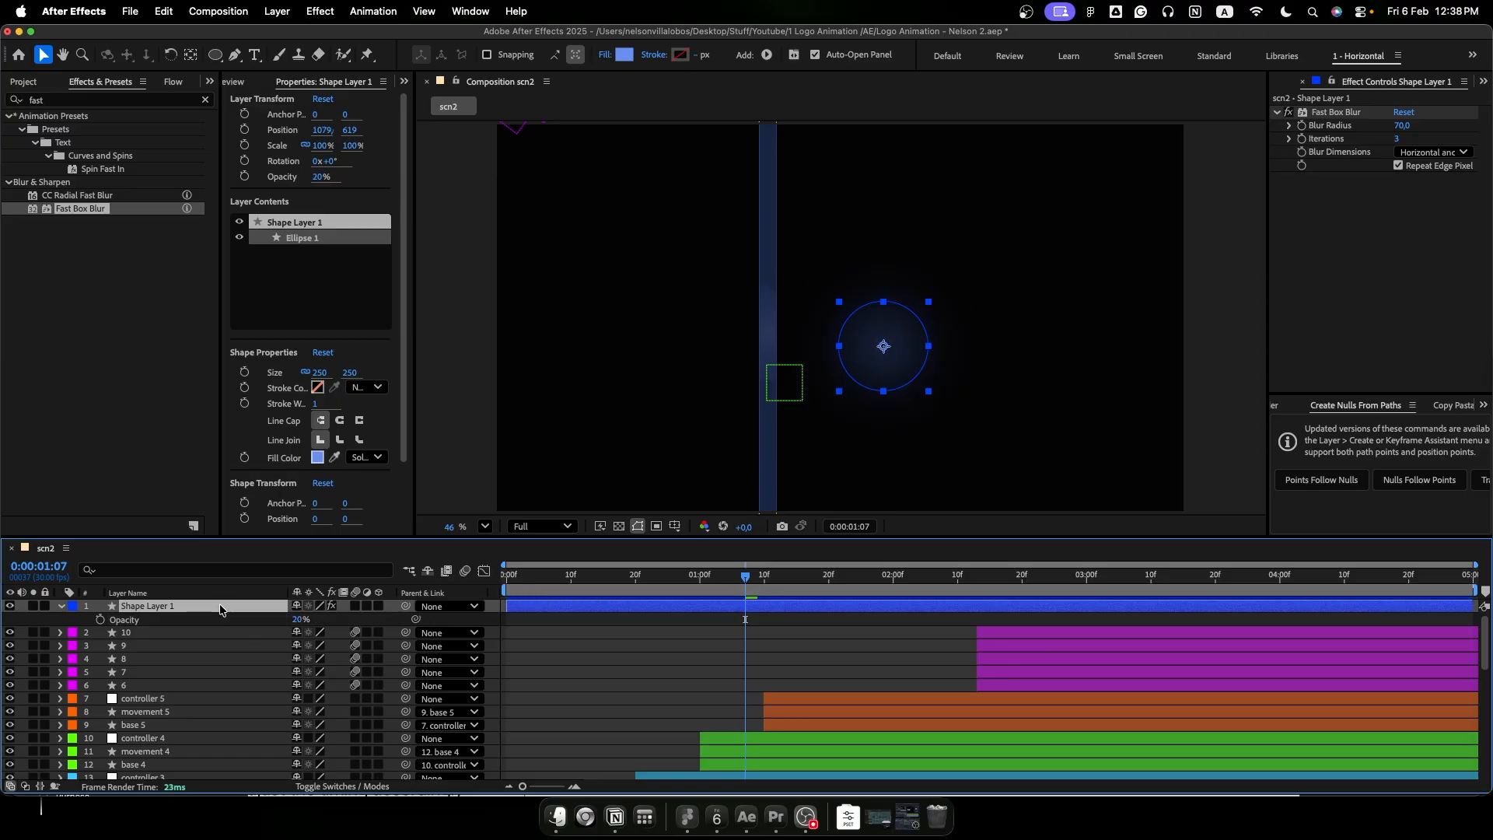
pyautogui.press('super+d')
pyautogui.press('s')
pyautogui.moveTo(333, 618); pyautogui.dragTo(308, 626)
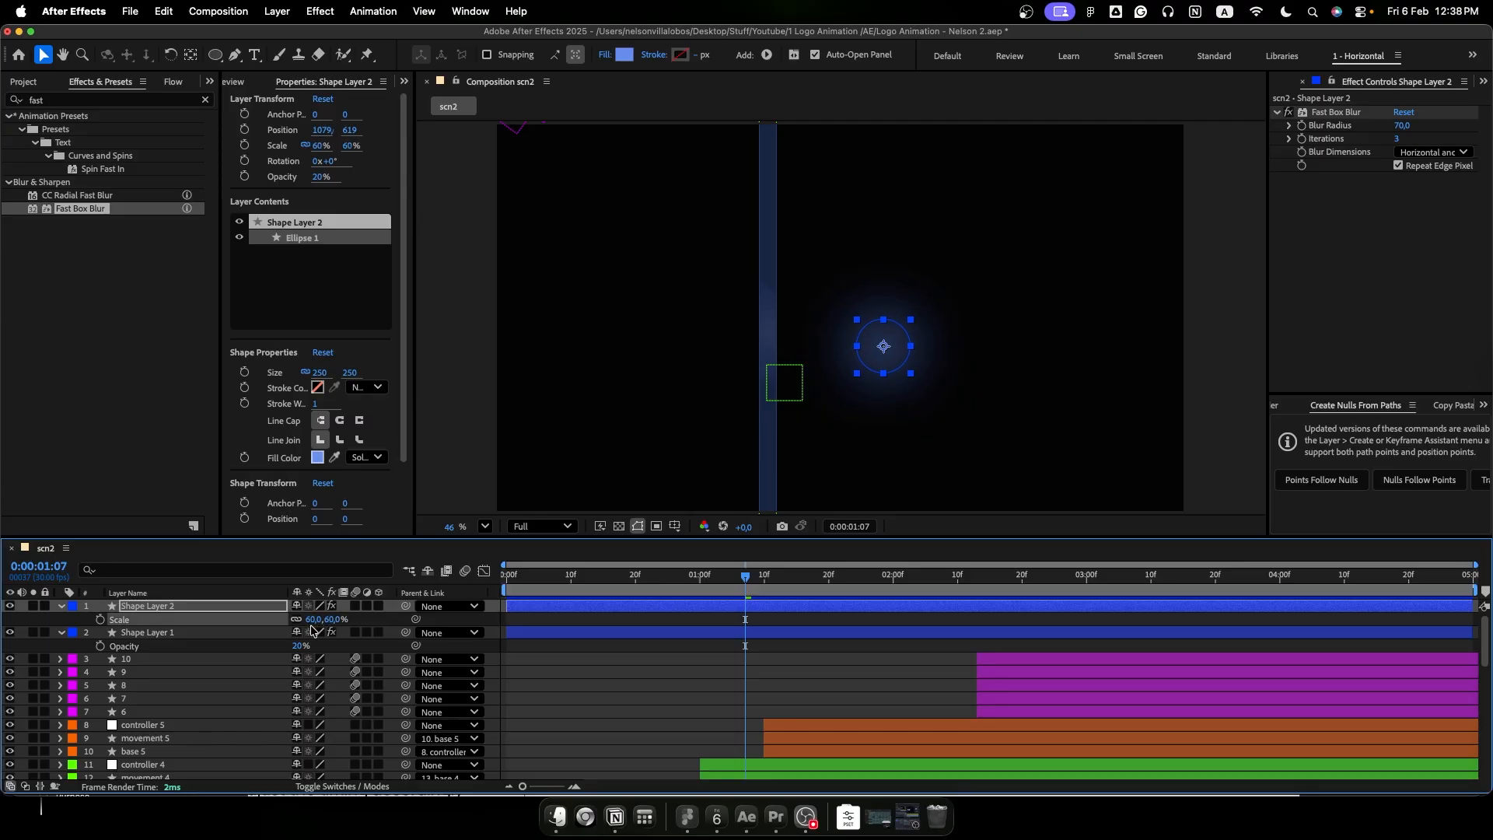
# - Duplicate the 60% circle layer and scale the new copy to 40%
pyautogui.press('super+d')
pyautogui.press('s')
pyautogui.moveTo(331, 621); pyautogui.dragTo(320, 623)
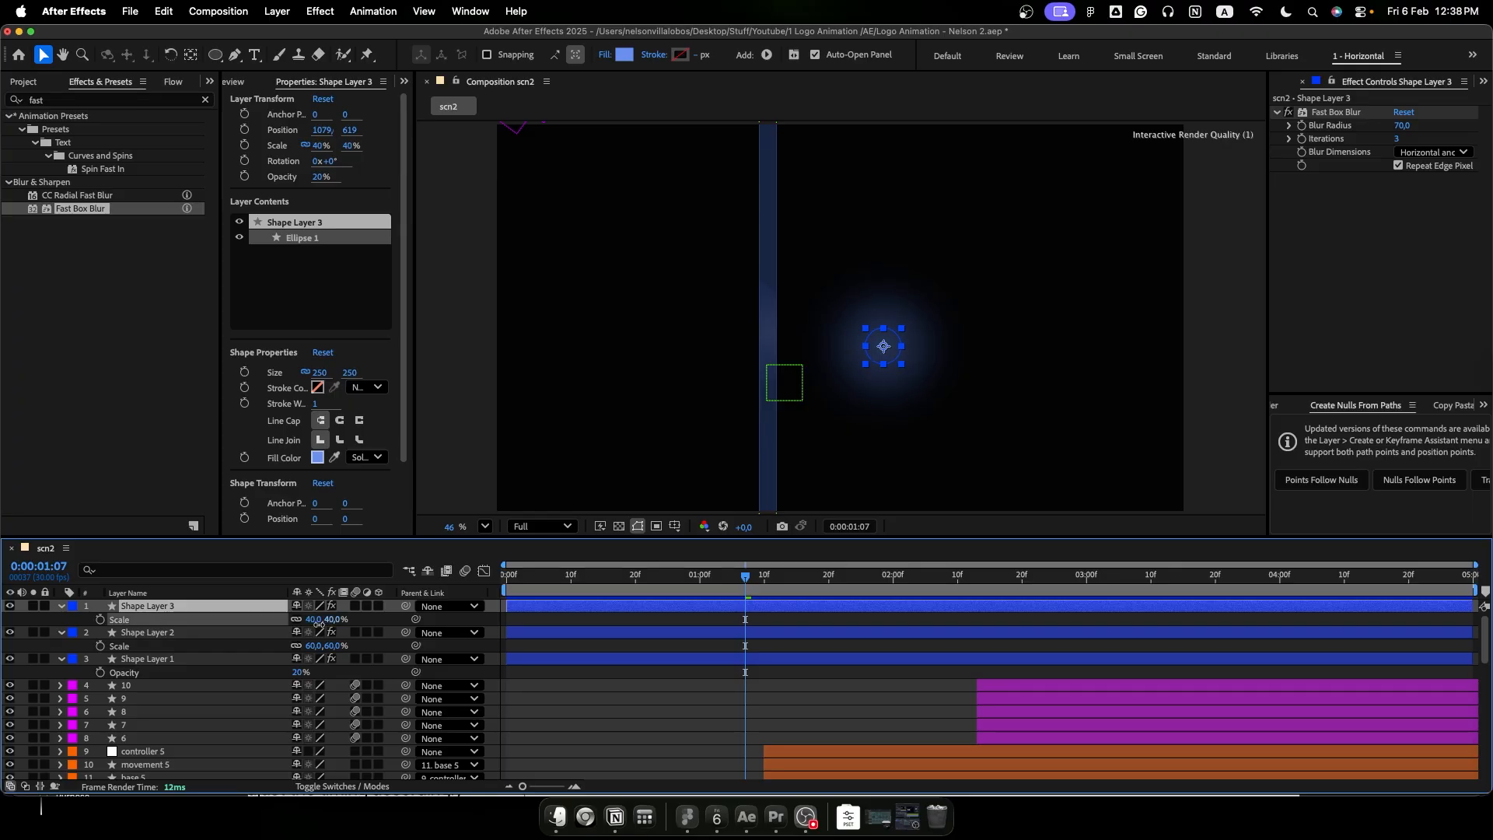
pyautogui.click(669, 711)
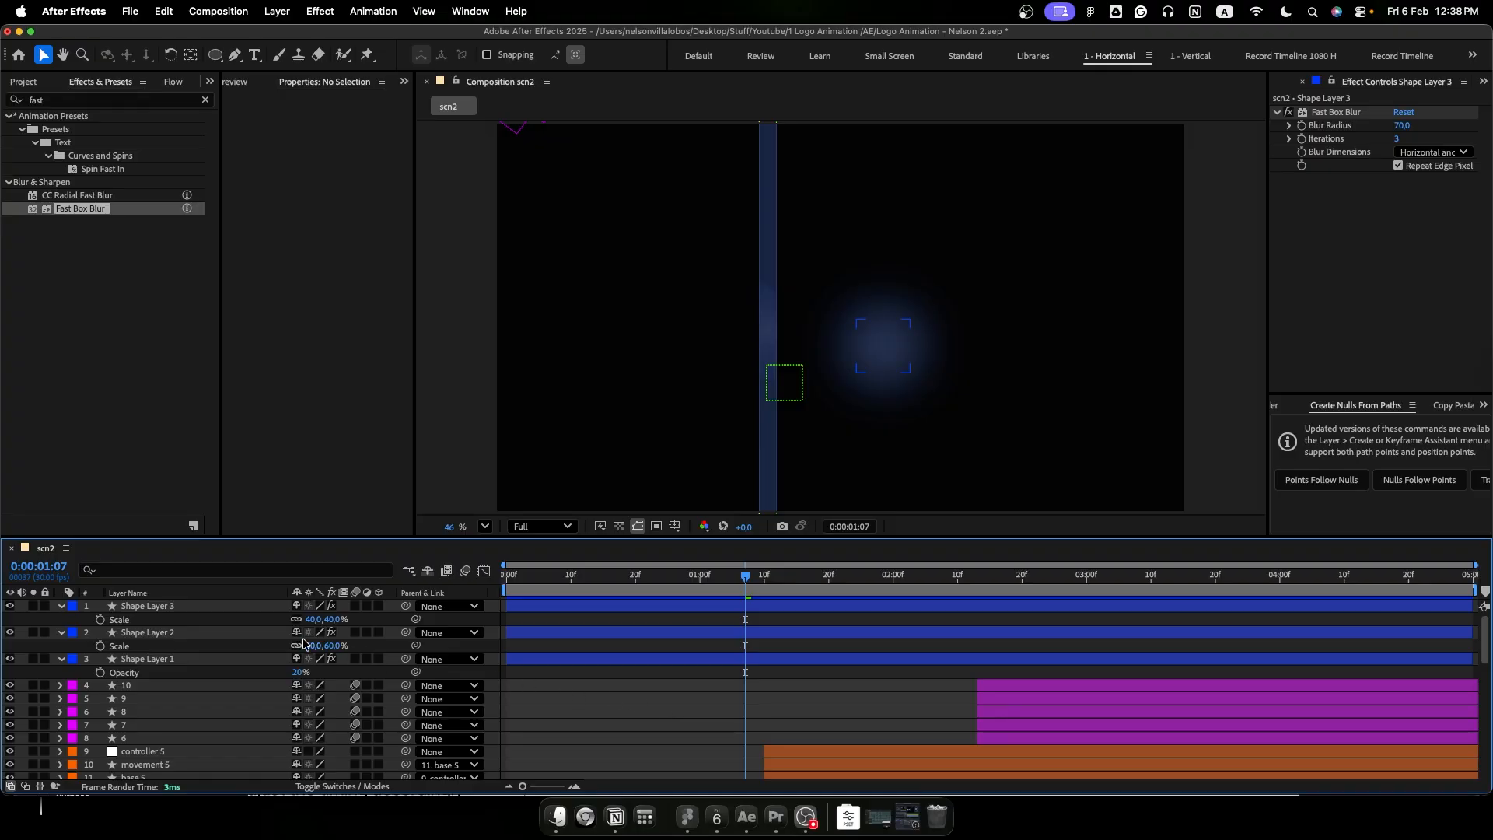
# - Set the blending mode of all three blurred circle layers to Lighten
pyautogui.click(224, 655)
pyautogui.keyDown('shift'); pyautogui.click(210, 609); pyautogui.keyUp('shift')
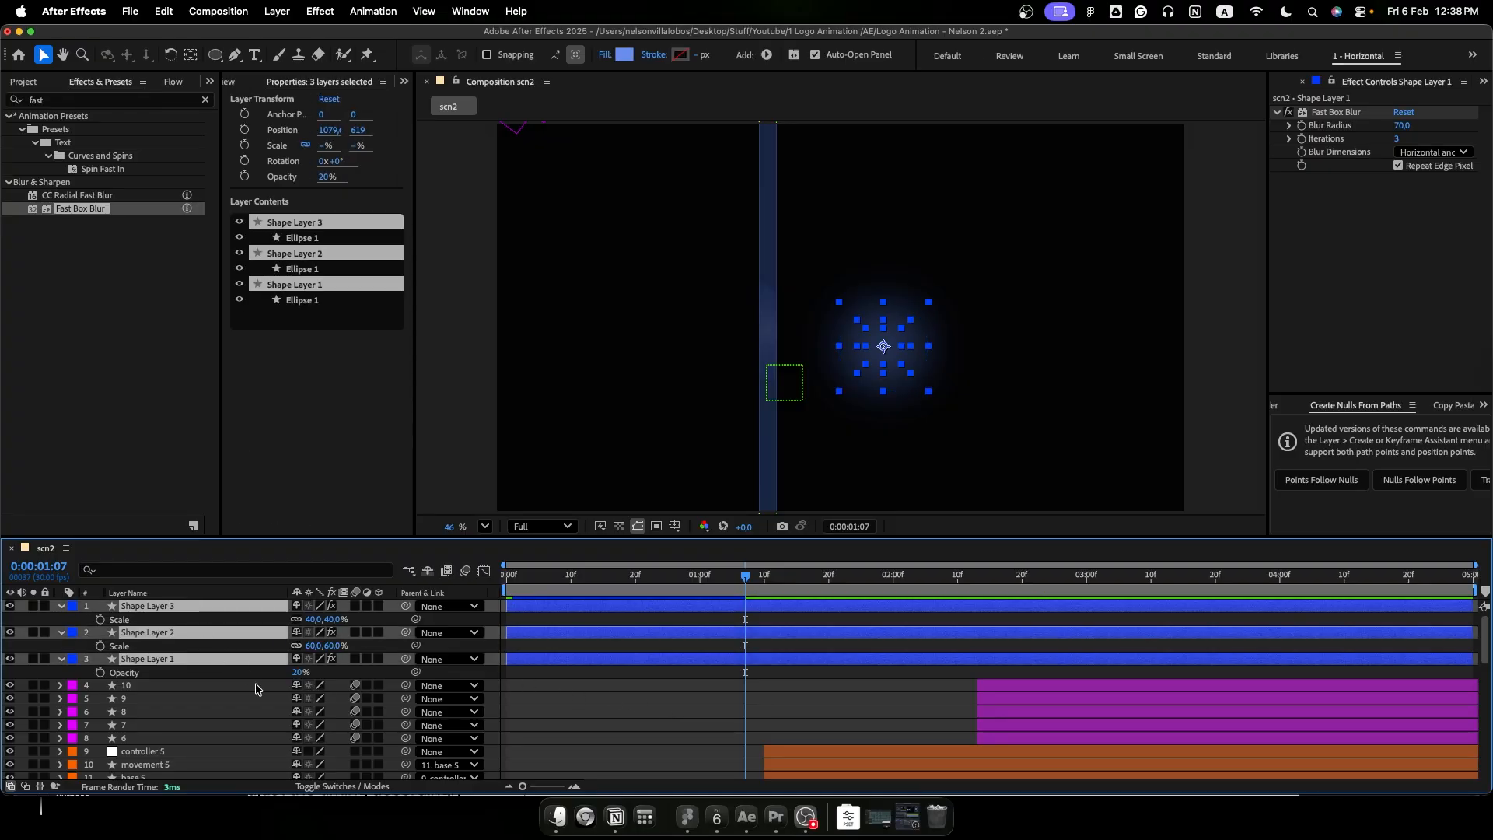
pyautogui.click(325, 787)
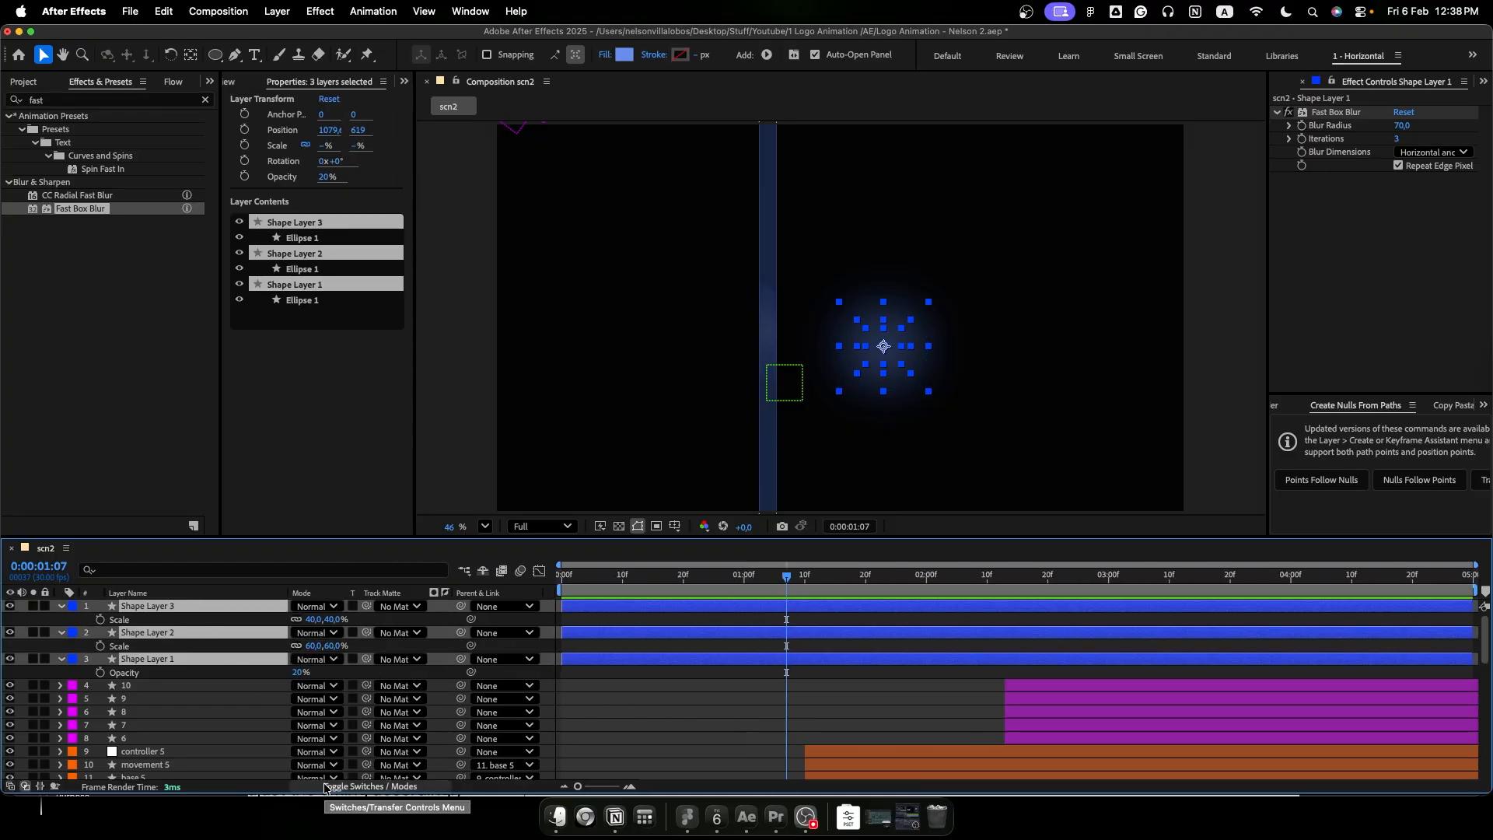
pyautogui.click(321, 611)
pyautogui.click(229, 612)
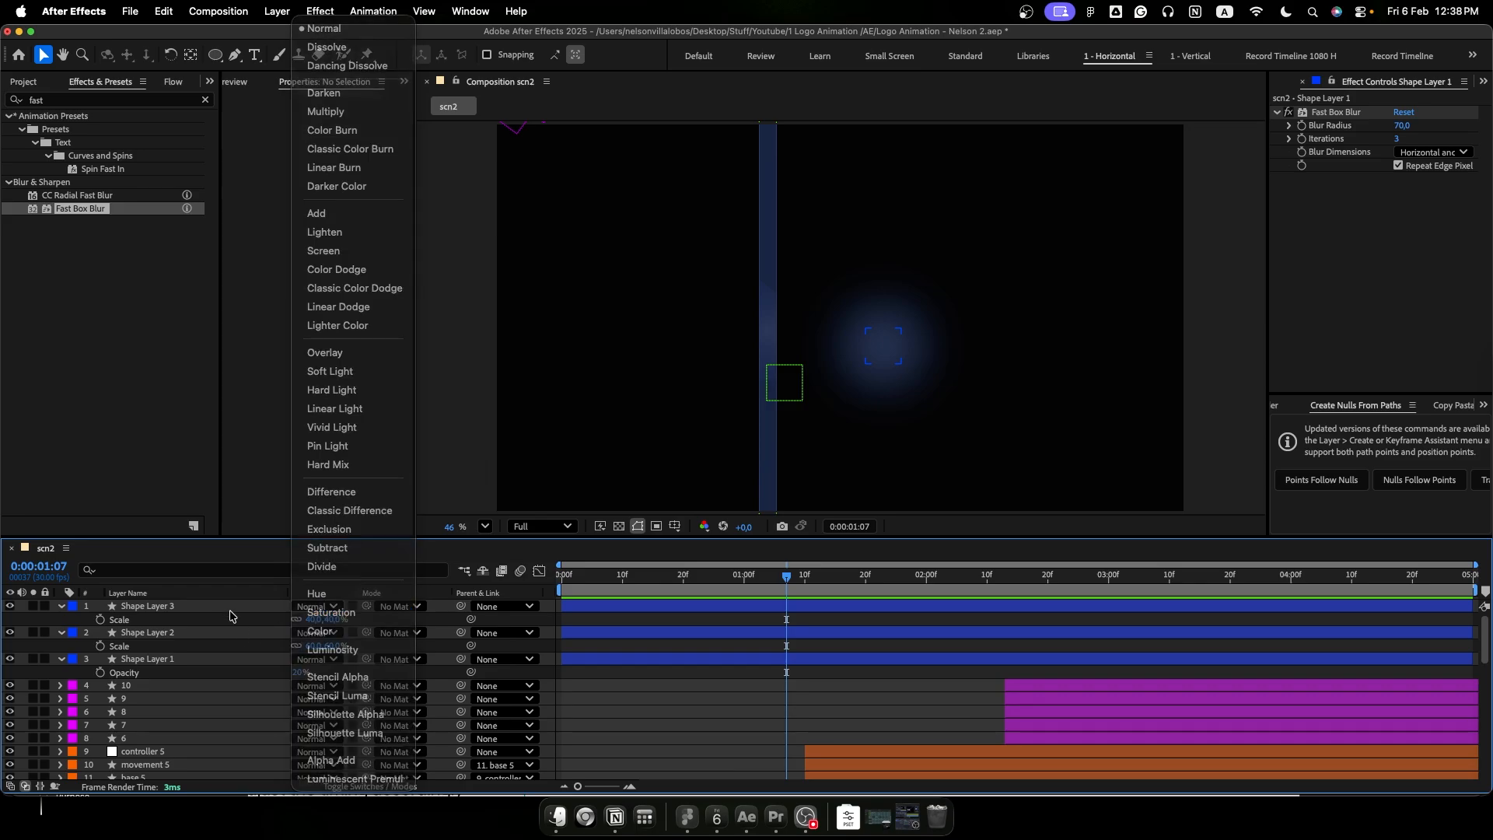
pyautogui.click(232, 608)
pyautogui.keyDown('shift'); pyautogui.click(229, 659); pyautogui.keyUp('shift')
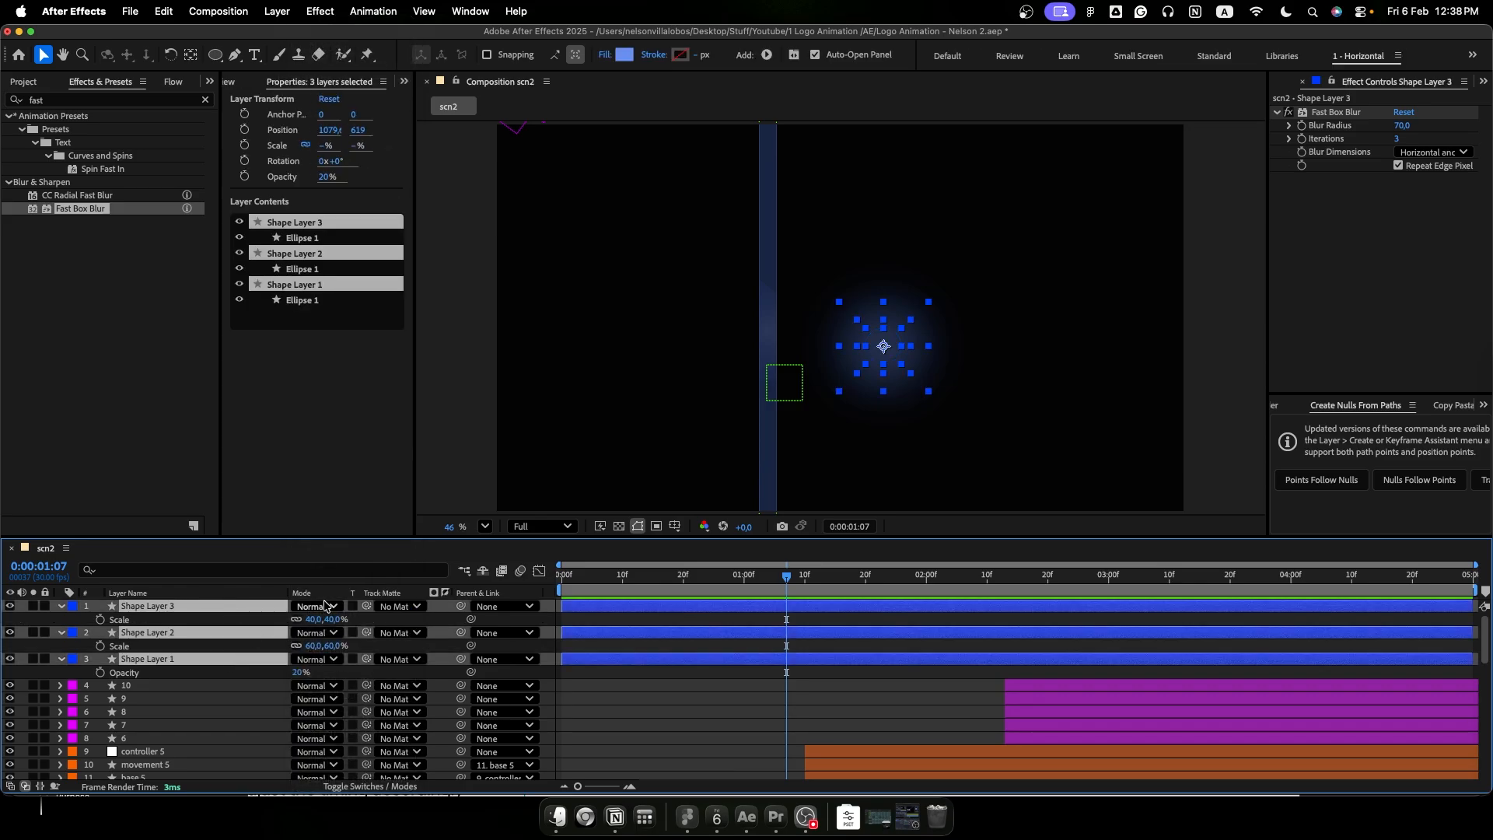
pyautogui.click(322, 607)
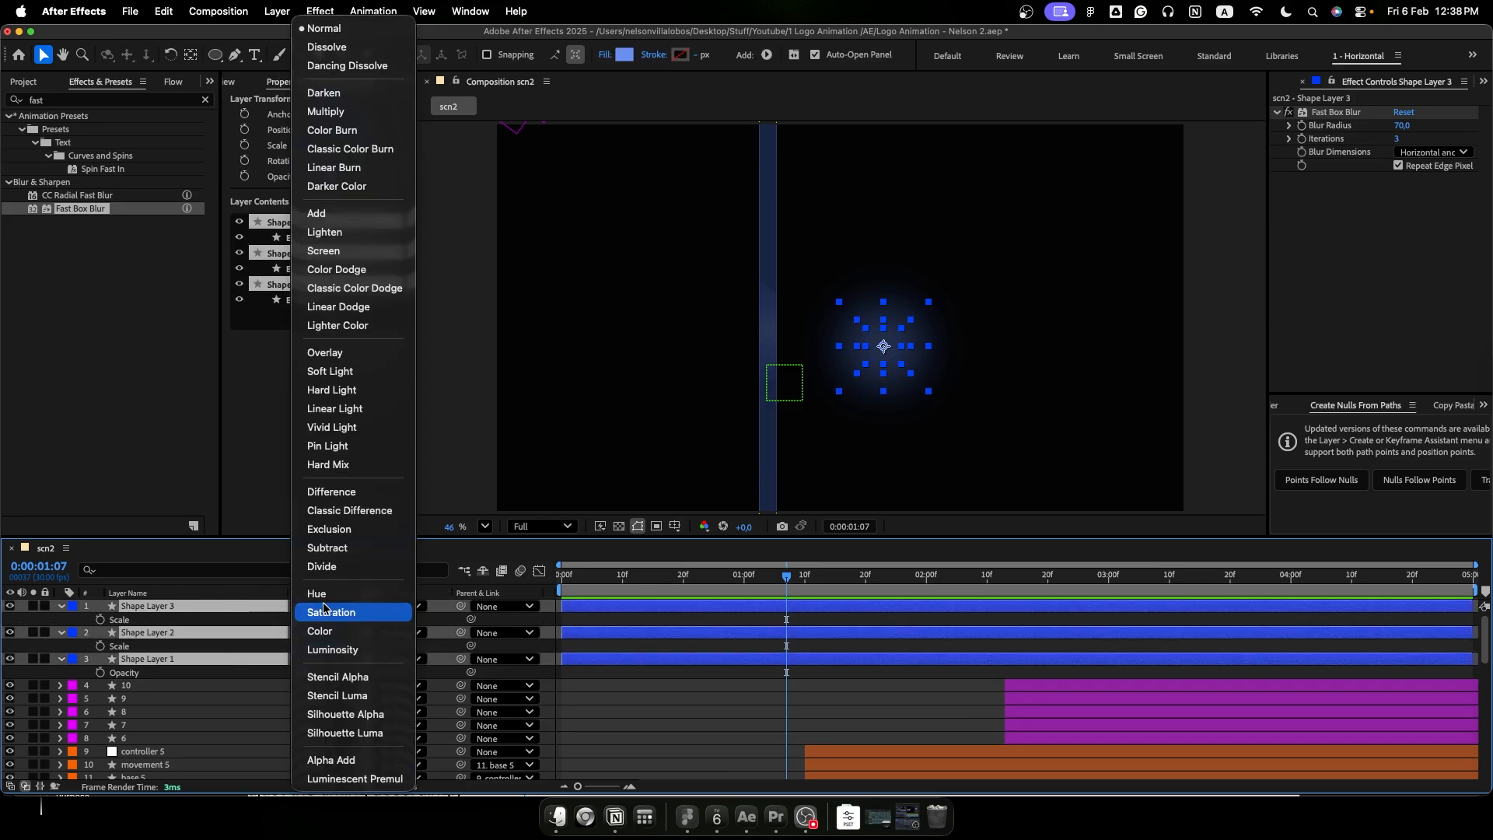
pyautogui.click(348, 233)
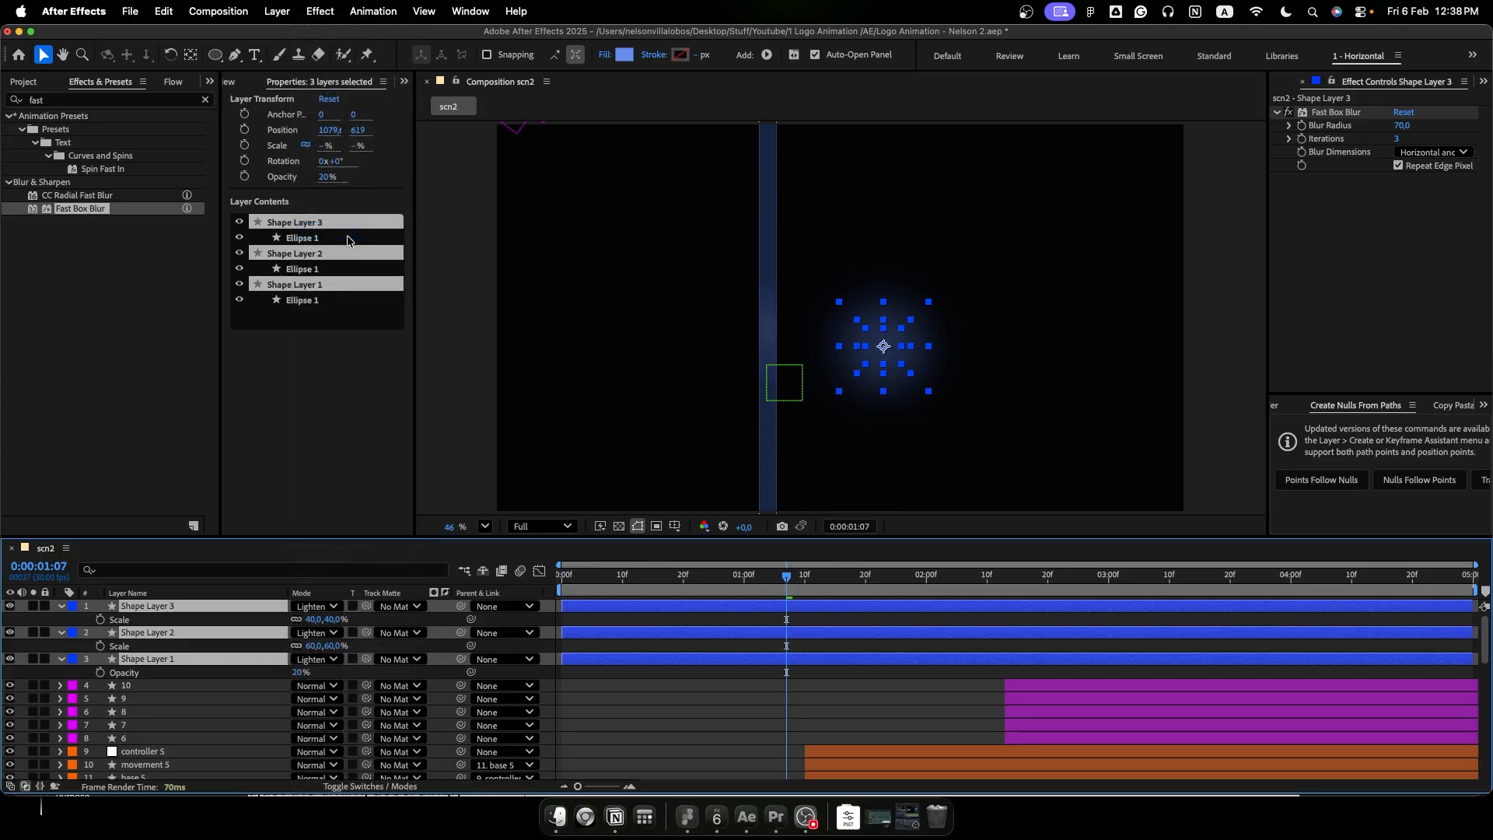
pyautogui.click(688, 716)
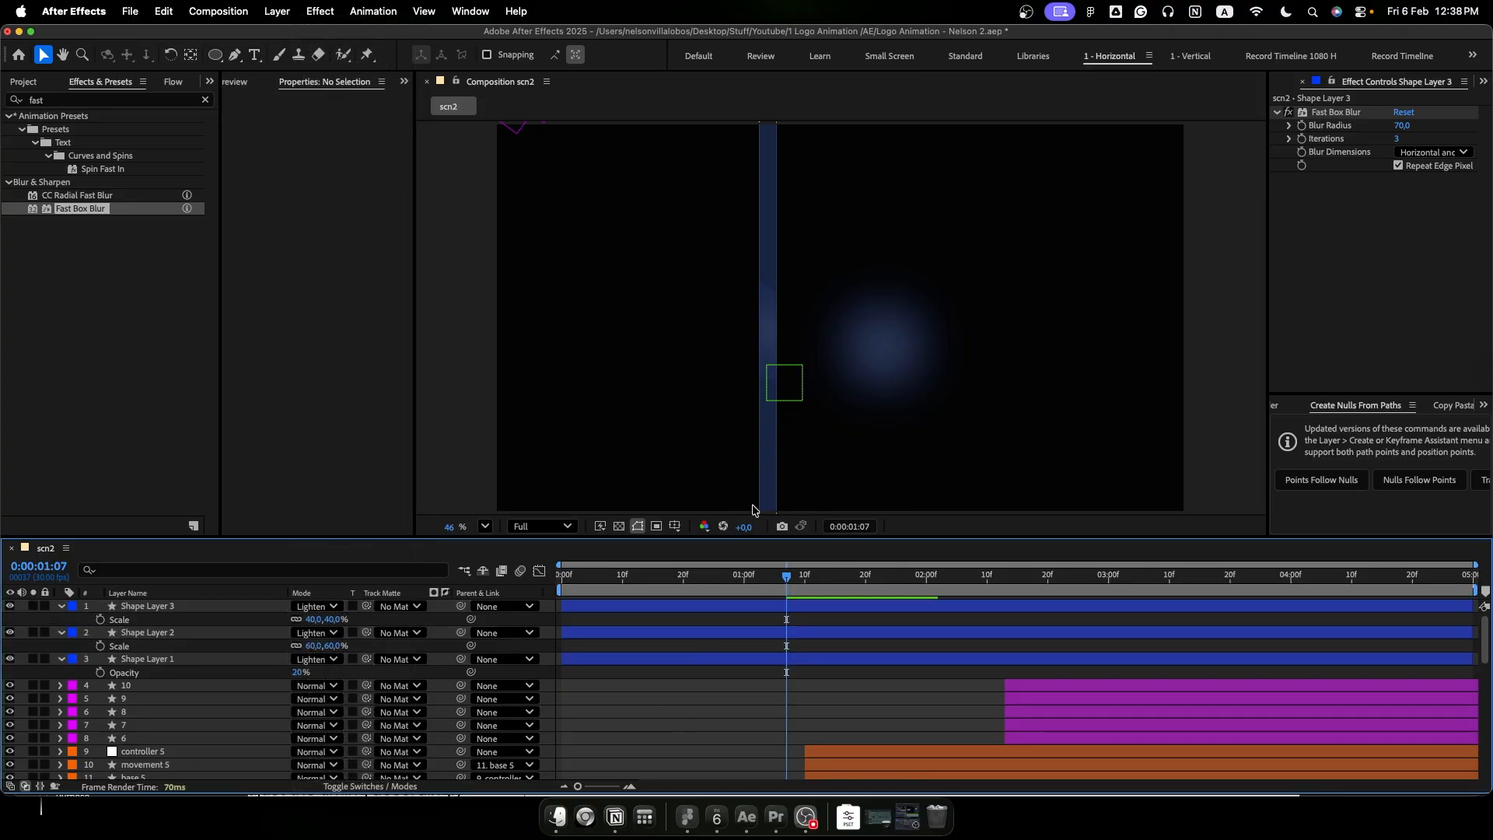
# - Duplicate the smallest circle layer, Shape Layer 3, to strengthen the glow
pyautogui.click(185, 613)
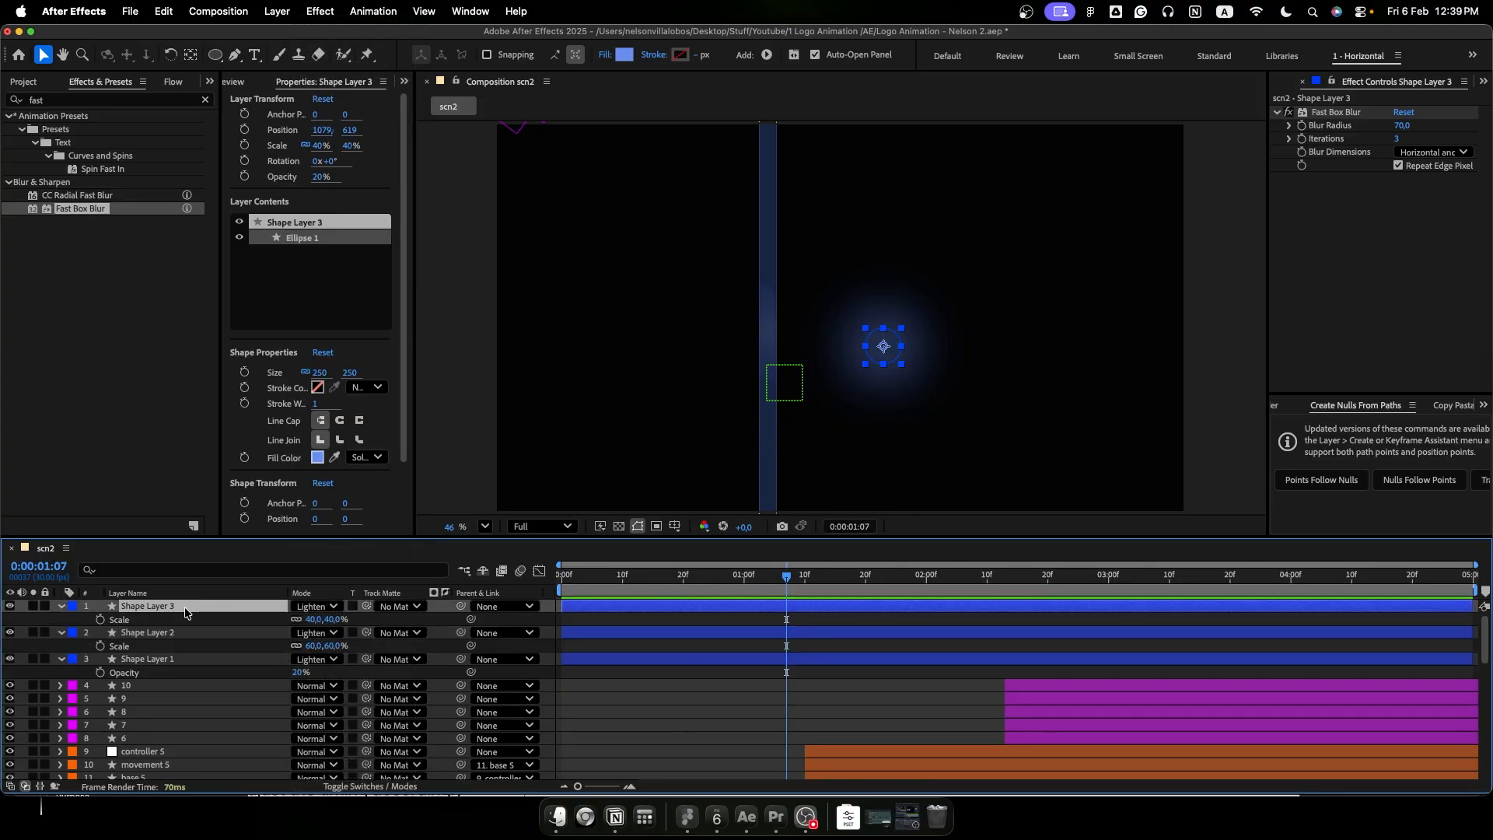
pyautogui.press('super+d')
pyautogui.click(693, 706)
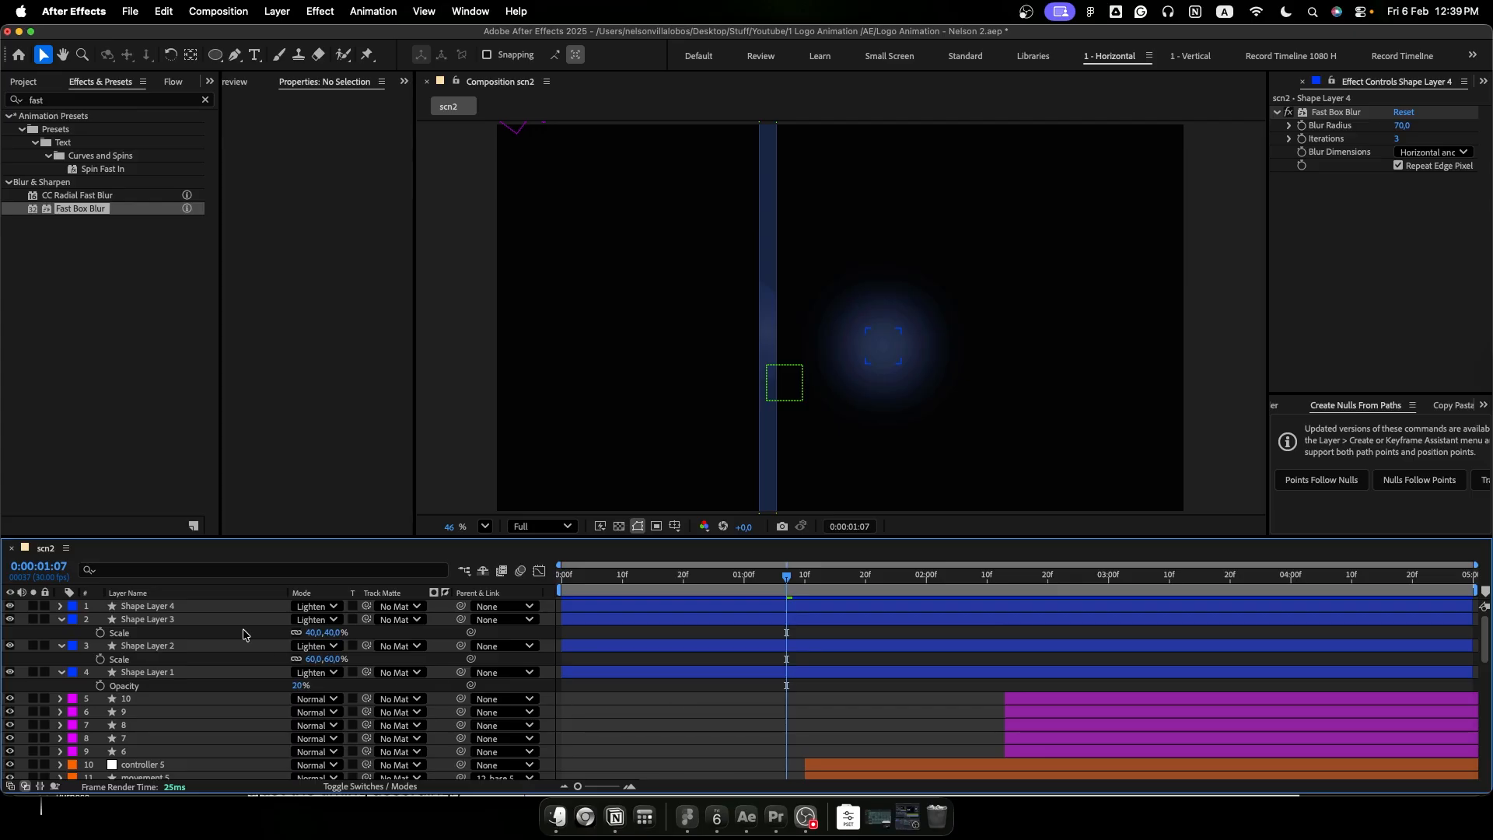
# - Pre-compose the four circle shape layers into a new composition named light, moving all attributes
pyautogui.click(209, 608)
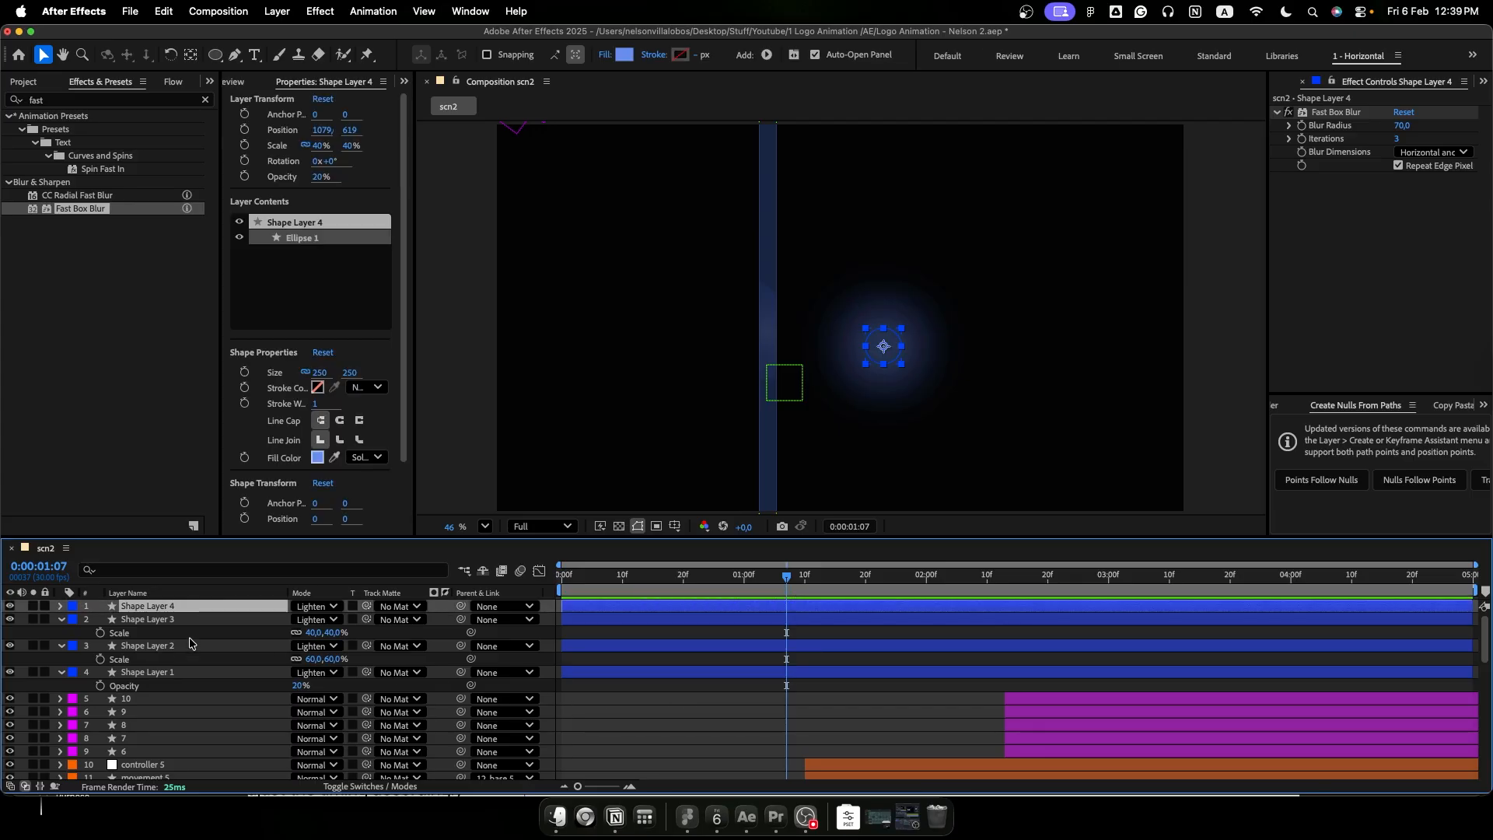
pyautogui.keyDown('shift'); pyautogui.click(170, 673); pyautogui.keyUp('shift')
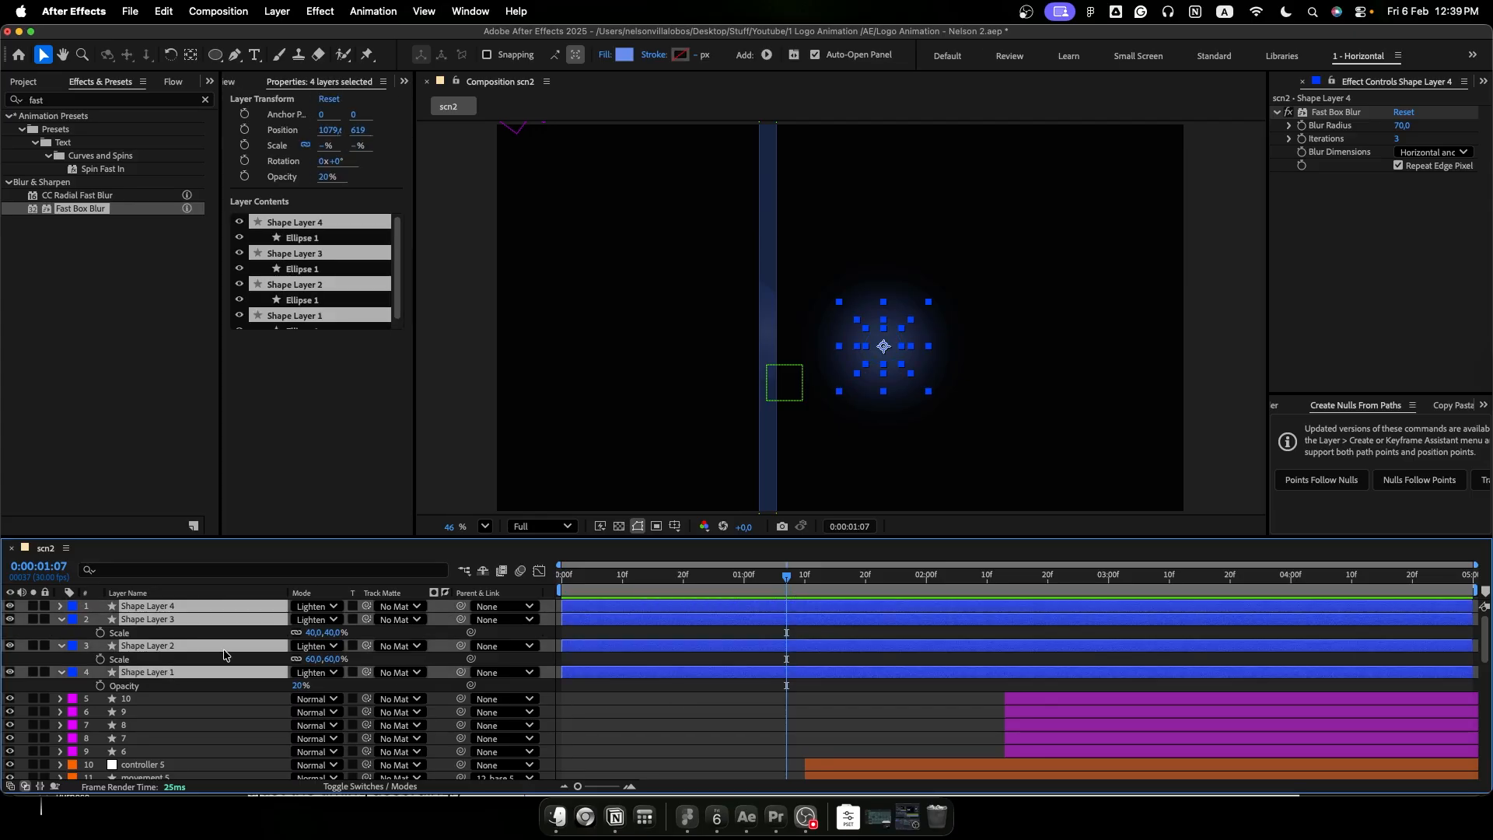
pyautogui.press('super+shift+c')
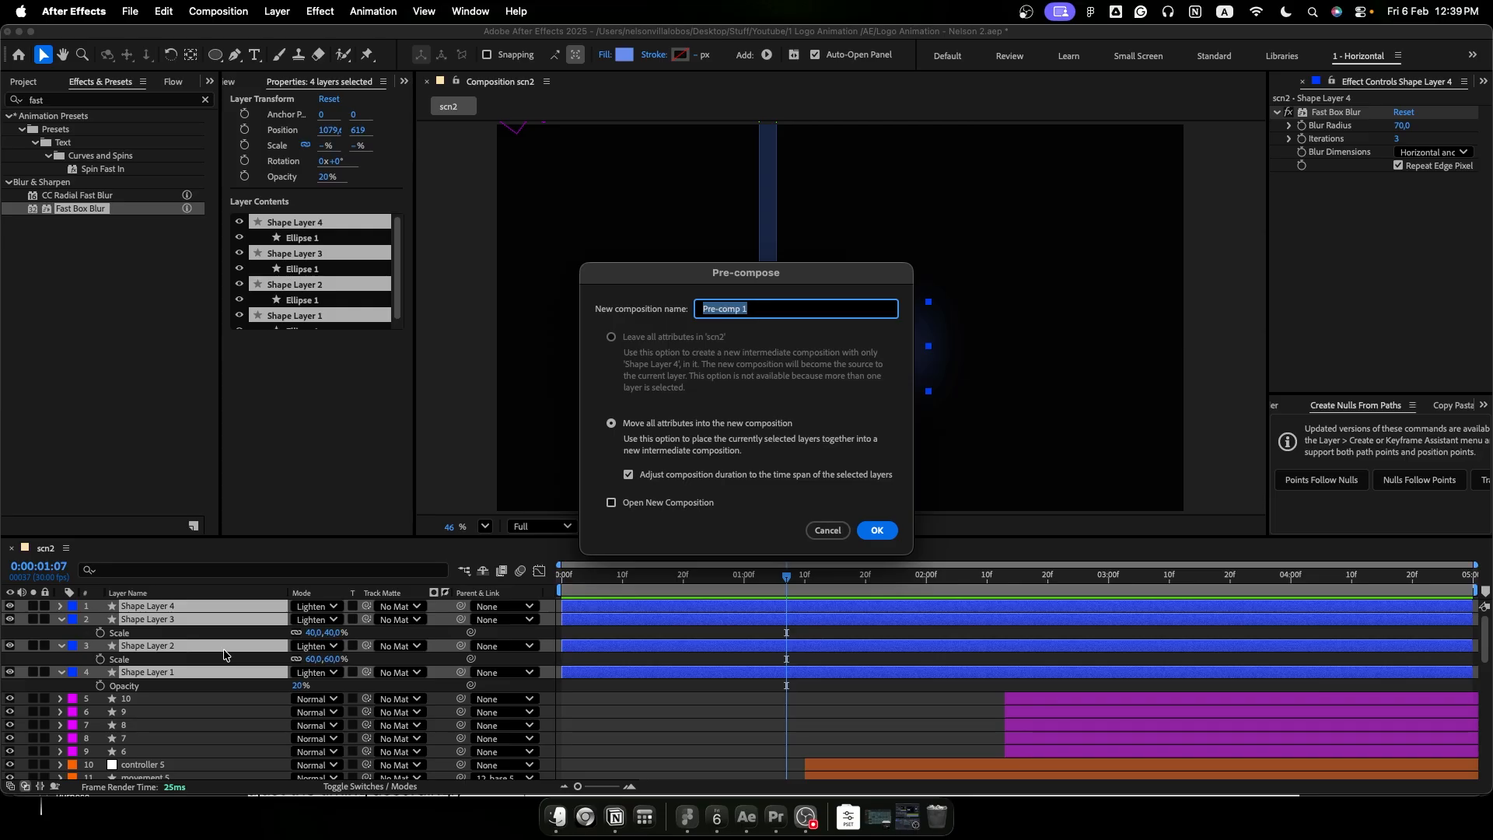
pyautogui.press('BackSpace')
pyautogui.press('Return')
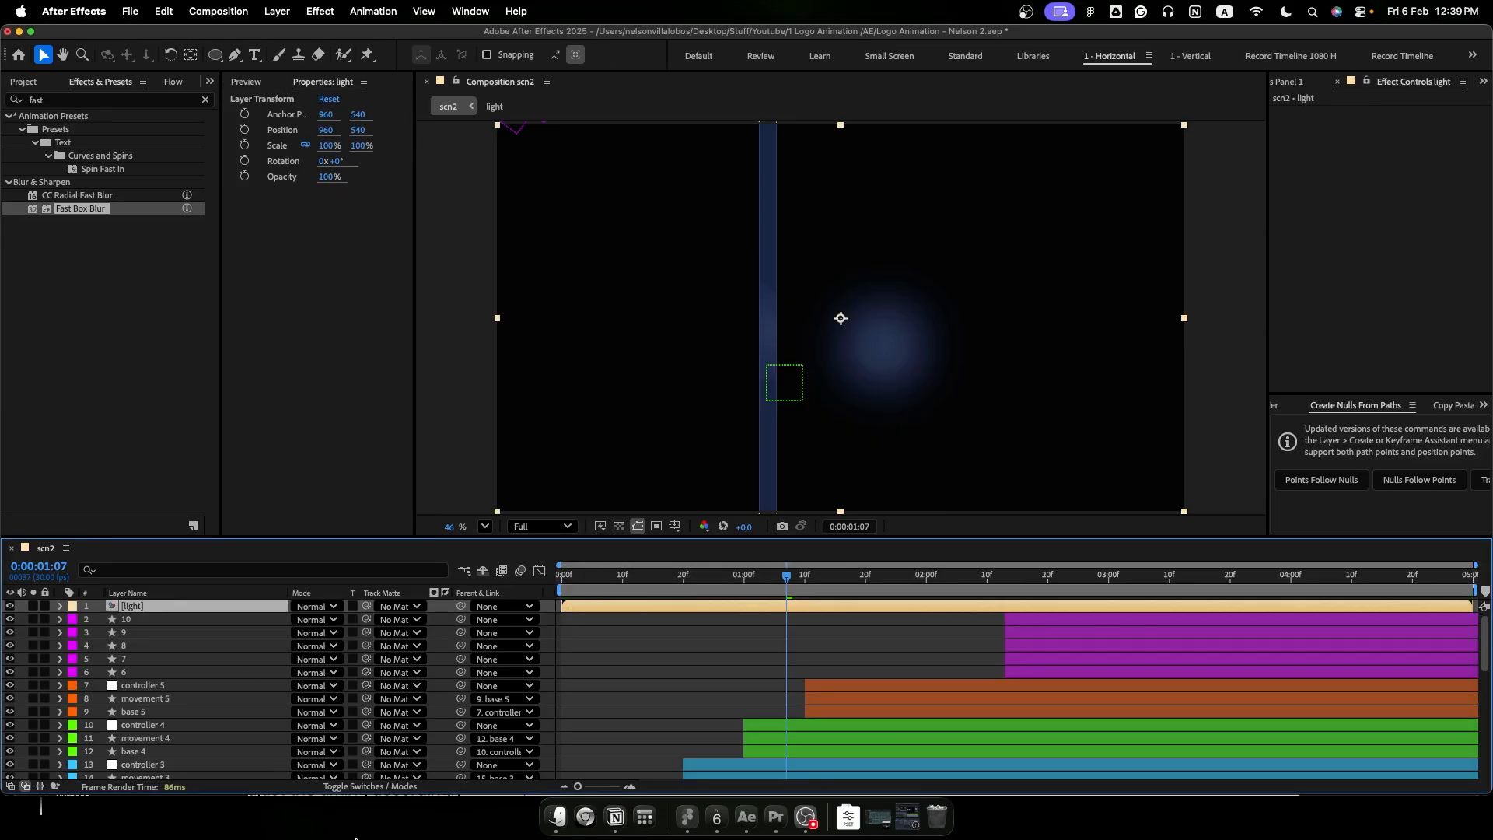
# - Turn on Collapse Transformations for the light pre-comp layer
pyautogui.click(378, 787)
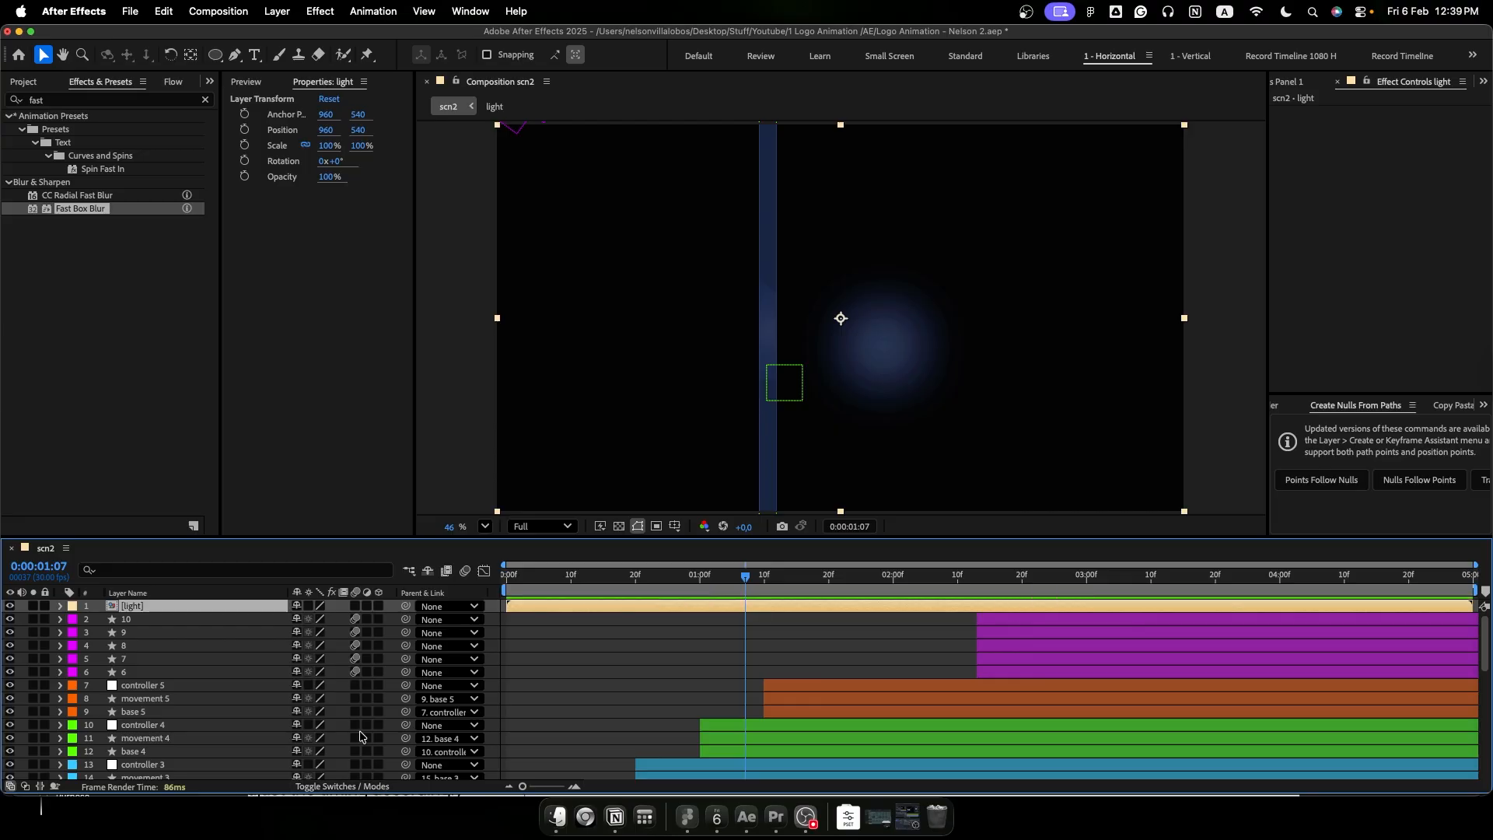
pyautogui.click(308, 609)
pyautogui.click(309, 609)
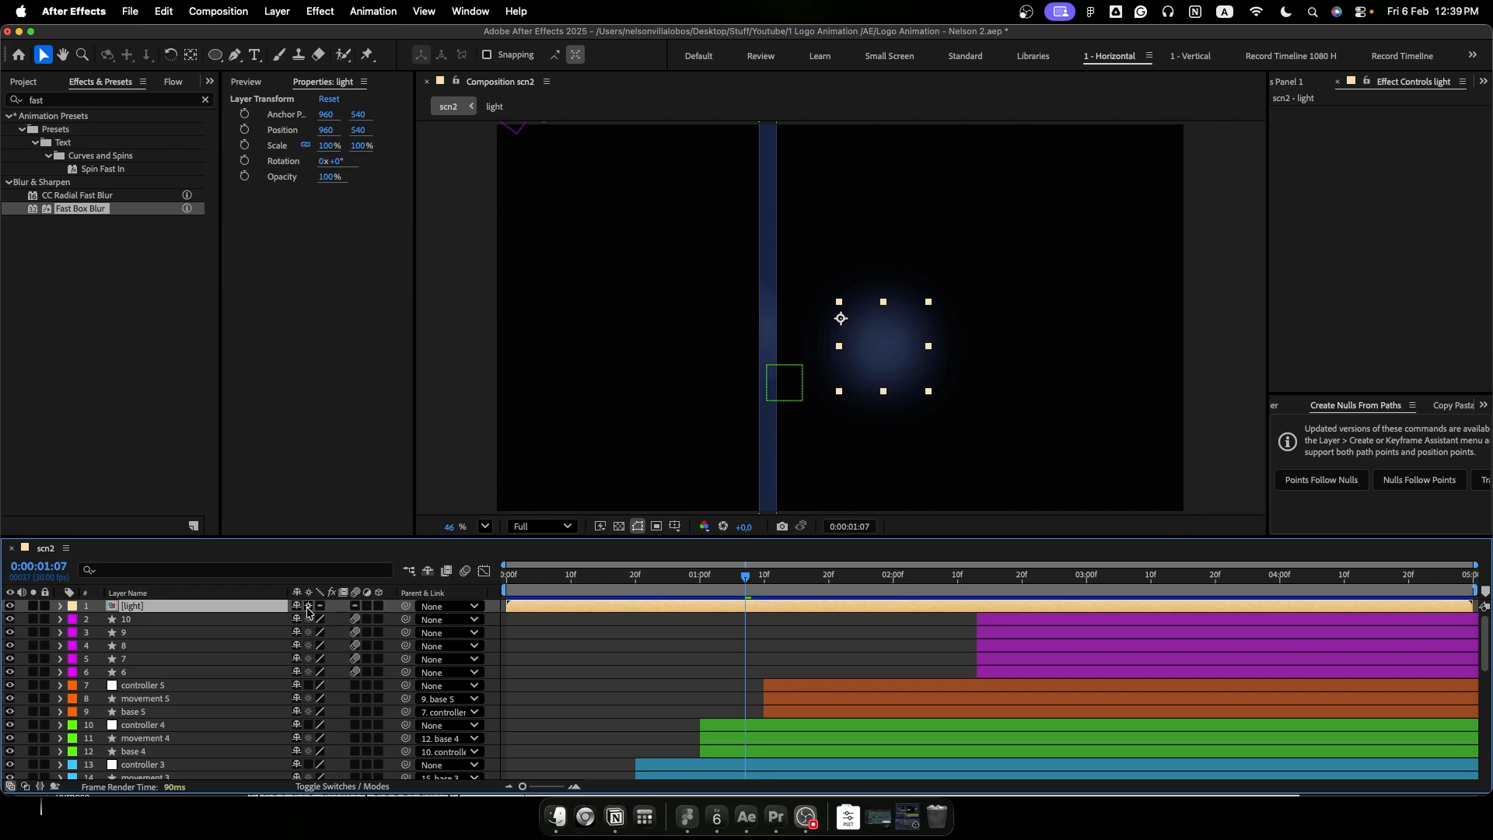
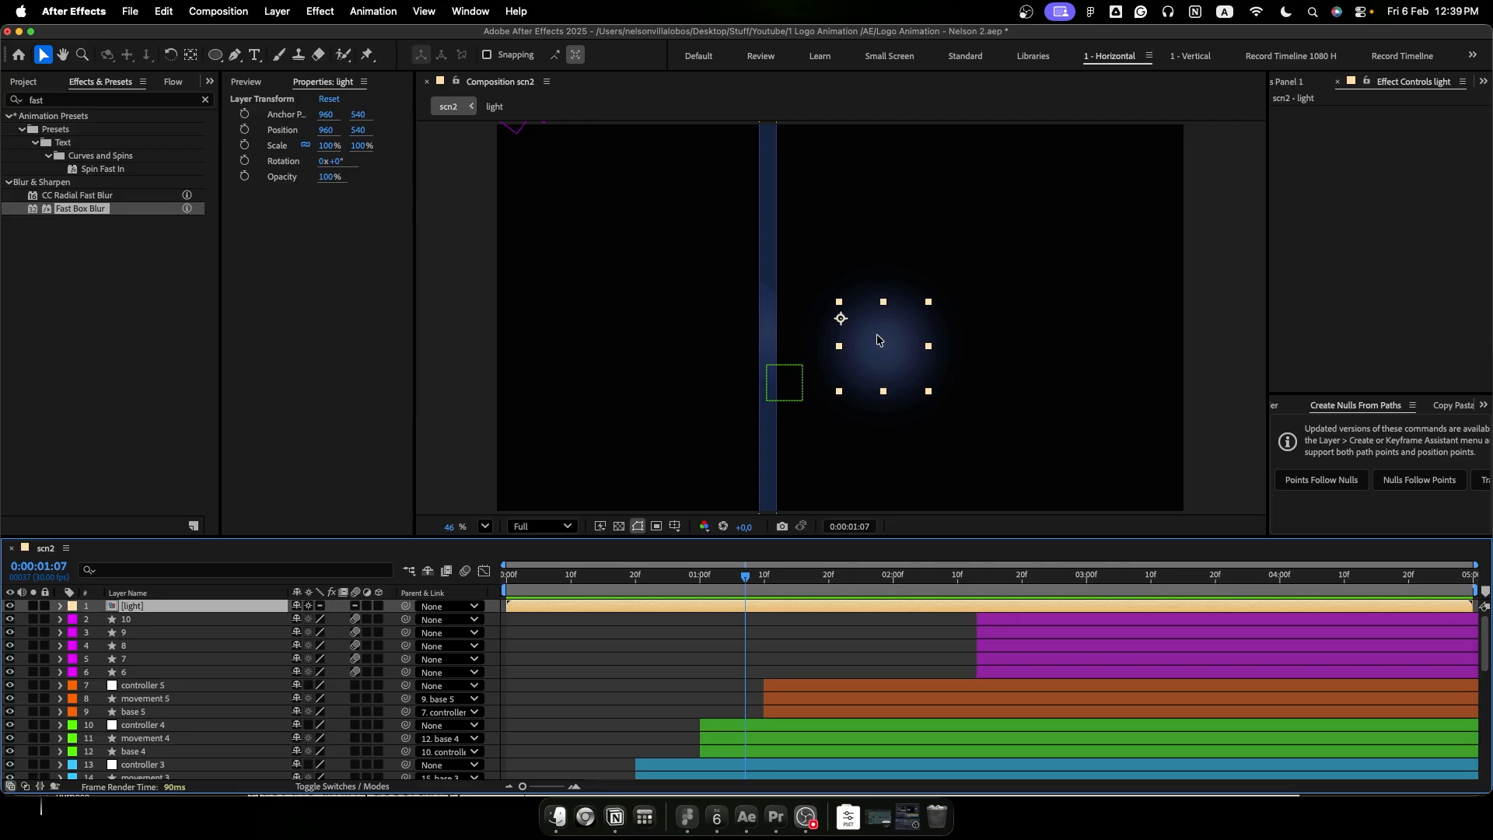
# - Centre the light layer's anchor point on the glow and move the glow to the upper end of the vertical beam
pyautogui.click(192, 56)
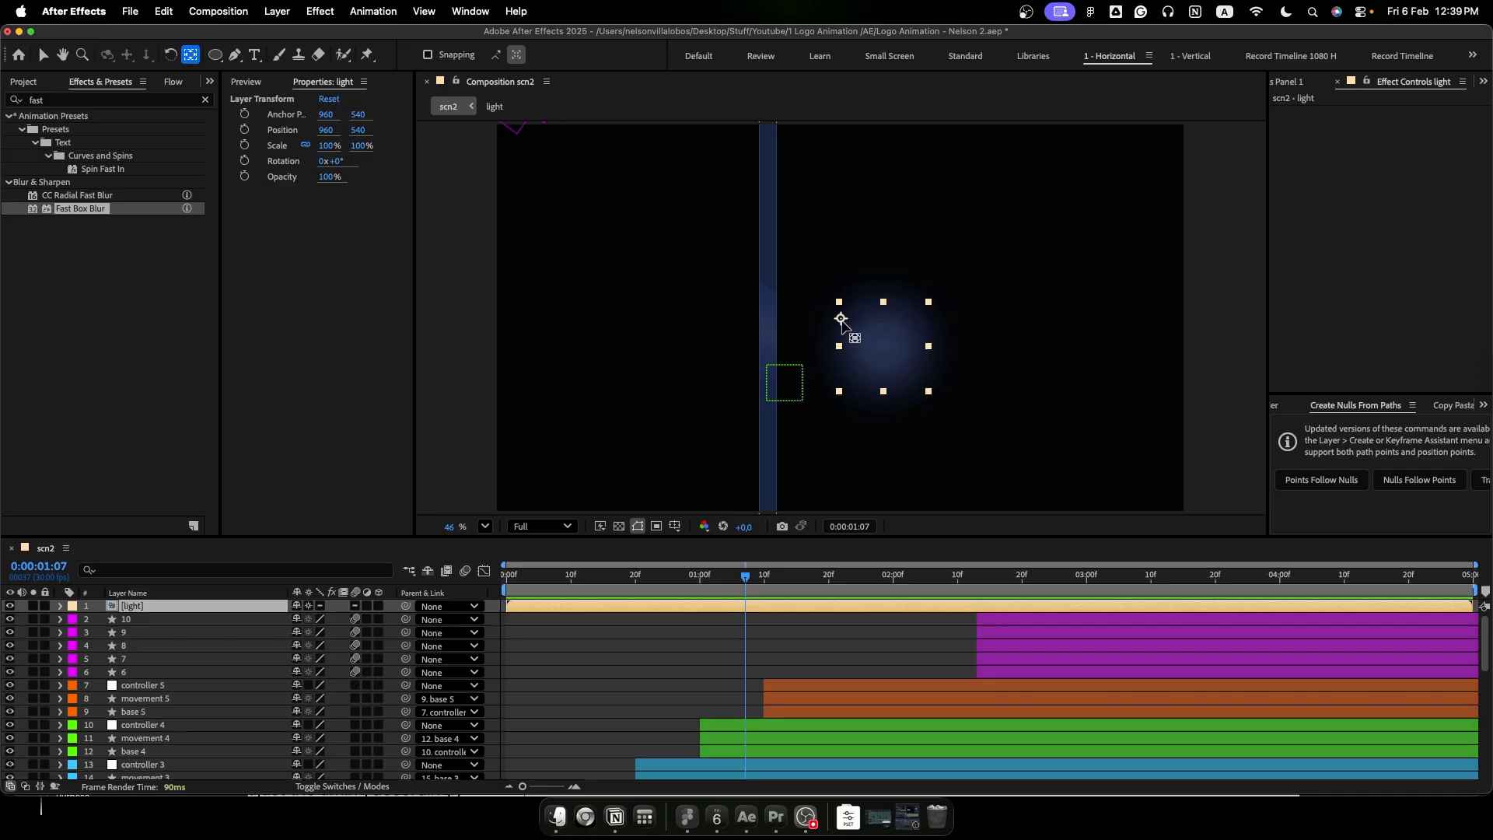
pyautogui.moveTo(844, 323); pyautogui.dragTo(886, 348)
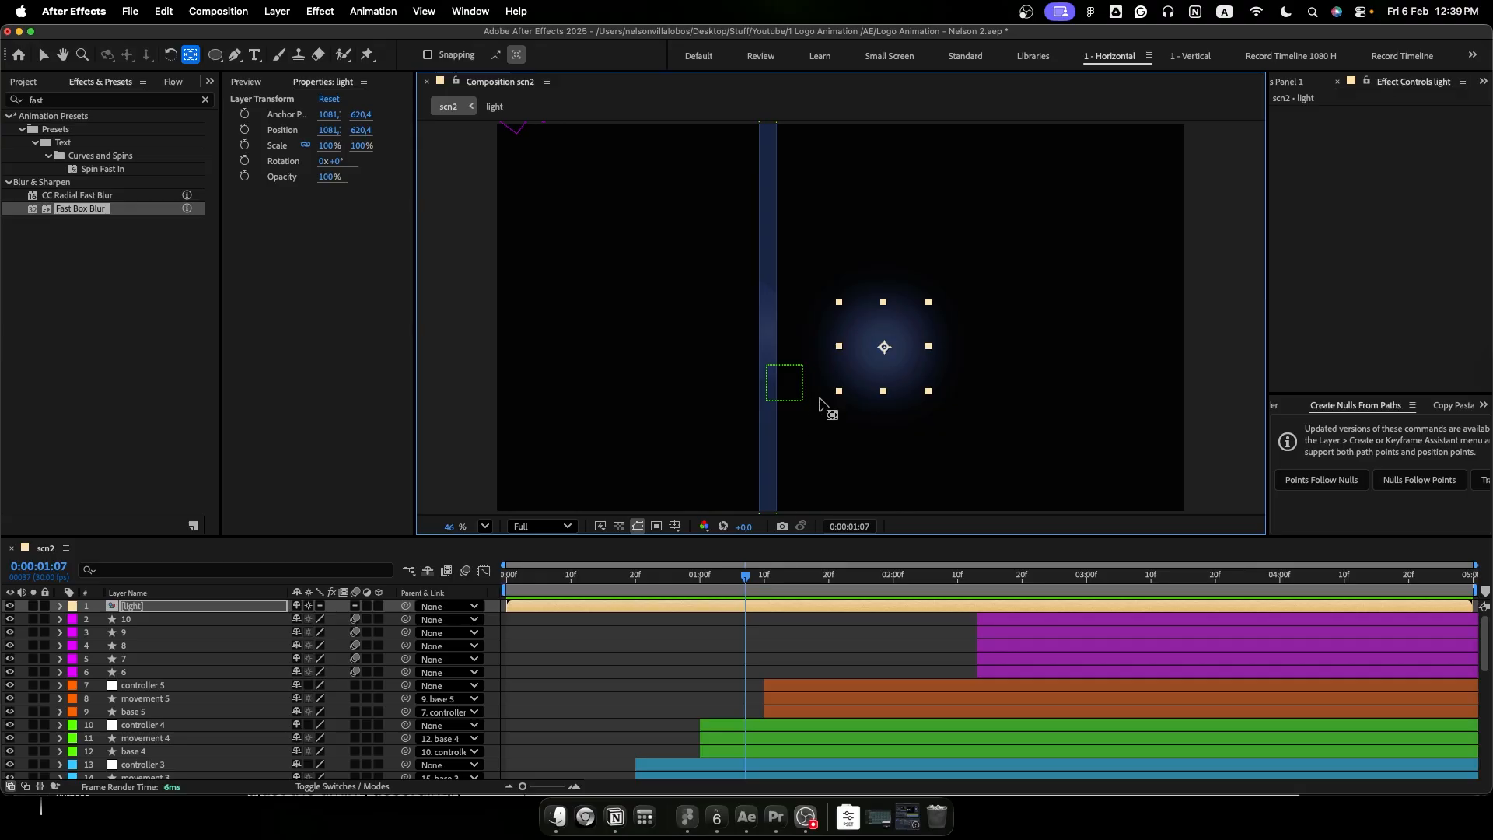
pyautogui.press('v')
pyautogui.moveTo(883, 347); pyautogui.dragTo(772, 129)
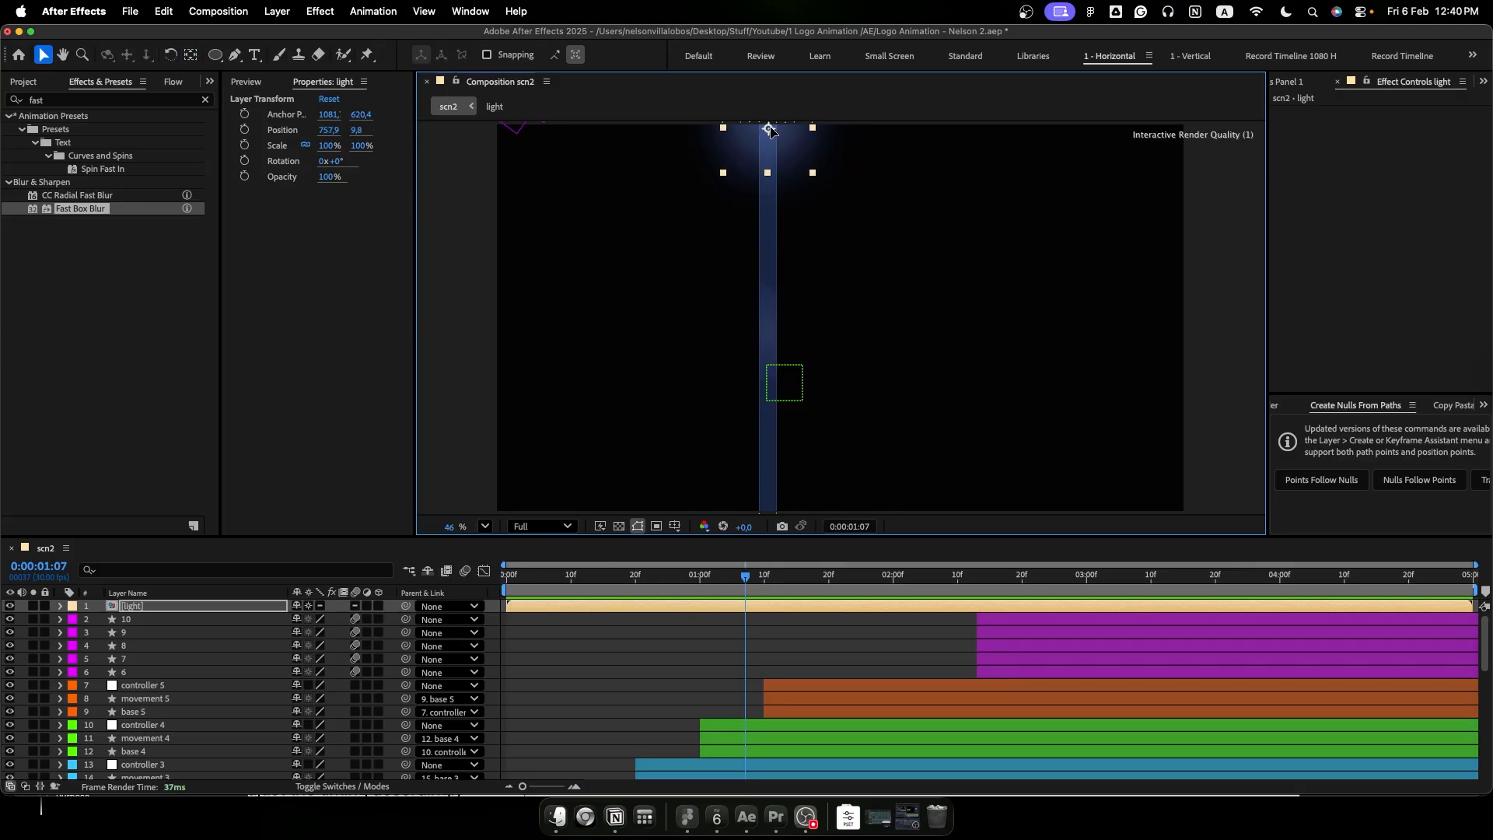
# - Keyframe the light layer's opacity at 100% at 0:00:01:05 and 0% at 0:00:01:00
pyautogui.moveTo(750, 586); pyautogui.dragTo(730, 581)
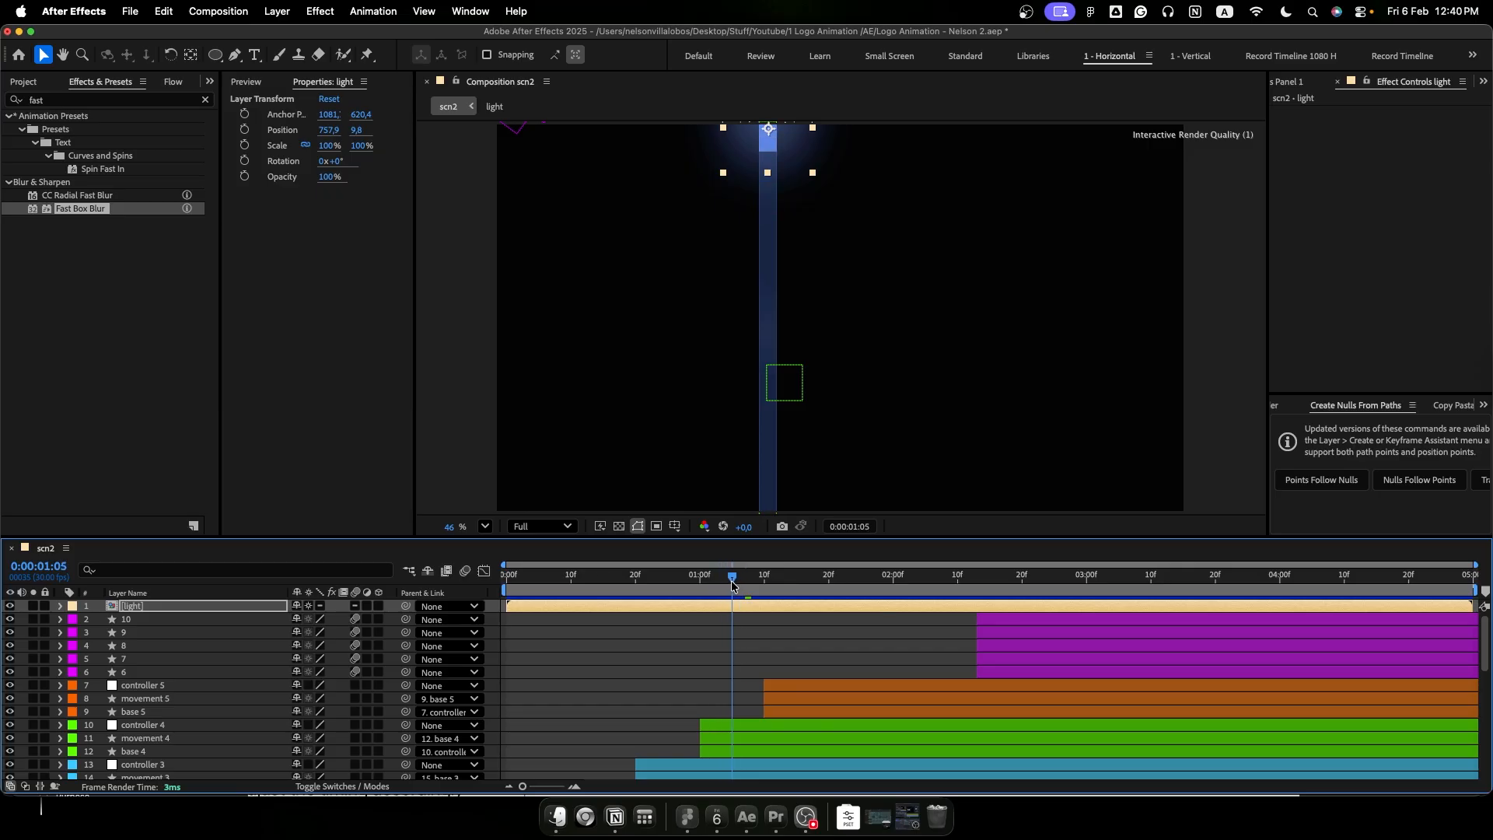
pyautogui.press('t')
pyautogui.click(99, 620)
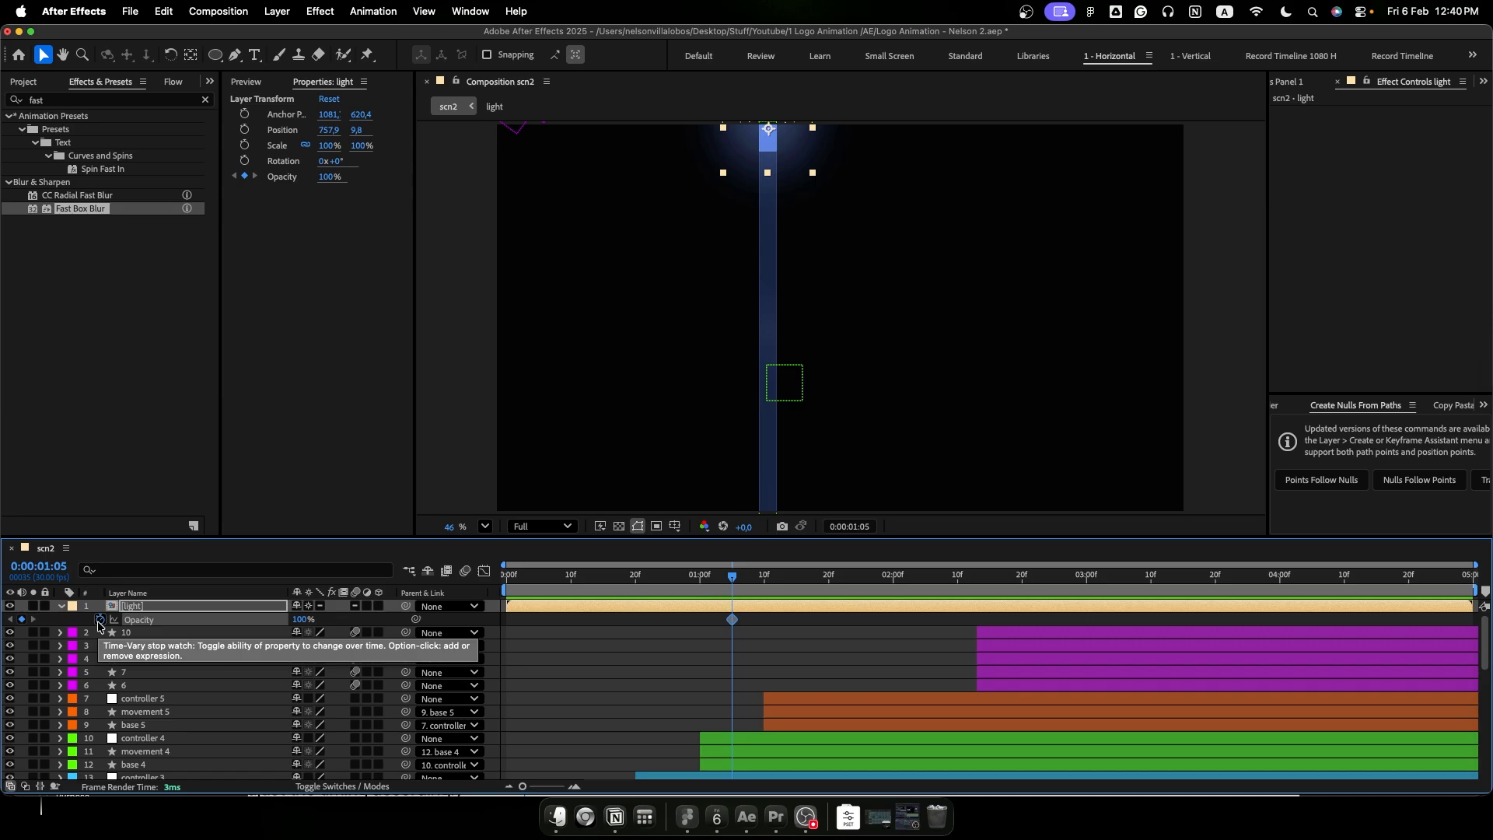
pyautogui.press('pageup')
pyautogui.press('pageup')
pyautogui.press('pageup')
pyautogui.press('pageup')
pyautogui.press('pageup')
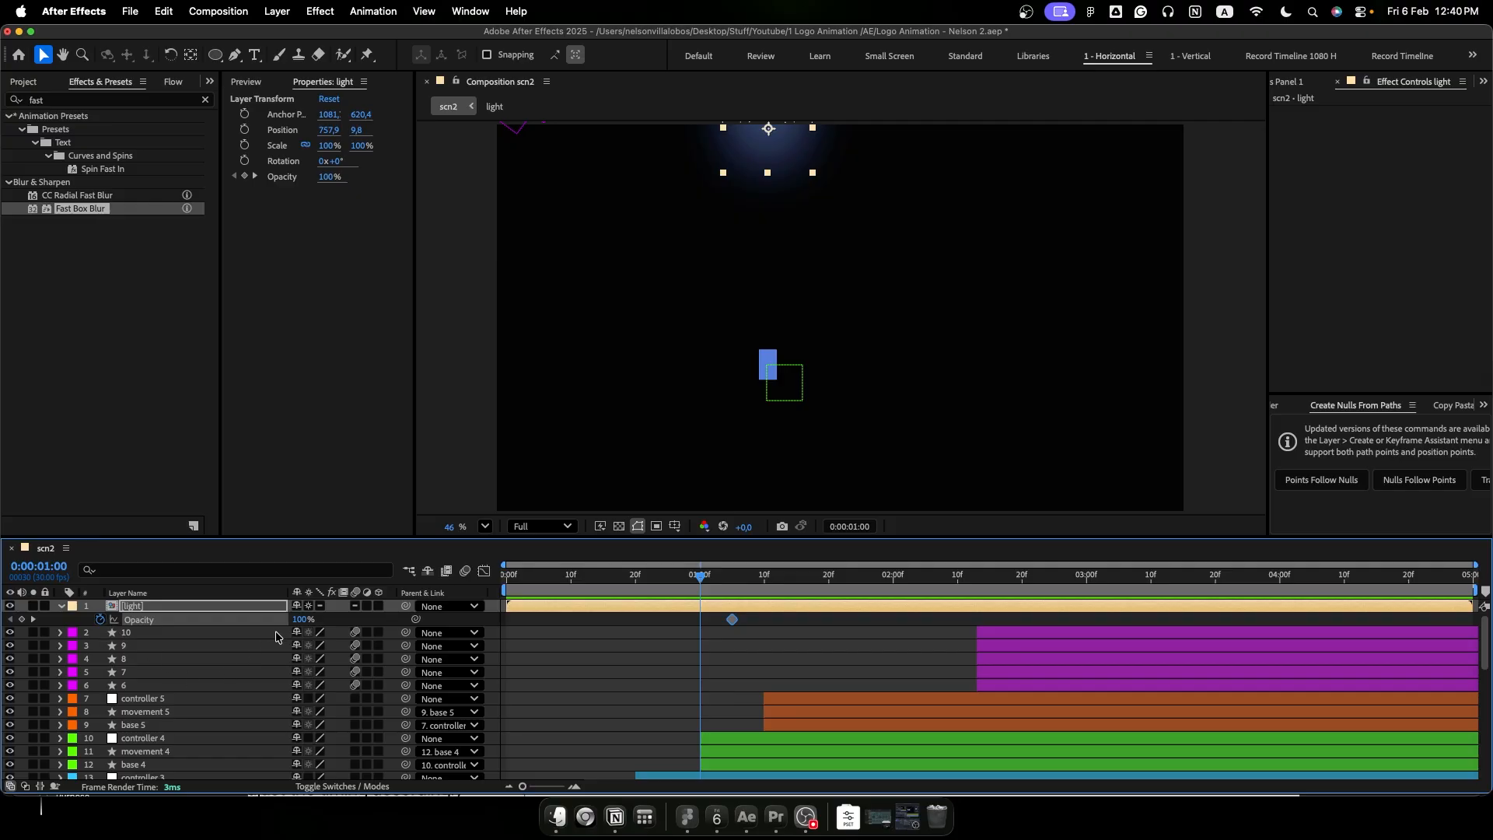
pyautogui.moveTo(300, 622); pyautogui.dragTo(233, 630)
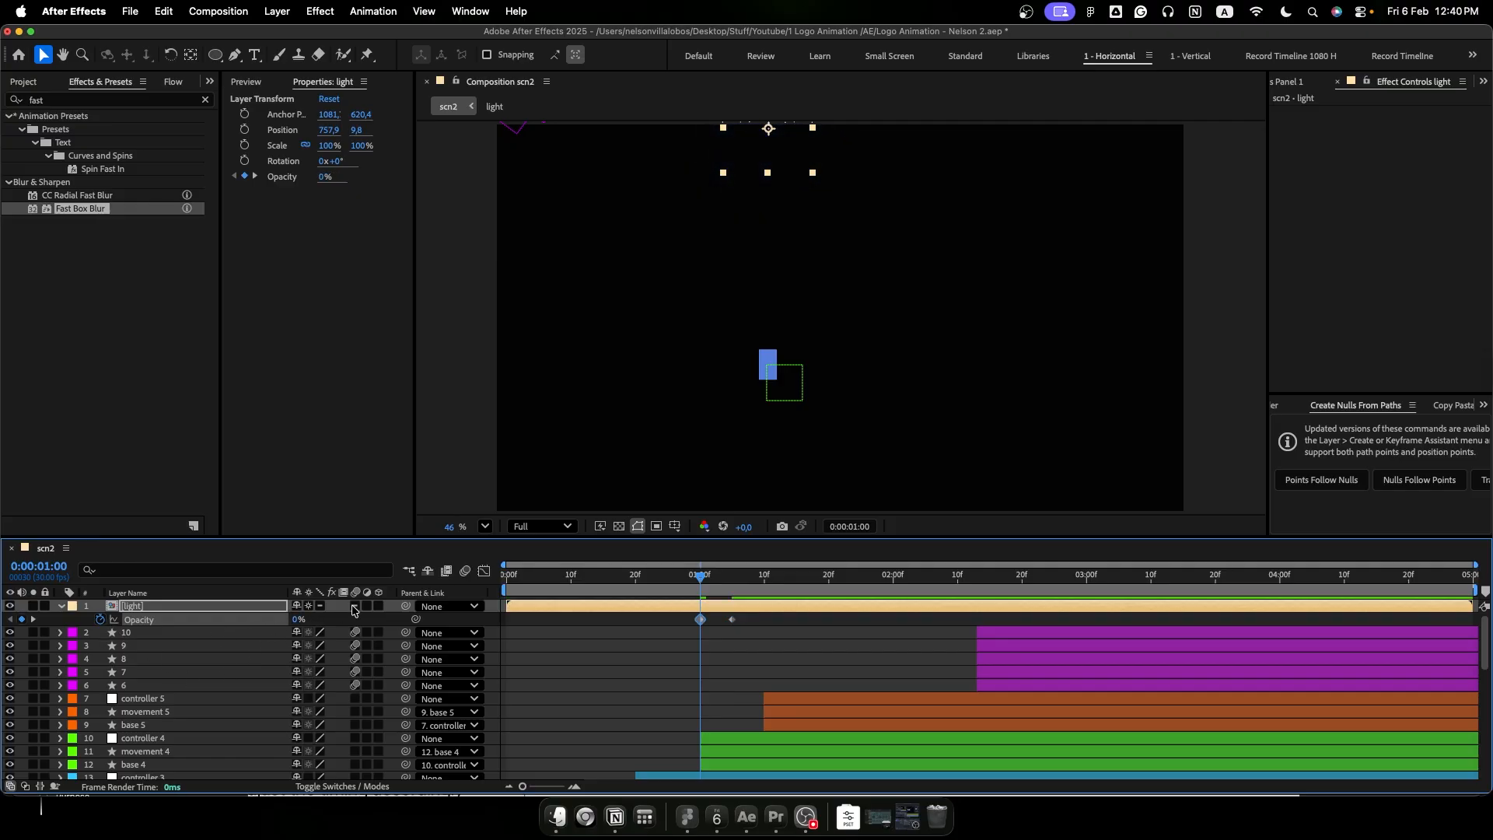
# - Add a 0% opacity keyframe for the light layer at 0:00:01:25 and apply Easy Ease to all three opacity keyframes
pyautogui.moveTo(687, 580); pyautogui.dragTo(734, 575)
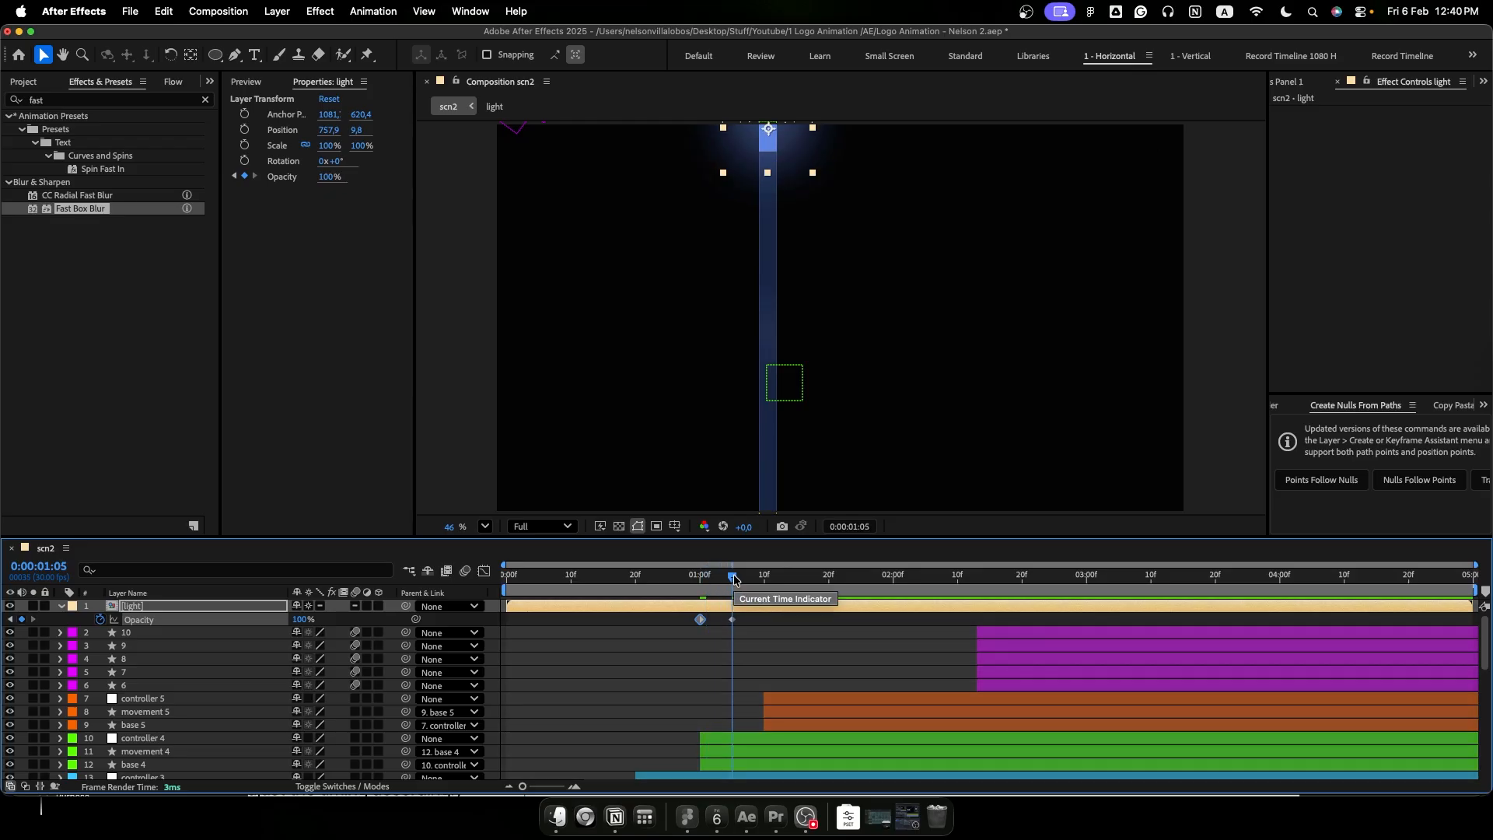
pyautogui.press('space')
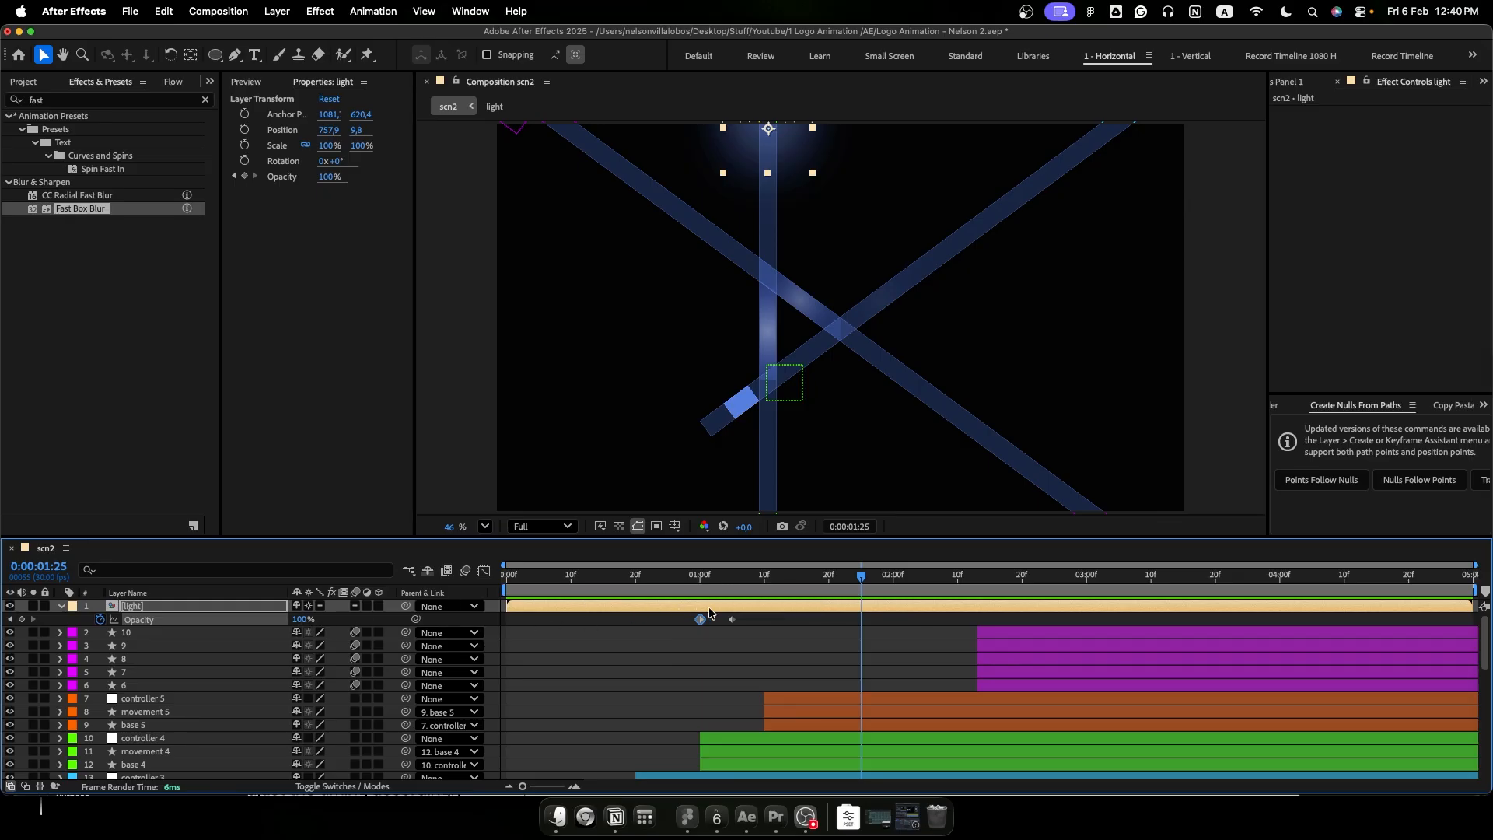
pyautogui.moveTo(303, 620); pyautogui.dragTo(226, 620)
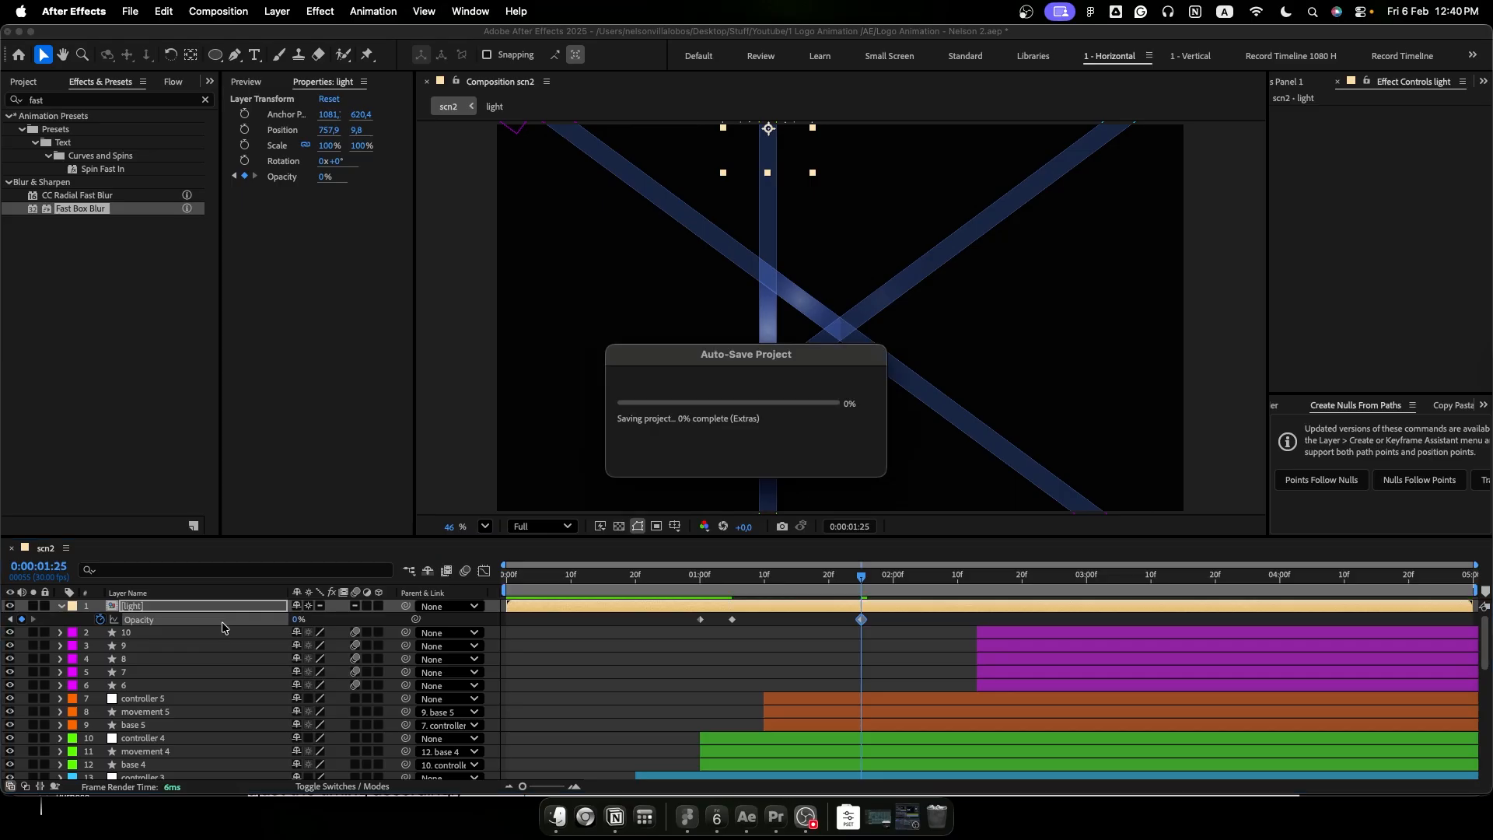
pyautogui.moveTo(675, 648); pyautogui.dragTo(884, 625)
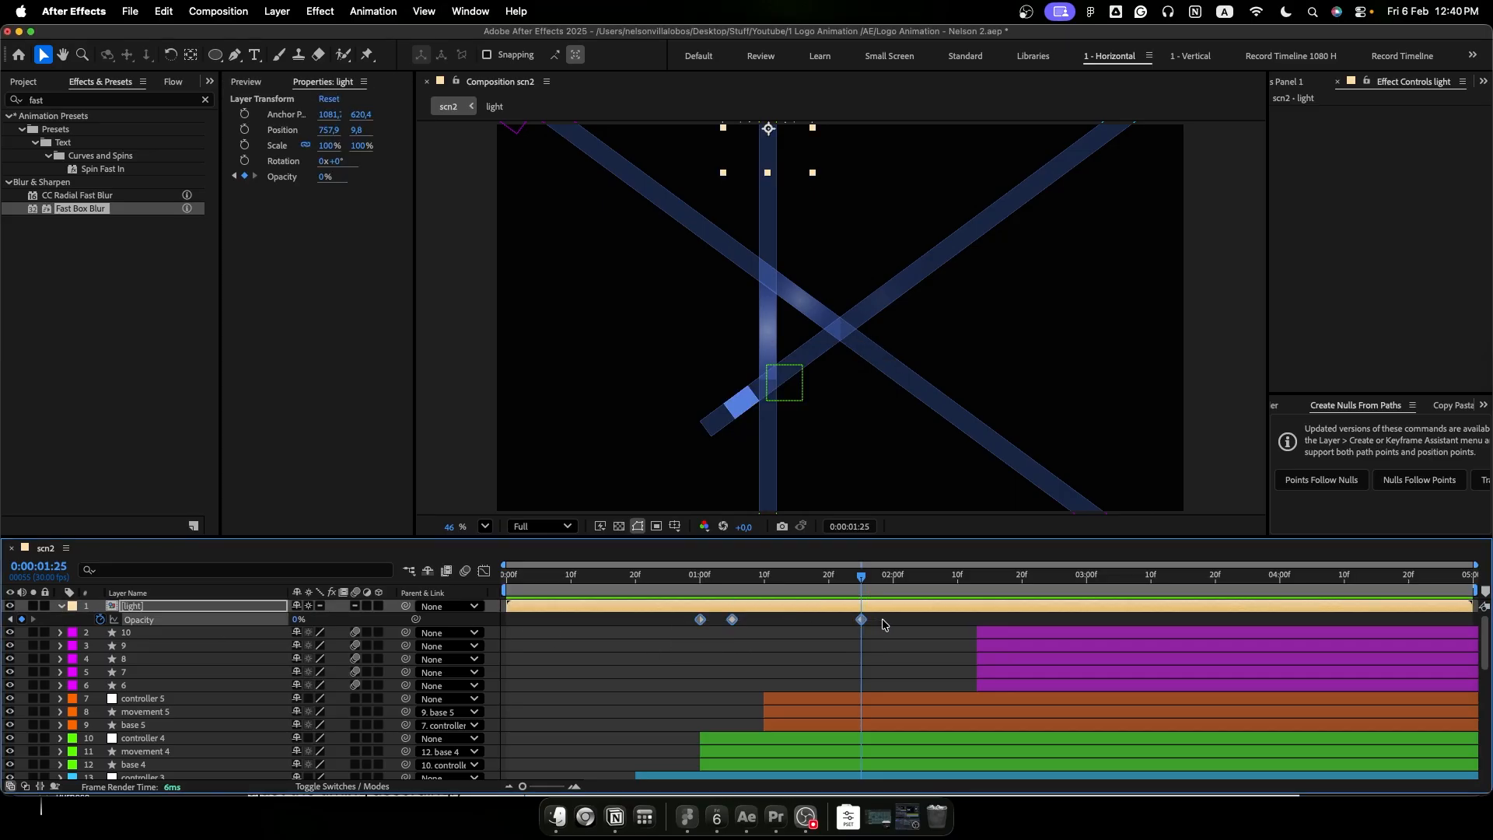
pyautogui.press('F9')
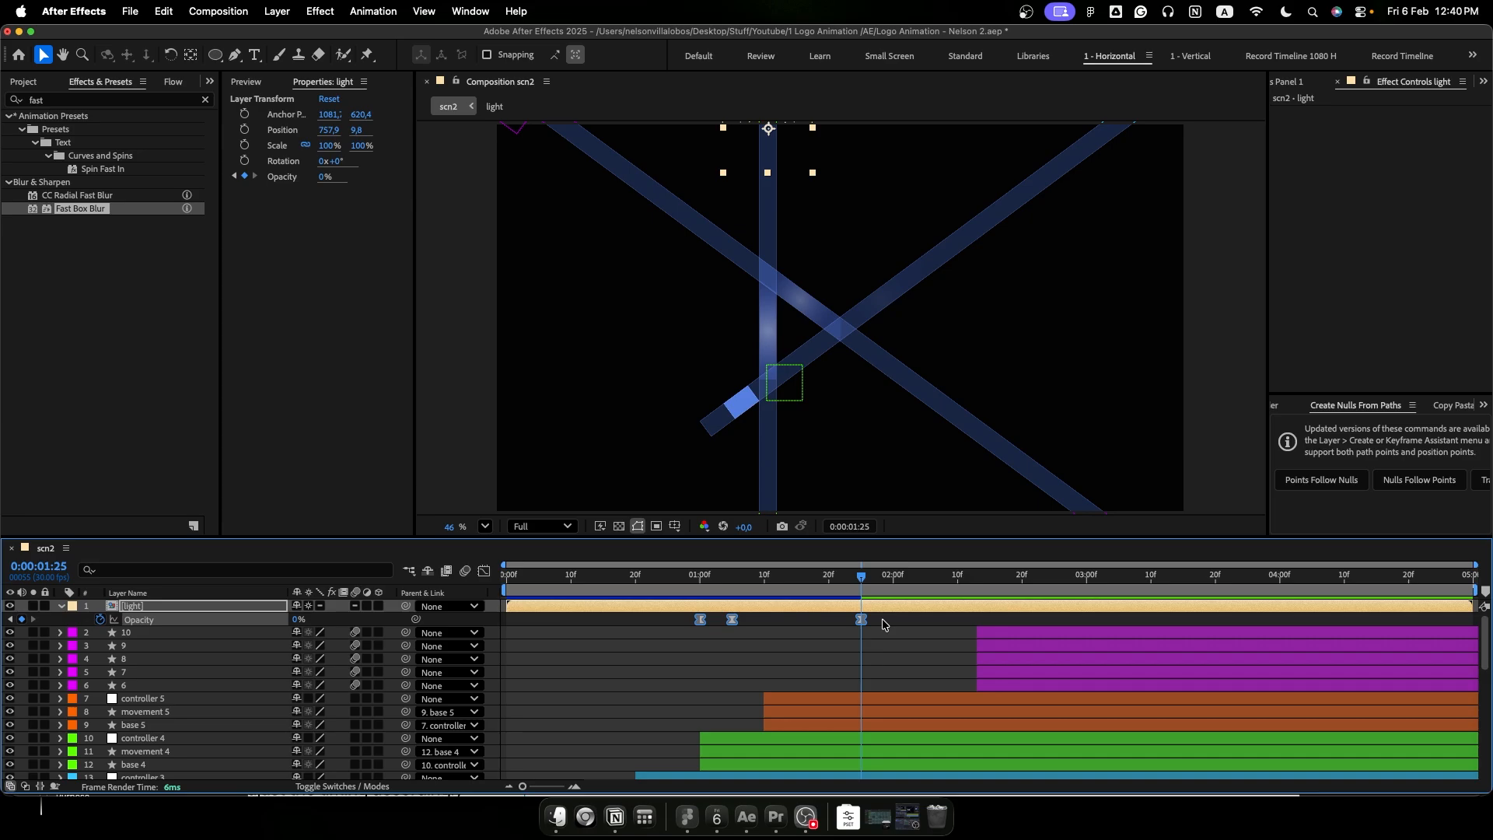
# - Show the light layer's opacity as a value graph and reshape the curve around the peak keyframe at 0:00:01:05
pyautogui.click(483, 571)
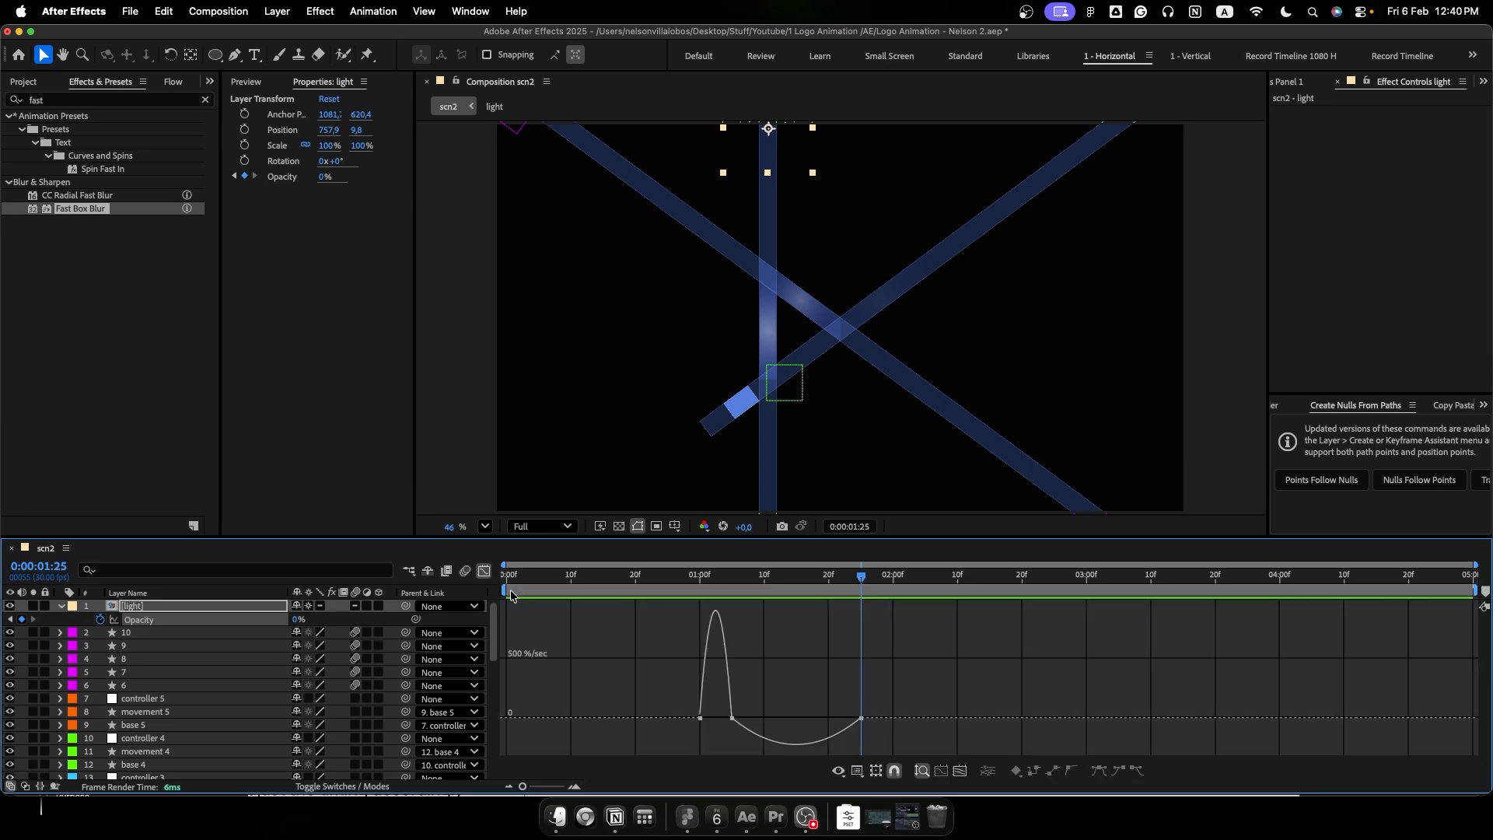
pyautogui.rightClick(781, 669)
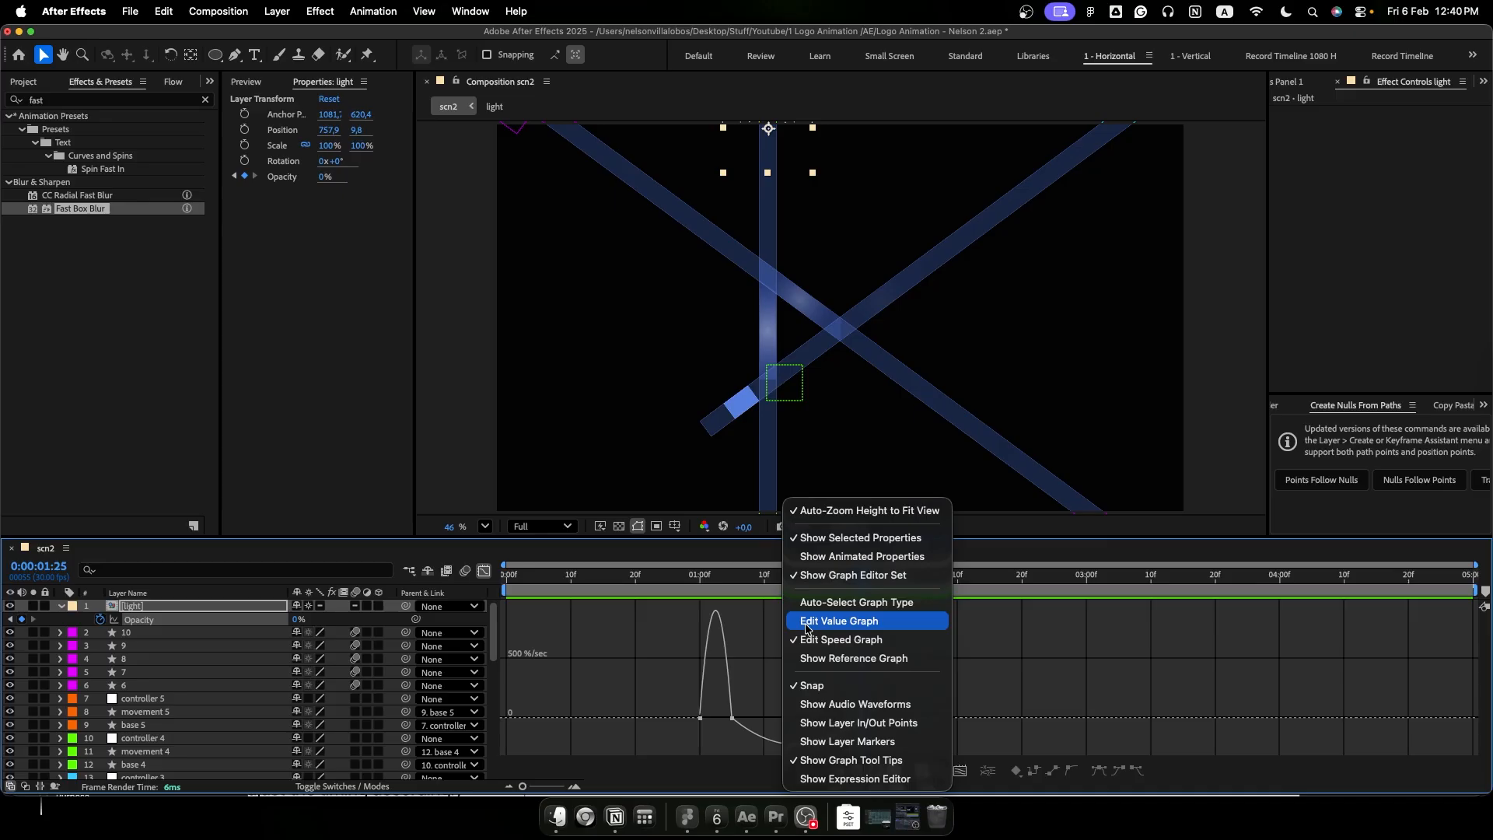
pyautogui.click(841, 627)
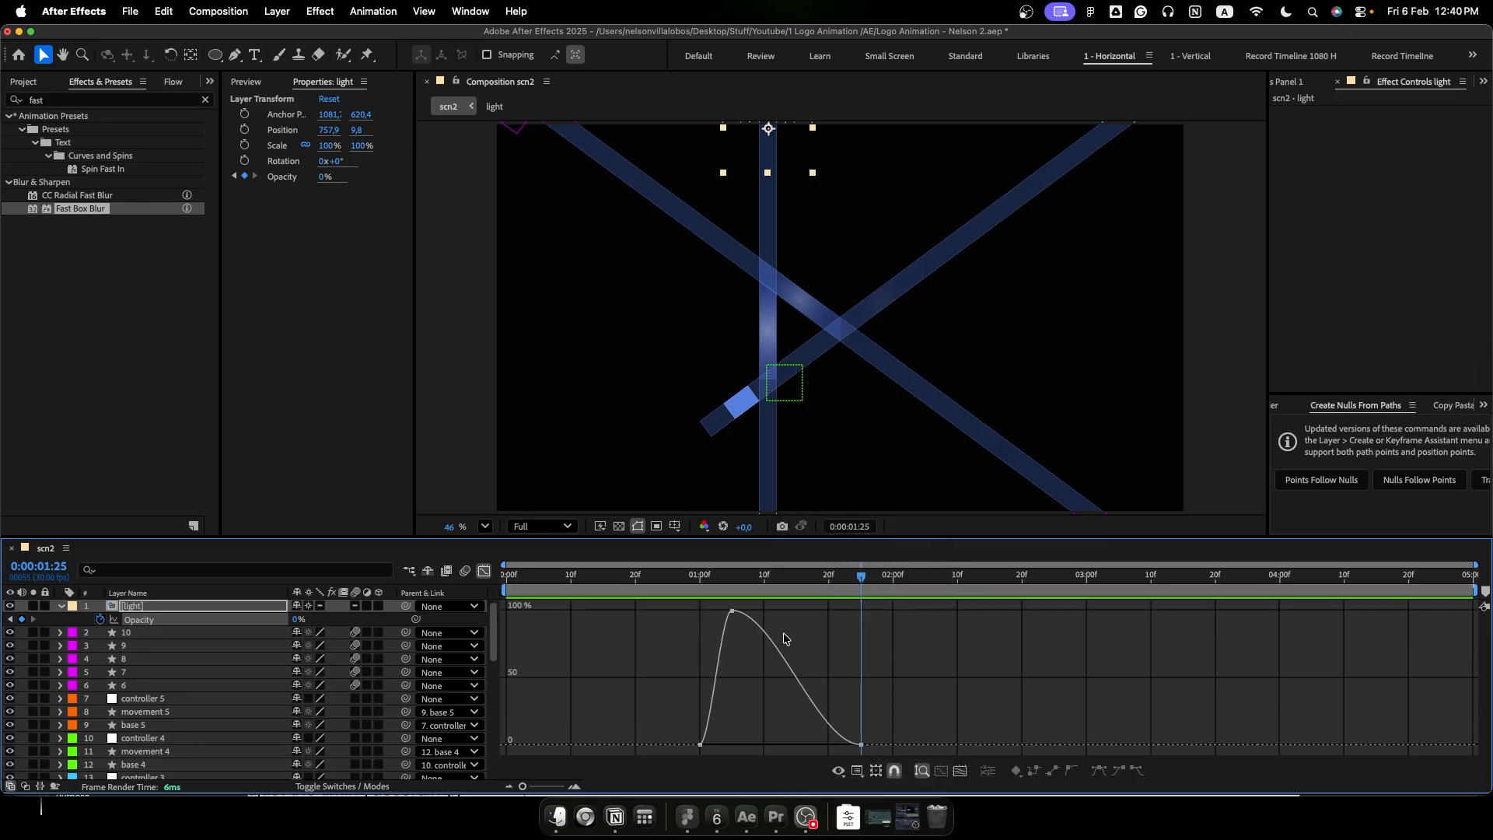
pyautogui.moveTo(732, 614)
pyautogui.moveTo(732, 614); pyautogui.dragTo(780, 601)
pyautogui.moveTo(797, 593)
pyautogui.mouseDown()
pyautogui.moveTo(809, 610)
pyautogui.moveTo(833, 601)
pyautogui.moveTo(815, 608)
pyautogui.mouseUp()
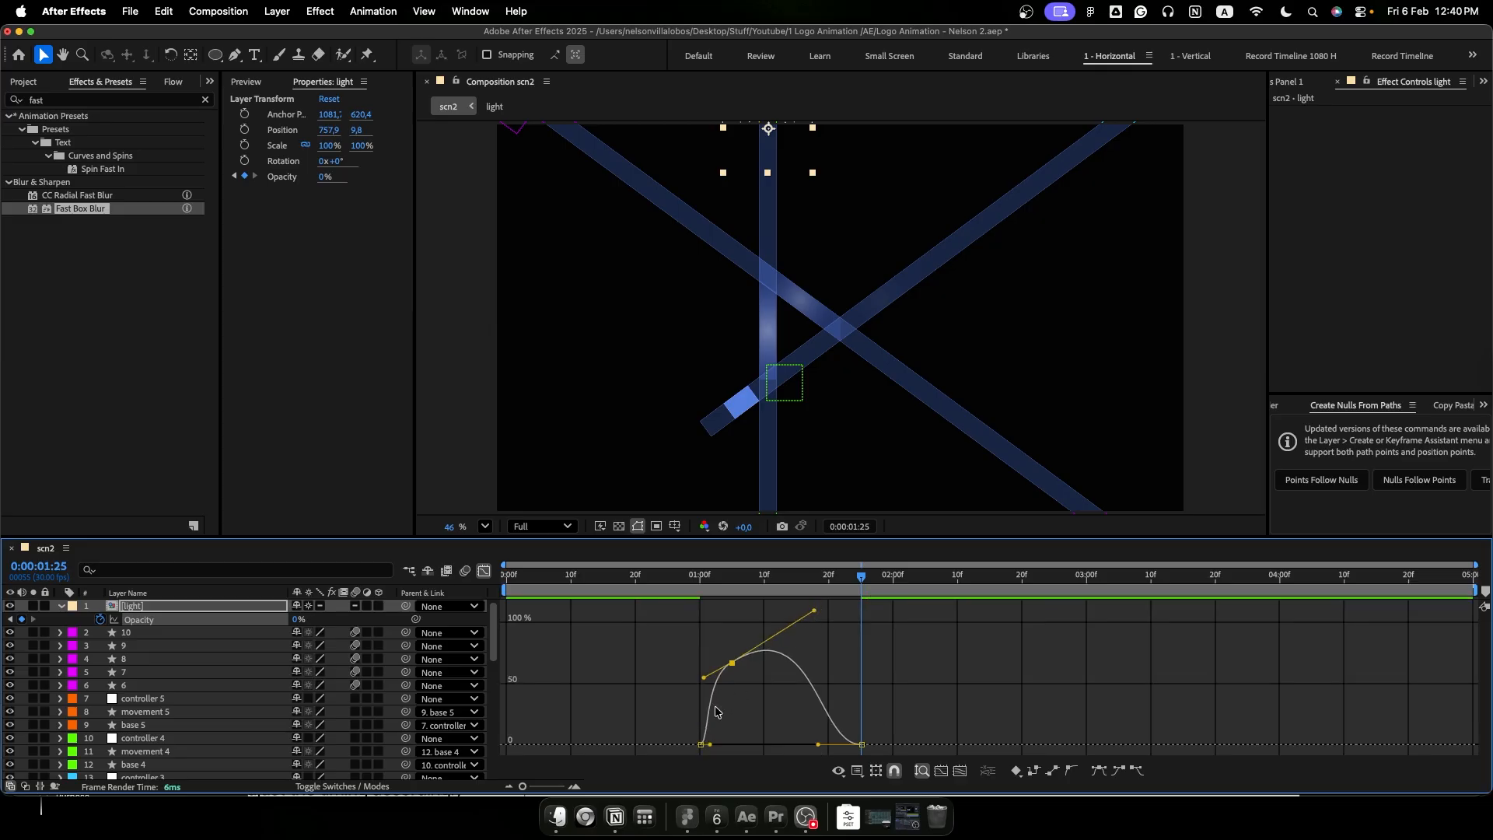
# - Raise the peak opacity keyframe to about 86%, lengthen the first keyframe's outgoing handle, and preview the flash
pyautogui.scroll(2, 709, 749)
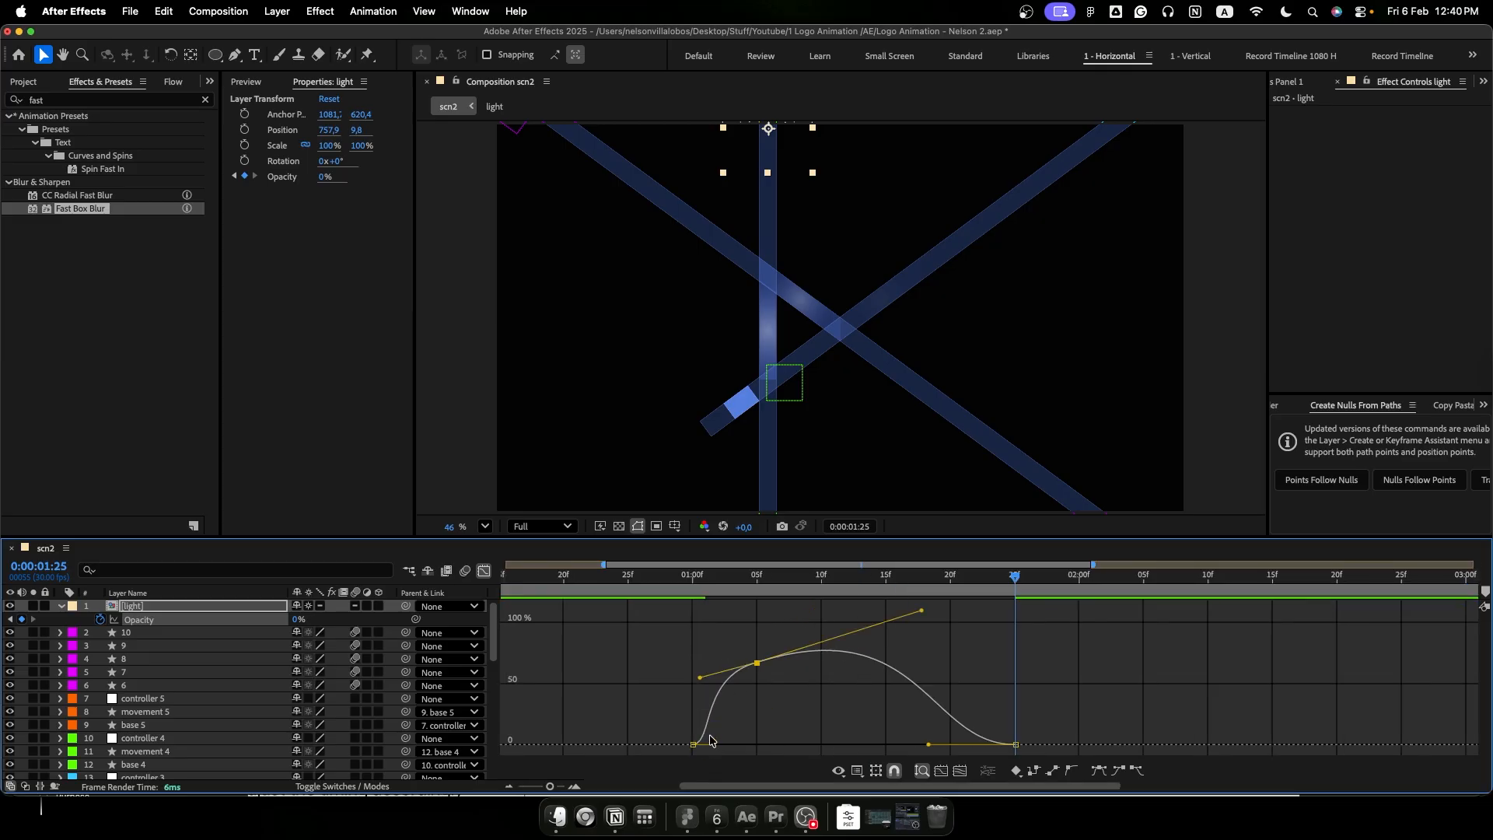
pyautogui.moveTo(757, 664); pyautogui.dragTo(756, 636)
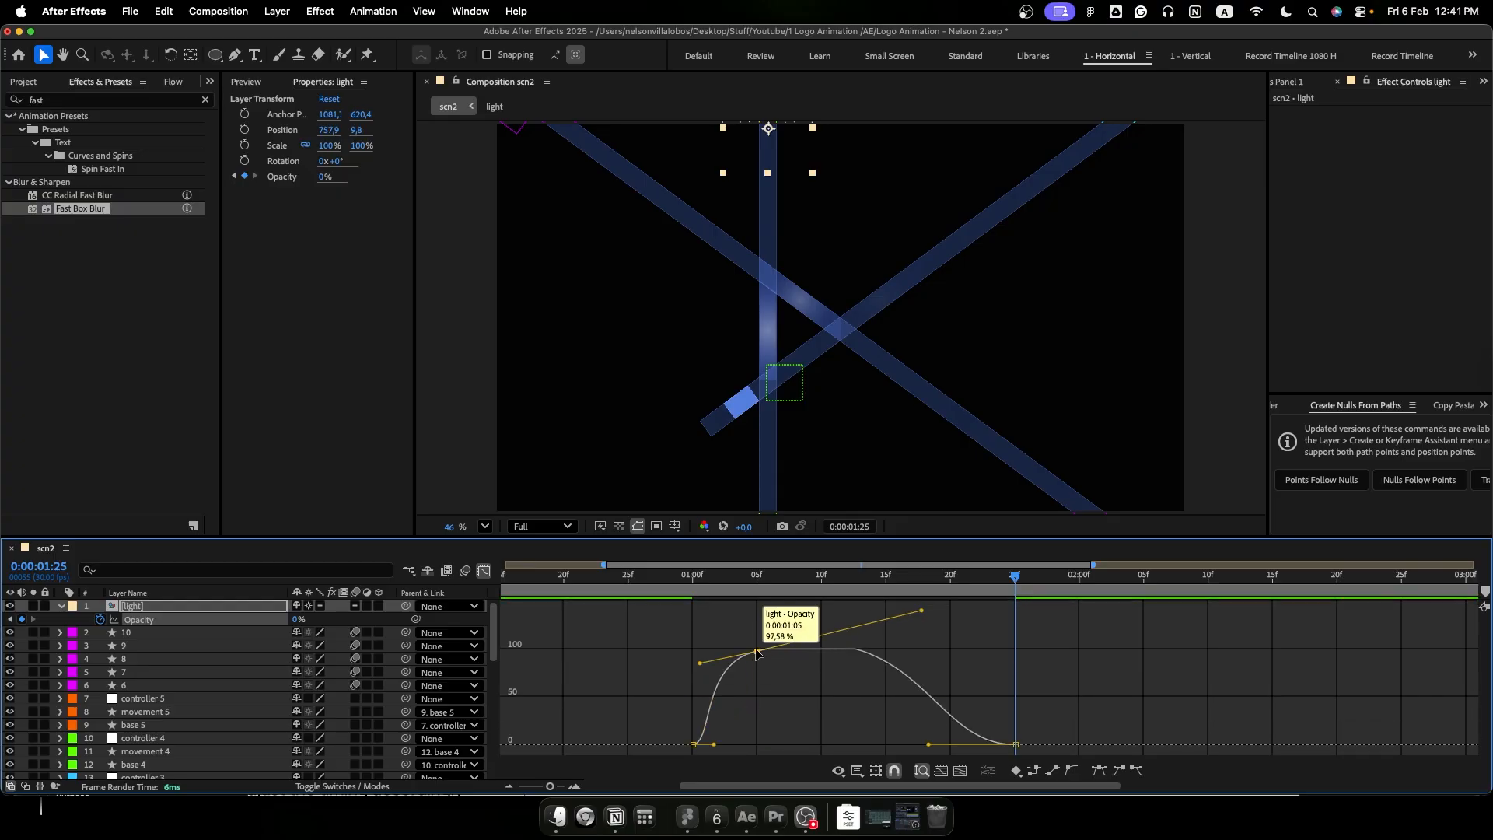
pyautogui.moveTo(757, 651); pyautogui.dragTo(759, 663)
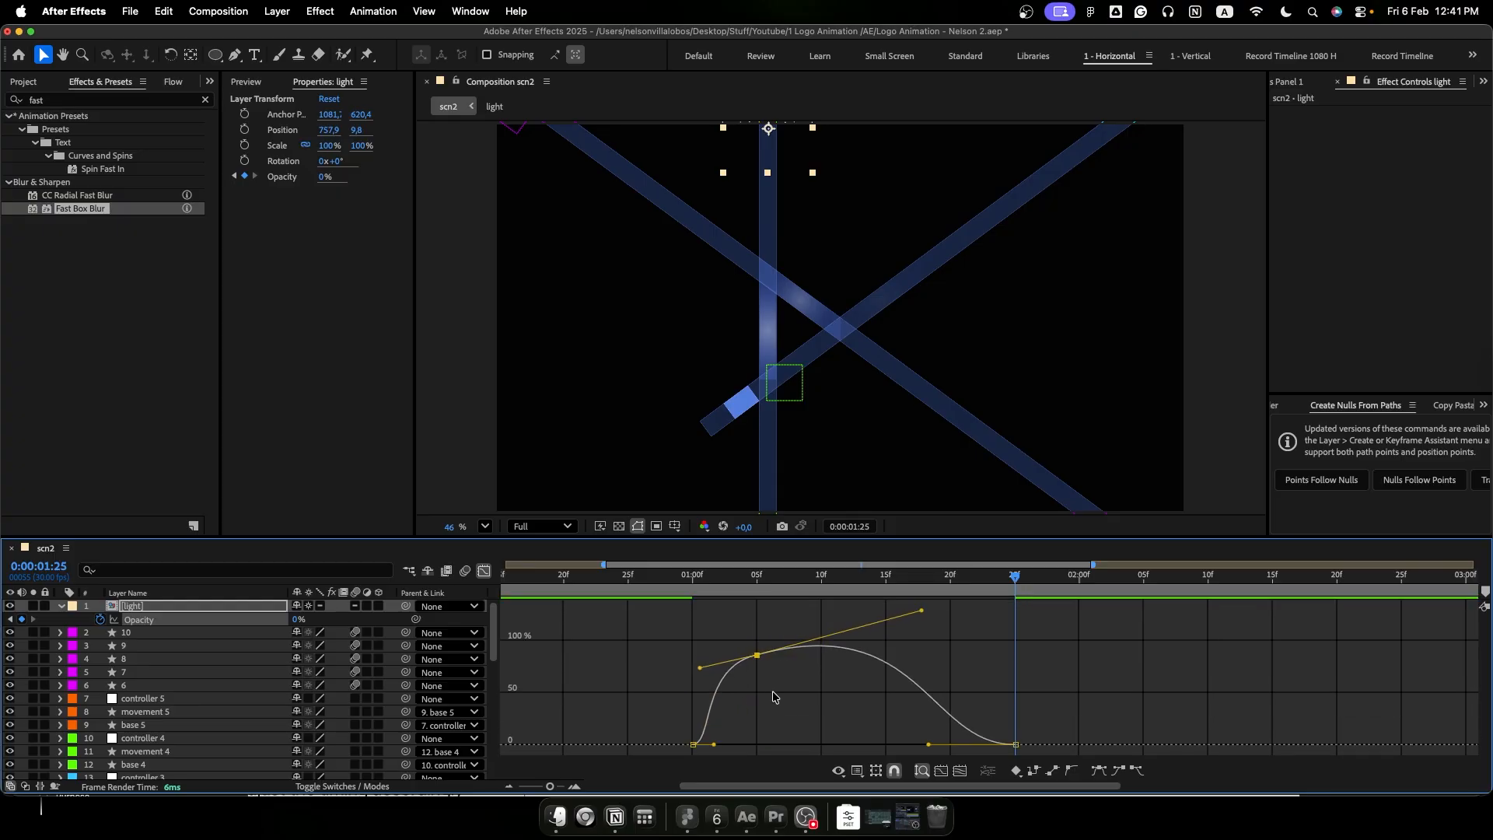
pyautogui.moveTo(714, 748); pyautogui.dragTo(706, 745)
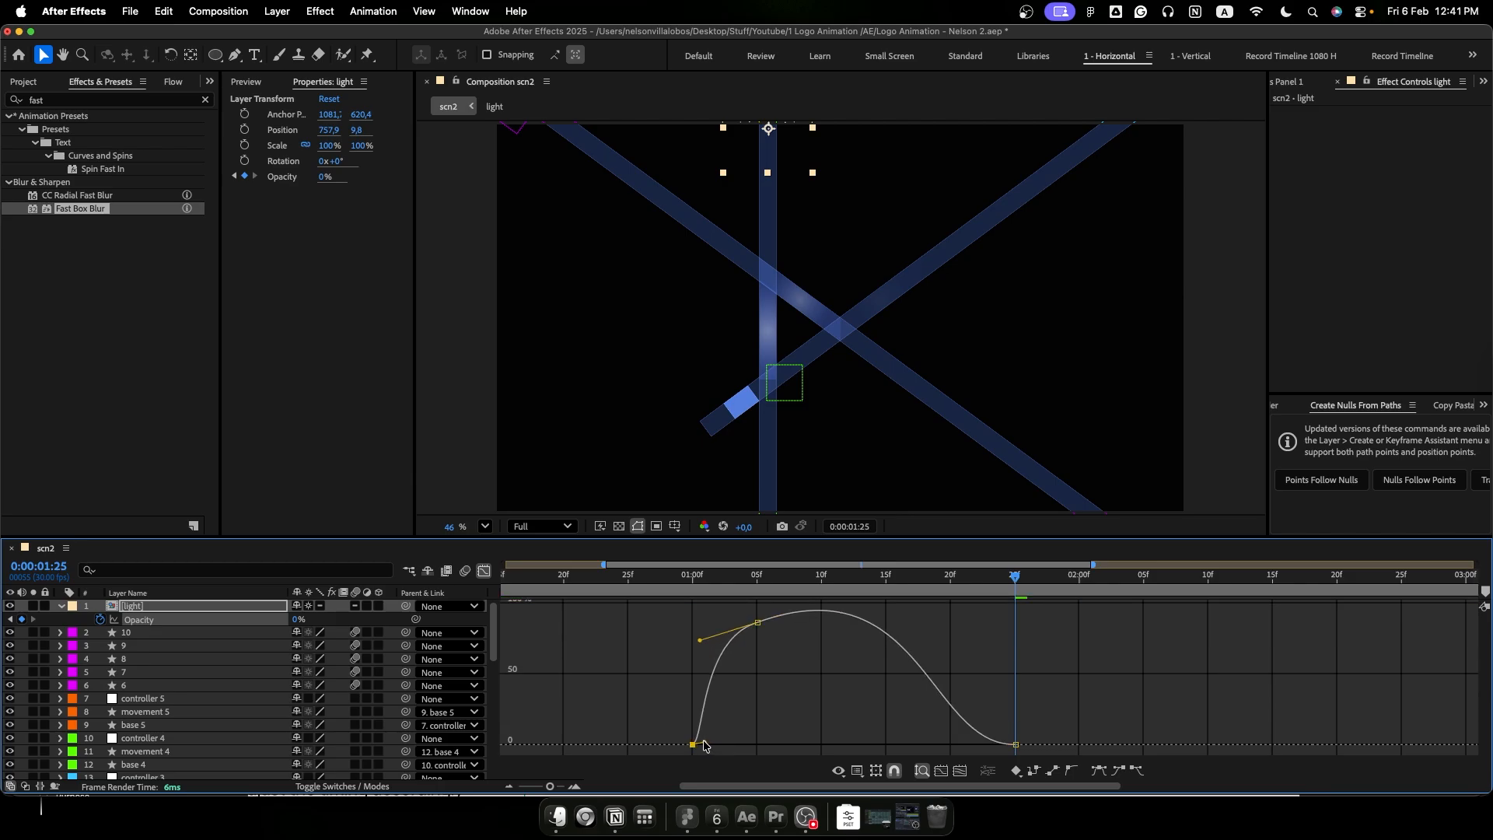
pyautogui.moveTo(705, 745); pyautogui.dragTo(759, 728)
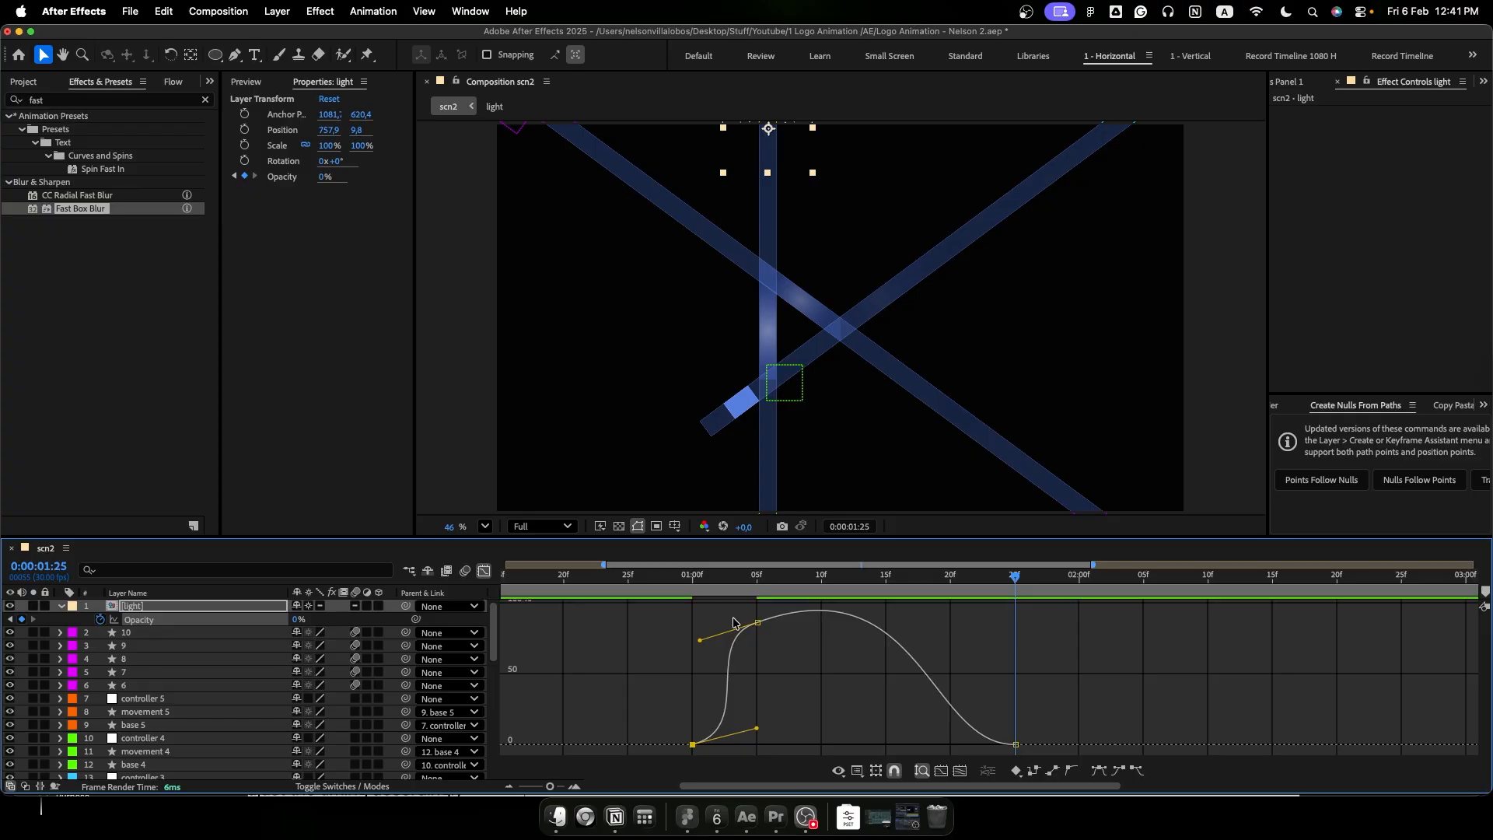
pyautogui.moveTo(712, 579); pyautogui.dragTo(616, 591)
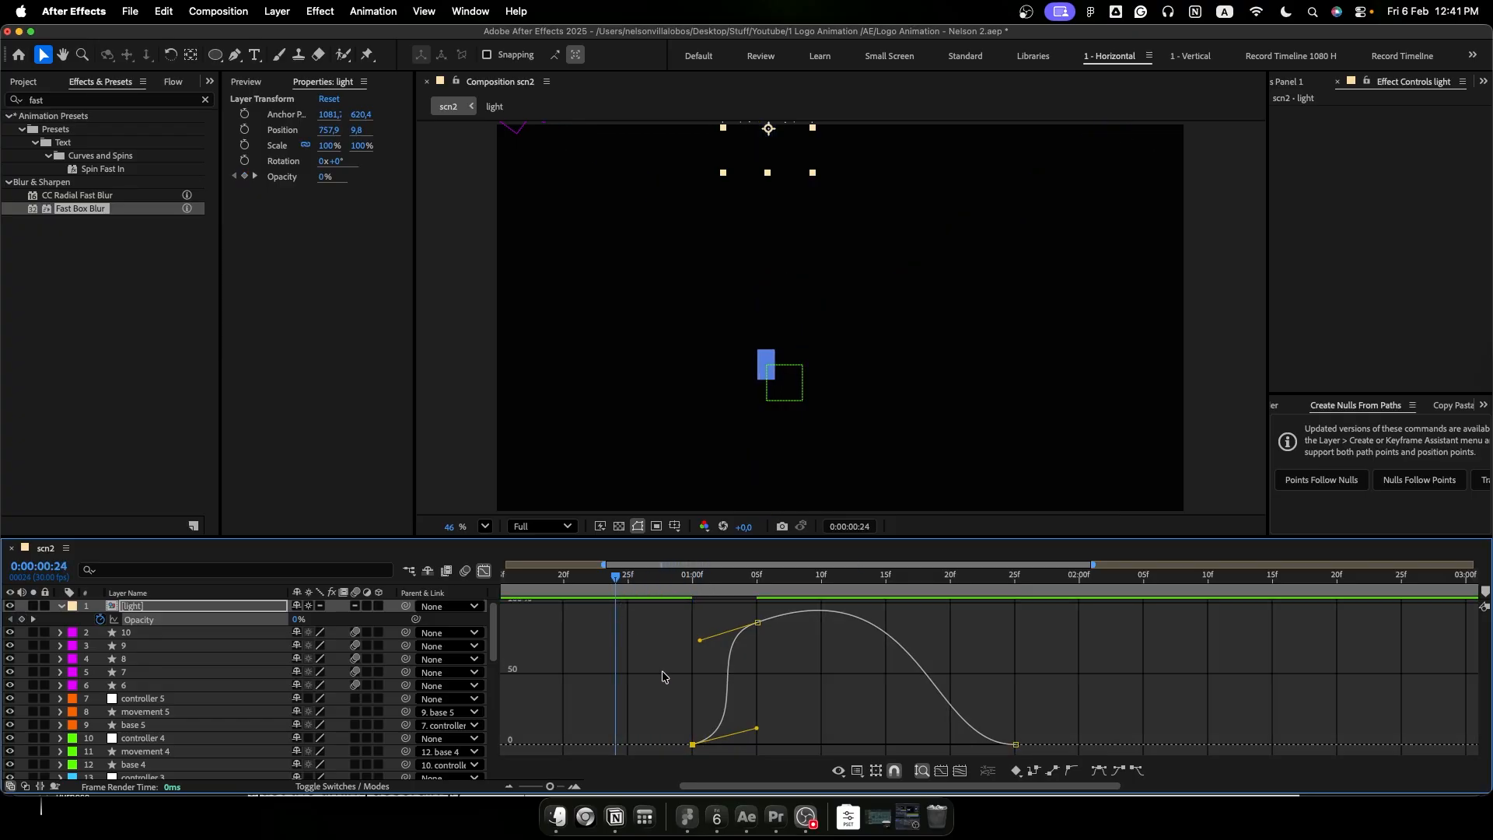
pyautogui.click(663, 672)
pyautogui.press('space')
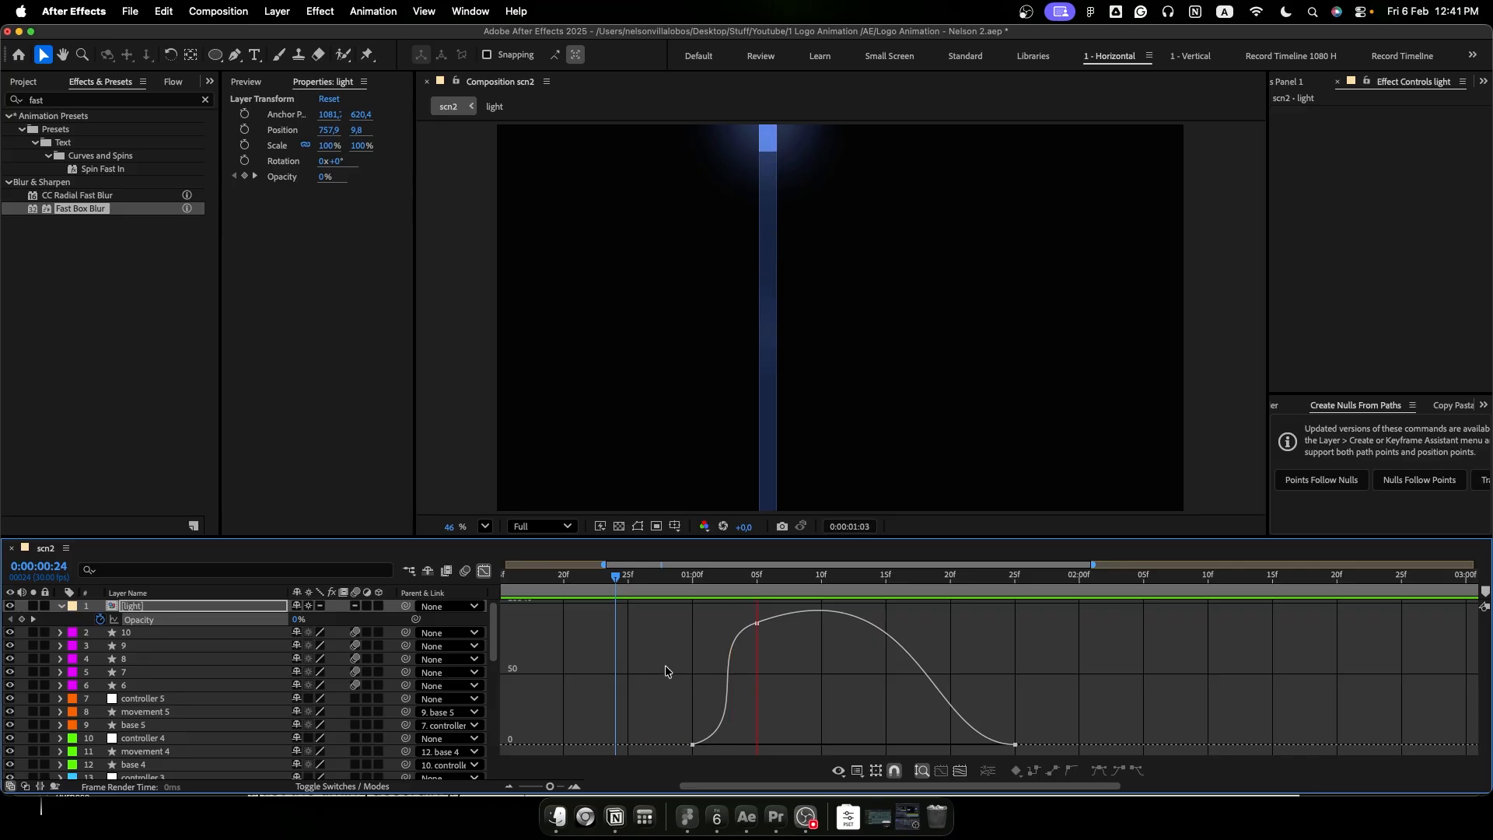
pyautogui.press('space')
# - Adjust the opacity curve handles so the light rises sharply just before 0:00:01:05 and fades out gradually, and preview it
pyautogui.moveTo(700, 579); pyautogui.dragTo(746, 580)
pyautogui.click(693, 745)
pyautogui.moveTo(700, 641); pyautogui.dragTo(753, 688)
pyautogui.moveTo(923, 612); pyautogui.dragTo(794, 638)
pyautogui.moveTo(758, 735); pyautogui.dragTo(757, 741)
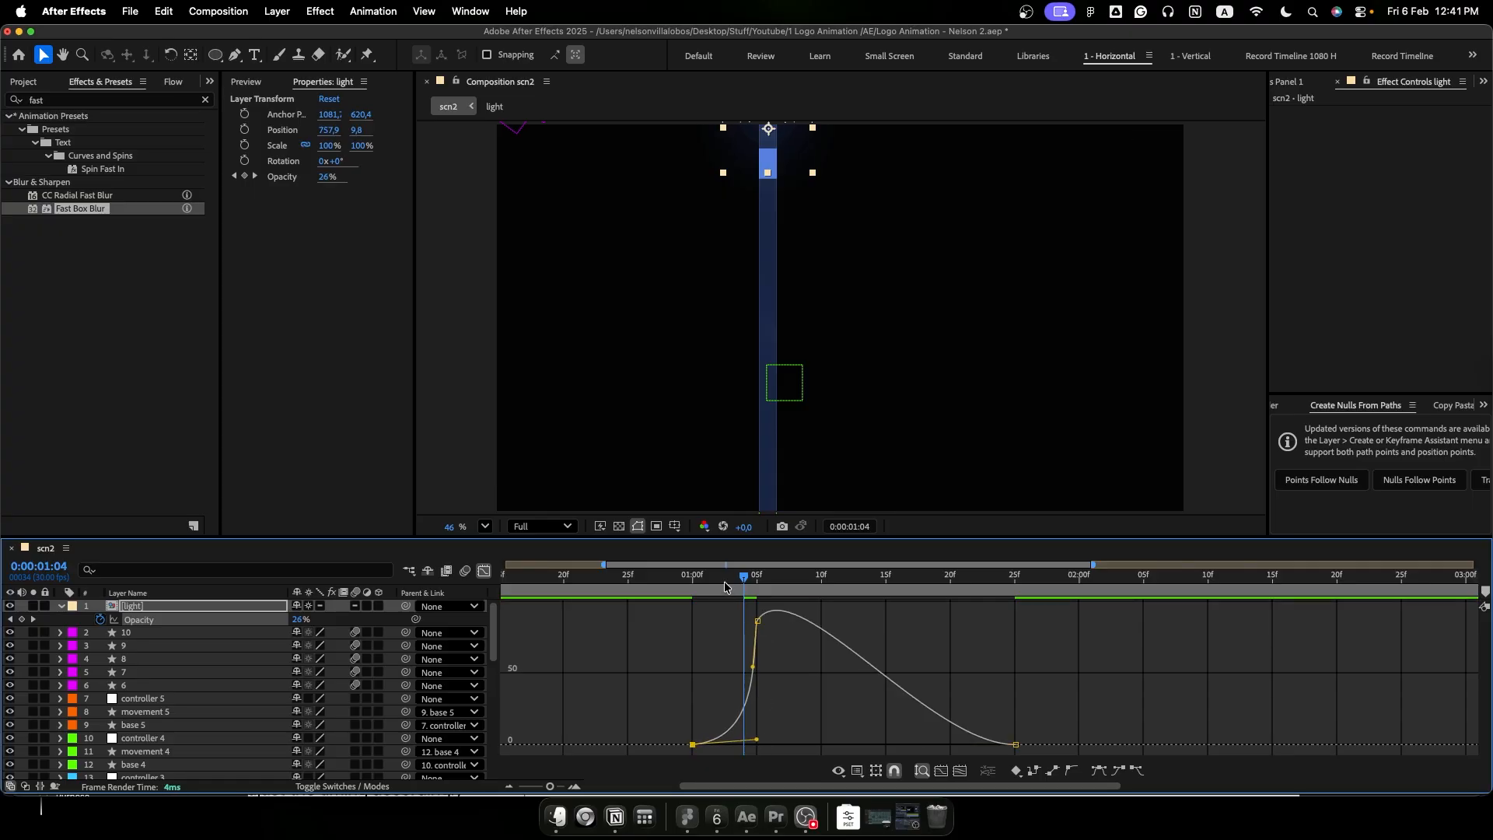
pyautogui.click(641, 582)
pyautogui.press('space')
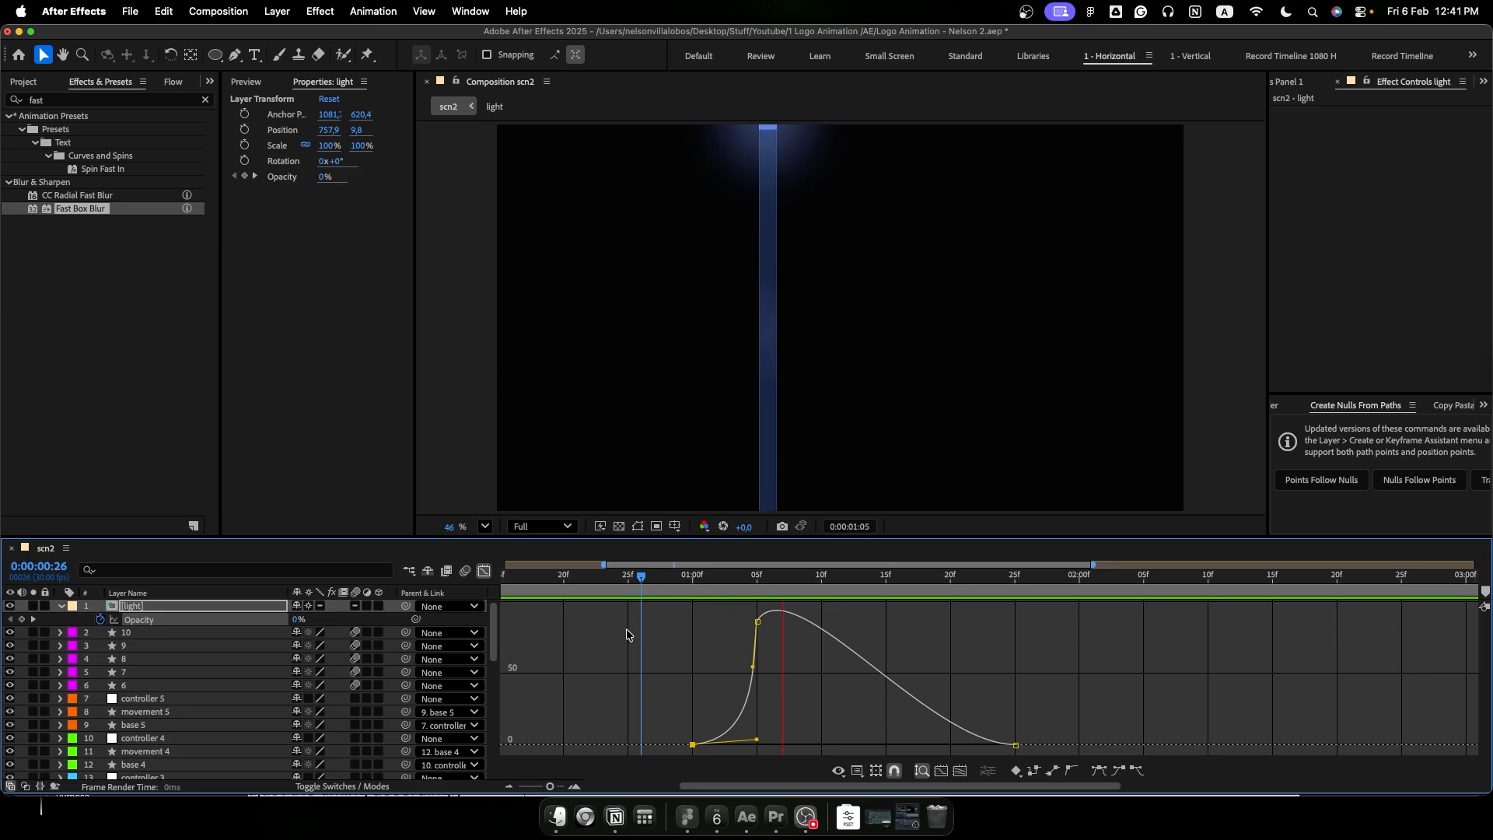
pyautogui.press('space')
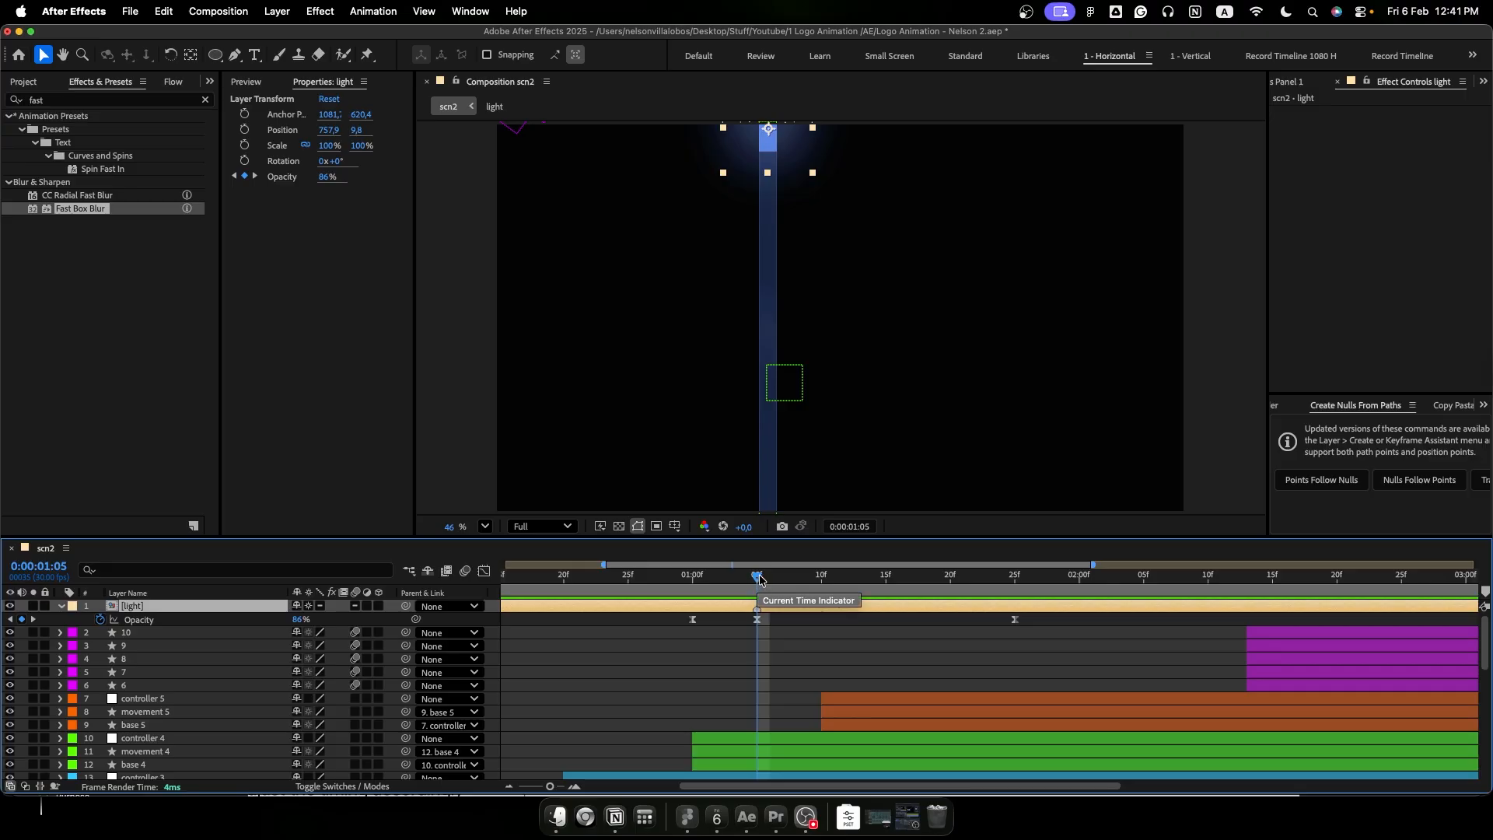
# - Duplicate the light layer, place the copy at the lower end of the second, diagonal beam, and align its marker with 0:00:01:19
pyautogui.press('super+d')
pyautogui.moveTo(758, 580); pyautogui.dragTo(937, 615)
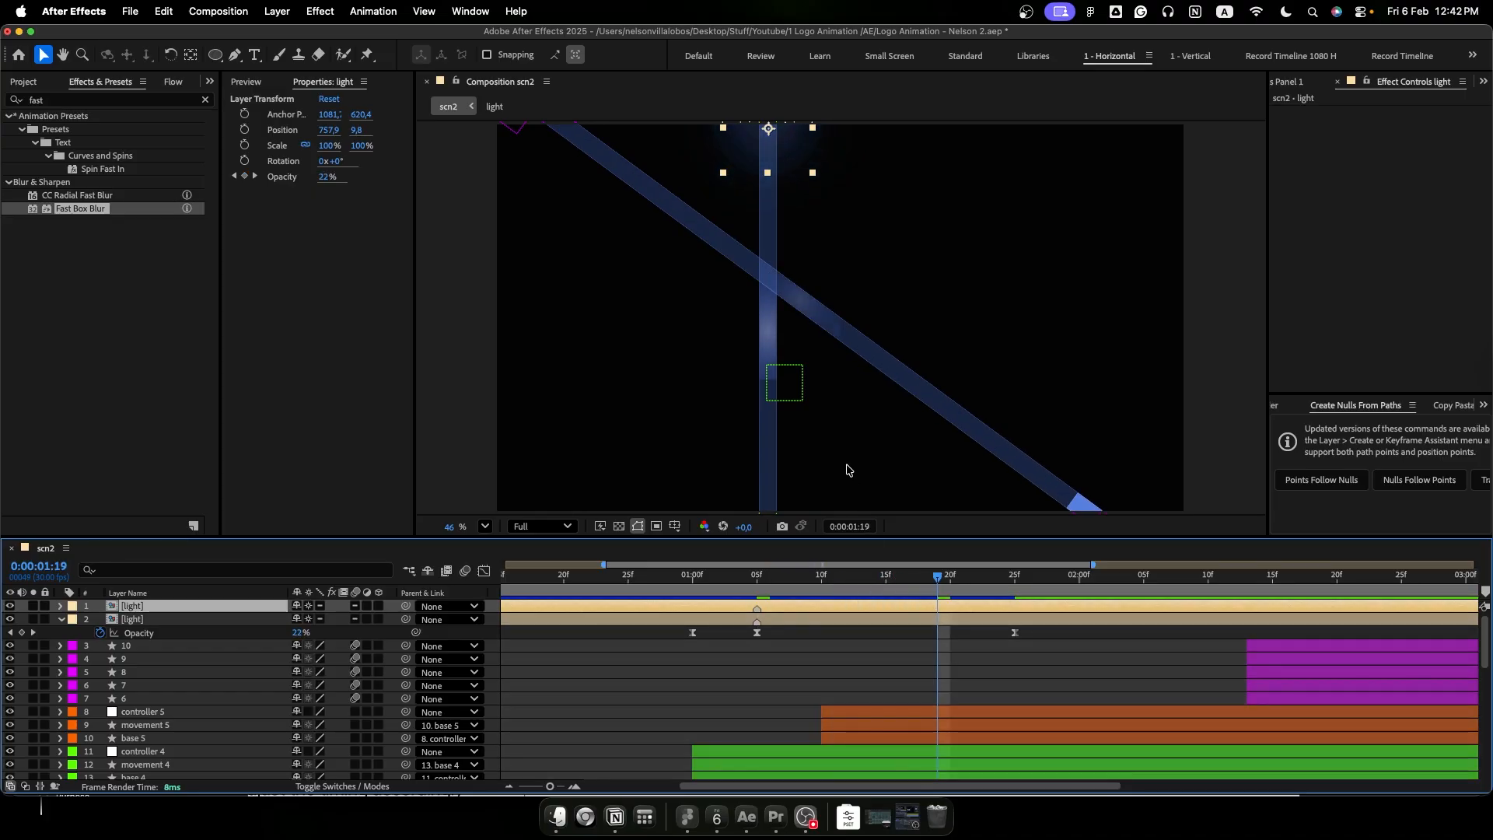
pyautogui.moveTo(770, 132); pyautogui.dragTo(1097, 513)
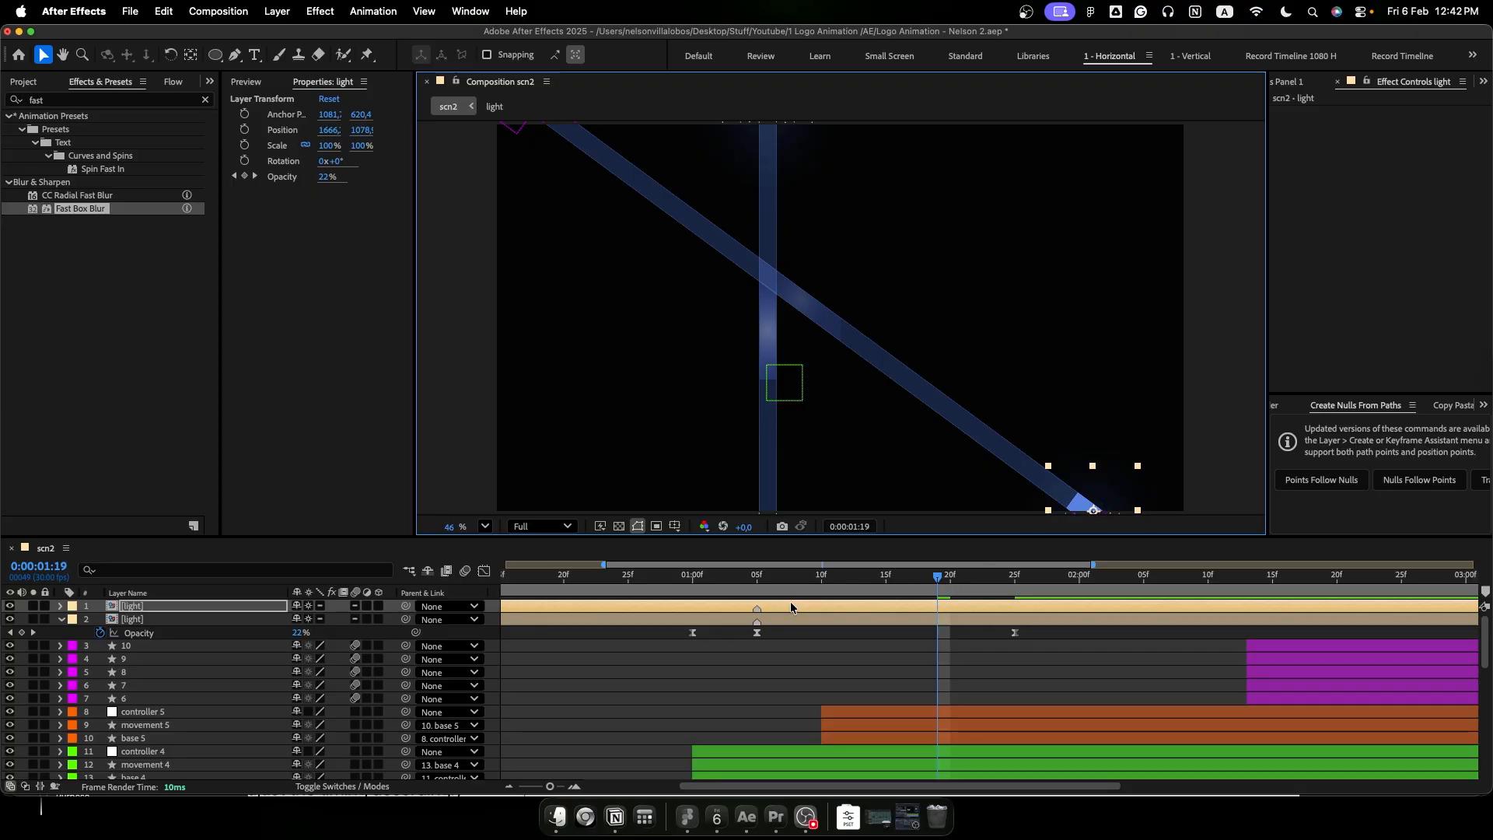
pyautogui.moveTo(759, 609); pyautogui.dragTo(949, 609)
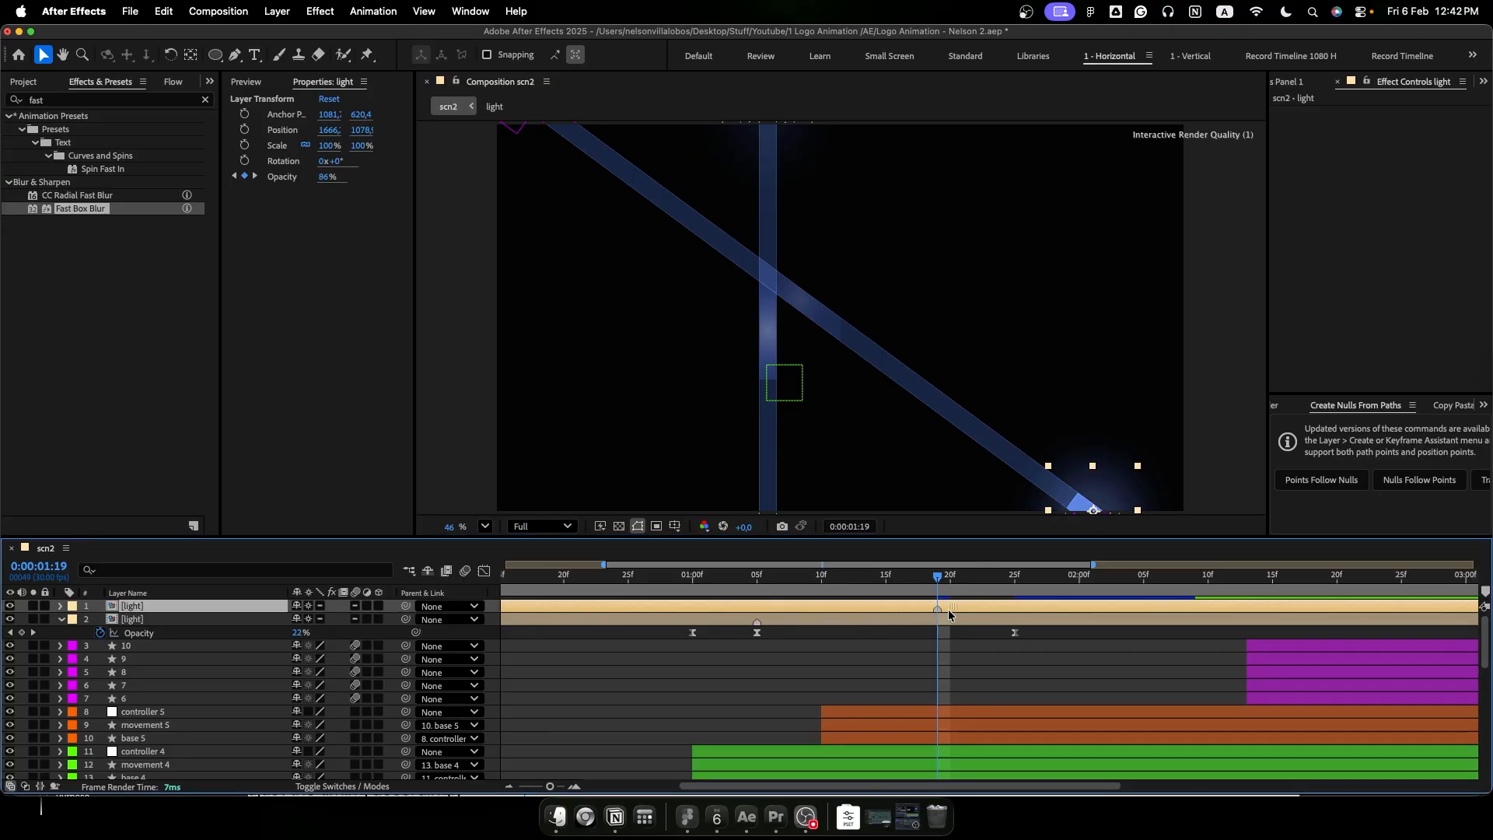
# - Duplicate the light layer for the third beam, aligning its marker with about 0:00:02:00 and moving the glow to that beam's end
pyautogui.click(951, 580)
pyautogui.moveTo(951, 580); pyautogui.dragTo(1079, 580)
pyautogui.press('super+d')
pyautogui.moveTo(1000, 606); pyautogui.dragTo(1142, 605)
pyautogui.moveTo(1094, 443); pyautogui.dragTo(585, 444)
# - Duplicate the light layer for the fourth and fifth beams, position and time each copy to its beam, and preview from the start
pyautogui.press('super+d')
pyautogui.moveTo(456, 506); pyautogui.dragTo(1060, 122)
pyautogui.moveTo(1127, 606); pyautogui.dragTo(1154, 606)
pyautogui.moveTo(1195, 577); pyautogui.dragTo(1236, 606)
pyautogui.press('super+d')
pyautogui.moveTo(1042, 128); pyautogui.dragTo(768, 498)
pyautogui.moveTo(976, 448); pyautogui.dragTo(1099, 445)
pyautogui.press('Home')
pyautogui.press('space')
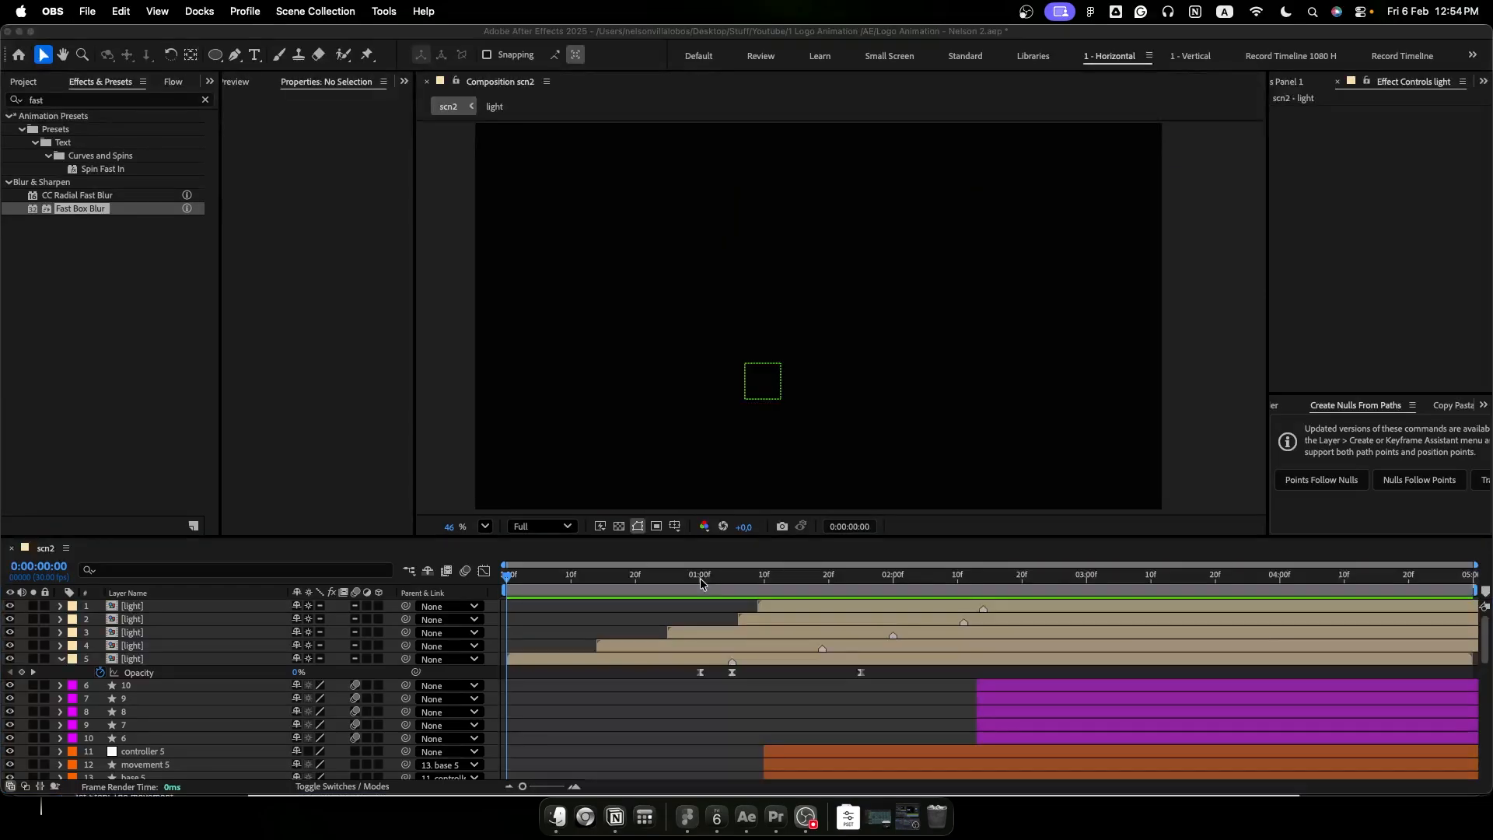
pyautogui.press('space')
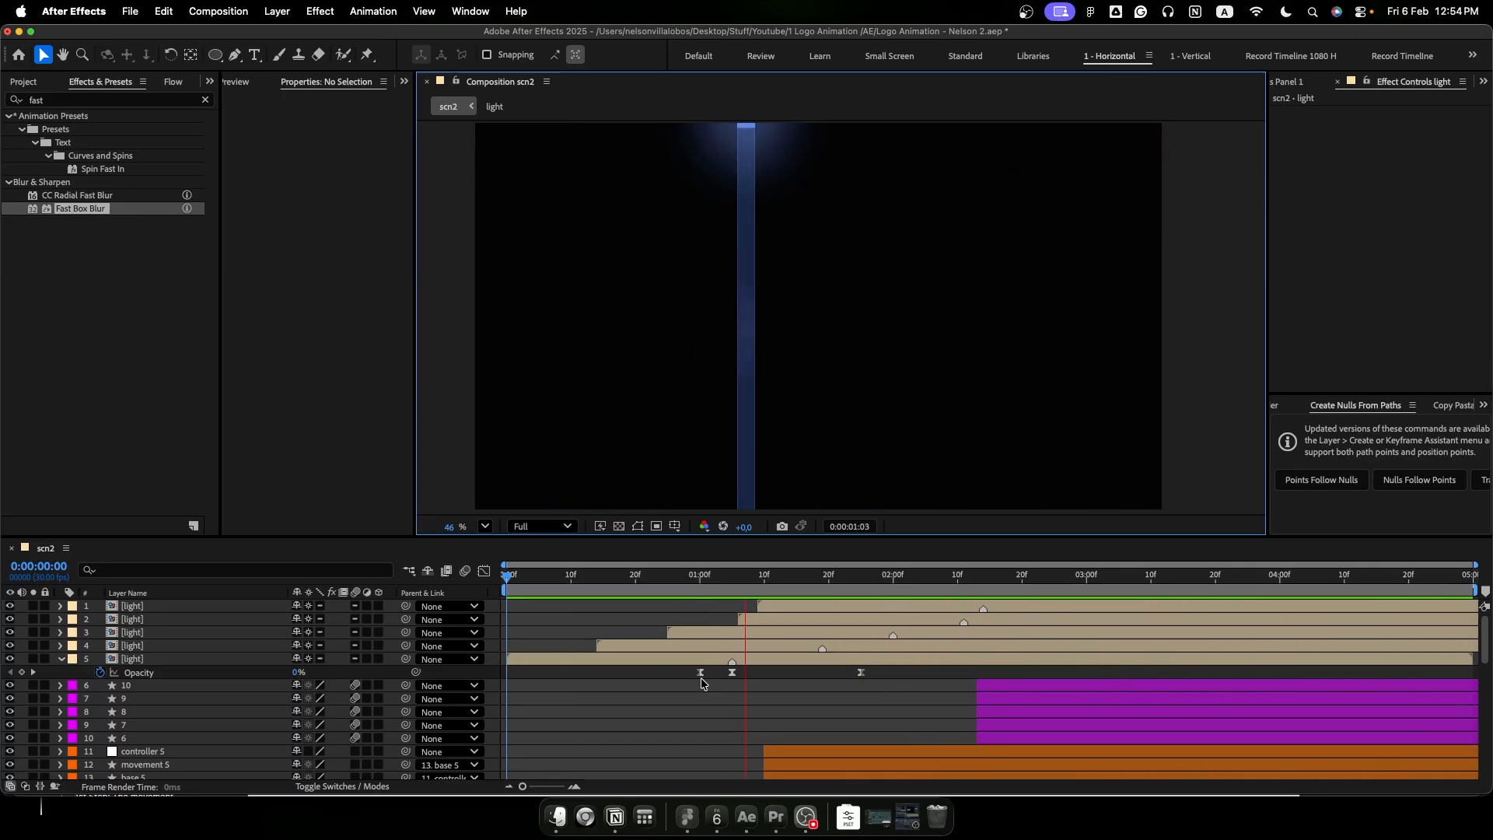
# - Apply the Deep Glow 2 effect to the first beam's "movement" layer
pyautogui.scroll(-8, 711, 677)
pyautogui.moveTo(568, 580); pyautogui.dragTo(610, 587)
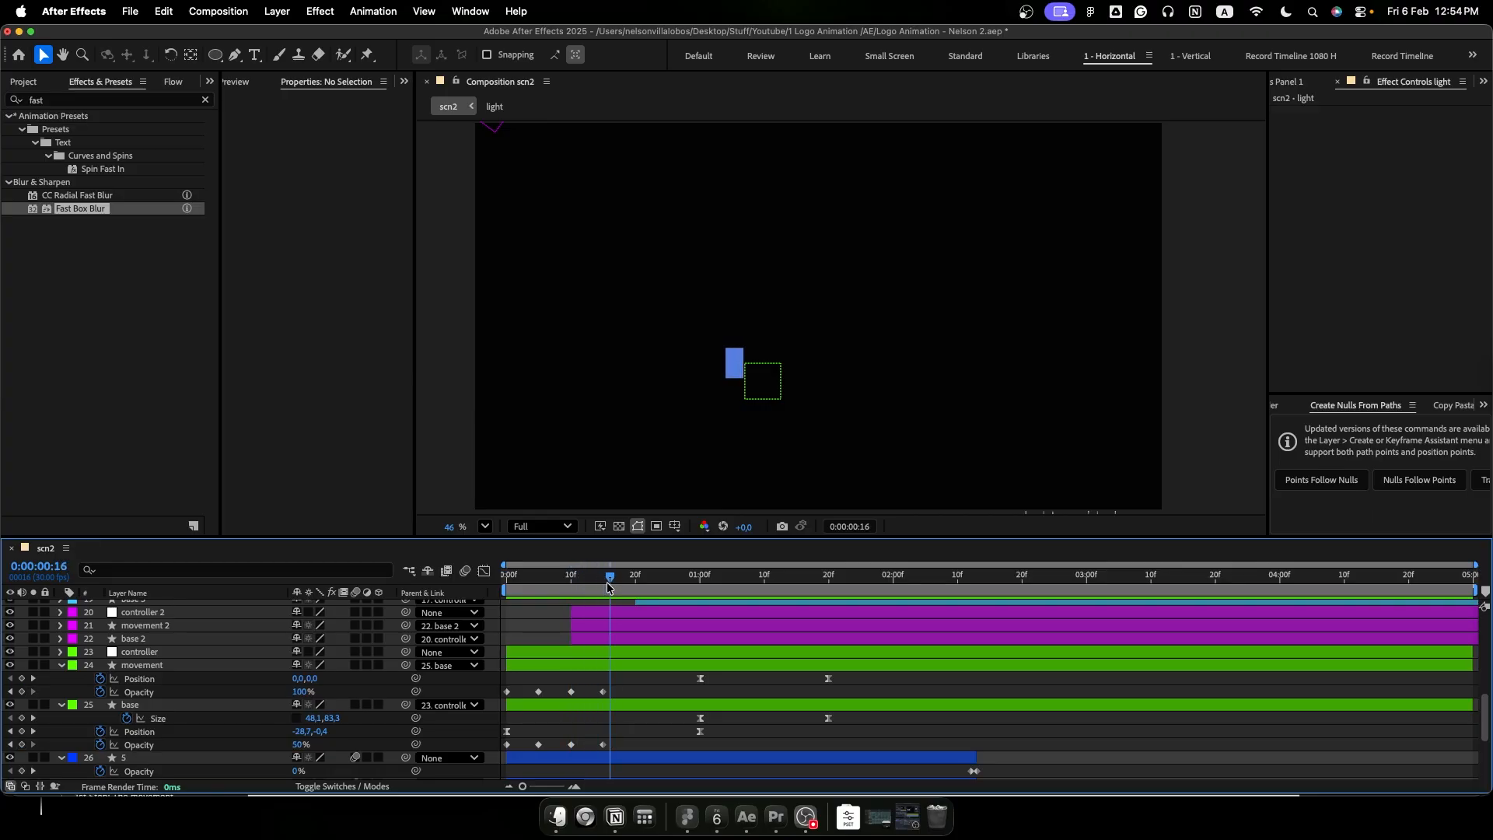
pyautogui.click(168, 667)
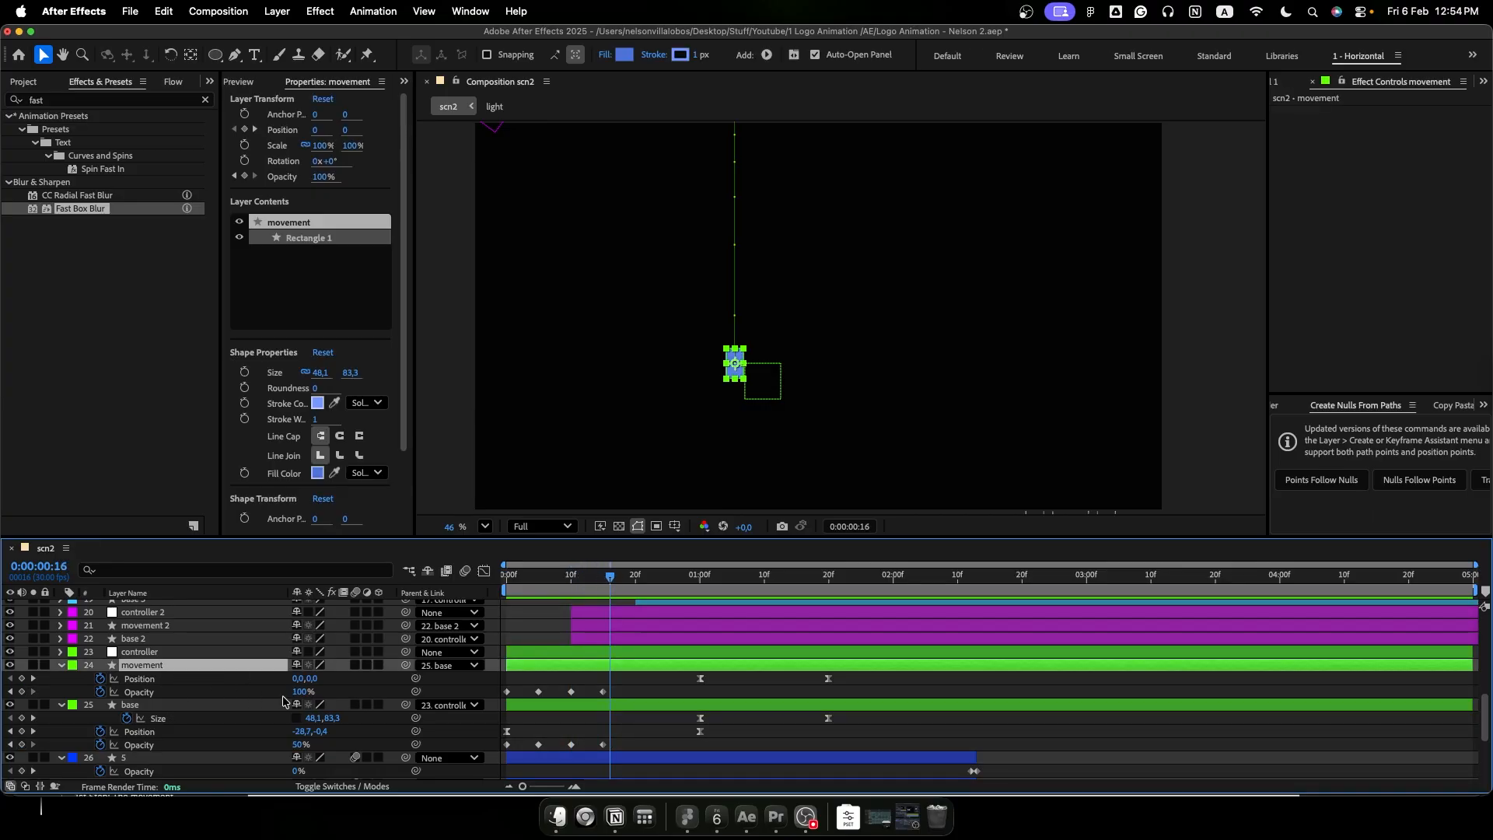
pyautogui.click(108, 99)
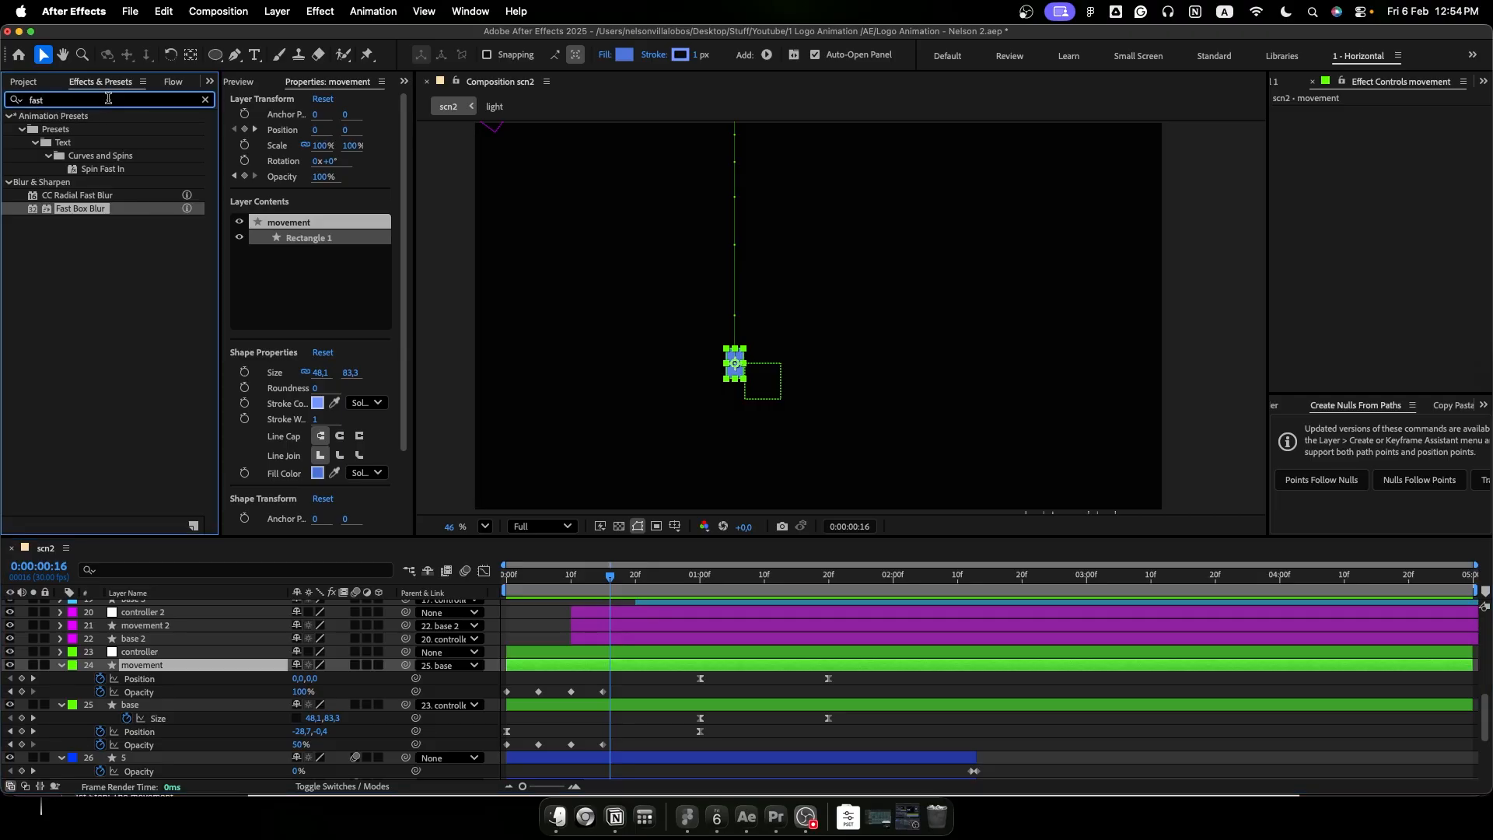
pyautogui.write('dee')
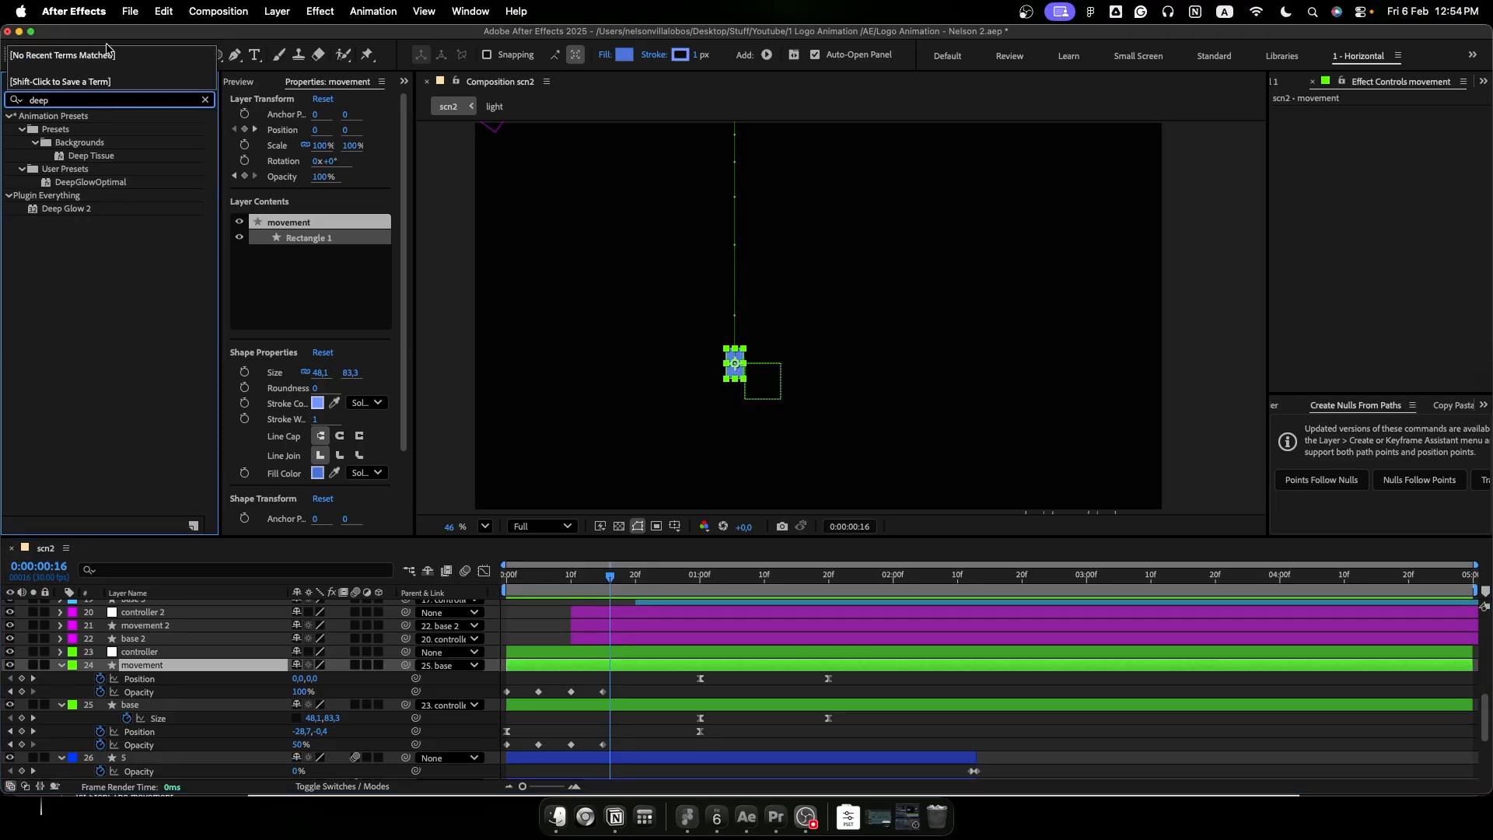
pyautogui.write('p')
pyautogui.moveTo(84, 206); pyautogui.dragTo(196, 668)
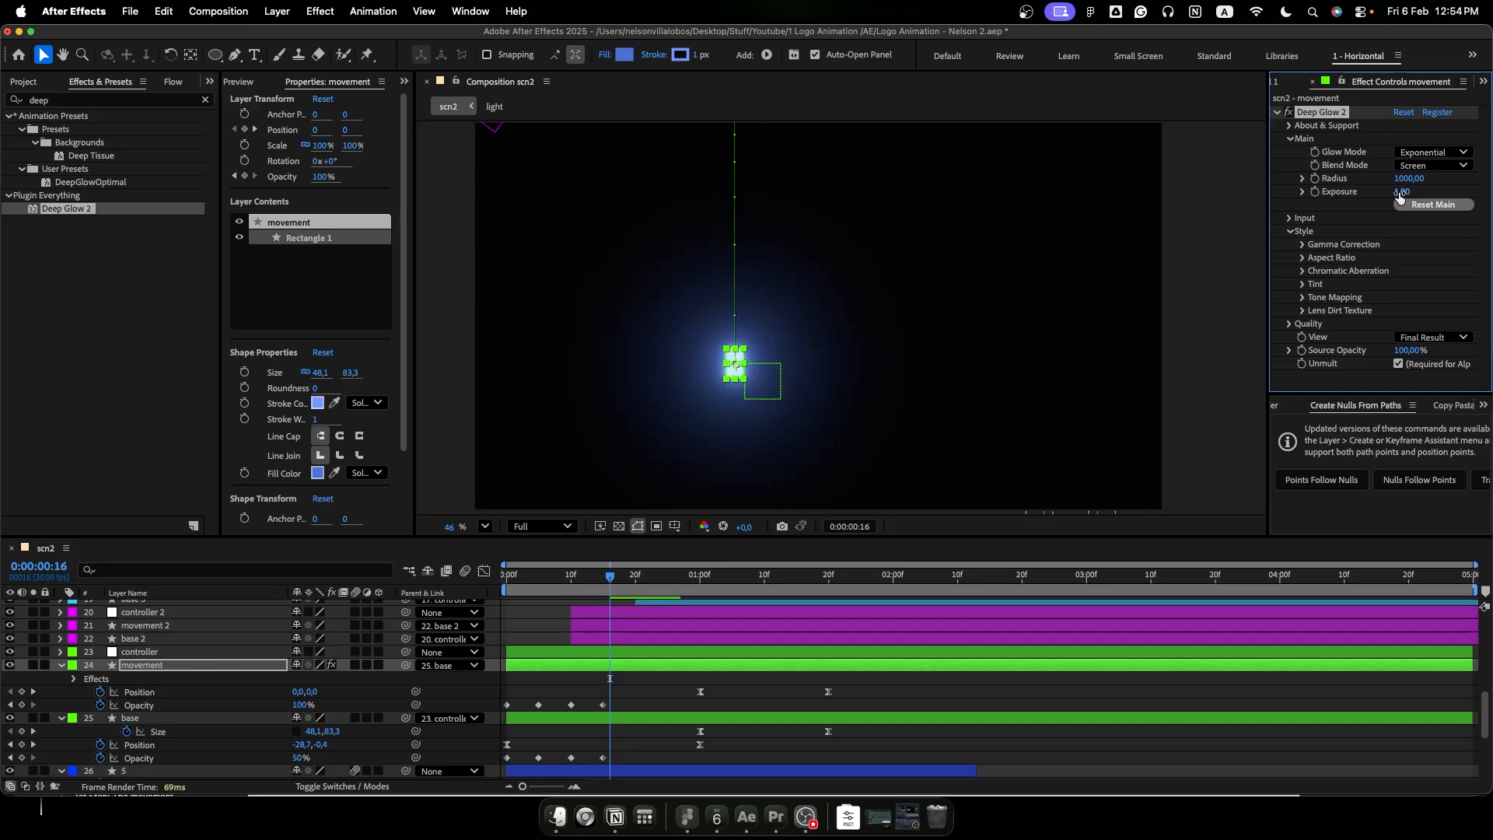
# - Lower the Deep Glow 2 exposure on the "movement" layer to 0.05 and preview the moving block
pyautogui.moveTo(1400, 192); pyautogui.dragTo(1360, 201)
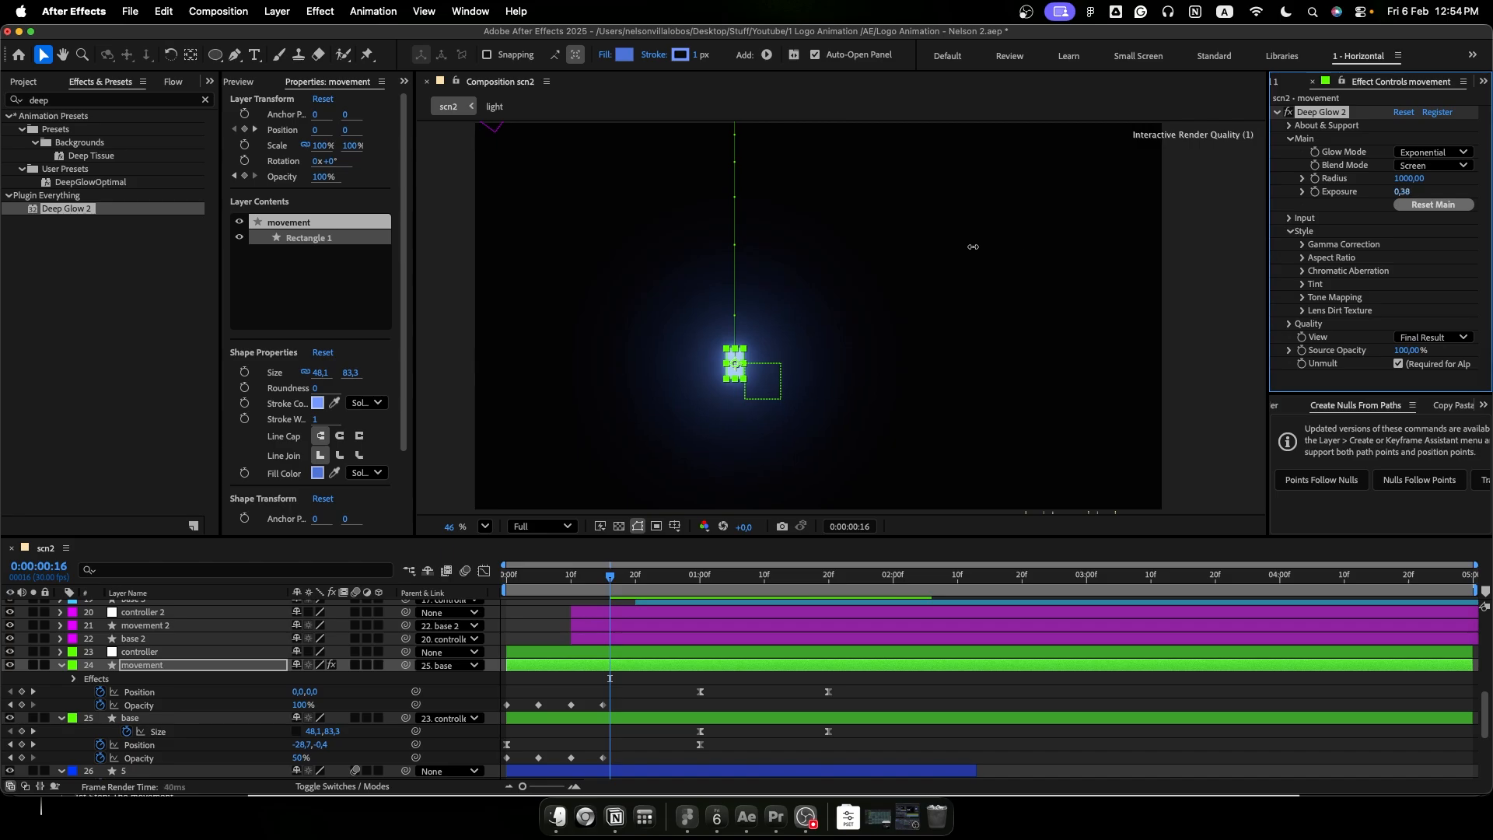
pyautogui.moveTo(871, 247); pyautogui.dragTo(828, 248)
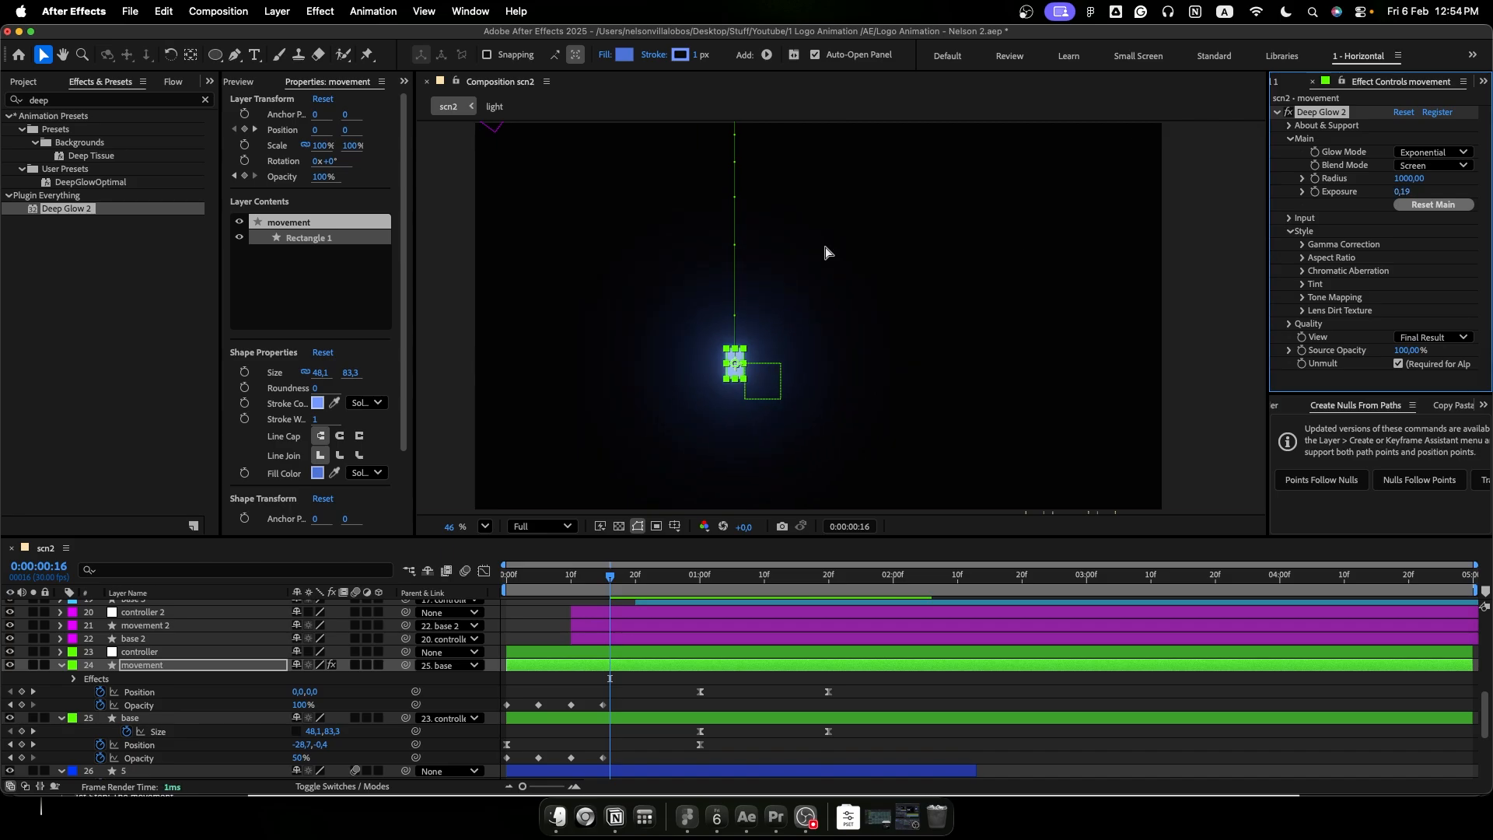
pyautogui.moveTo(1401, 199); pyautogui.dragTo(1322, 199)
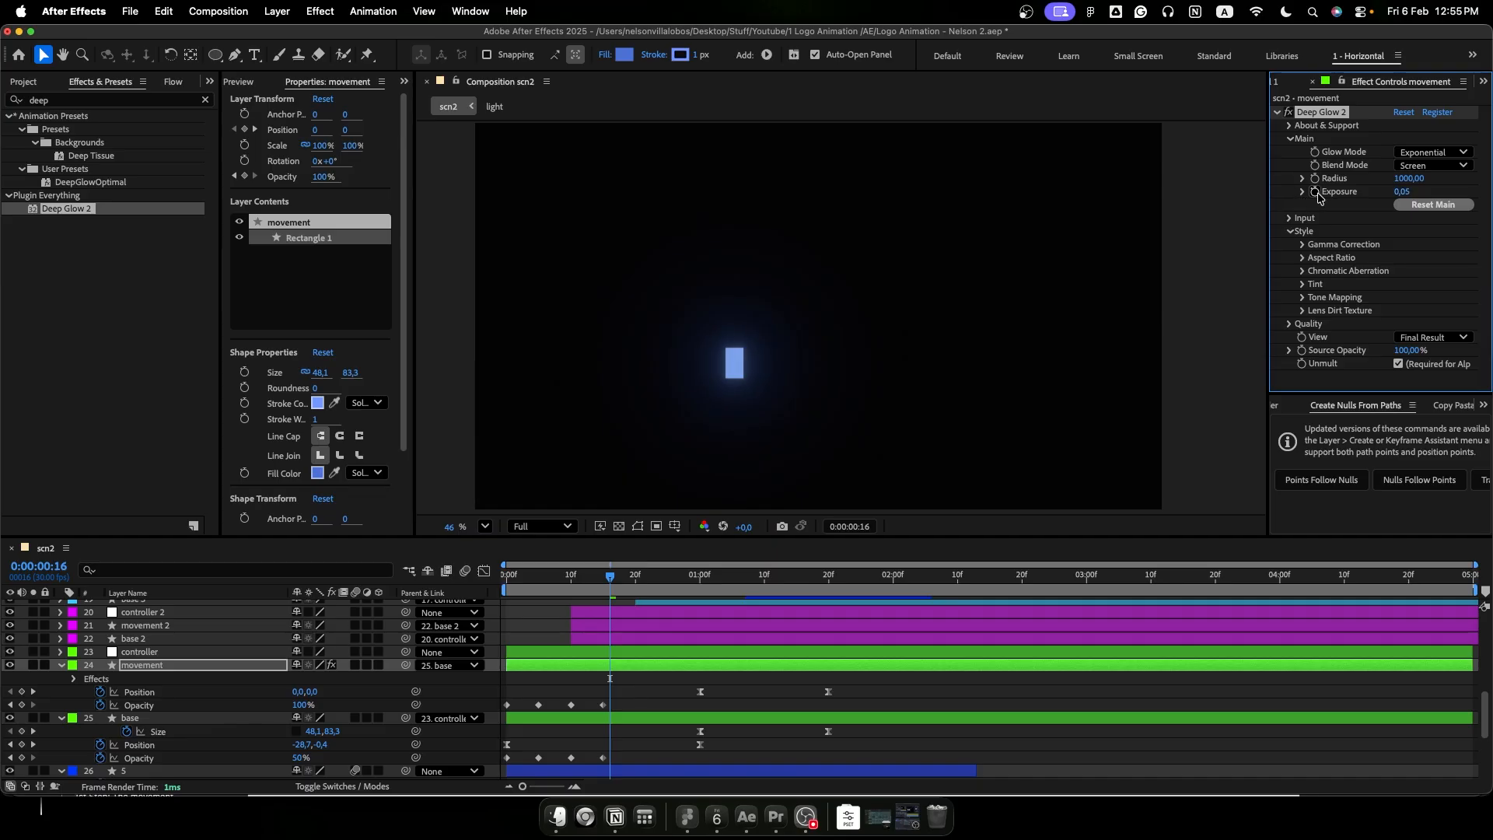
pyautogui.press('space')
pyautogui.moveTo(679, 575)
pyautogui.mouseDown()
pyautogui.moveTo(776, 576)
pyautogui.moveTo(692, 590)
pyautogui.mouseUp()
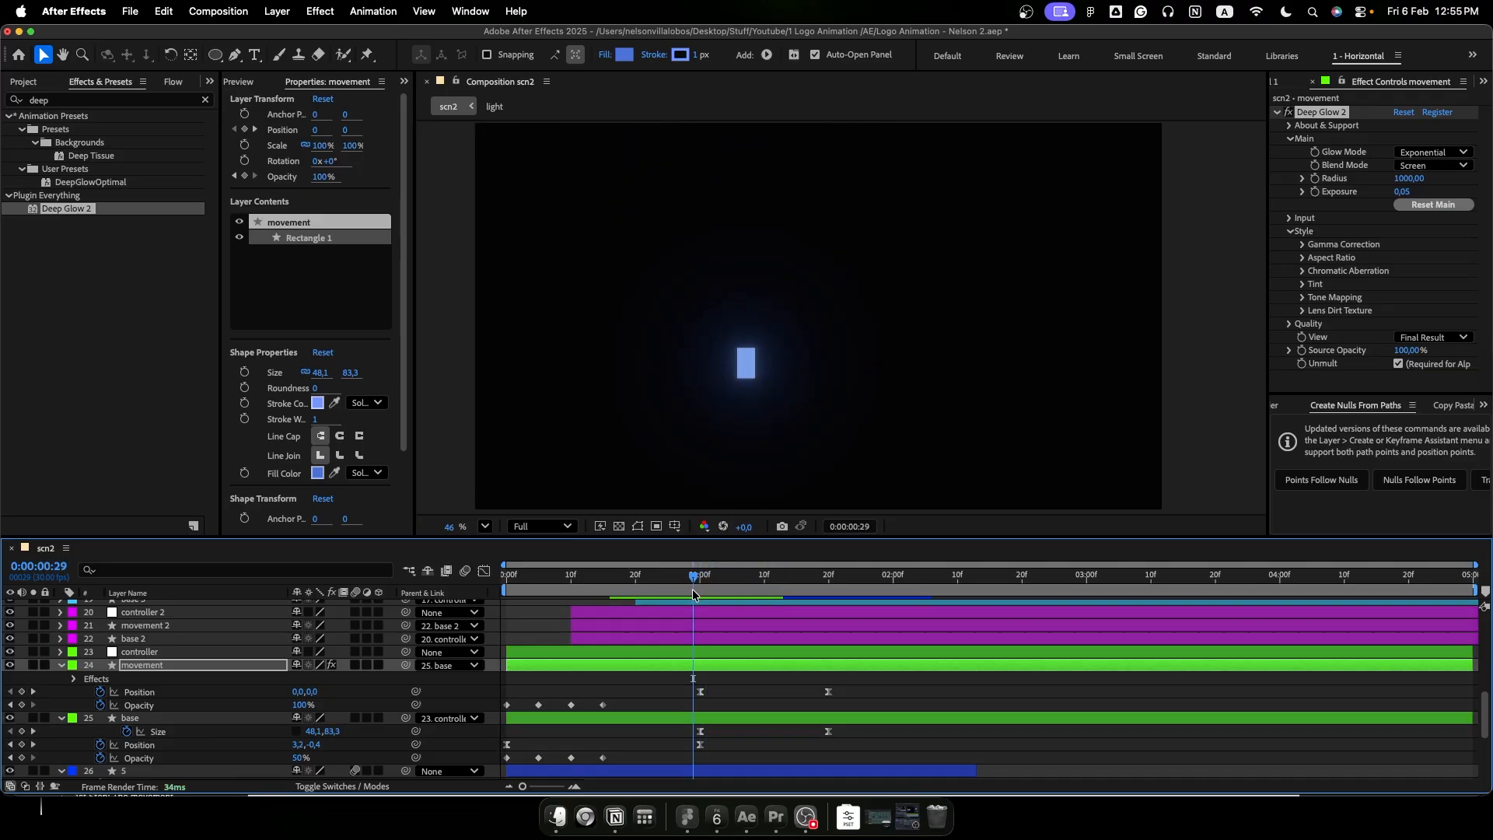
# - Copy the Deep Glow 2 effect from "movement" to the movement 2, movement 3, movement 4 and movement 5 layers
pyautogui.click(1278, 114)
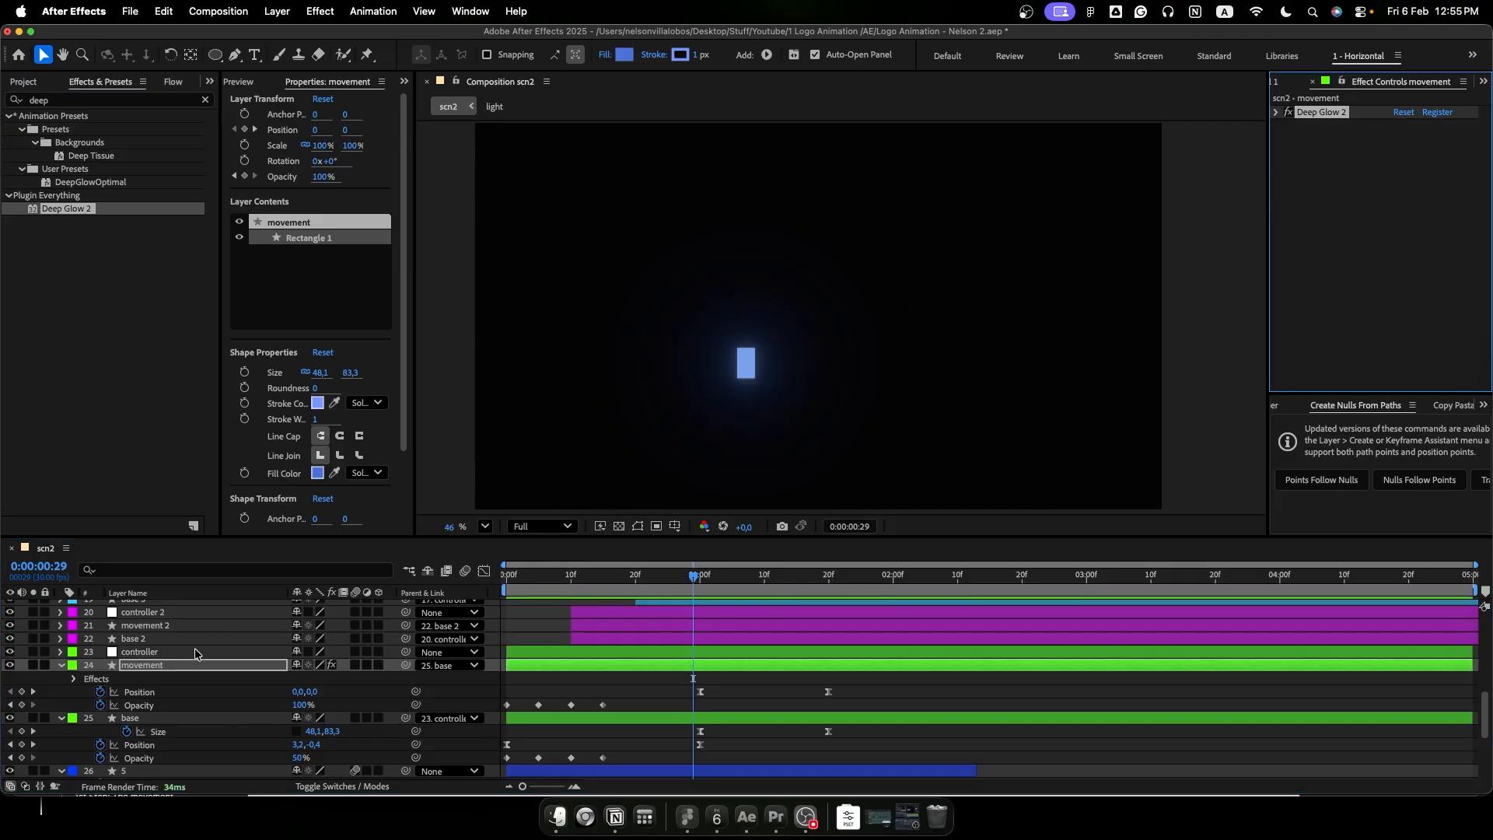
pyautogui.click(156, 627)
pyautogui.scroll(2, 178, 646)
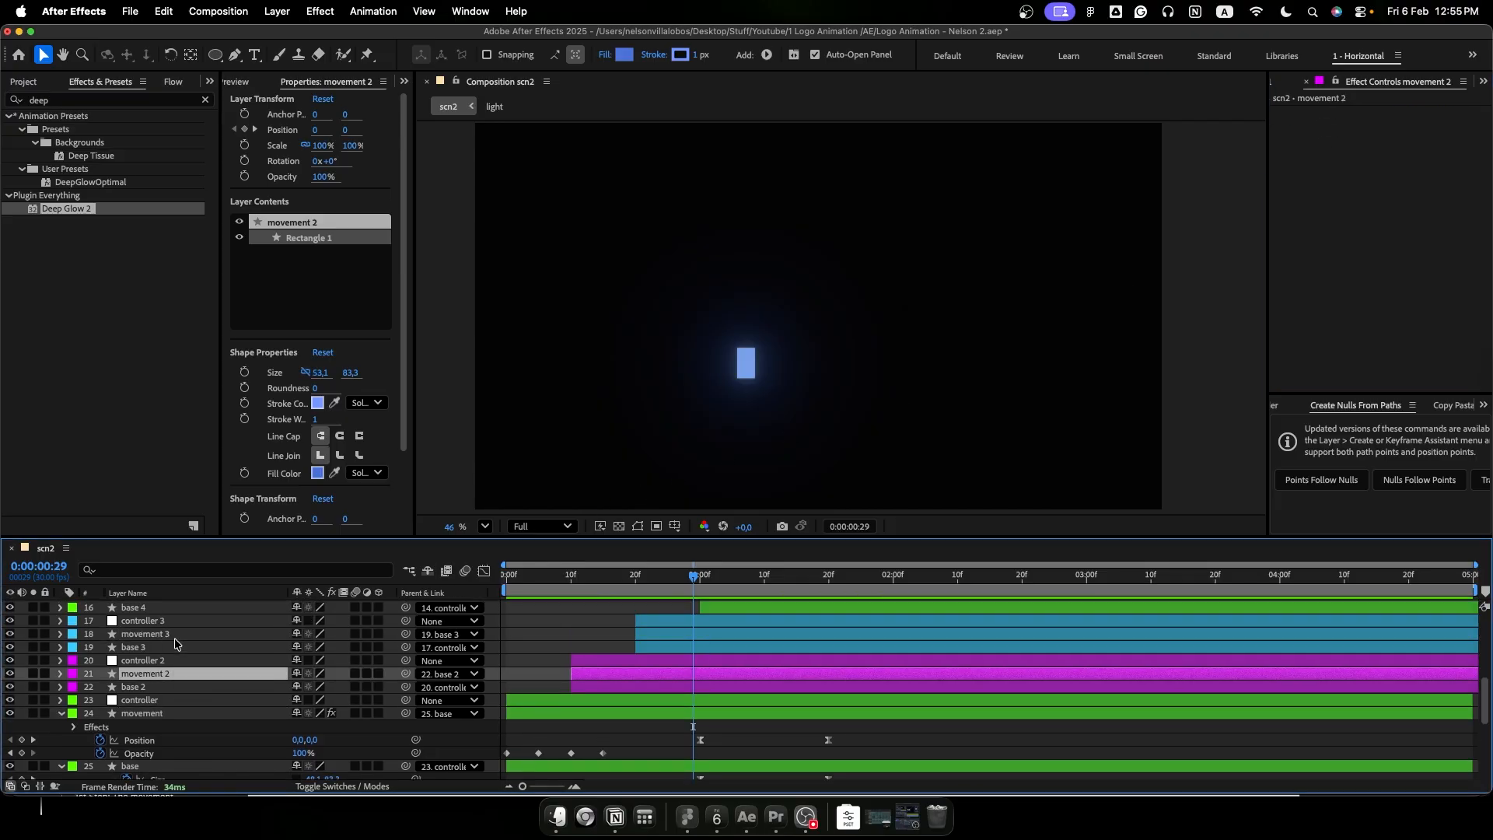
pyautogui.keyDown('super'); pyautogui.click(166, 633); pyautogui.keyUp('super')
pyautogui.scroll(2, 166, 634)
pyautogui.keyDown('super'); pyautogui.click(165, 624); pyautogui.keyUp('super')
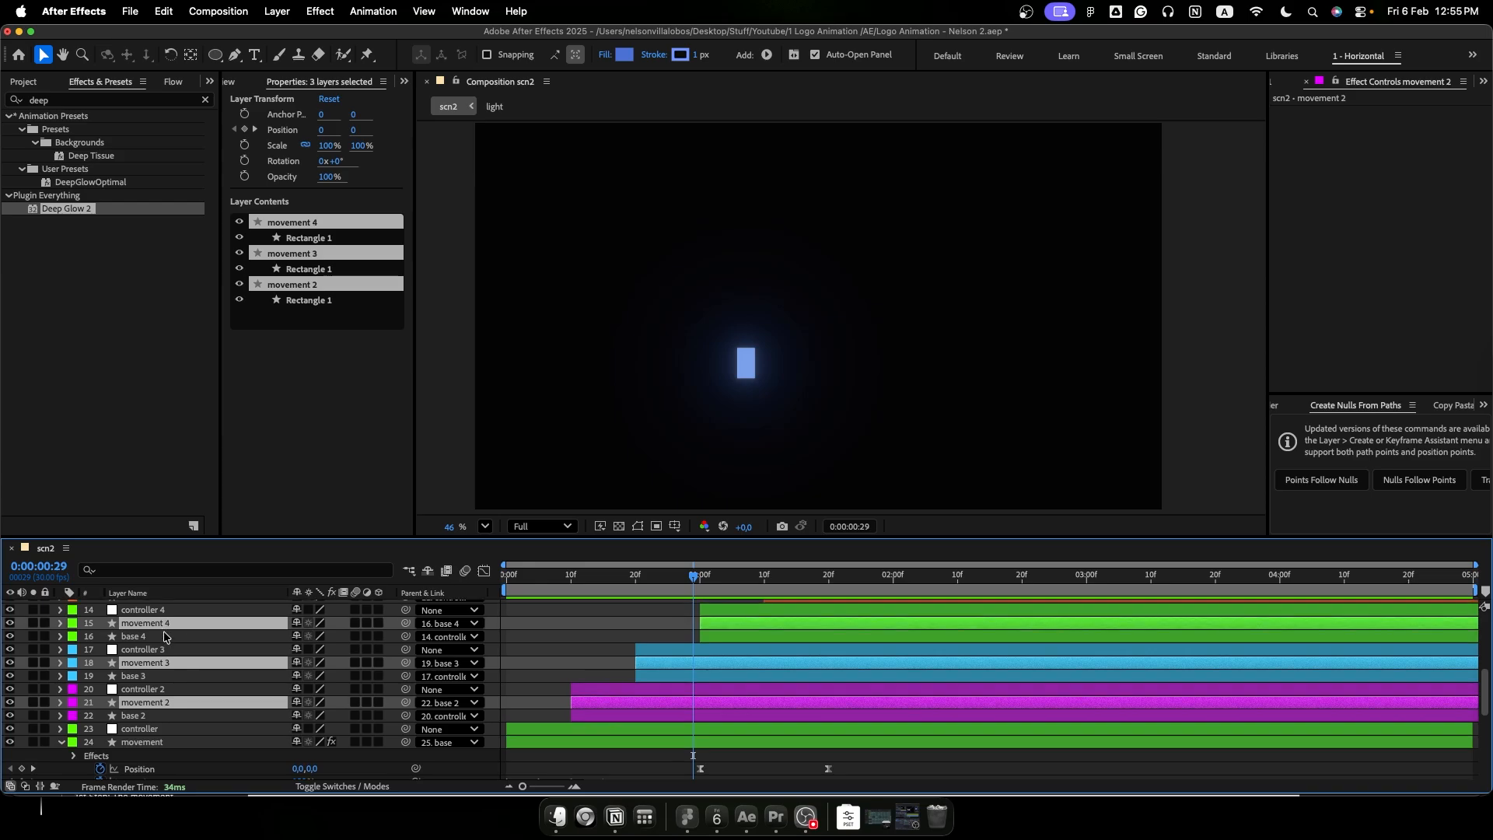
pyautogui.scroll(3, 164, 630)
pyautogui.keyDown('super'); pyautogui.click(161, 628); pyautogui.keyUp('super')
pyautogui.press('super+v')
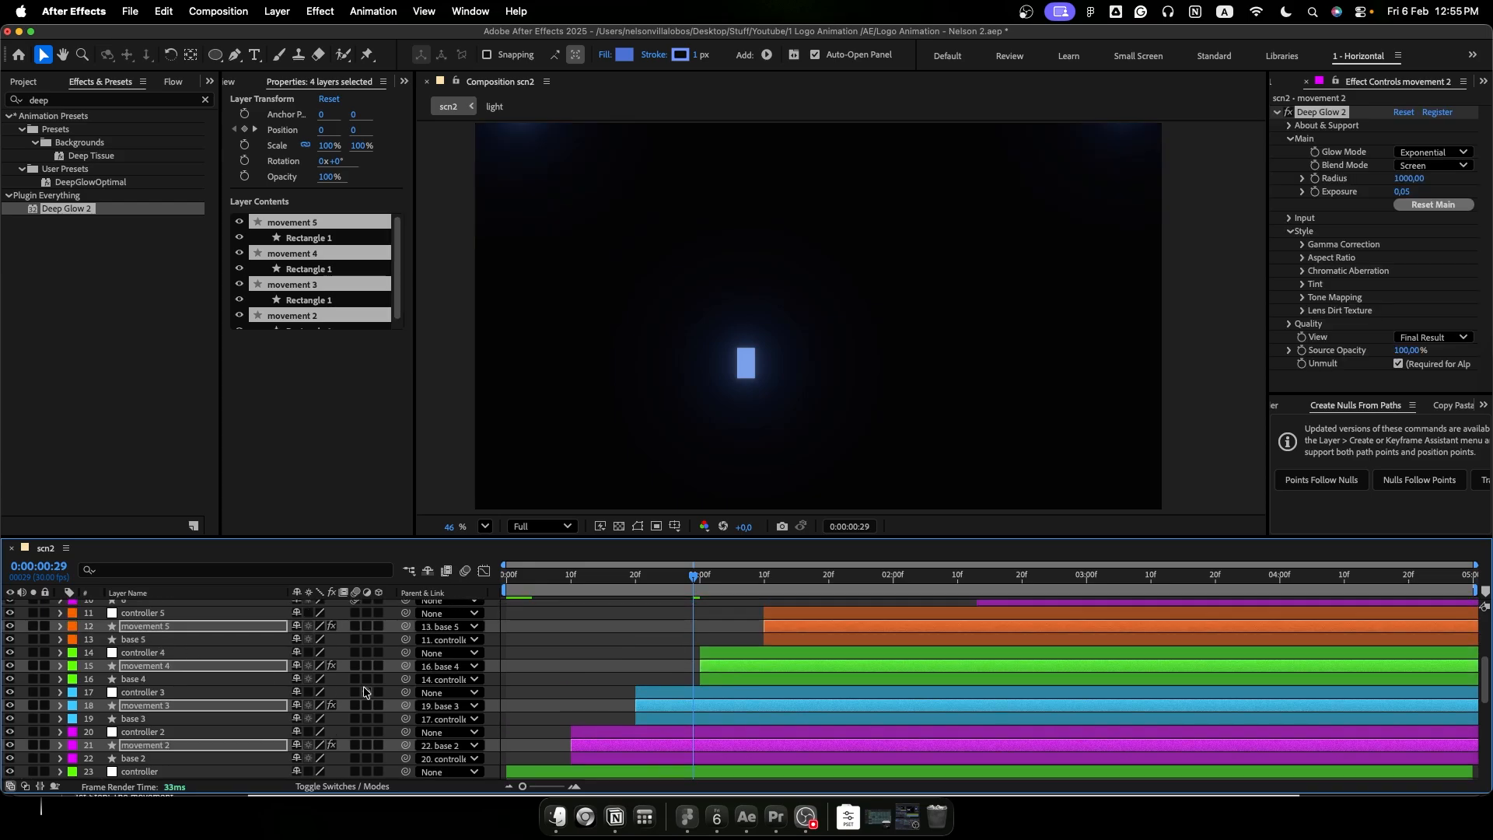
# - Paste Deep Glow 2 onto the base 2 layer and set an Exposure keyframe of 0.05 at 0:00:01:00
pyautogui.moveTo(694, 576); pyautogui.dragTo(608, 667)
pyautogui.scroll(-3, 607, 664)
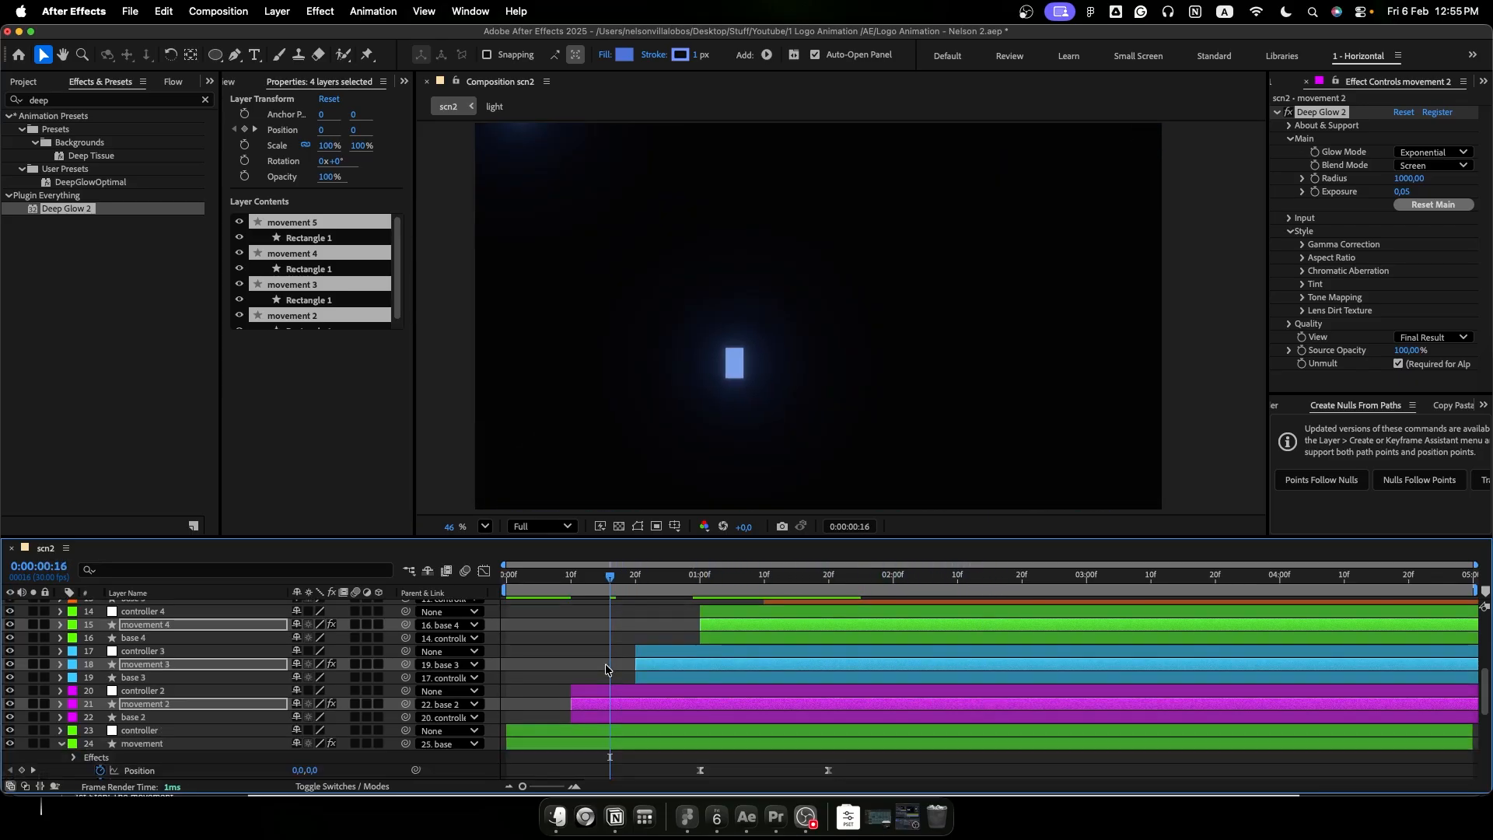
pyautogui.moveTo(613, 579); pyautogui.dragTo(702, 603)
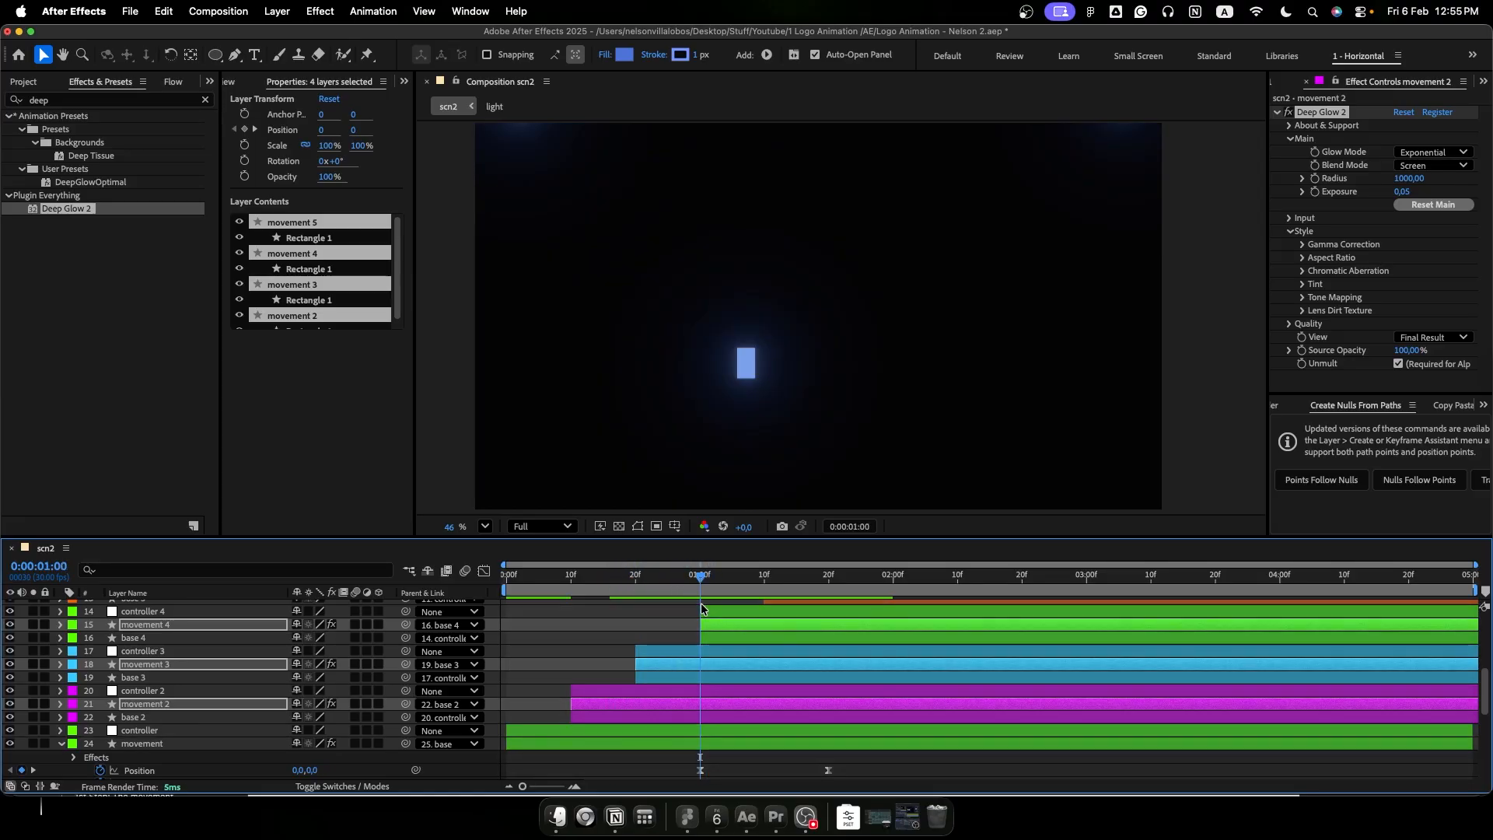
pyautogui.click(156, 716)
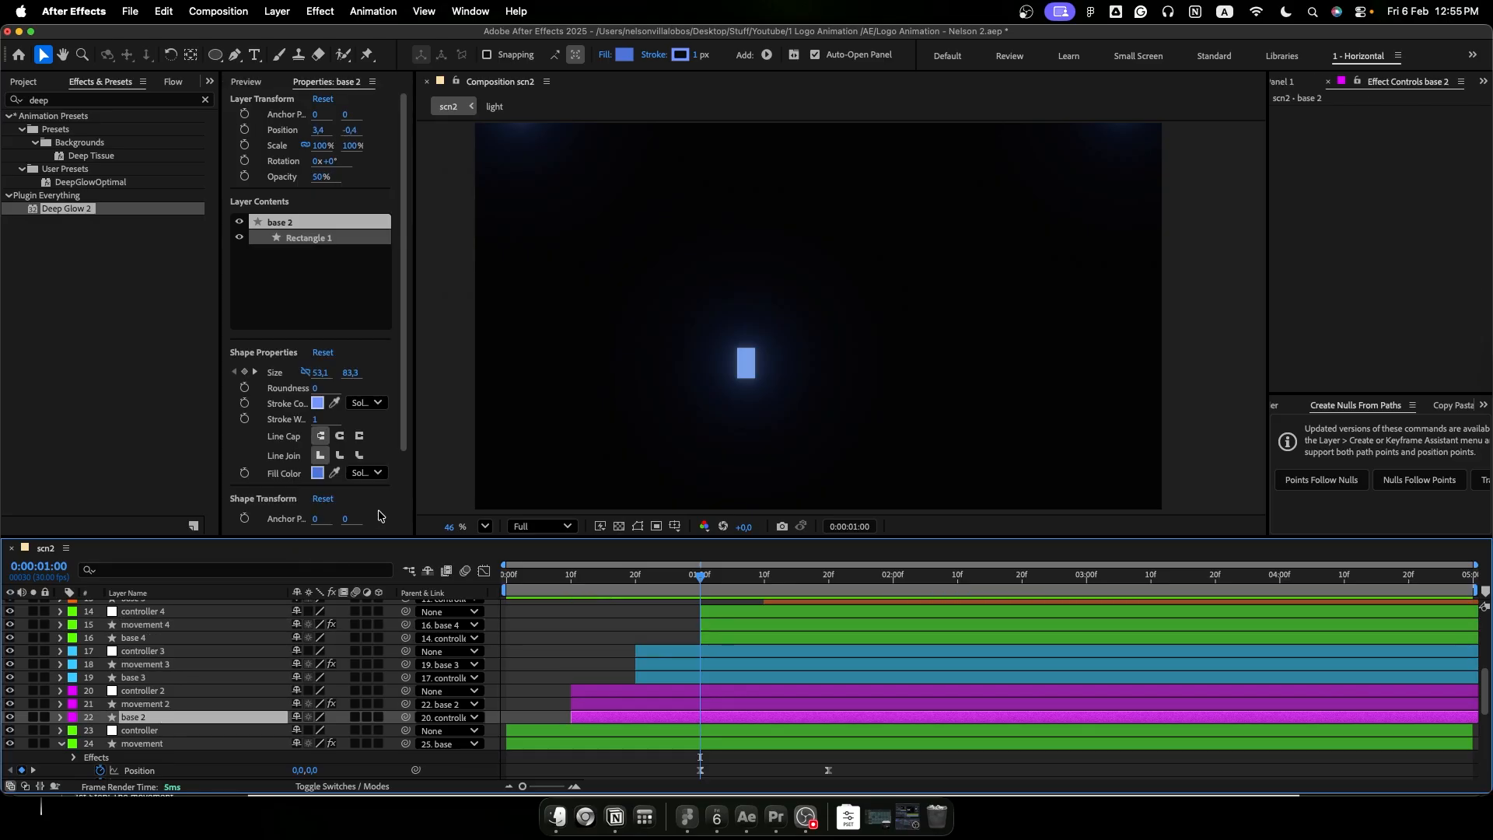
pyautogui.press('super+v')
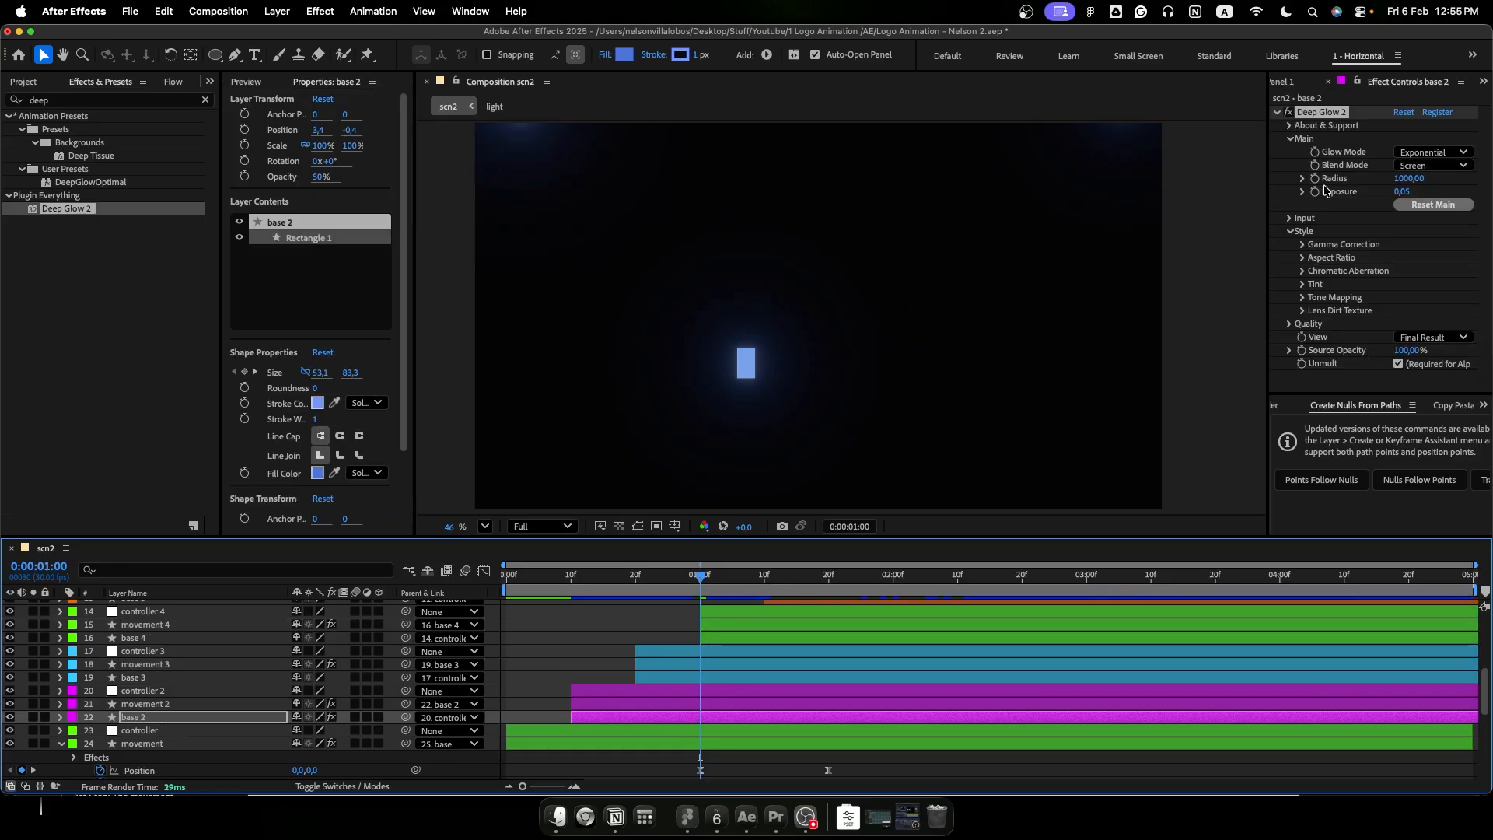
pyautogui.click(1315, 191)
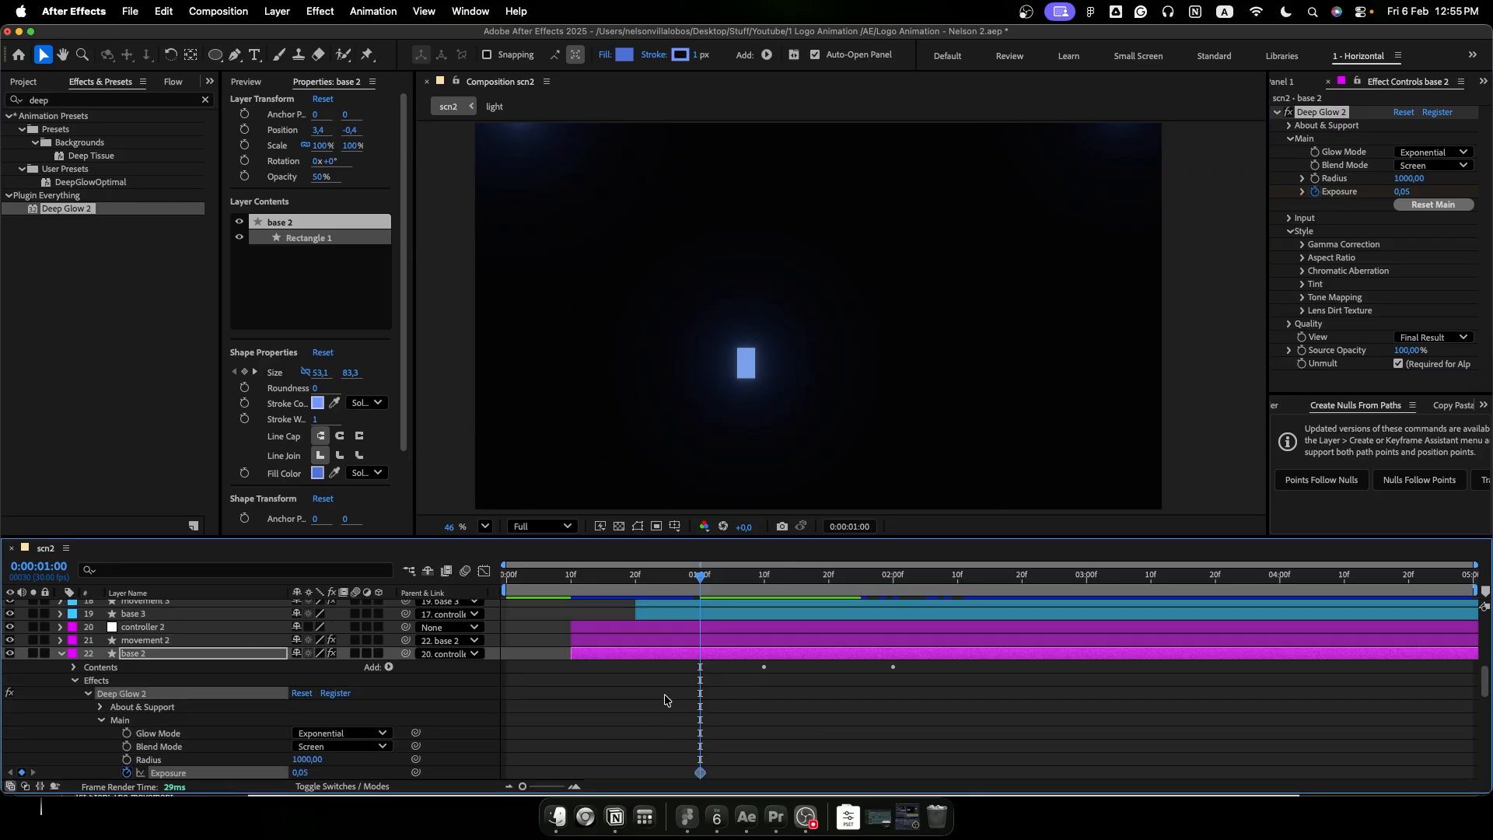
# - Add an Exposure keyframe of 0 on base 2 at 0:00:00:25, five frames before the glow's peak
pyautogui.press('pageup')
pyautogui.press('pageup')
pyautogui.press('pageup')
pyautogui.press('pageup')
pyautogui.press('pageup')
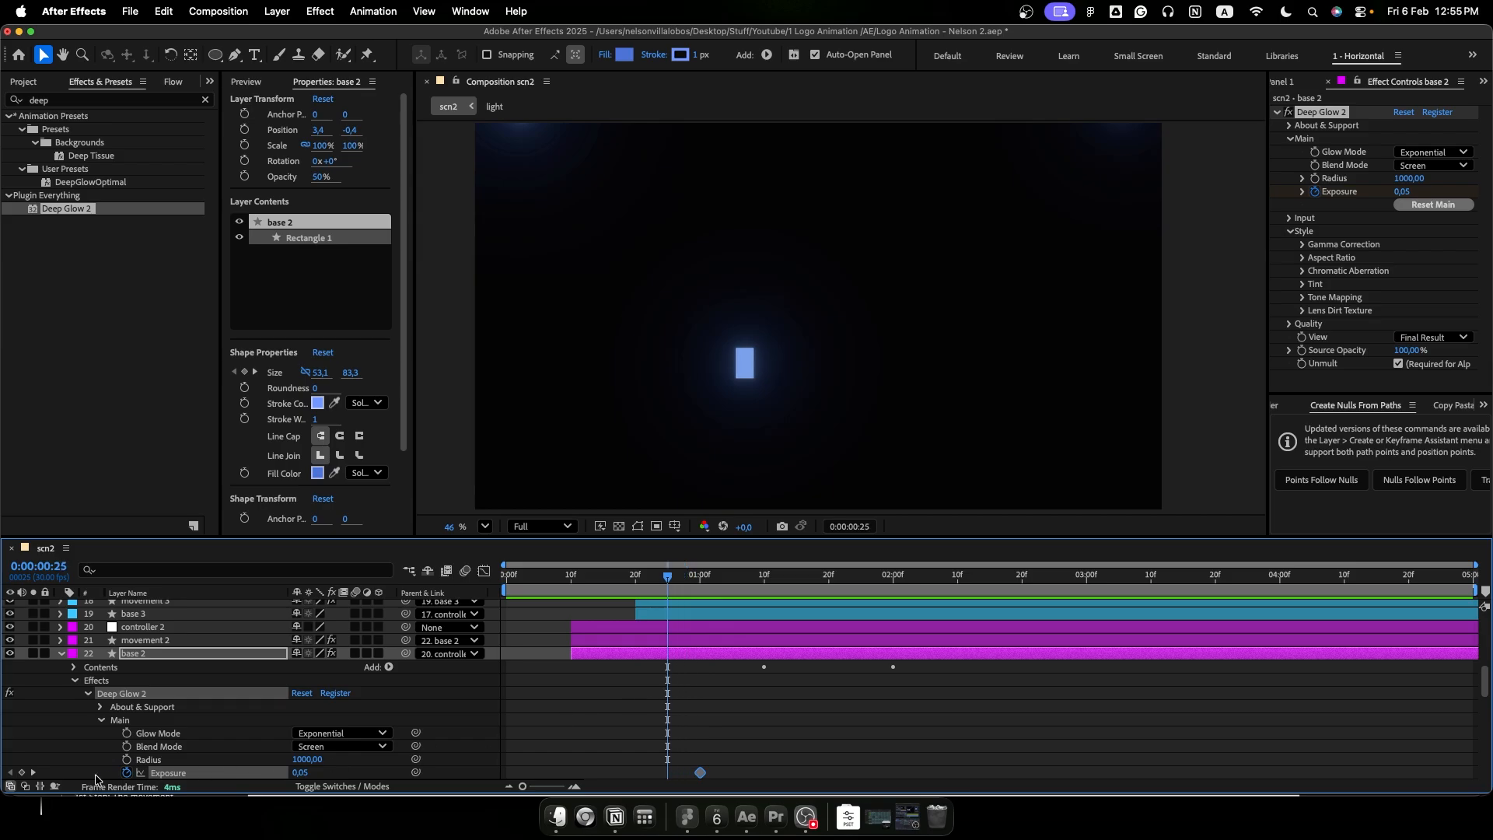
pyautogui.click(22, 772)
pyautogui.moveTo(300, 772); pyautogui.dragTo(293, 772)
pyautogui.moveTo(670, 582); pyautogui.dragTo(702, 584)
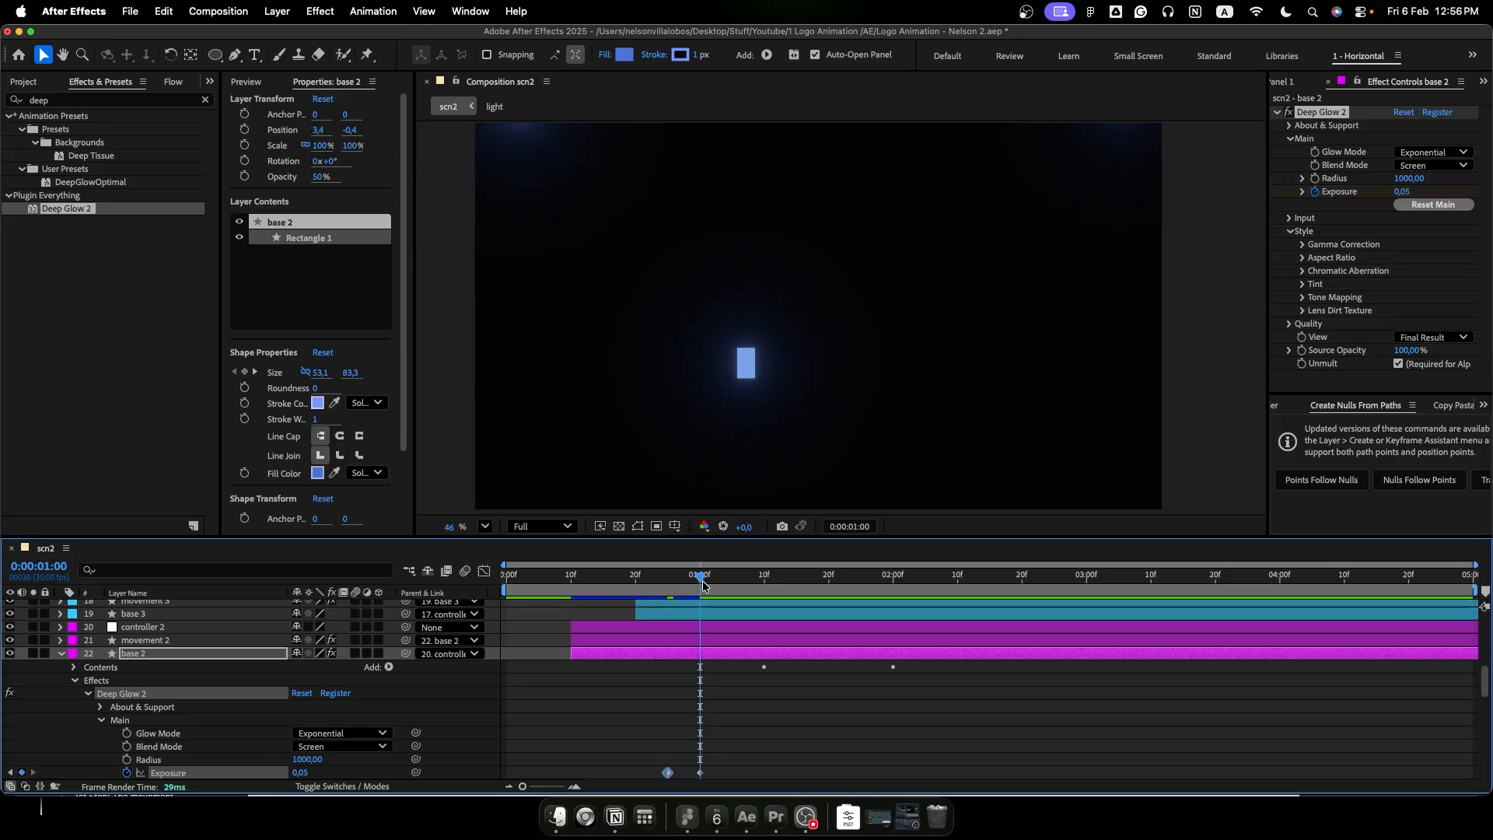
# - Keyframe base 2's Exposure back to 0 at 0:00:02:00 and apply Easy Ease to all three Exposure keyframes
pyautogui.press('space')
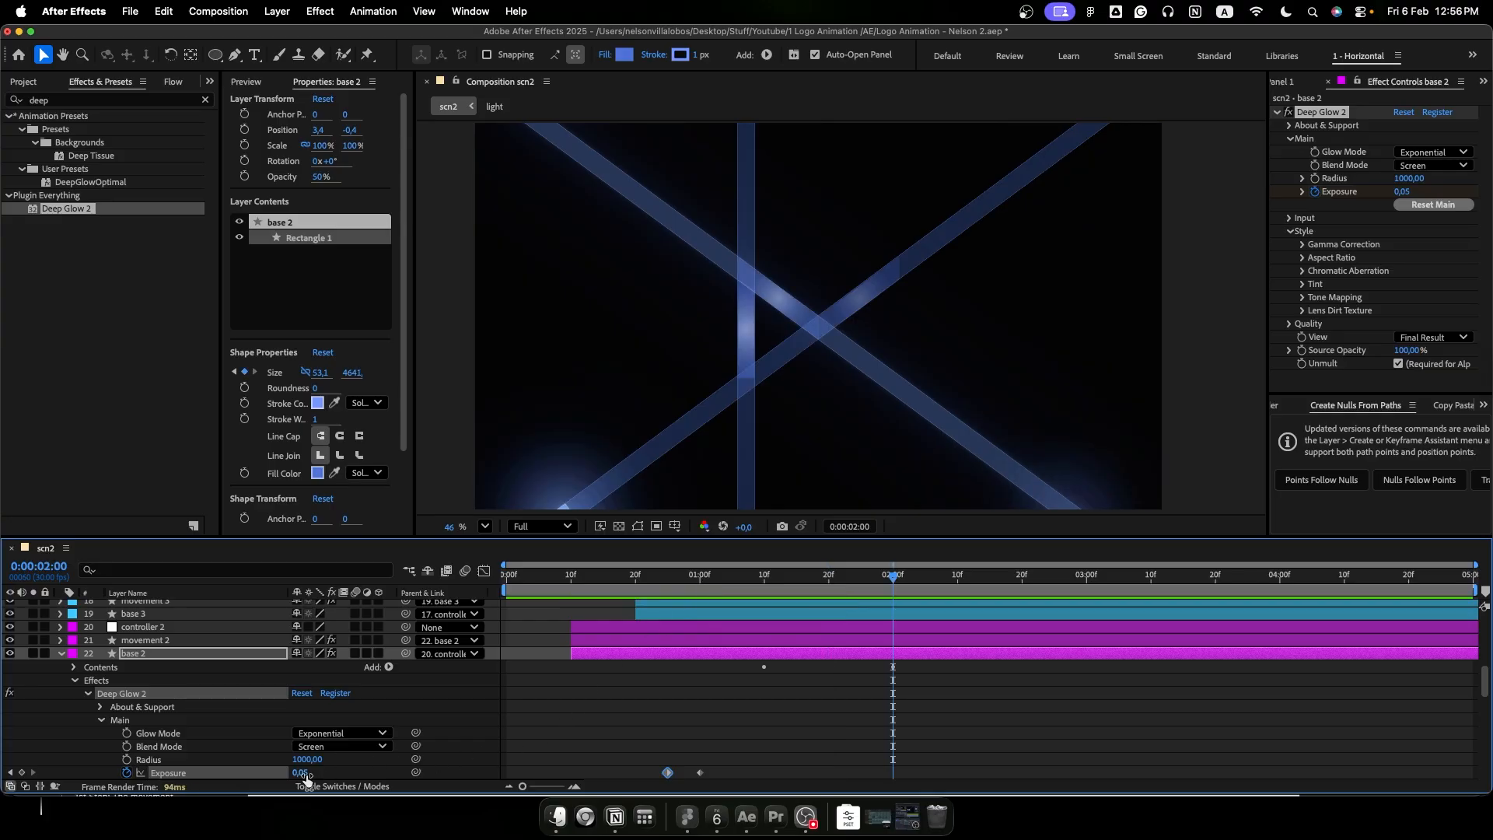
pyautogui.moveTo(303, 775); pyautogui.dragTo(254, 778)
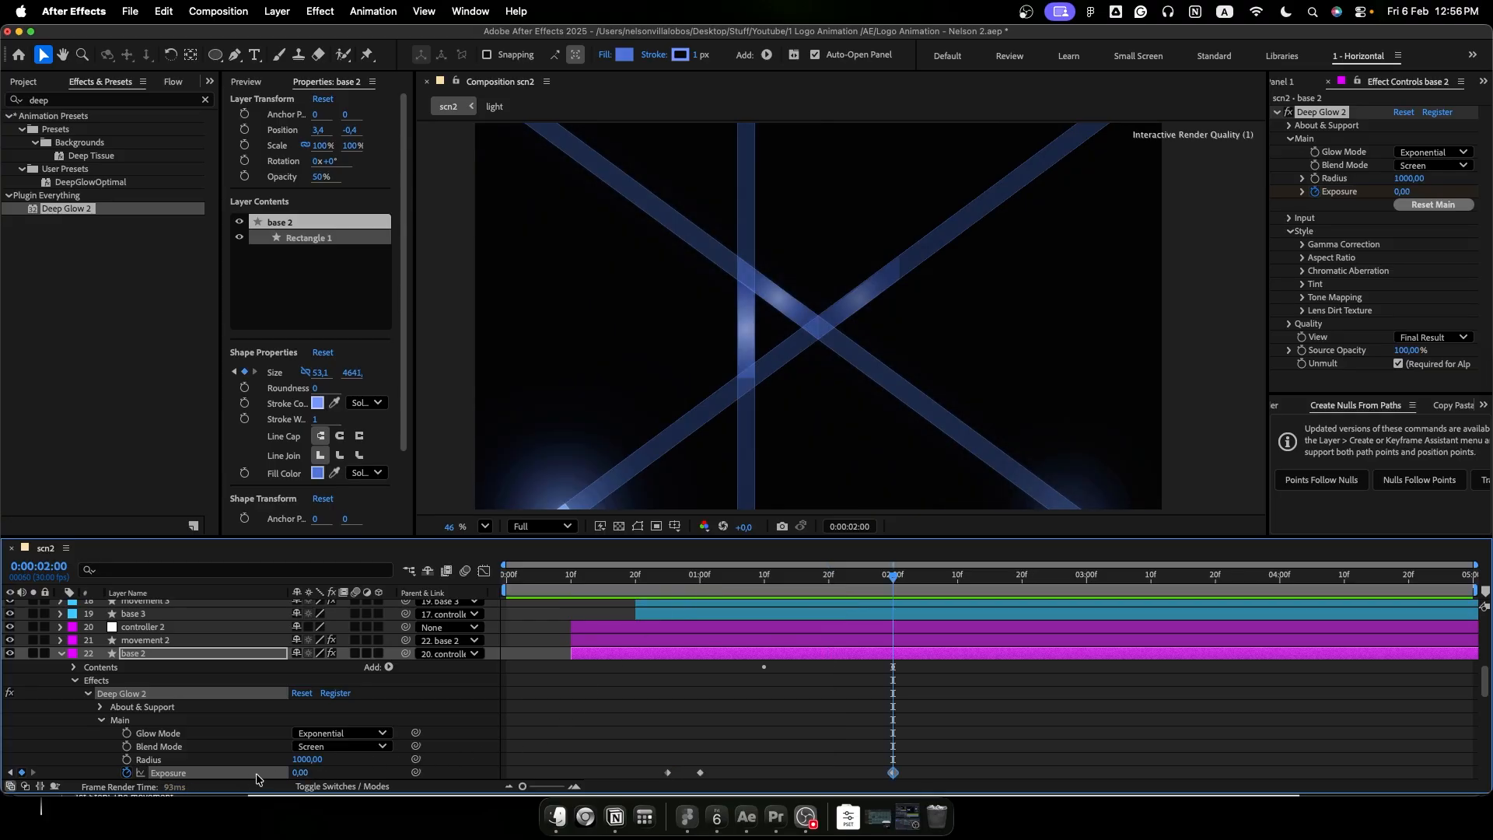
pyautogui.moveTo(921, 765); pyautogui.dragTo(638, 776)
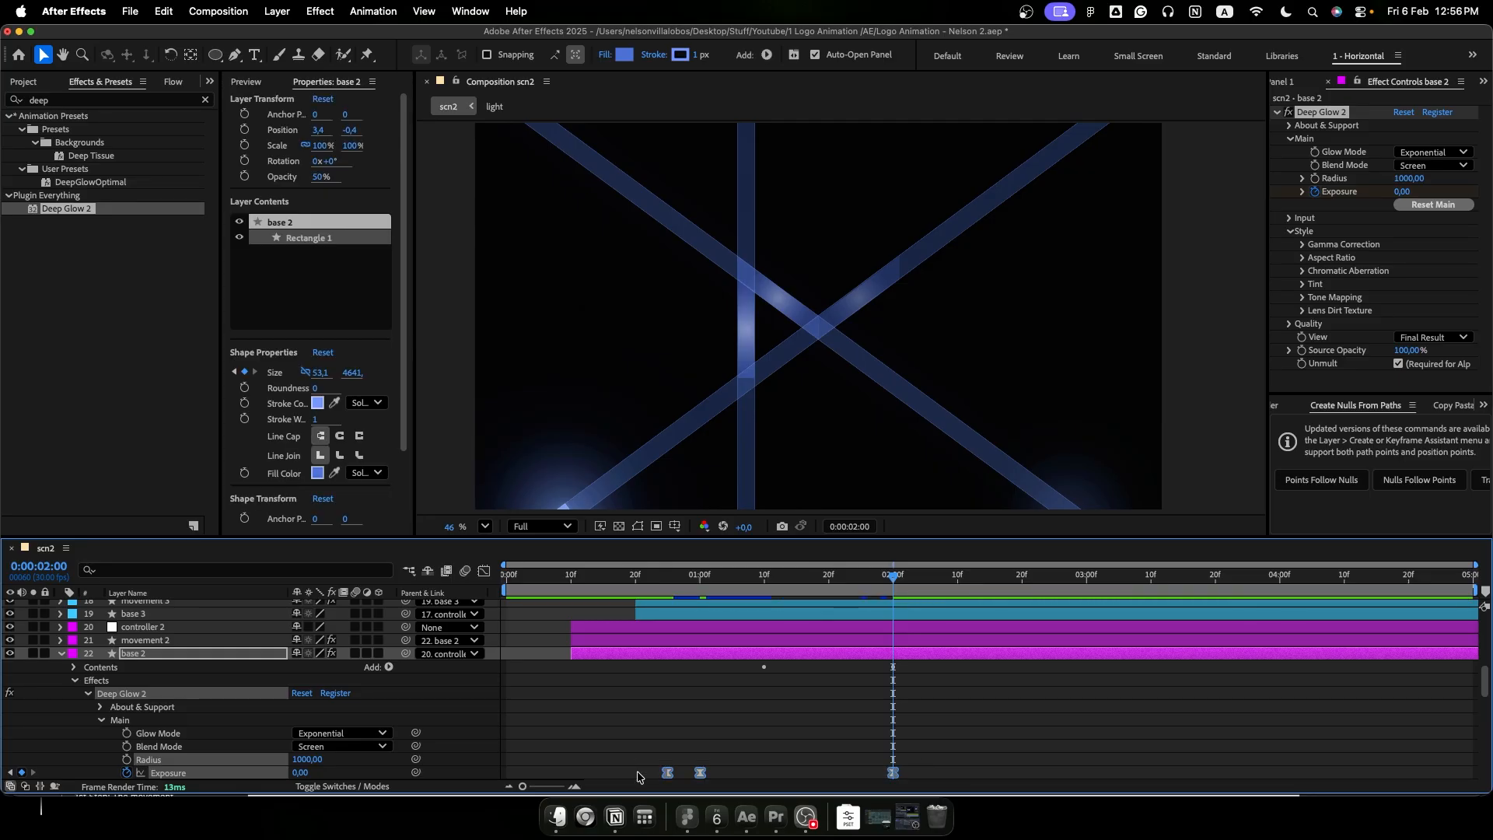
# - Shape base 2's Exposure value curve so the glow rises sharply around 0:00:01:00 and decays gradually to 0:00:02:00
pyautogui.click(484, 571)
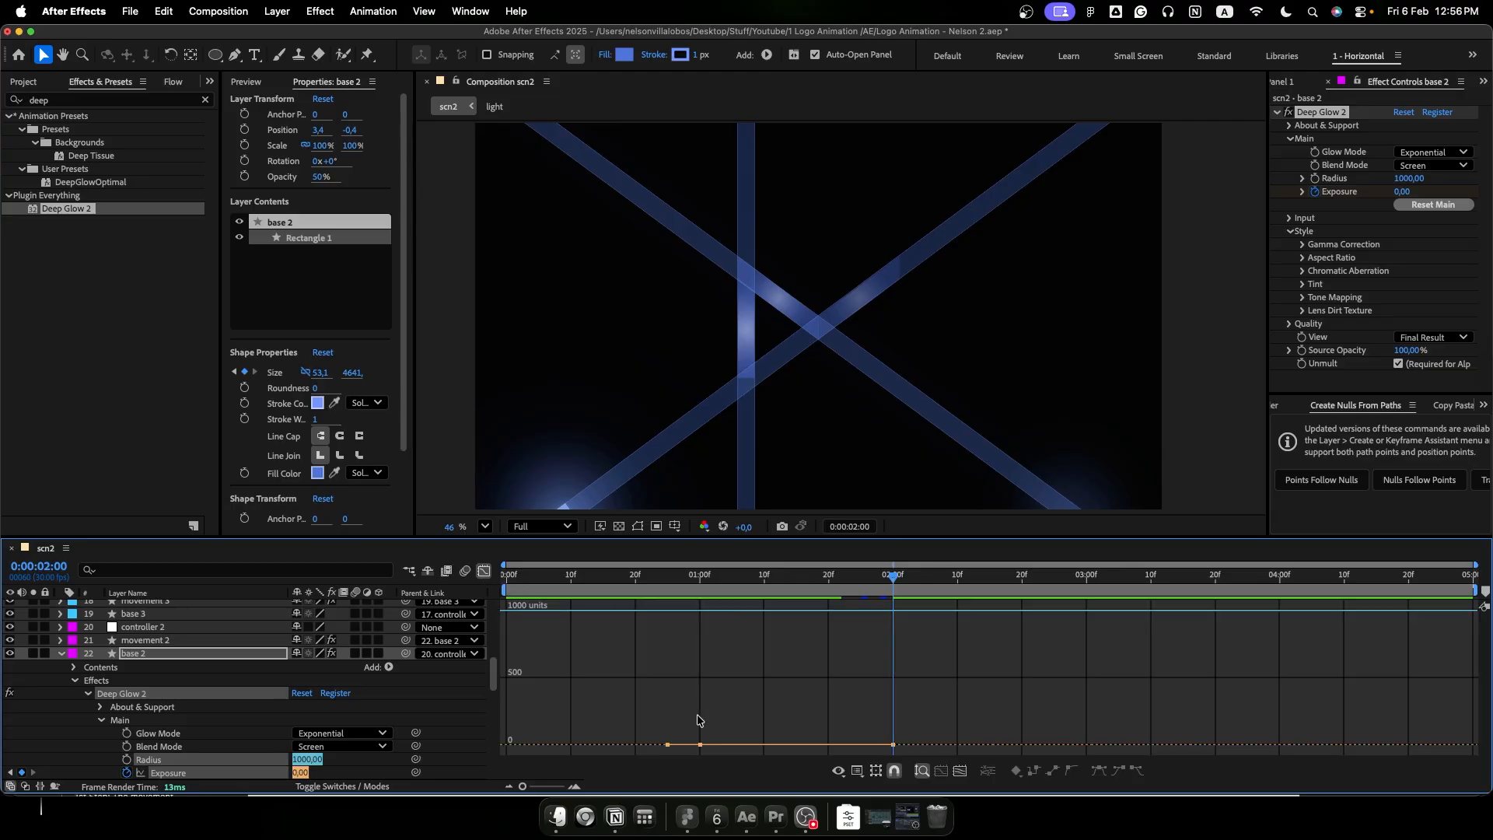
pyautogui.moveTo(912, 706); pyautogui.dragTo(634, 767)
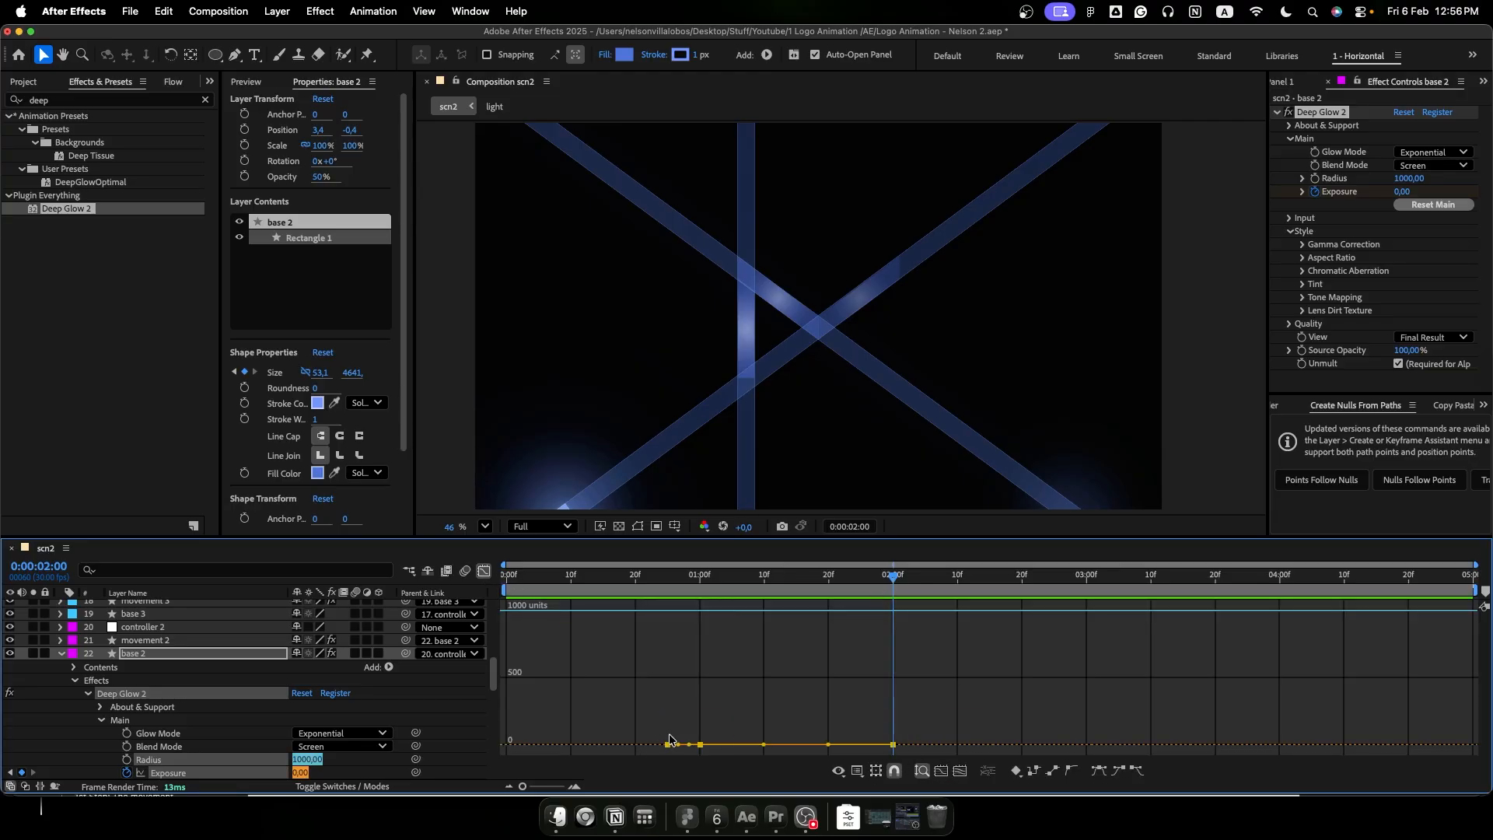
pyautogui.click(945, 774)
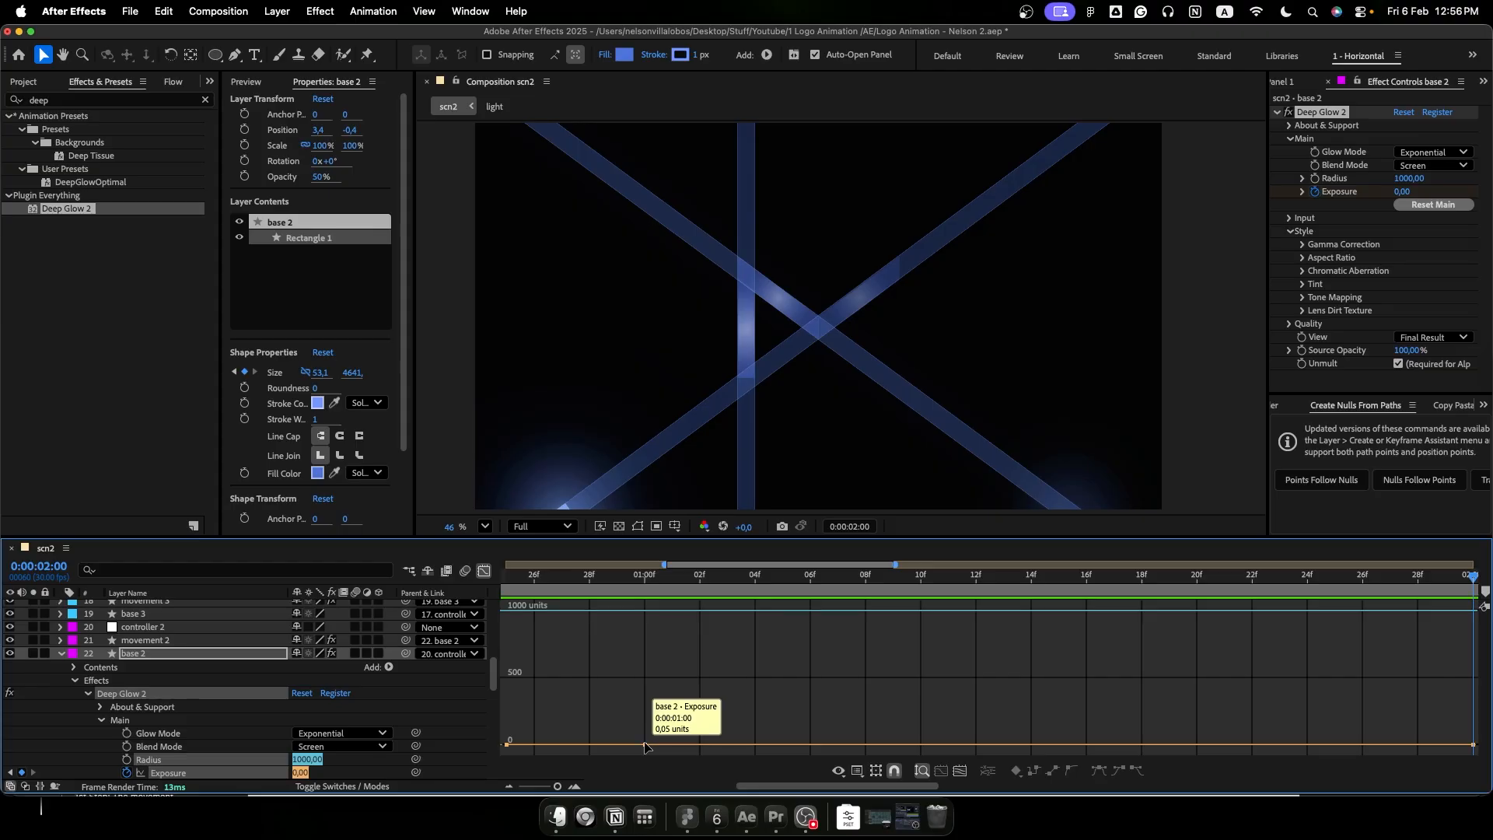
pyautogui.click(194, 754)
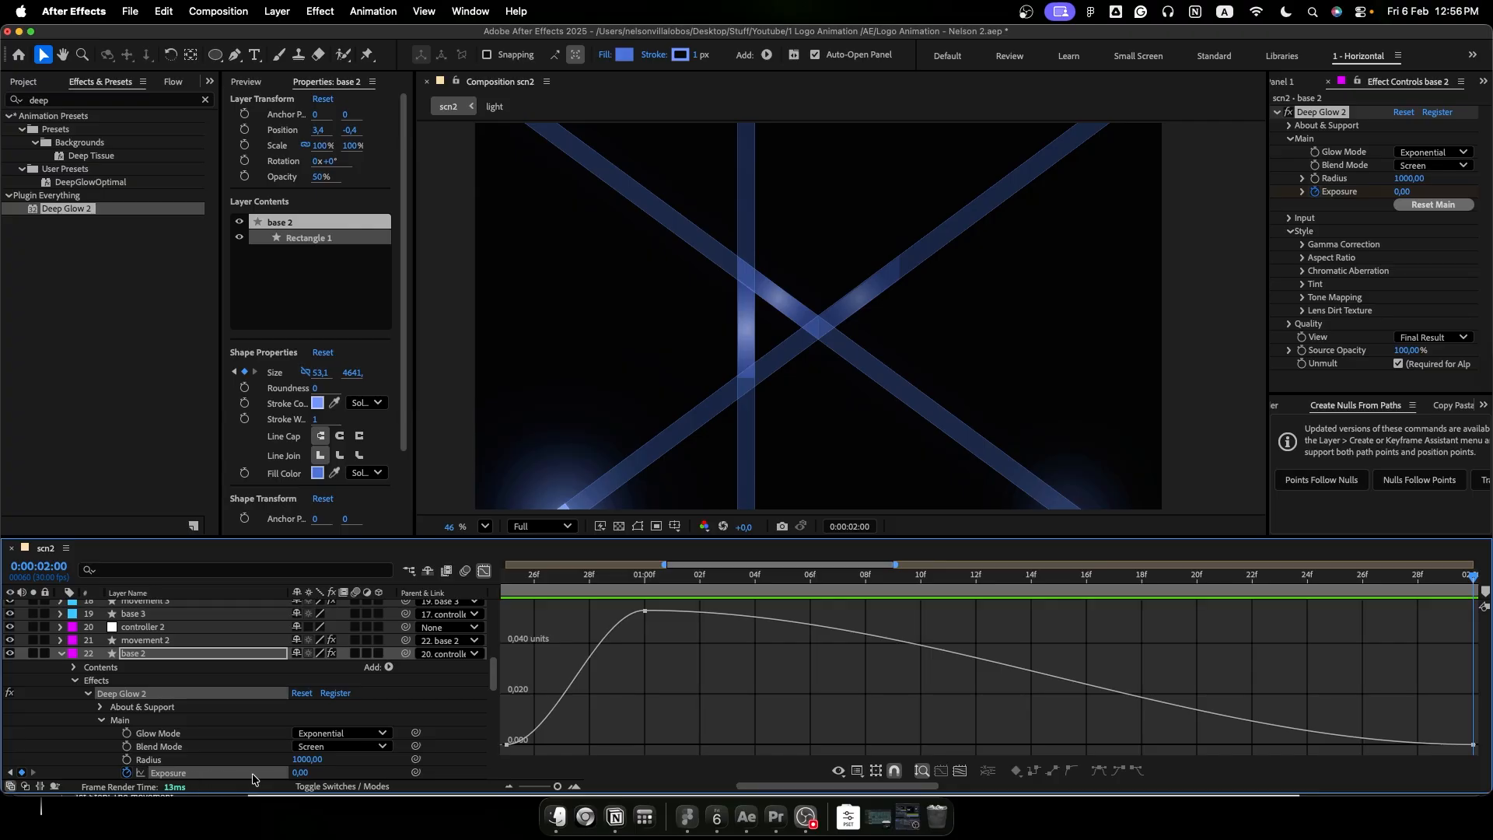
pyautogui.click(646, 613)
pyautogui.moveTo(553, 745); pyautogui.dragTo(643, 745)
pyautogui.moveTo(598, 610); pyautogui.dragTo(637, 681)
pyautogui.moveTo(920, 611); pyautogui.dragTo(692, 640)
pyautogui.rightClick(744, 675)
pyautogui.click(763, 622)
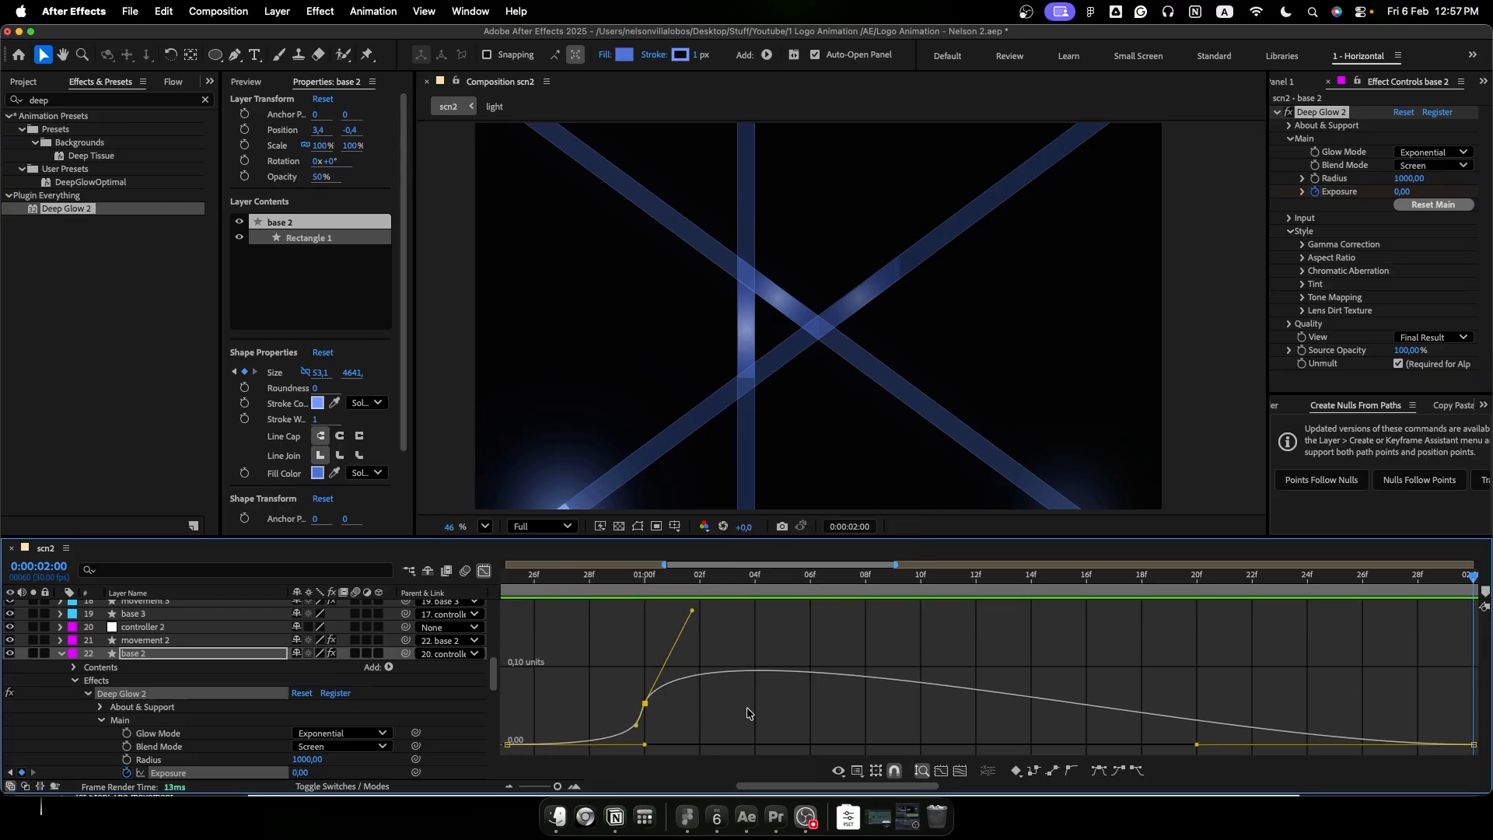
# - Solo base 2, shift its Exposure keyframes so the peak falls at 0:00:01:12, and preview the beam's glow
pyautogui.hotkey('shift', 'F3')
pyautogui.click(32, 653)
pyautogui.press('-')
pyautogui.press('-')
pyautogui.click(652, 578)
pyautogui.moveTo(652, 577); pyautogui.dragTo(827, 580)
pyautogui.moveTo(968, 742); pyautogui.dragTo(674, 777)
pyautogui.scroll(-5, 700, 724)
pyautogui.moveTo(827, 581); pyautogui.dragTo(812, 582)
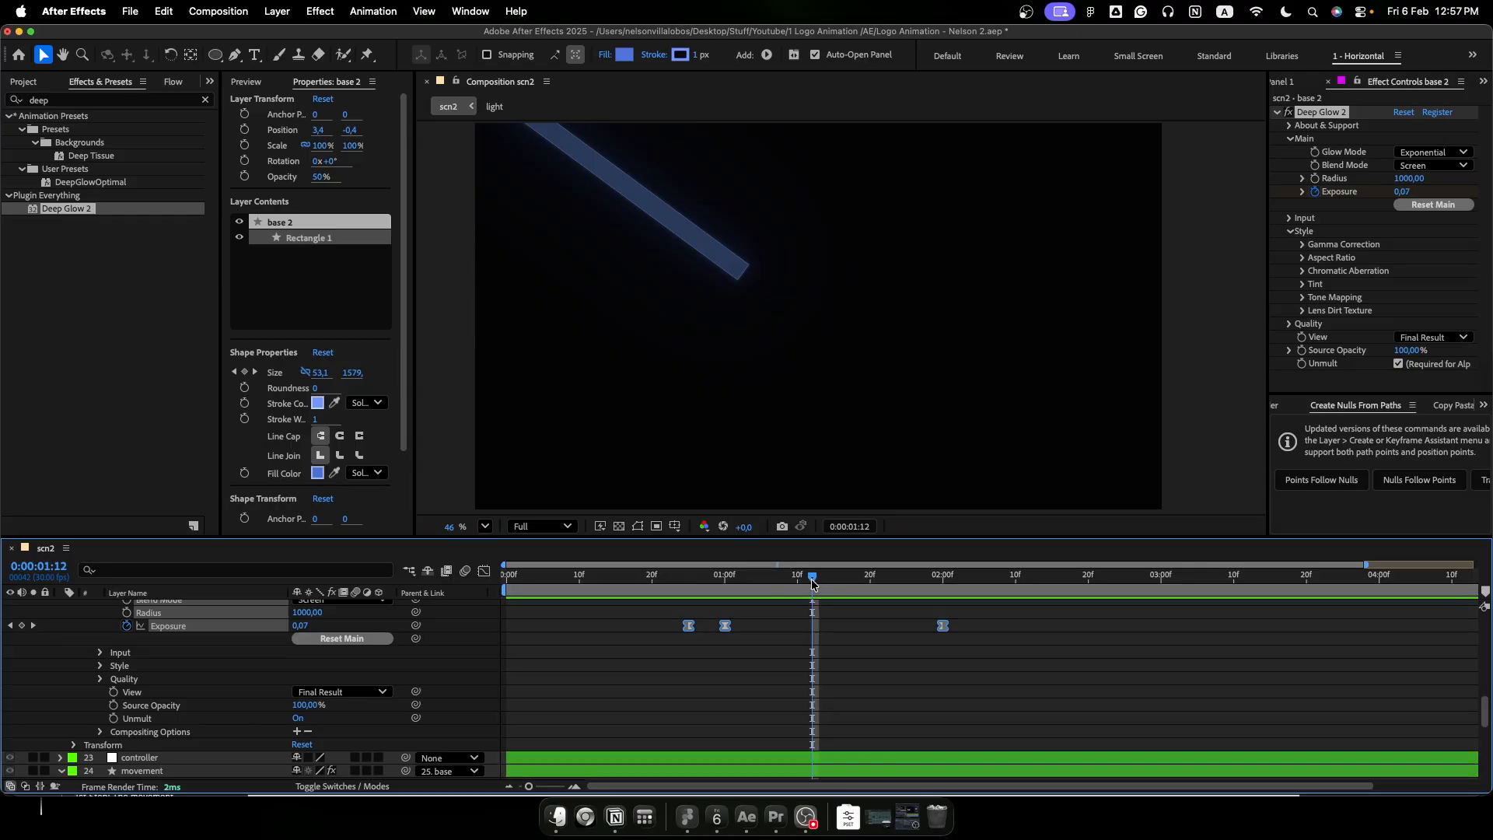
pyautogui.moveTo(723, 624); pyautogui.dragTo(758, 595)
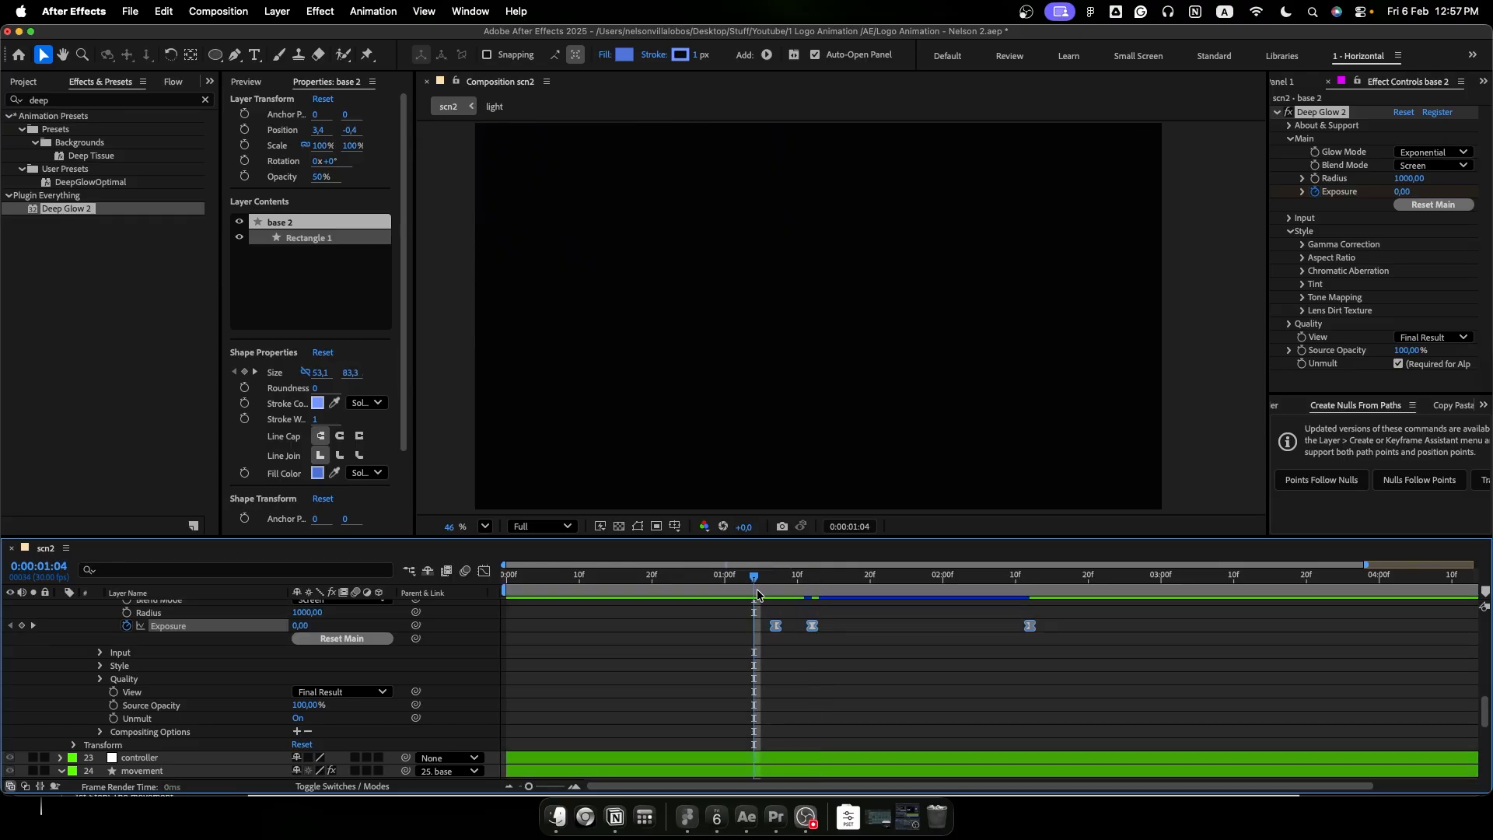
pyautogui.press('space')
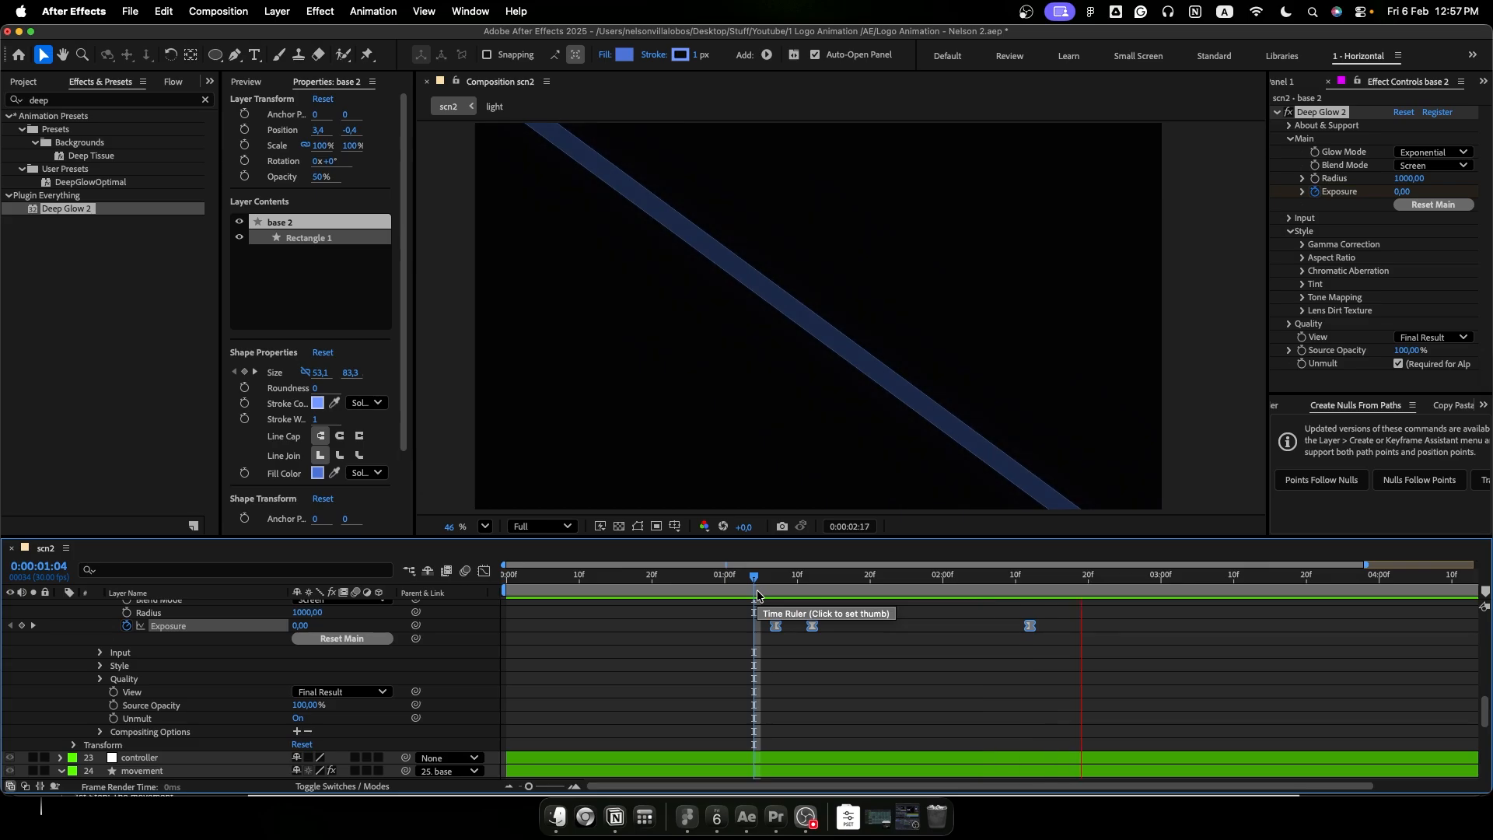
pyautogui.press('space')
# - Turn off the solo on base 2 and paste its keyframed Deep Glow 2 onto the first beam's "base" layer
pyautogui.scroll(5, 654, 689)
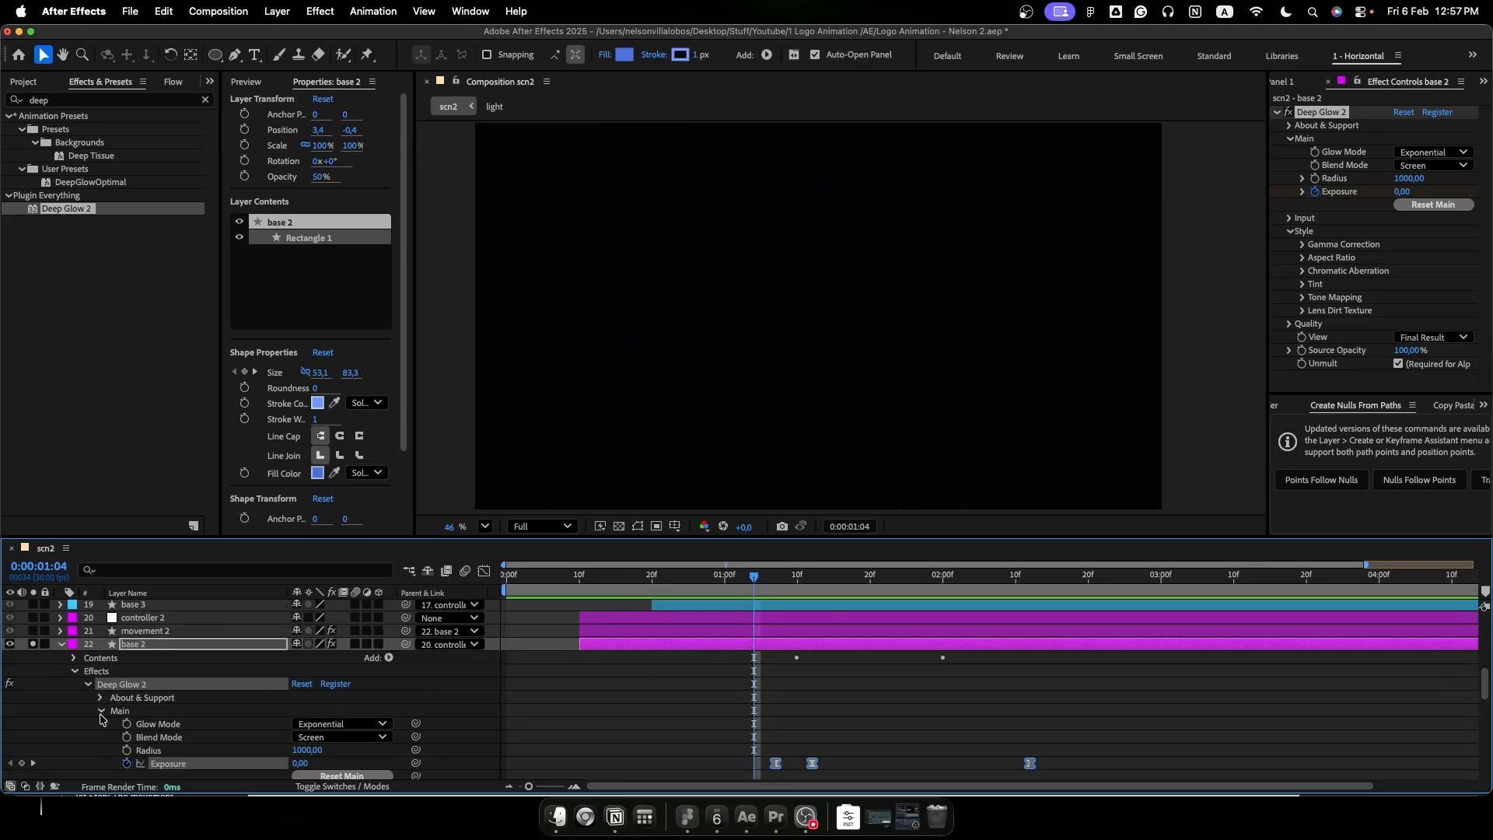
pyautogui.click(99, 713)
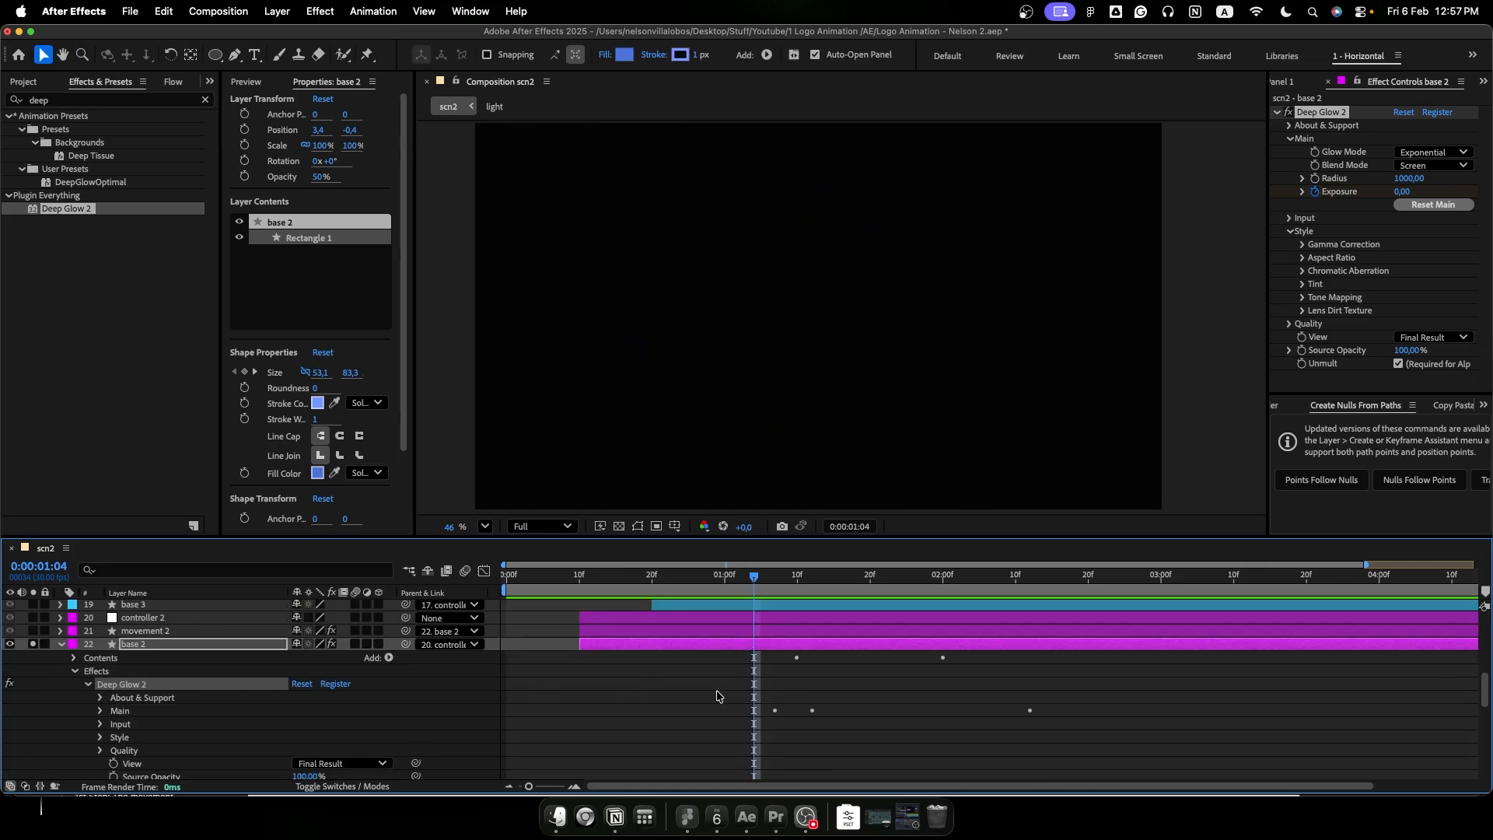
pyautogui.click(75, 672)
pyautogui.click(34, 644)
pyautogui.scroll(-4, 717, 697)
pyautogui.click(131, 674)
pyautogui.press('super+v')
pyautogui.scroll(4, 739, 696)
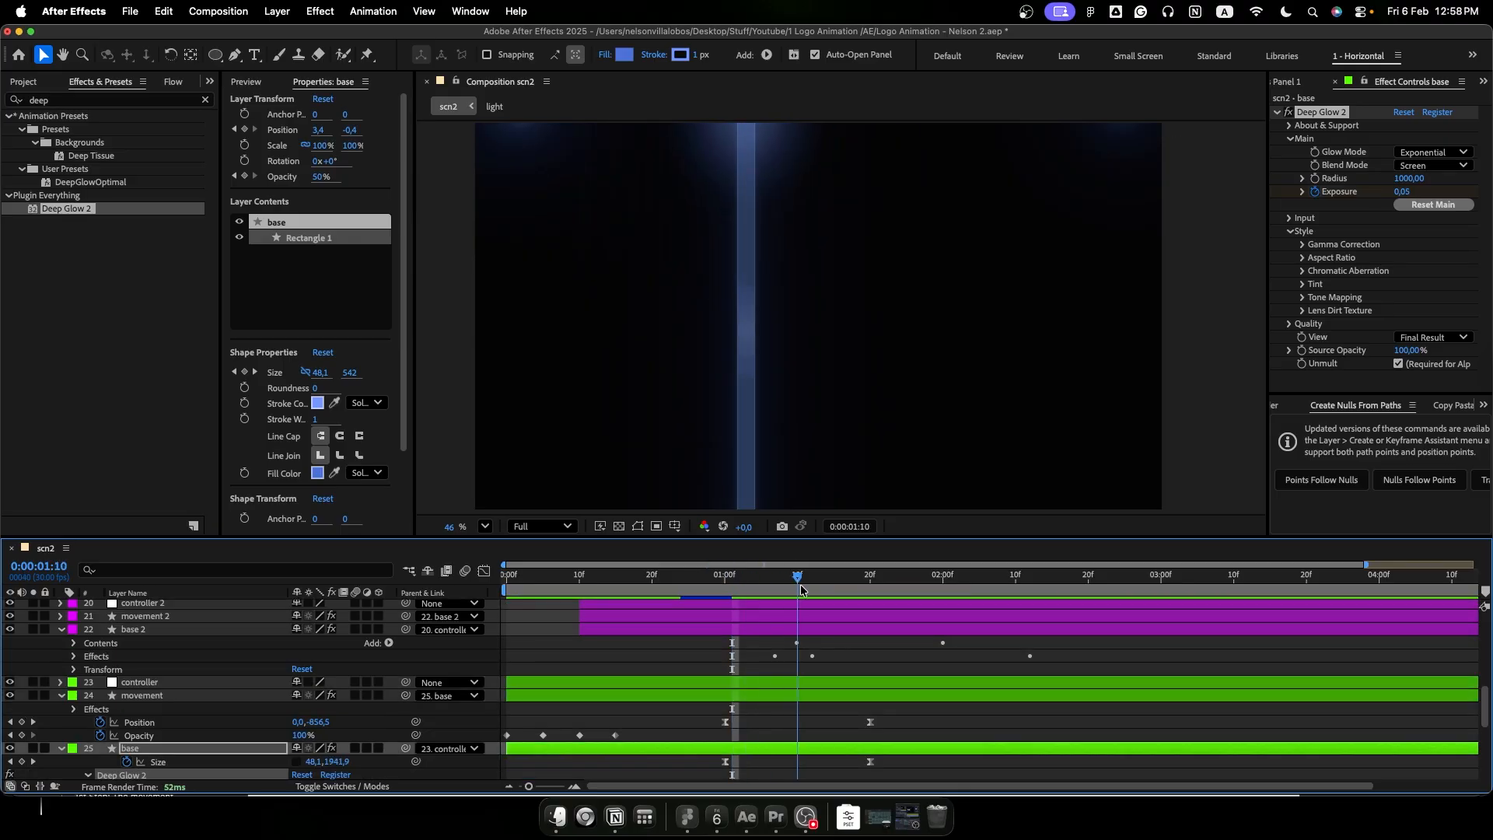
# - Paste the keyframed Deep Glow 2 onto the remaining beams' base layers up to base 5, timing the Exposure keyframes to each beam
pyautogui.click(133, 648)
pyautogui.press('super+v')
pyautogui.moveTo(935, 687); pyautogui.dragTo(900, 687)
pyautogui.scroll(2, 947, 665)
pyautogui.moveTo(899, 578); pyautogui.dragTo(977, 578)
pyautogui.click(133, 663)
pyautogui.press('super+v')
pyautogui.press('super+v')
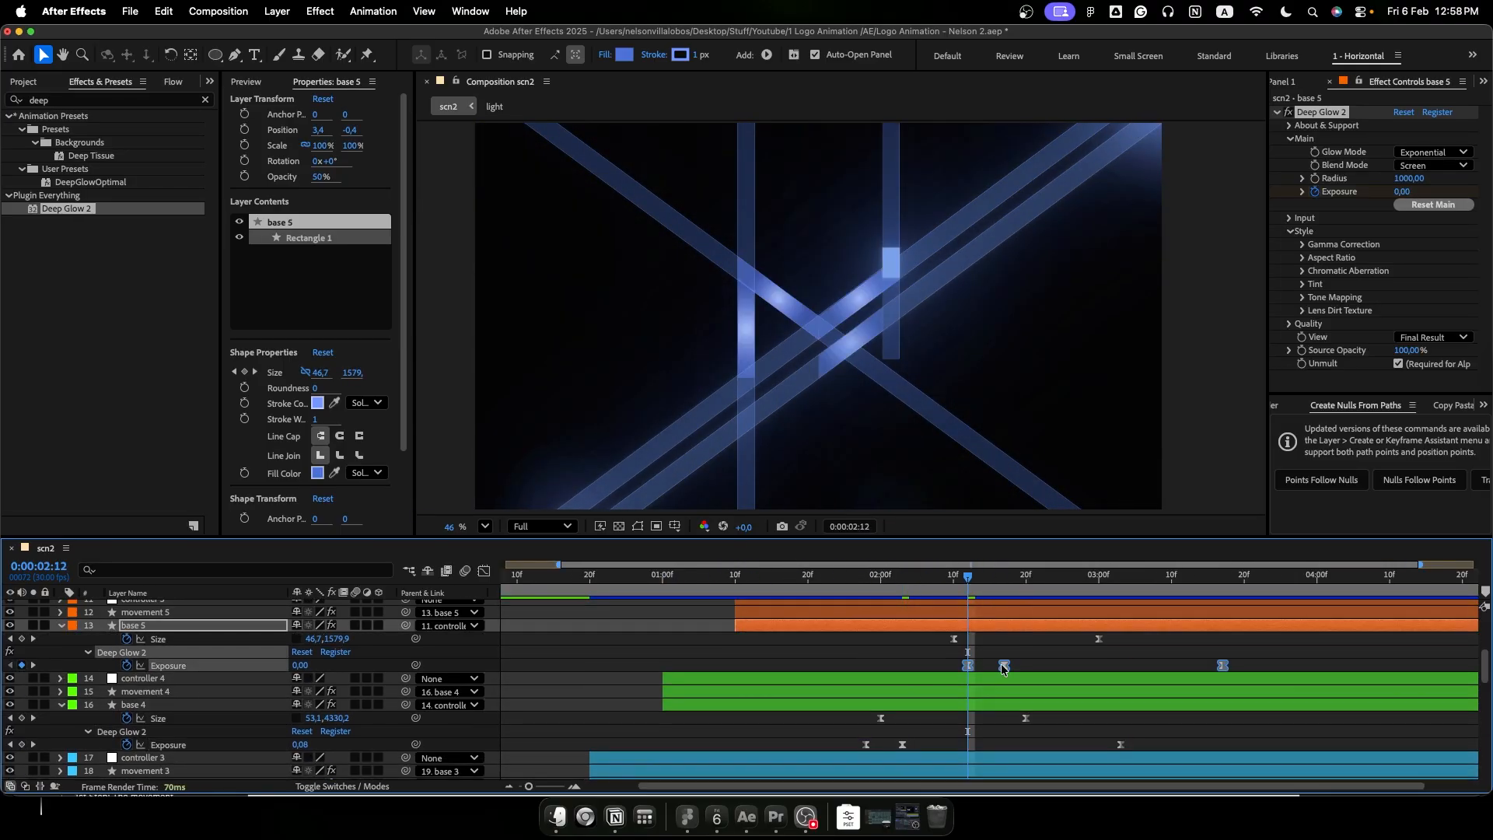
# - Preview the full logo animation from the first frame
pyautogui.press('Home')
pyautogui.press('space')
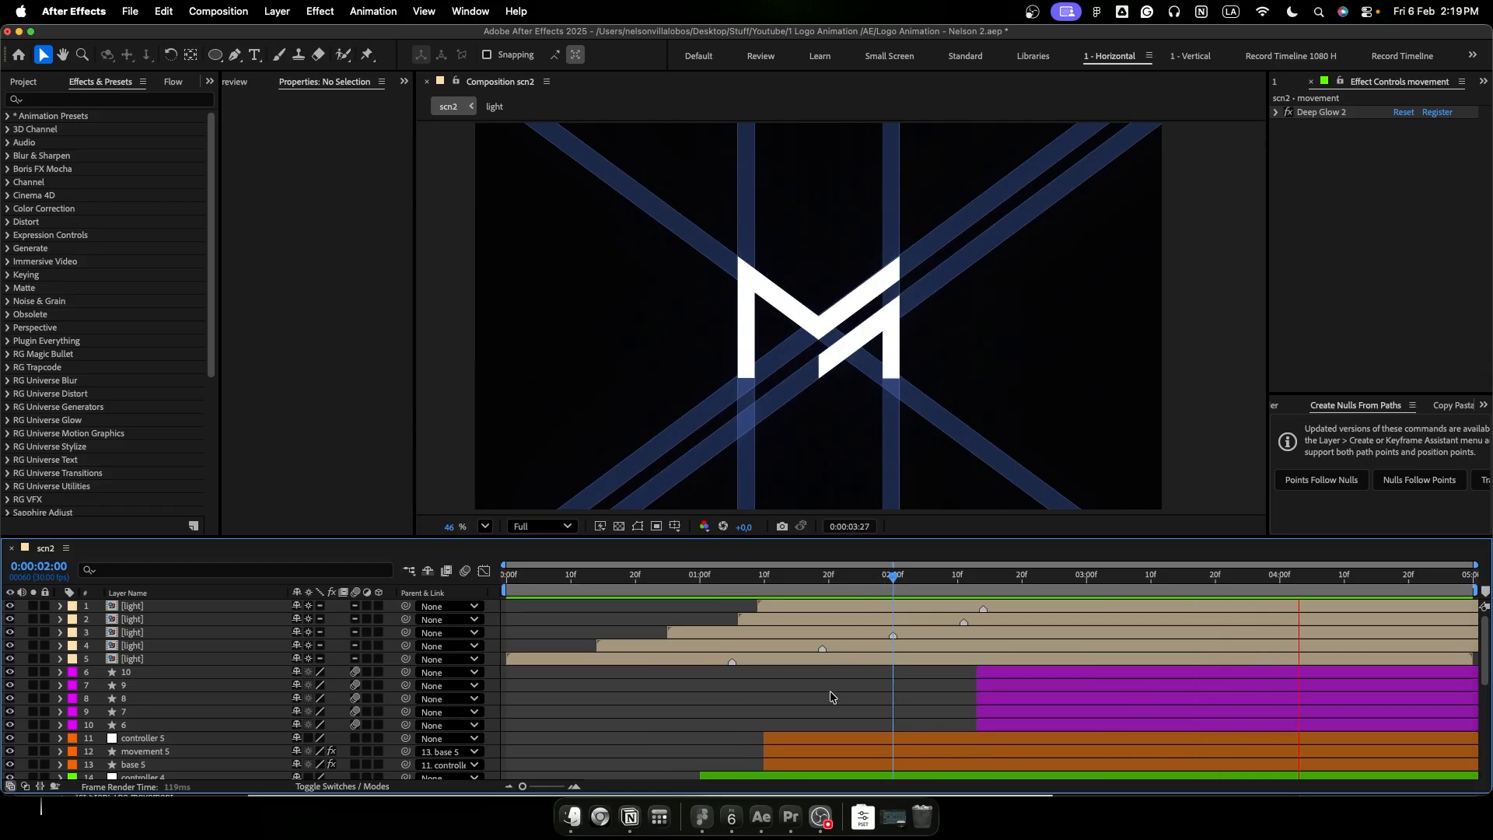
pyautogui.press('space')
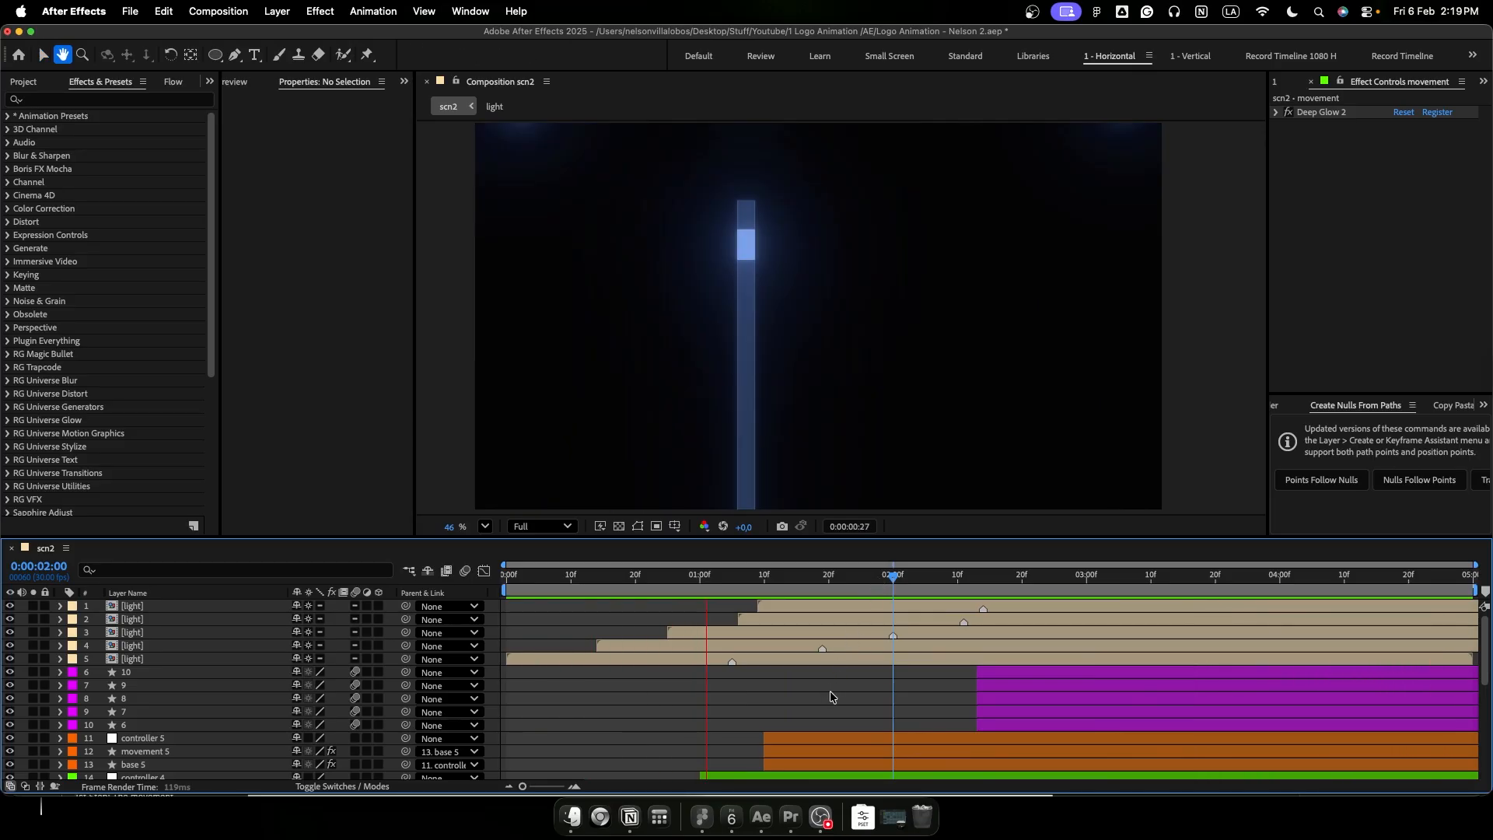
# - Create a null object and parent all five beam controller layers, from controller to controller 5, to it
pyautogui.press('super+alt+shift+y')
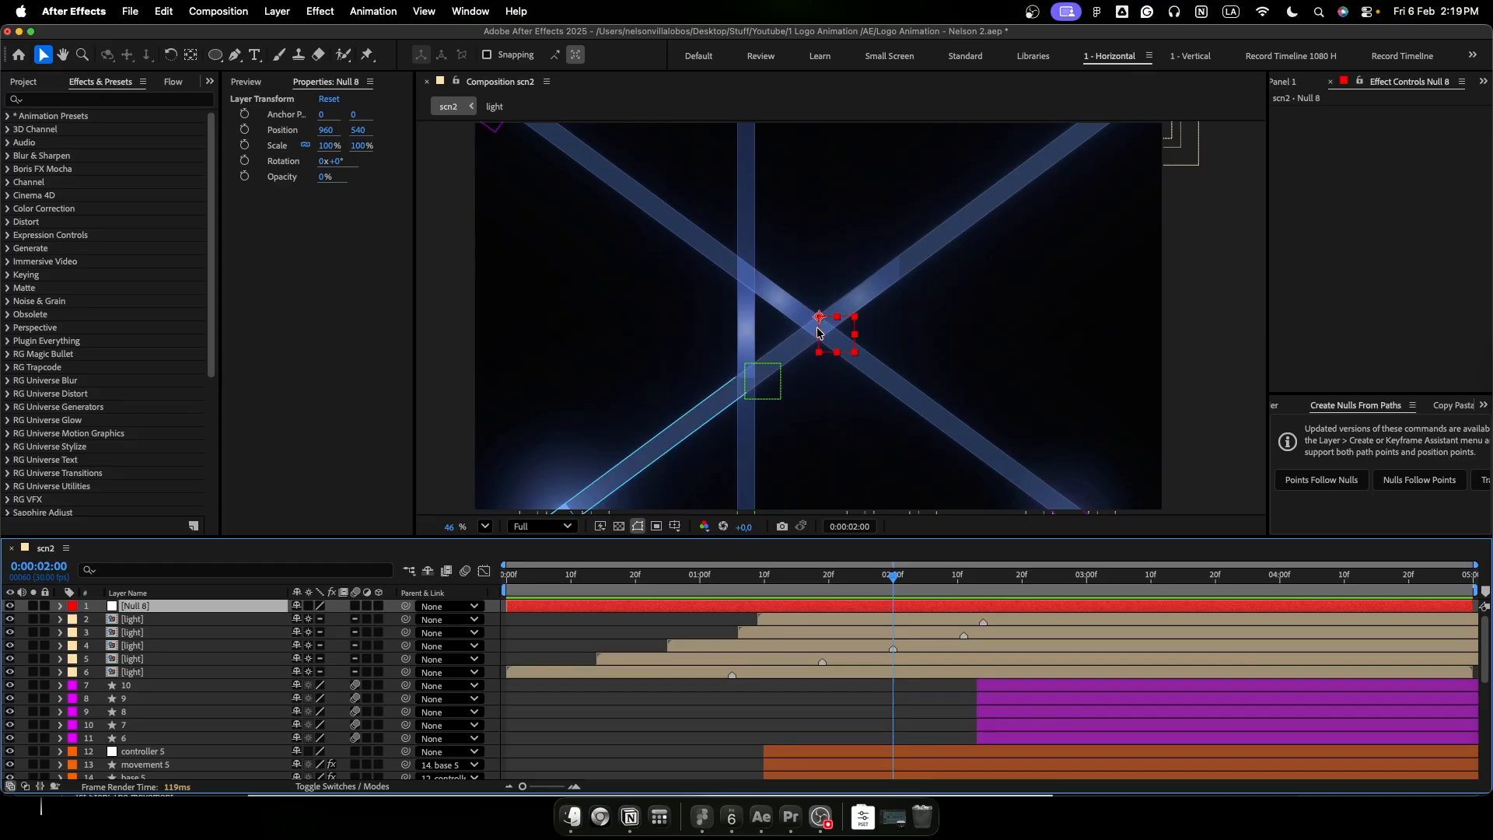
pyautogui.scroll(-6, 717, 709)
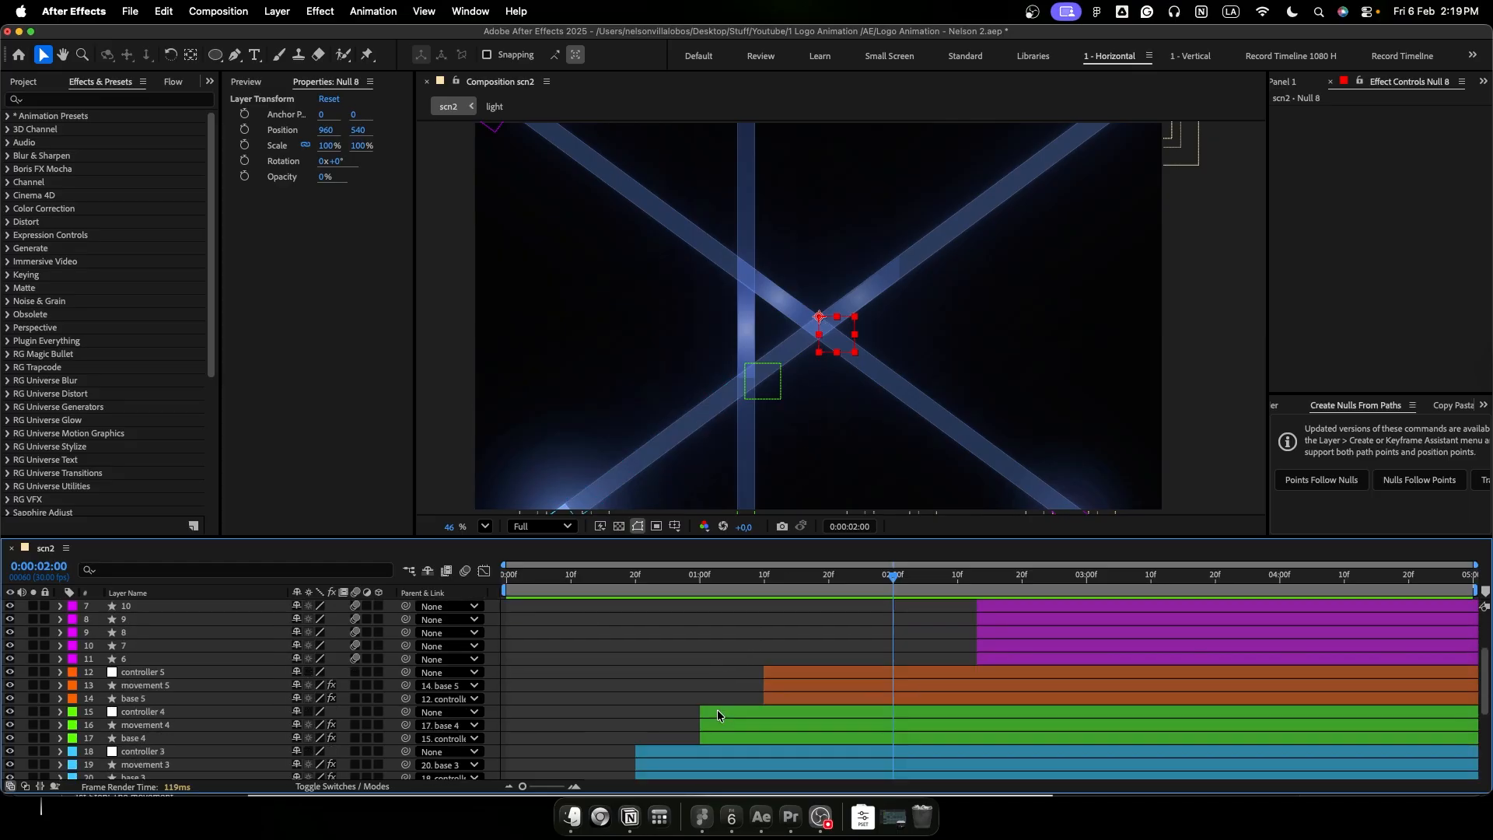
pyautogui.click(218, 658)
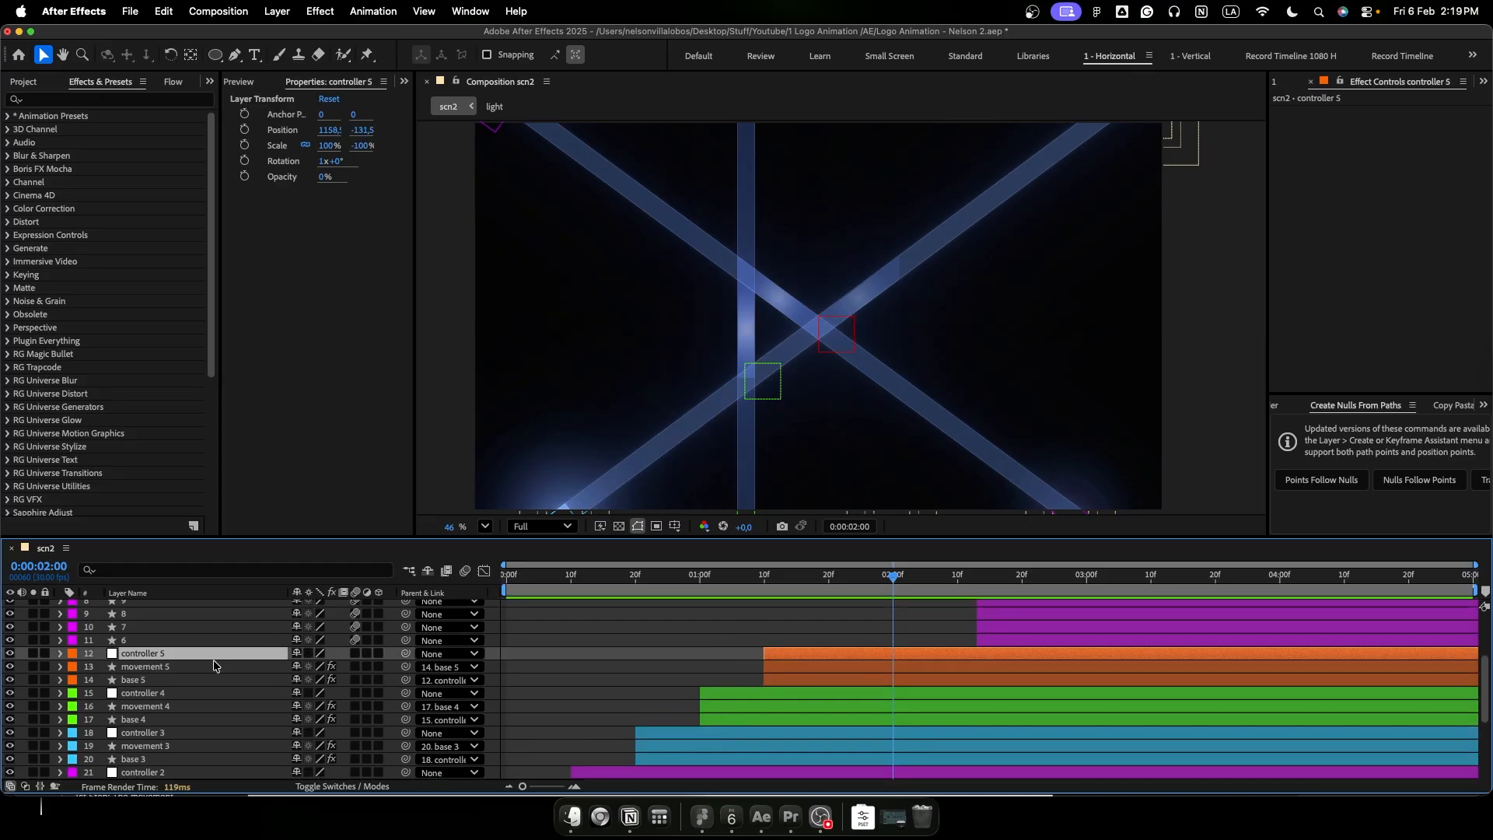
pyautogui.keyDown('super'); pyautogui.click(192, 694); pyautogui.keyUp('super')
pyautogui.keyDown('super'); pyautogui.click(175, 734); pyautogui.keyUp('super')
pyautogui.scroll(-1, 167, 750)
pyautogui.keyDown('super'); pyautogui.click(165, 753); pyautogui.keyUp('super')
pyautogui.scroll(-3, 163, 752)
pyautogui.keyDown('super'); pyautogui.click(158, 738); pyautogui.keyUp('super')
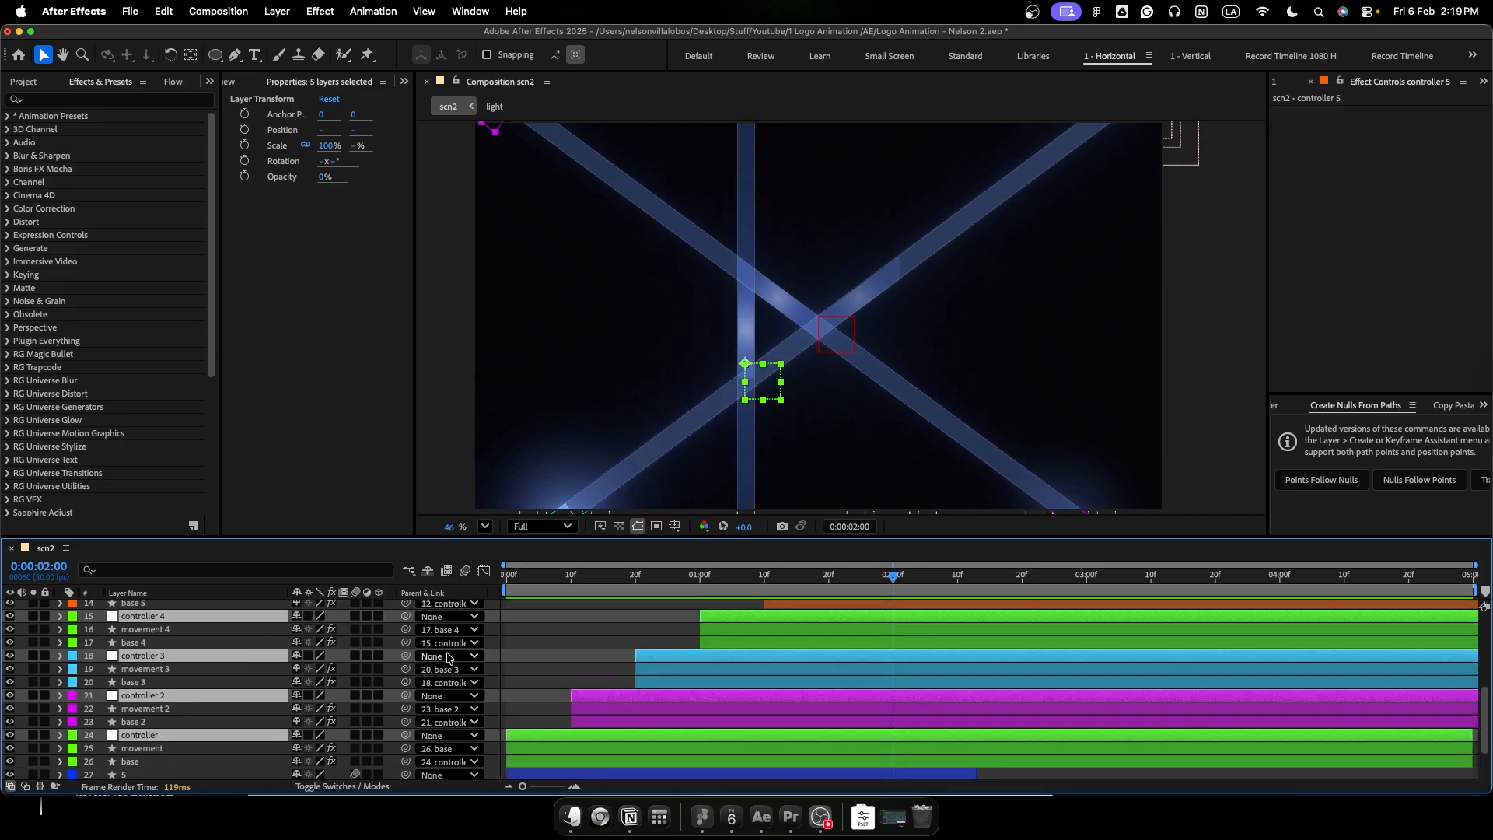
pyautogui.click(449, 695)
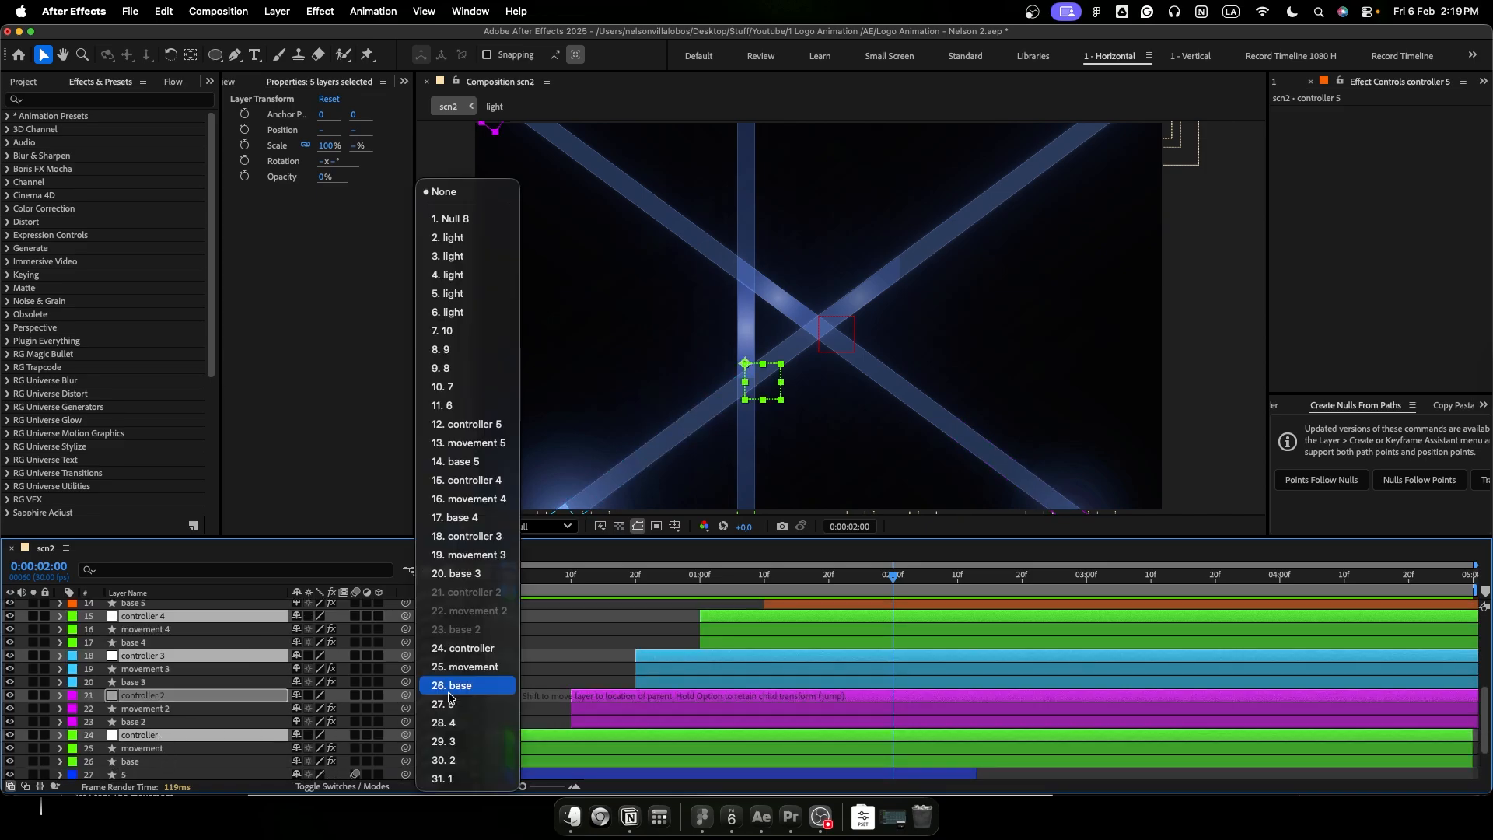
pyautogui.click(455, 220)
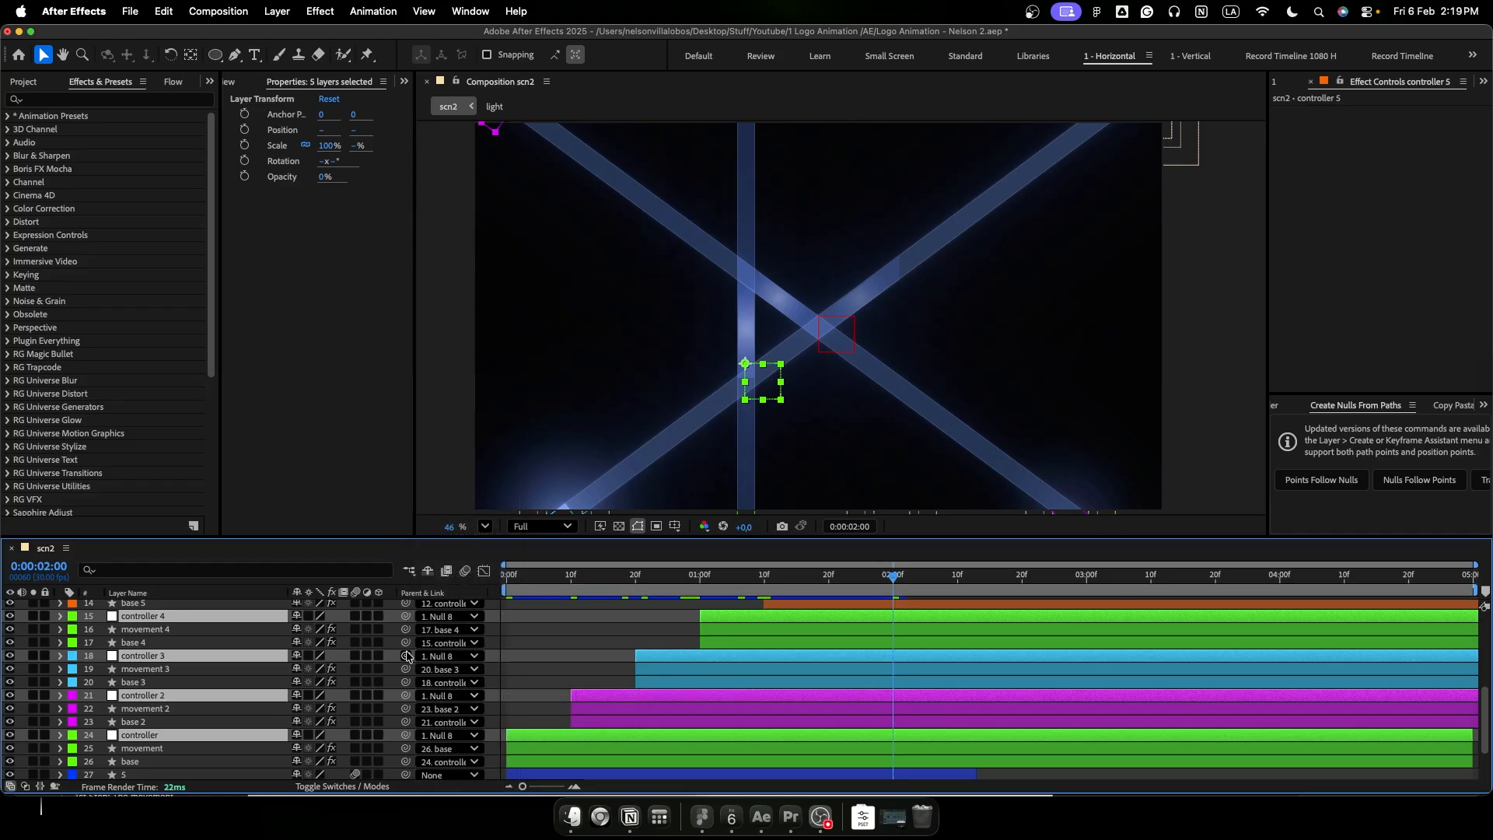
# - Rename the new null layer as MASTER CONTROLLER
pyautogui.scroll(3, 407, 656)
pyautogui.scroll(3, 407, 656)
pyautogui.click(194, 605)
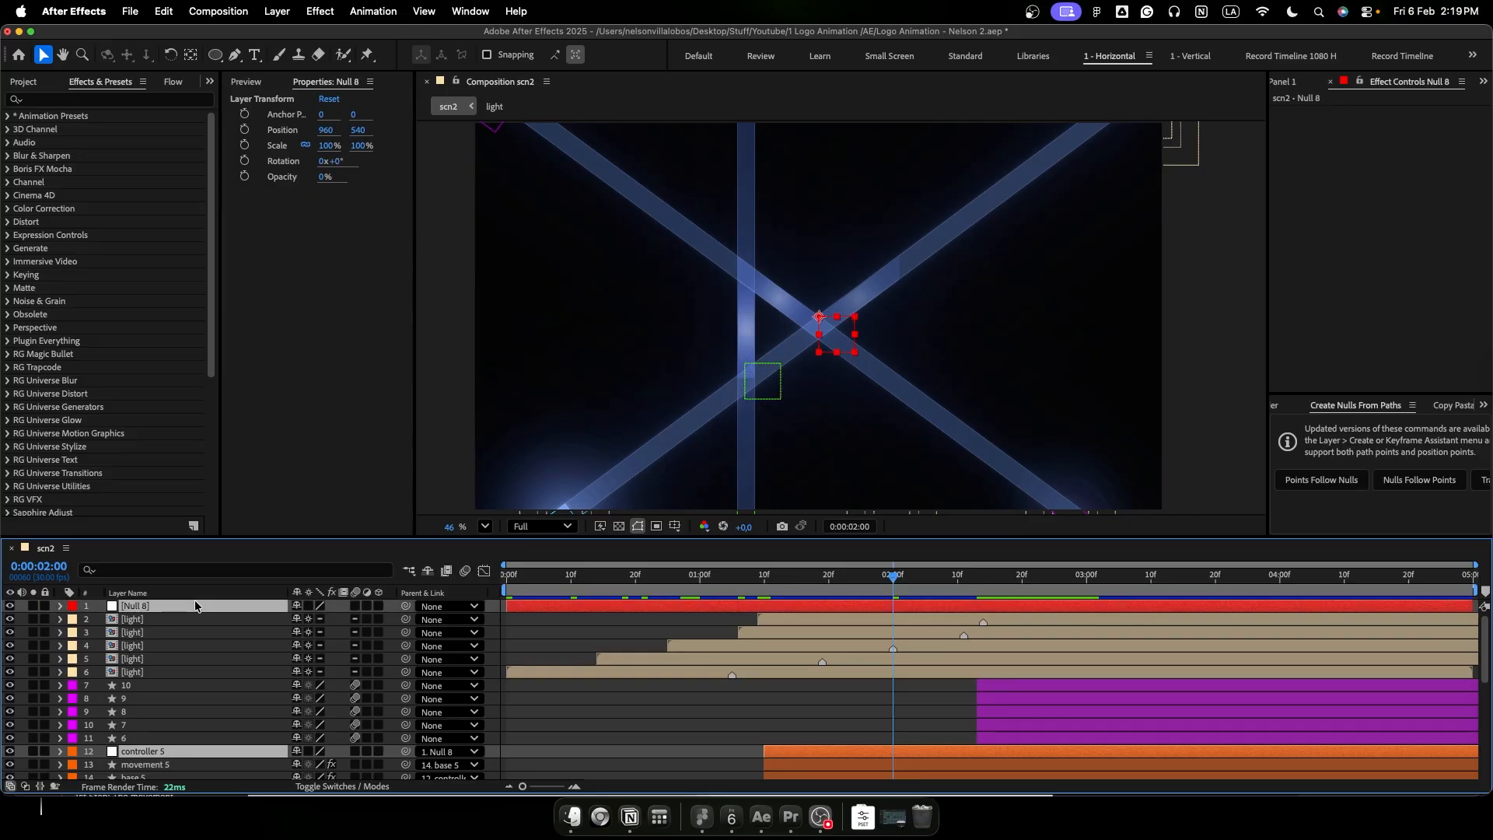
pyautogui.press('Return')
pyautogui.write('MASTER CONTR')
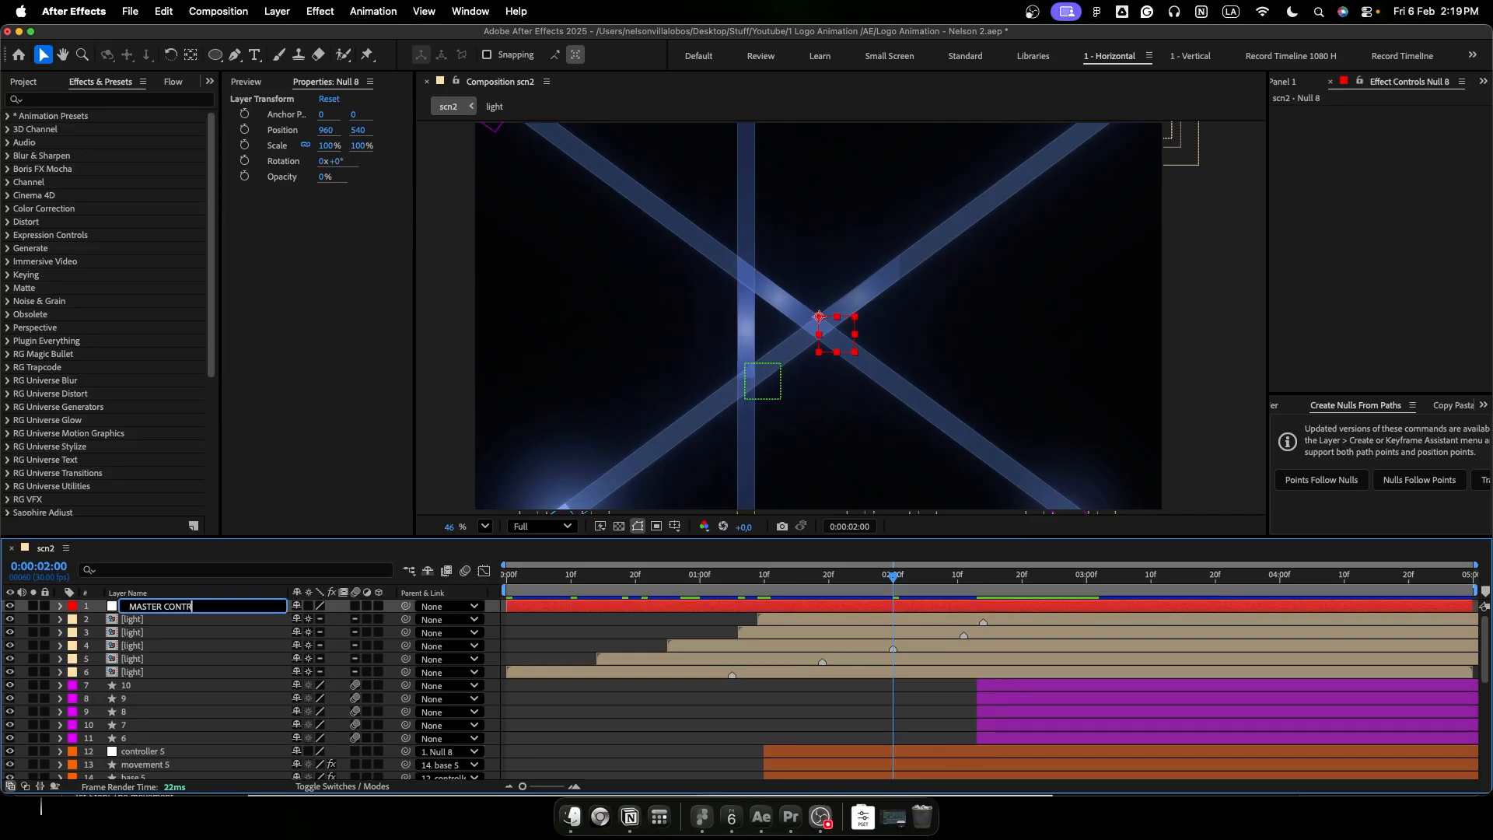
pyautogui.write('OLLER')
pyautogui.press('Return')
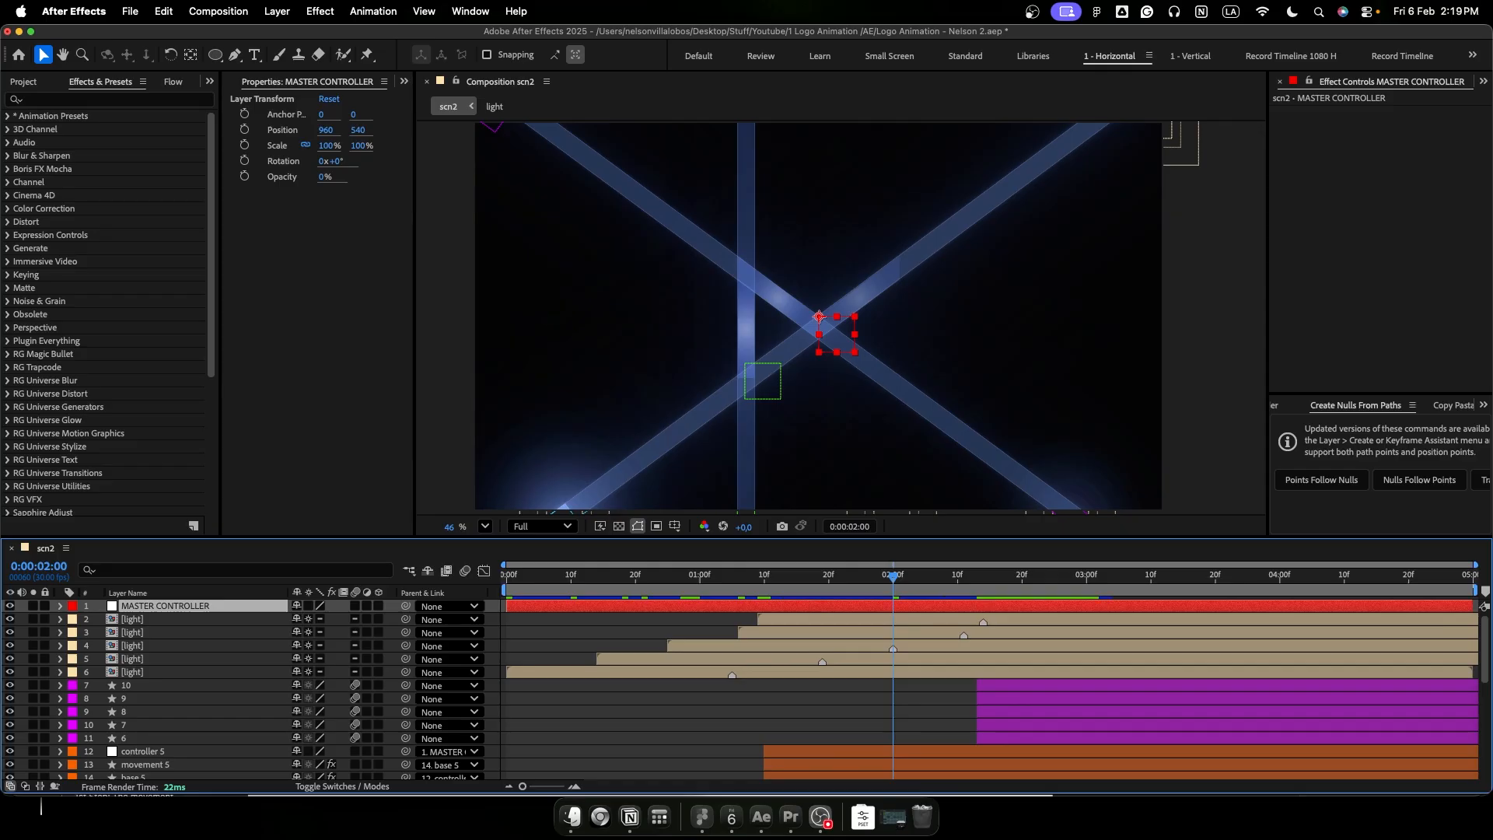
# - Parent the white logo piece layers 6 to 10 and the gradient piece layers 1 to 5 to MASTER CONTROLLER
pyautogui.click(165, 687)
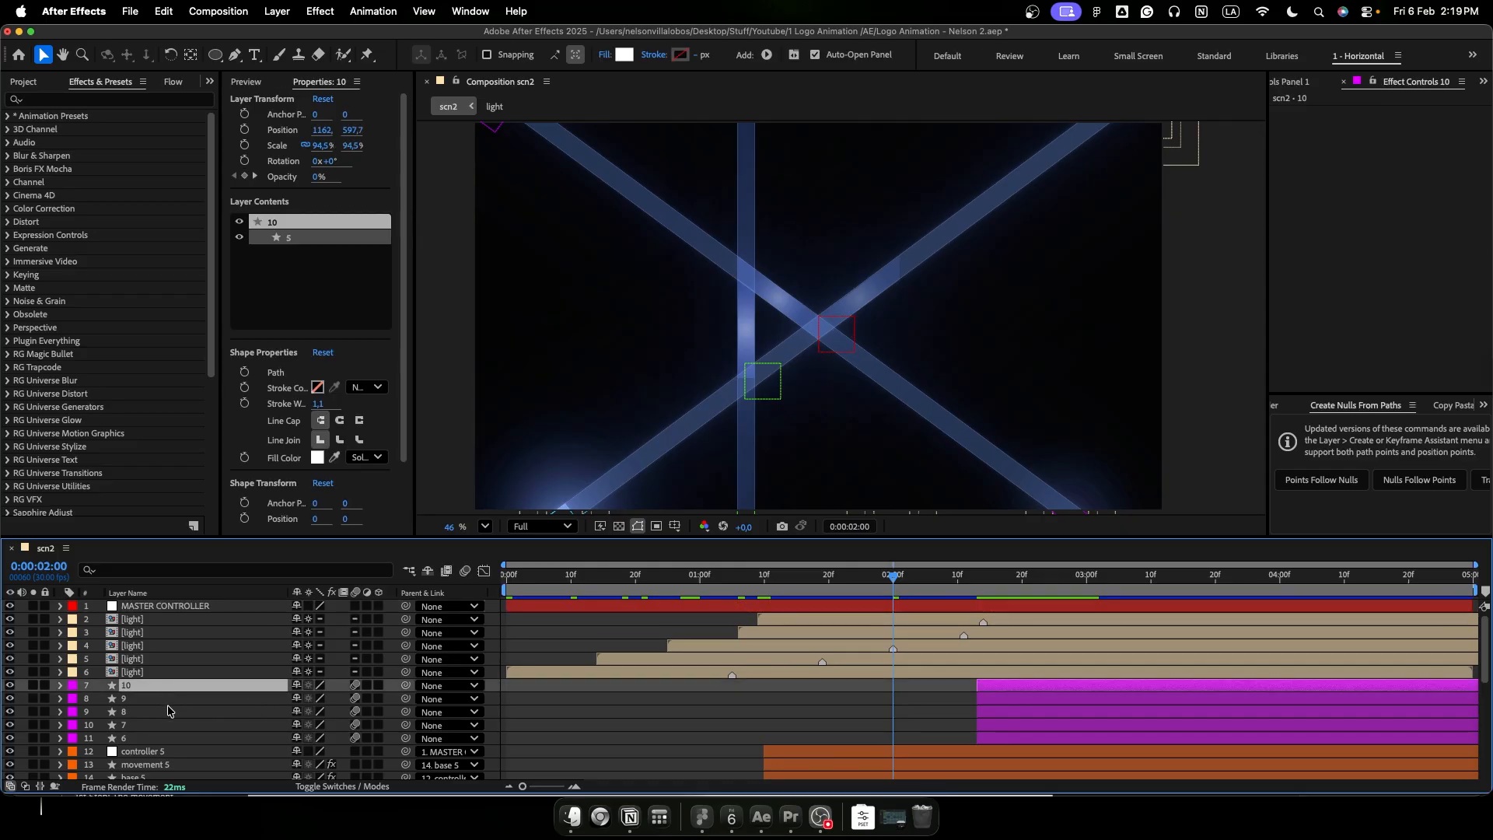
pyautogui.keyDown('shift'); pyautogui.click(153, 737); pyautogui.keyUp('shift')
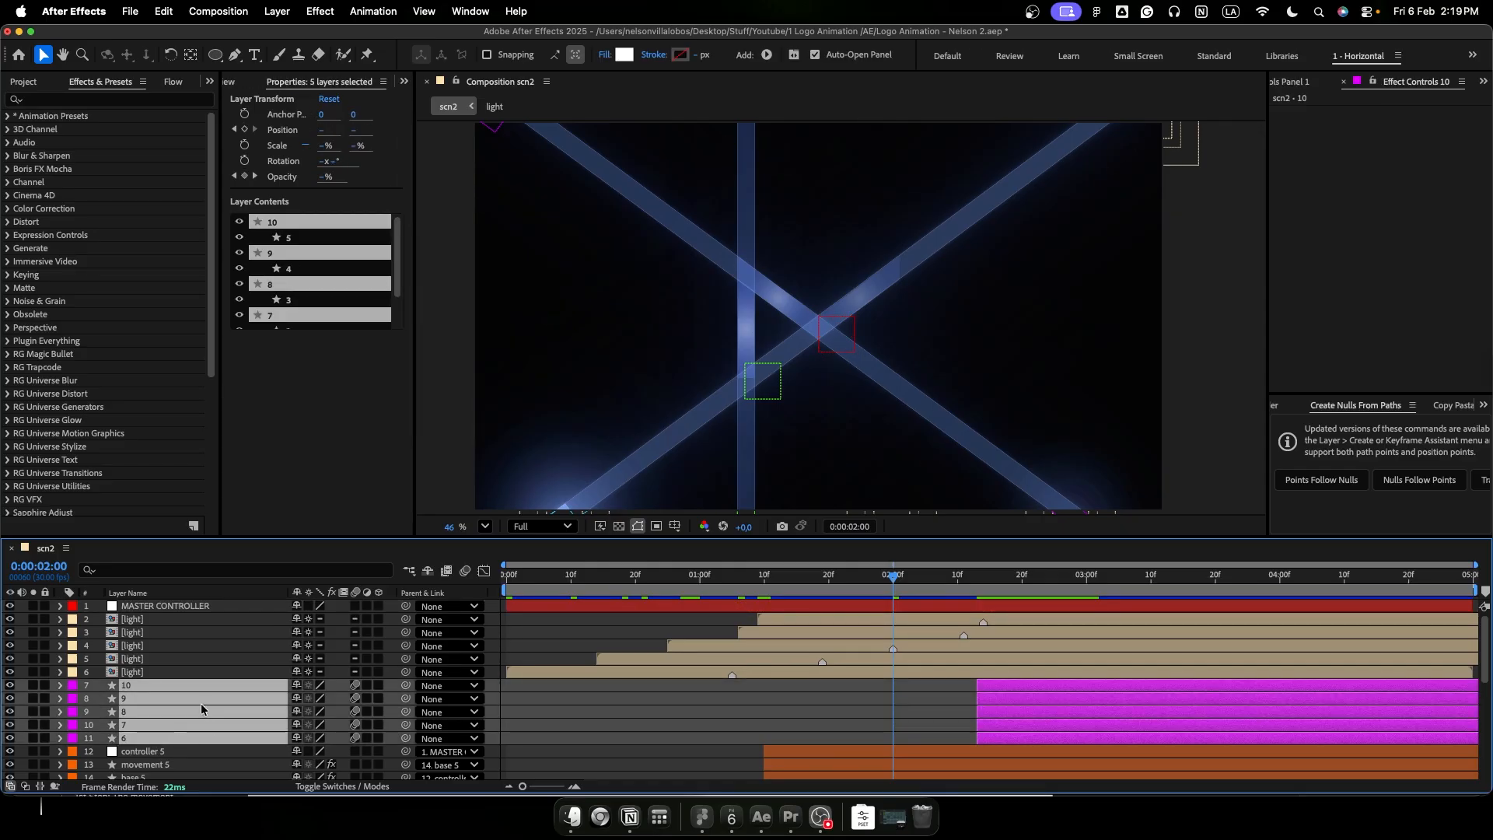
pyautogui.click(450, 699)
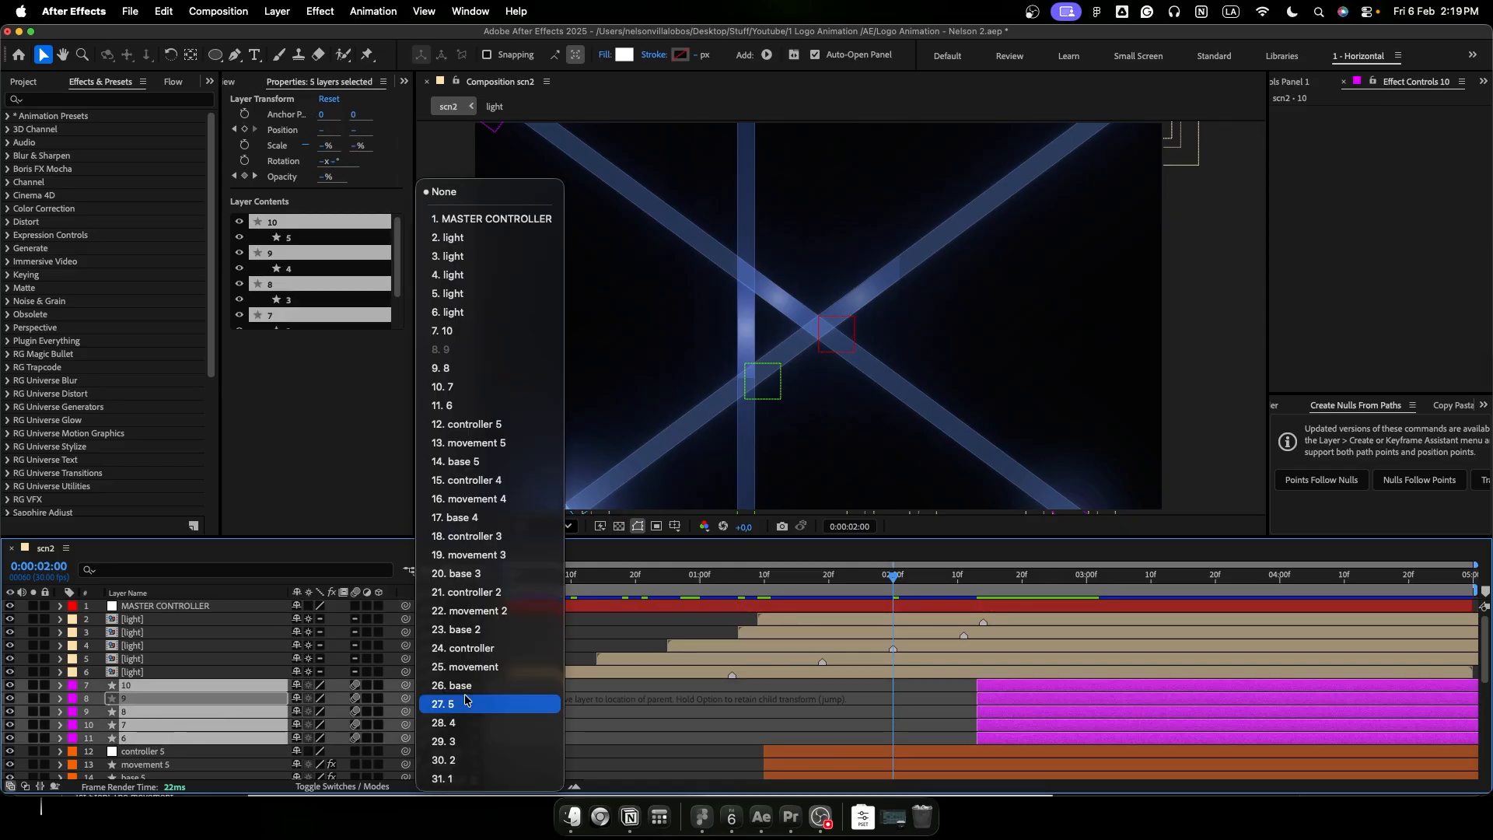
pyautogui.click(470, 221)
pyautogui.scroll(-8, 758, 724)
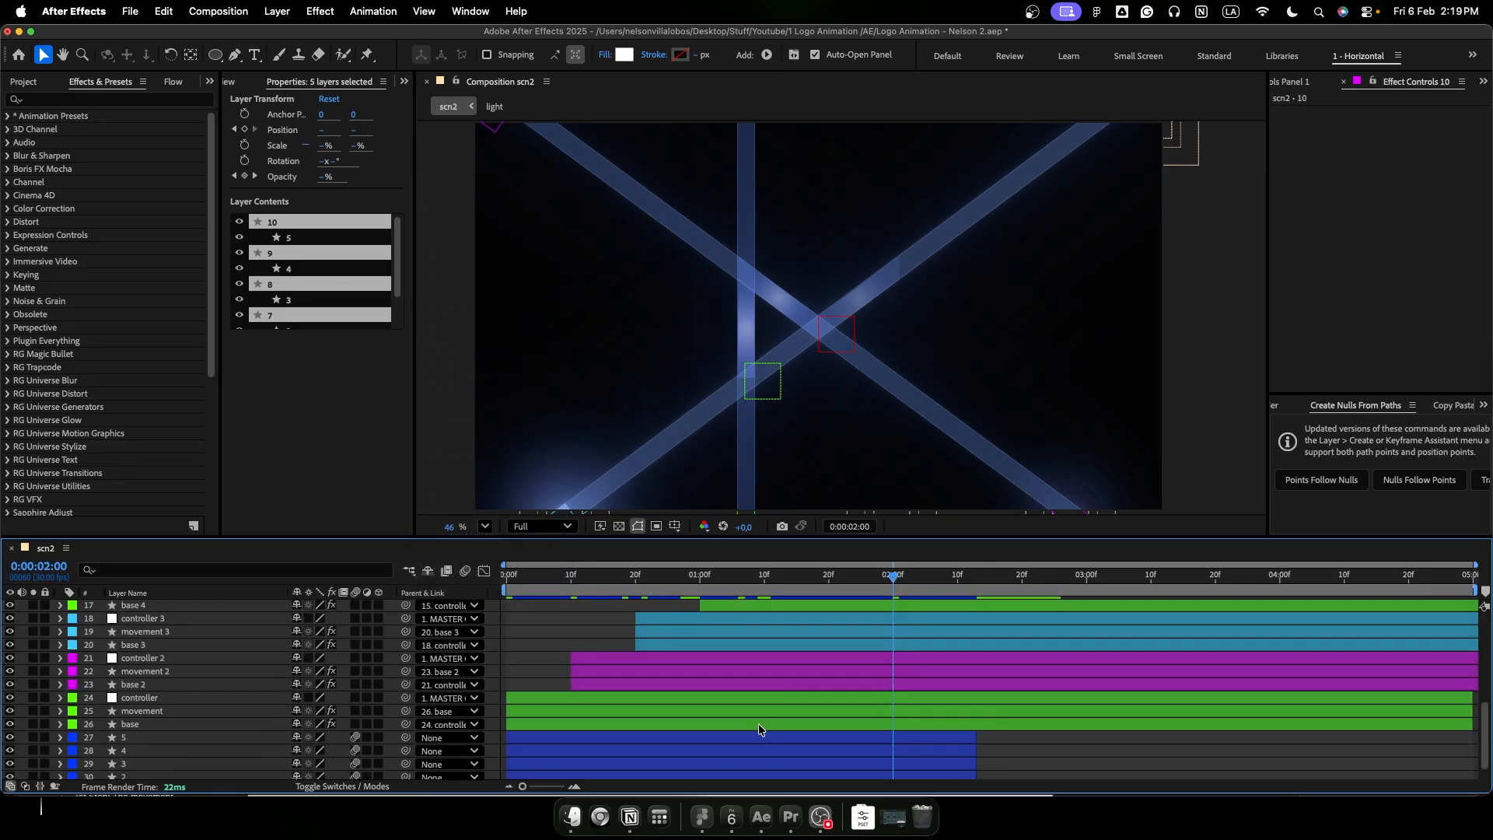
pyautogui.click(163, 726)
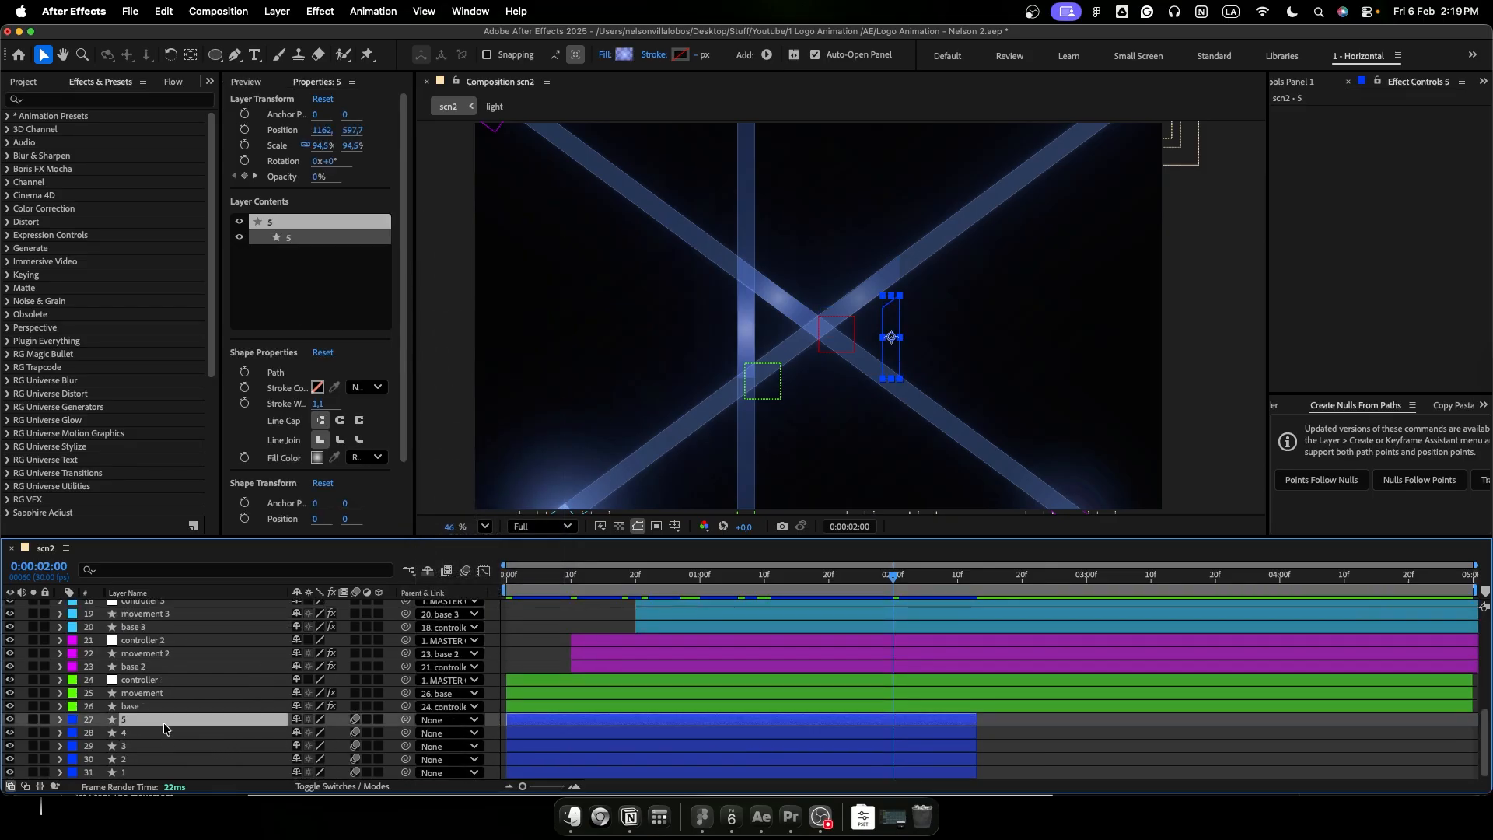
pyautogui.keyDown('shift'); pyautogui.click(165, 770); pyautogui.keyUp('shift')
pyautogui.click(447, 720)
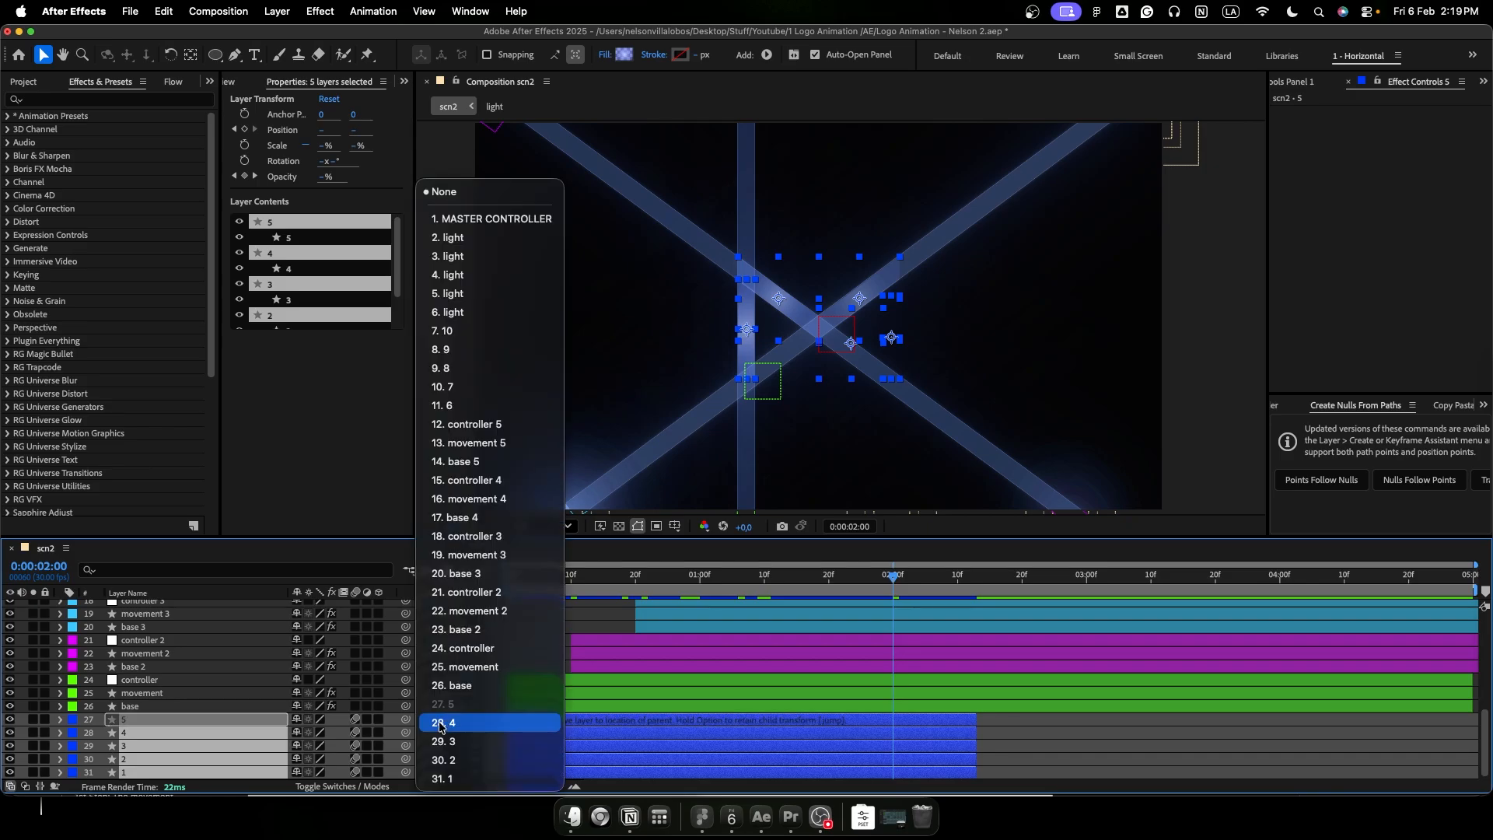
pyautogui.click(505, 220)
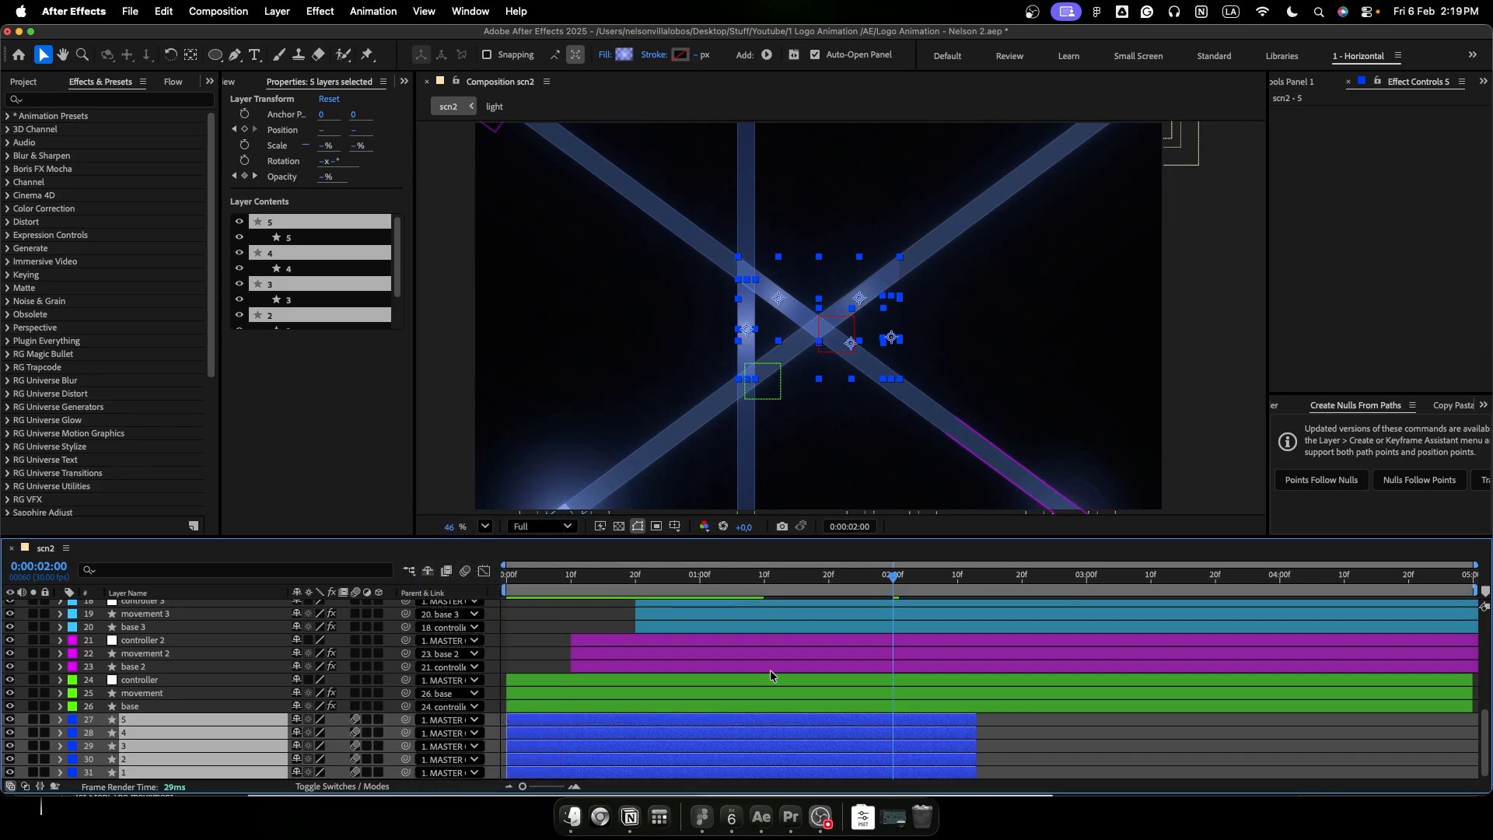
# - Try shifting MASTER CONTROLLER's Position to test the parenting and undo the shift
pyautogui.scroll(8, 770, 670)
pyautogui.click(226, 611)
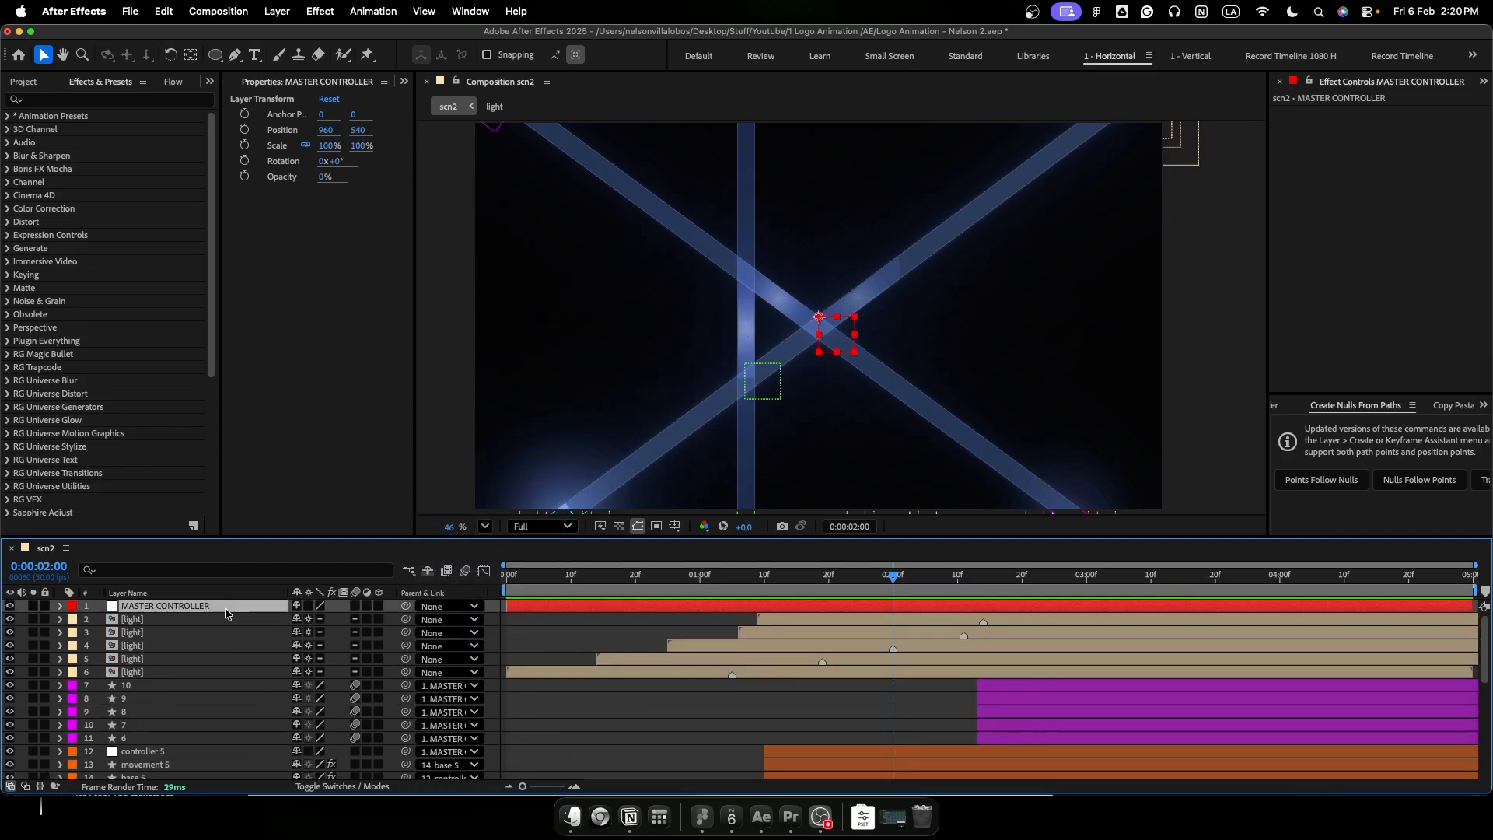
pyautogui.press('p')
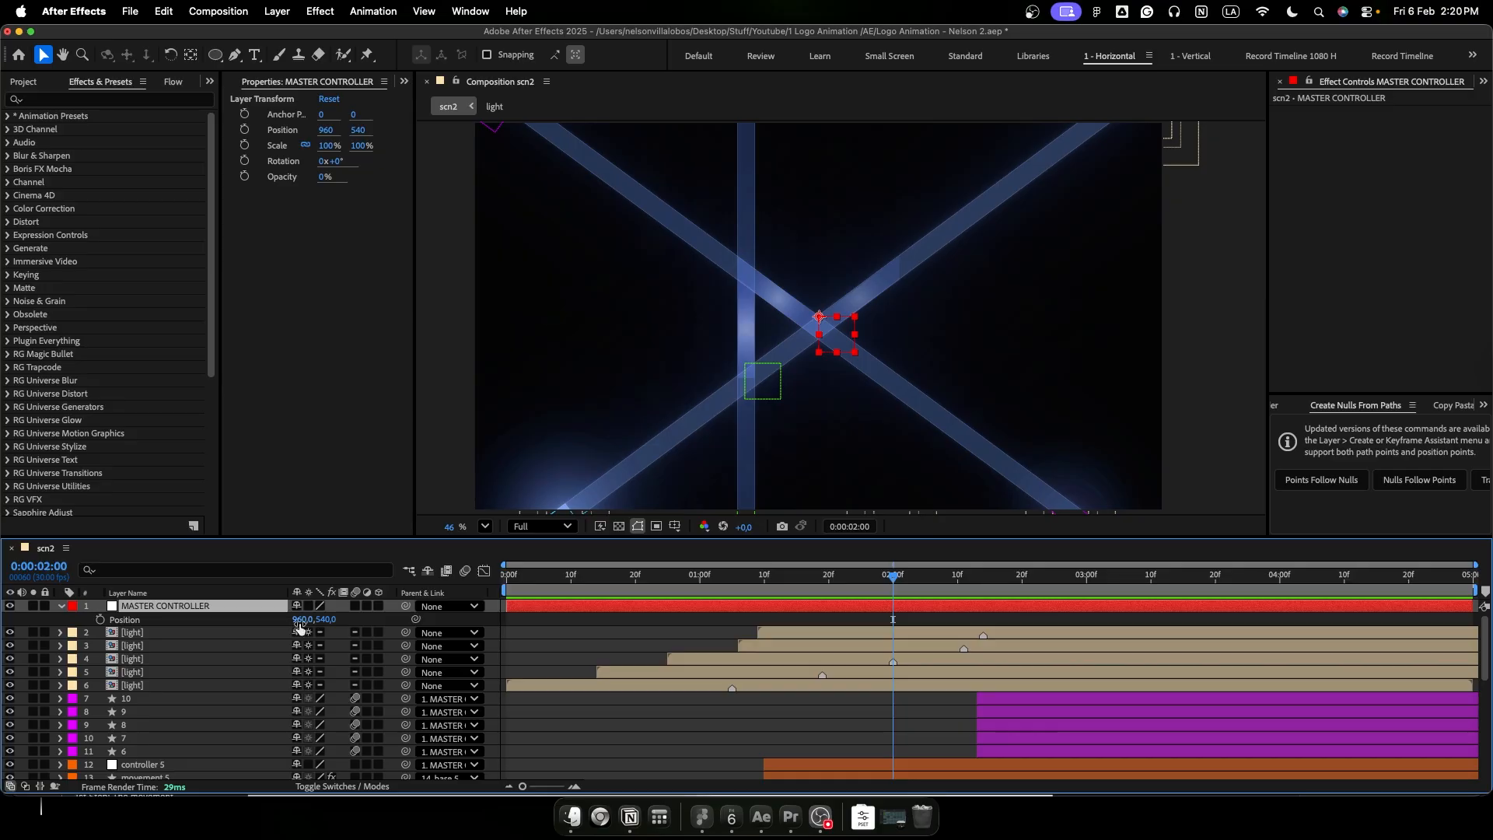
pyautogui.moveTo(299, 621)
pyautogui.mouseDown()
pyautogui.moveTo(284, 626)
pyautogui.moveTo(302, 629)
pyautogui.mouseUp()
pyautogui.press('super+z')
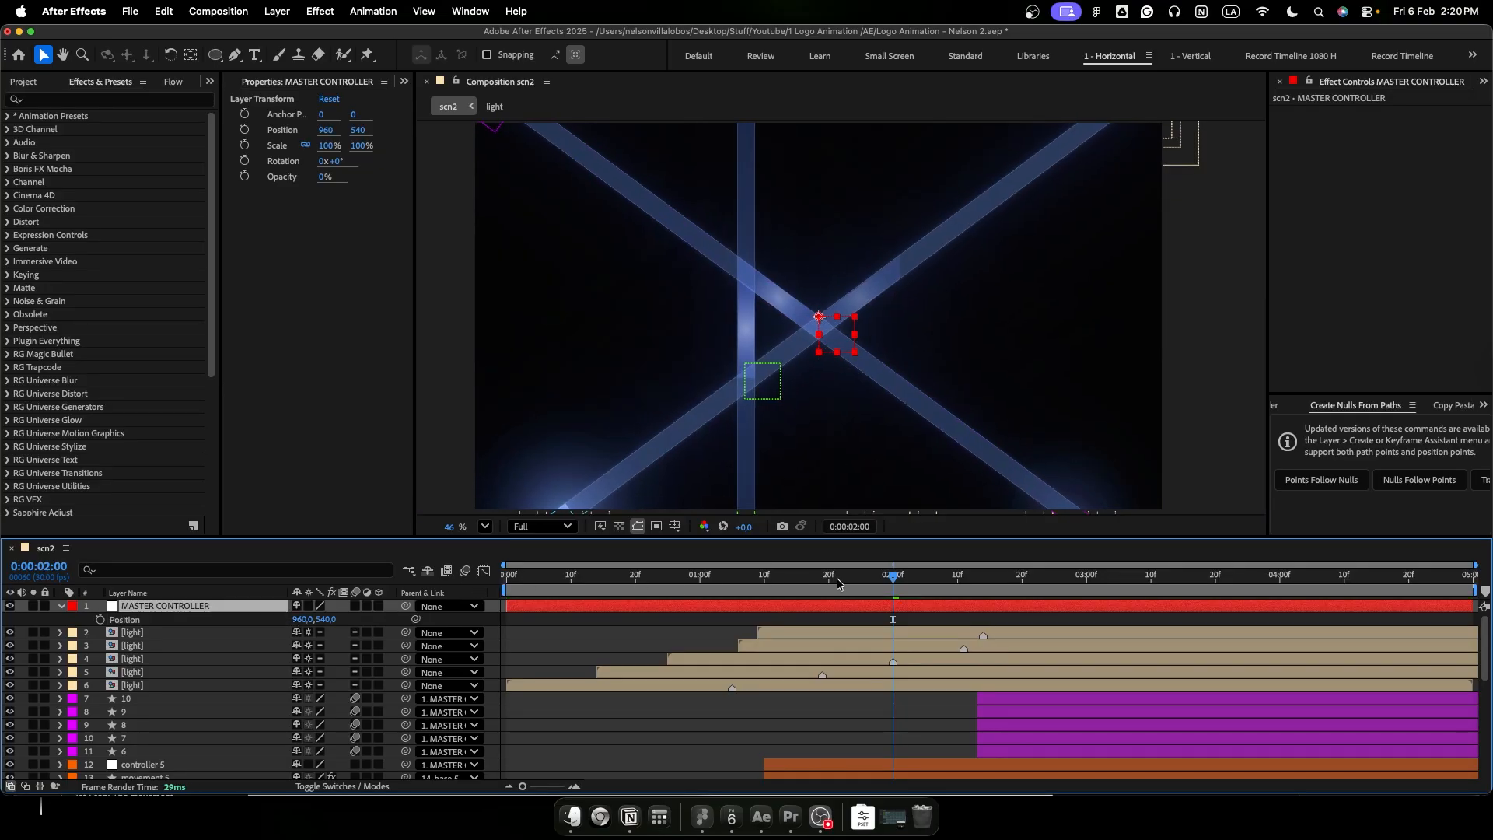
# - Keyframe MASTER CONTROLLER's Position at 960, 540, Scale at 100% and Rotation at 0° at 0:00:02:13
pyautogui.click(1036, 579)
pyautogui.moveTo(304, 620); pyautogui.dragTo(291, 620)
pyautogui.press('super+z')
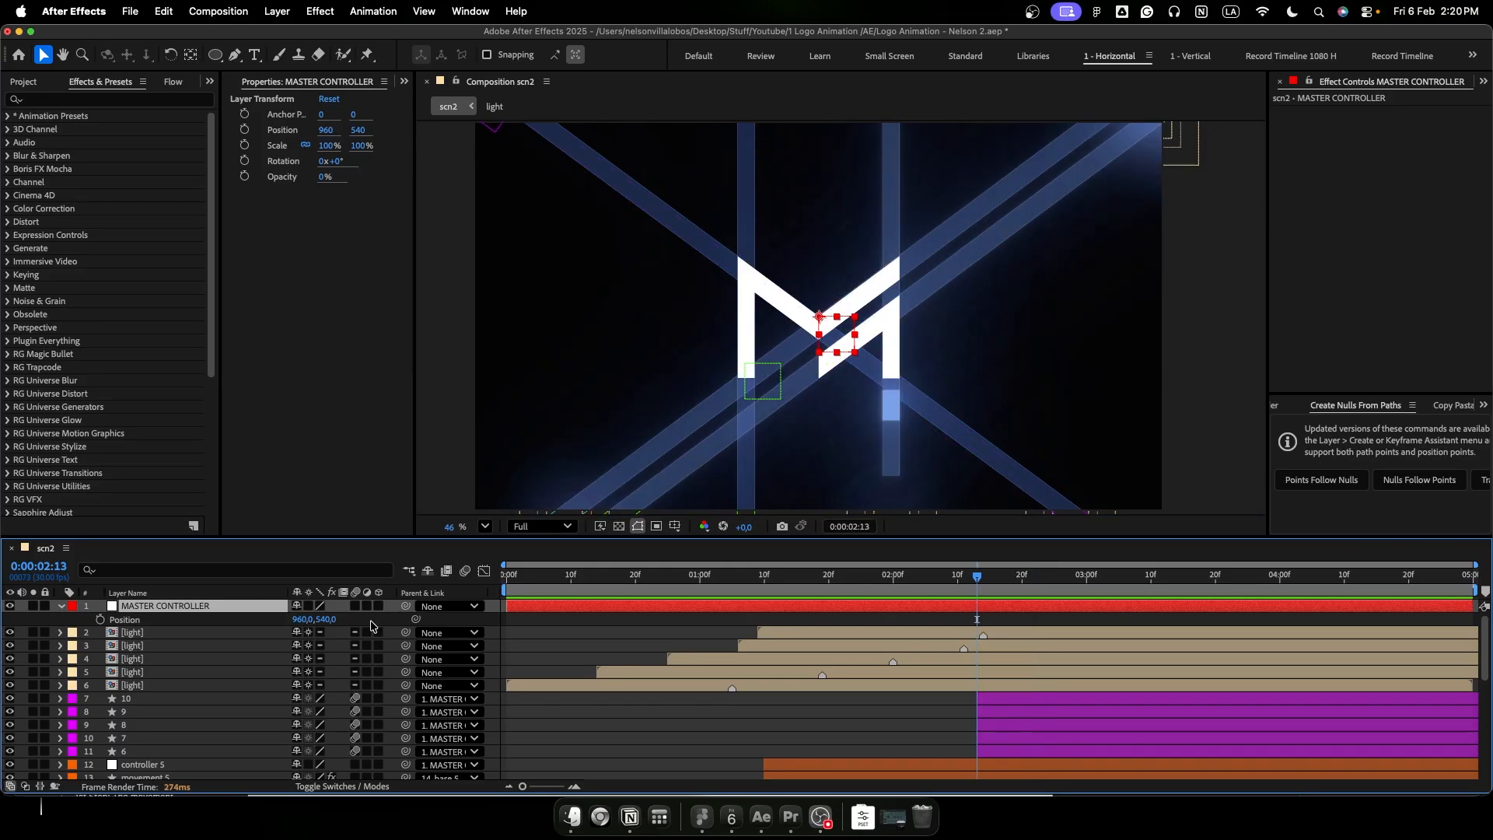
pyautogui.hotkey('shift', 's')
pyautogui.hotkey('shift', 't')
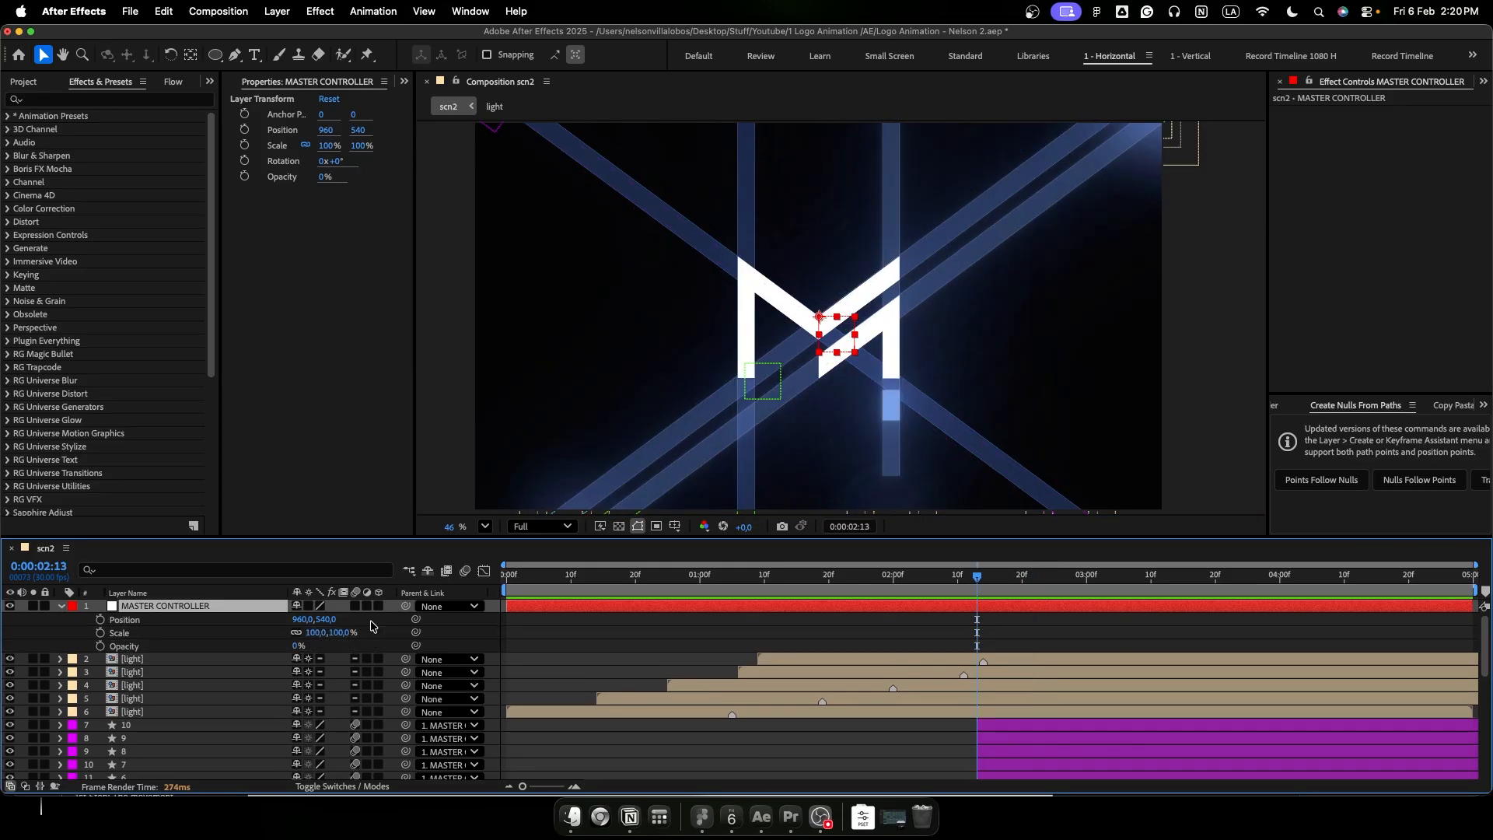
pyautogui.hotkey('shift', 't')
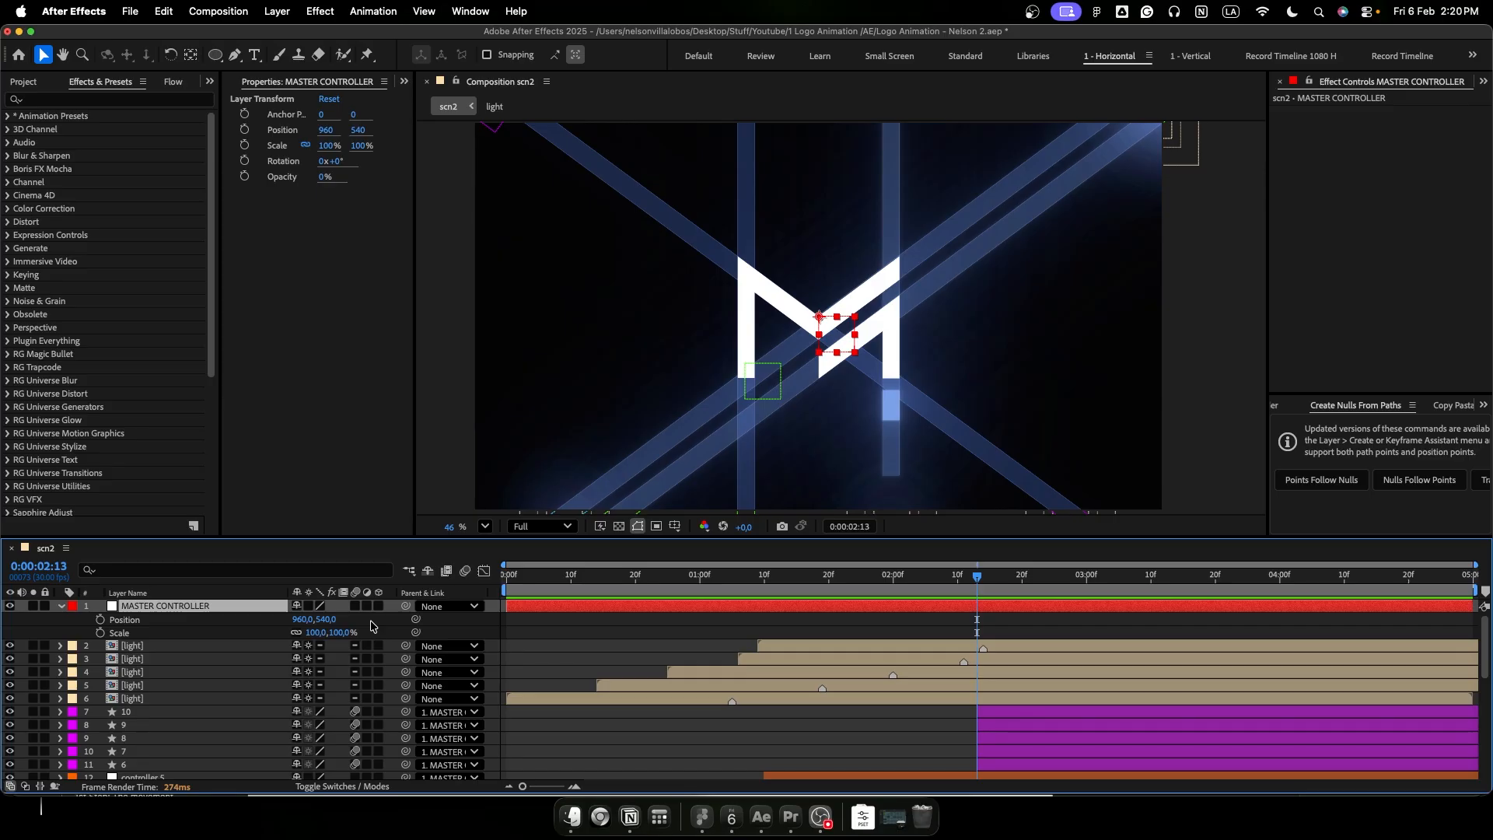
pyautogui.hotkey('shift', 'r')
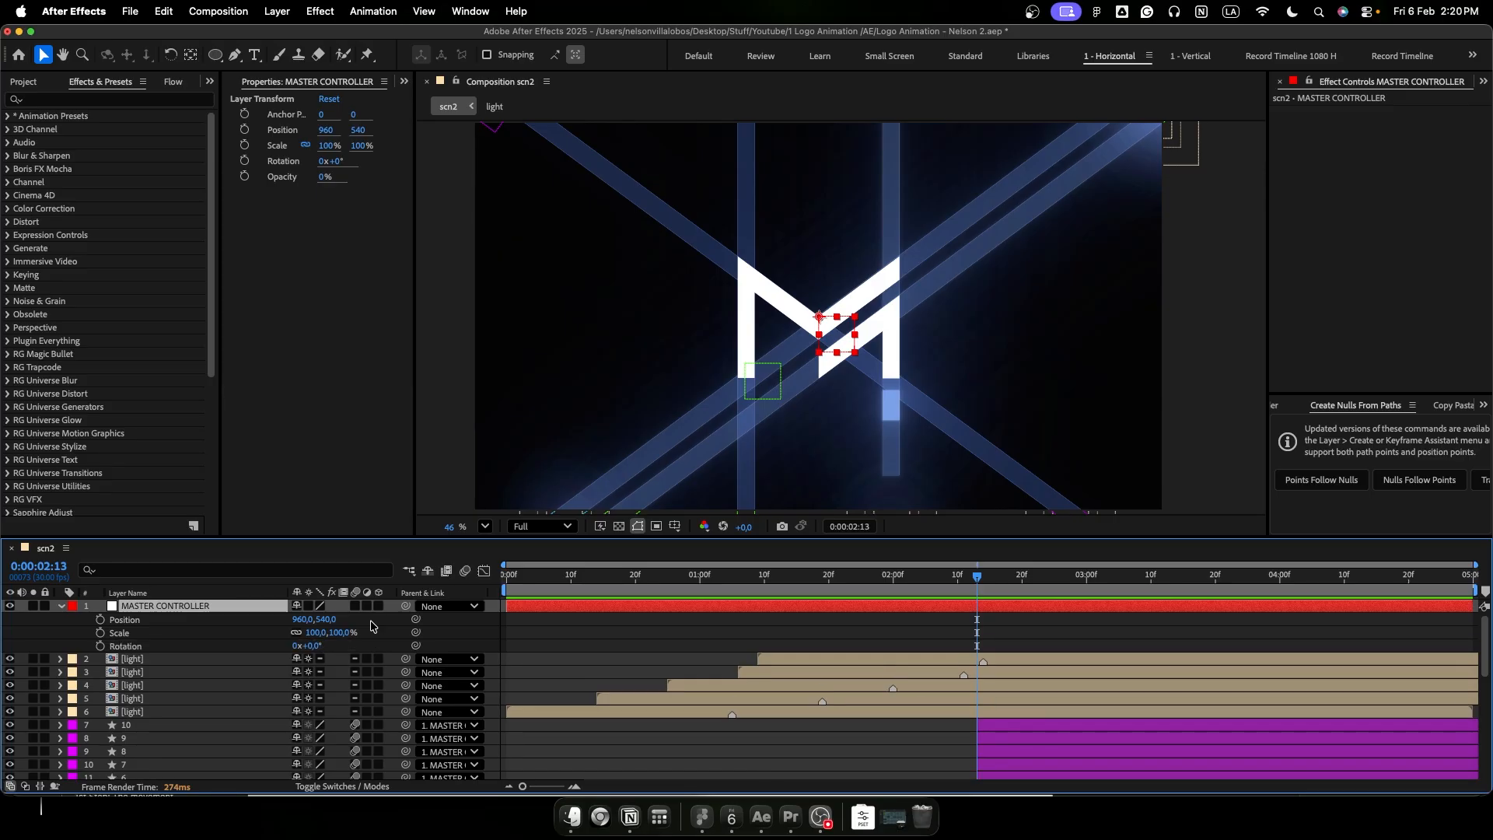
pyautogui.click(100, 620)
pyautogui.click(99, 633)
pyautogui.click(99, 646)
# - At 0:00:00:01, keyframe MASTER CONTROLLER's Scale at 169%, Position at 1076, 317 and Rotation at -15°
pyautogui.moveTo(591, 580); pyautogui.dragTo(515, 591)
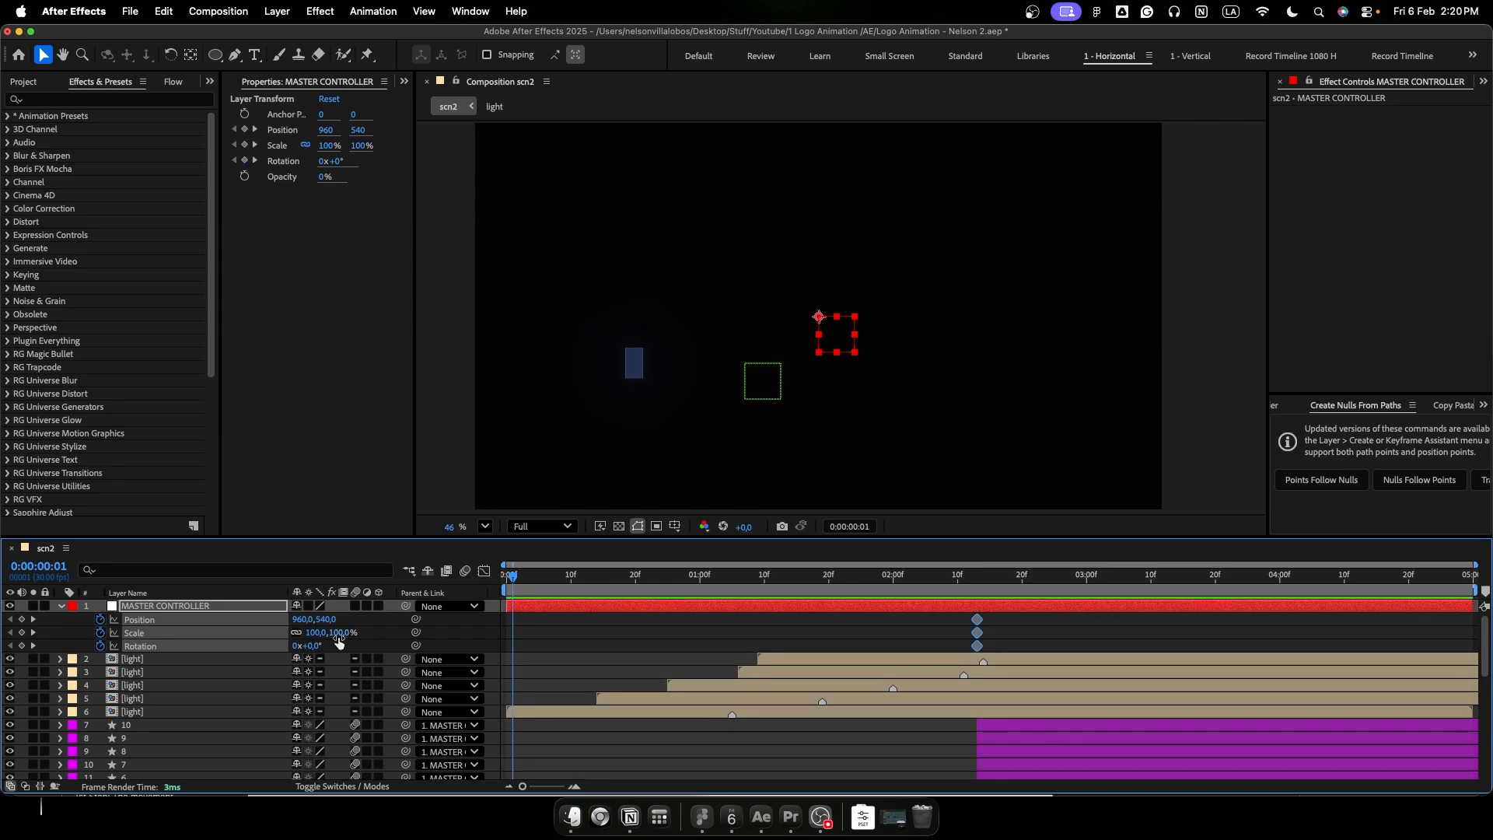
pyautogui.moveTo(334, 638); pyautogui.dragTo(397, 642)
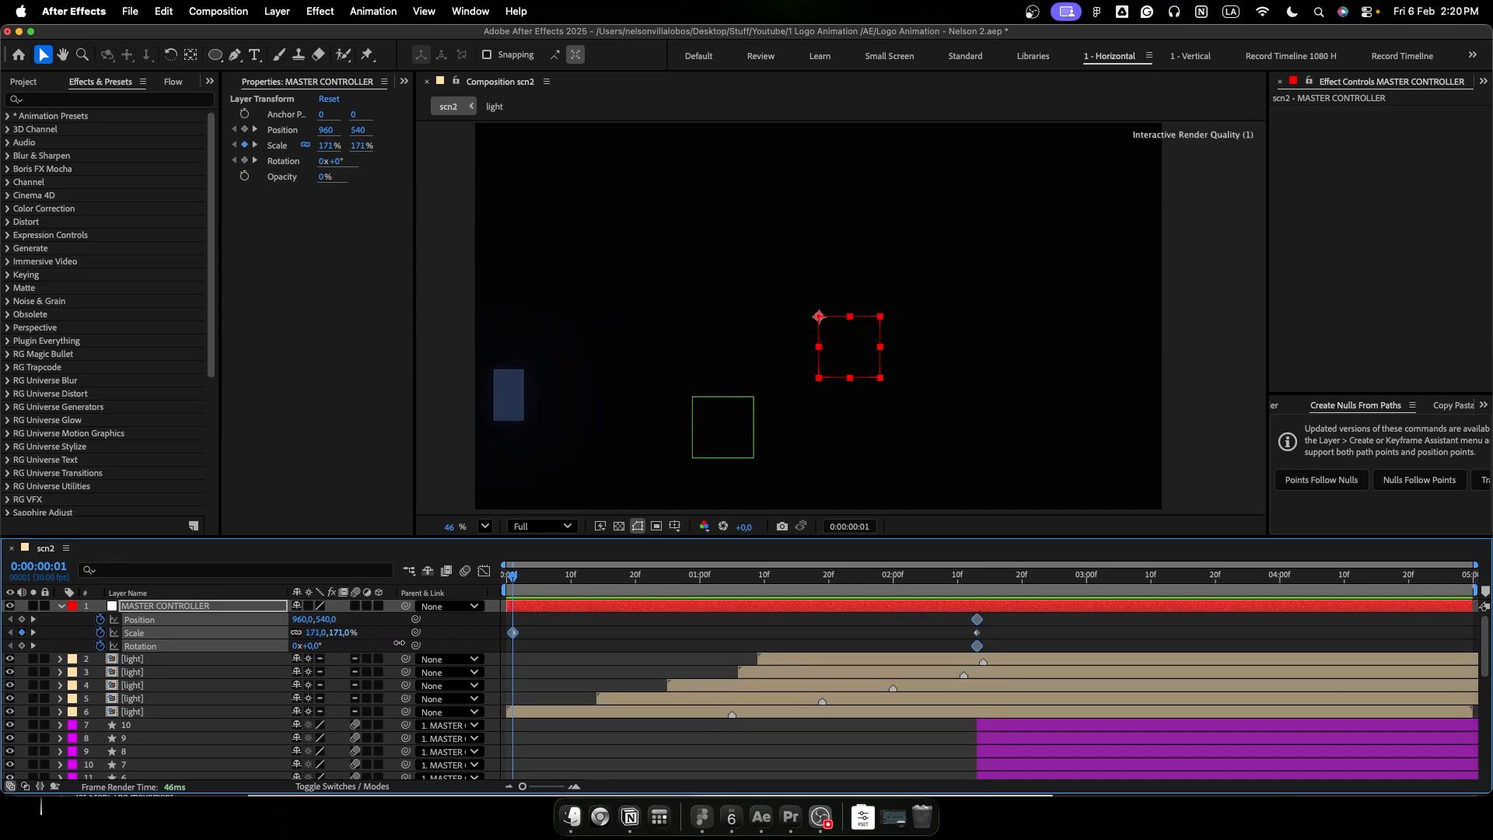
pyautogui.moveTo(302, 619); pyautogui.dragTo(392, 618)
pyautogui.moveTo(330, 620); pyautogui.dragTo(157, 620)
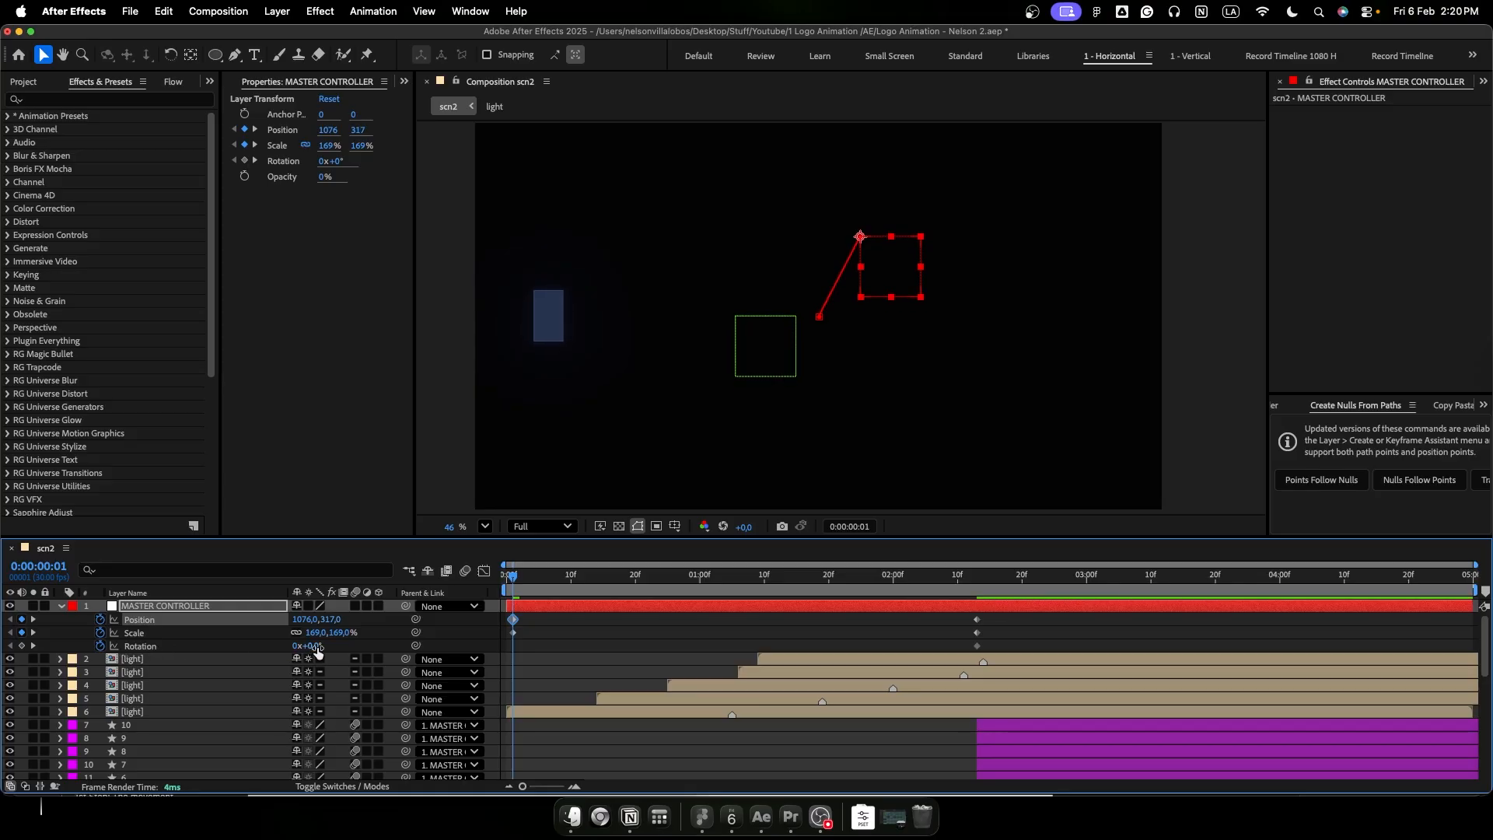
pyautogui.moveTo(317, 647); pyautogui.dragTo(305, 647)
# - Apply Easy Ease to all of MASTER CONTROLLER's keyframes and move the starting ones to 0:00:00:00
pyautogui.moveTo(1049, 623); pyautogui.dragTo(506, 652)
pyautogui.press('F9')
pyautogui.moveTo(513, 620); pyautogui.dragTo(507, 619)
# - Preview the eased master move and scrub through the beams' motion up to about 0:00:01:12
pyautogui.press('space')
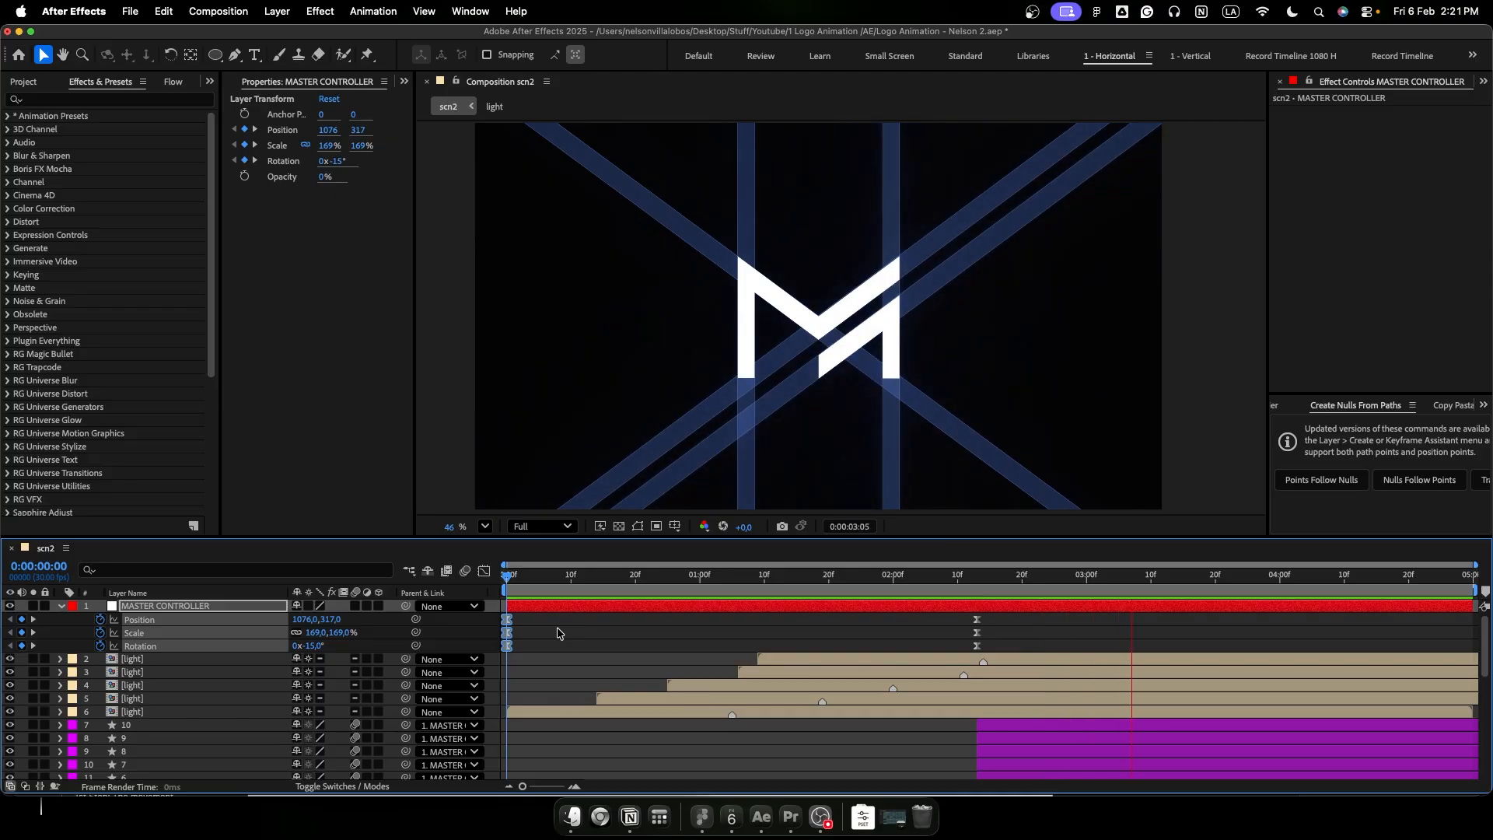
pyautogui.press('space')
pyautogui.click(557, 632)
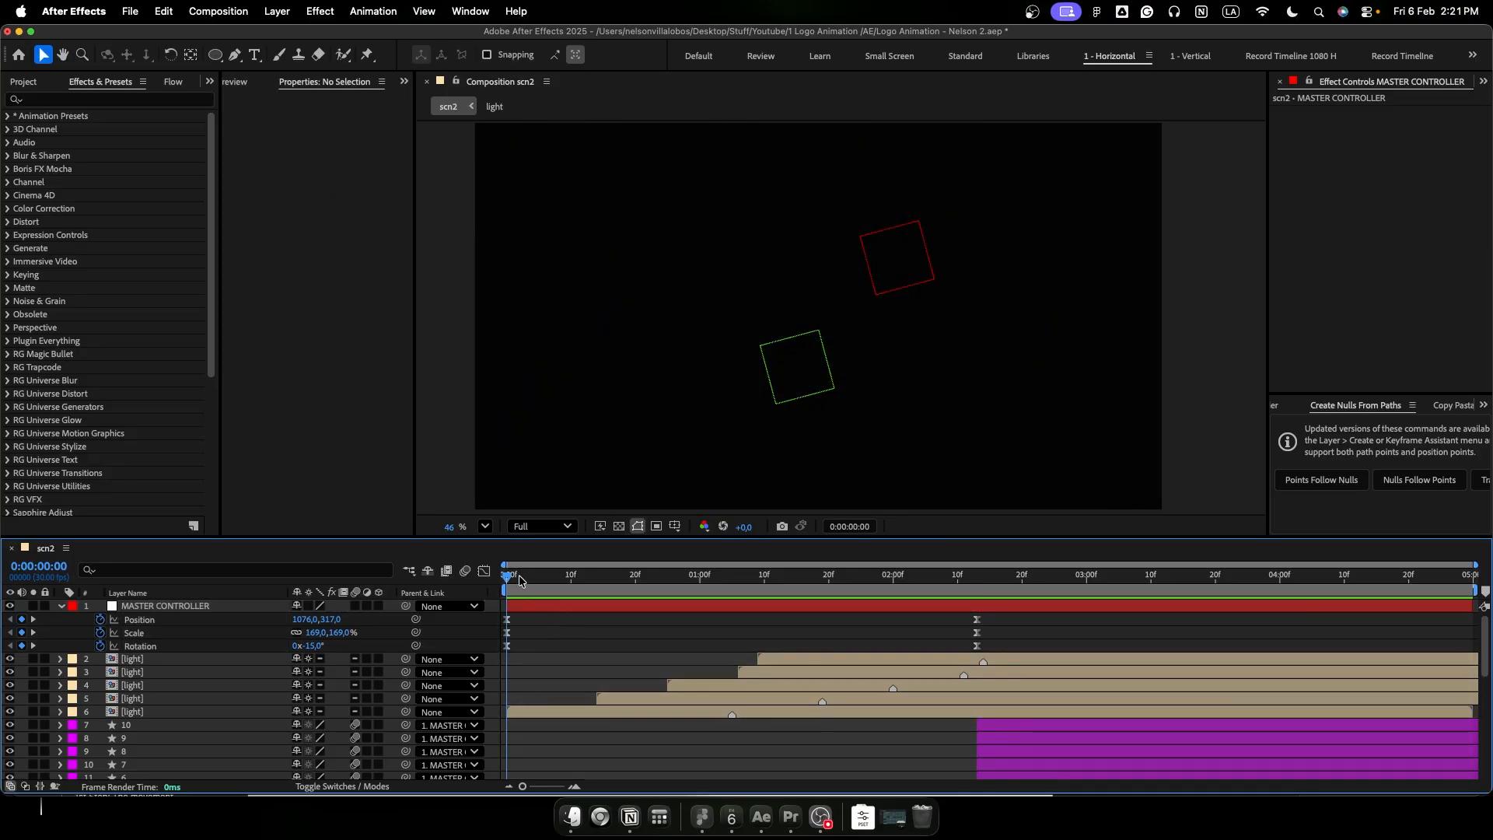
pyautogui.moveTo(535, 582); pyautogui.dragTo(810, 636)
pyautogui.moveTo(843, 585); pyautogui.dragTo(783, 638)
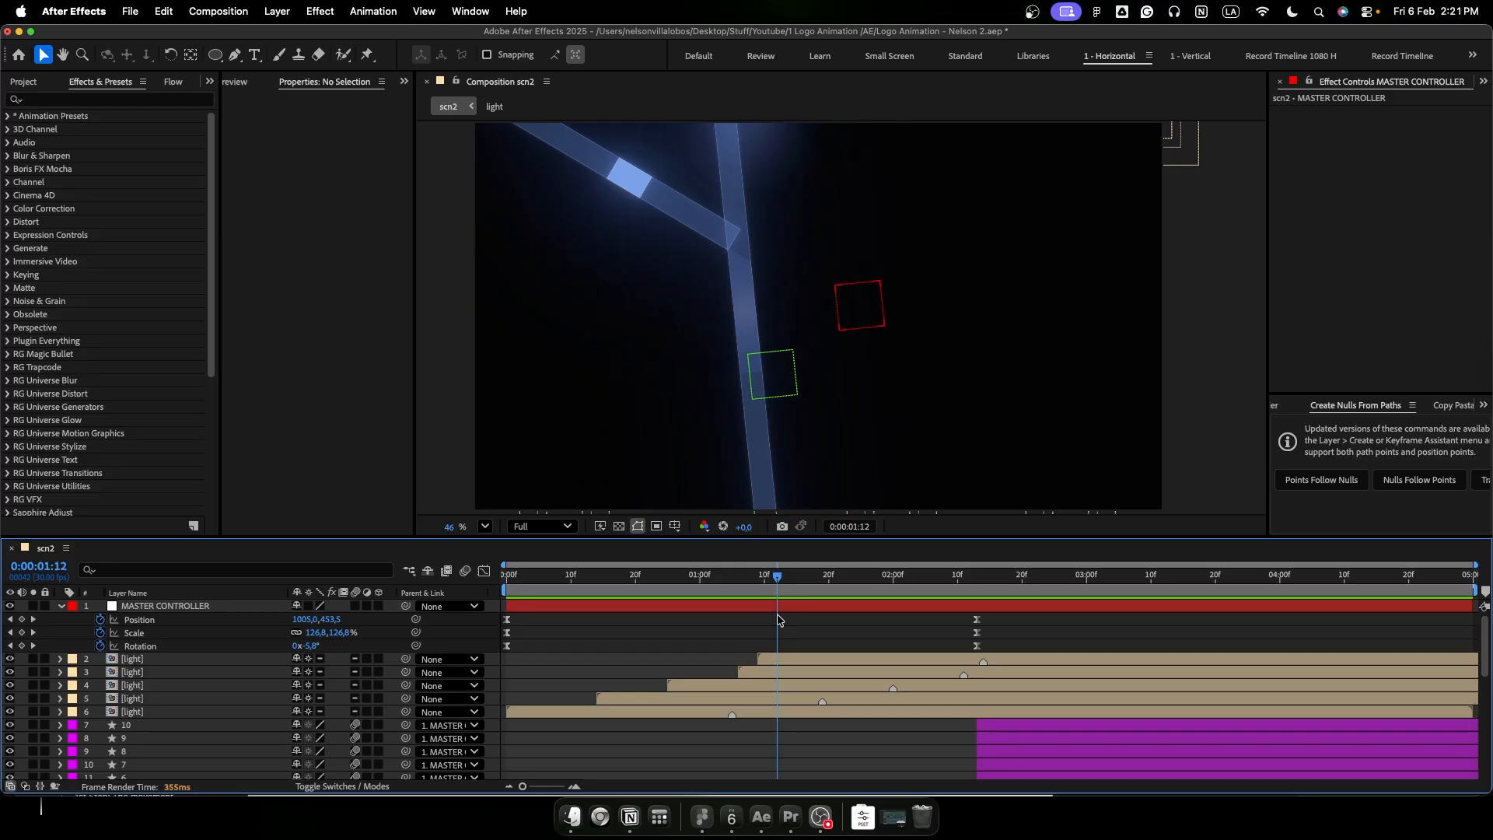
pyautogui.moveTo(775, 583); pyautogui.dragTo(774, 583)
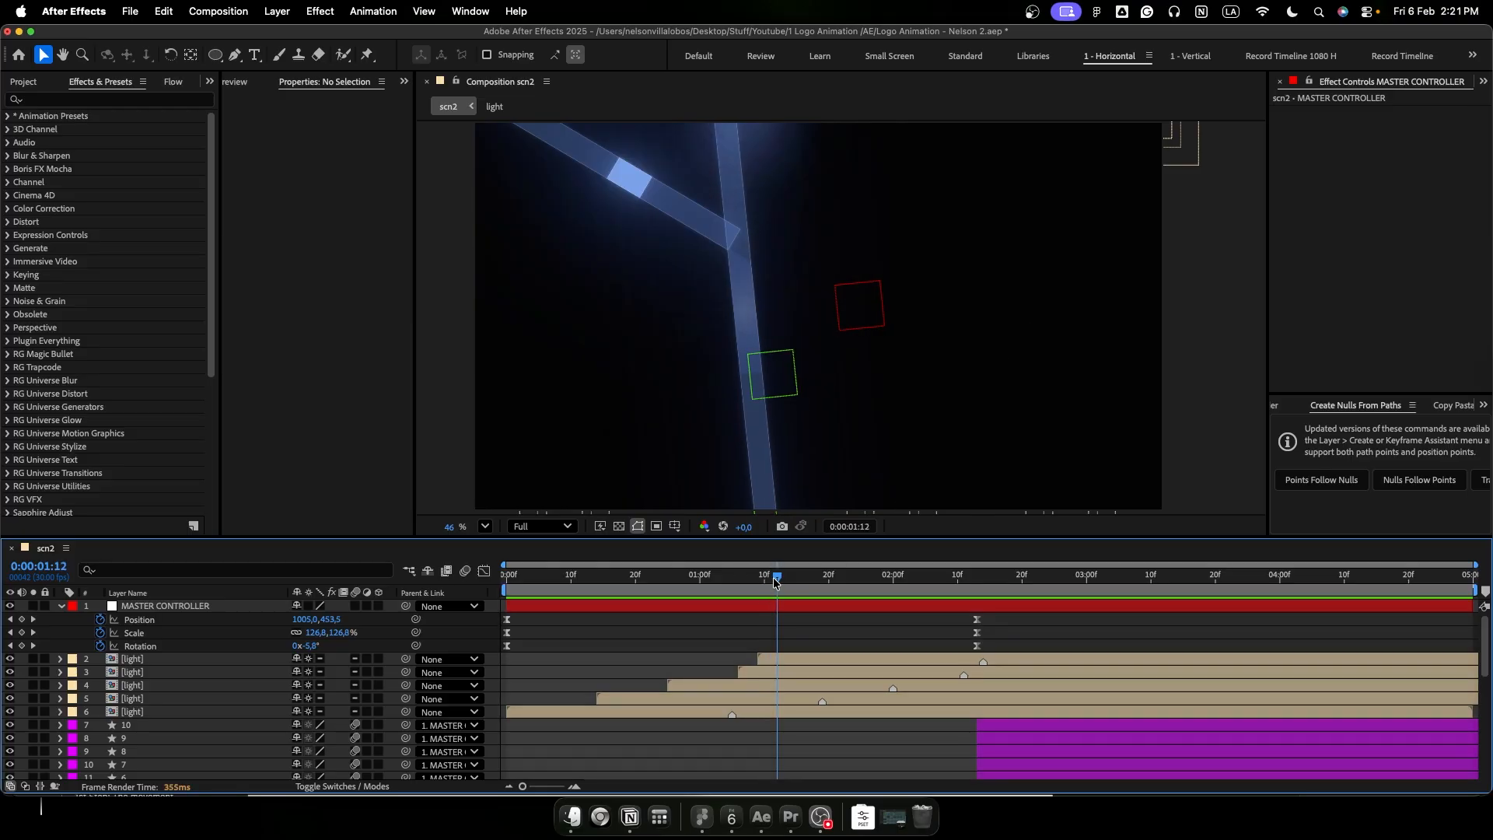
# - Add a null object named MASTER CONTROLLER 2 and parent MASTER CONTROLLER to it
pyautogui.press('super+alt+shift+y')
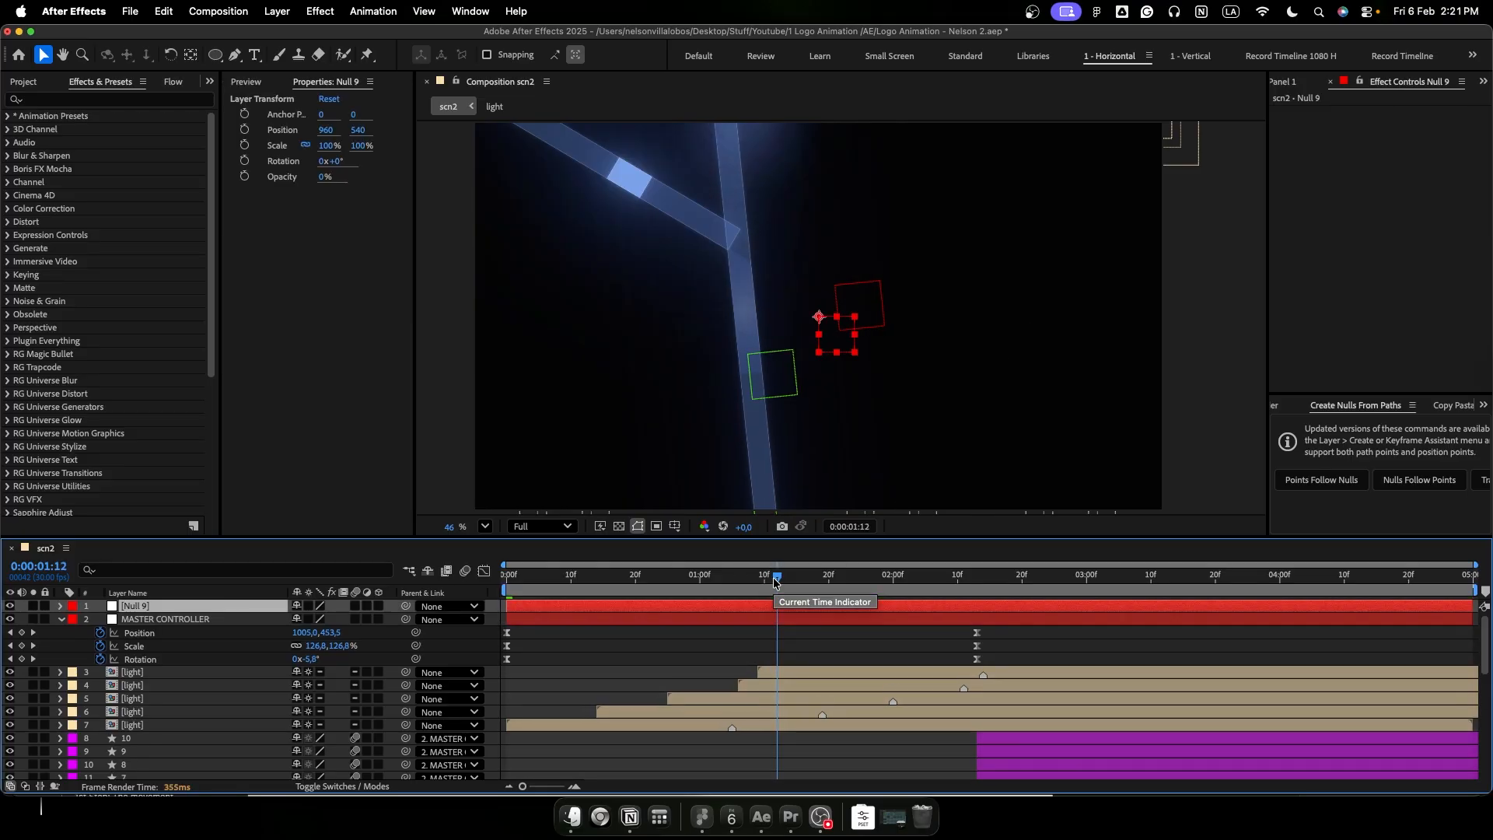
pyautogui.press('Return')
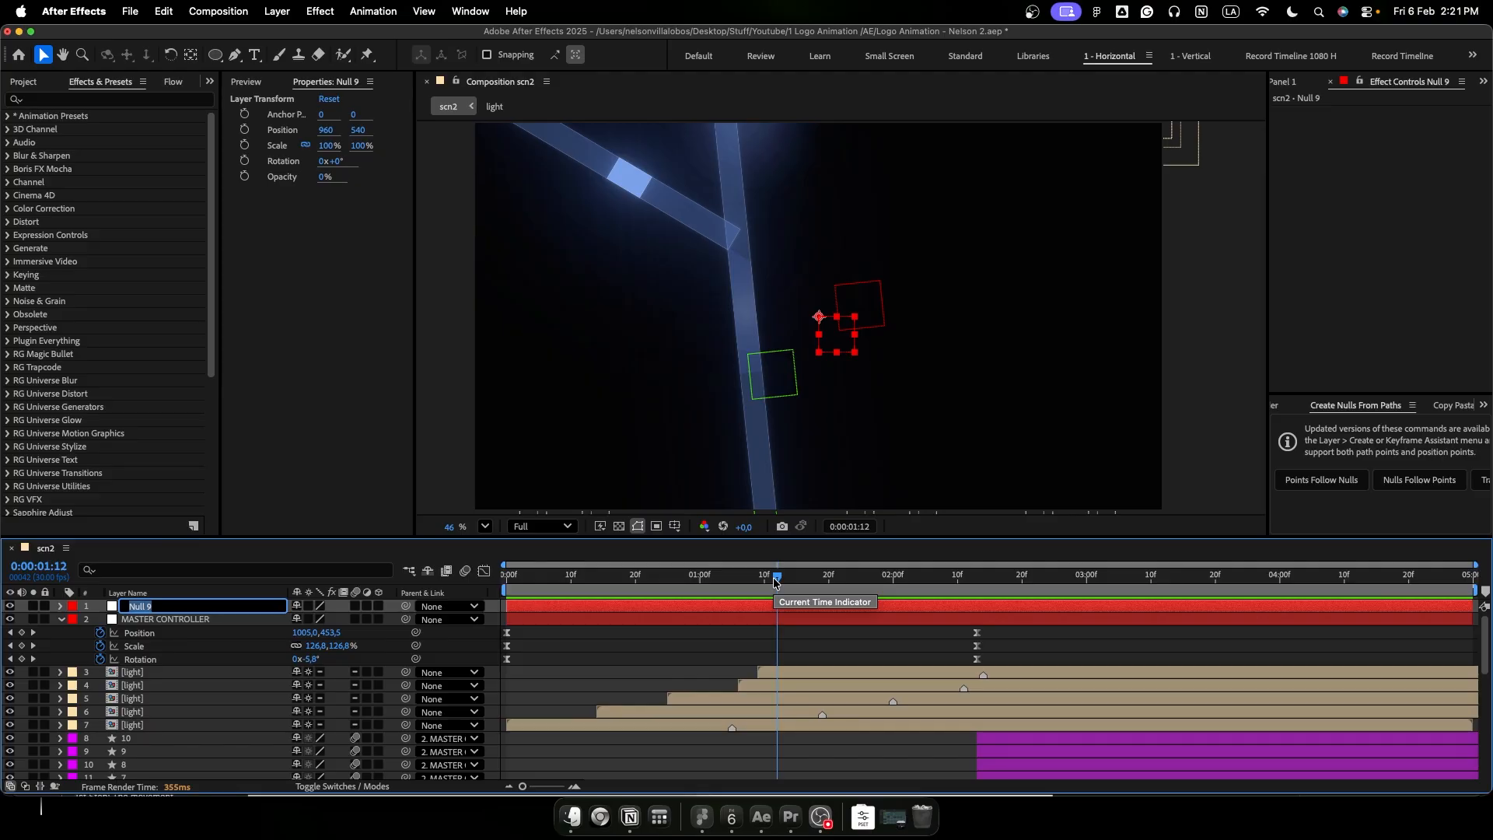
pyautogui.write('MASTER CONTROLLER 2')
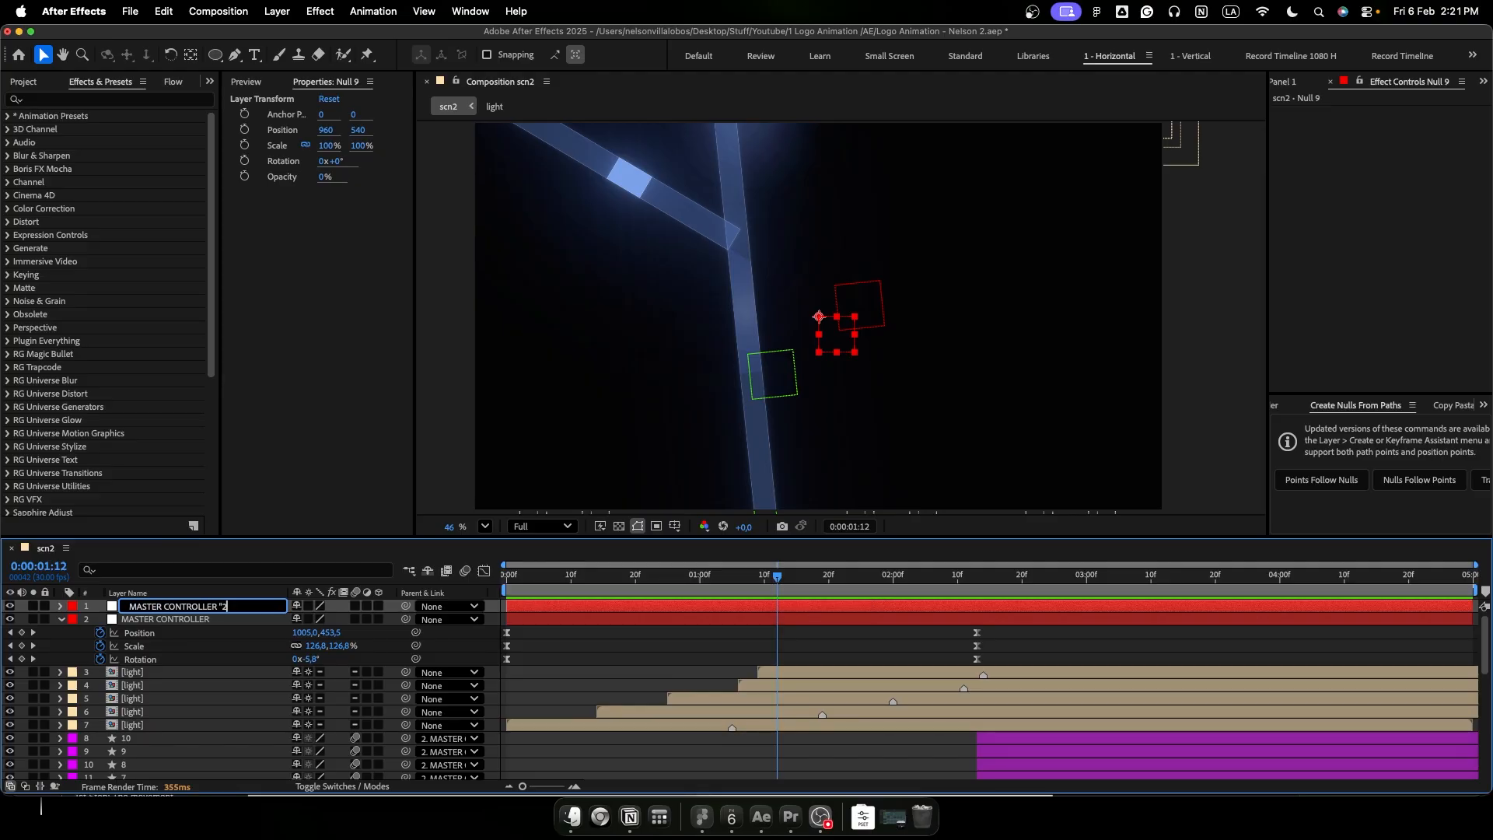
pyautogui.press('Return')
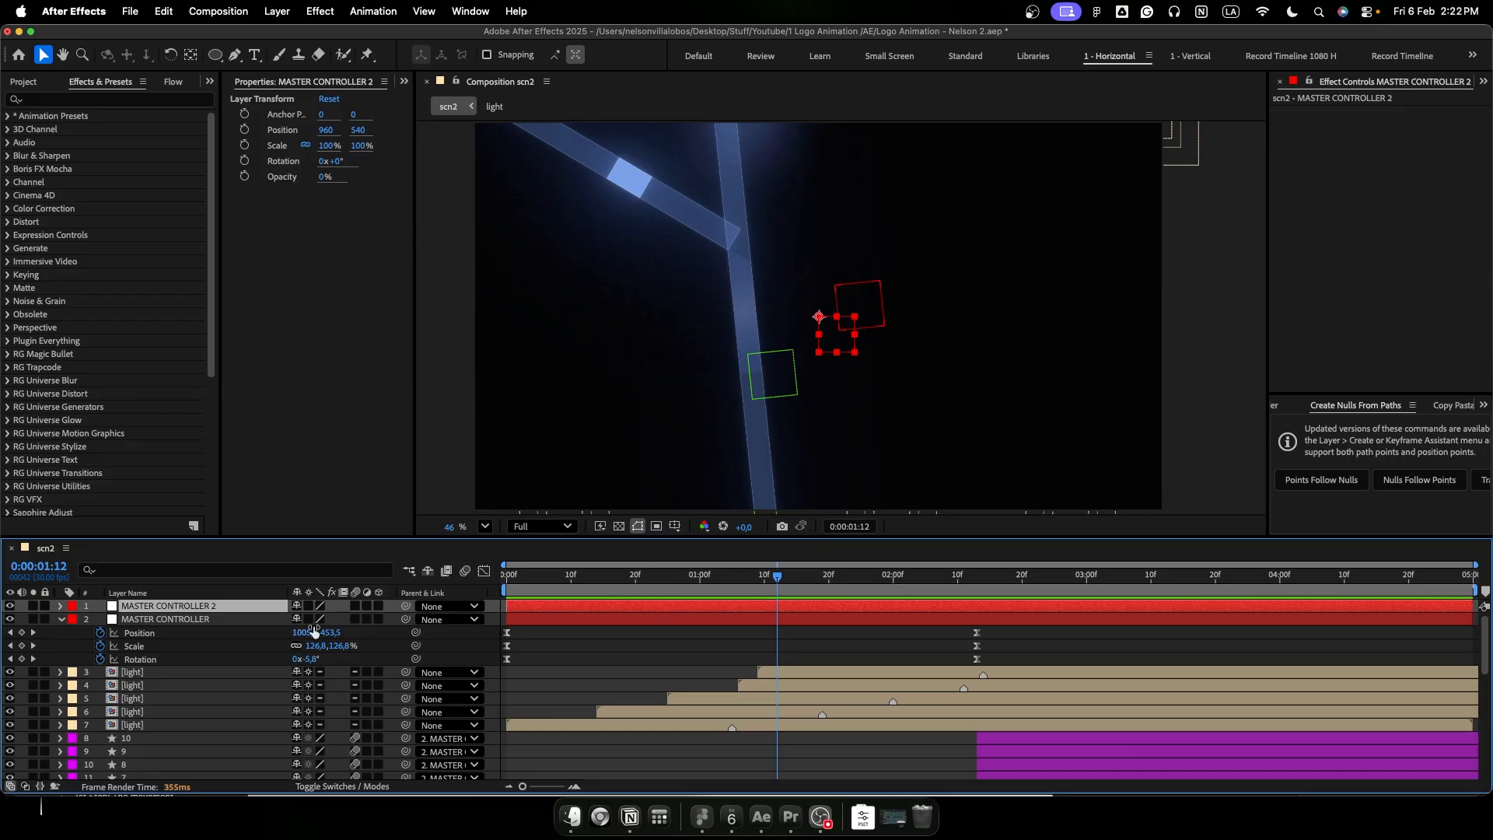
pyautogui.moveTo(406, 620); pyautogui.dragTo(201, 608)
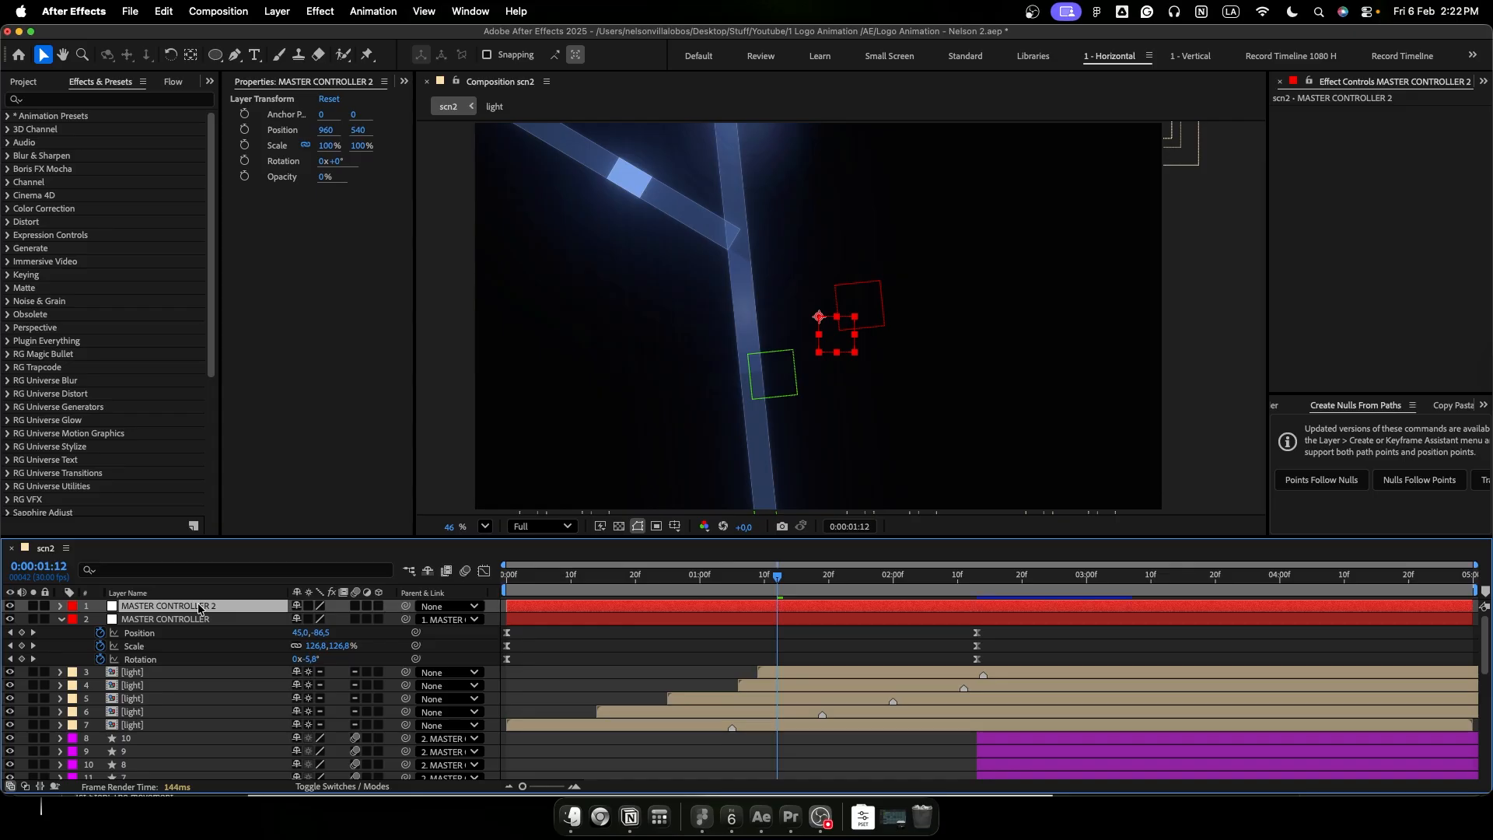
# - Keyframe MASTER CONTROLLER 2's Position at 953, 540 at 0:00:01:12 and at 960, 540 at 0:00:02:00
pyautogui.press('p')
pyautogui.click(100, 619)
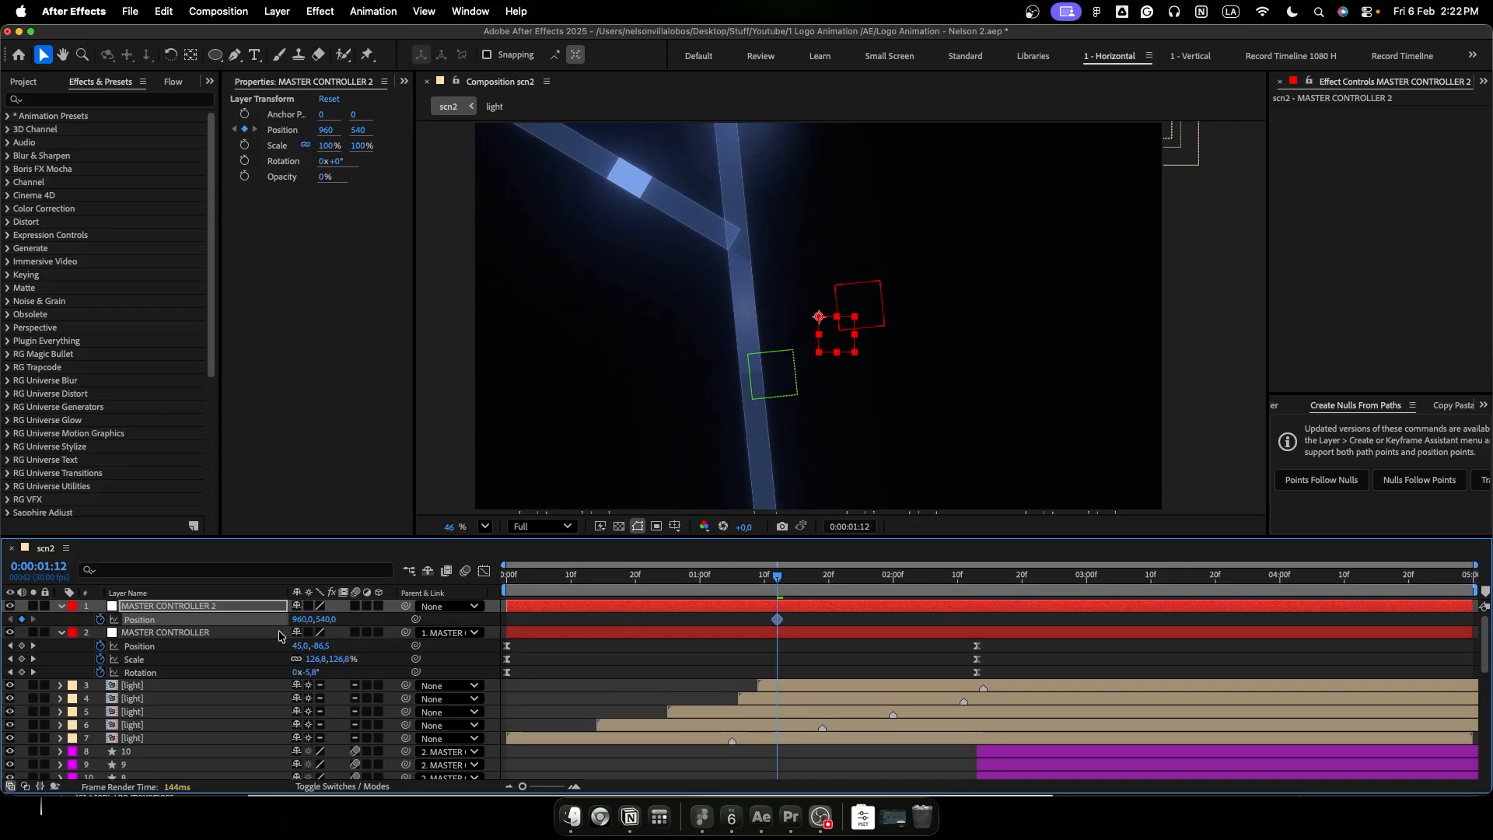
pyautogui.click(780, 591)
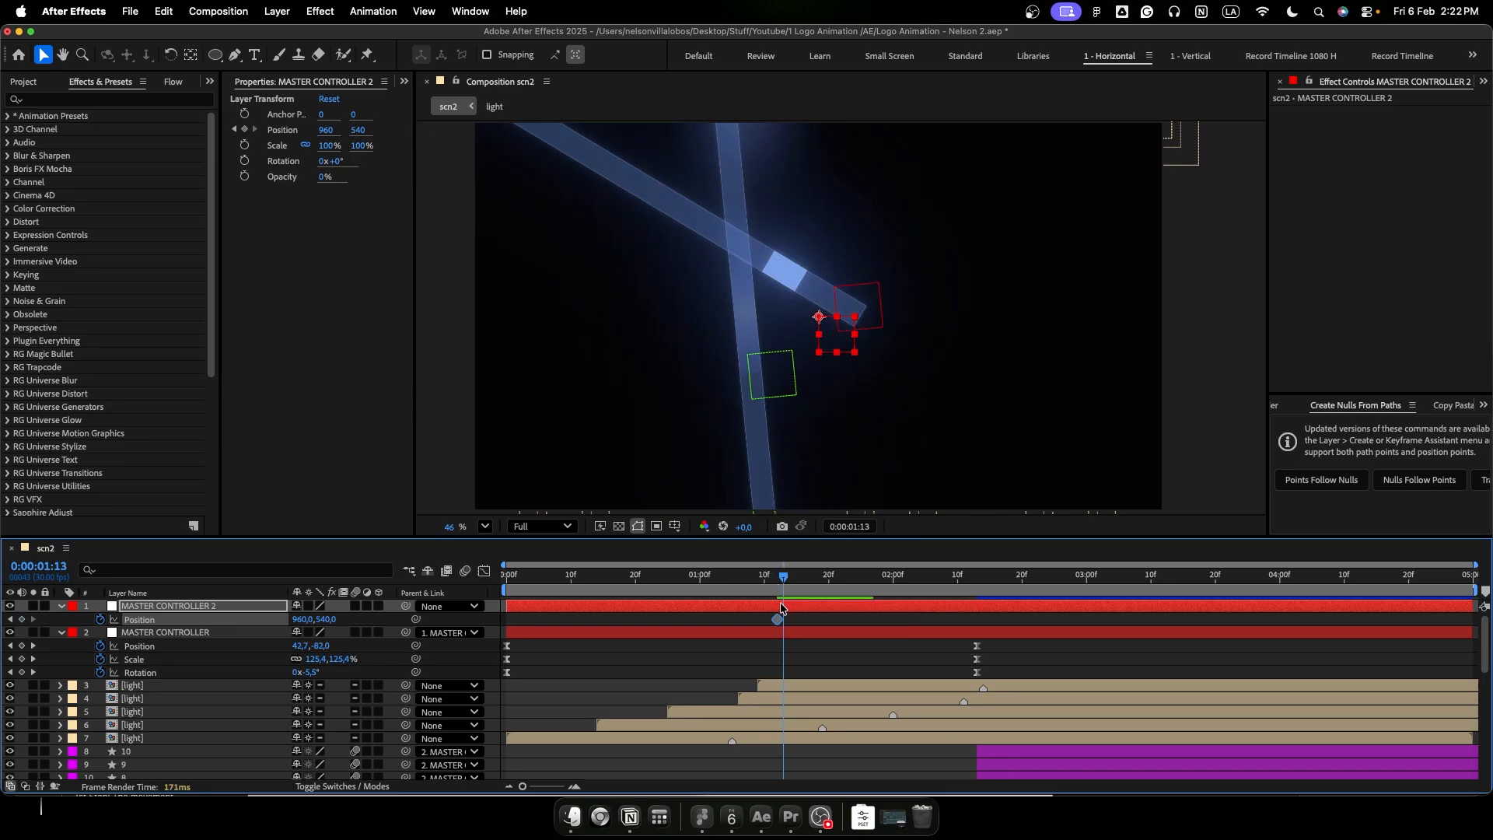
pyautogui.moveTo(784, 581); pyautogui.dragTo(893, 591)
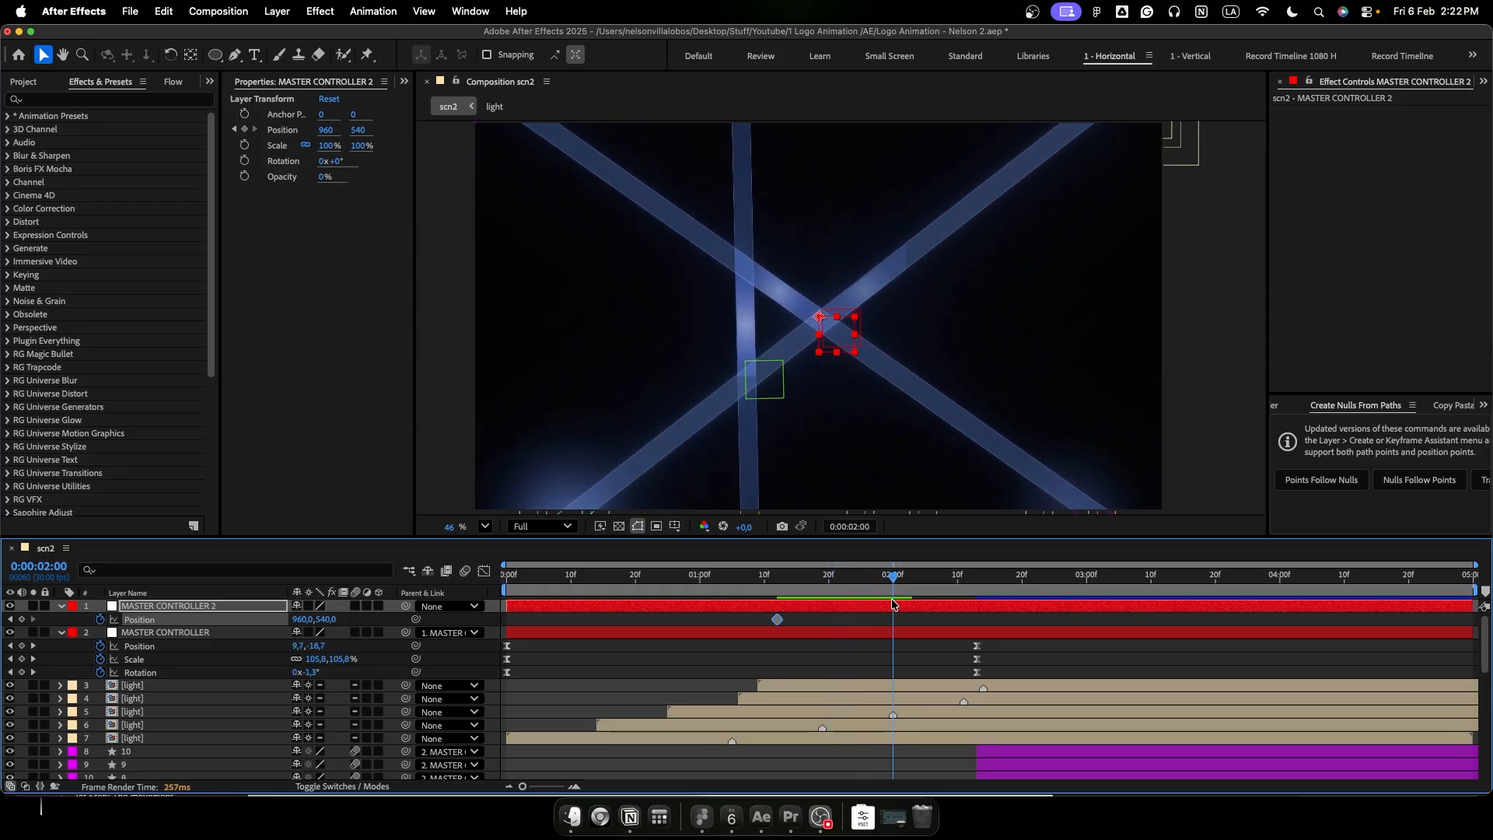
pyautogui.click(23, 620)
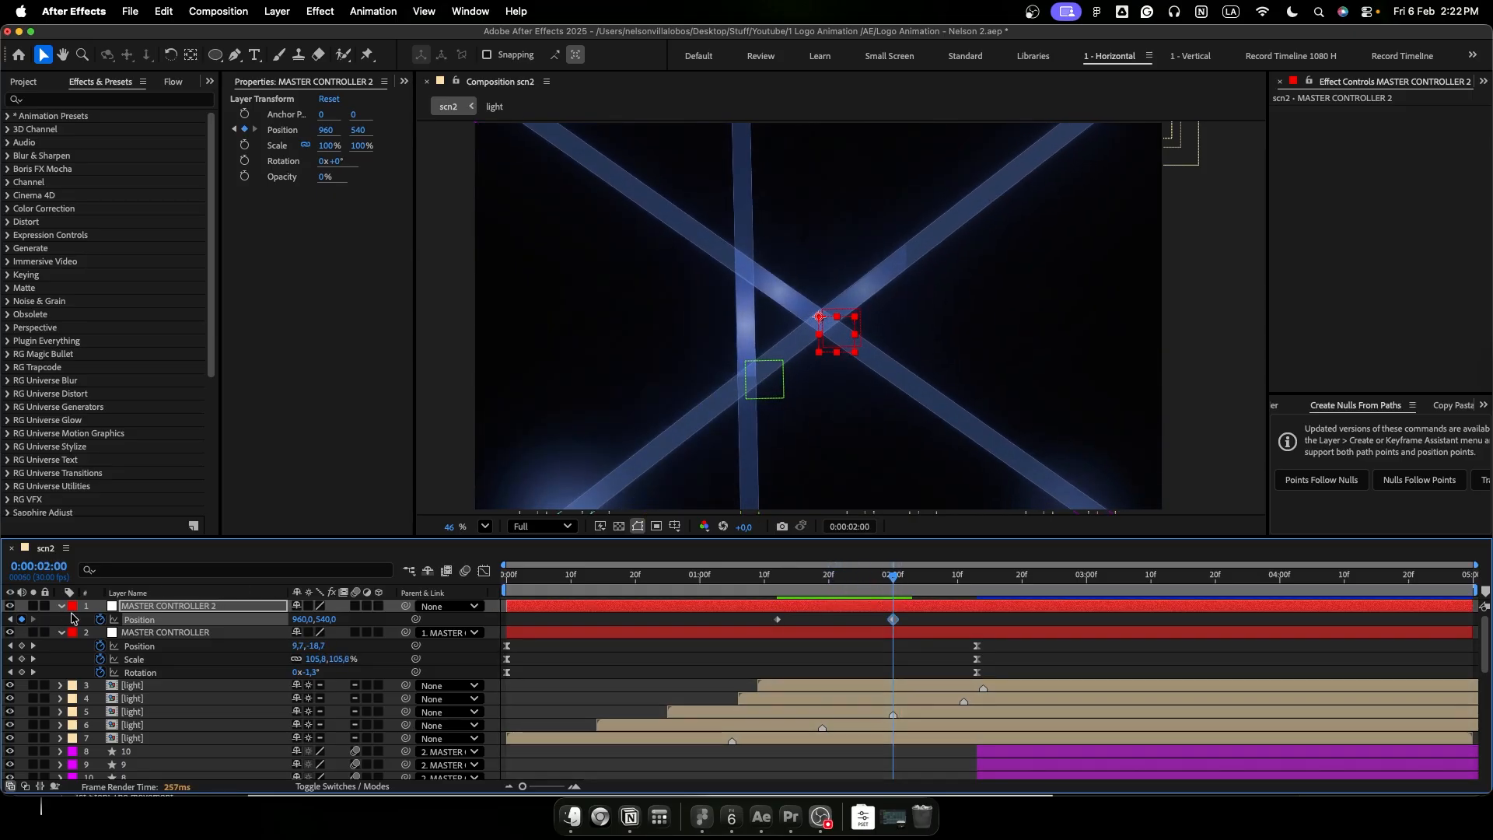
pyautogui.moveTo(844, 589); pyautogui.dragTo(778, 594)
pyautogui.moveTo(301, 620); pyautogui.dragTo(299, 620)
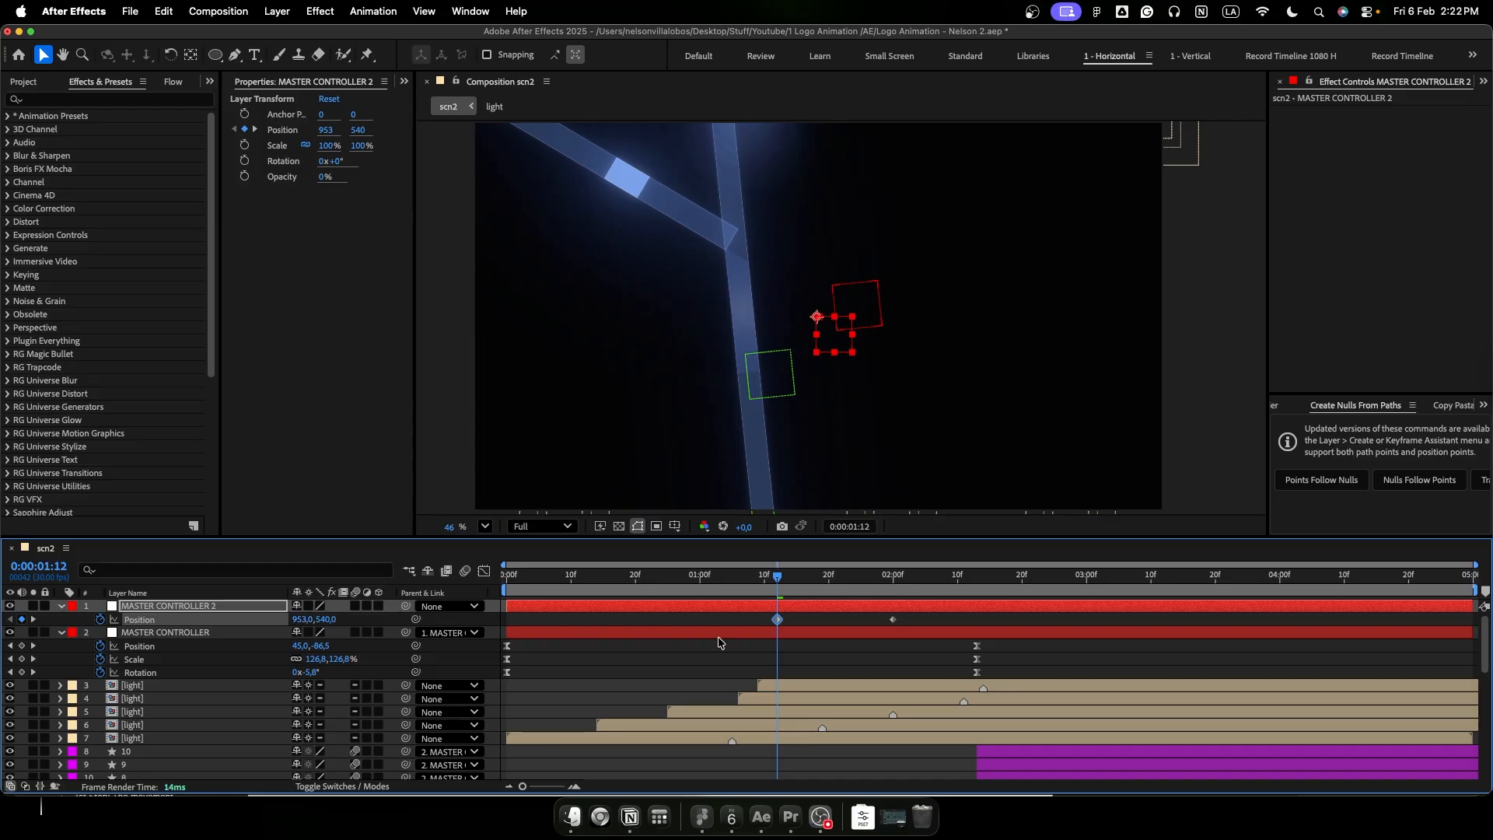
# - Ease MASTER CONTROLLER 2's Position keyframes with a fast start and long slow finish, and set the starting X position to 942
pyautogui.moveTo(940, 621); pyautogui.dragTo(764, 622)
pyautogui.press('F9')
pyautogui.hotkey('shift', 'F3')
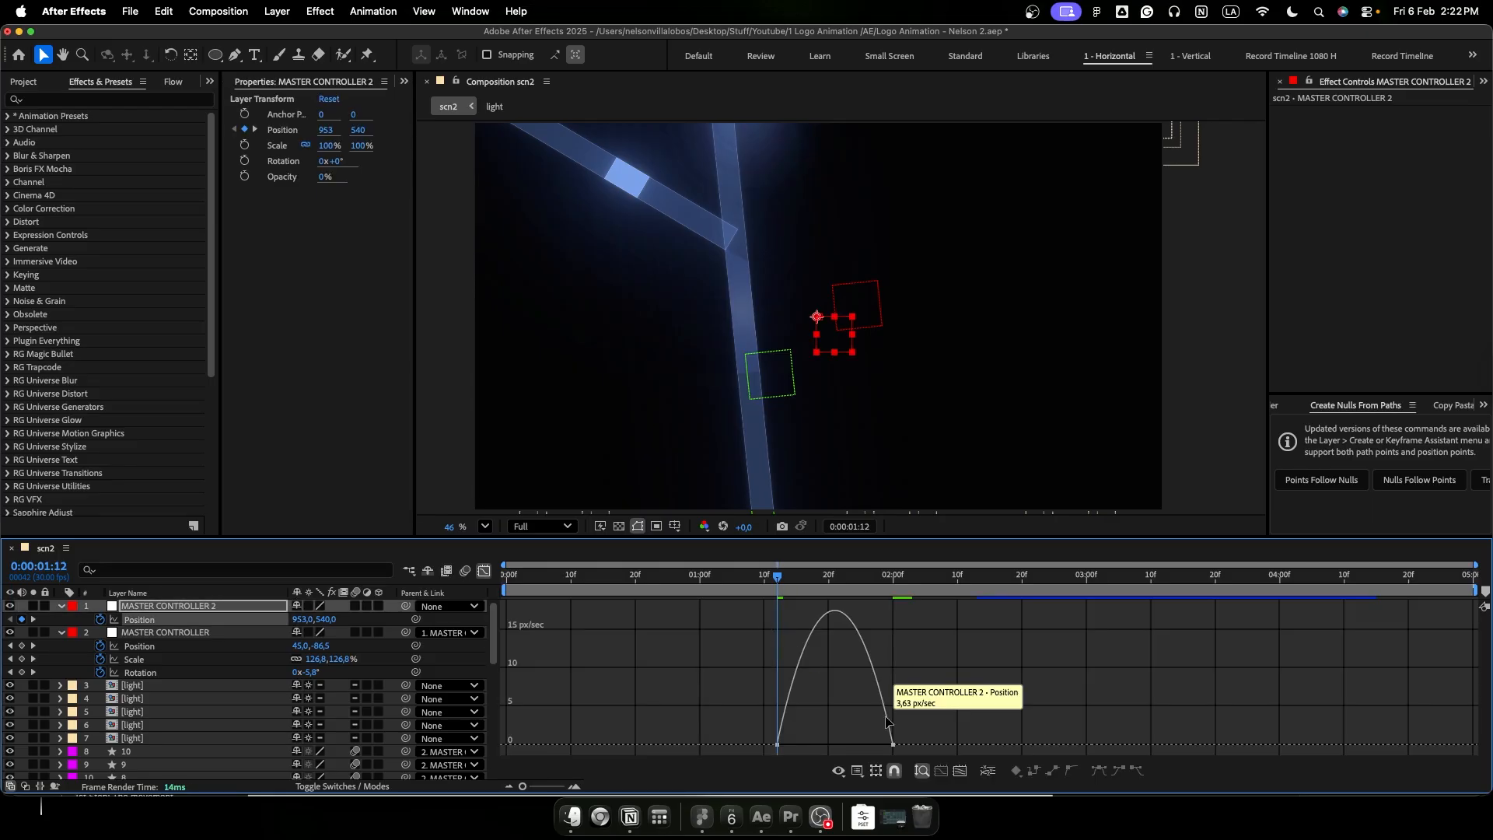
pyautogui.click(891, 745)
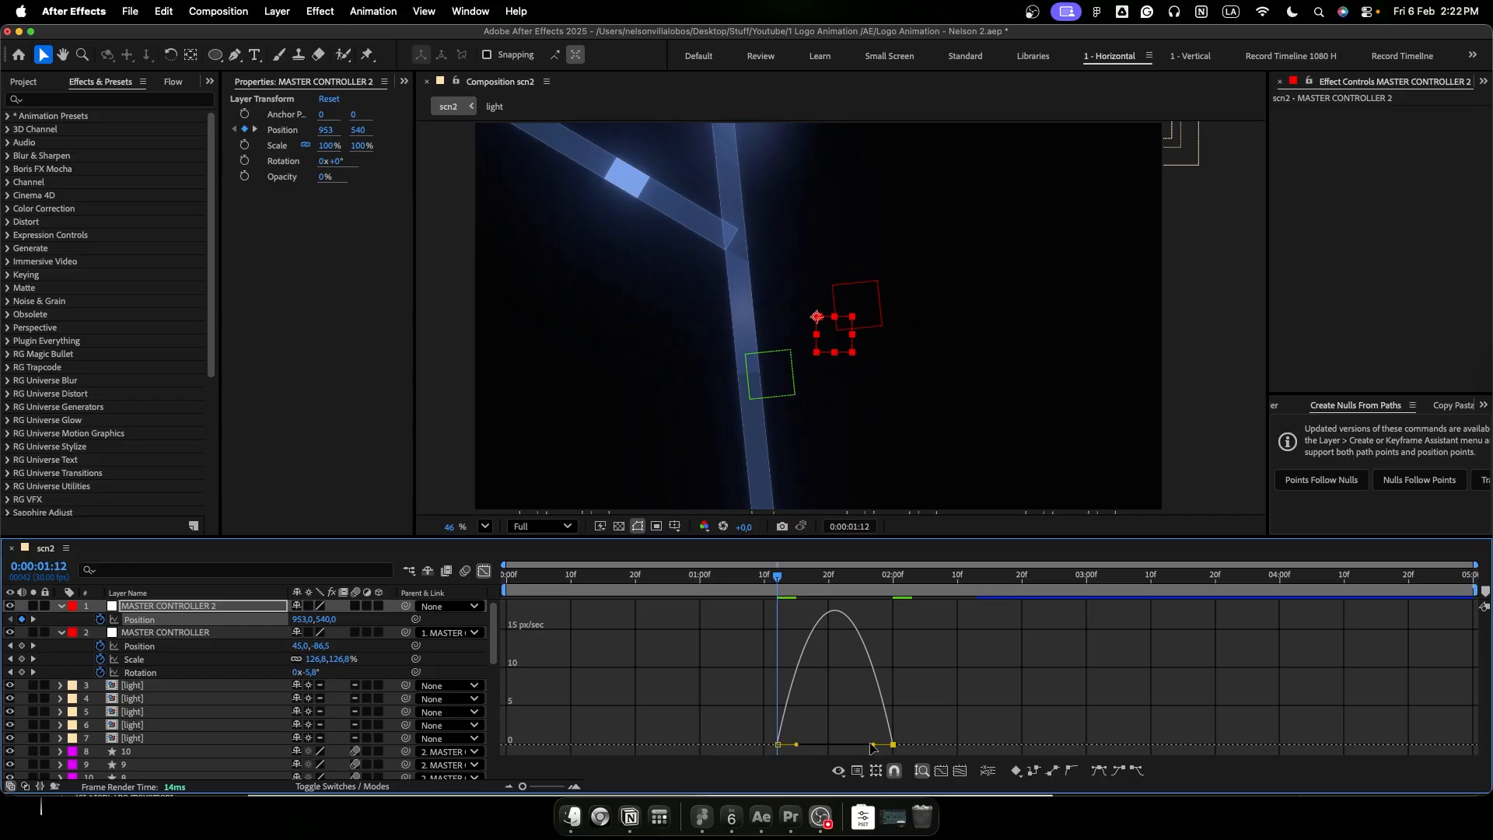
pyautogui.moveTo(811, 751); pyautogui.dragTo(766, 749)
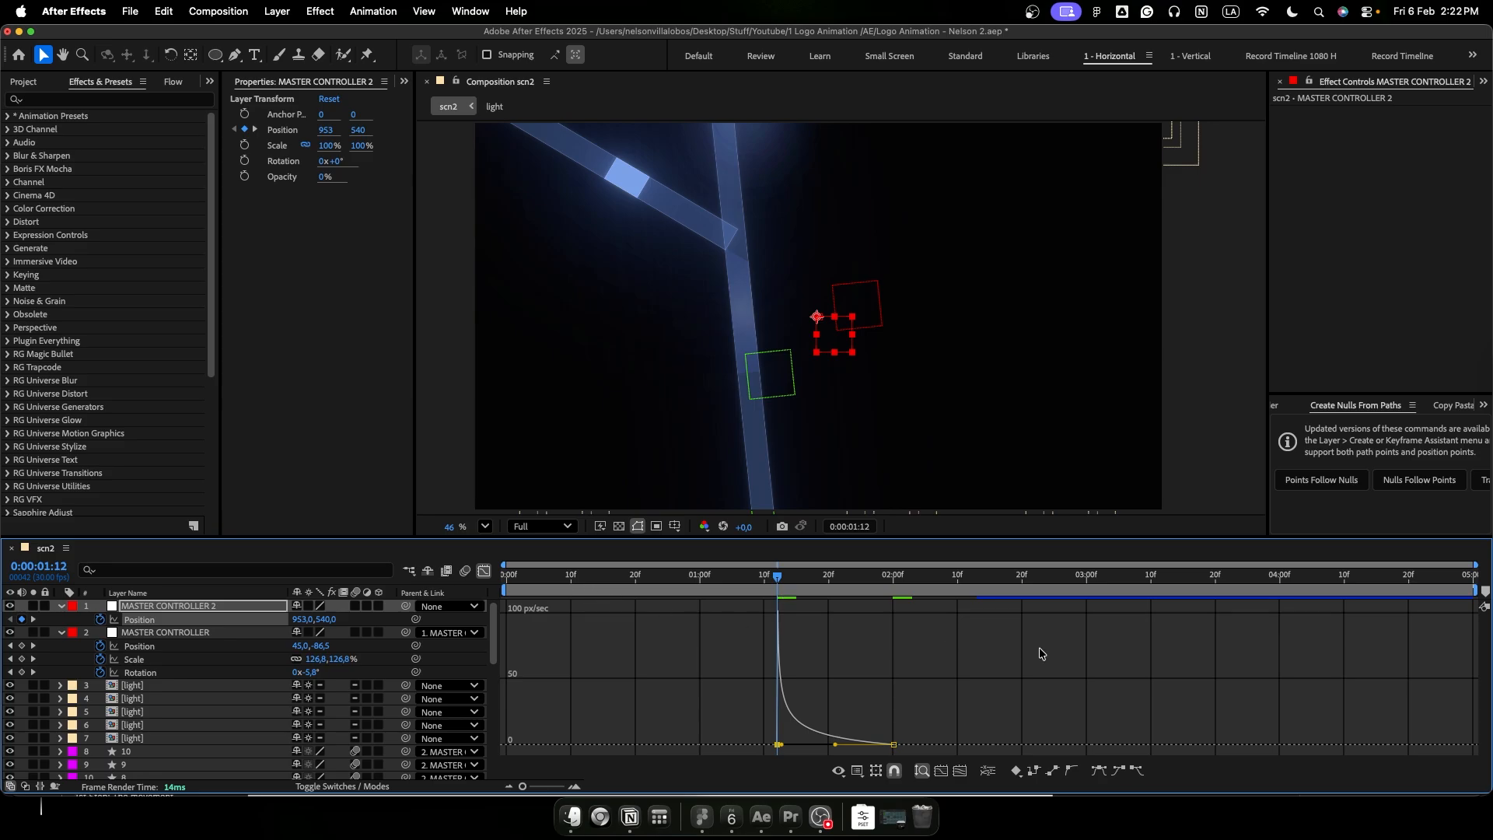
pyautogui.moveTo(298, 621); pyautogui.dragTo(288, 622)
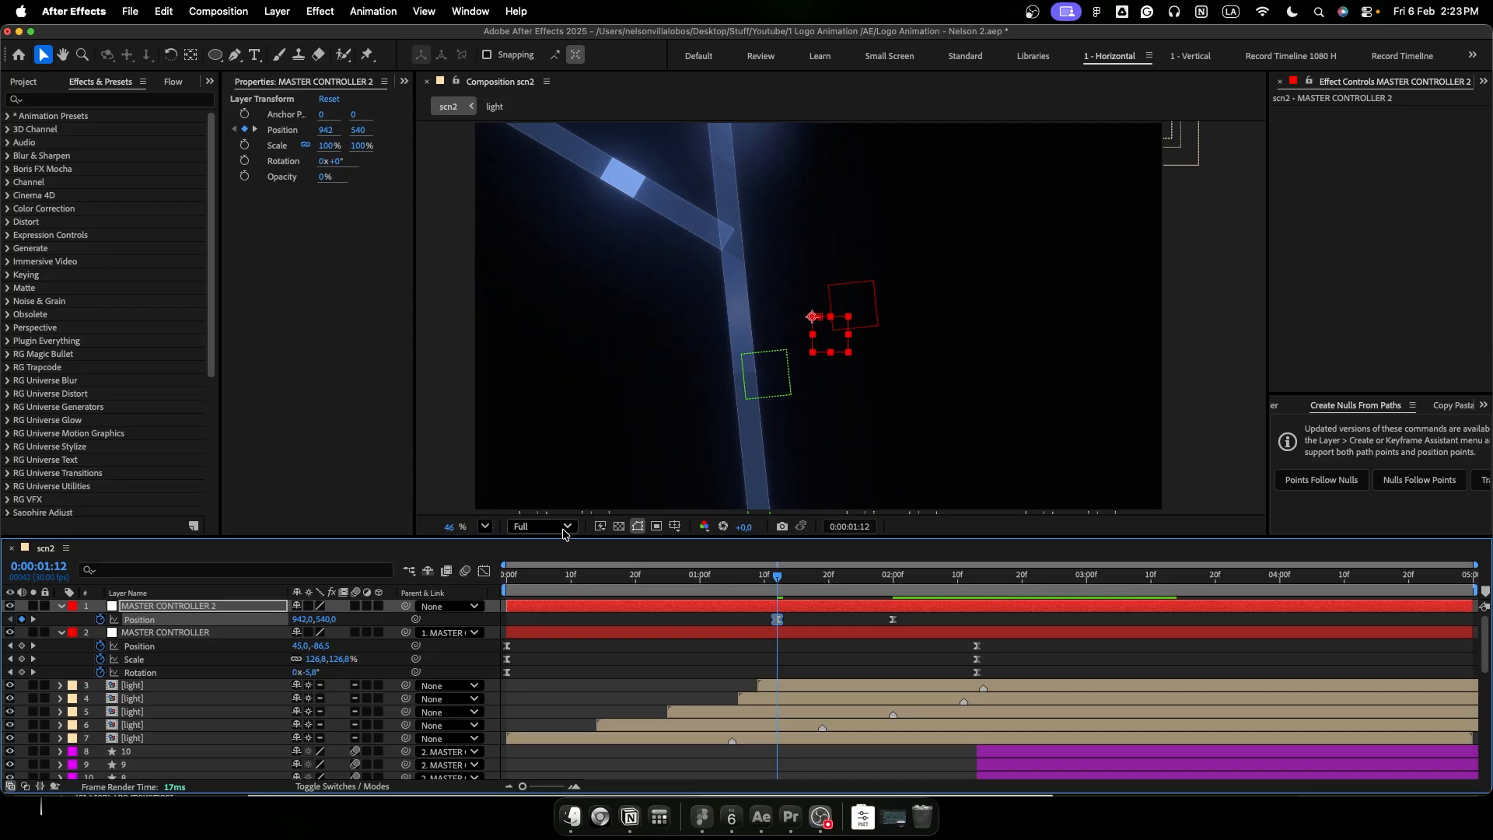
# - Set both the composition viewer resolution and the preview resolution to Half
pyautogui.click(556, 527)
pyautogui.click(544, 601)
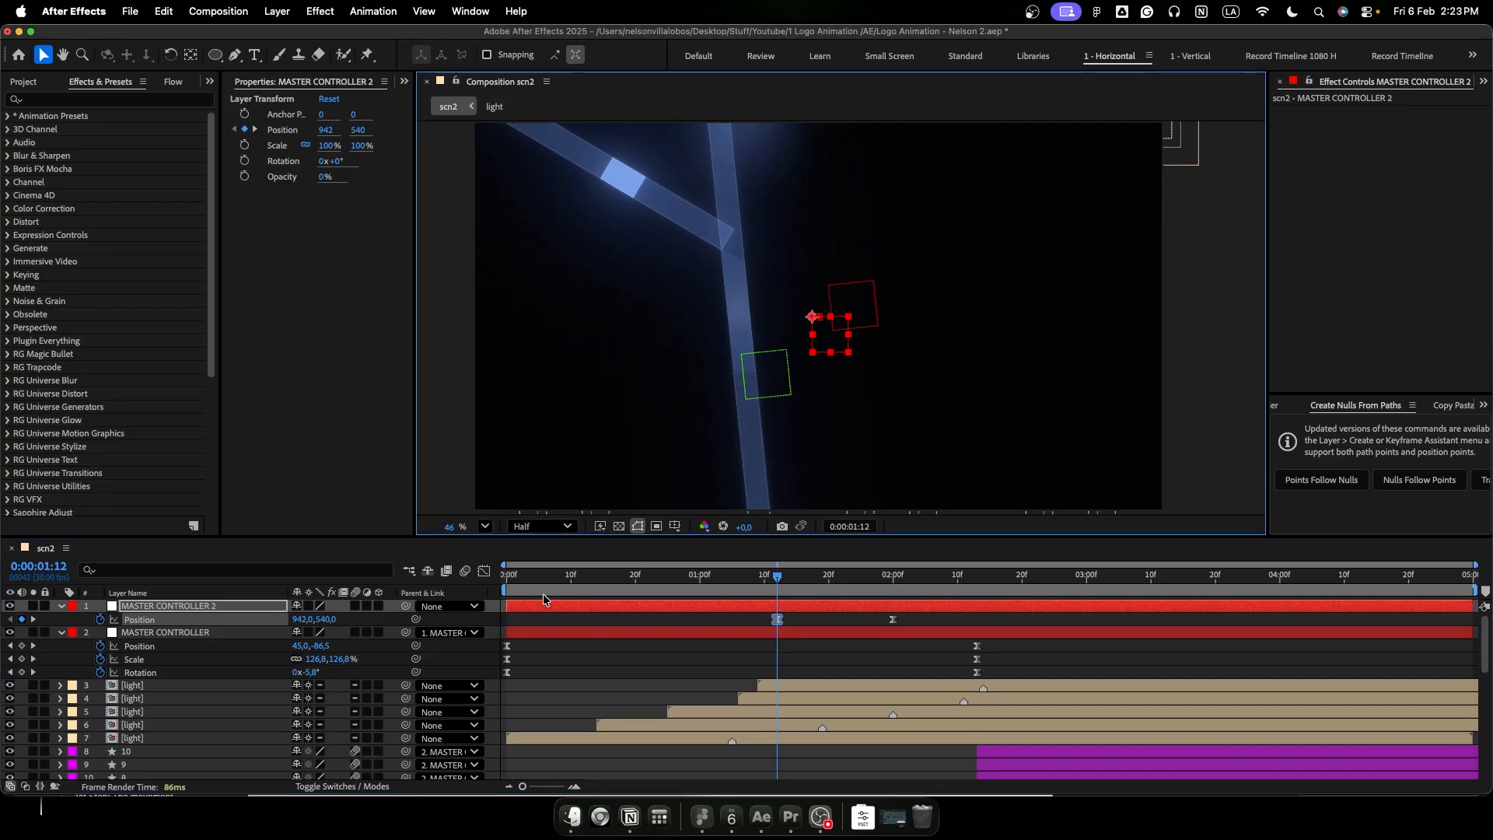
pyautogui.click(403, 82)
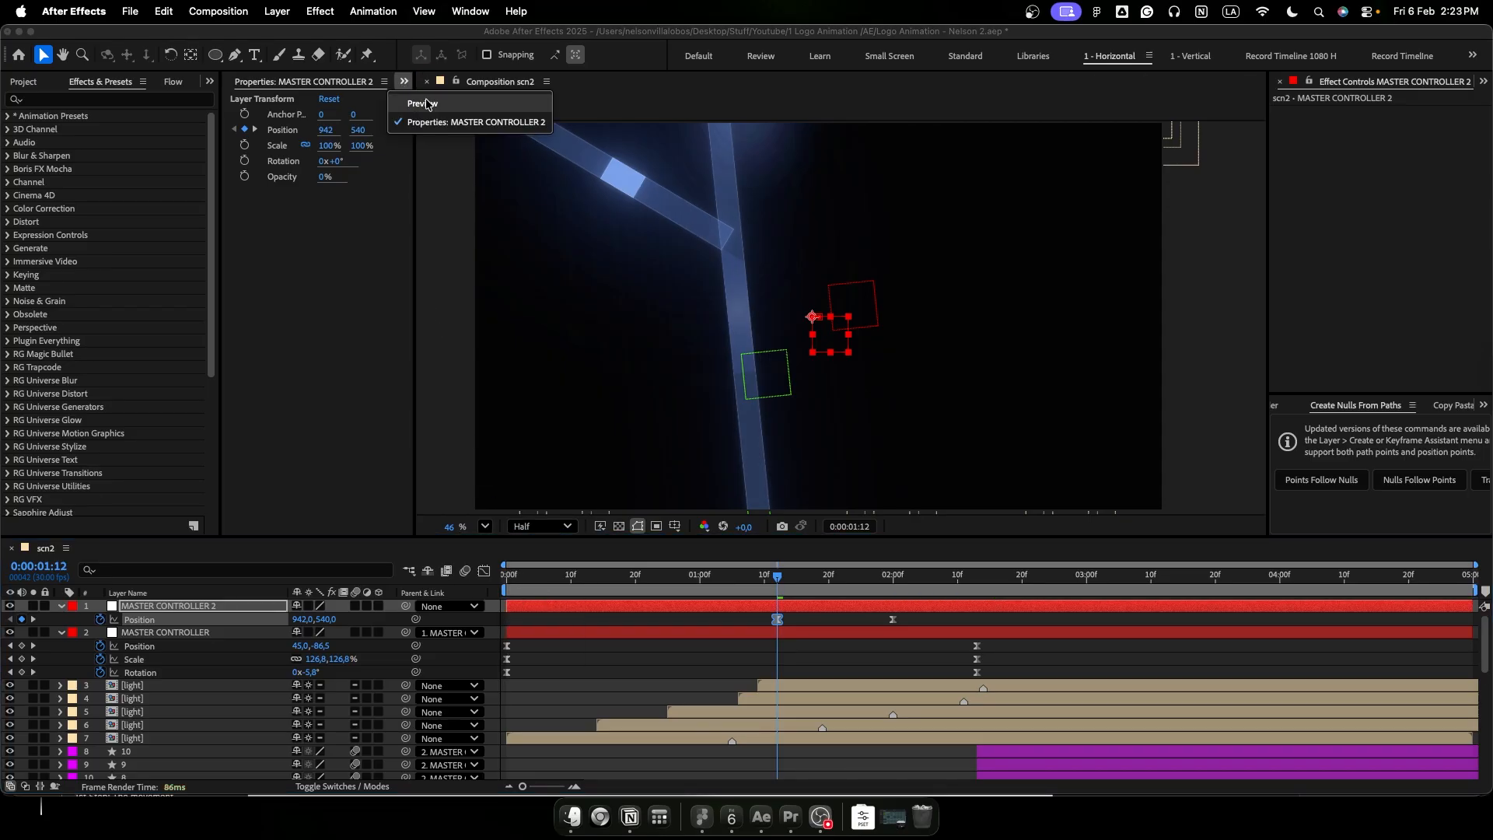
pyautogui.click(413, 99)
pyautogui.click(357, 269)
pyautogui.click(348, 337)
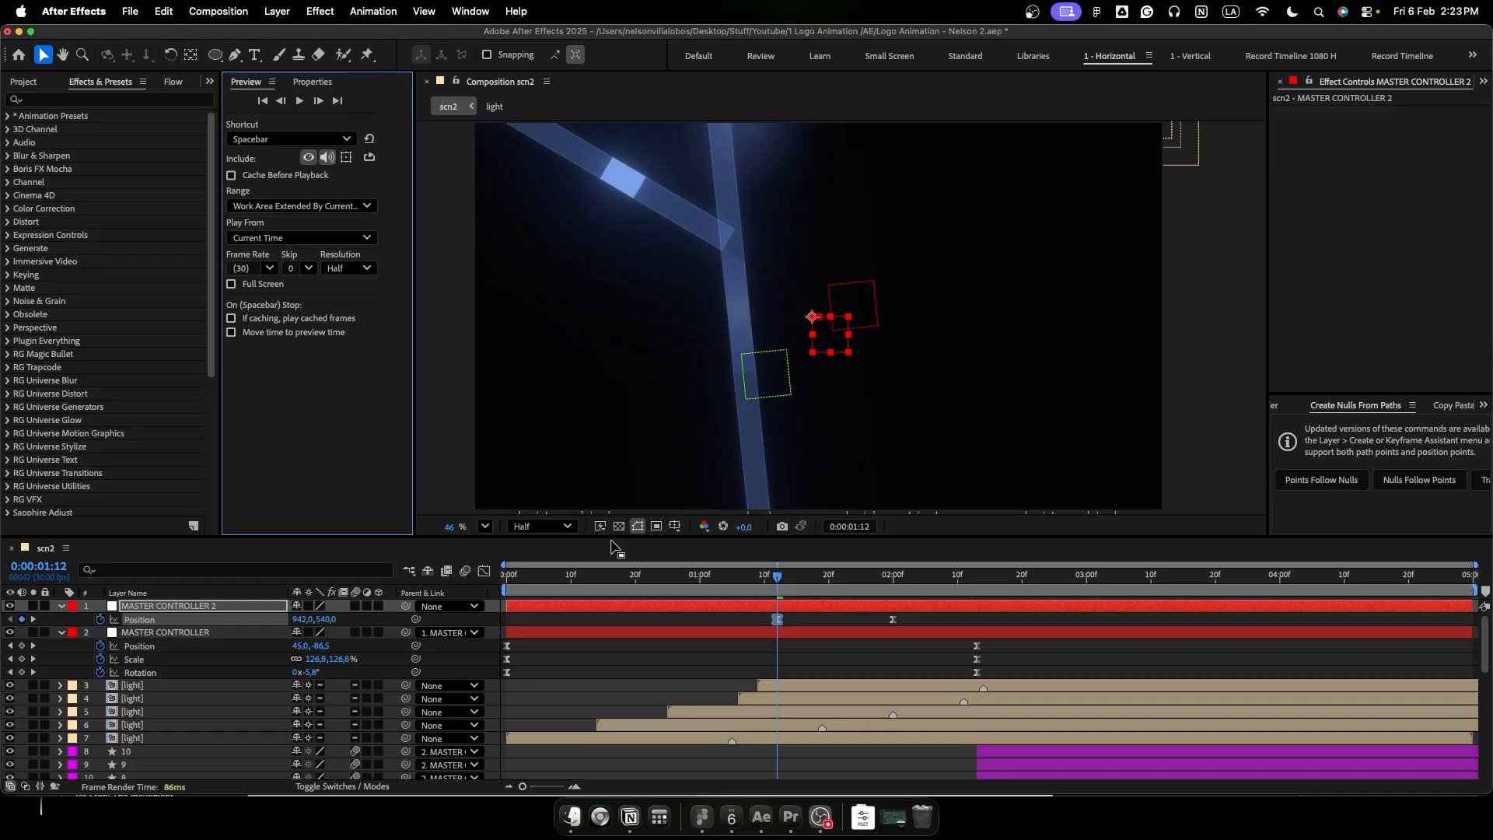
# - Preview the animation from the start to check the nudge from MASTER CONTROLLER 2
pyautogui.press('Home')
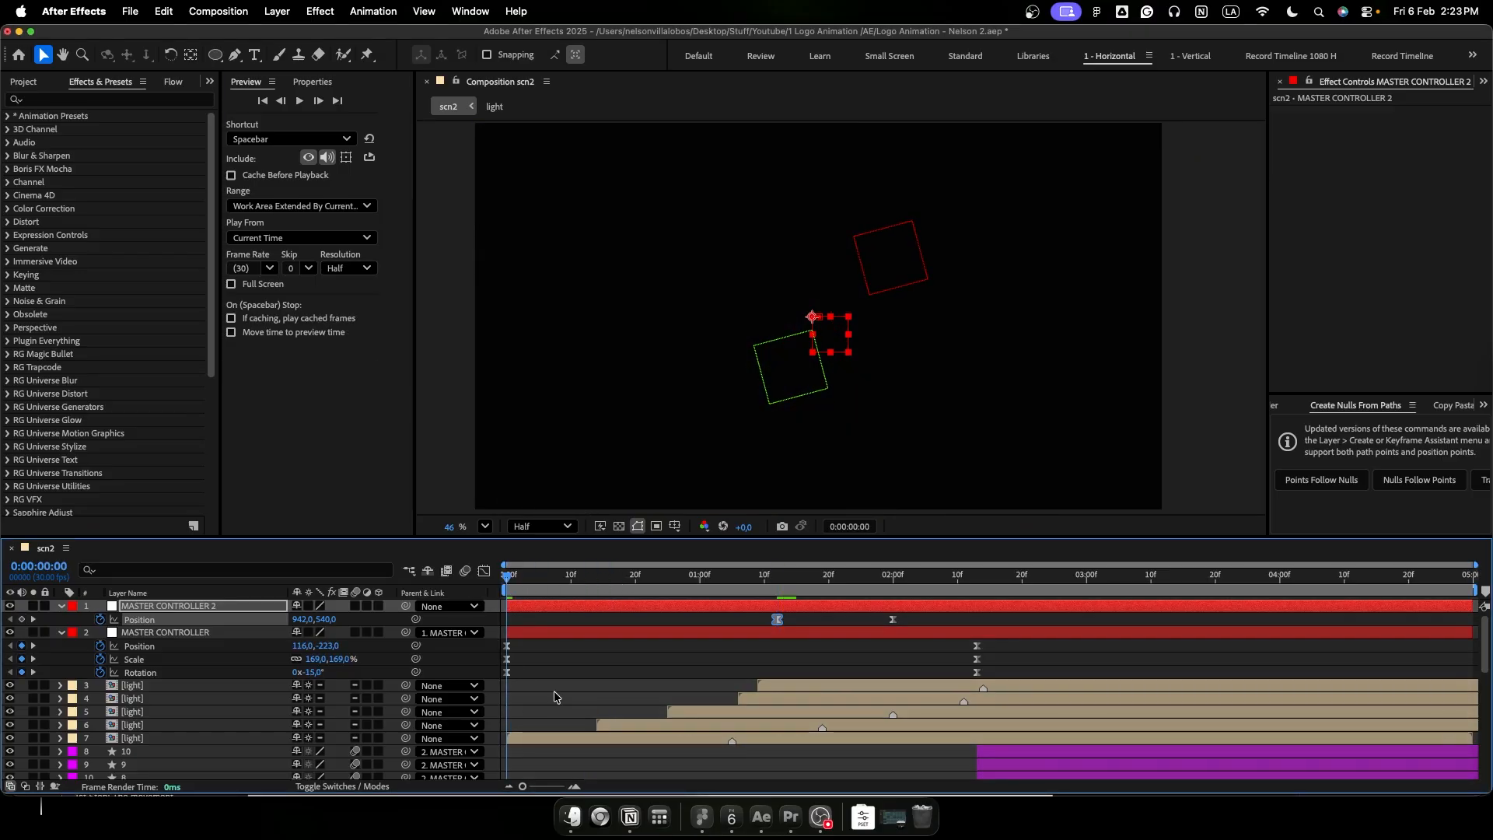
pyautogui.press('space')
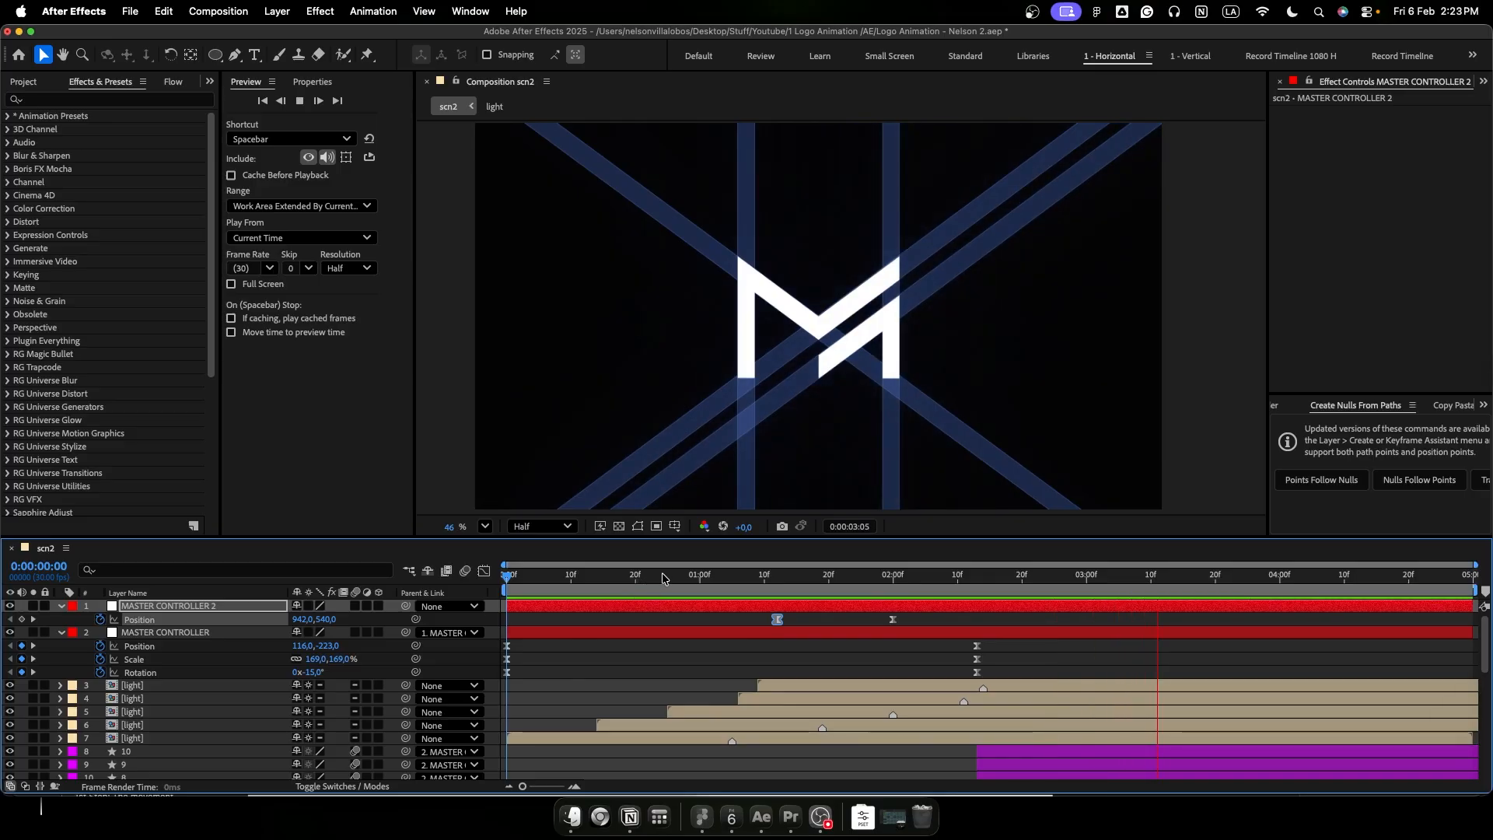
pyautogui.click(717, 578)
# - Add a null named MASTER CONTROLLER 3 as parent of MASTER CONTROLLER 2 and keyframe its Position at 0:00:01:23 and 0:00:02:13
pyautogui.moveTo(718, 583); pyautogui.dragTo(850, 595)
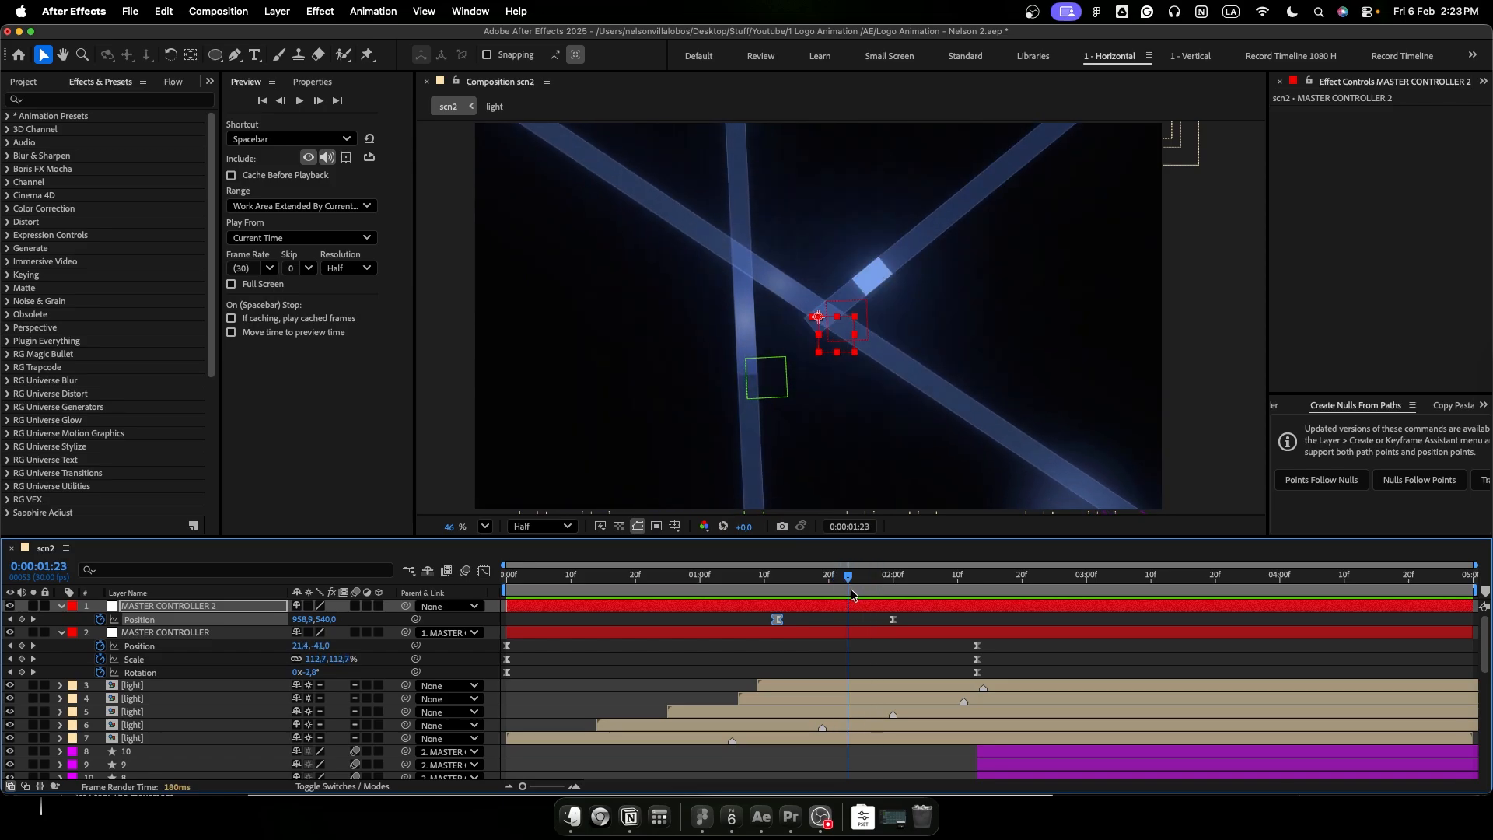
pyautogui.click(851, 620)
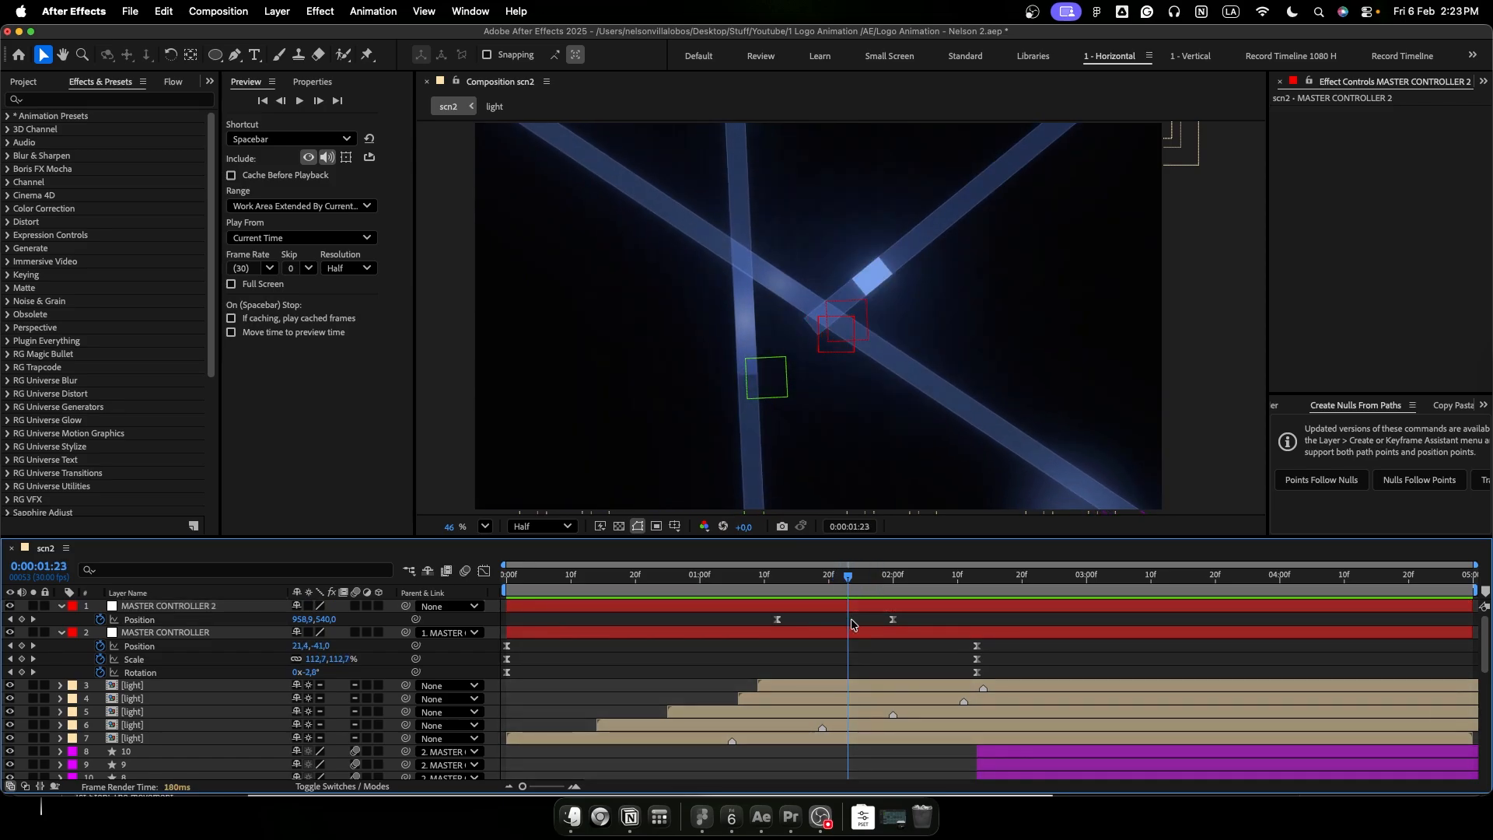
pyautogui.press('super+alt+shift+y')
pyautogui.press('Return')
pyautogui.write('MASTER CONTROLLER 3')
pyautogui.press('Return')
pyautogui.press('p')
pyautogui.click(100, 620)
pyautogui.moveTo(849, 620); pyautogui.dragTo(977, 620)
# - Add a null named MASTER CONTROLLER 4 and keyframe its Position from 26 px left of centre at 0:00:02:03 to centre at 0:00:02:13
pyautogui.moveTo(848, 578); pyautogui.dragTo(914, 579)
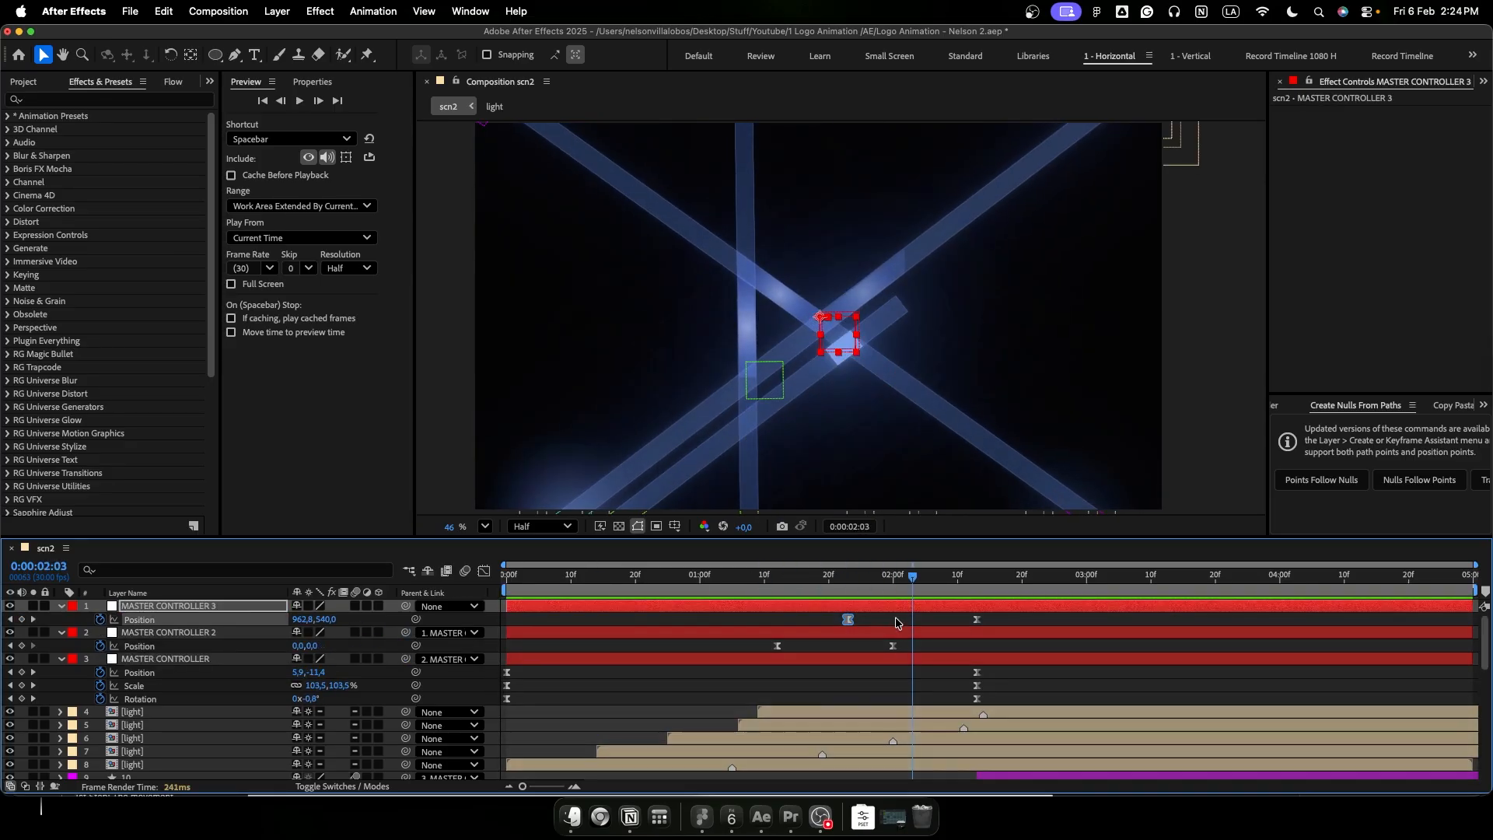
pyautogui.scroll(-3, 926, 651)
pyautogui.press('super+alt+shift+y')
pyautogui.press('Return')
pyautogui.write('MASTER CONTROLLER 4')
# - Add a null named MASTER CONTROLLER 5, enable keyframing on its Position and parent MASTER CONTROLLER 4 to it
pyautogui.press('Return')
pyautogui.moveTo(300, 620); pyautogui.dragTo(290, 620)
pyautogui.press('space')
pyautogui.click(848, 646)
pyautogui.moveTo(849, 577); pyautogui.dragTo(946, 598)
pyautogui.press('super+alt+shift+y')
pyautogui.press('Return')
pyautogui.write('MASTER CONTROLLER 5')
pyautogui.click(100, 619)
pyautogui.moveTo(406, 633); pyautogui.dragTo(225, 607)
# - Show the title/action-safe guides, then set MASTER CONTROLLER 5's starting Position to 960, 515 and apply Easy Ease to its keyframes
pyautogui.press("'")
pyautogui.press('=')
pyautogui.scroll(-3, 828, 675)
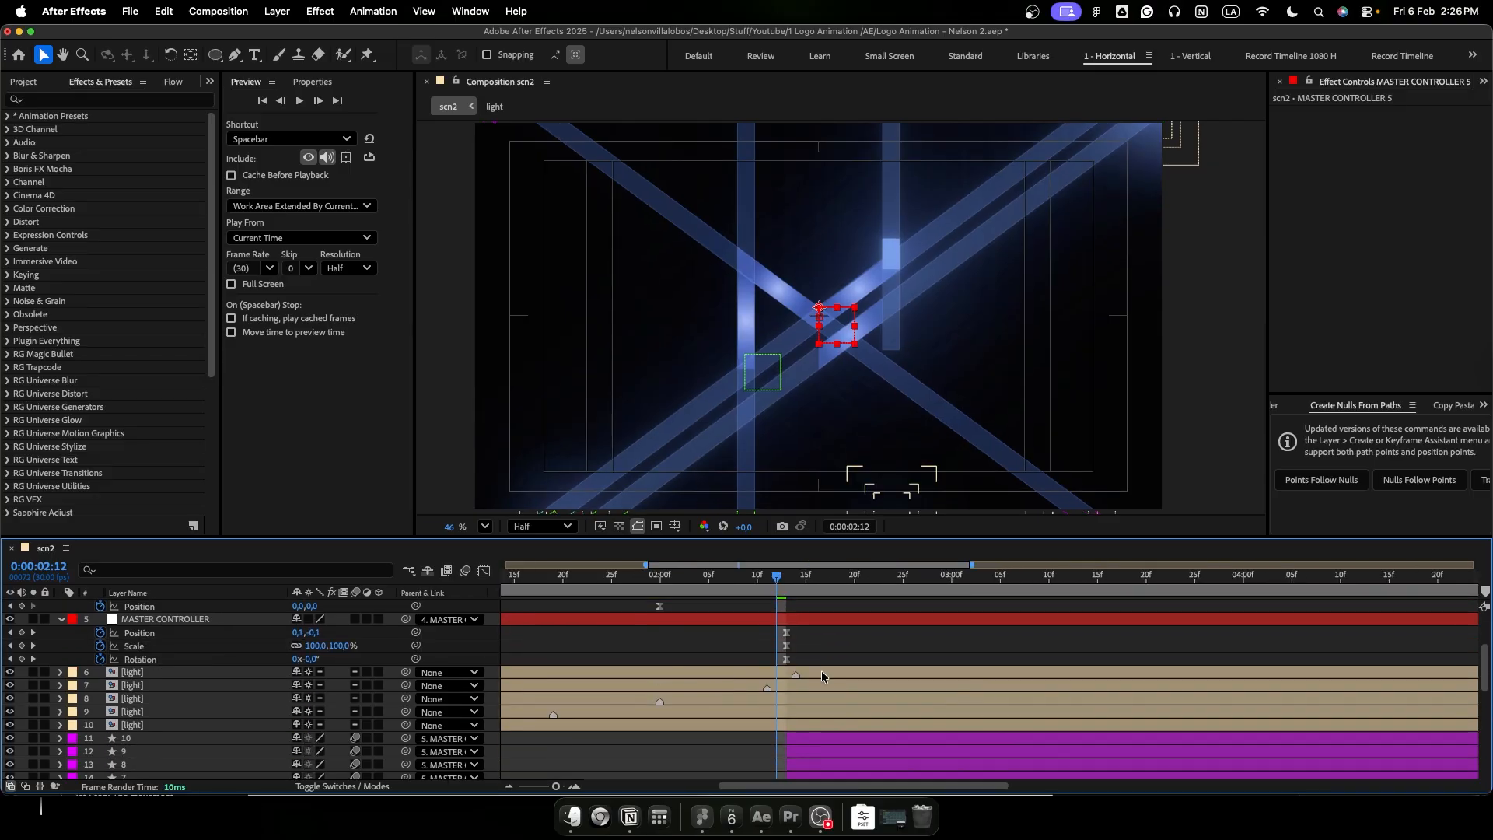
pyautogui.scroll(3, 827, 675)
pyautogui.moveTo(328, 620); pyautogui.dragTo(317, 620)
pyautogui.press('F9')
# - Move MASTER CONTROLLER 5's ending Position keyframe to 0:00:02:20 and its starting one to 0:00:02:08
pyautogui.moveTo(777, 578); pyautogui.dragTo(767, 580)
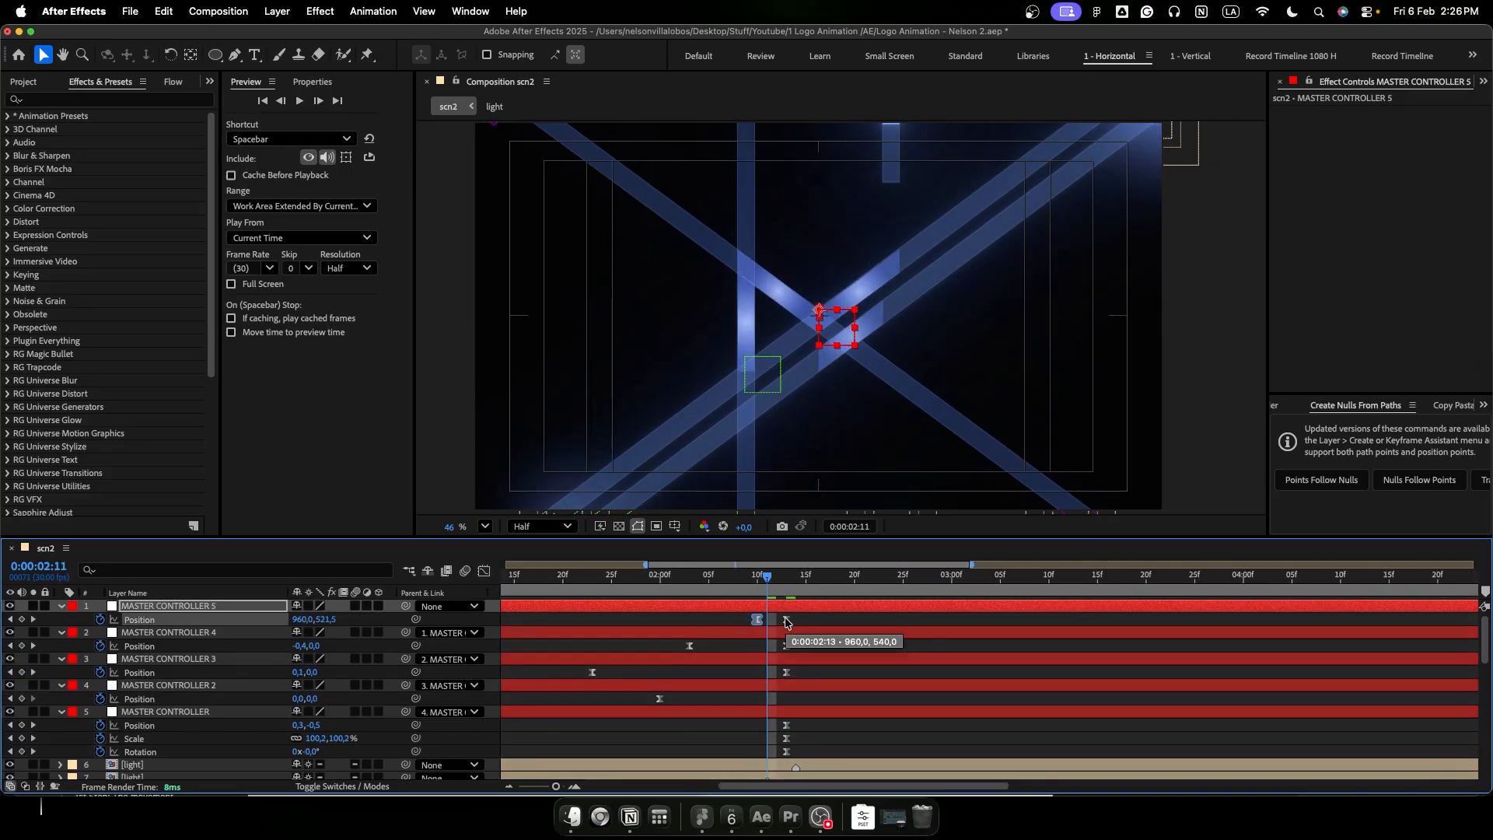
pyautogui.moveTo(766, 589); pyautogui.dragTo(856, 624)
pyautogui.moveTo(756, 620); pyautogui.dragTo(737, 621)
# - Reshape MASTER CONTROLLER 5's Position speed curve so it peaks sharply around 0:00:02:12 and slows down gradually
pyautogui.moveTo(872, 614); pyautogui.dragTo(716, 623)
pyautogui.hotkey('shift', 'F3')
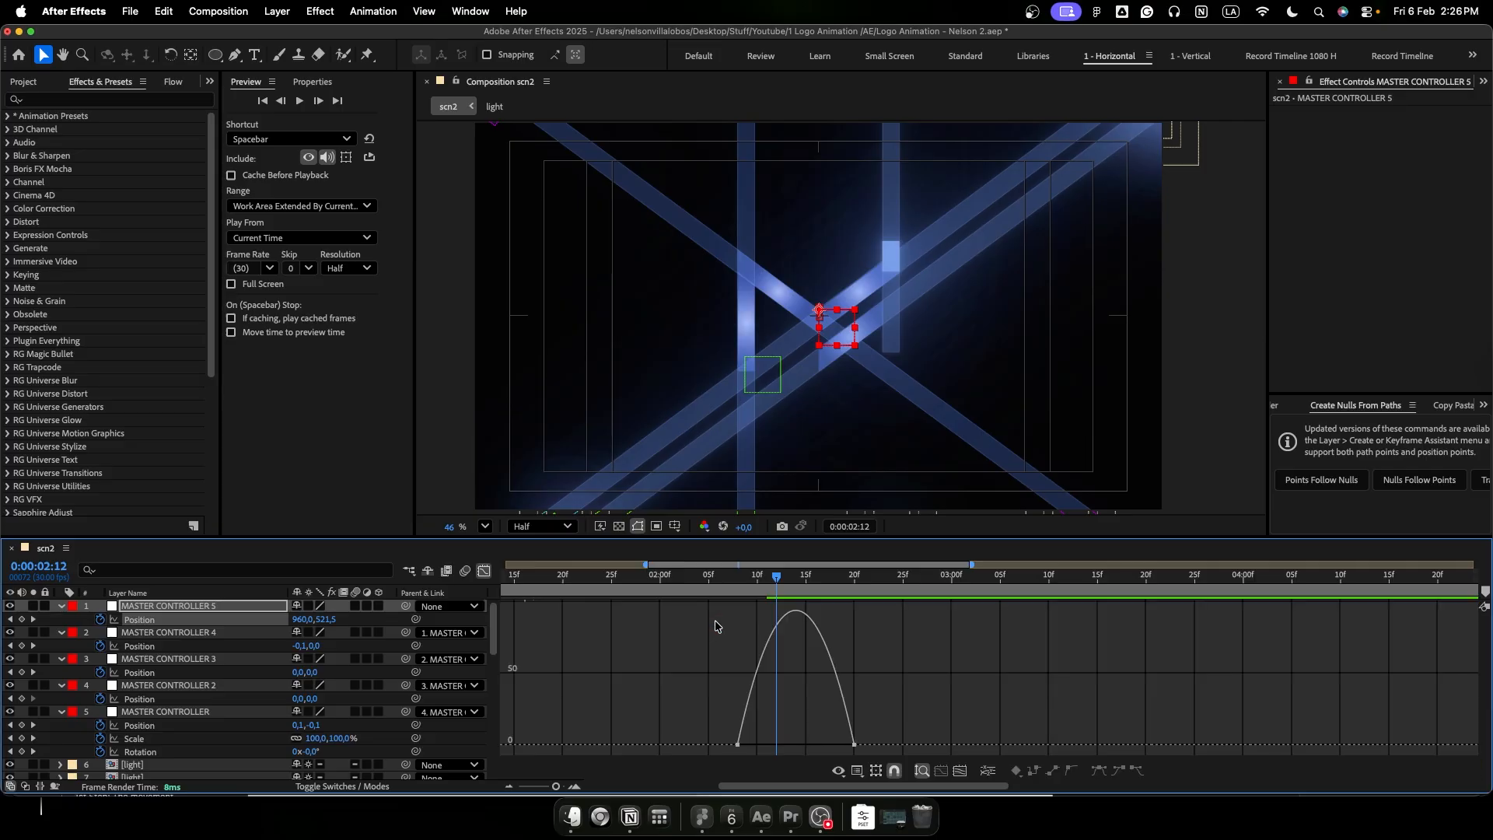
pyautogui.moveTo(836, 745); pyautogui.dragTo(766, 748)
pyautogui.moveTo(778, 616)
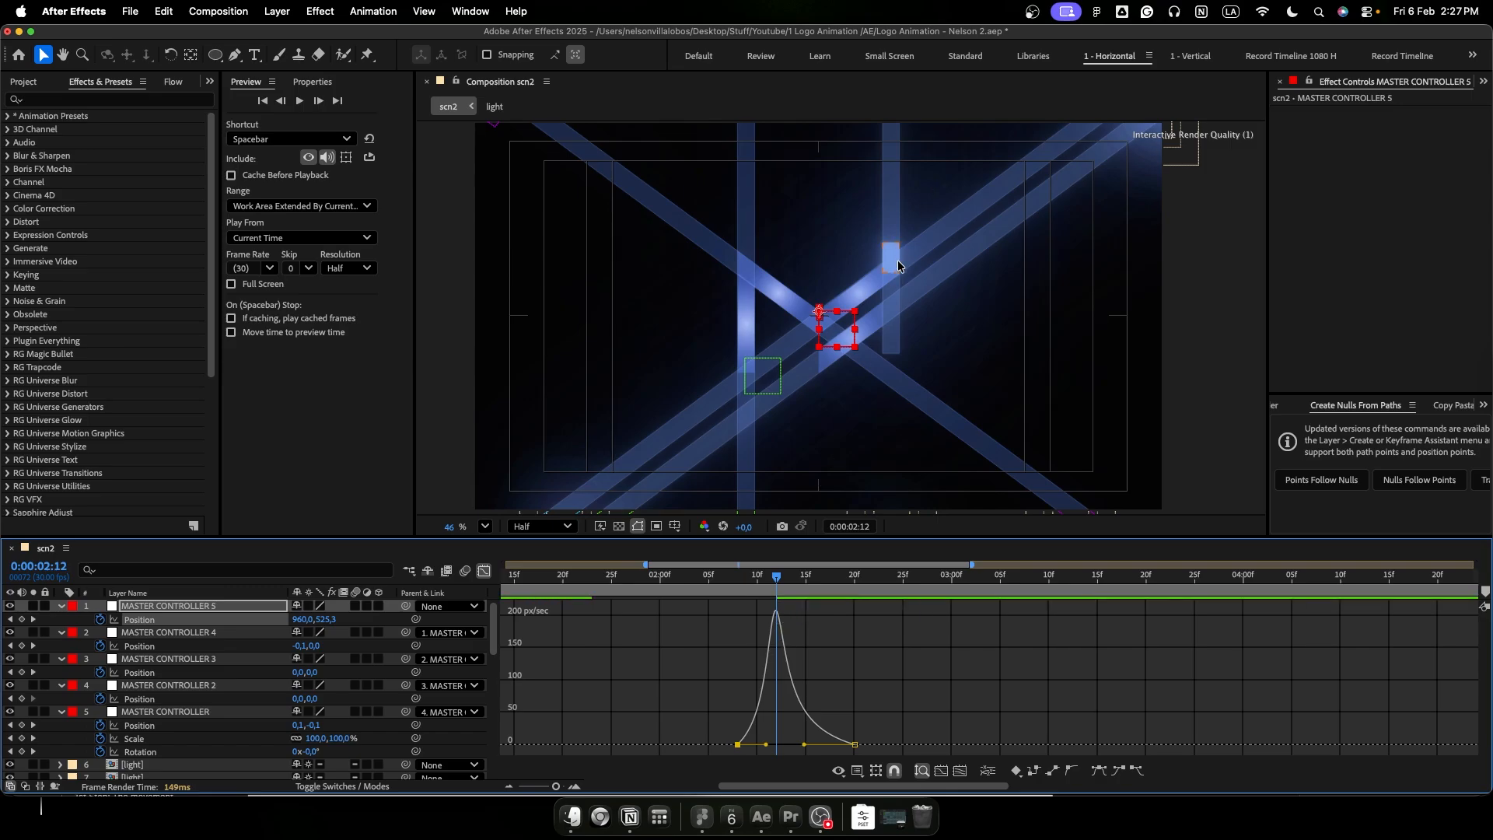
pyautogui.hotkey('shift', 'F3')
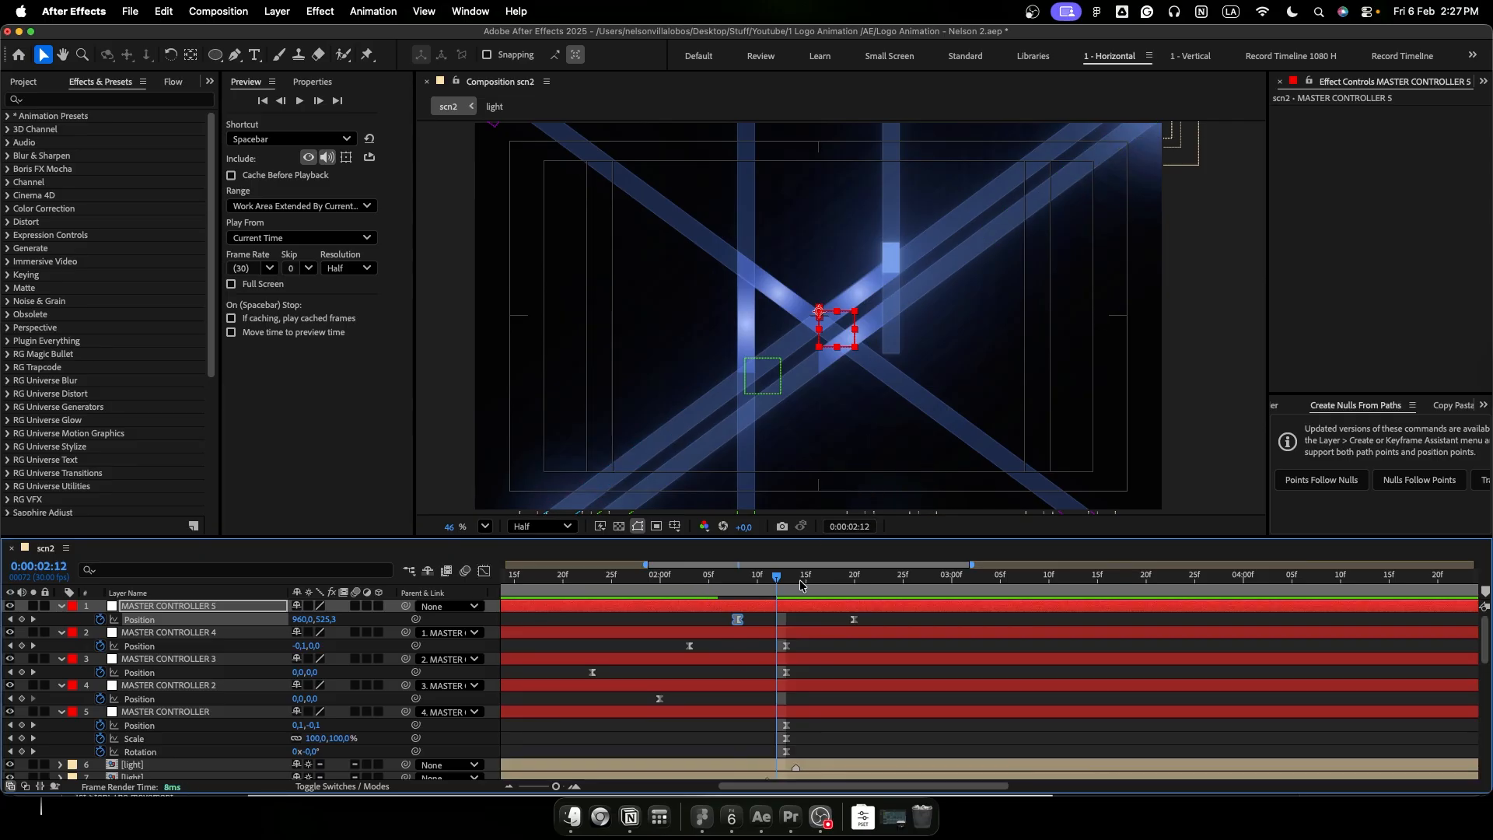
# - Preview the whole animation from the start to check the combined controller nudges
pyautogui.press('-')
pyautogui.press('-')
pyautogui.moveTo(697, 580); pyautogui.dragTo(504, 583)
pyautogui.press('space')
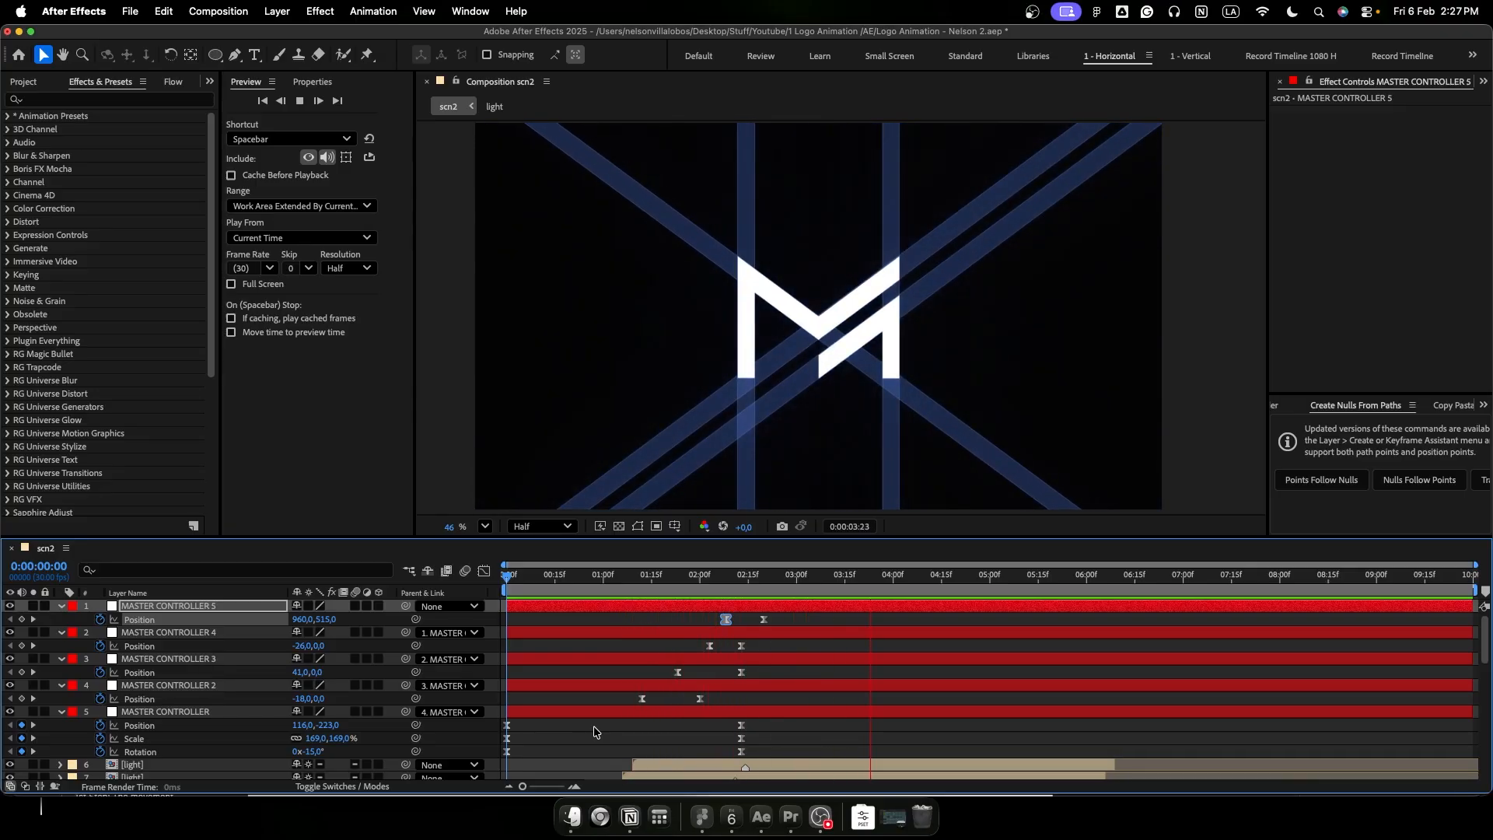
pyautogui.press('space')
# - Keyframe MASTER CONTROLLER 5's Scale at 100% at 0:00:02:20 and at 85% at 0:00:05:00
pyautogui.moveTo(712, 588); pyautogui.dragTo(763, 587)
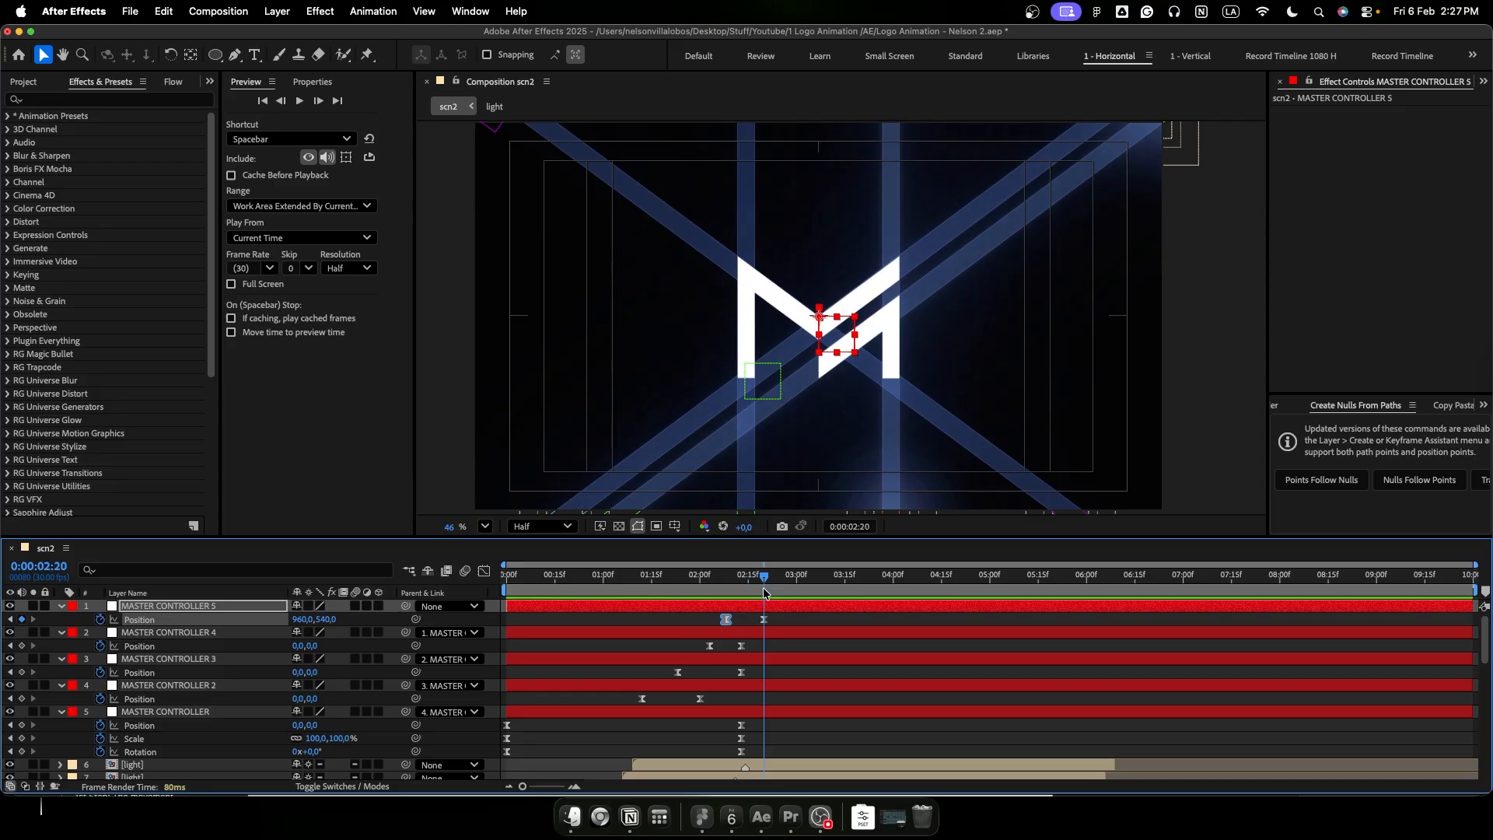
pyautogui.click(769, 605)
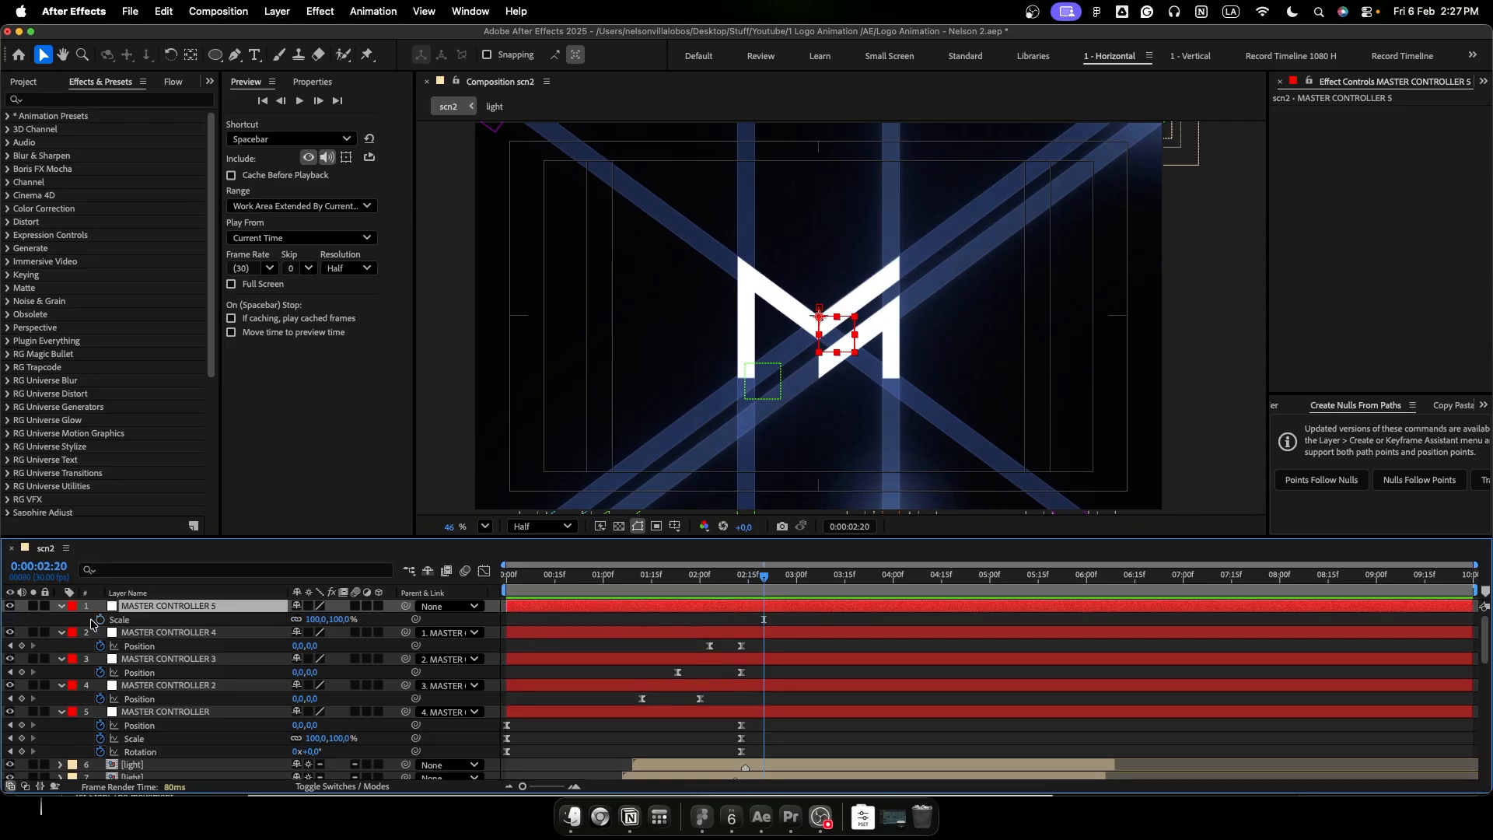
pyautogui.click(100, 619)
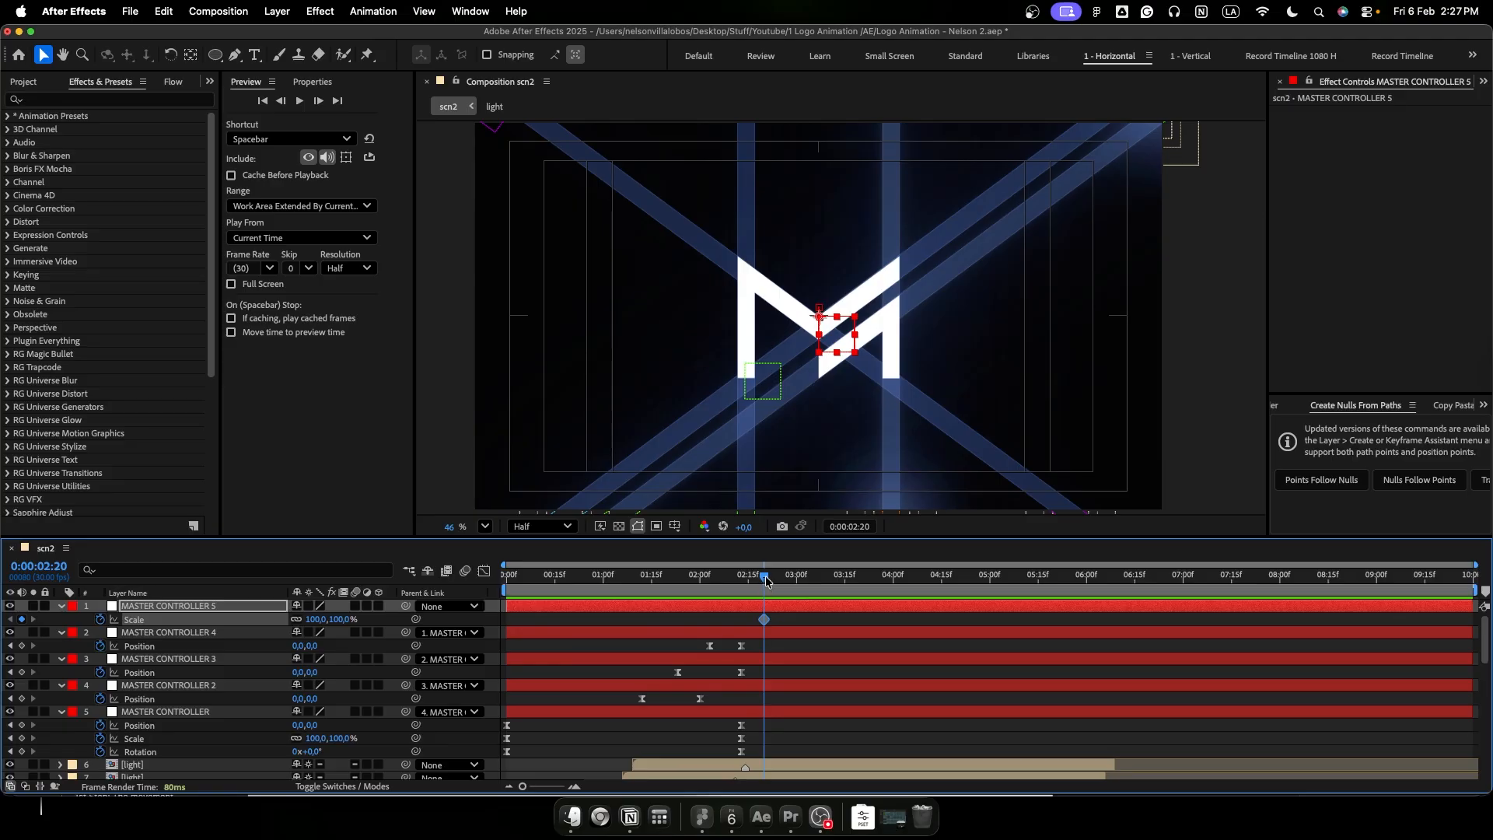
pyautogui.moveTo(766, 580); pyautogui.dragTo(988, 603)
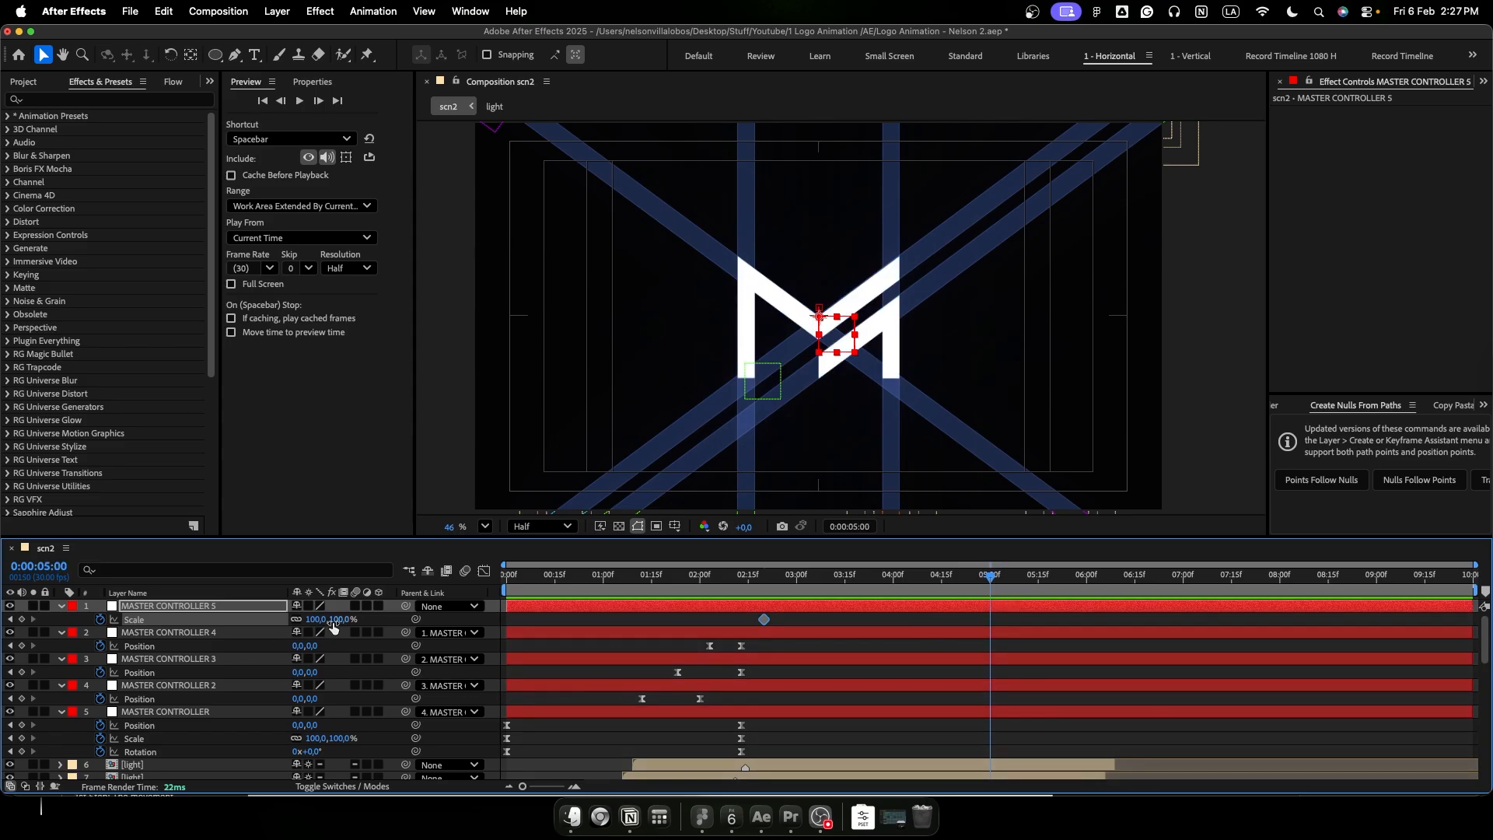
pyautogui.moveTo(331, 620); pyautogui.dragTo(323, 626)
# - Ease MASTER CONTROLLER 5's Scale keyframes with a fast start and long slow finish, and preview the animation from the beginning
pyautogui.moveTo(952, 623); pyautogui.dragTo(733, 622)
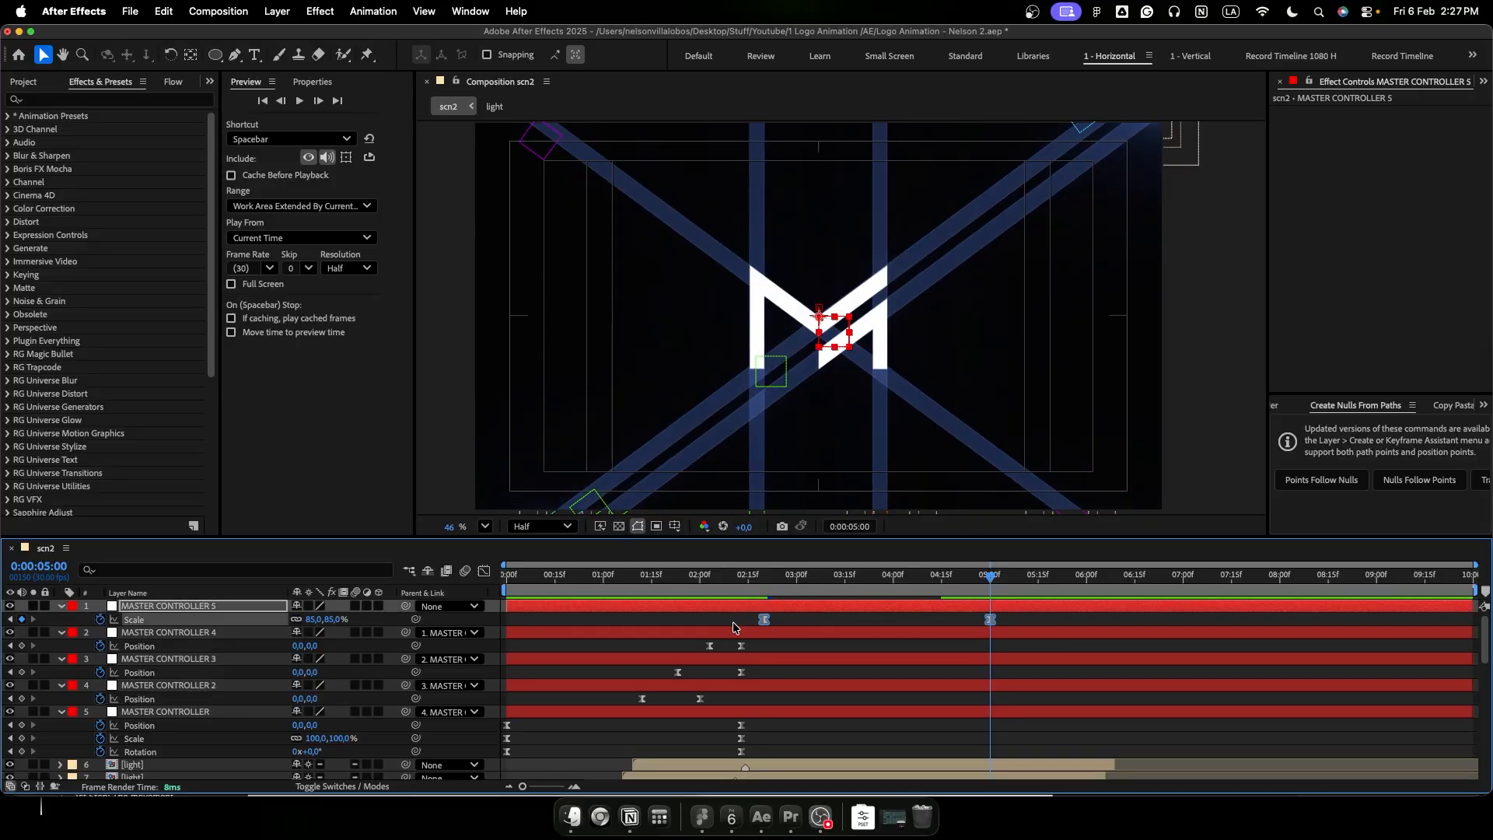
pyautogui.hotkey('shift', 'F3')
pyautogui.click(772, 614)
pyautogui.moveTo(801, 612); pyautogui.dragTo(769, 611)
pyautogui.moveTo(952, 614); pyautogui.dragTo(436, 588)
pyautogui.press('space')
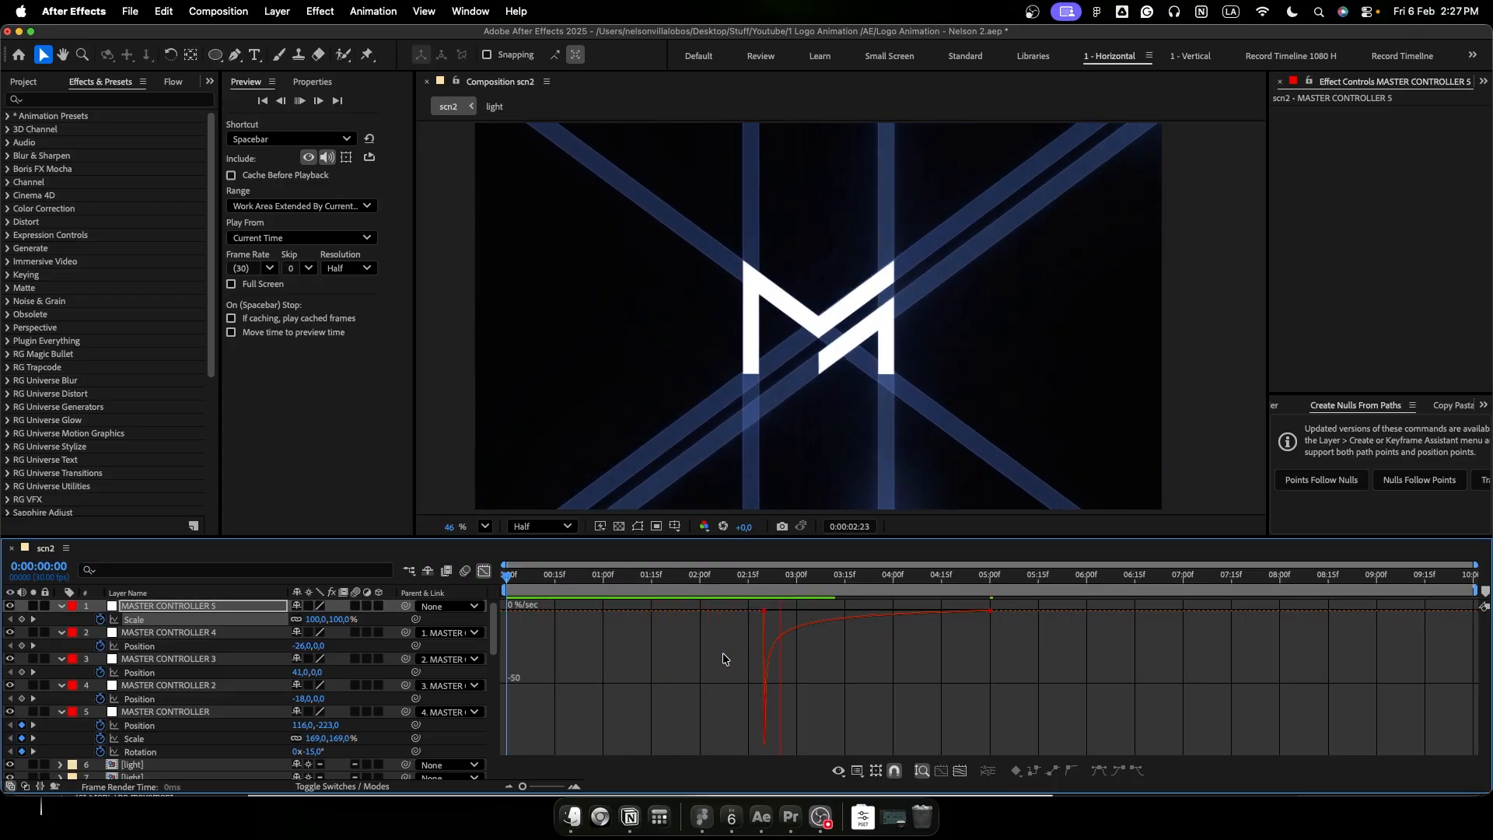
pyautogui.press('space')
# - Shift both of MASTER CONTROLLER 5's Scale keyframes slightly earlier so the first one sits just after 0:00:02:13
pyautogui.hotkey('shift', 'F3')
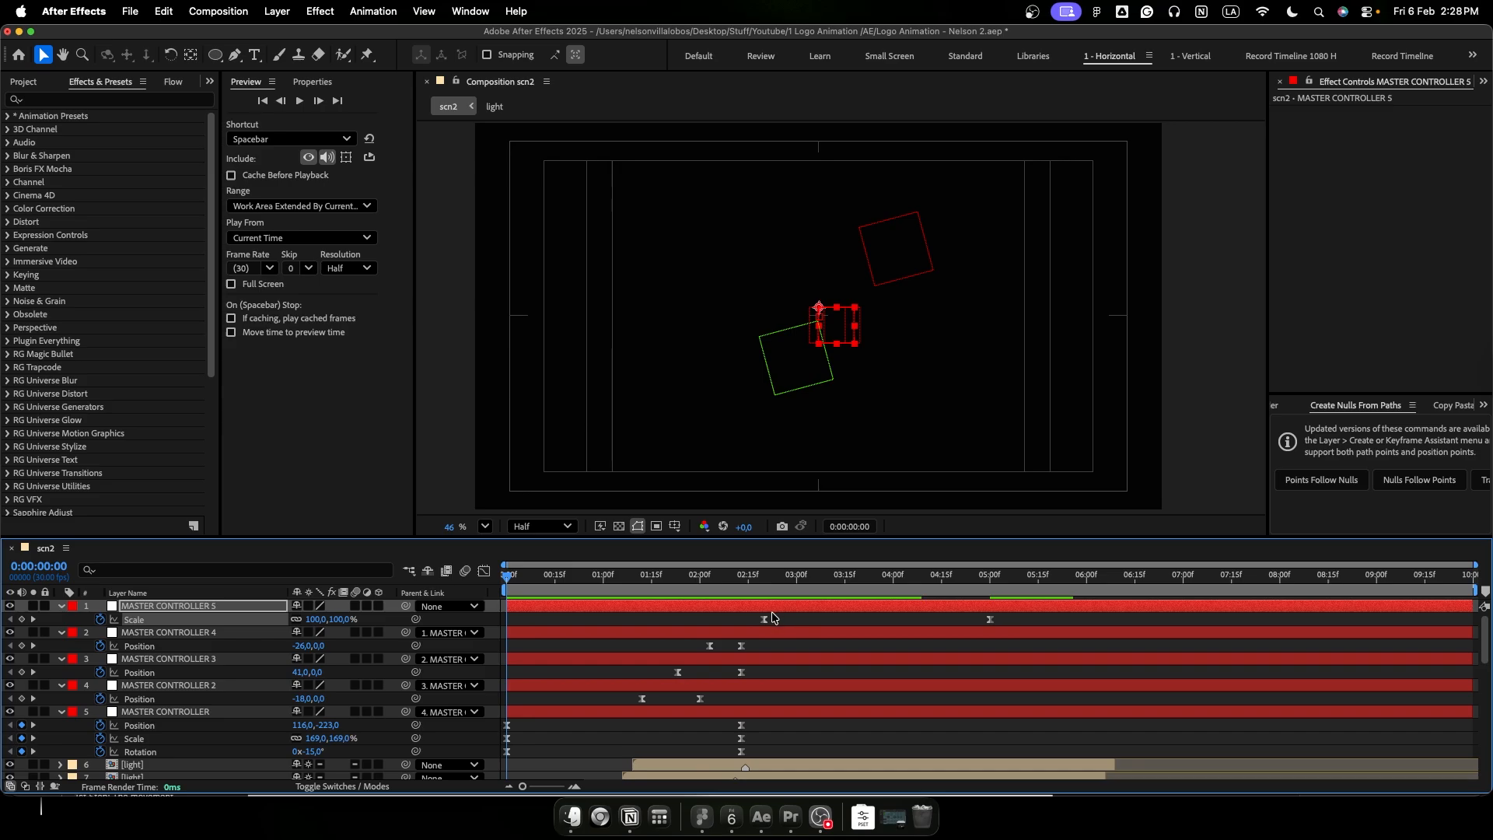
pyautogui.hotkey('shift', 'p')
pyautogui.click(742, 585)
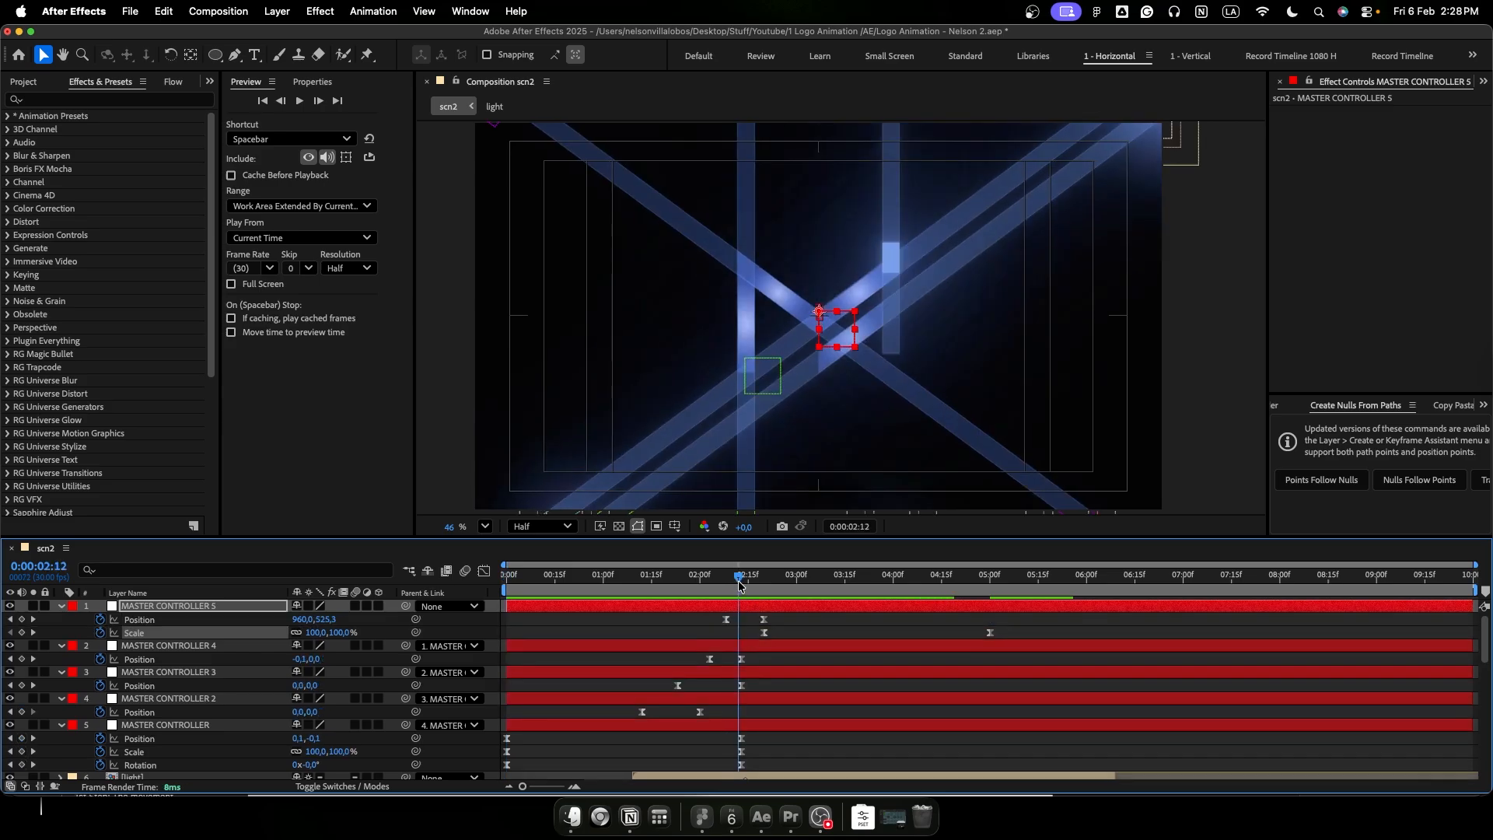
pyautogui.click(763, 632)
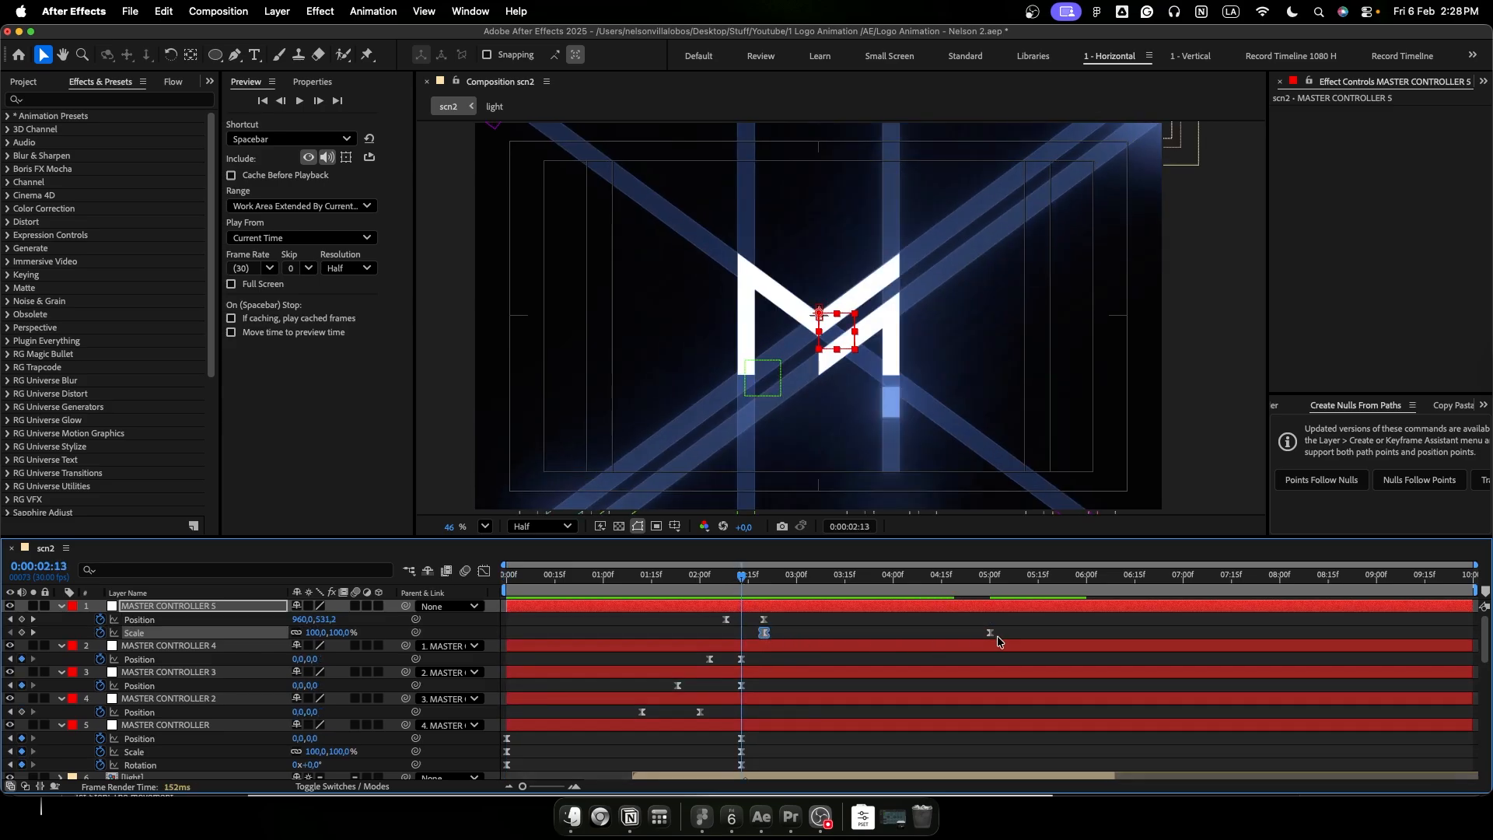
pyautogui.moveTo(767, 632); pyautogui.dragTo(747, 639)
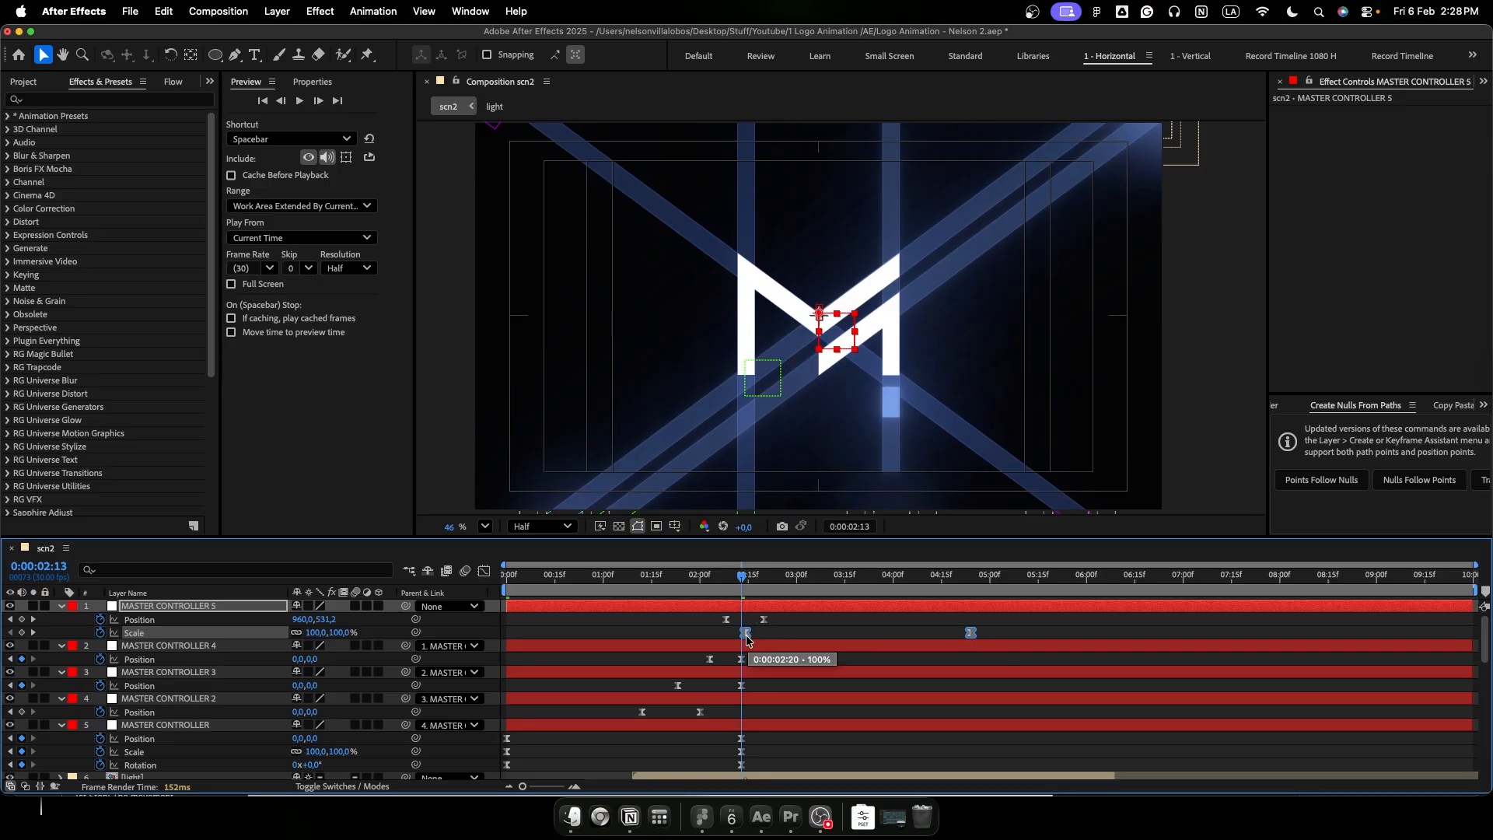
# - Preview the animation from the beginning to check the earlier scale move
pyautogui.scroll(-5, 743, 663)
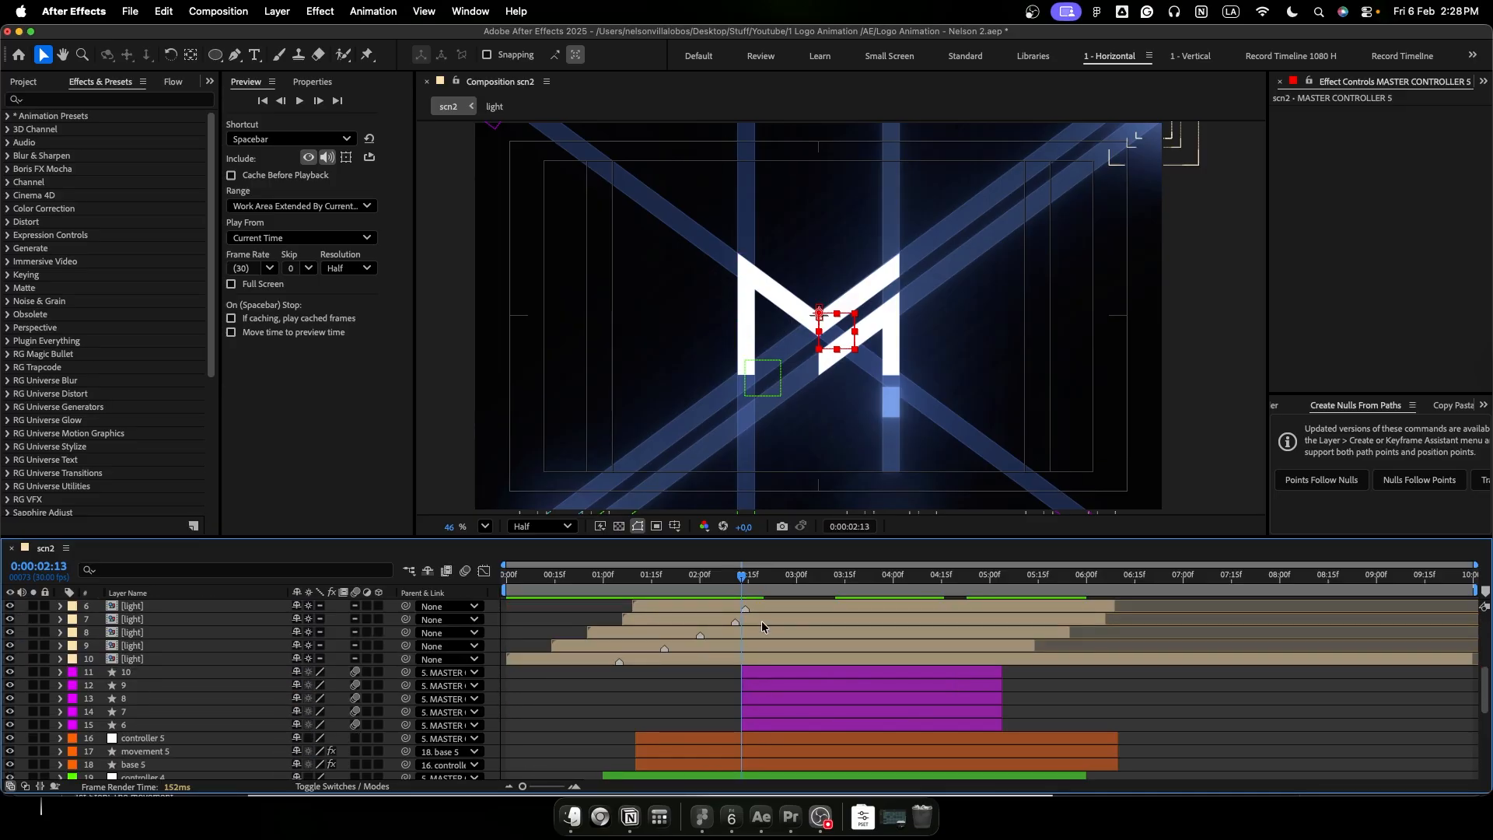
pyautogui.press('space')
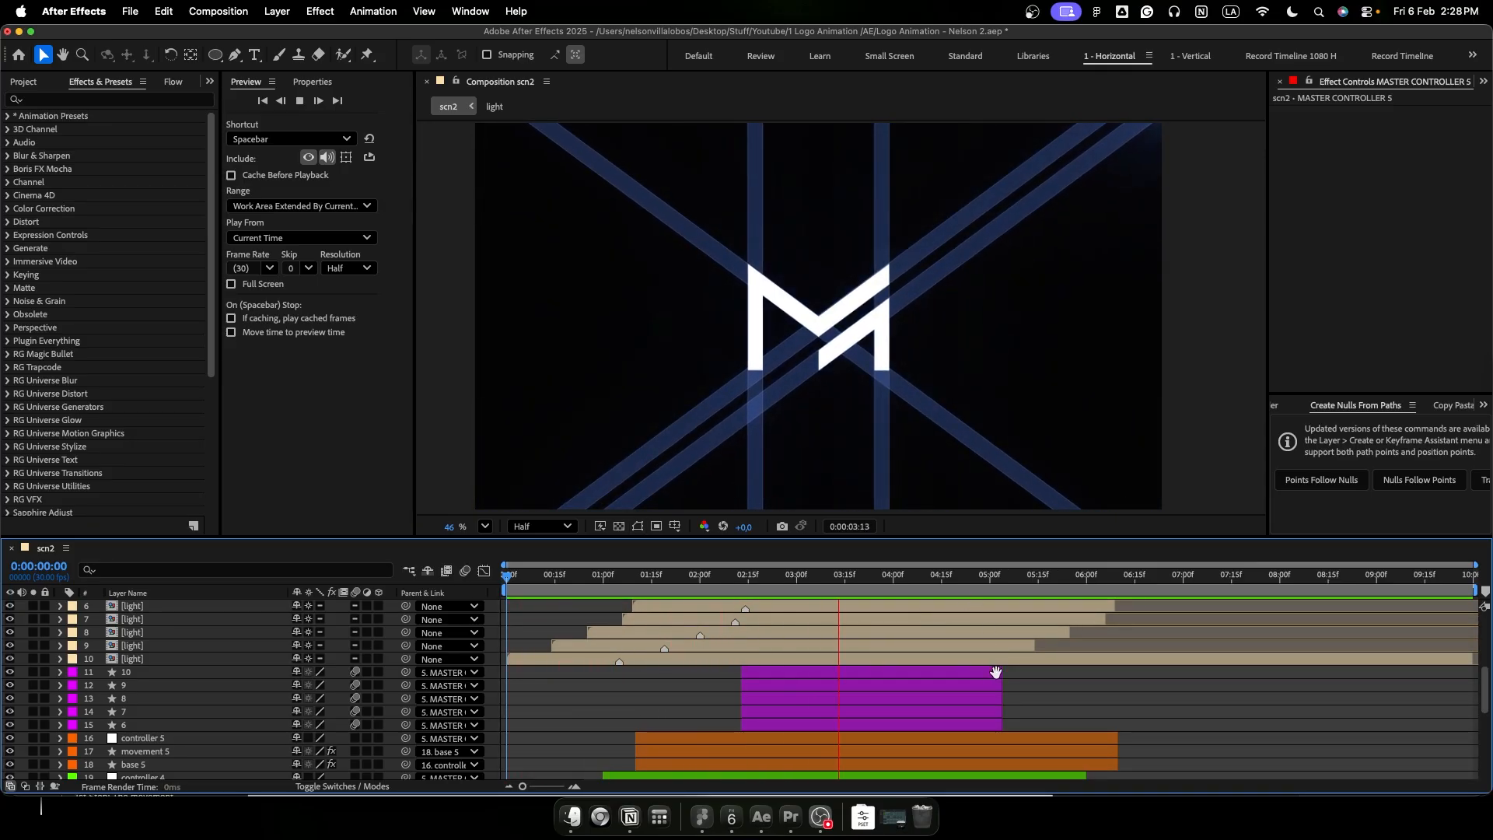
pyautogui.press('space')
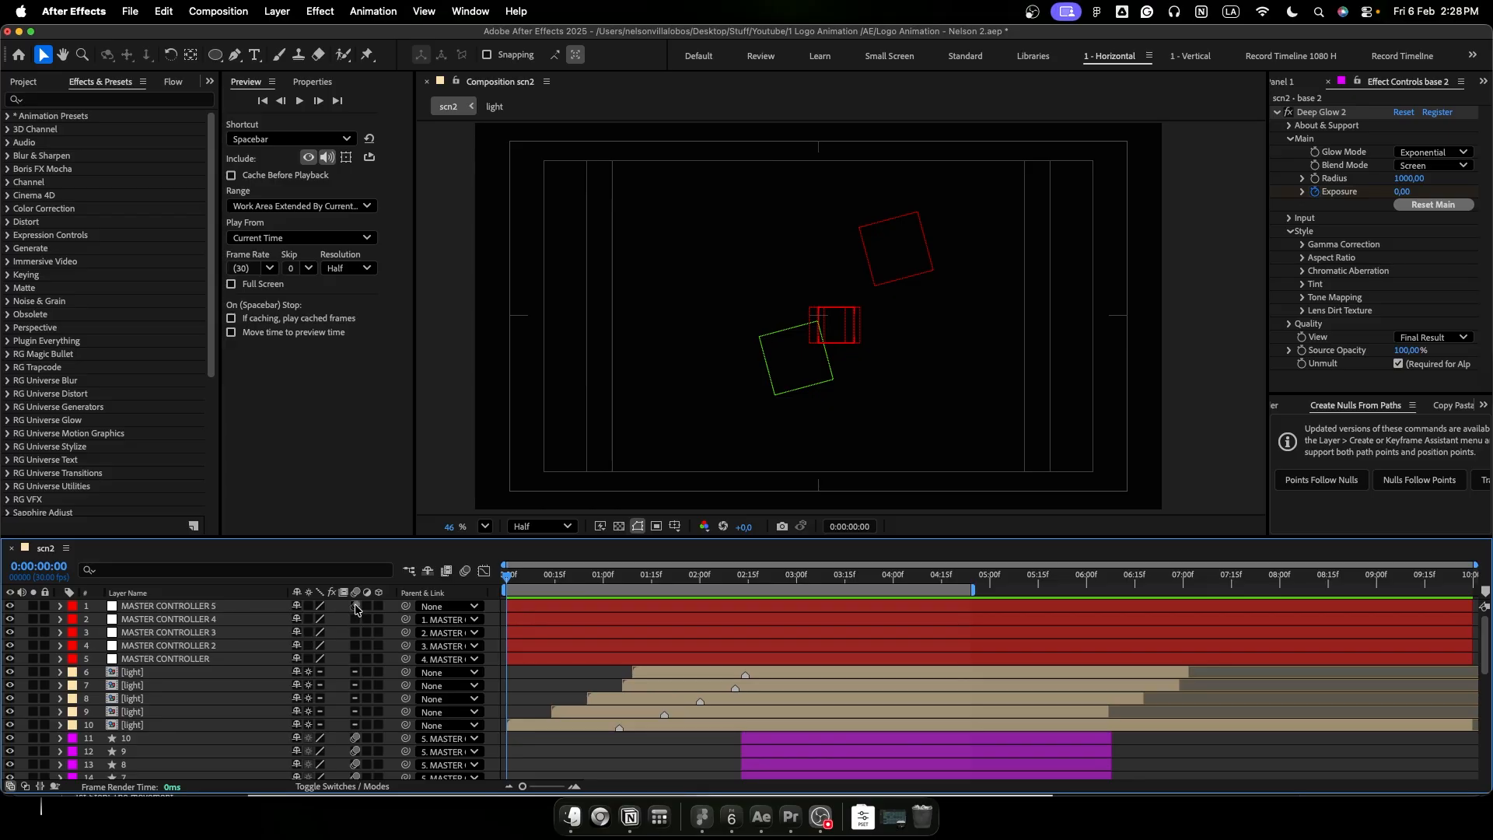
pyautogui.press('space')
# - Enable motion blur for the movement and base layers of all five beams and for the composition
pyautogui.scroll(-6, 250, 659)
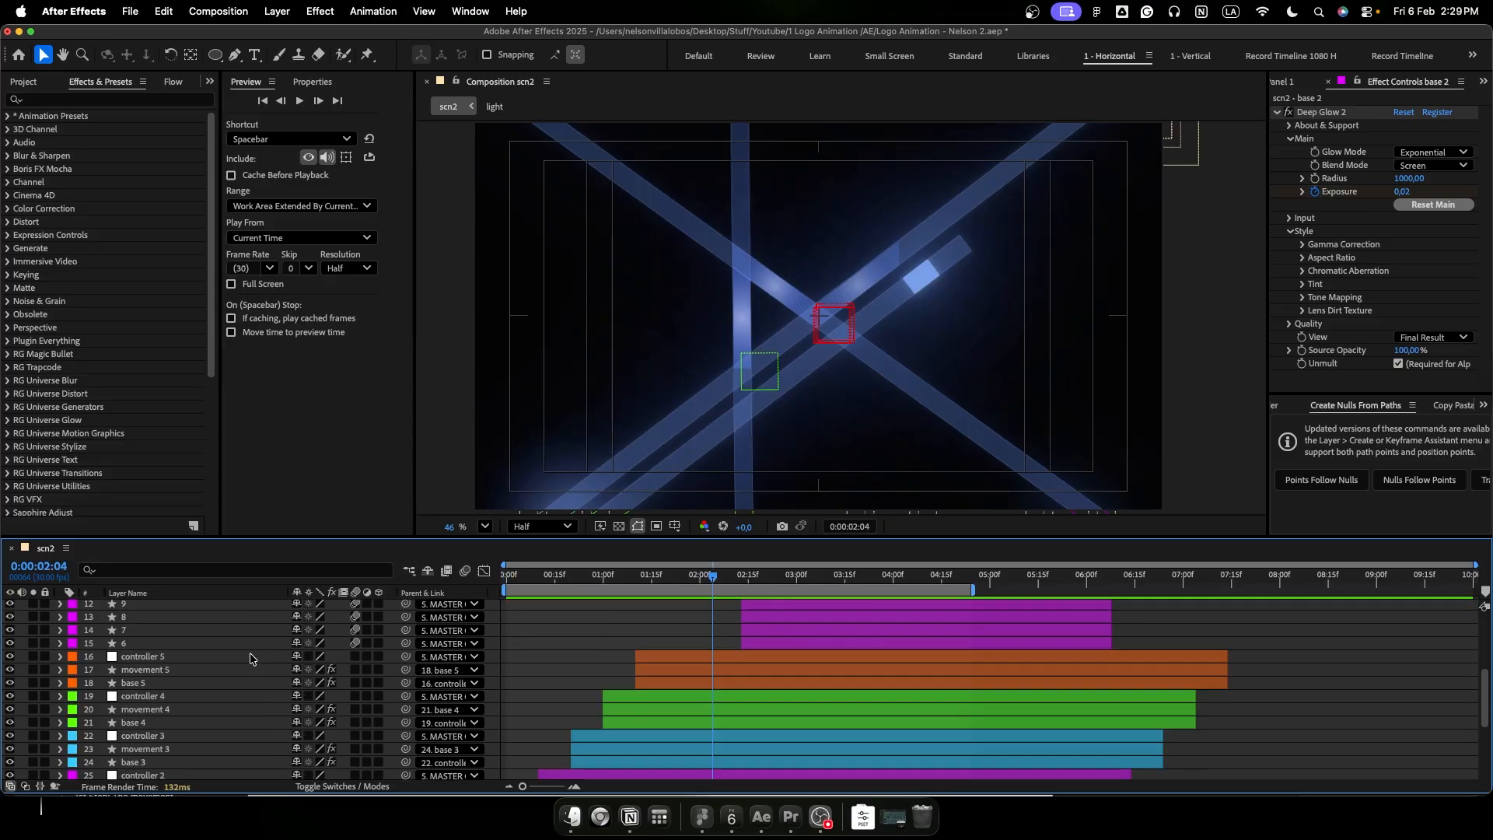
pyautogui.click(215, 680)
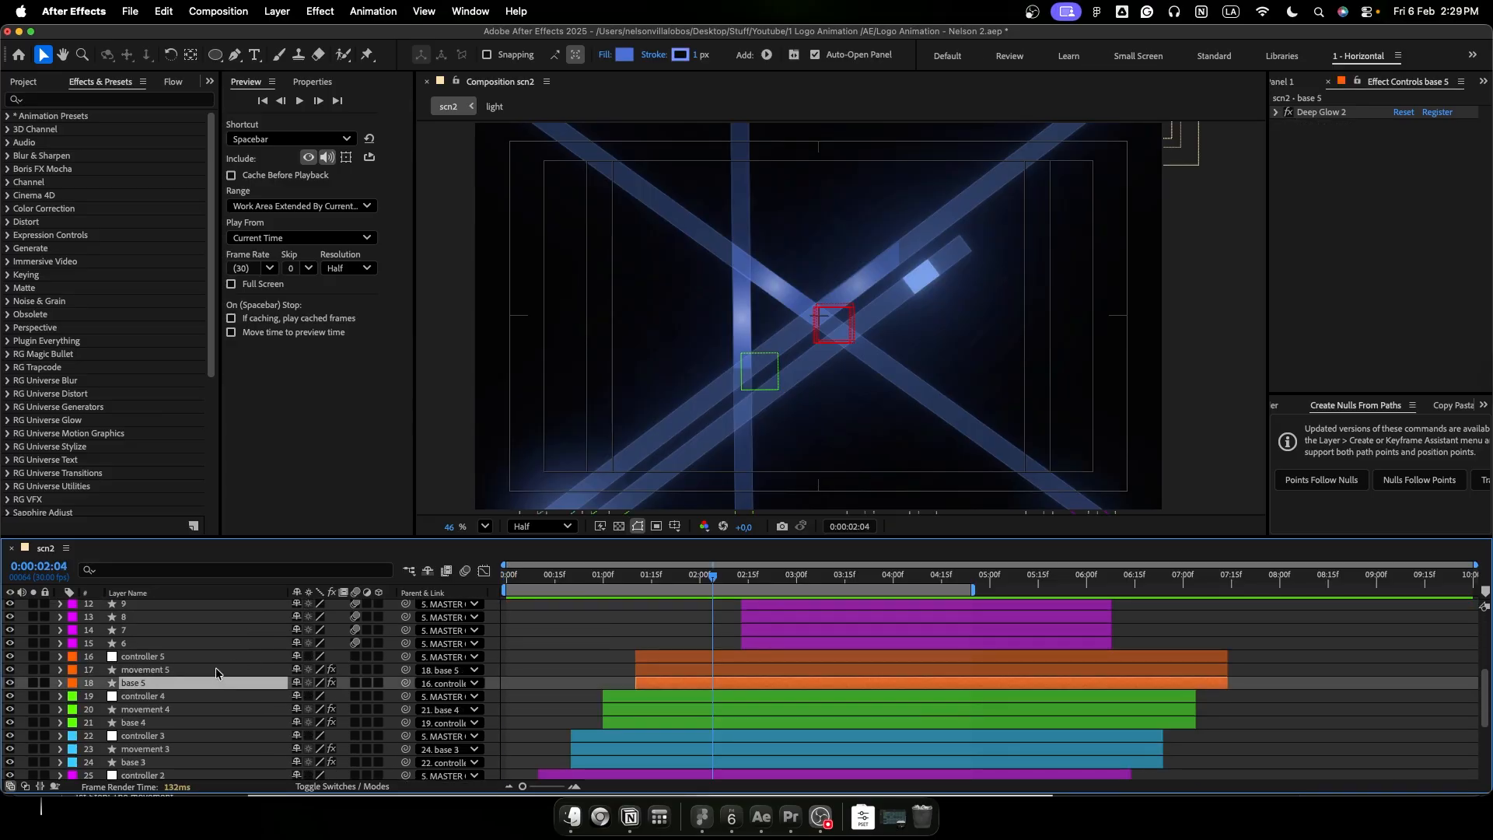
pyautogui.keyDown('shift'); pyautogui.click(216, 669); pyautogui.keyUp('shift')
pyautogui.keyDown('super'); pyautogui.click(204, 710); pyautogui.keyUp('super')
pyautogui.keyDown('super'); pyautogui.click(202, 722); pyautogui.keyUp('super')
pyautogui.scroll(-3, 202, 720)
pyautogui.keyDown('super'); pyautogui.click(166, 713); pyautogui.keyUp('super')
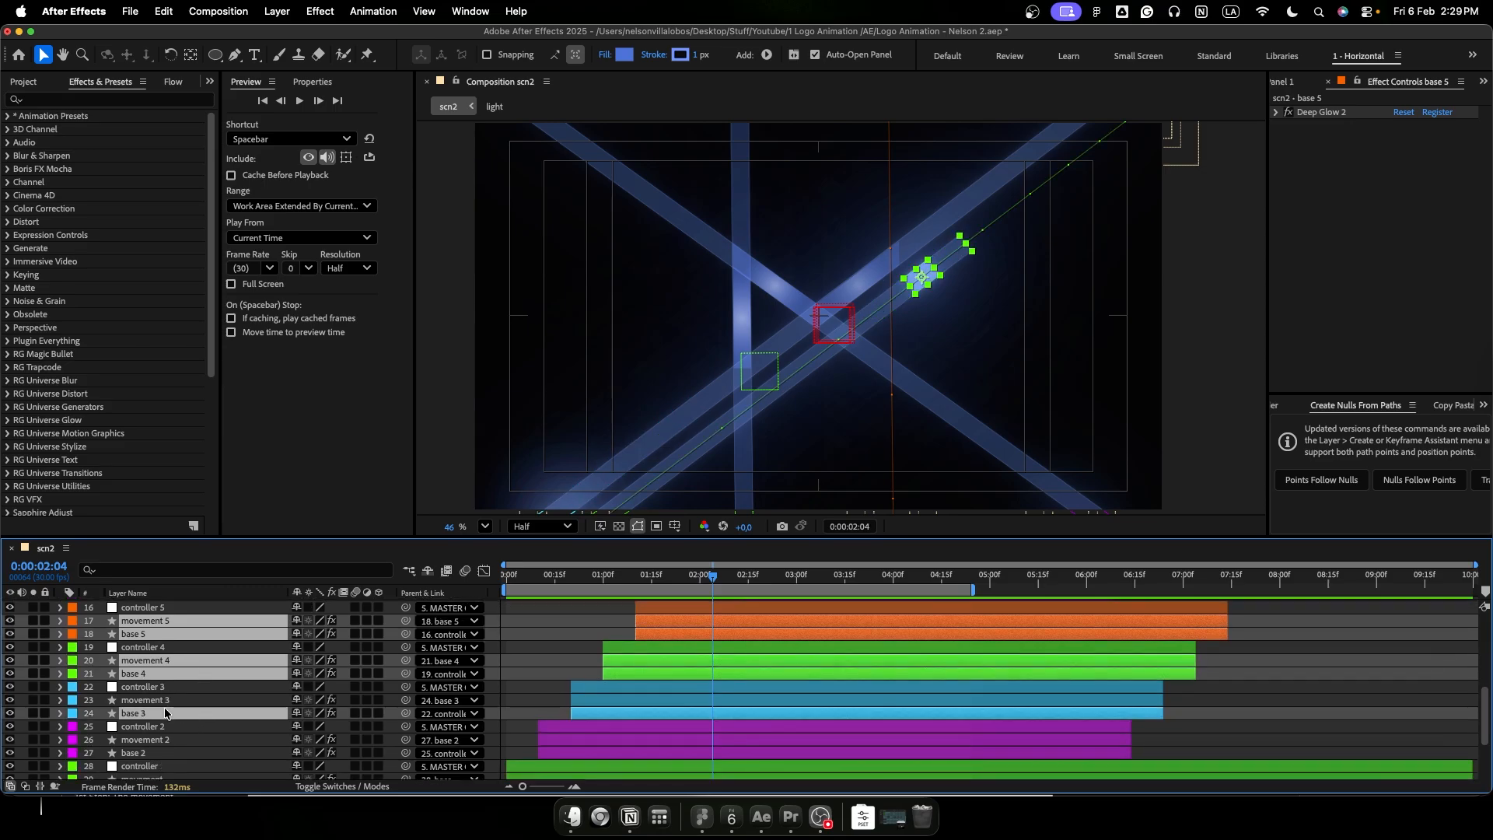
pyautogui.keyDown('super'); pyautogui.click(158, 703); pyautogui.keyUp('super')
pyautogui.keyDown('super'); pyautogui.click(154, 741); pyautogui.keyUp('super')
pyautogui.keyDown('super'); pyautogui.click(153, 752); pyautogui.keyUp('super')
pyautogui.scroll(-2, 153, 753)
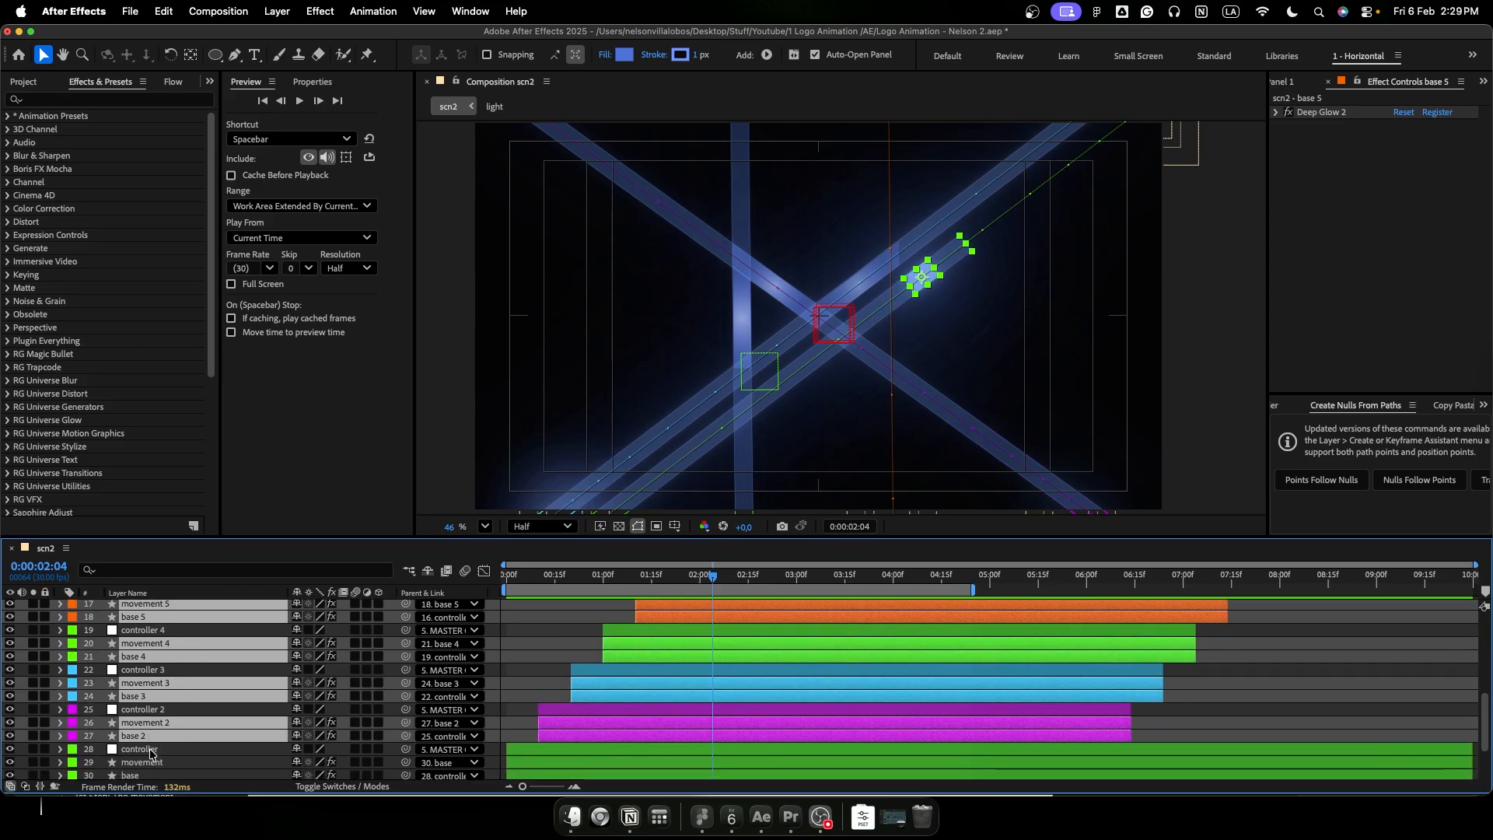
pyautogui.keyDown('super'); pyautogui.click(150, 754); pyautogui.keyUp('super')
pyautogui.keyDown('super'); pyautogui.click(147, 767); pyautogui.keyUp('super')
pyautogui.scroll(-3, 143, 759)
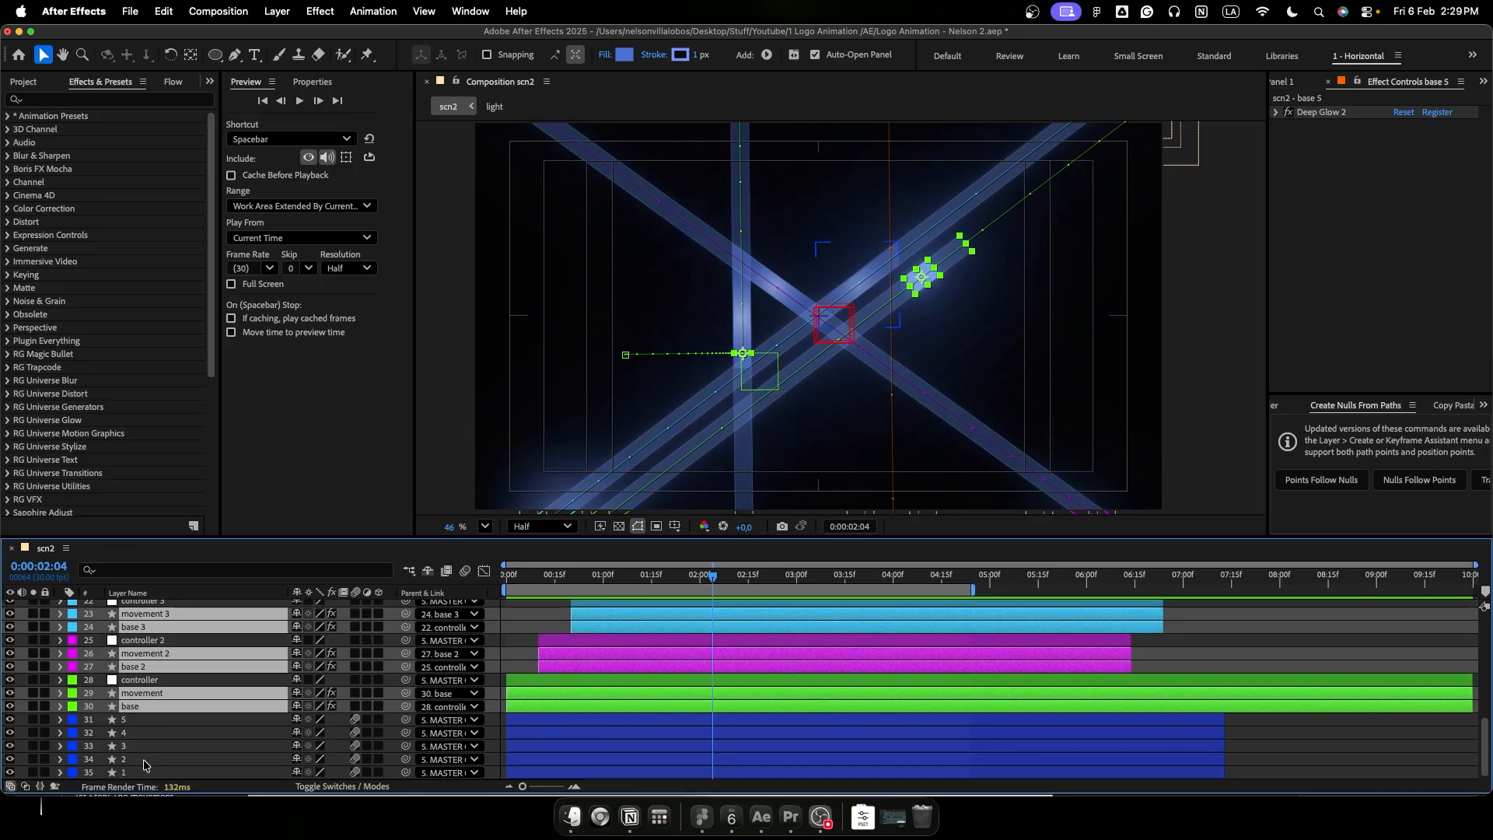
pyautogui.click(354, 707)
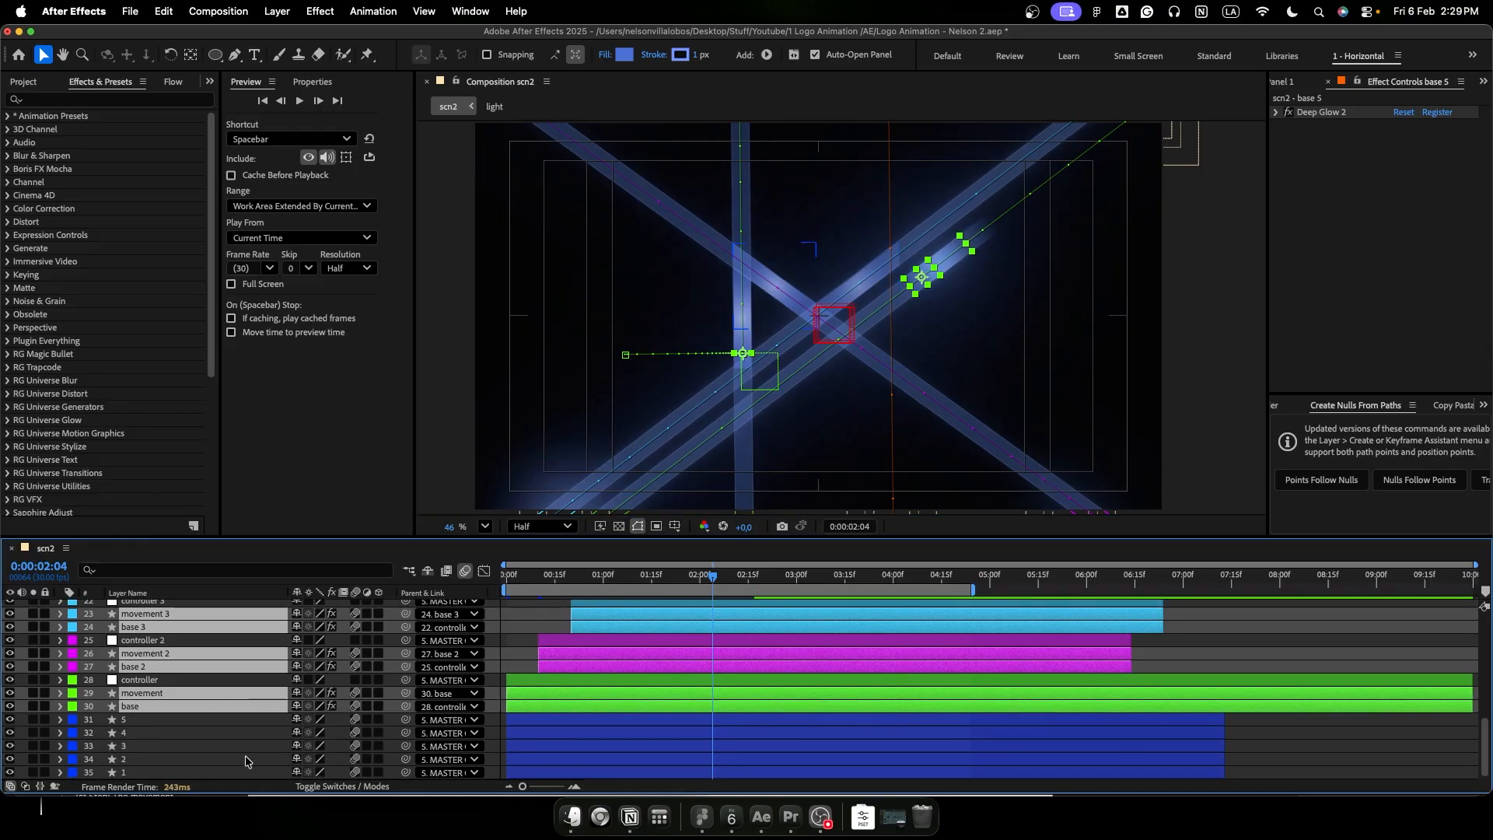
# - Play the animation from 0:00:00:00 to check the motion blur on the beams
pyautogui.scroll(10, 241, 759)
pyautogui.moveTo(713, 578); pyautogui.dragTo(465, 623)
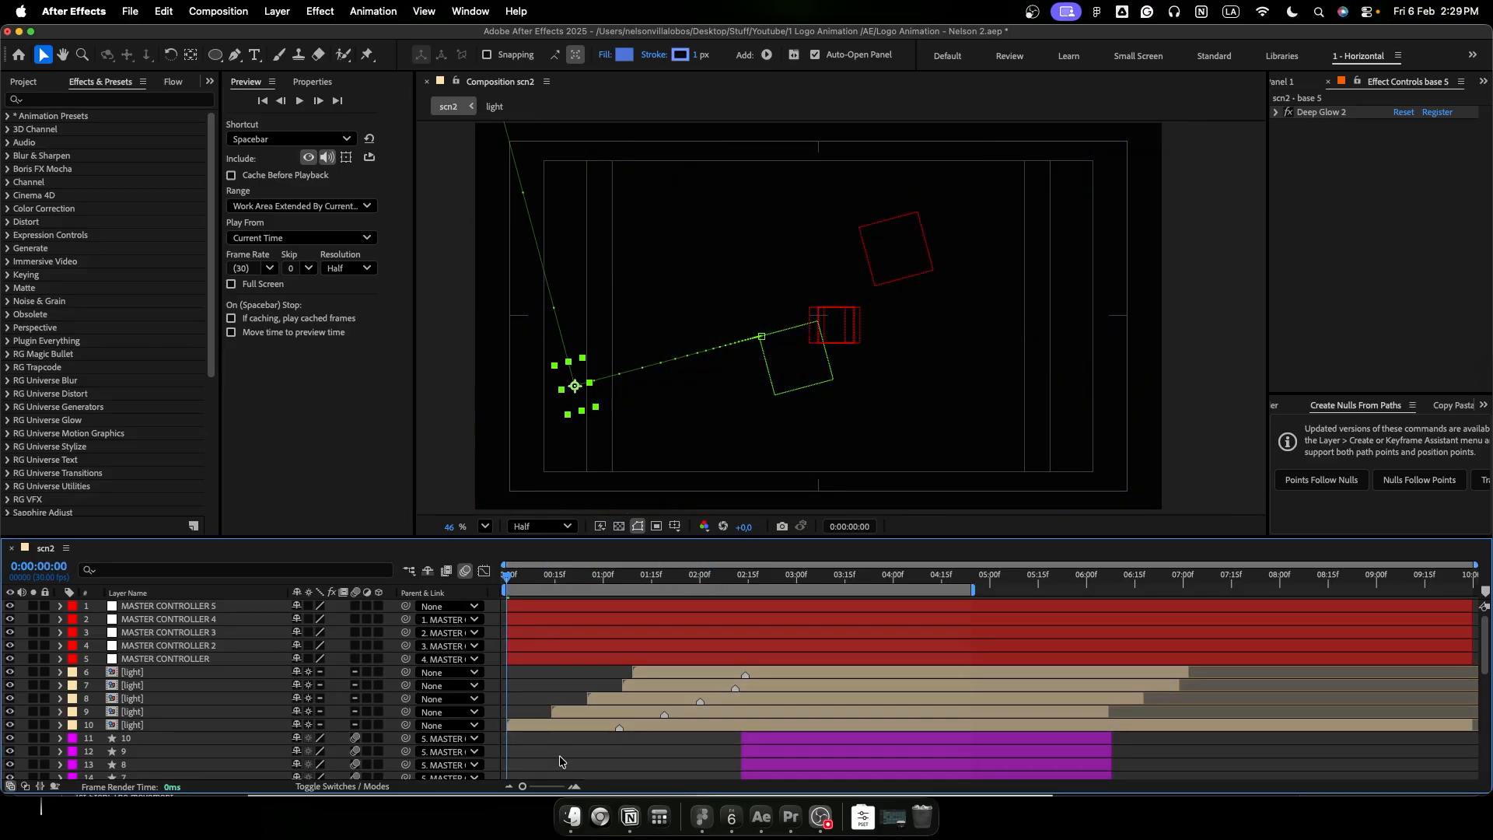
pyautogui.press('space')
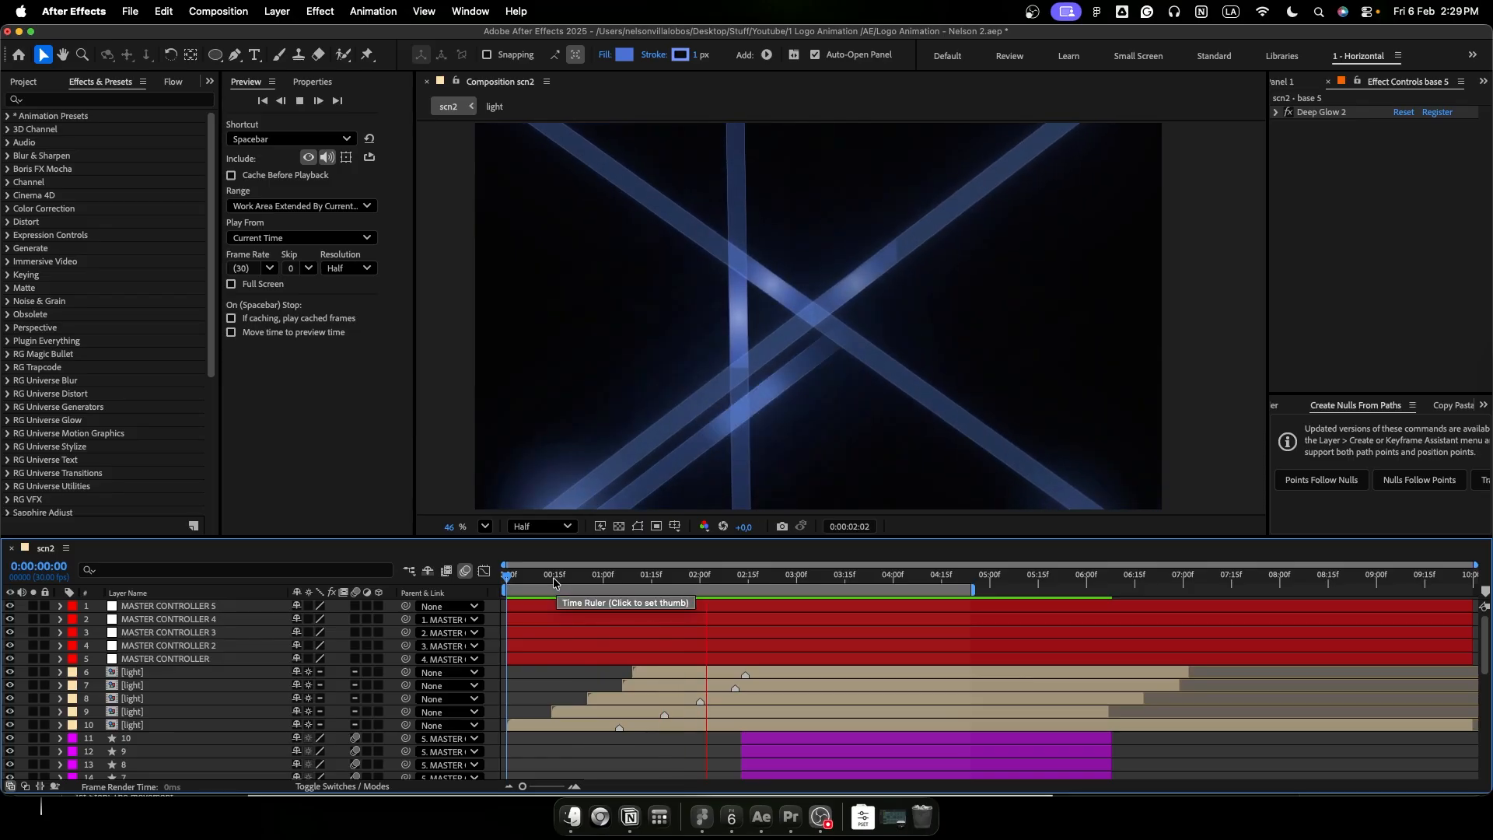
pyautogui.press('space')
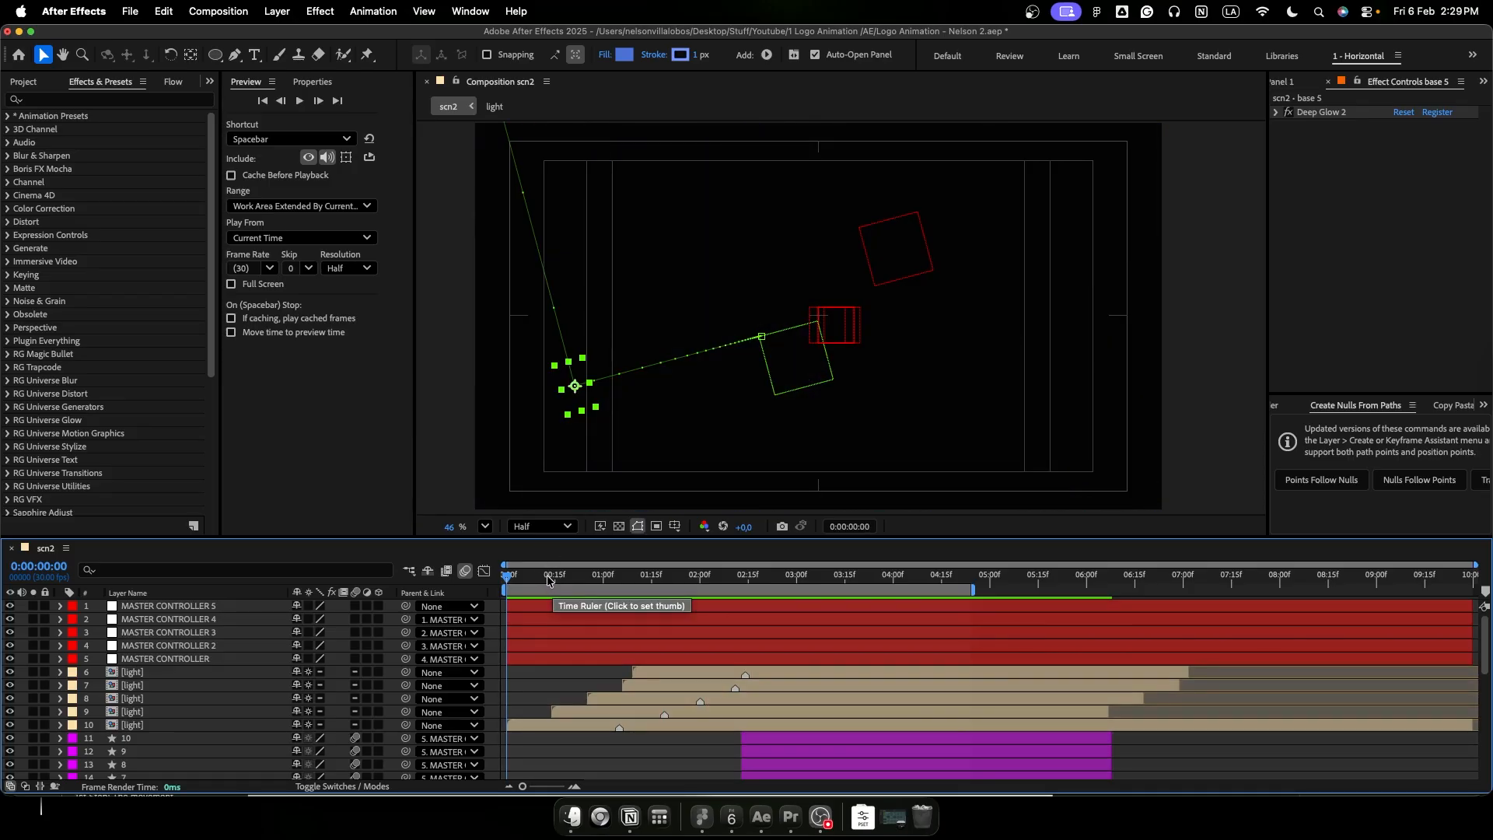
# - Go to 0:00:02:15, where the full logo shows, and add a new adjustment layer above all other layers
pyautogui.moveTo(542, 578); pyautogui.dragTo(749, 579)
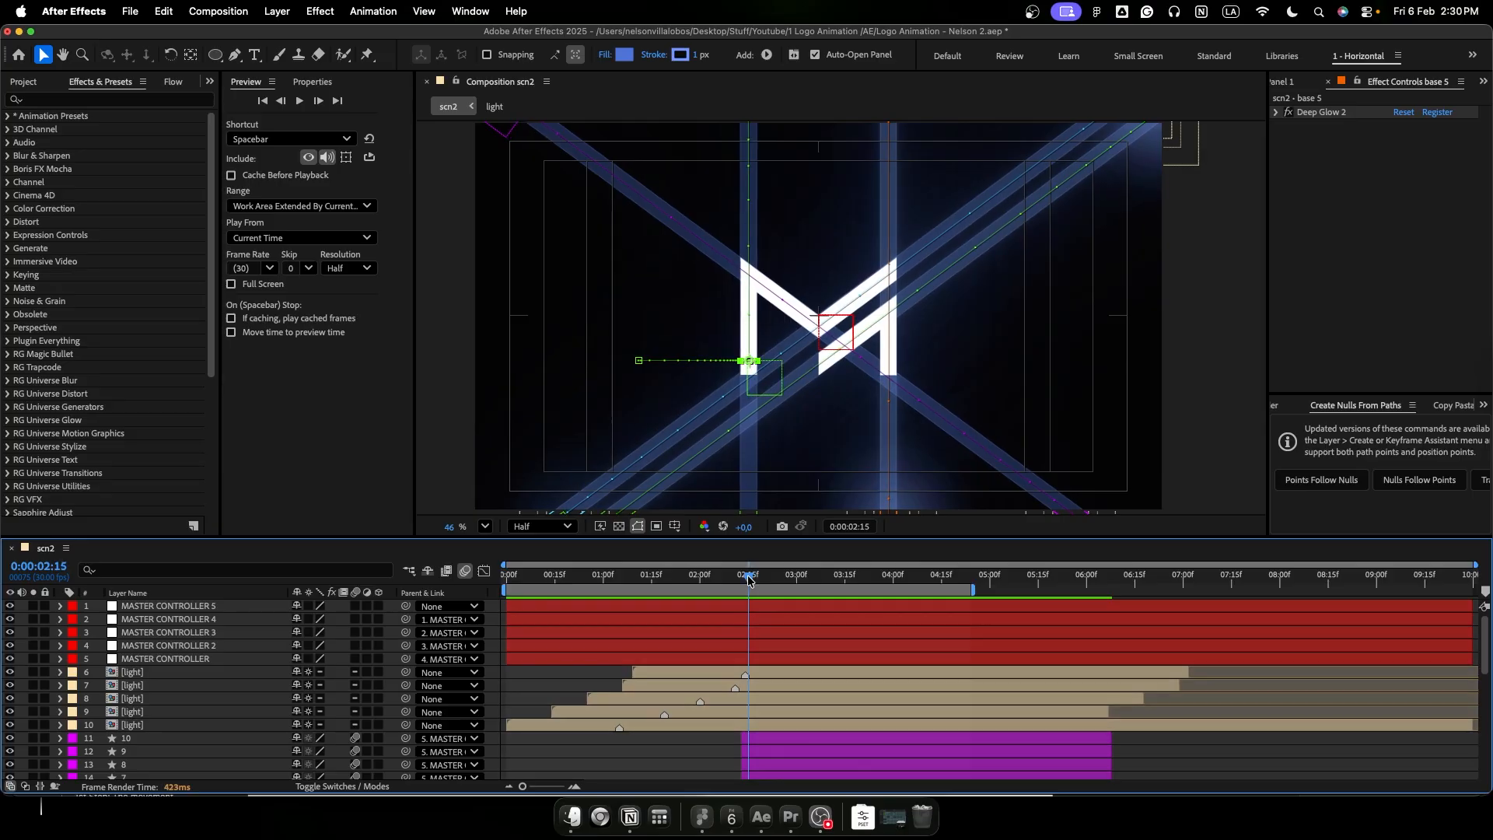
pyautogui.click(585, 674)
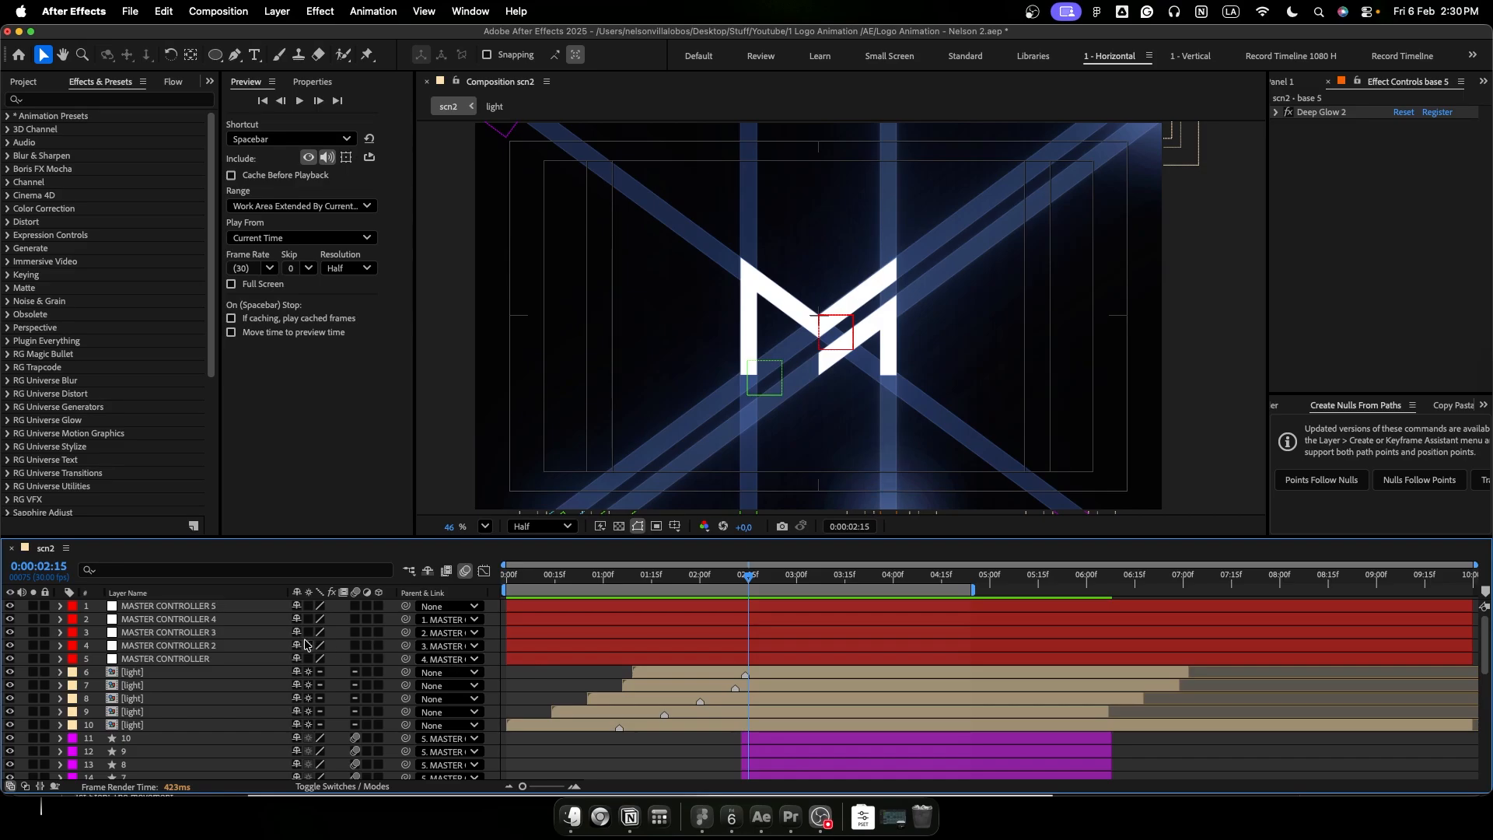
pyautogui.click(277, 12)
pyautogui.moveTo(296, 37)
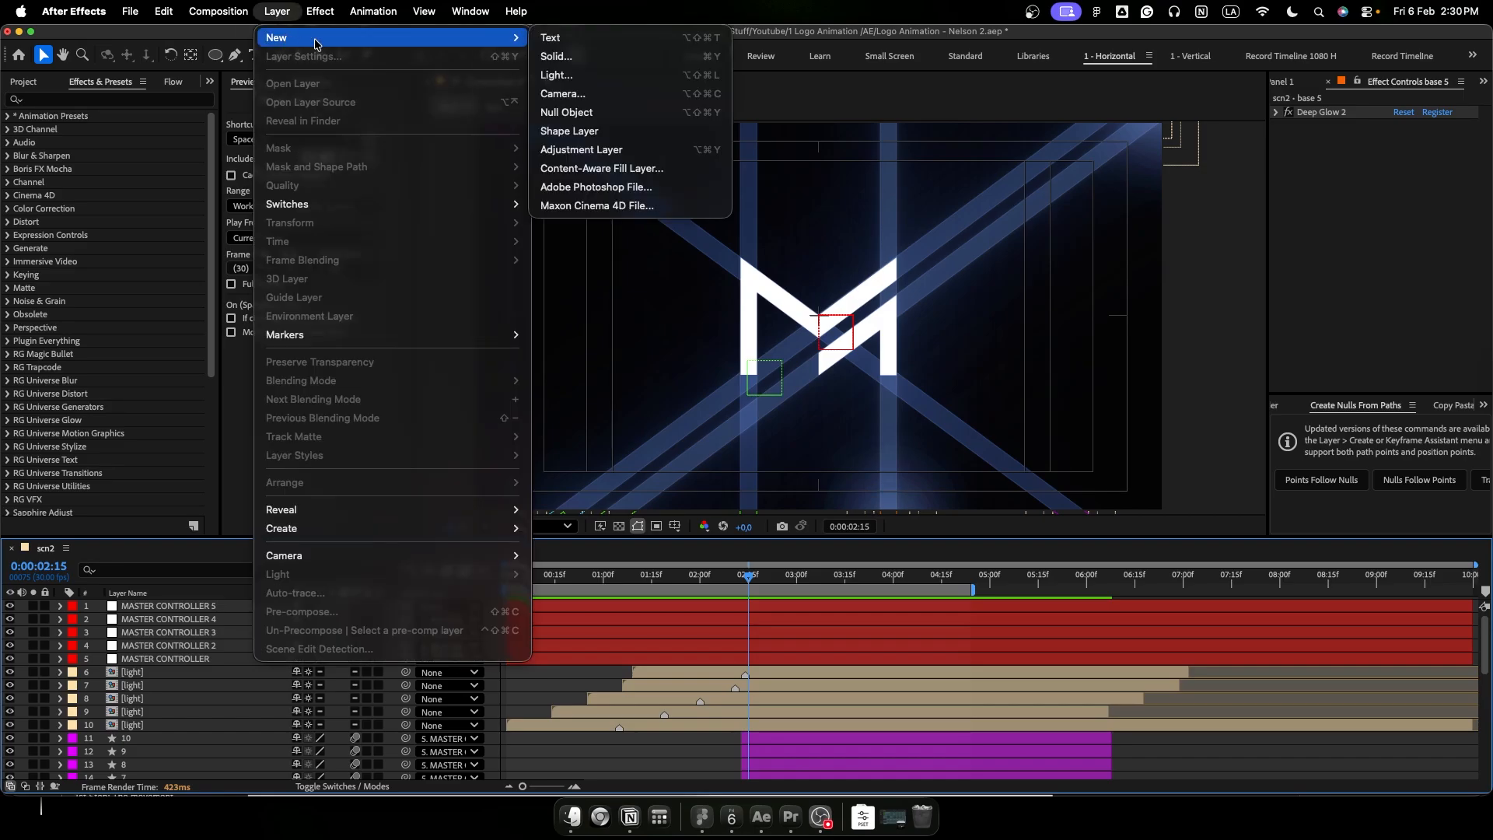
pyautogui.click(585, 152)
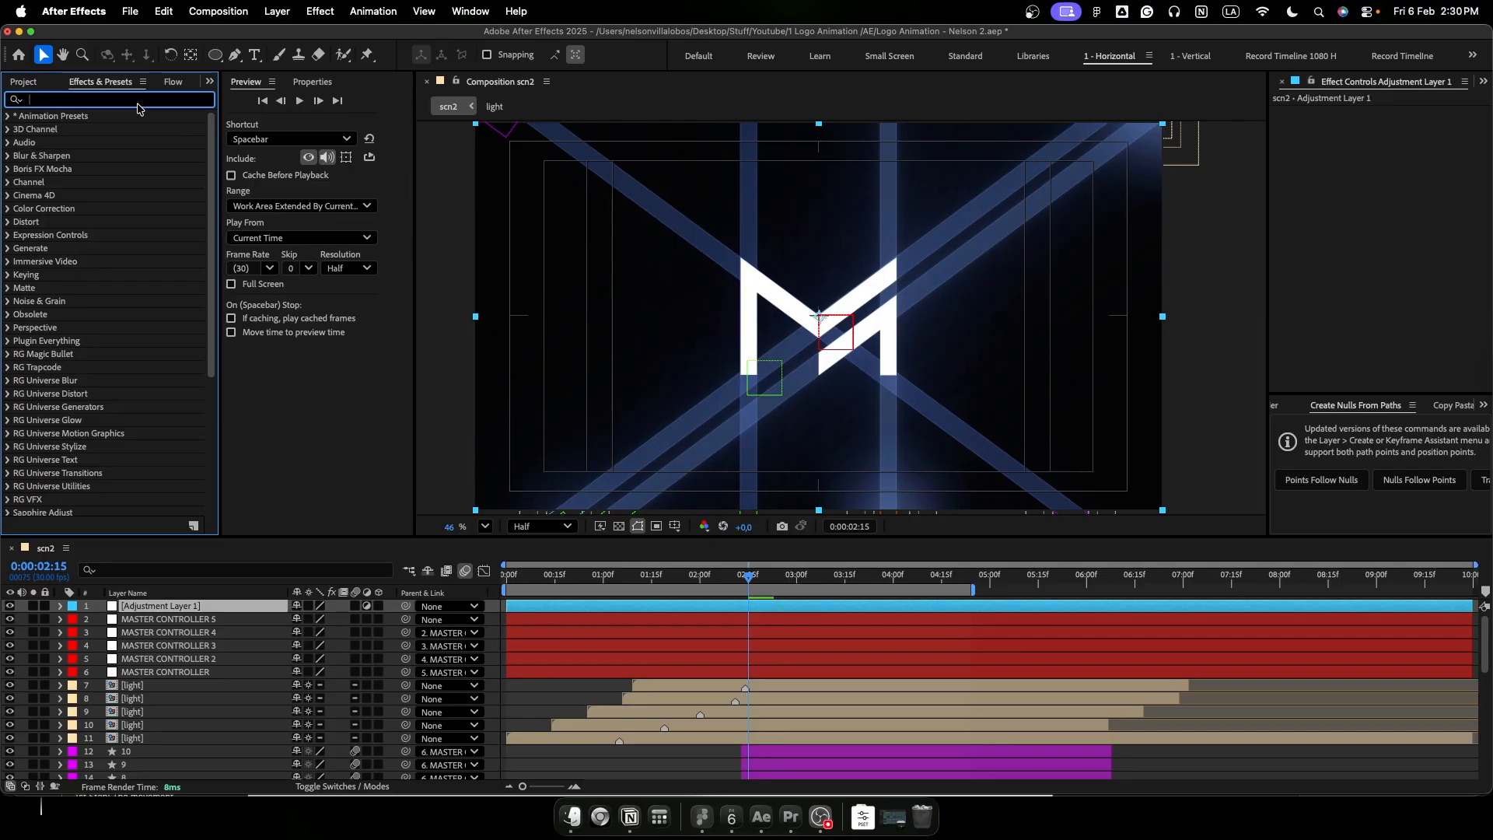
# - Apply the Curves effect to the adjustment layer and rename the layer Curves
pyautogui.write('curve')
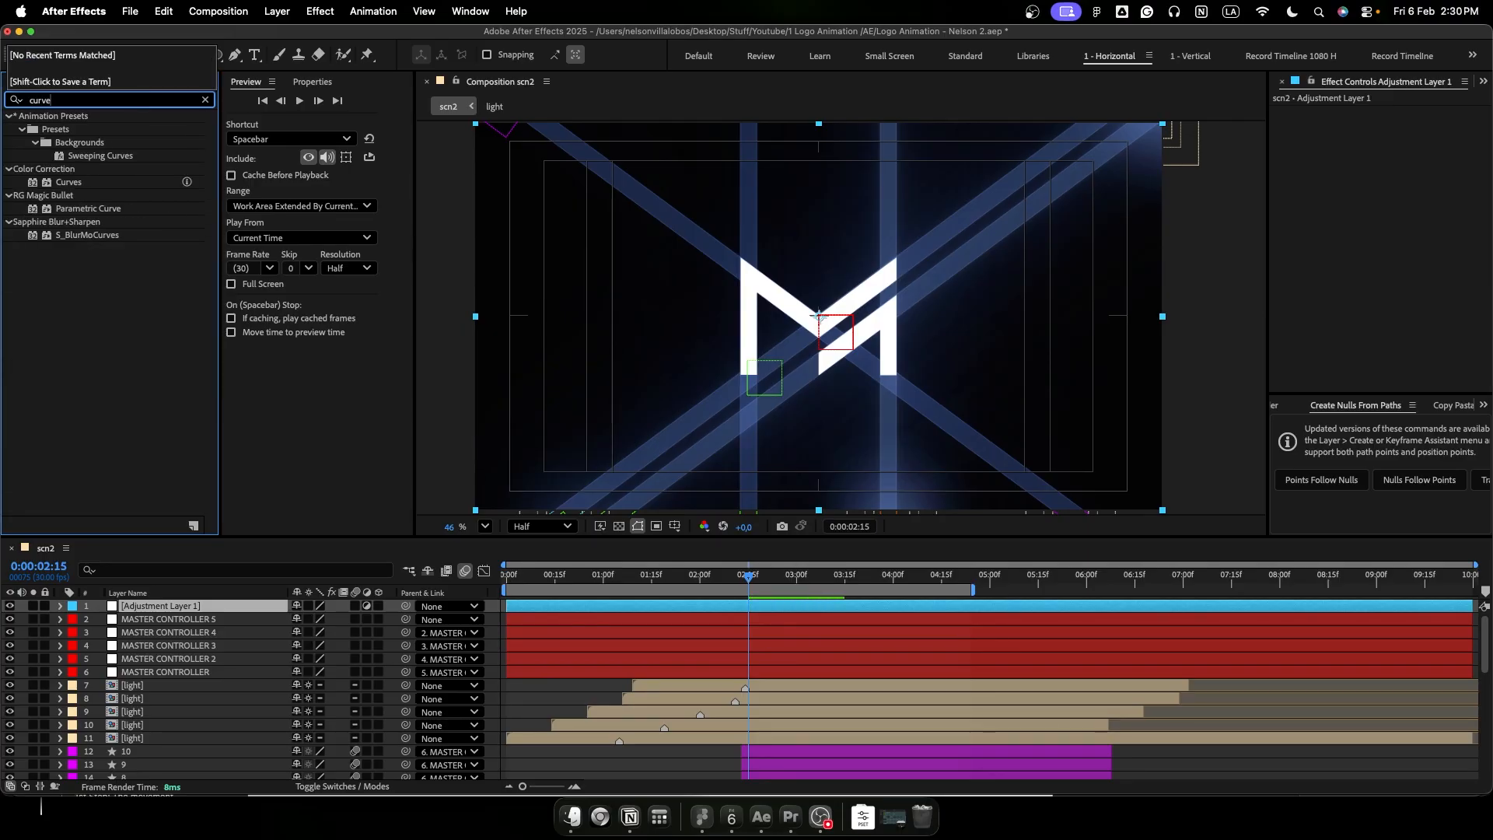
pyautogui.moveTo(77, 183); pyautogui.dragTo(236, 615)
pyautogui.press('Return')
pyautogui.write('c')
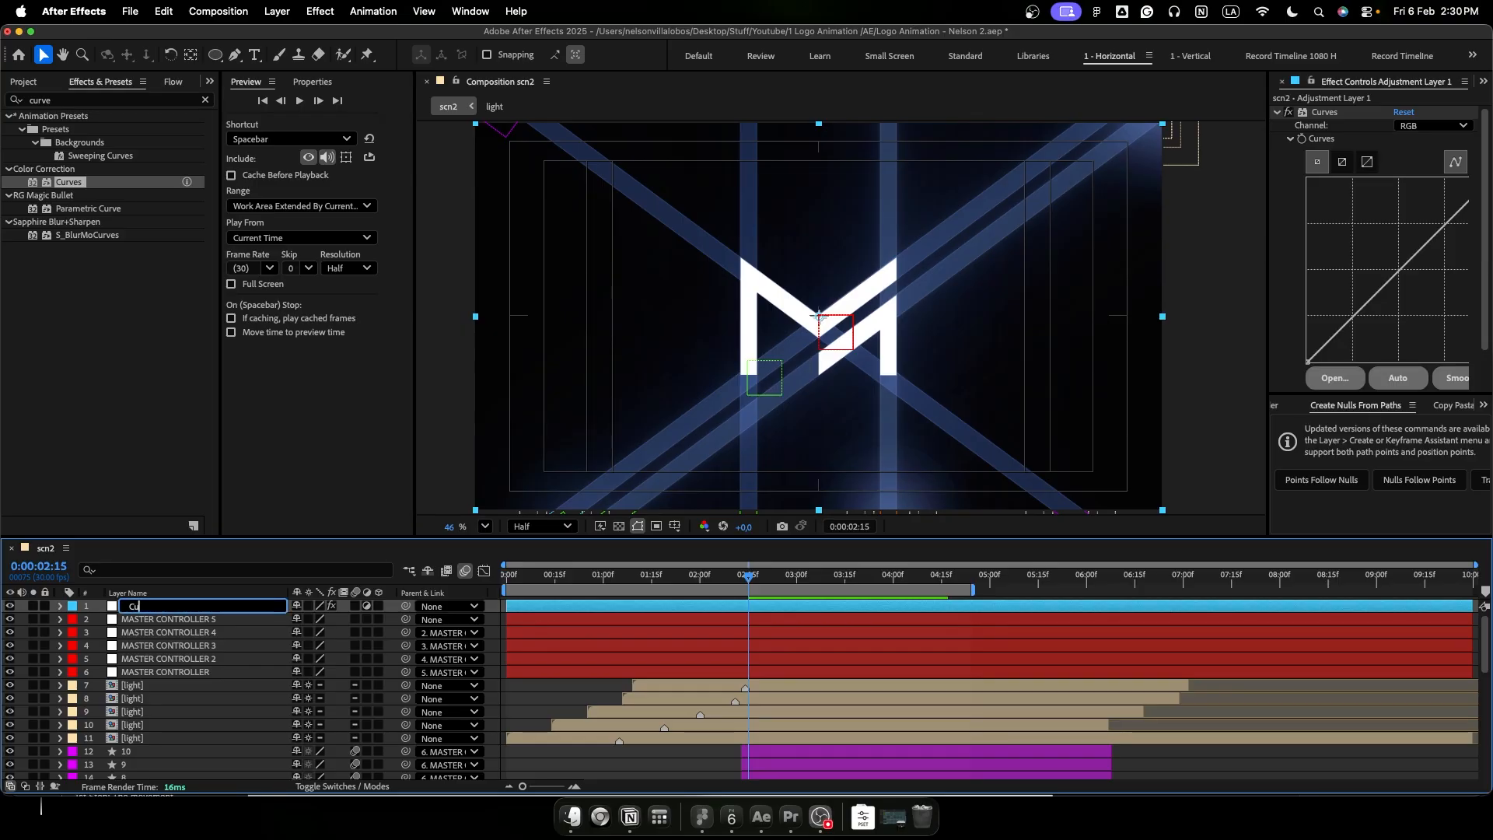
pyautogui.press('Return')
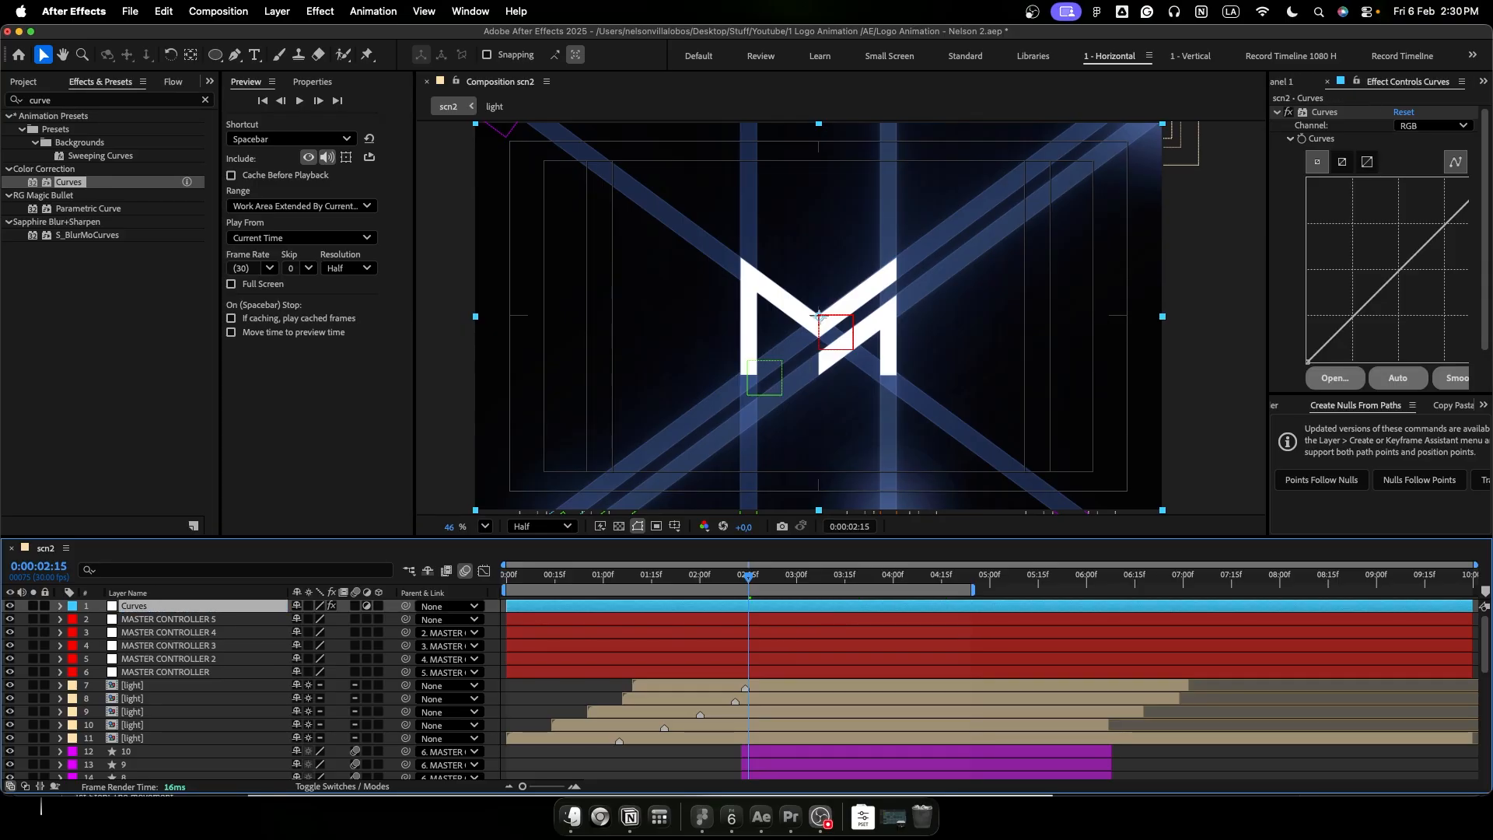
# - Shape the RGB curve into a gentle S with darker shadows and brighter highlights, and preview the animation from the start
pyautogui.moveTo(1389, 286); pyautogui.dragTo(1377, 316)
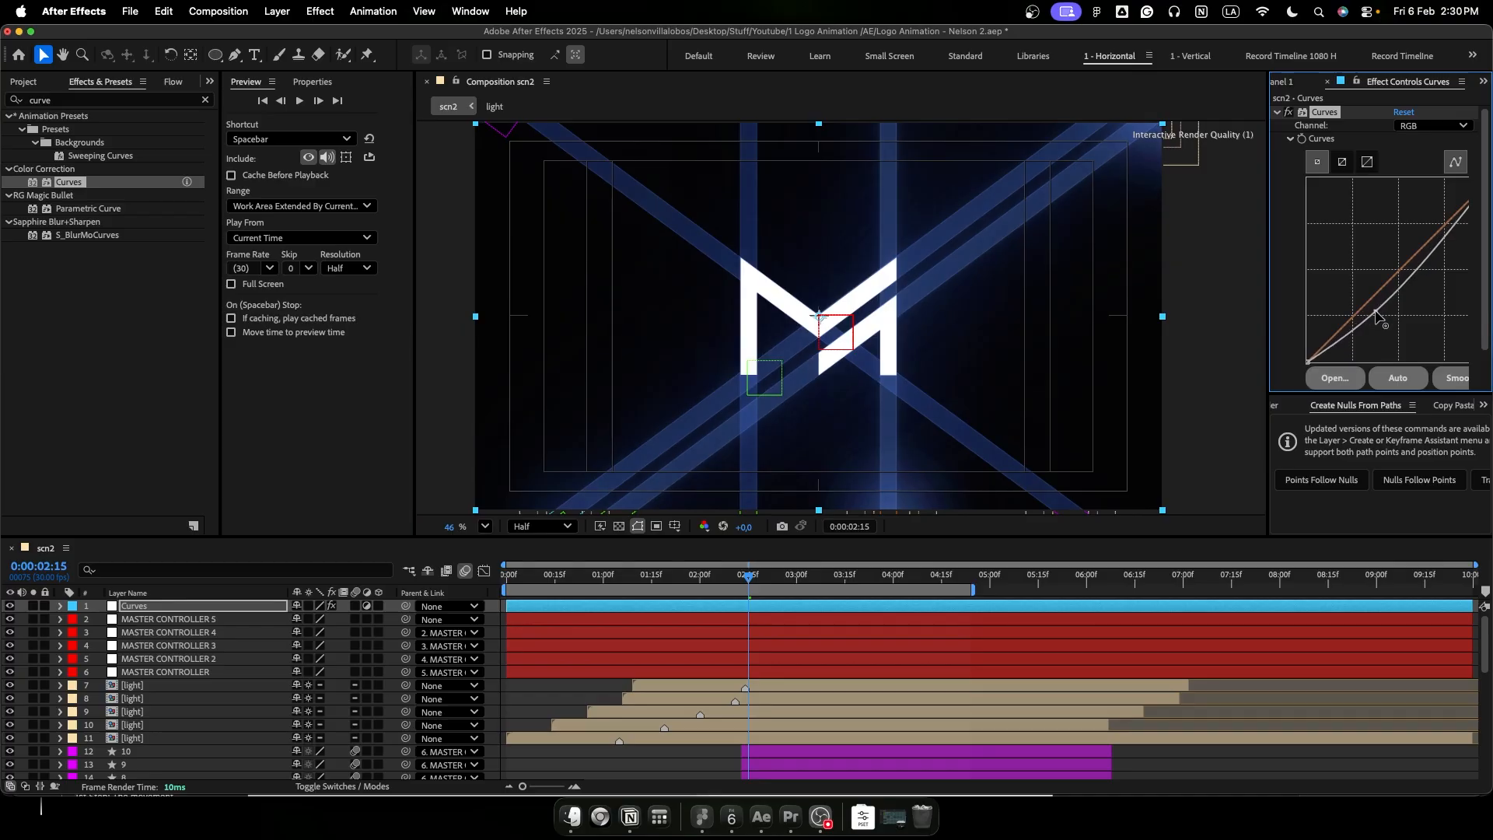
pyautogui.moveTo(1415, 259); pyautogui.dragTo(1417, 250)
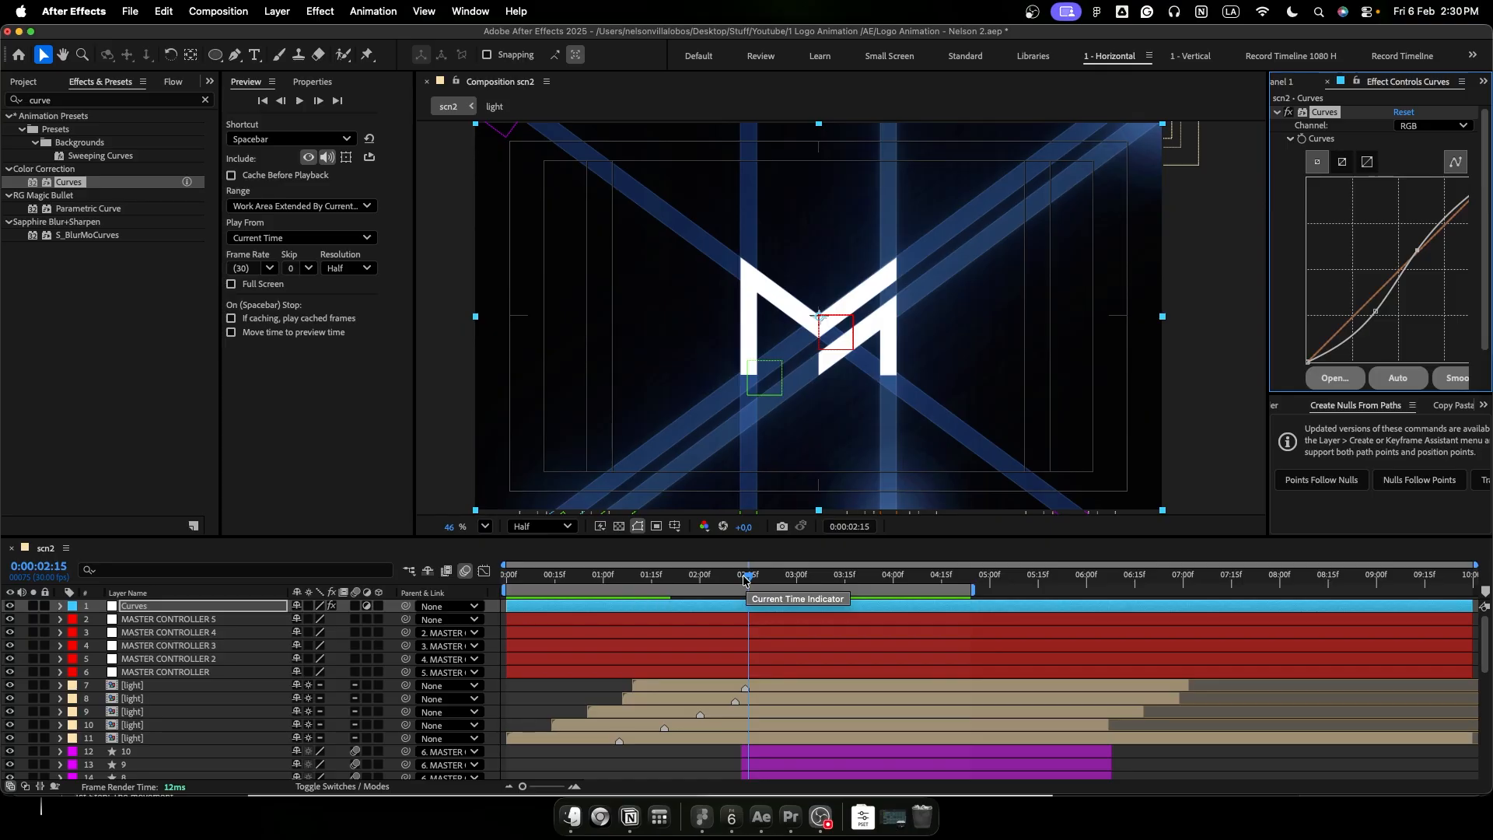
pyautogui.moveTo(745, 580); pyautogui.dragTo(520, 611)
pyautogui.press('space')
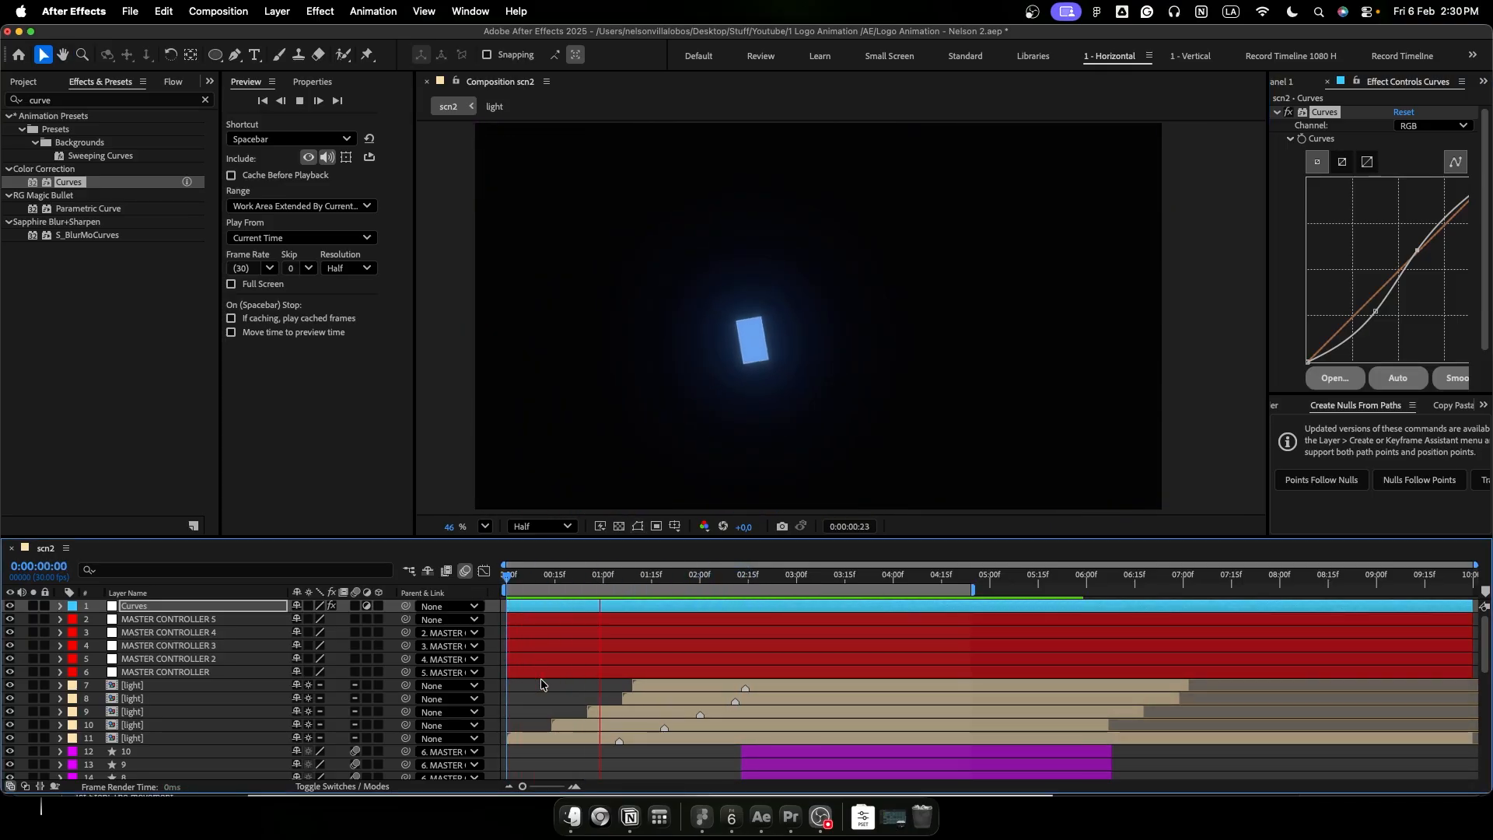